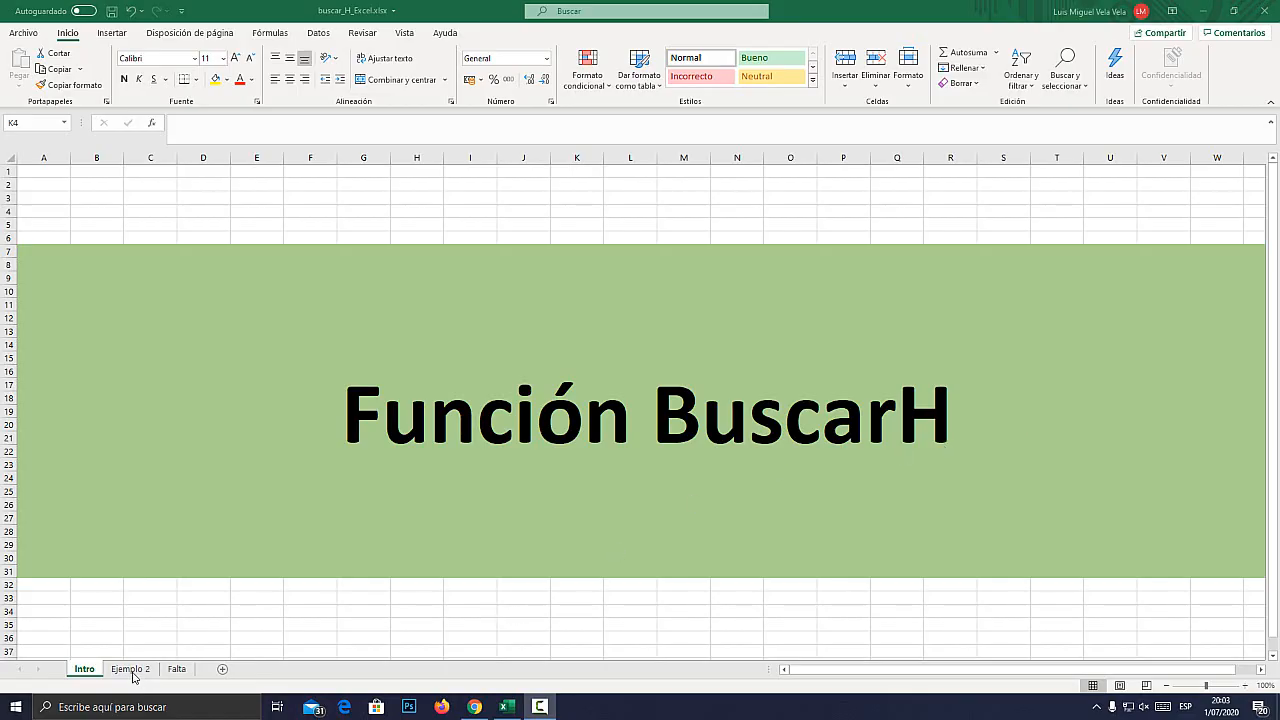
Look over the Intro sheet and the Ejemplo 2 sheet's yearly table with the colored merged cells beneath it.
click(132, 670)
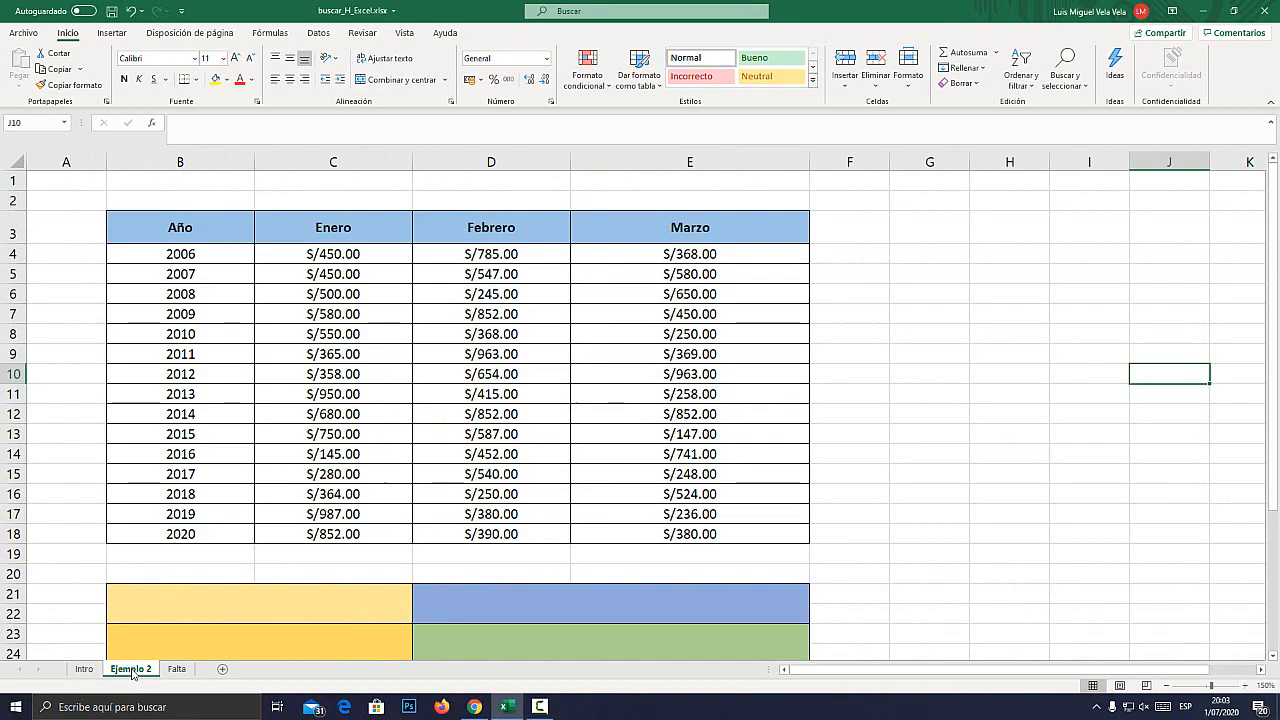
scroll(451, 395, down, 4)
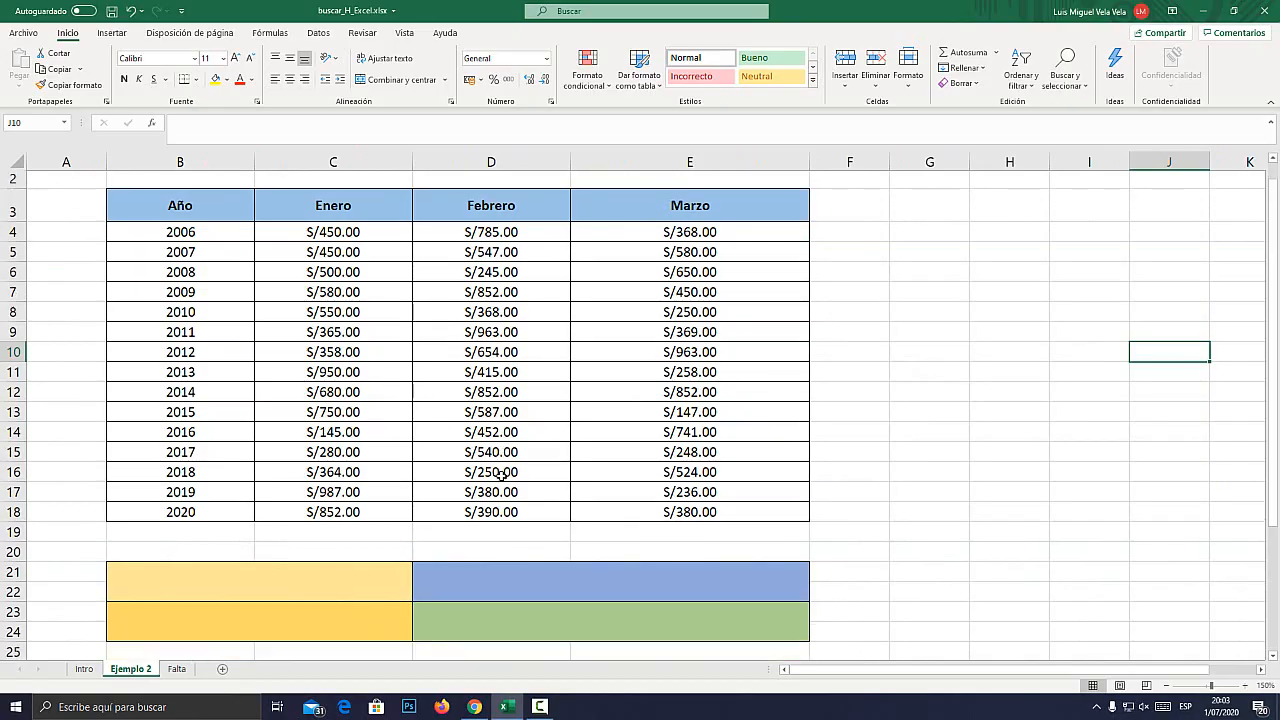
scroll(500, 477, up, 4)
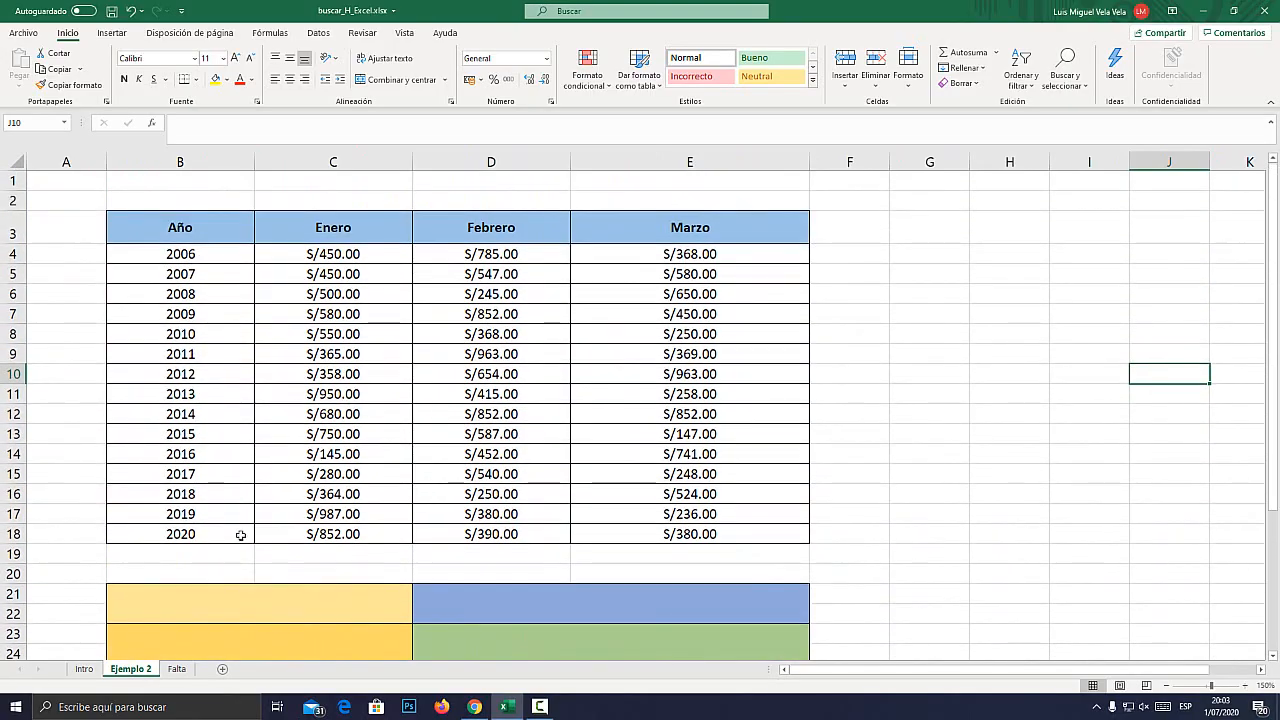
click(85, 670)
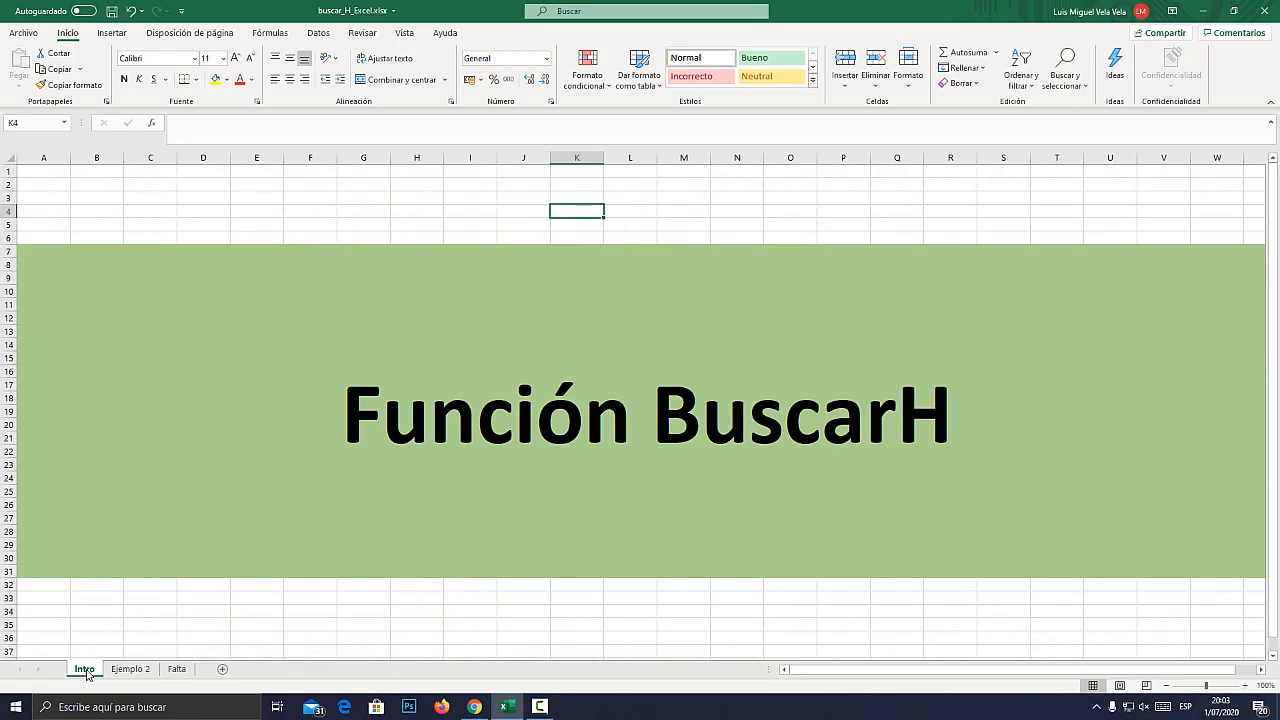
click(114, 669)
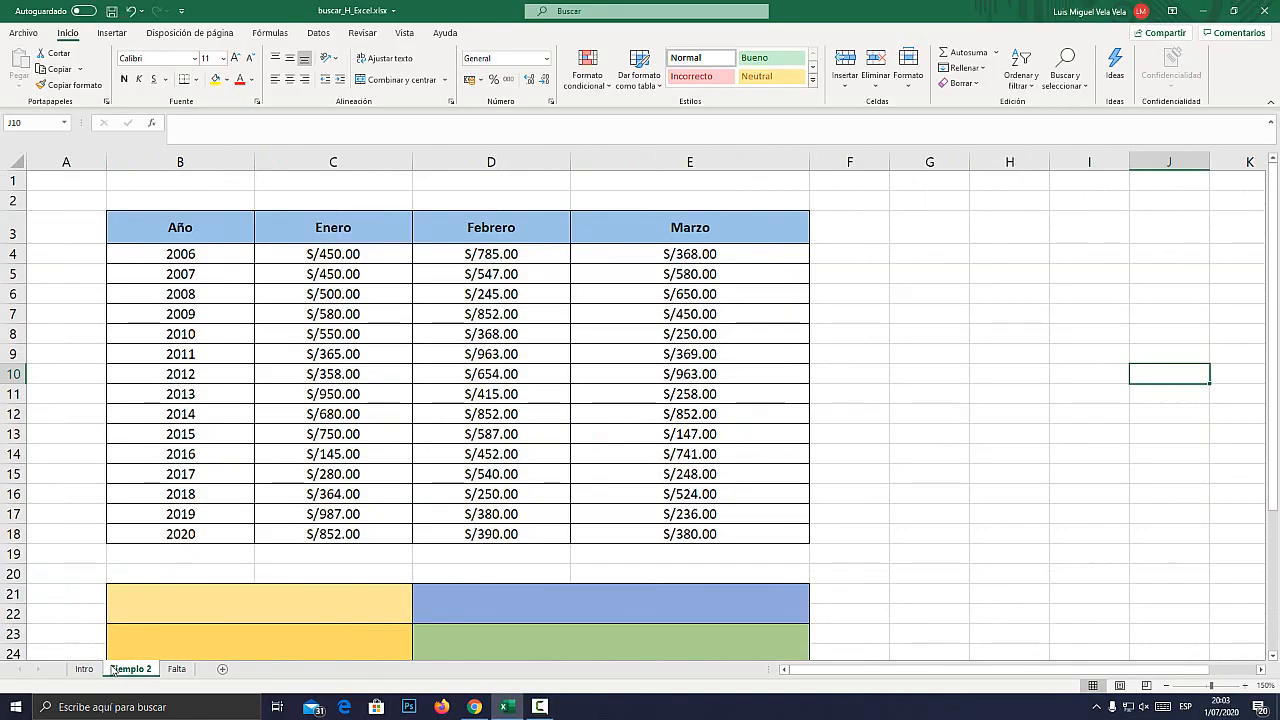
Switch to Chrome and open the Cursos de Excel GRATIS page on eltiotech.com.
click(479, 710)
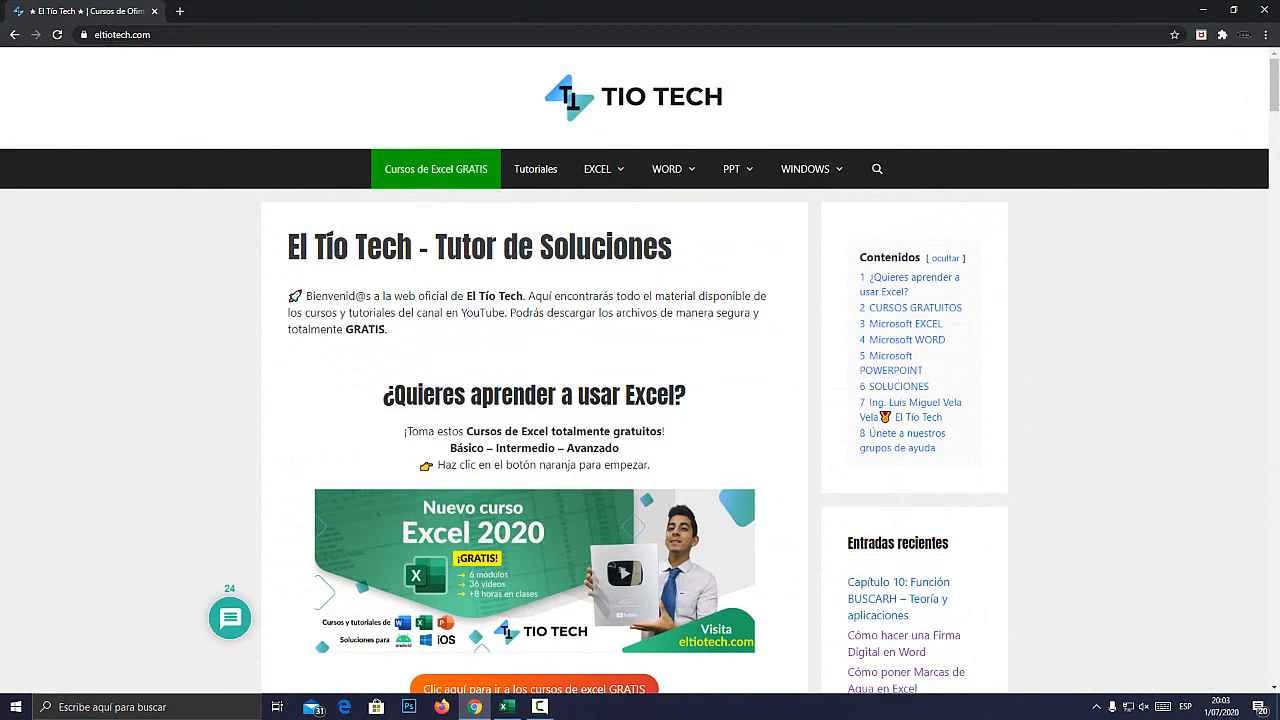
key(super+plus)
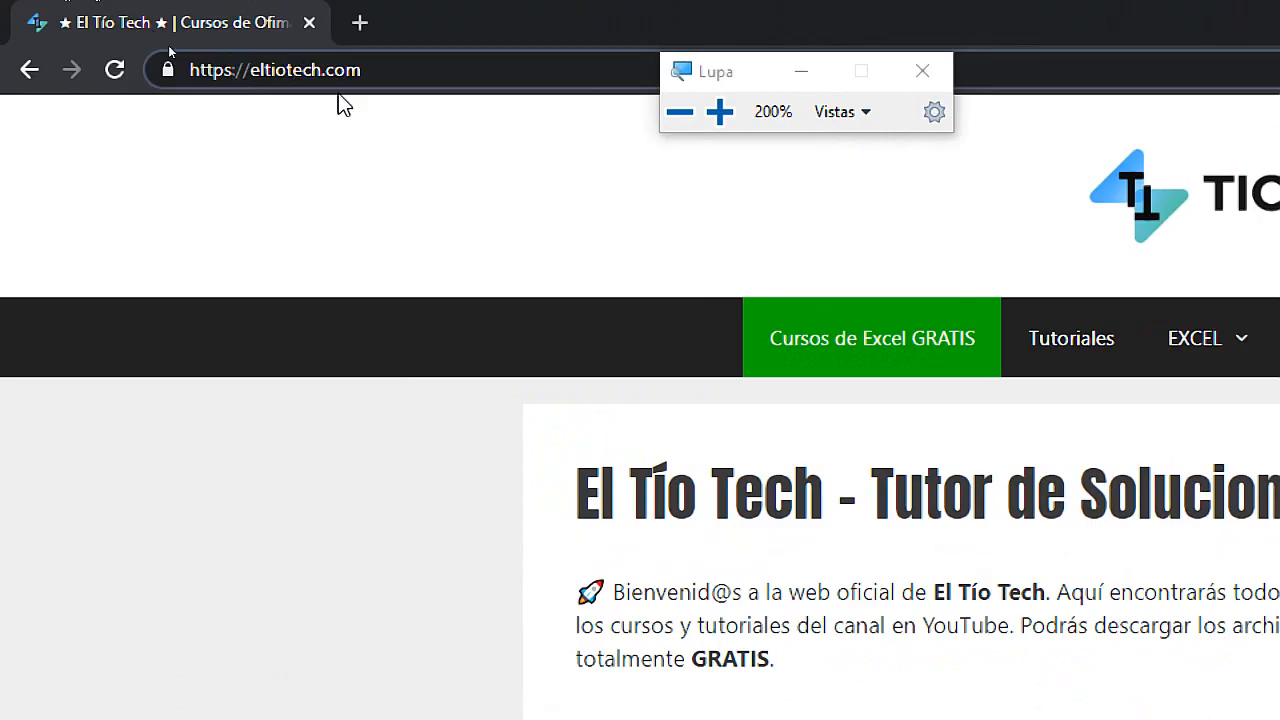
key(super+Escape)
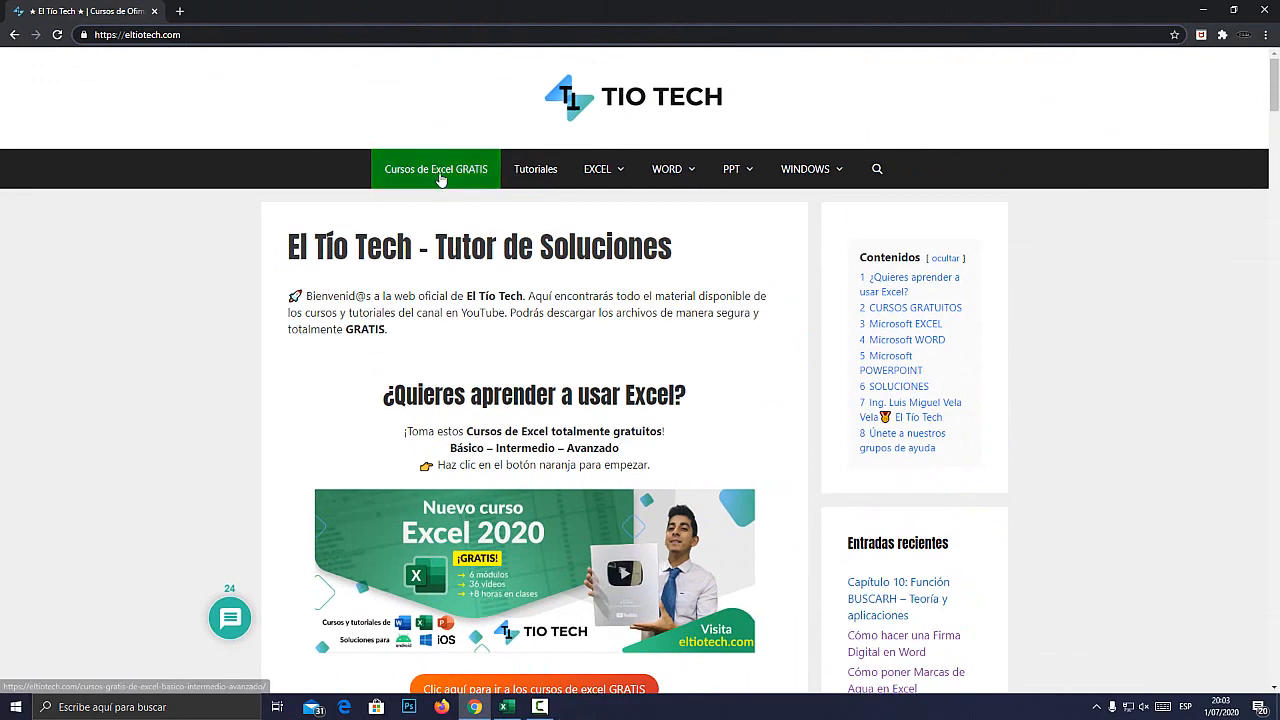
key(super+plus)
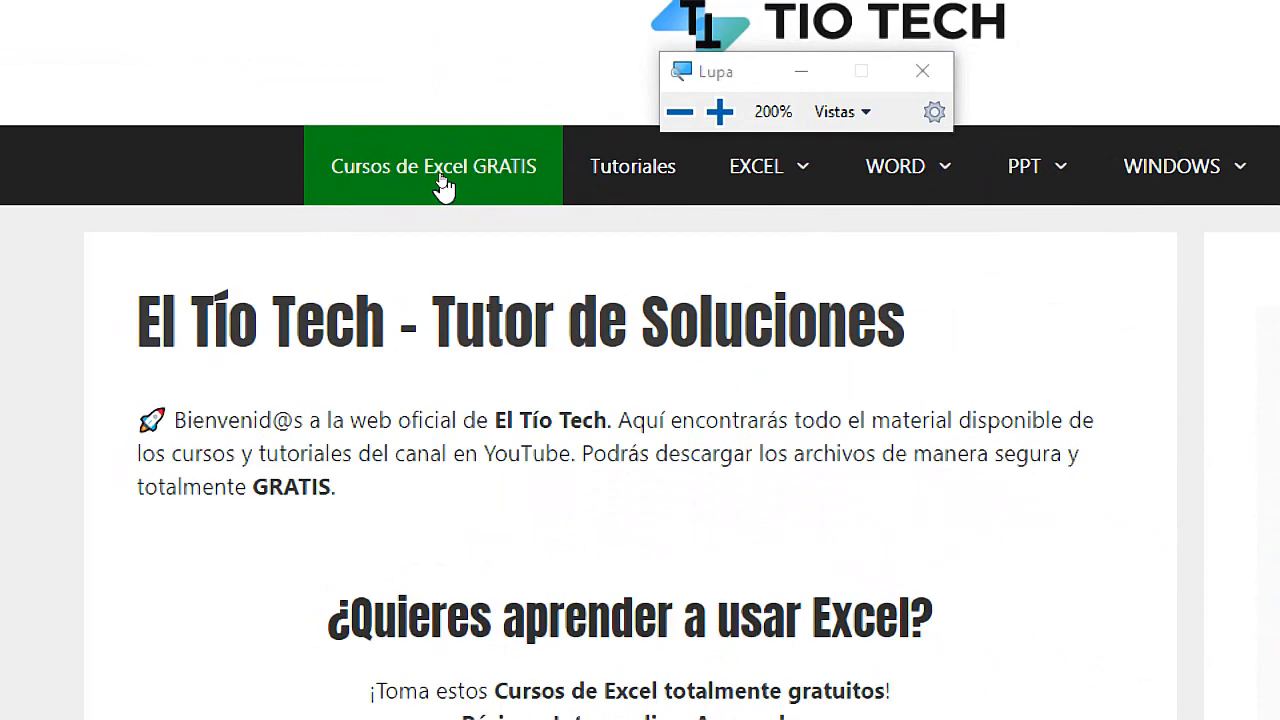
key(super+Escape)
click(440, 180)
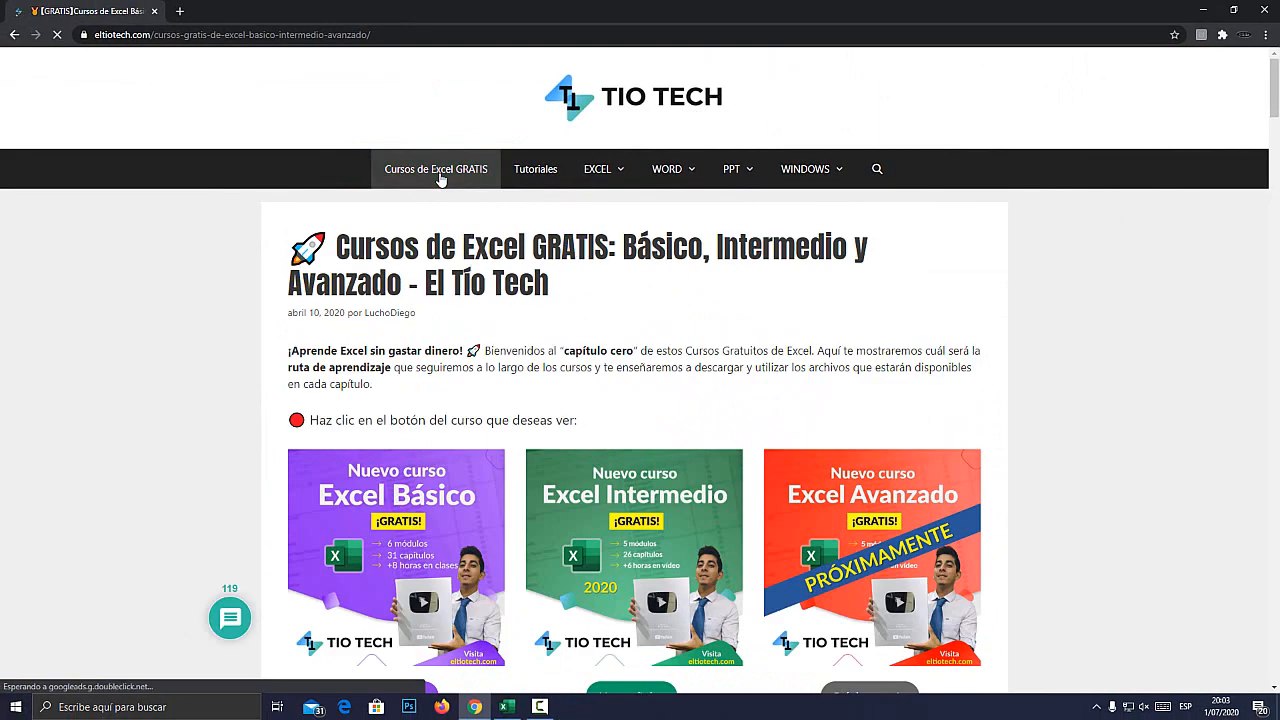
Open the Excel Intermedio course's chapter list and highlight its Módulo 1 and Módulo 2 headings.
scroll(463, 287, down, 2)
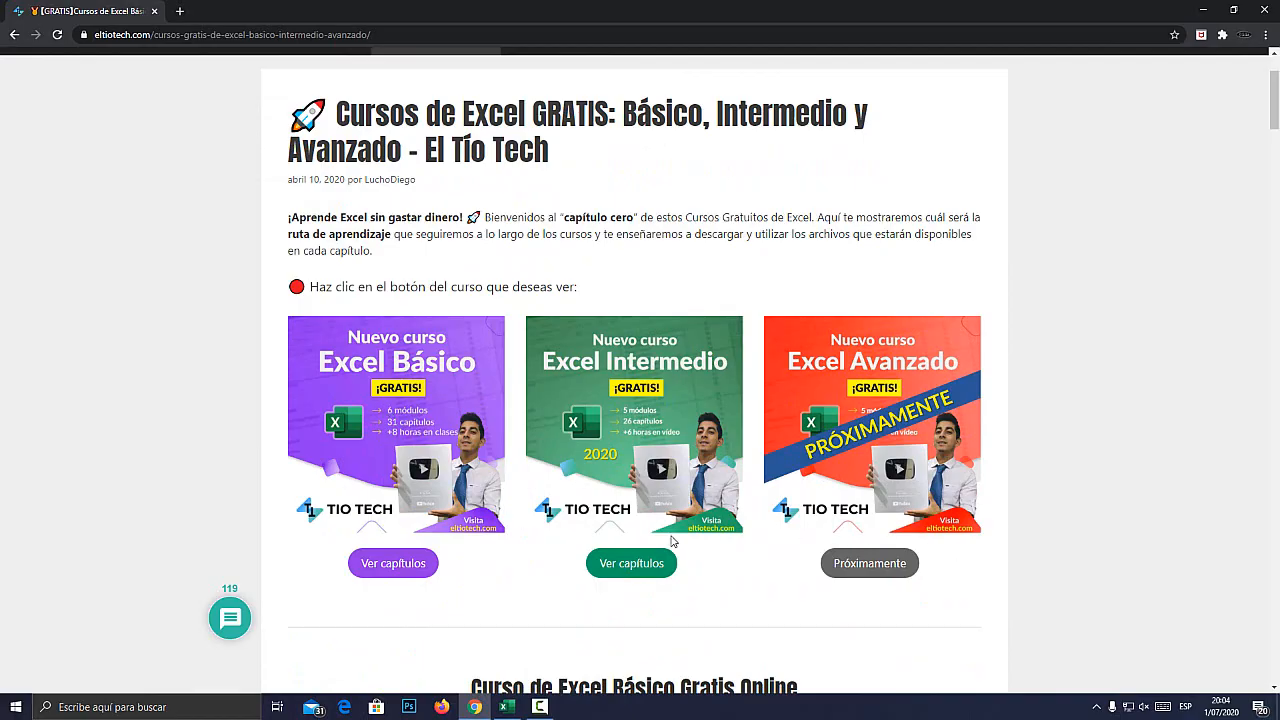
key(super+plus)
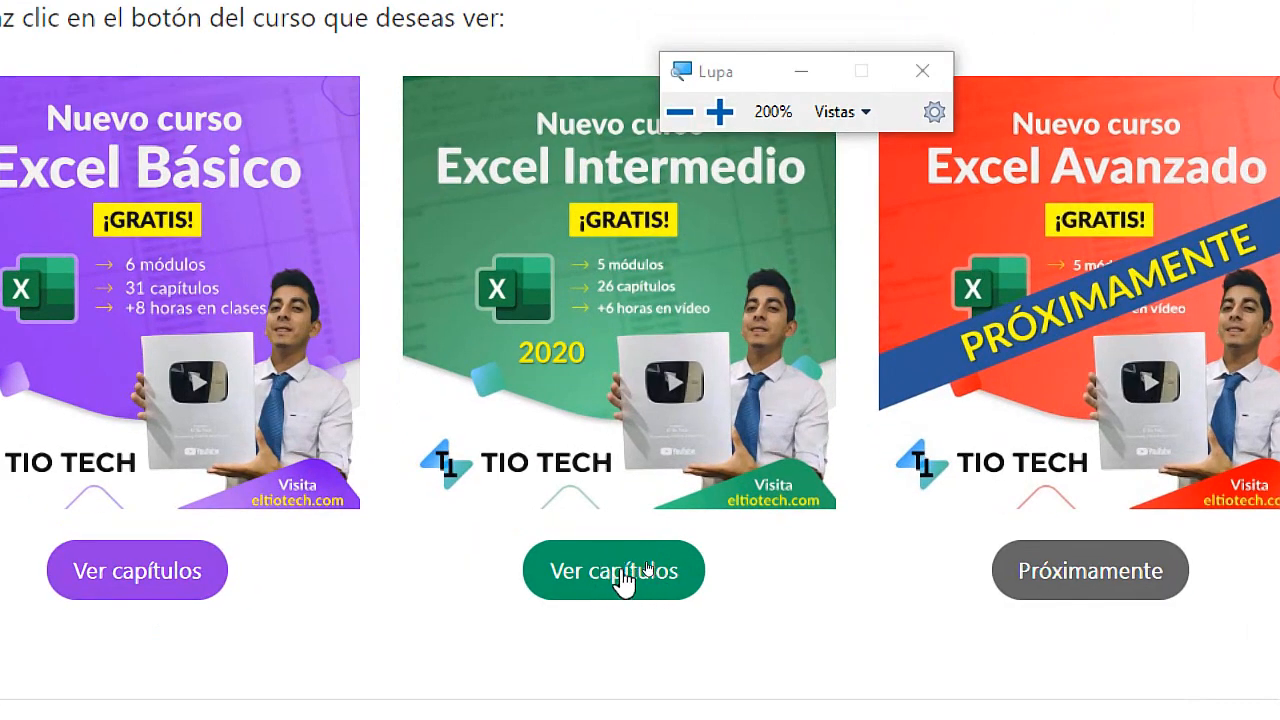
click(640, 578)
key(super+Escape)
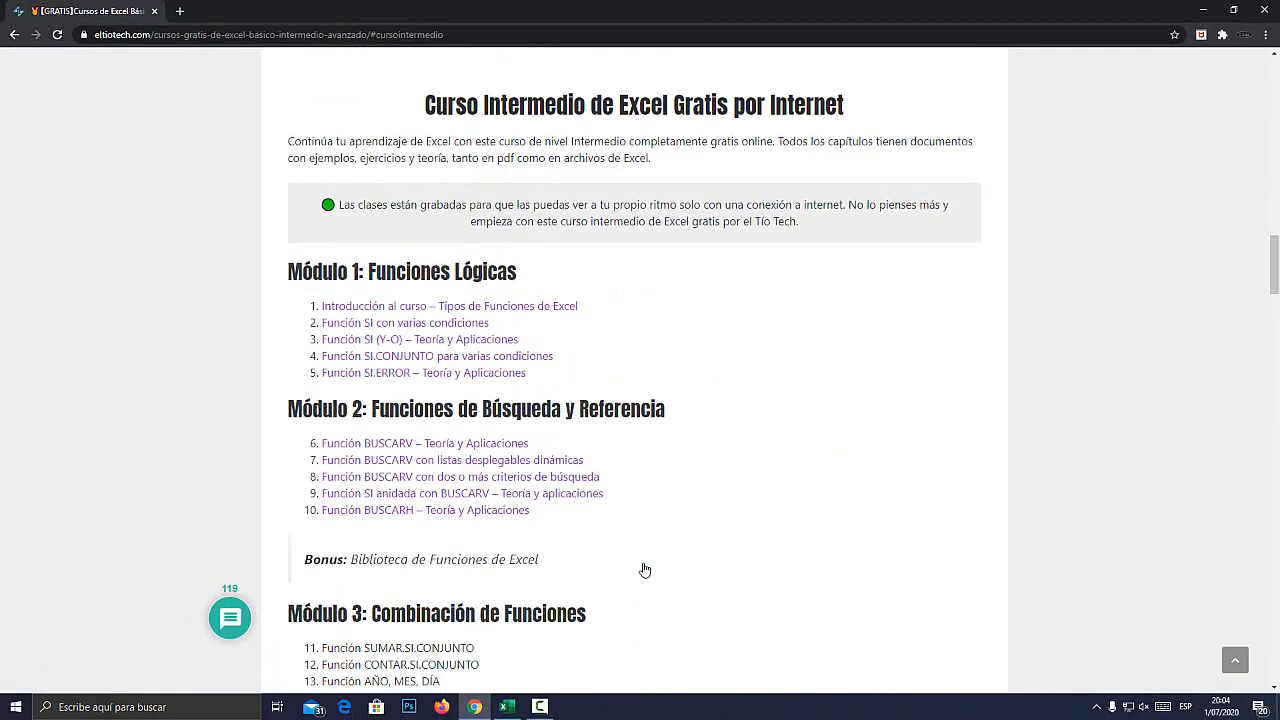
drag(284, 266, 555, 268)
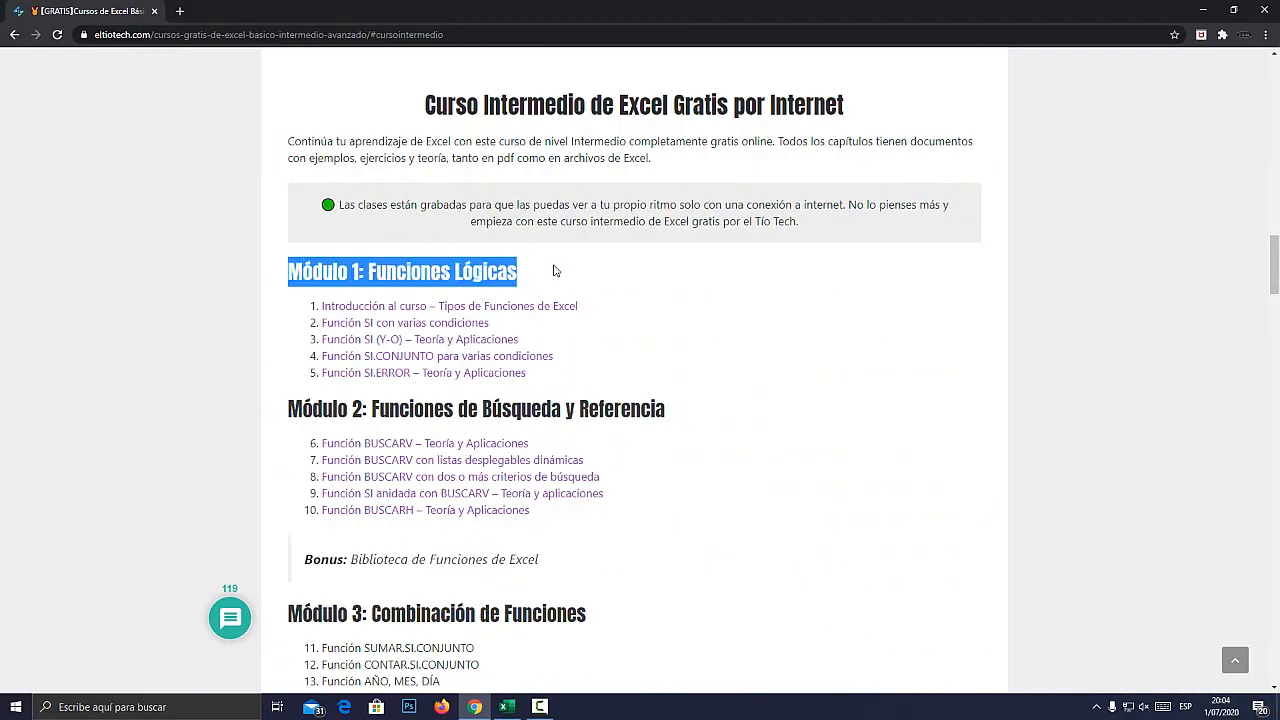
drag(288, 408, 358, 409)
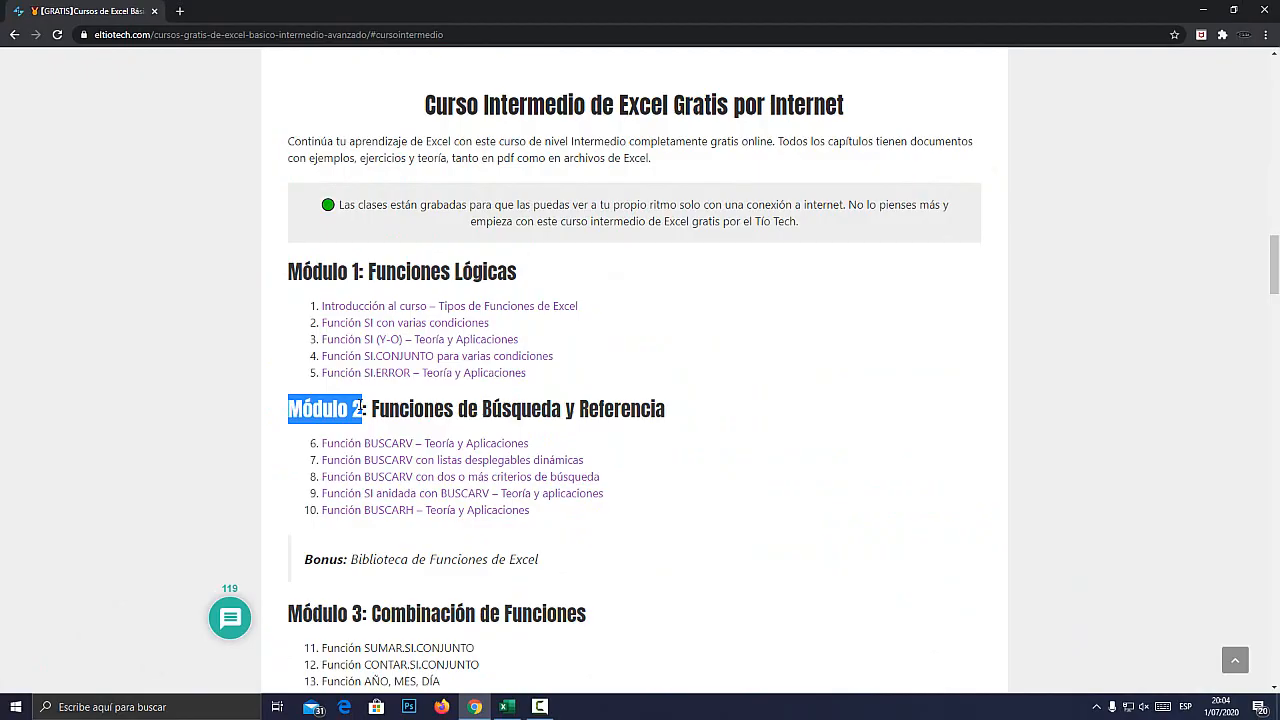
Open the Capítulo 10: Funciones de FECHA y HORA page and examine its section for downloading the chapter's file.
key(super+plus)
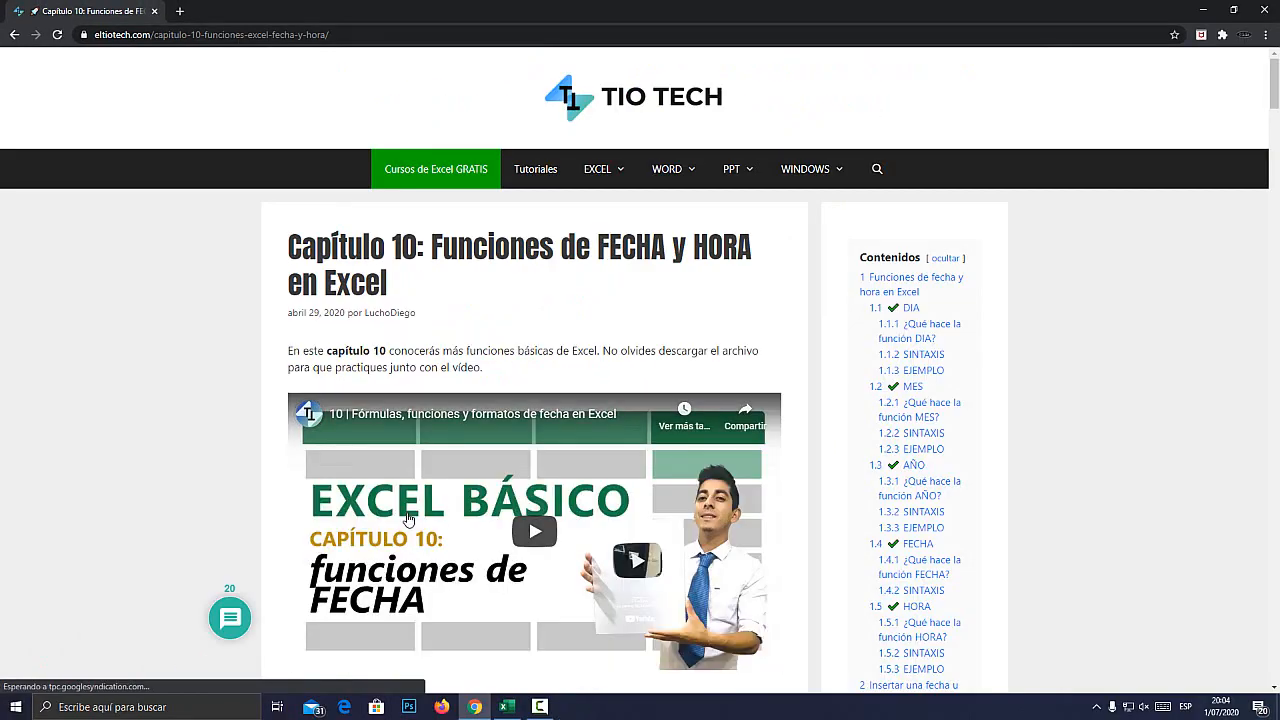
scroll(408, 519, down, 7)
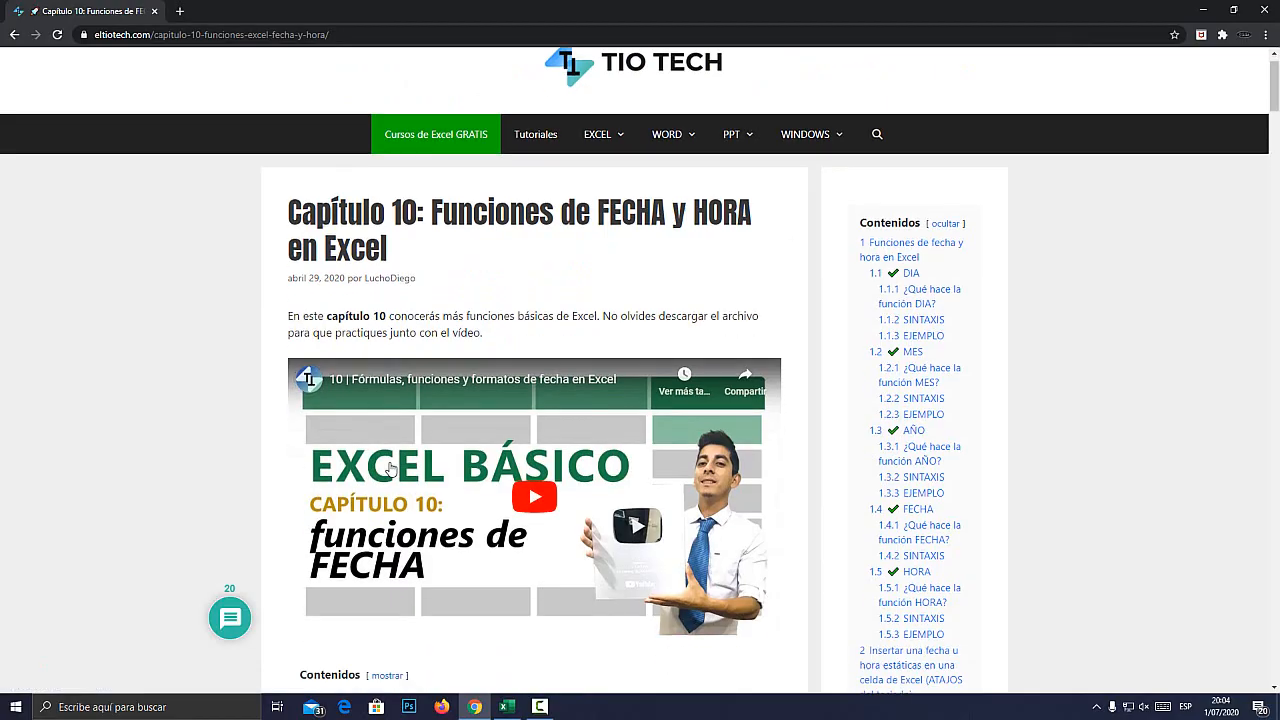
scroll(400, 465, down, 11)
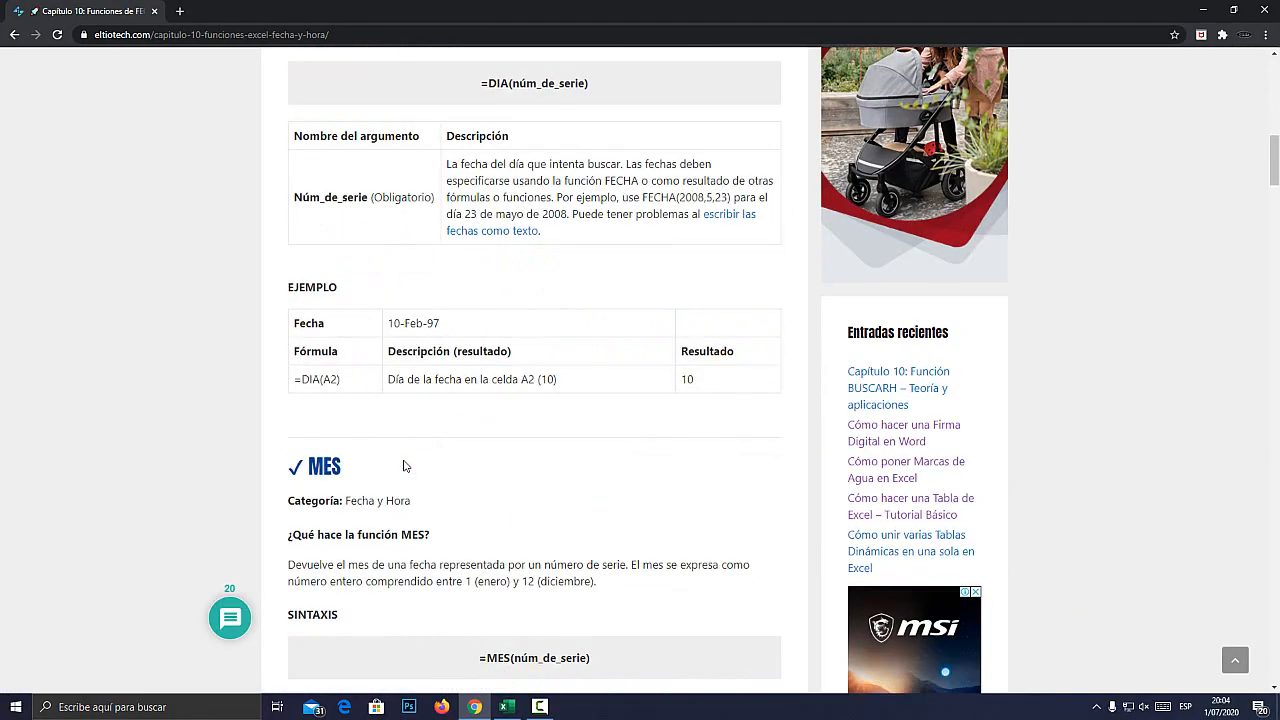
scroll(404, 465, down, 20)
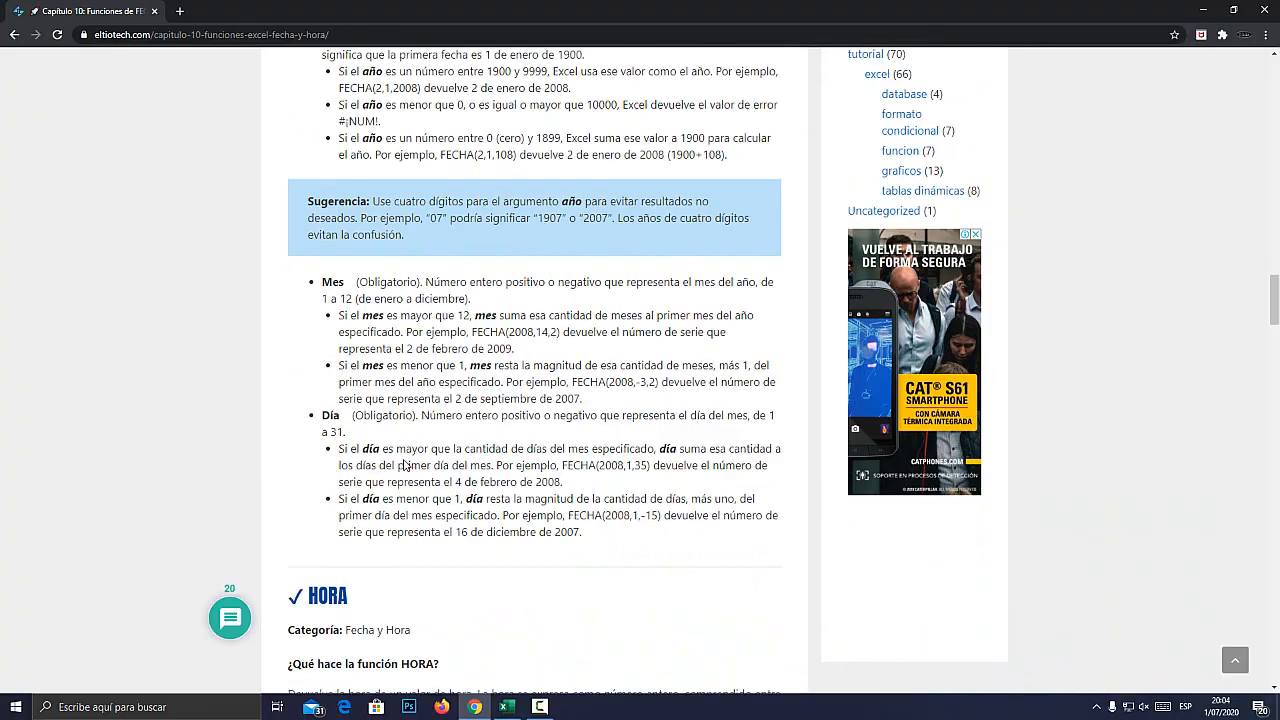
scroll(400, 440, down, 7)
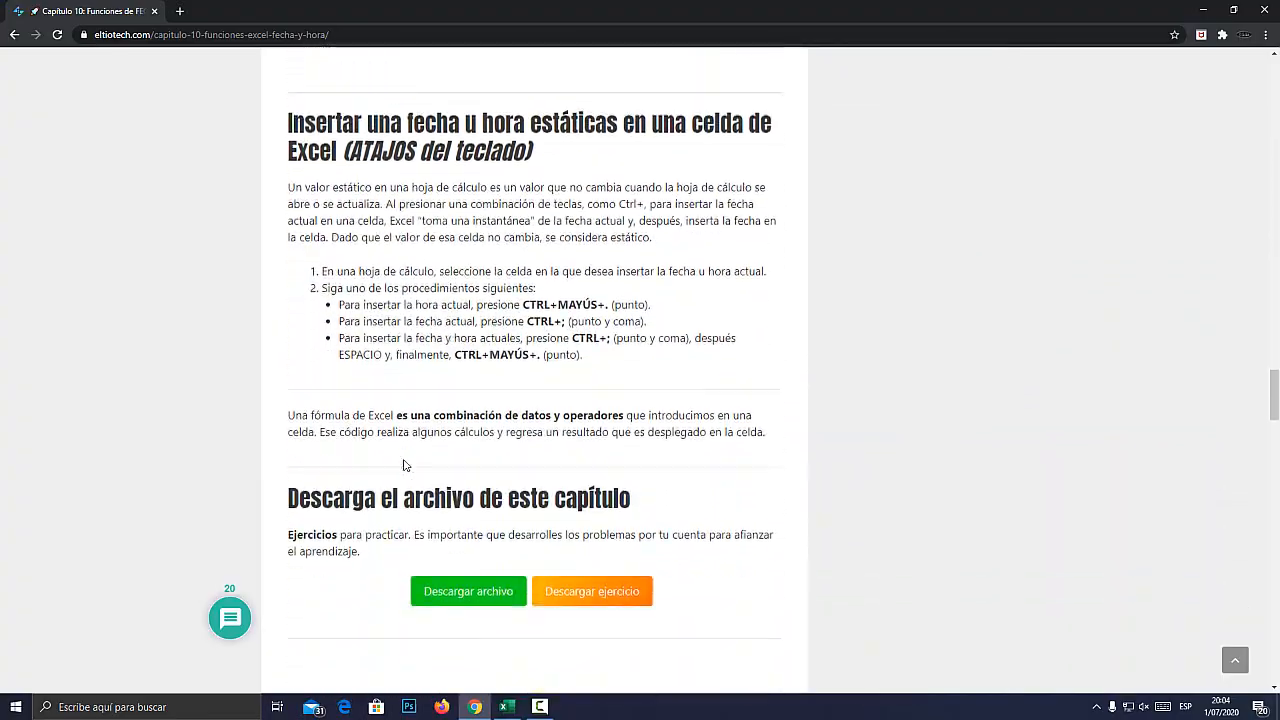
key(super+plus)
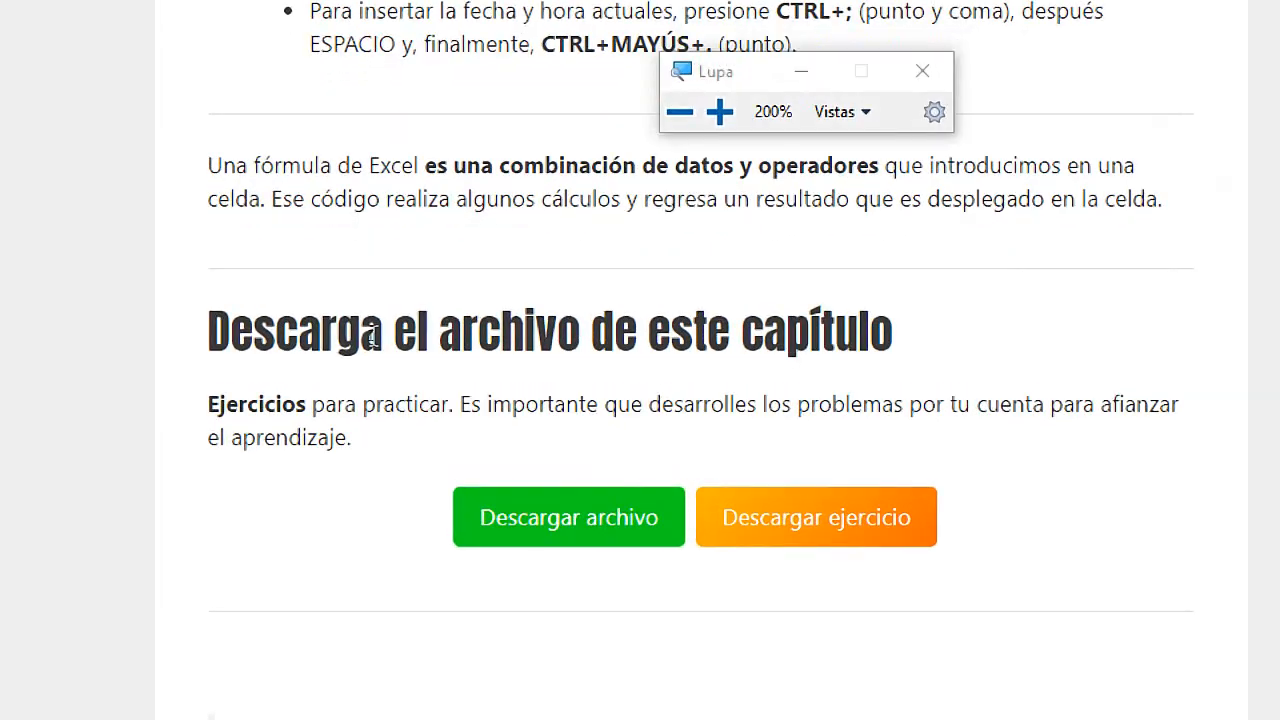
drag(287, 335, 643, 339)
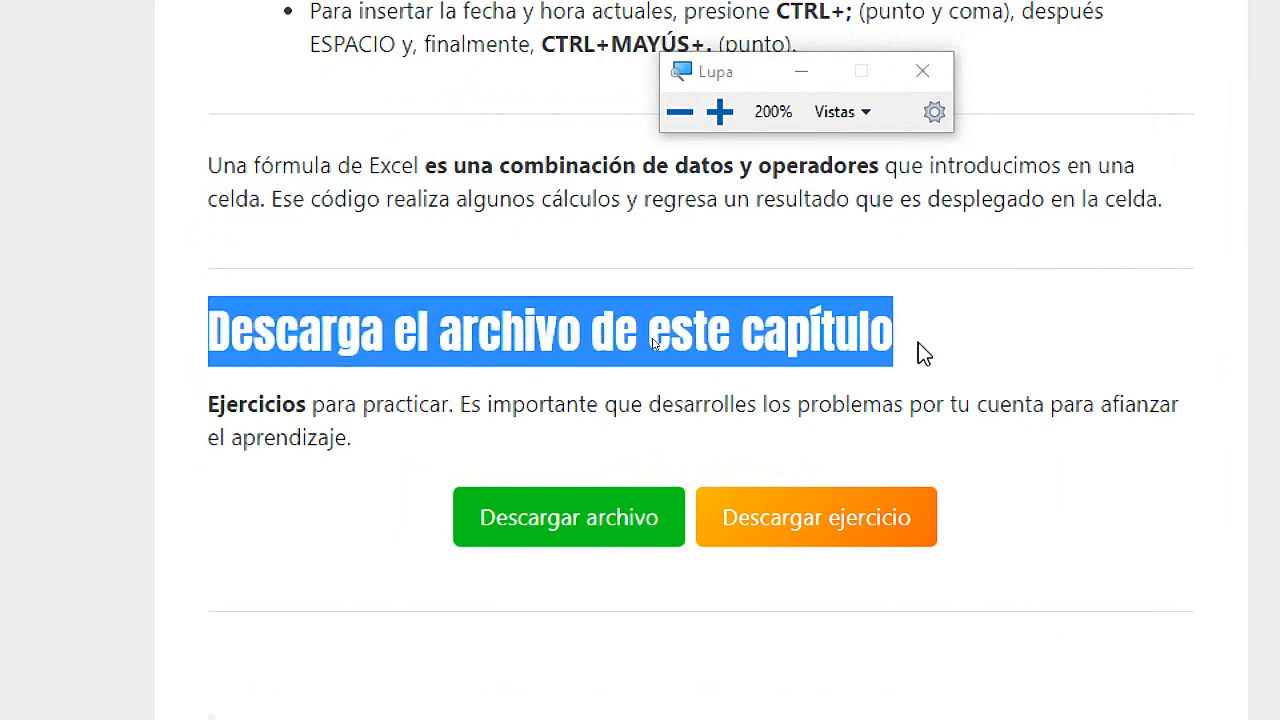
click(1023, 374)
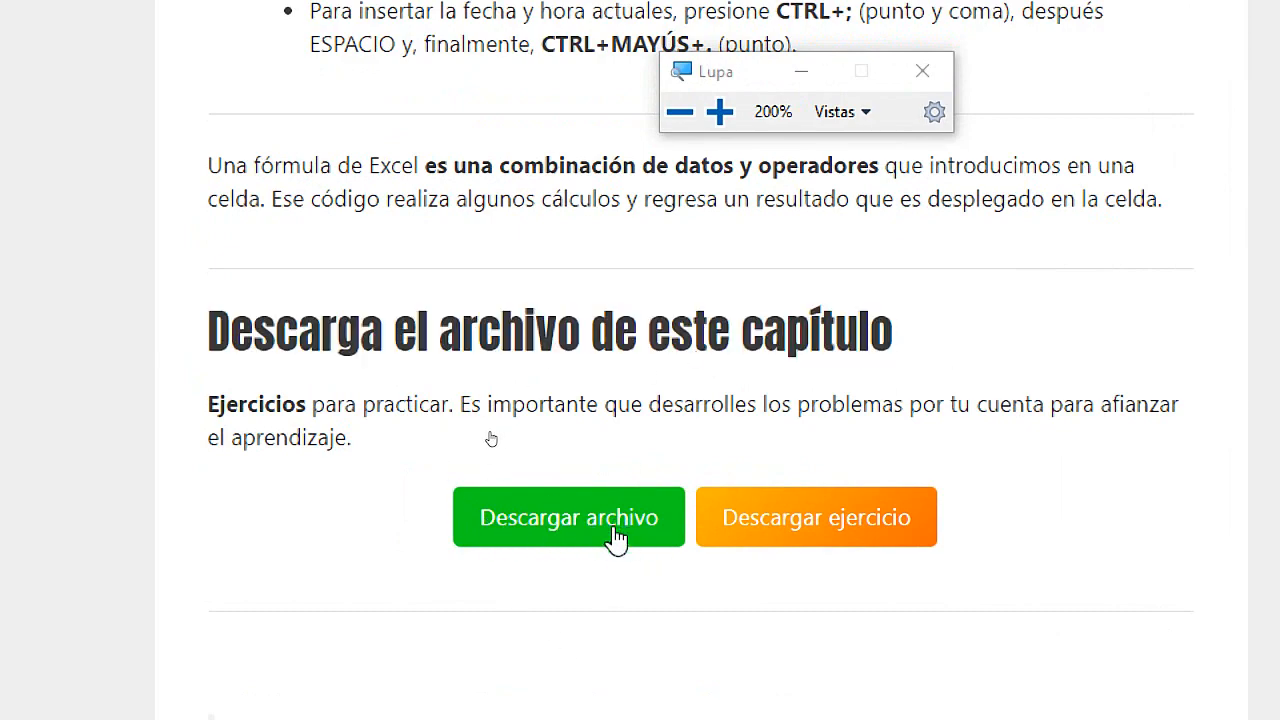
key(super+Escape)
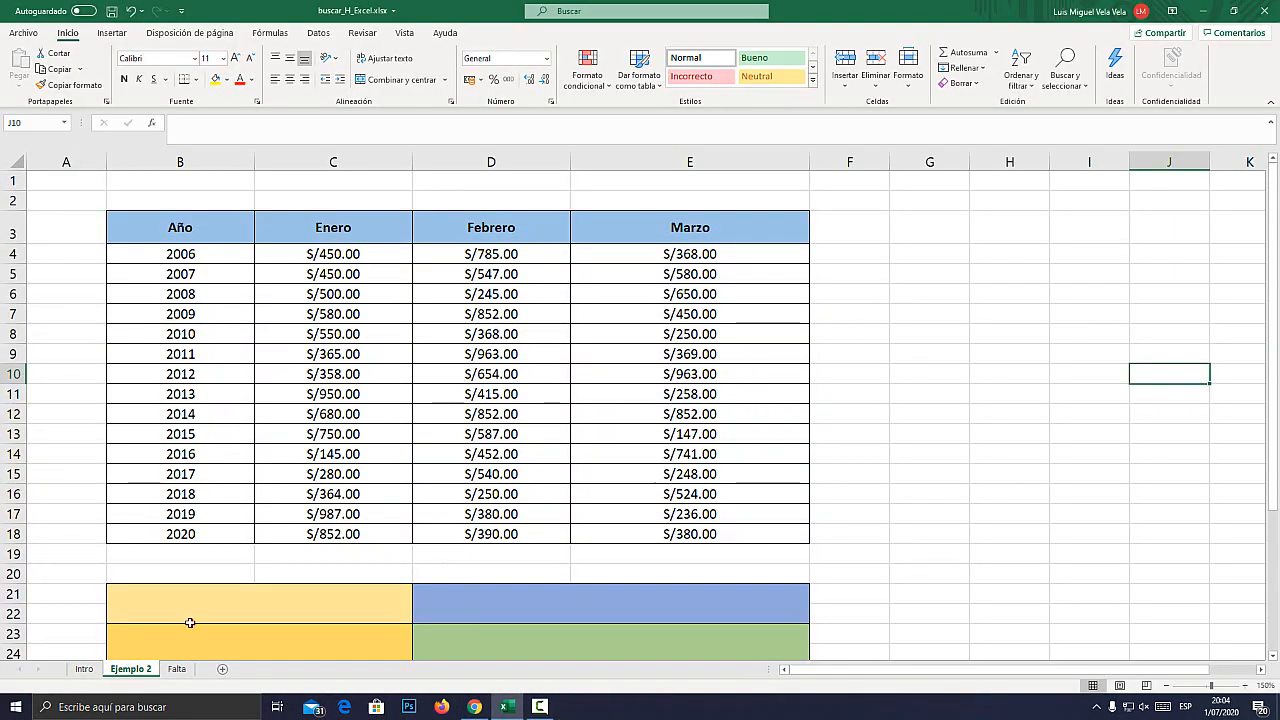
Return to the Excel workbook and review the Intro sheet and the table in Ejemplo 2.
click(84, 668)
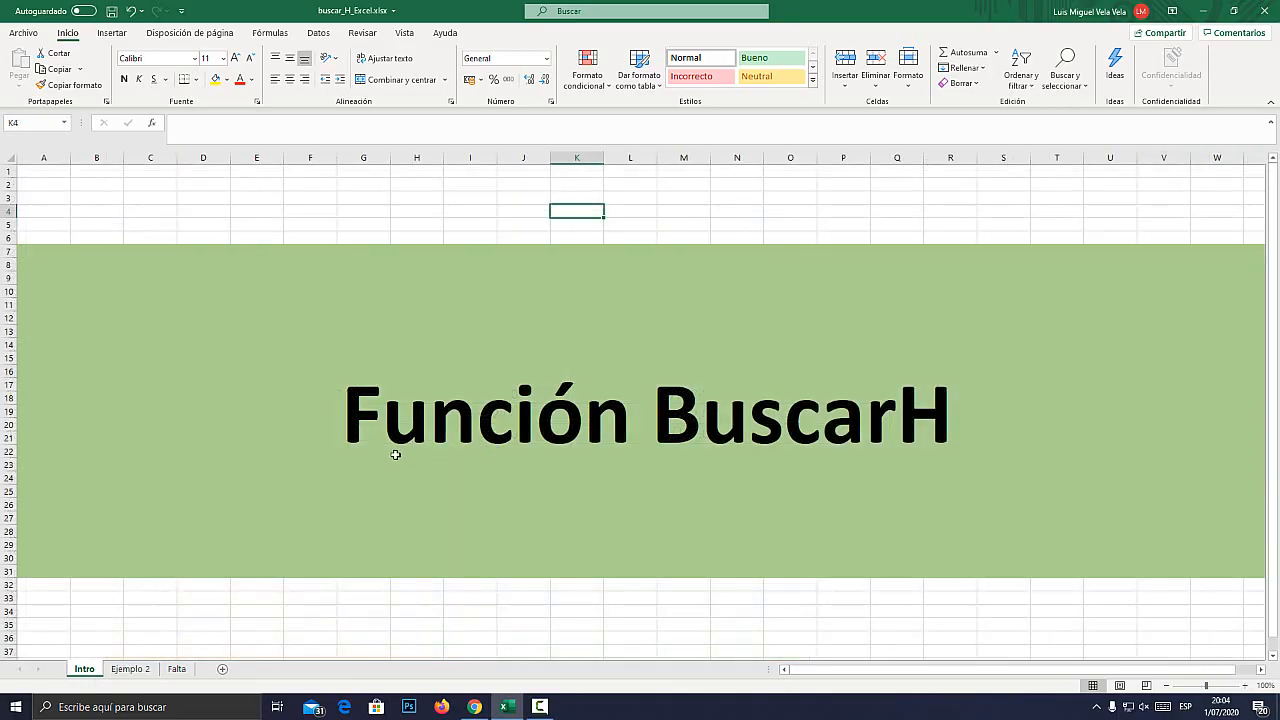
click(130, 668)
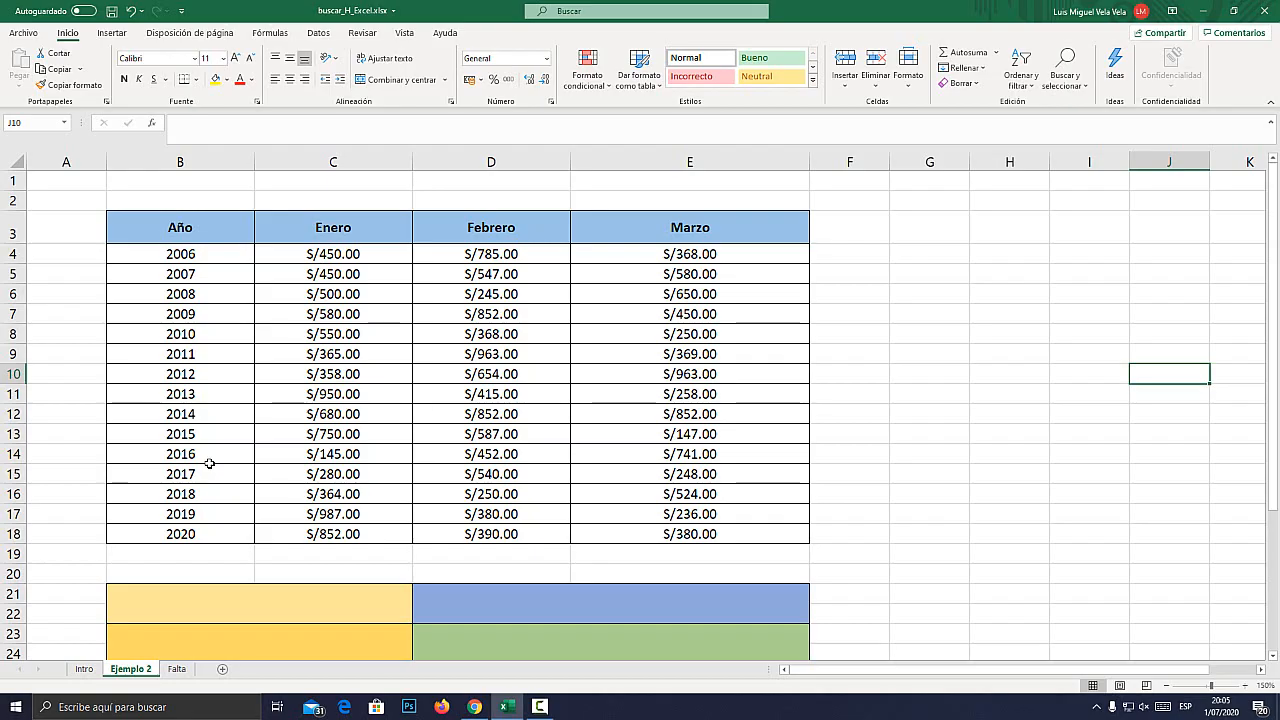
scroll(264, 516, down, 1)
scroll(266, 514, up, 1)
Start a BUSCARV formula in the blue merged cell D21 below the table.
click(517, 600)
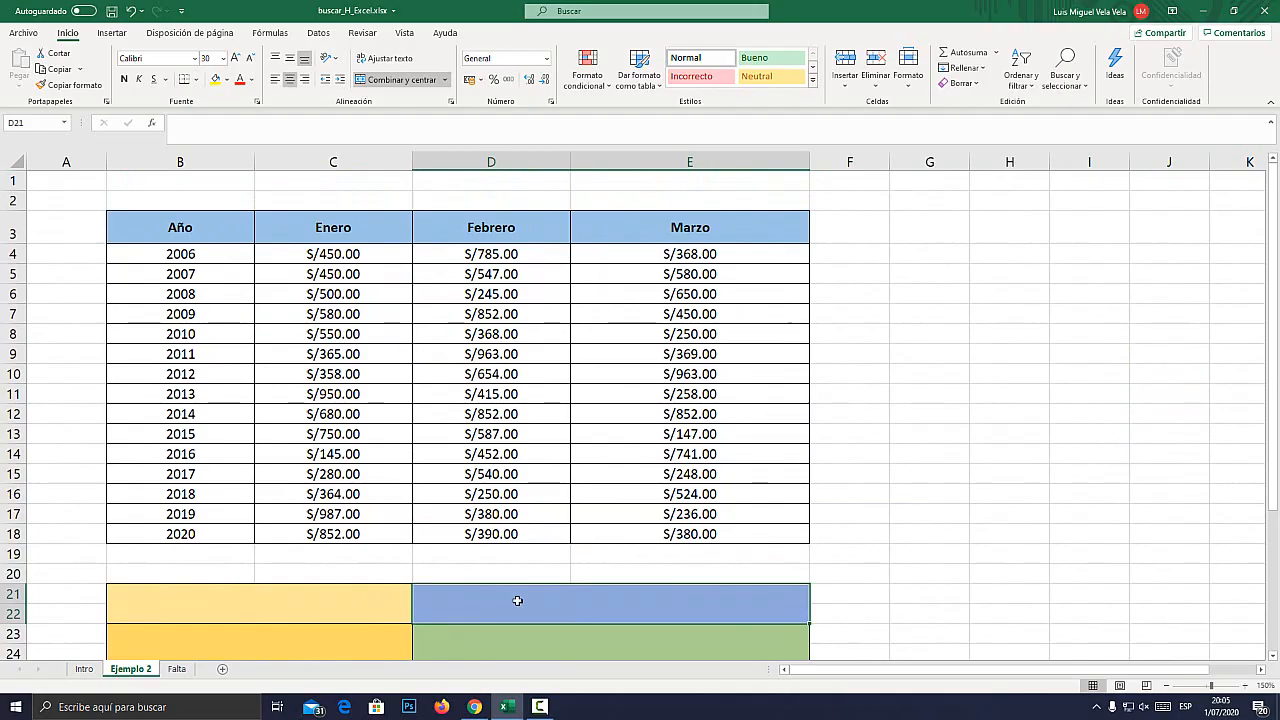
text(=BUSCARV)
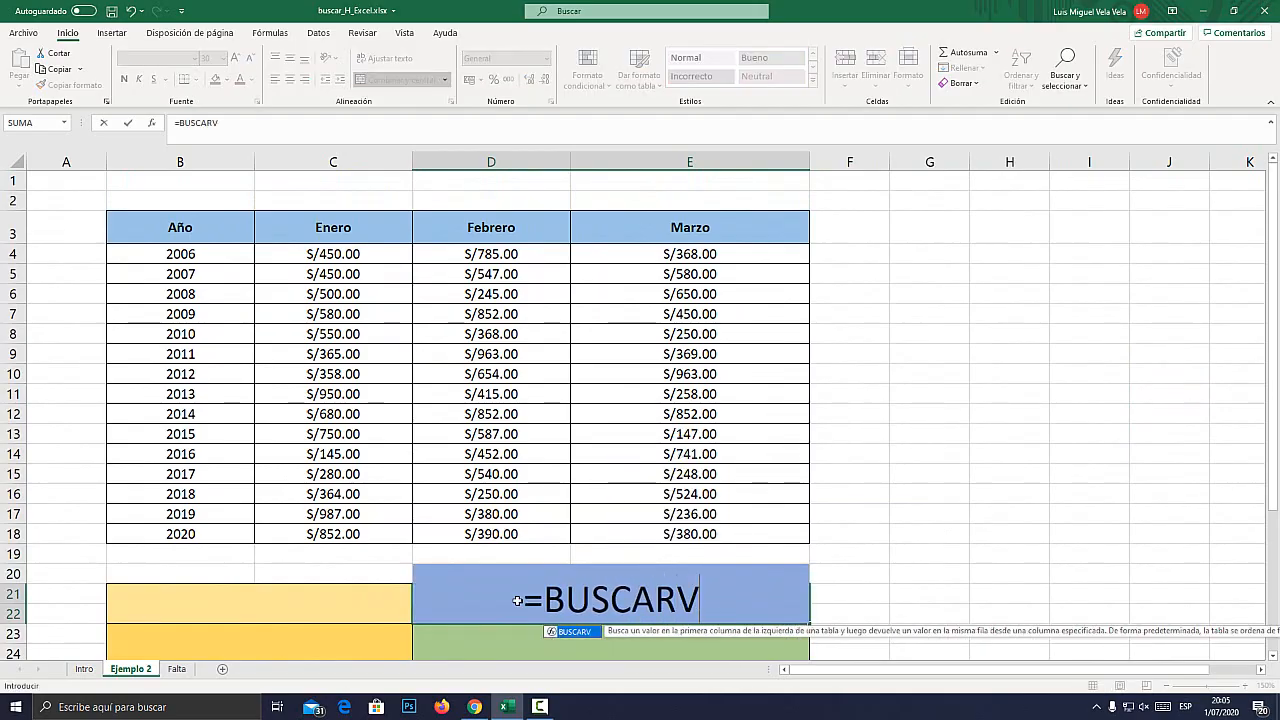
key(super+plus)
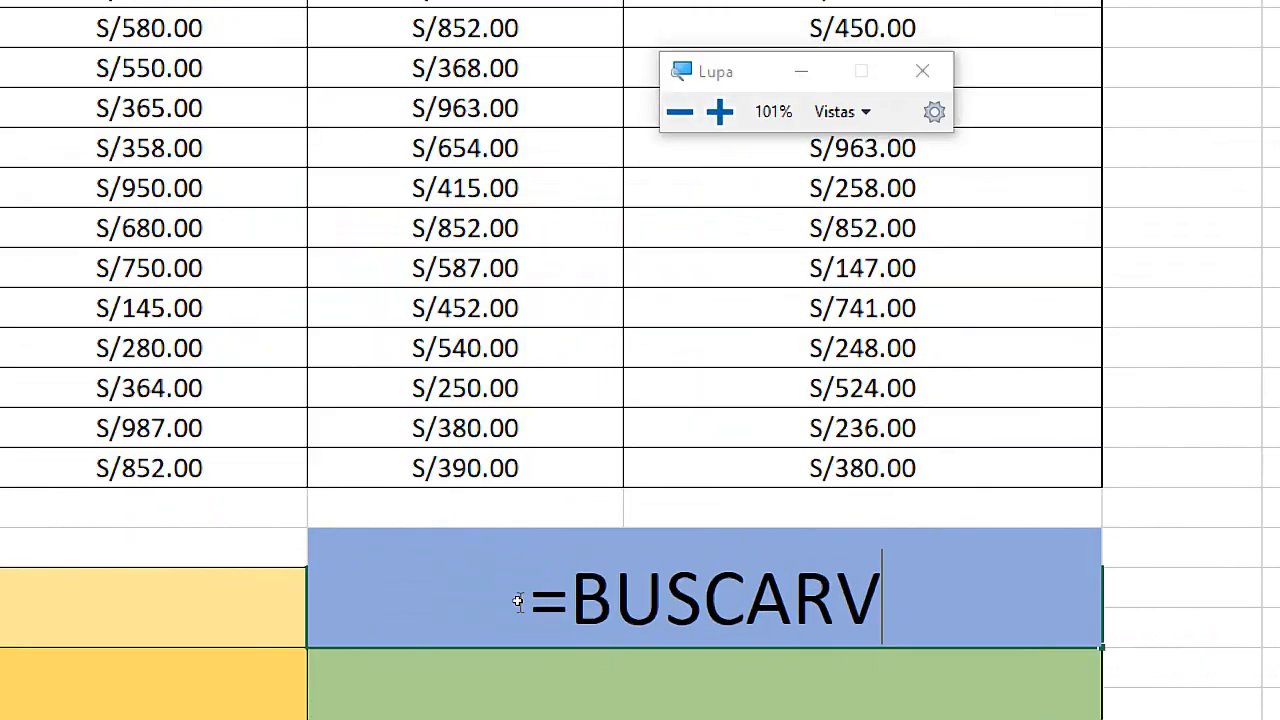
text(()
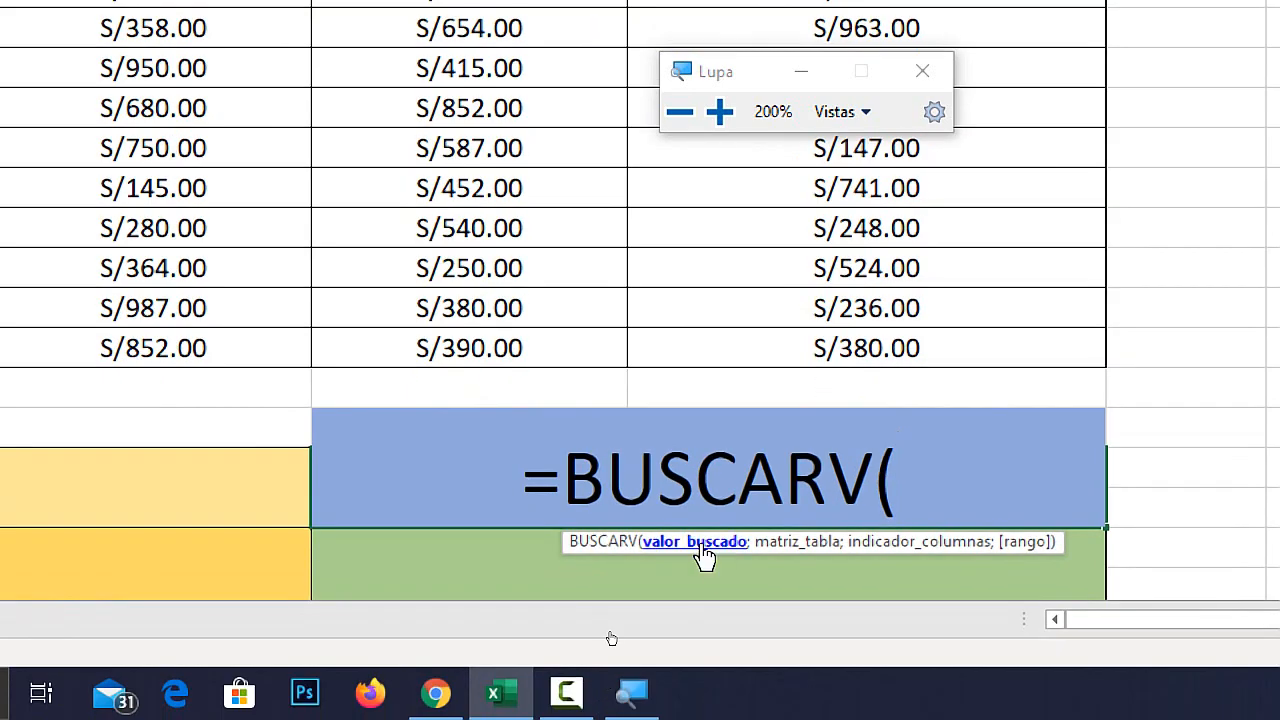
key(super+Escape)
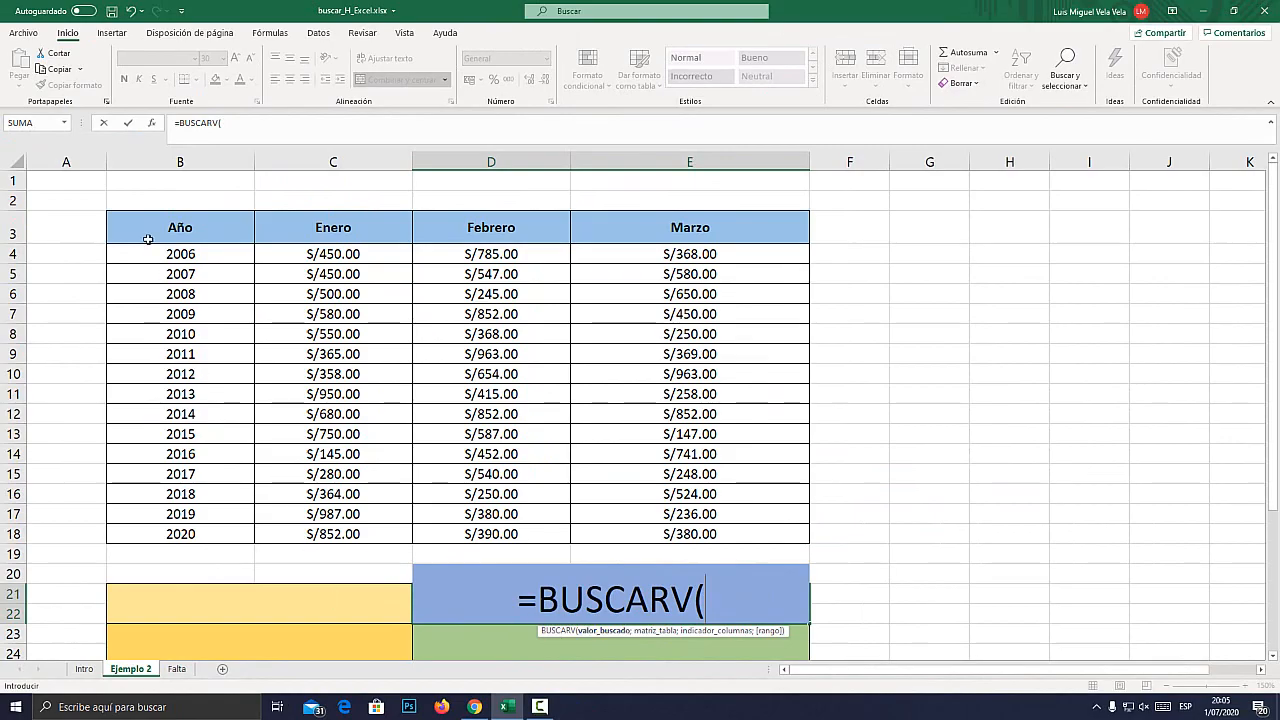
Give merged cell B21 as the lookup value of the BUSCARV formula, followed by the argument separator.
key(super+plus)
key(super+Escape)
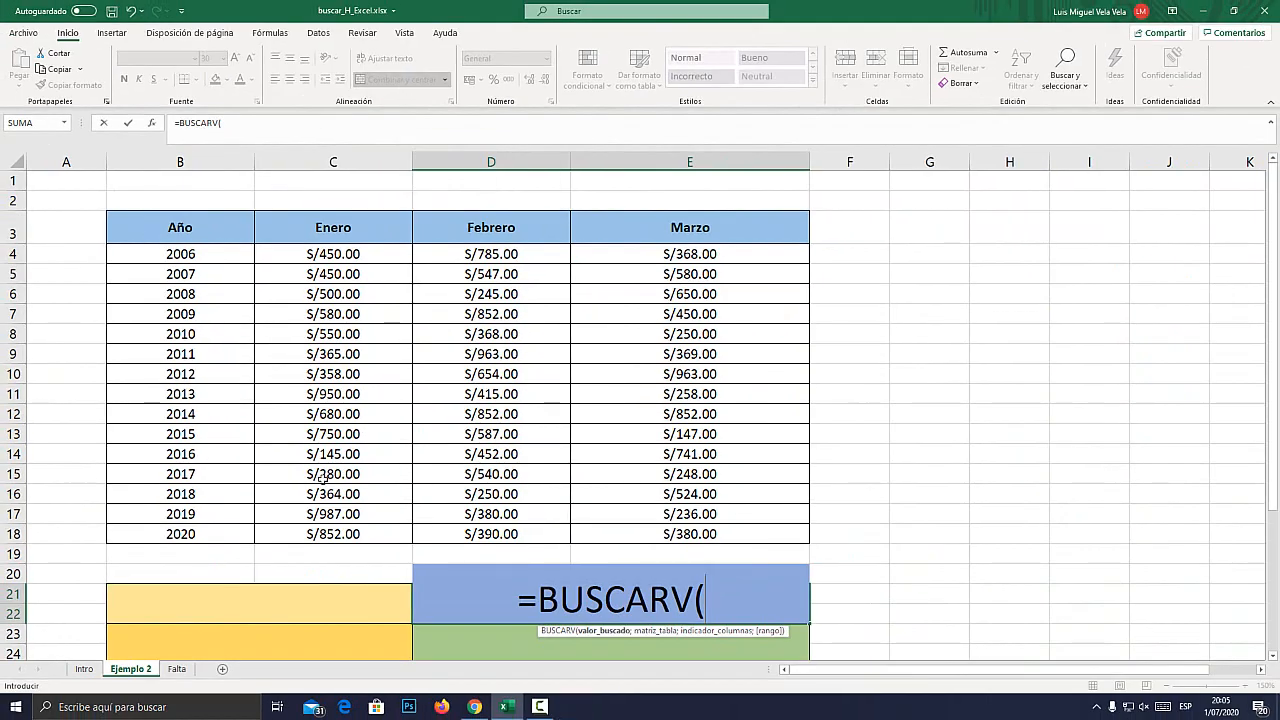
key(super+plus)
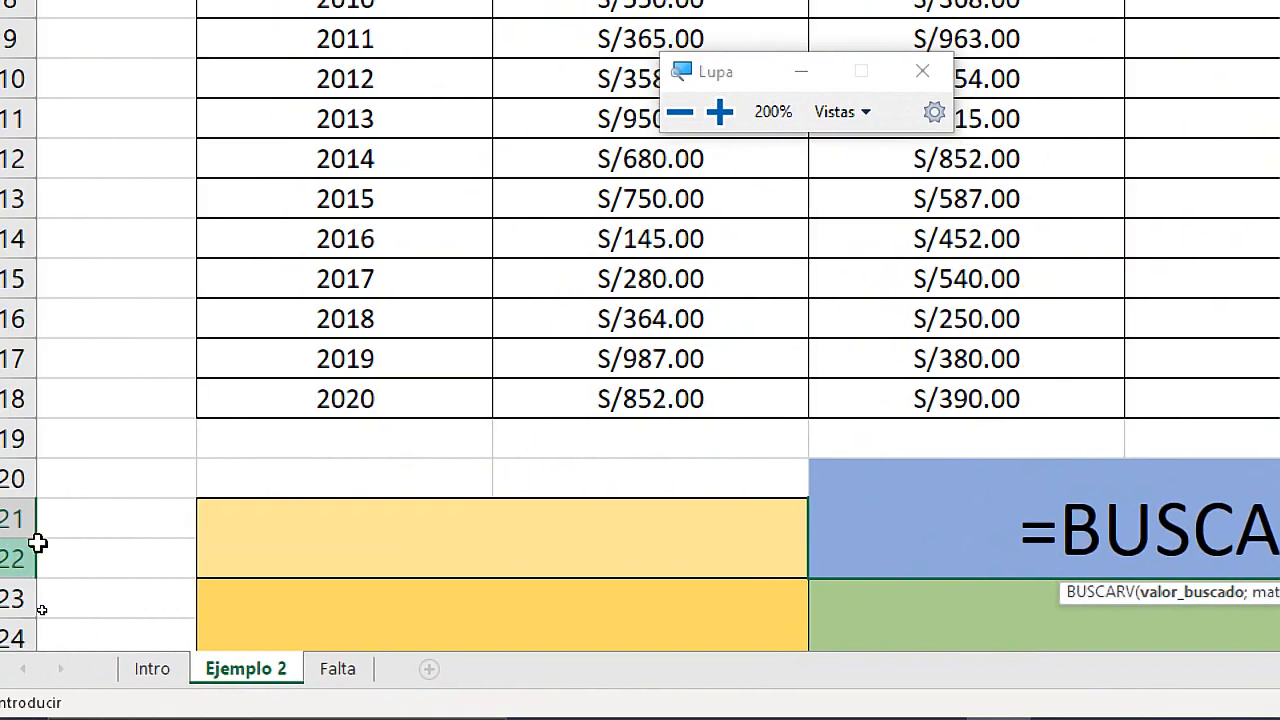
click(489, 522)
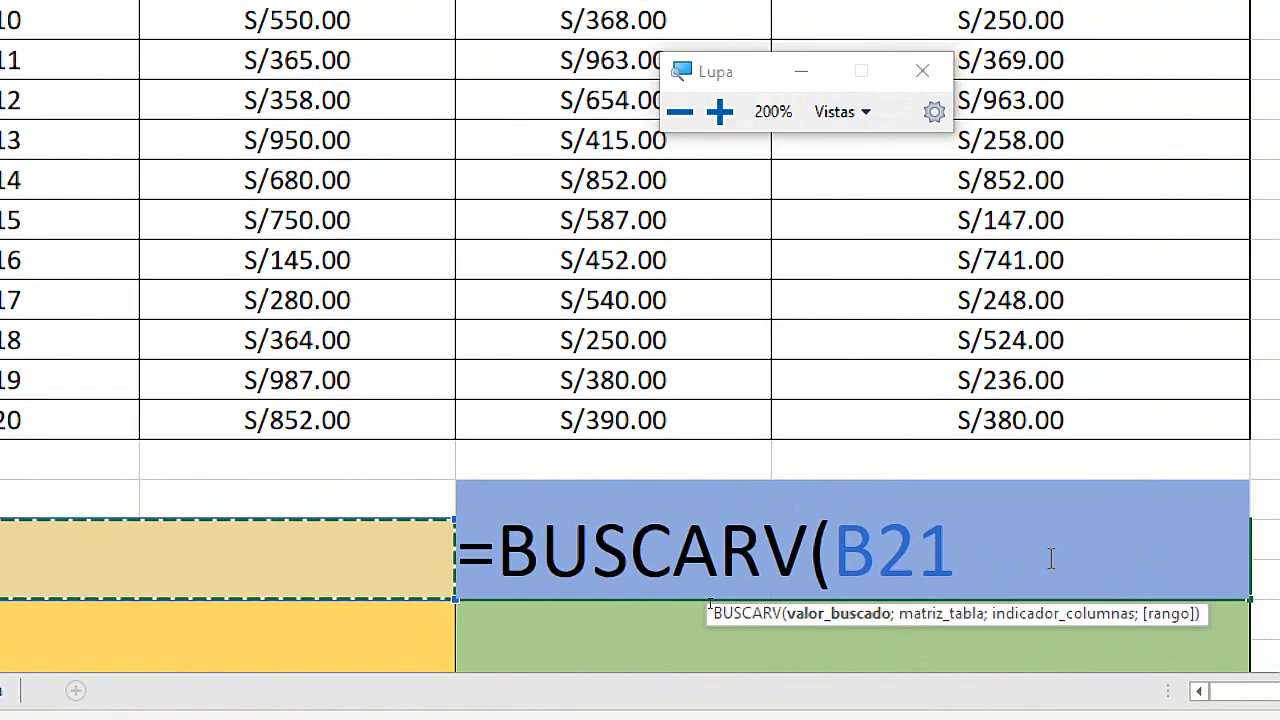
text(;)
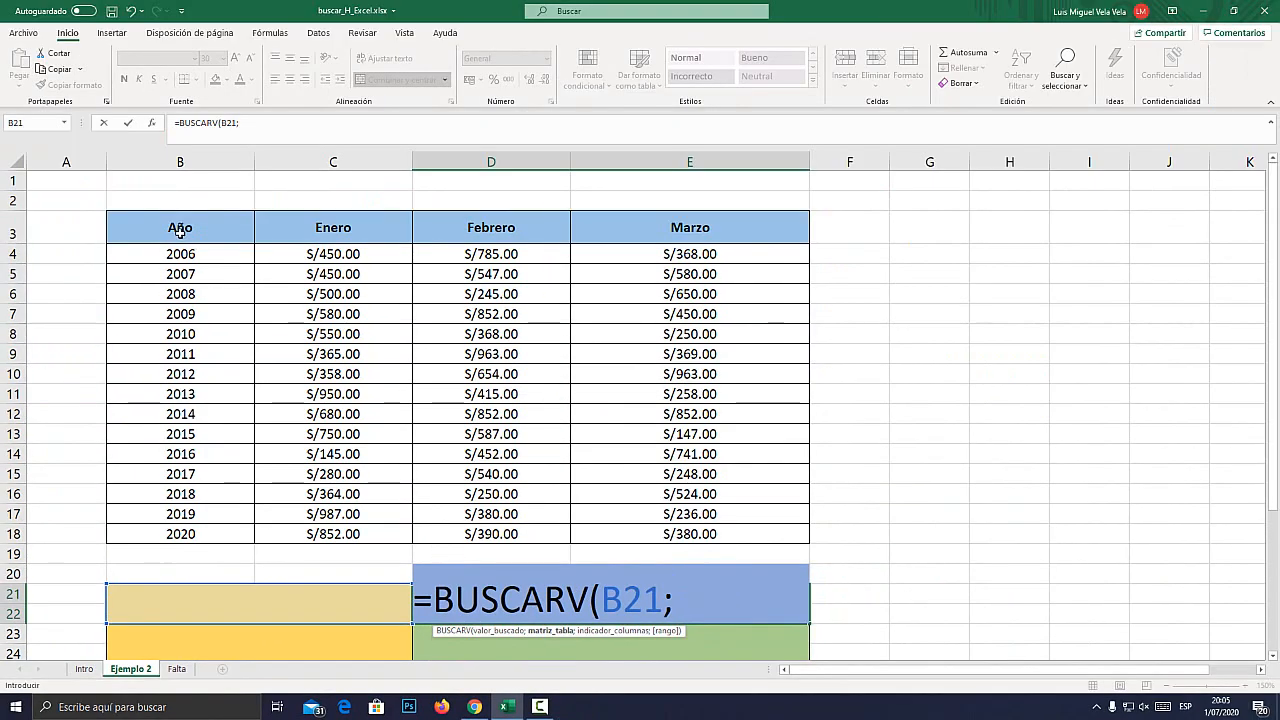
Give the whole table B3:E18 as the table array of the BUSCARV formula, followed by the argument separator.
drag(190, 235, 697, 534)
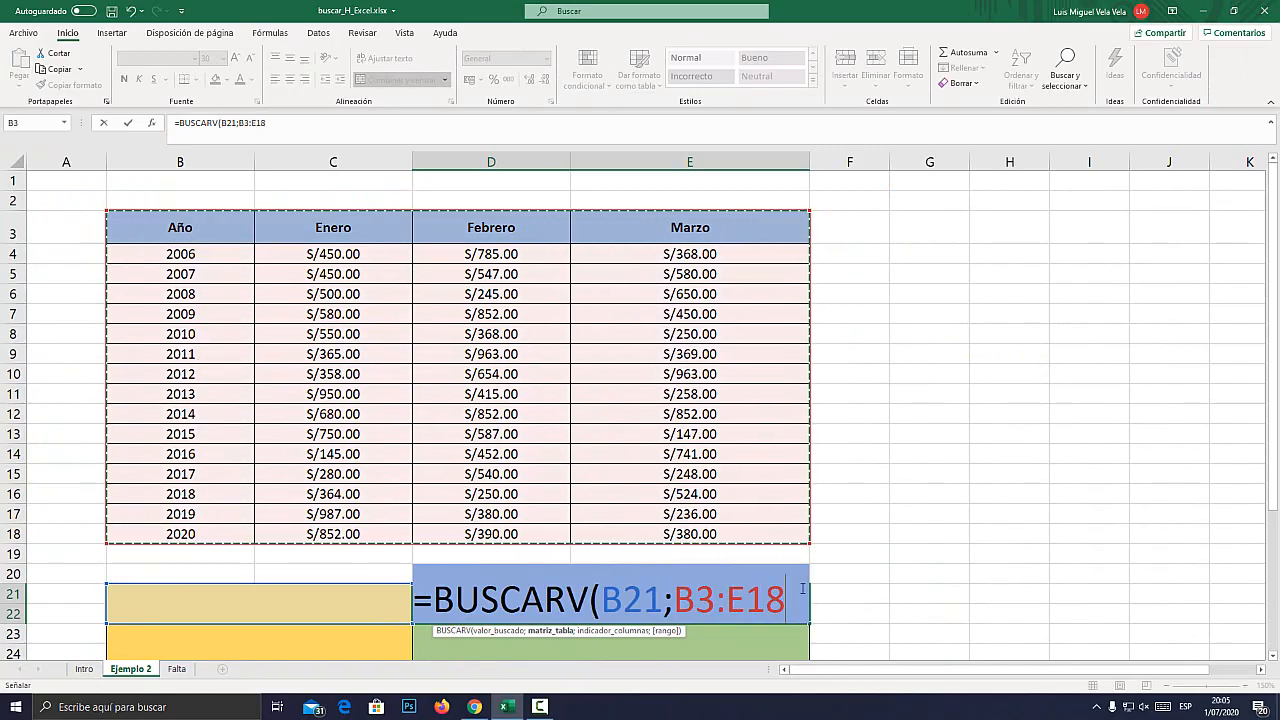
key(super+plus)
text(;)
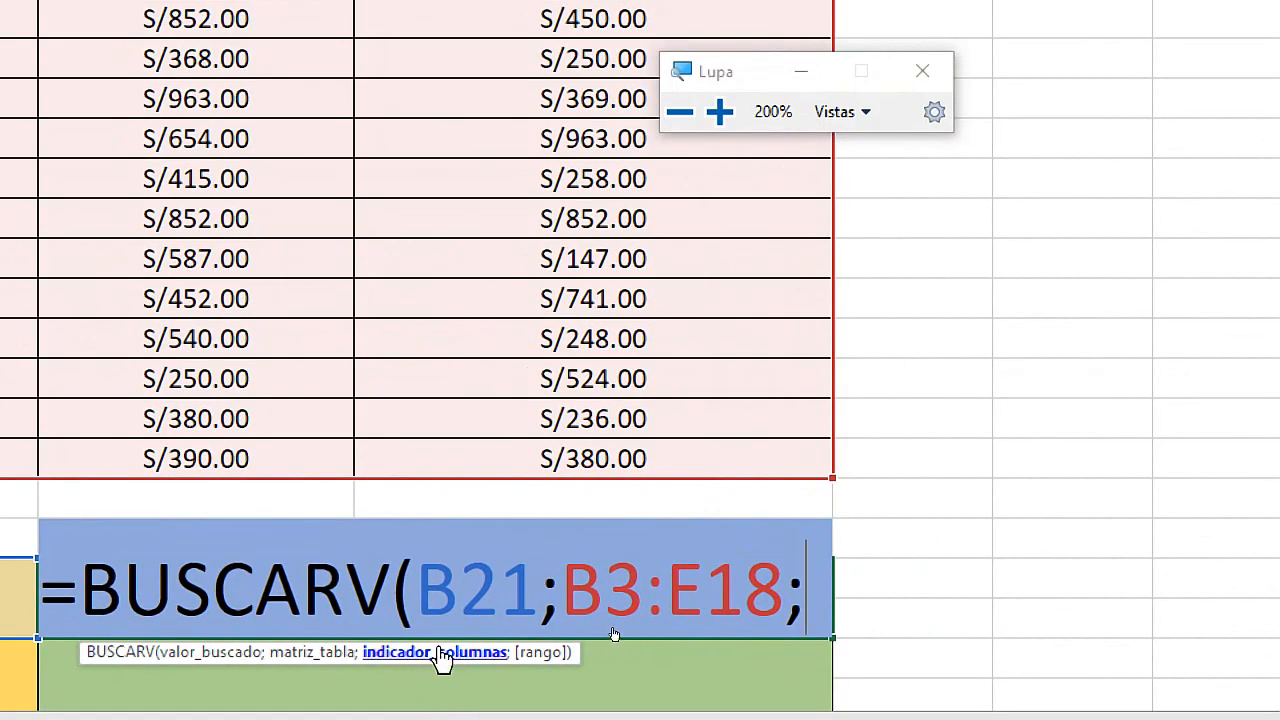
key(super+Escape)
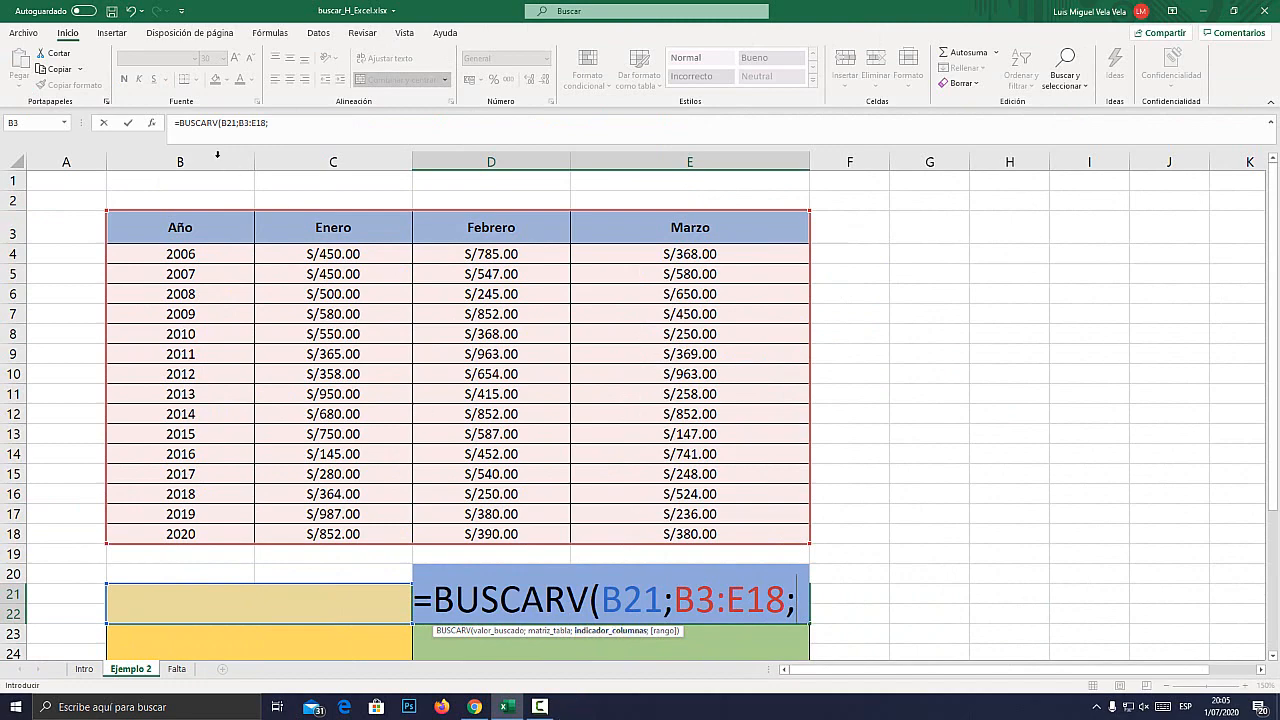
Complete the BUSCARV formula with column index 4 for Marzo and FALSO as the range argument, and enter it.
key(super+plus)
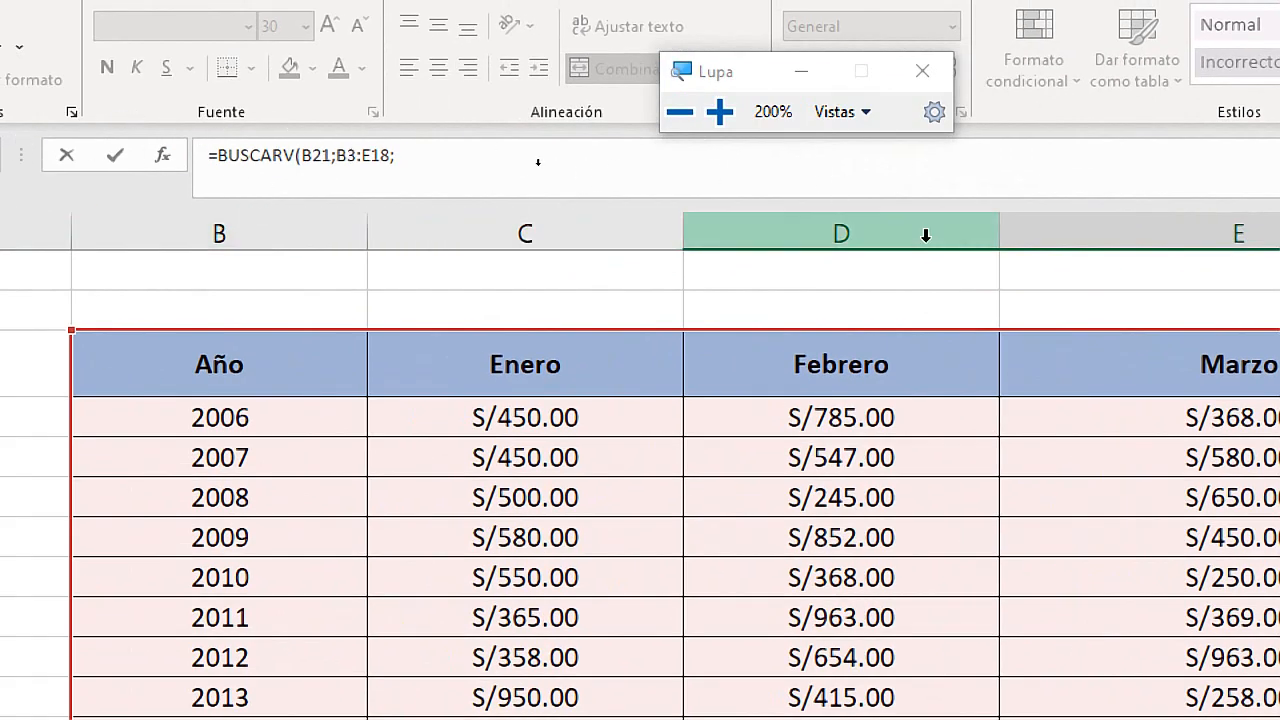
key(super+Escape)
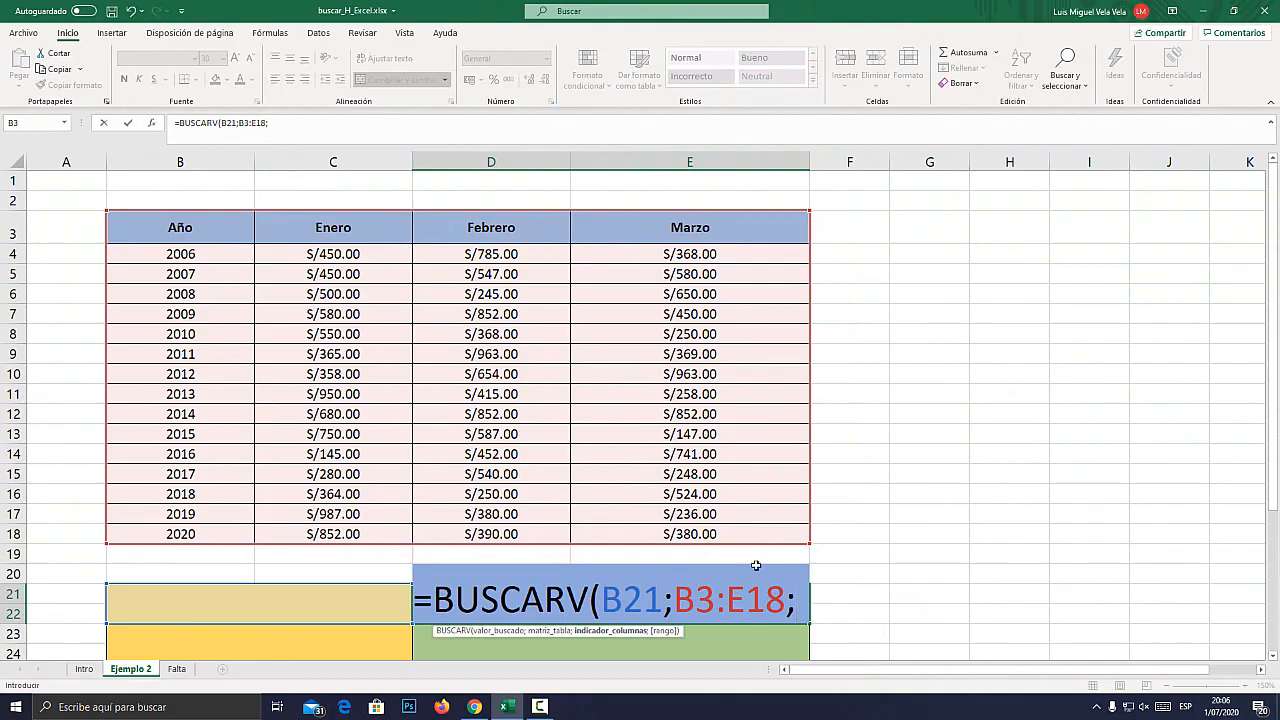
text(4)
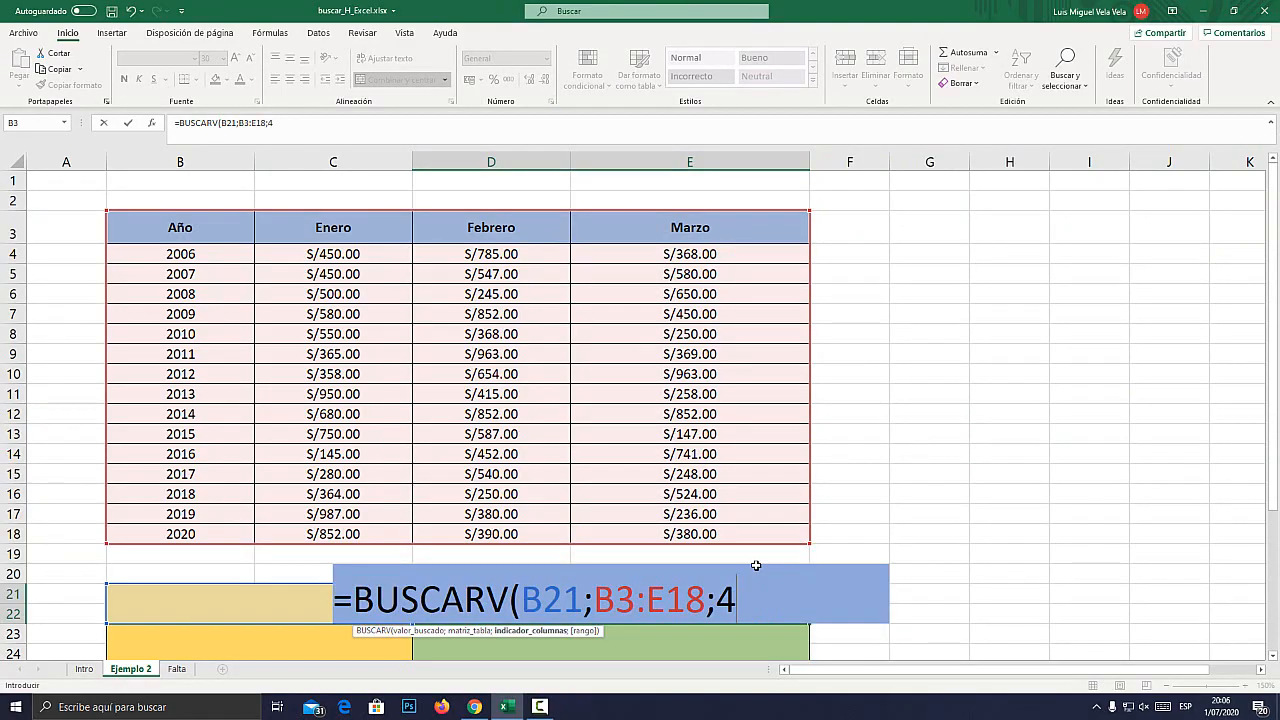
text(;FALSO)
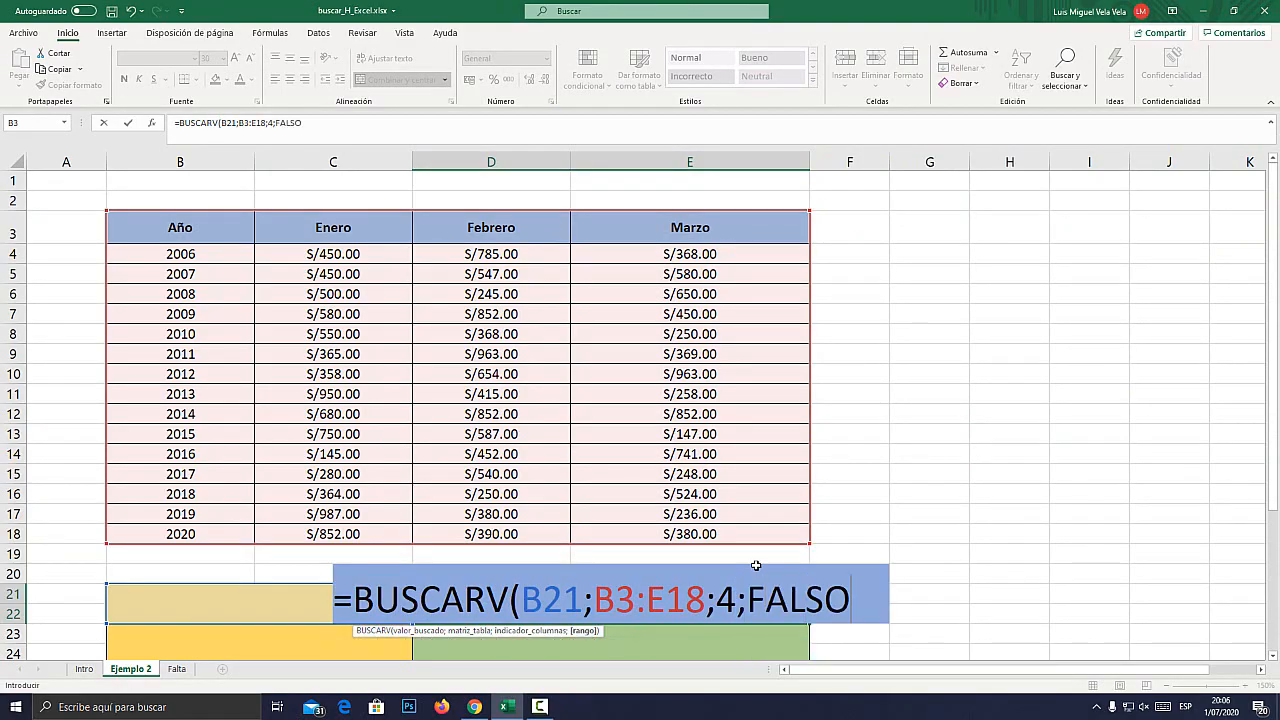
text())
key(Return)
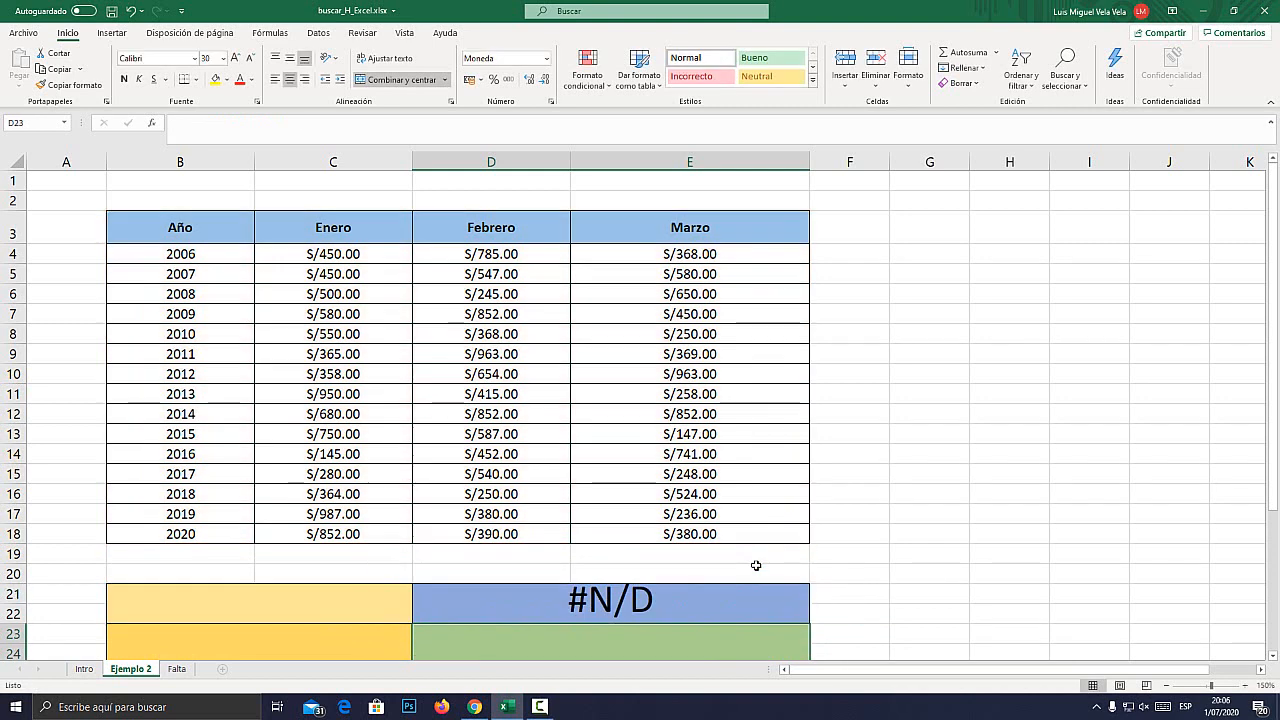
Enter the year 2009 from the Año column as the lookup value in merged cell B21.
click(296, 606)
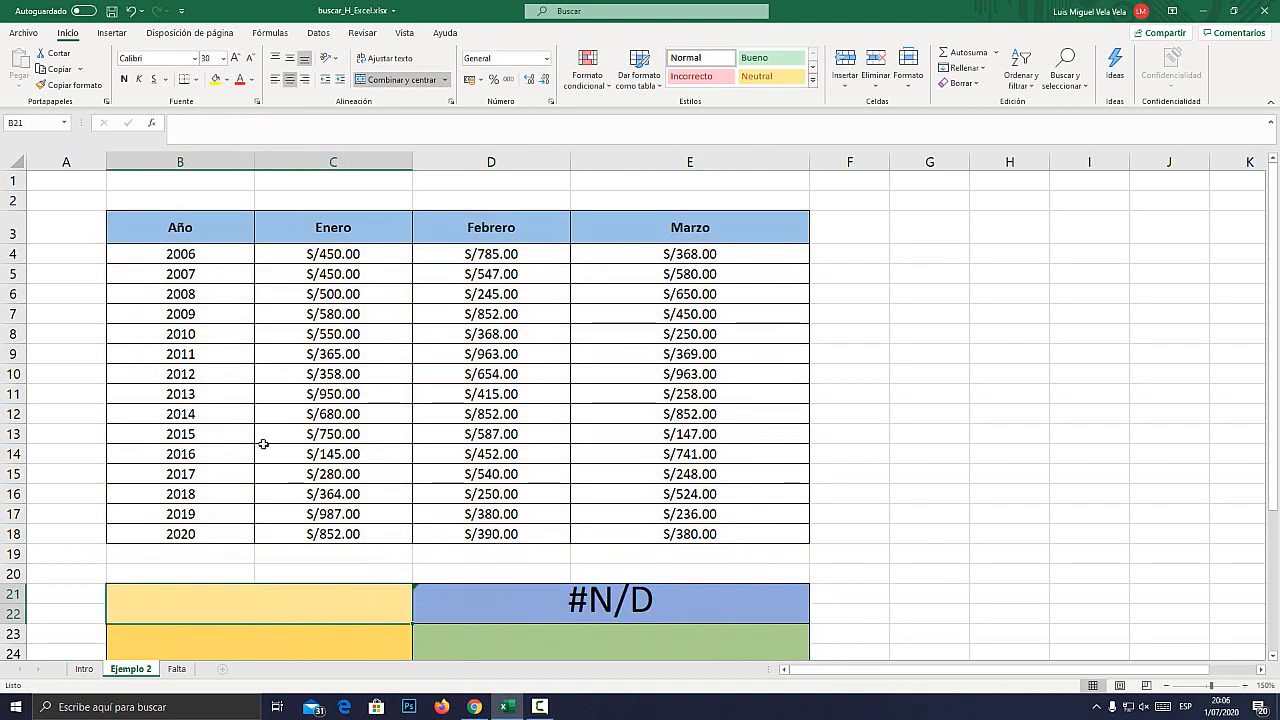
drag(206, 260, 190, 534)
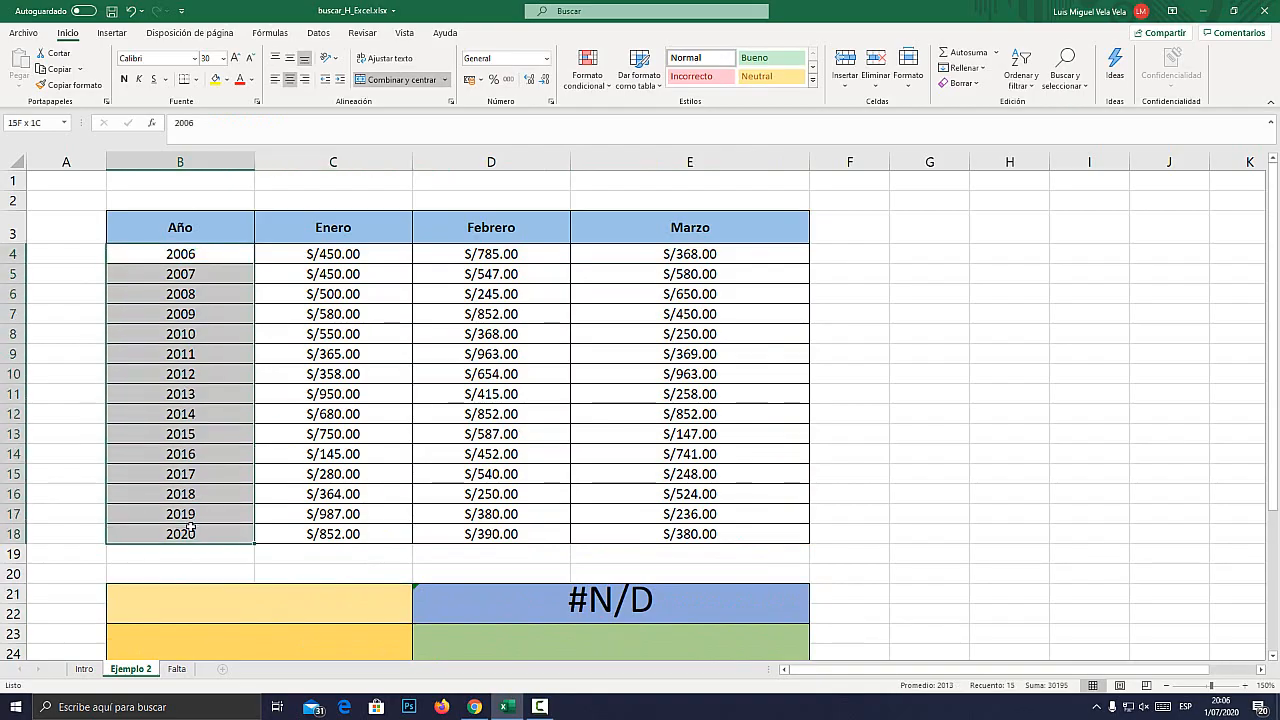
key(super+plus)
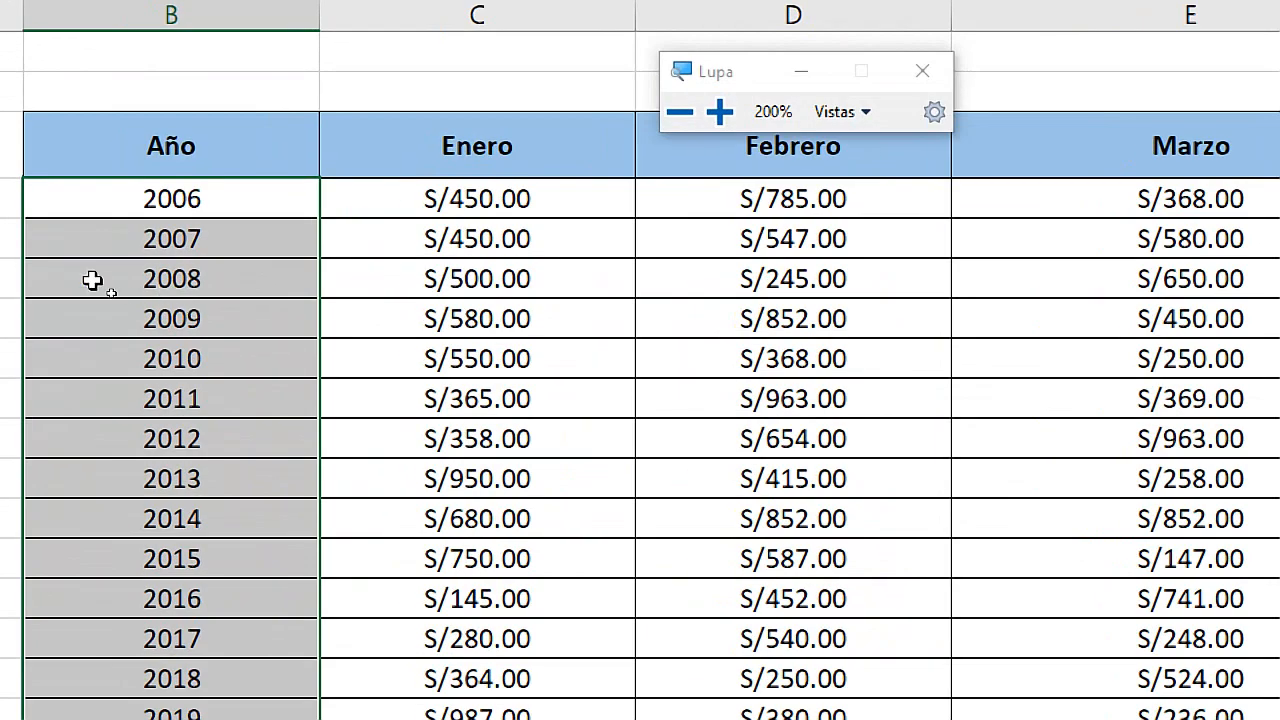
click(136, 314)
key(super+Escape)
click(261, 611)
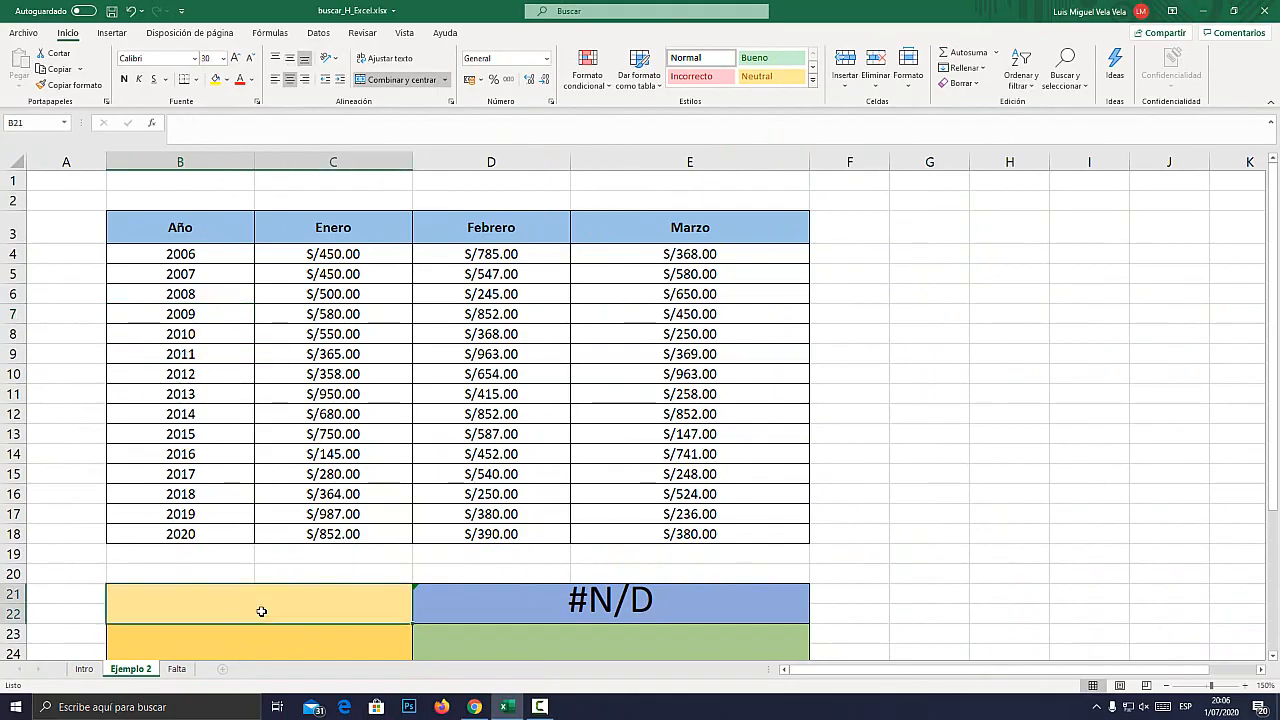
text(2009)
key(Return)
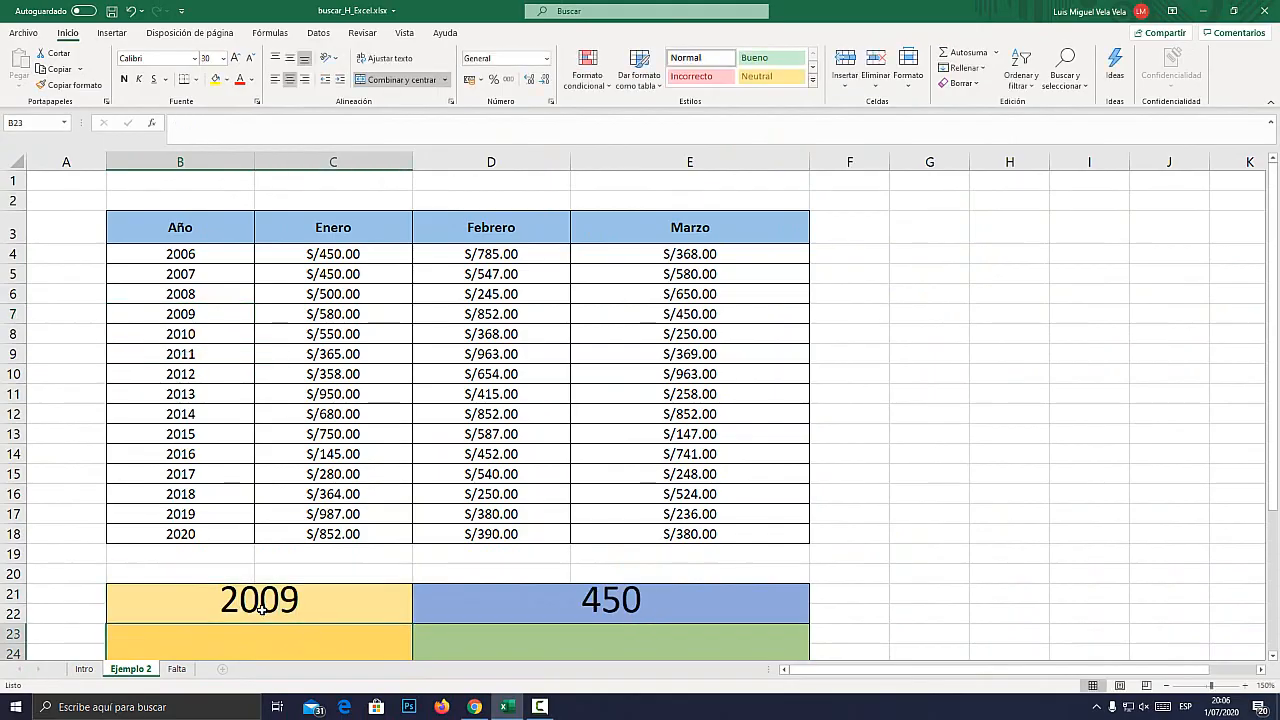
Check the BUSCARV result in D21 against the Marzo amount in the table's 2009 row.
click(586, 595)
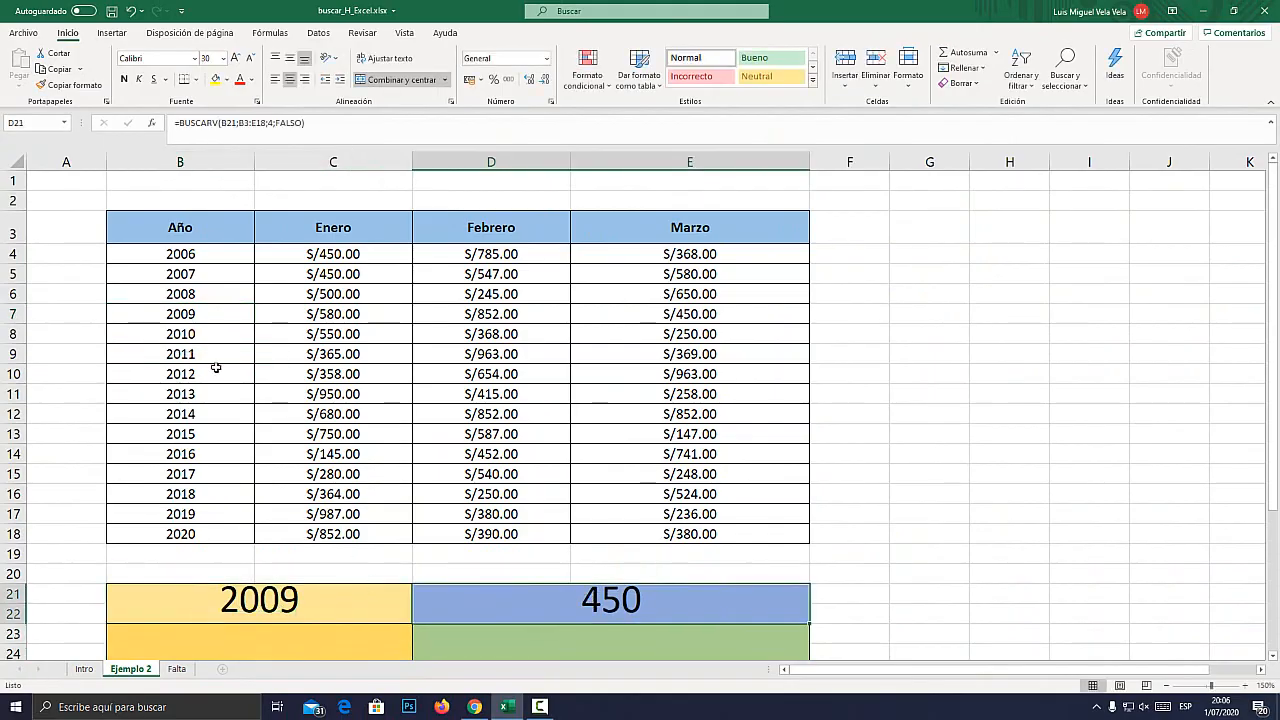
click(14, 314)
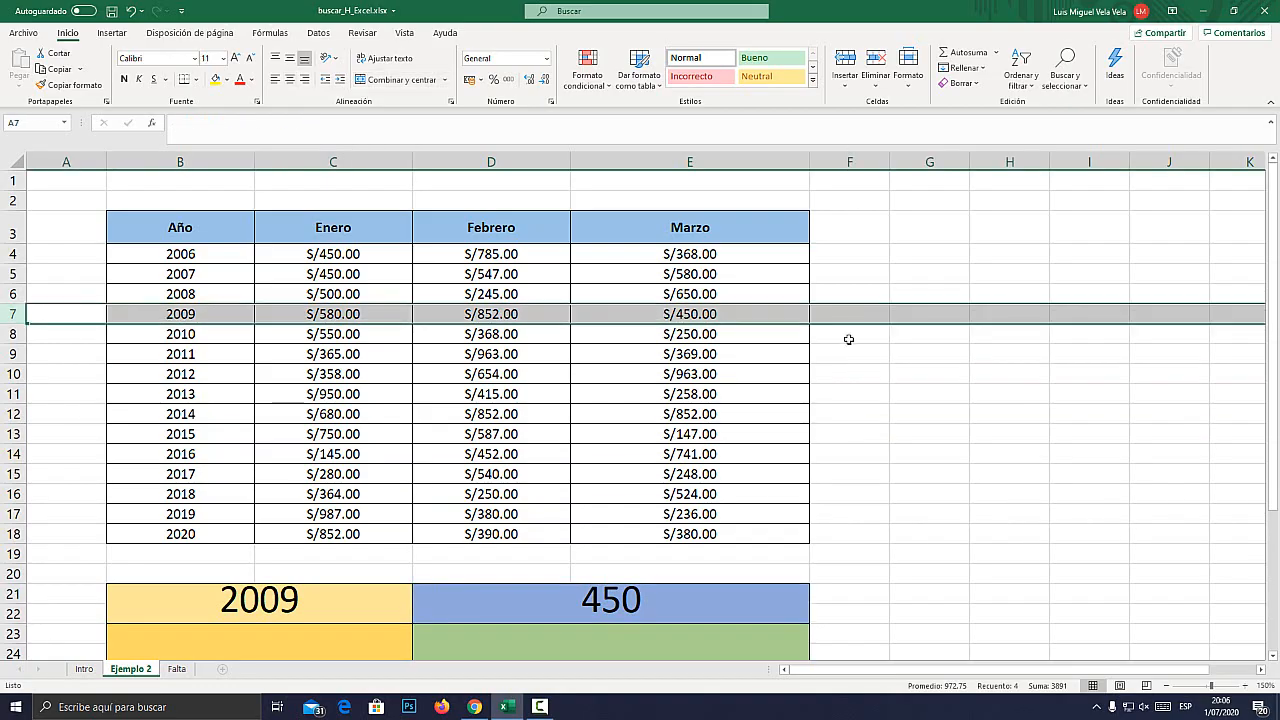
key(super+plus)
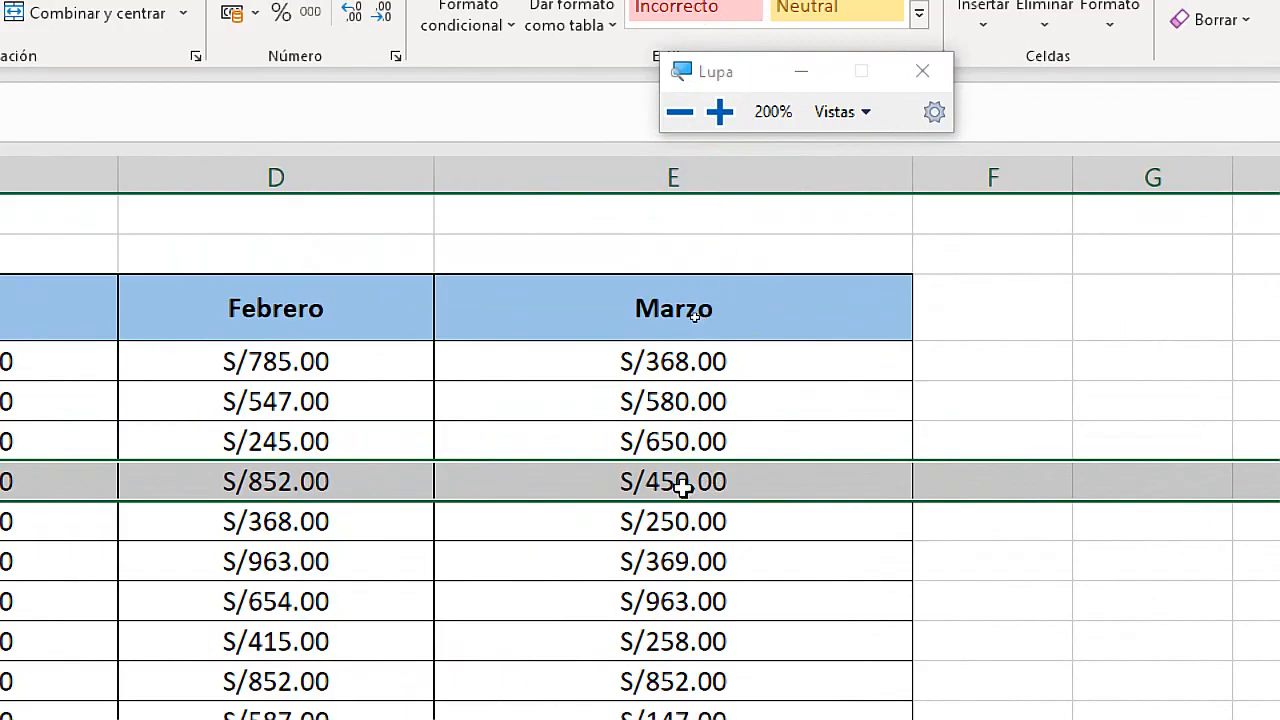
key(super+Escape)
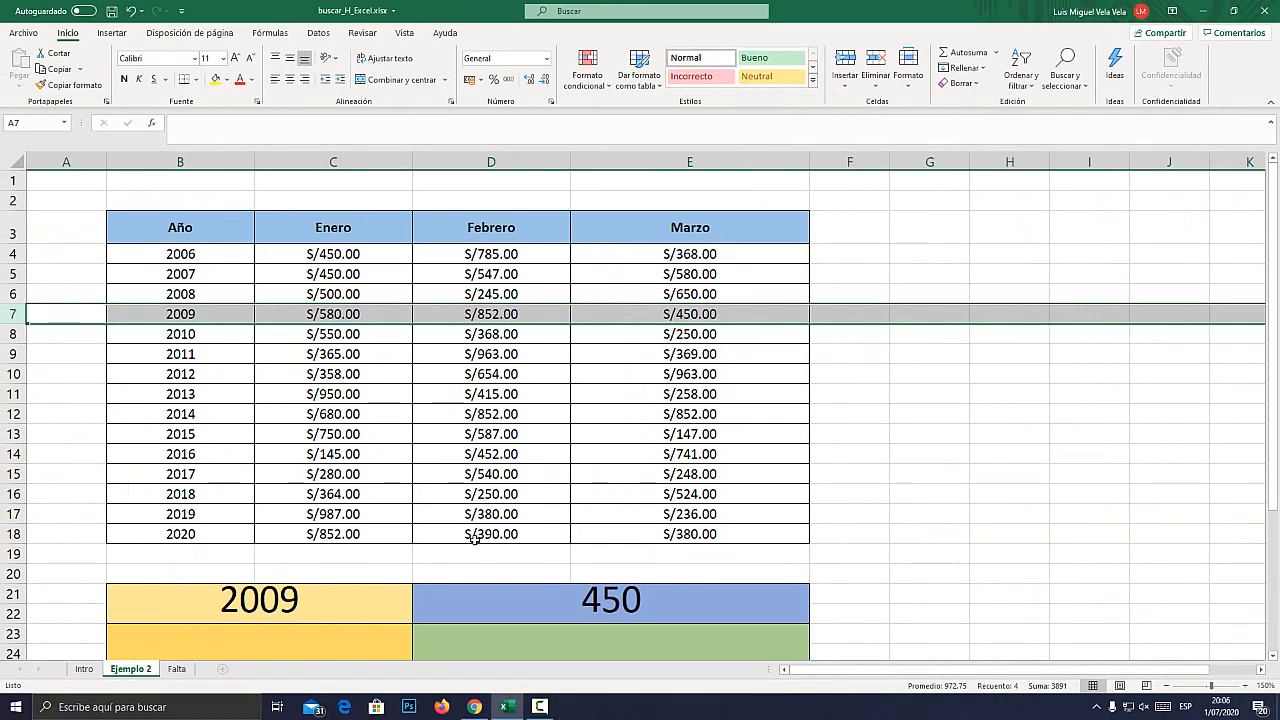
Reopen the BUSCARV formula in D21 and examine its lookup value B21 and column index 4 against the table.
double_click(559, 598)
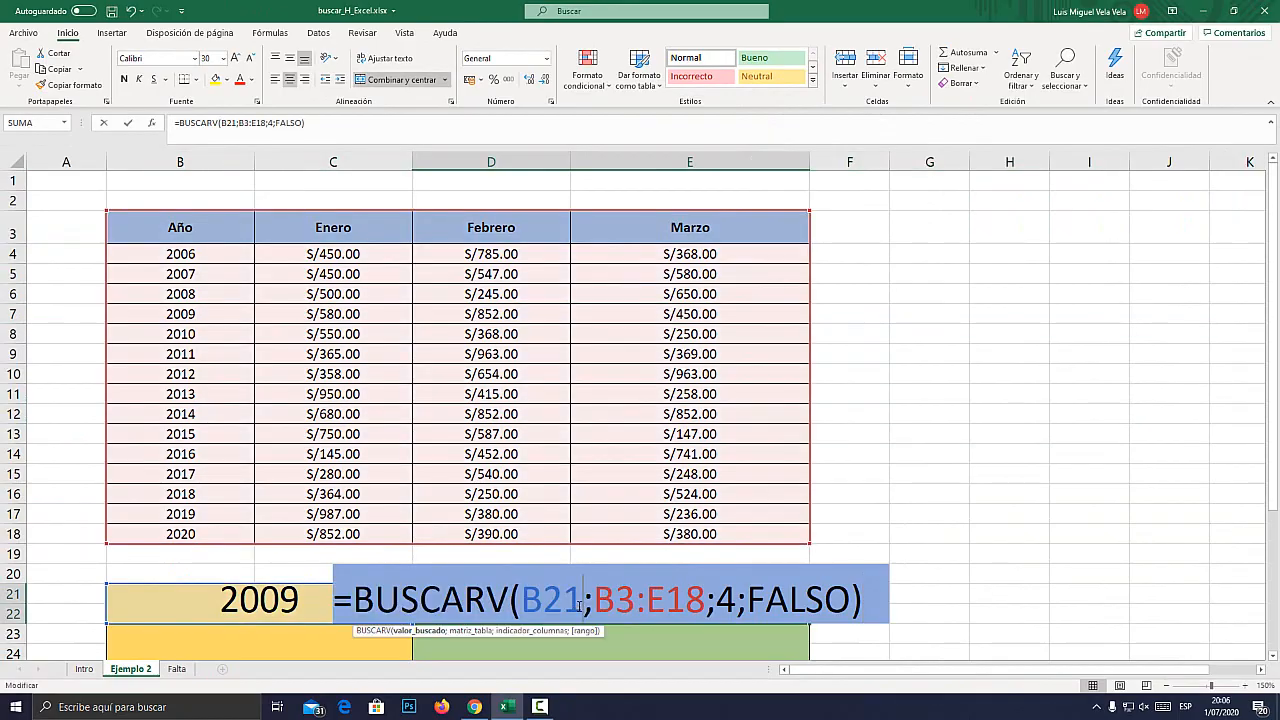
key(super+plus)
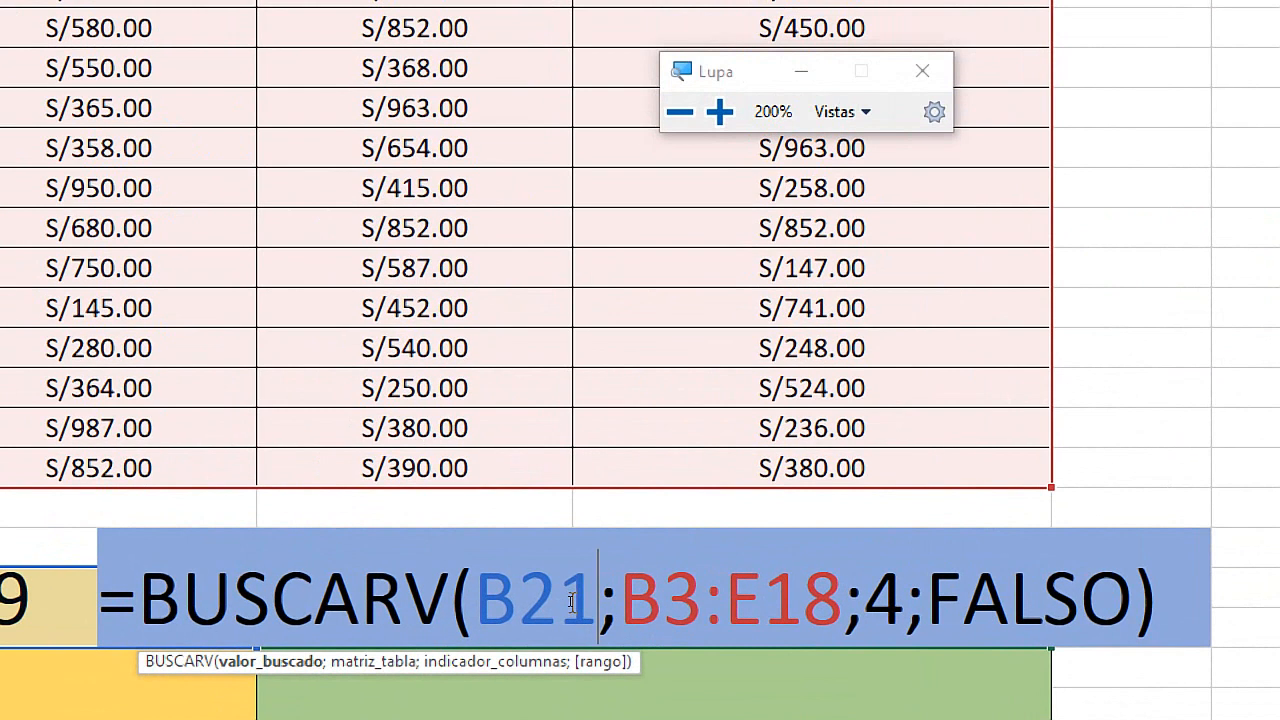
click(544, 600)
drag(597, 598, 478, 598)
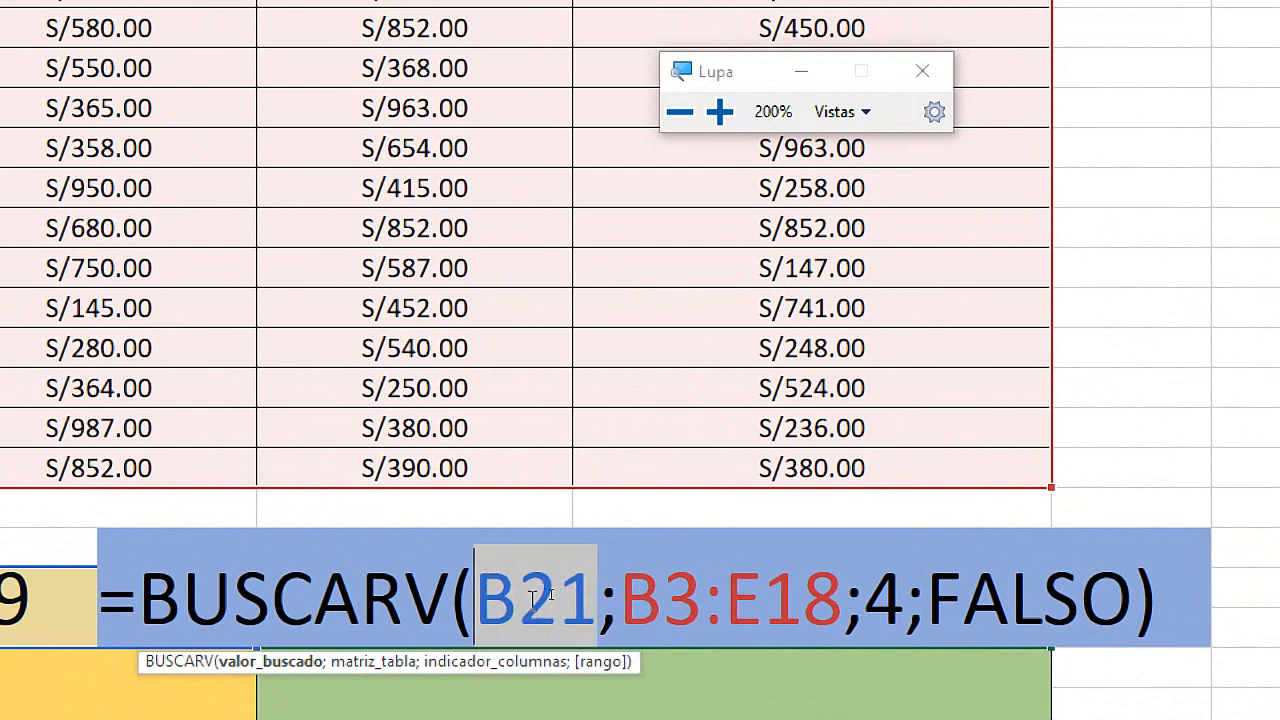
key(super+Escape)
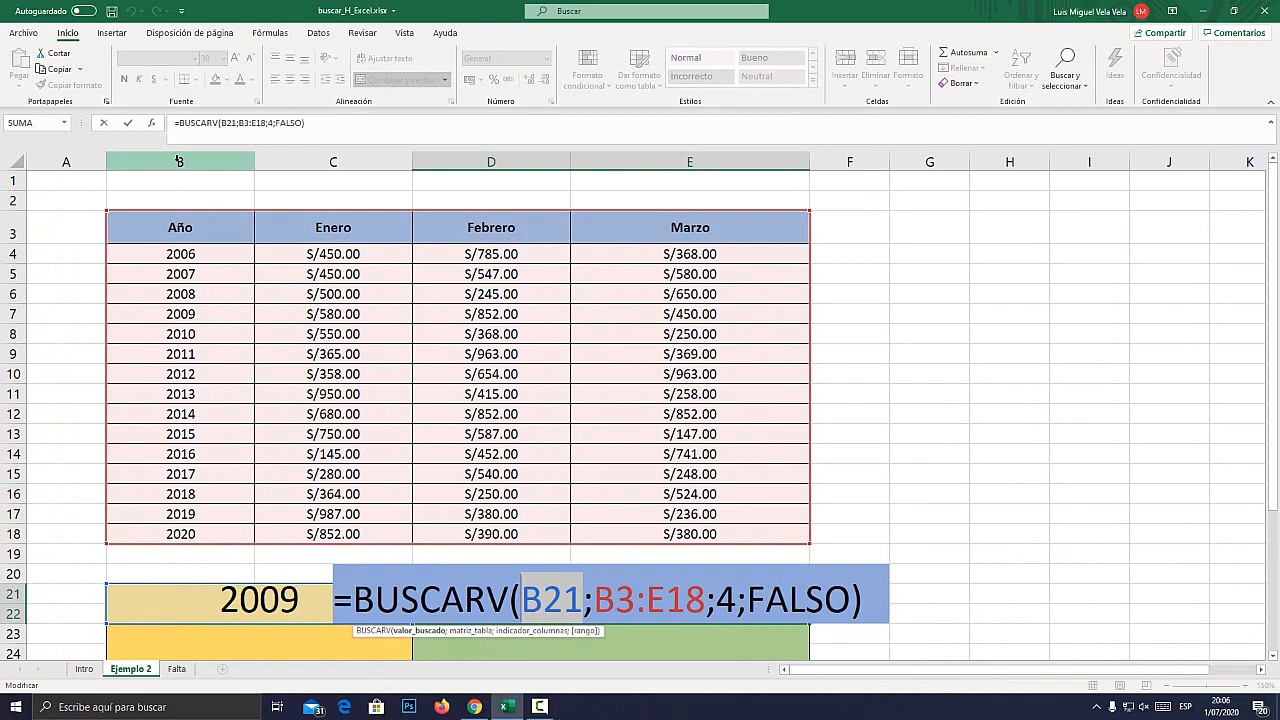
key(super+plus)
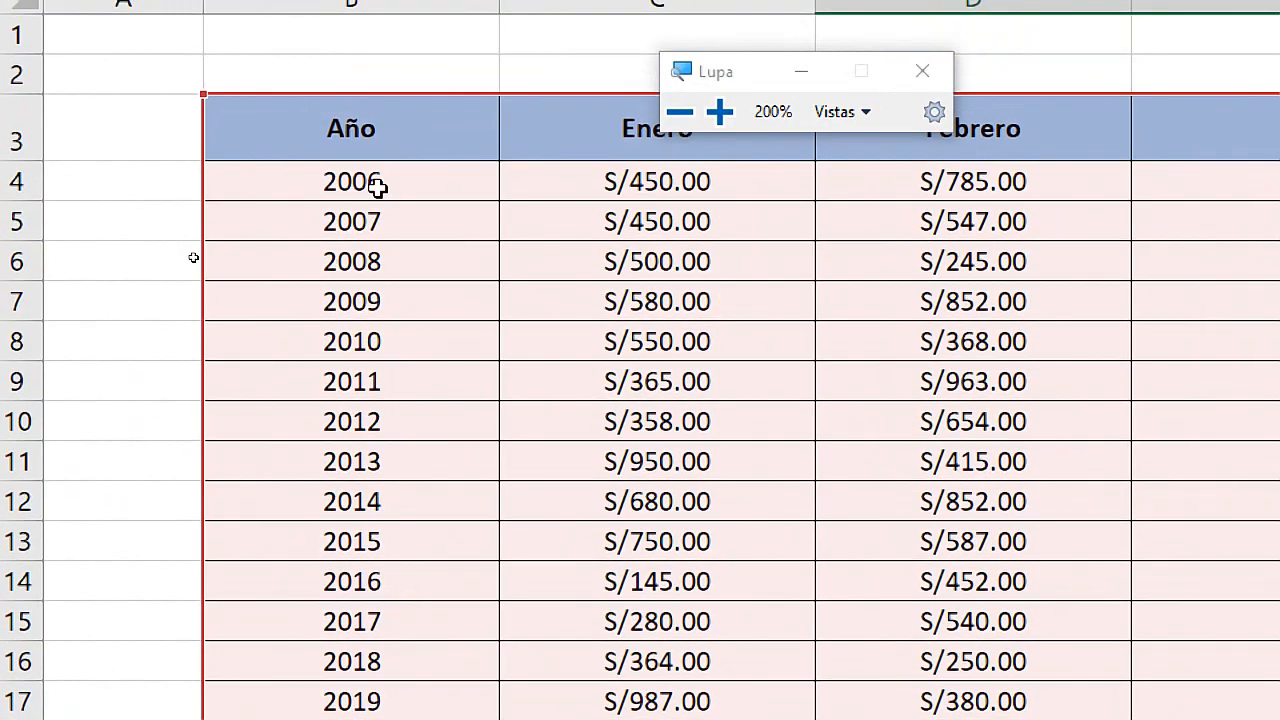
key(super+Escape)
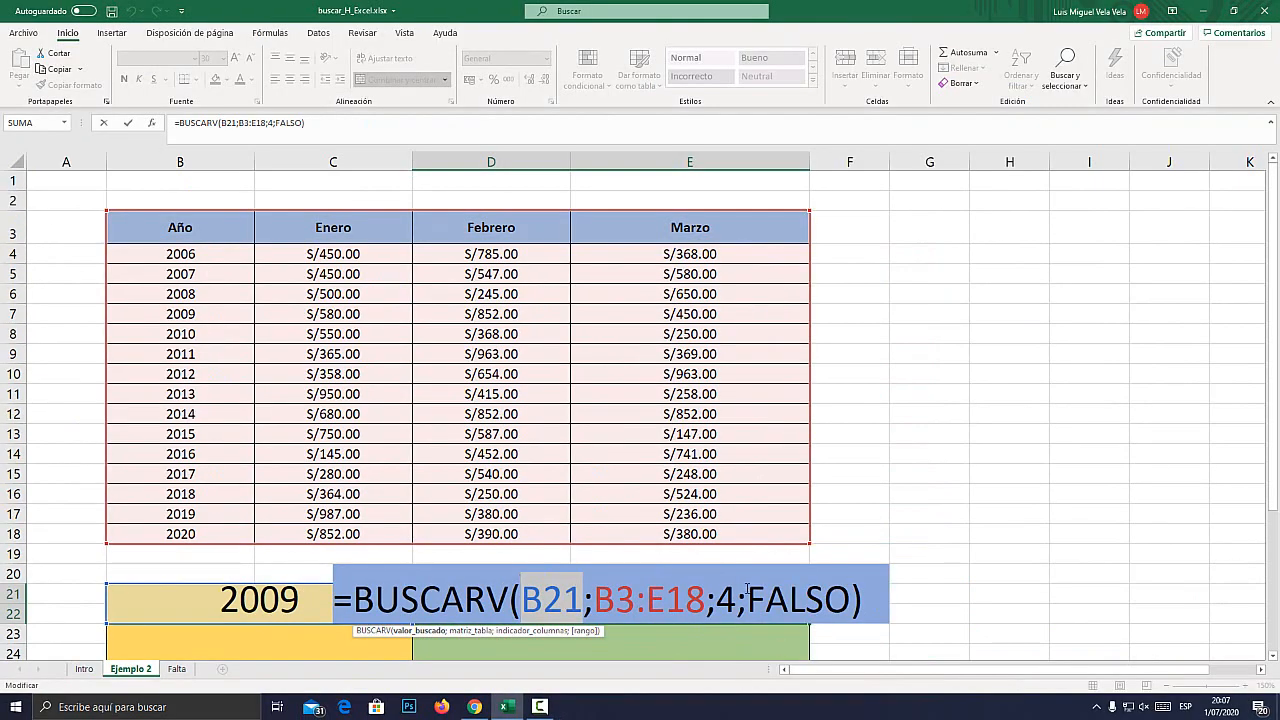
key(super+plus)
double_click(735, 591)
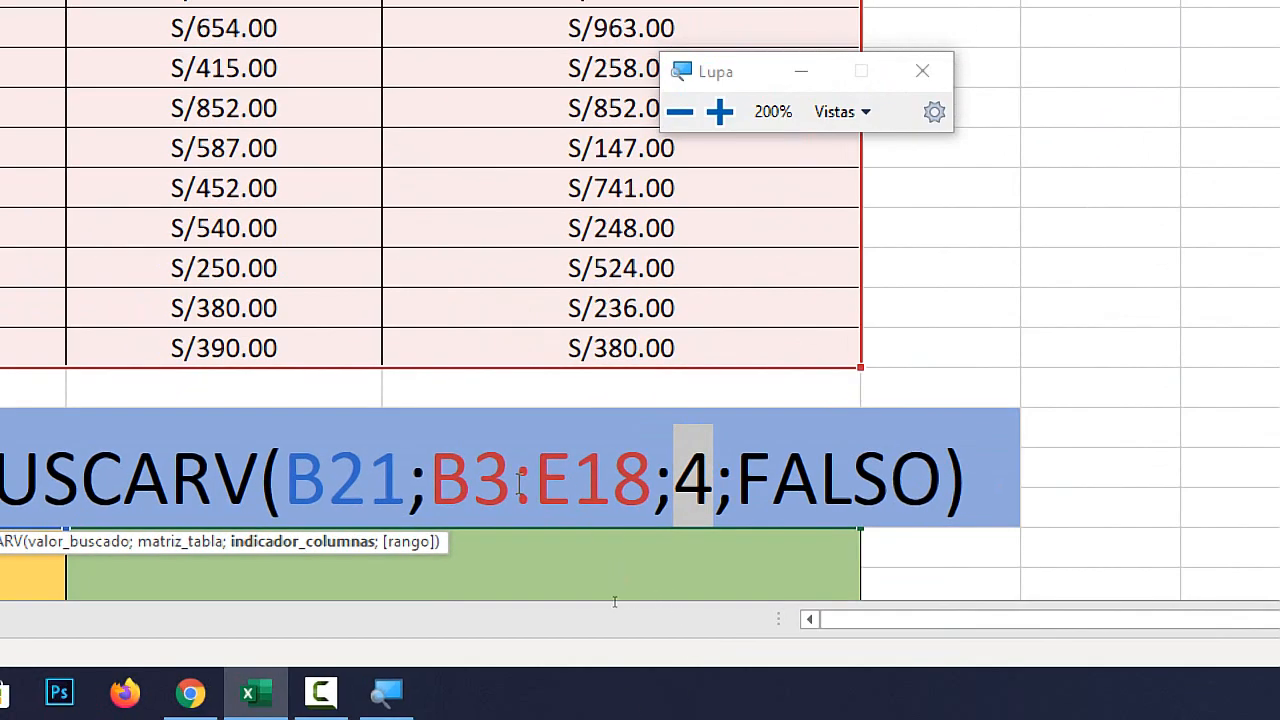
double_click(302, 475)
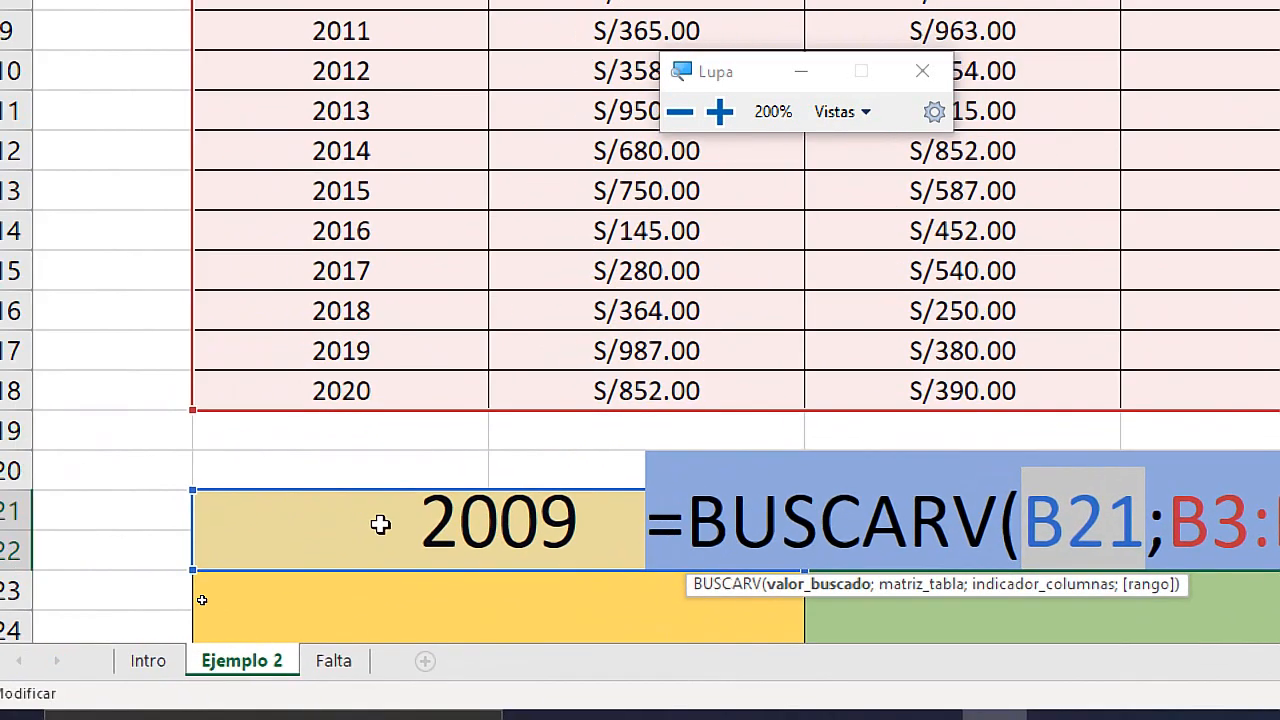
key(super+Escape)
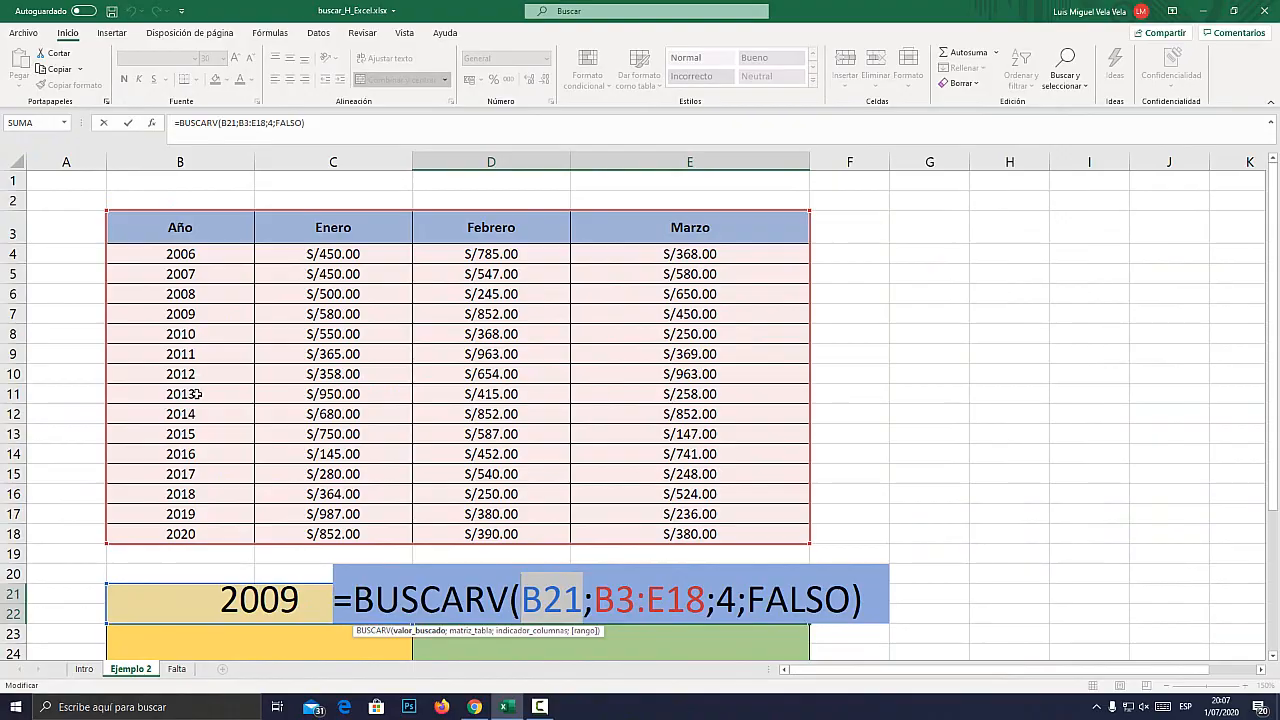
key(ctrl+Return)
Trace the 2009 row from Año to Marzo across B7:E7 and compare it with the result in D21.
drag(173, 314, 690, 314)
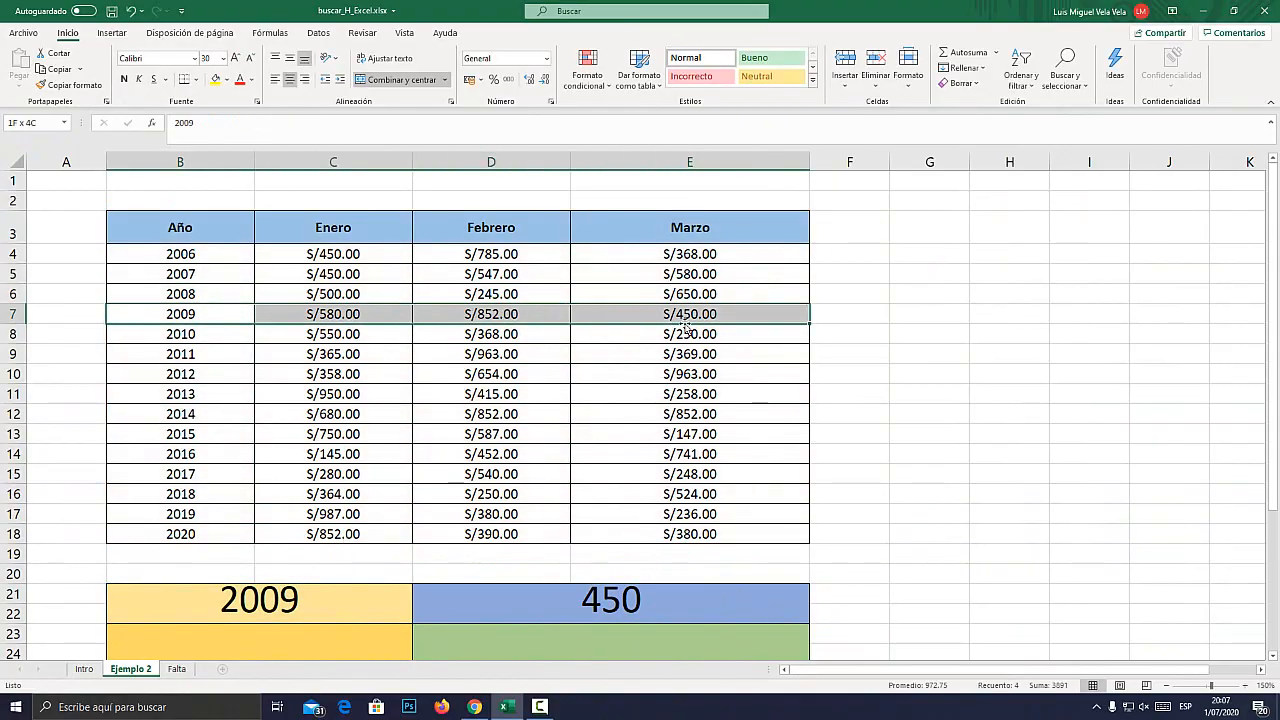
key(super+plus)
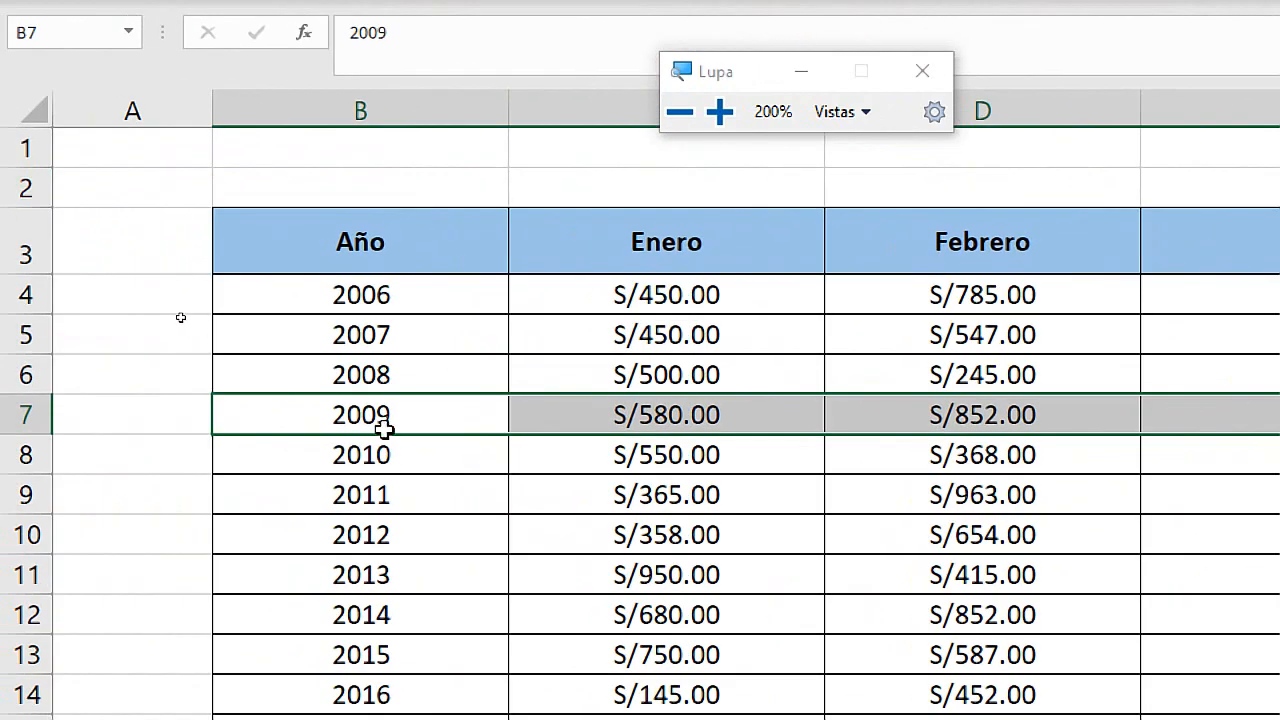
key(super+Escape)
click(501, 612)
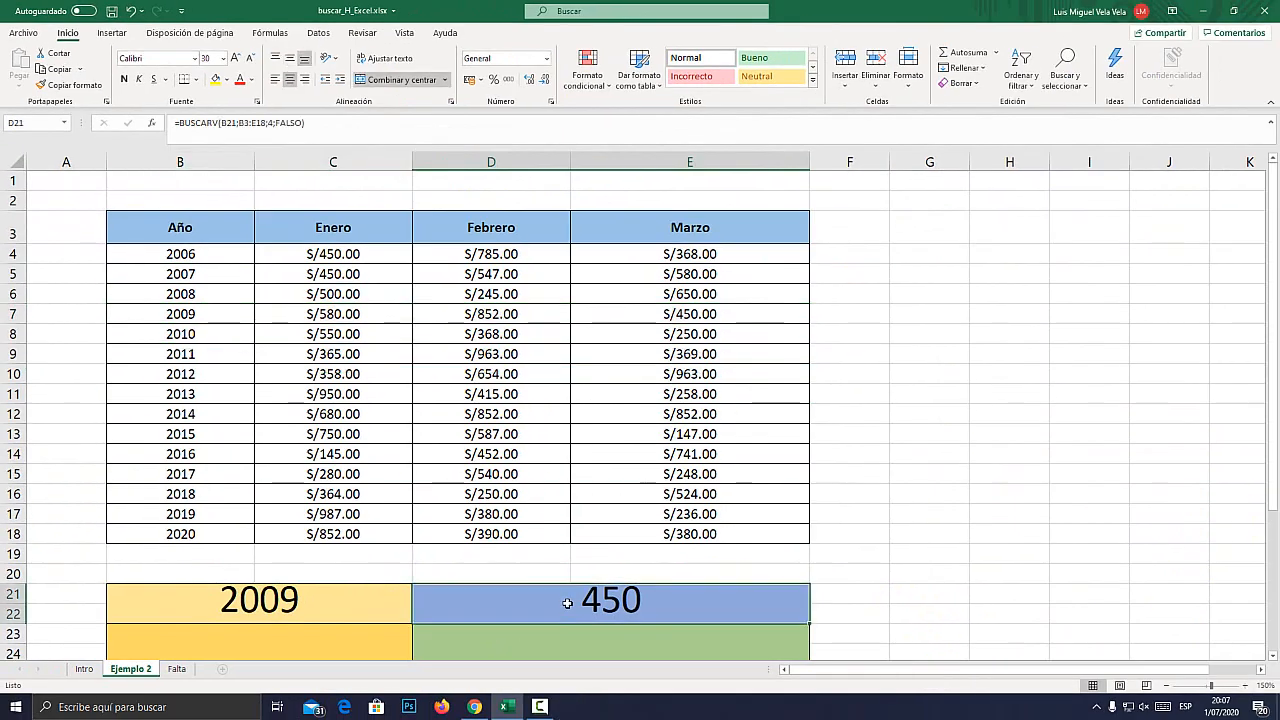
Examine how the formula's B21 argument relates to the table's first column, Año, in B3:B18.
double_click(554, 615)
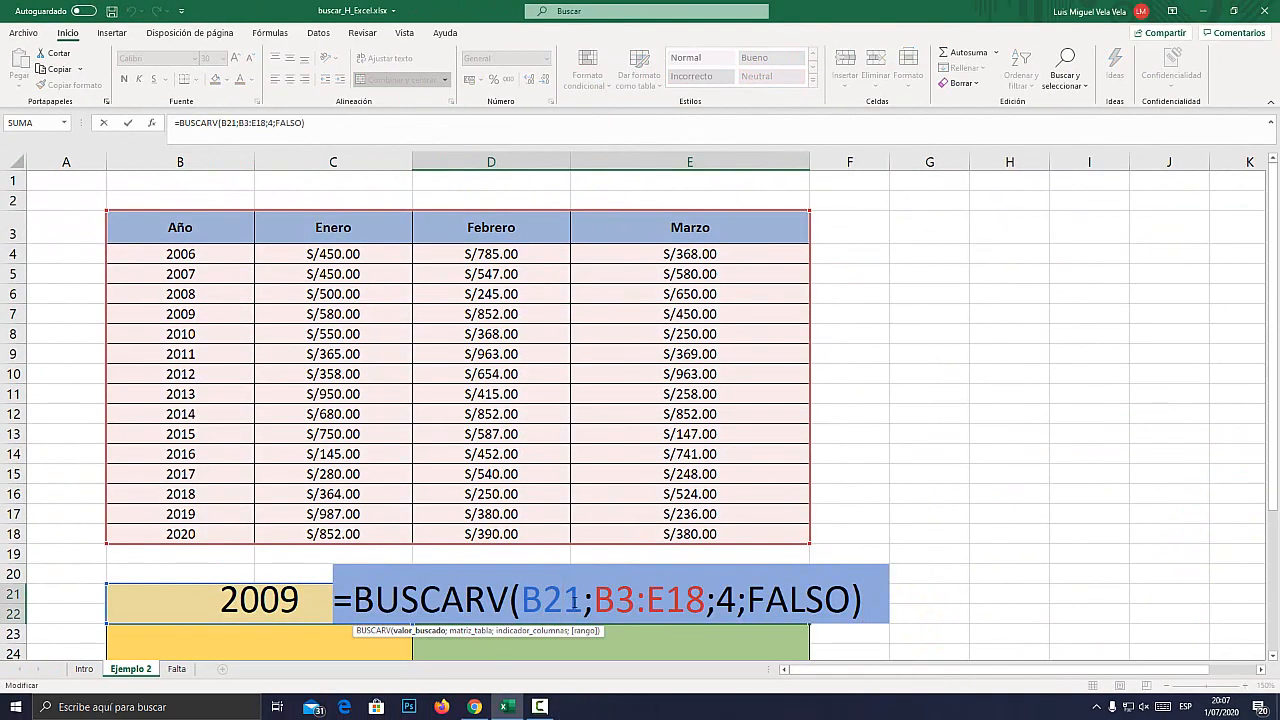
drag(578, 599, 524, 598)
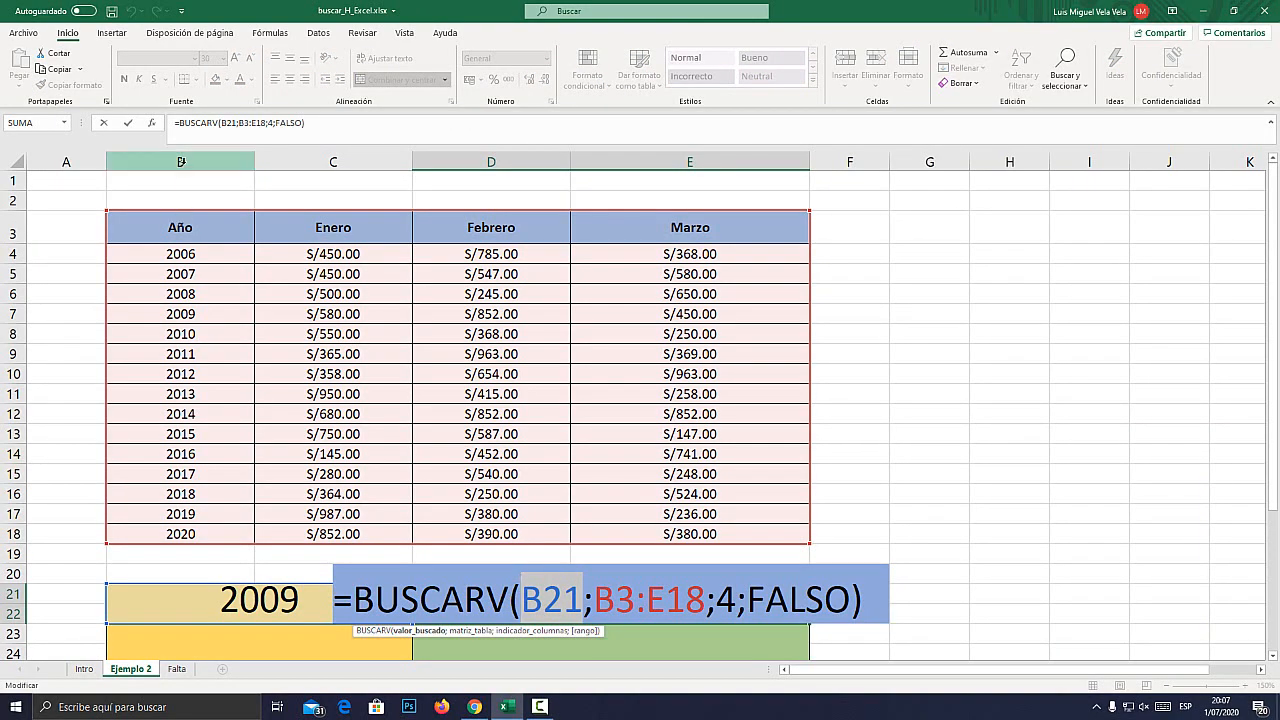
key(Return)
click(181, 162)
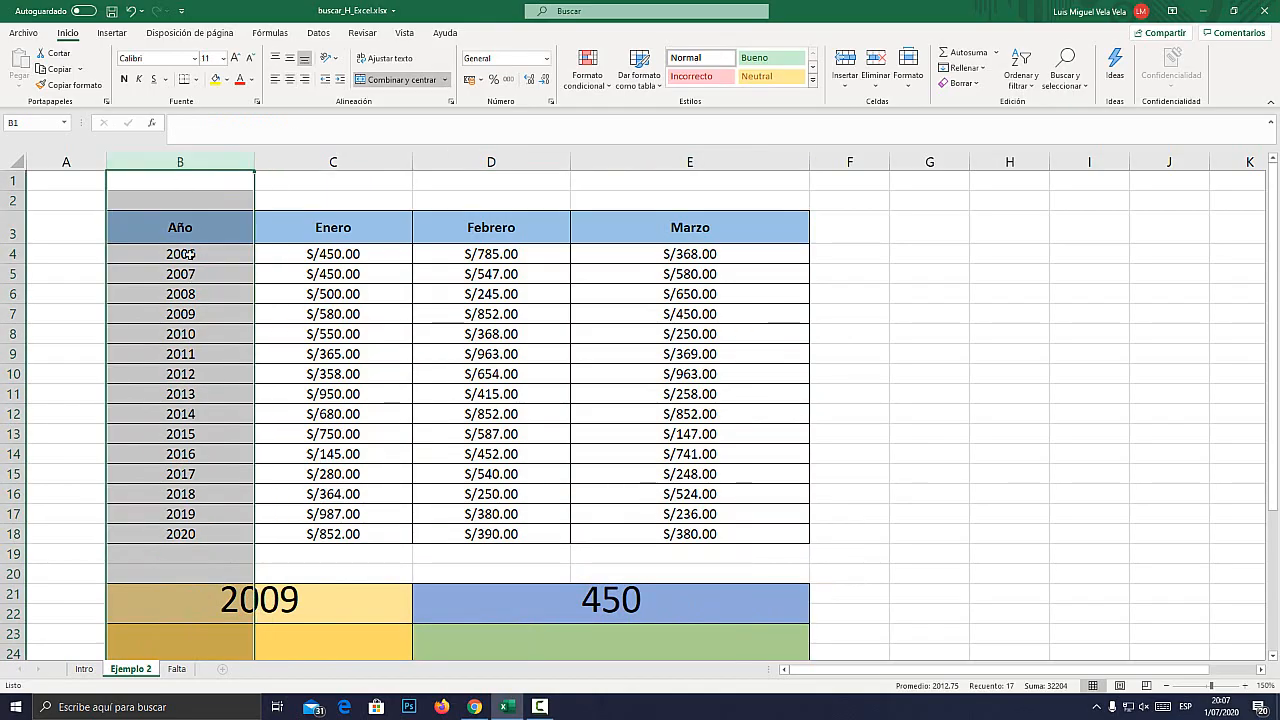
drag(180, 228, 180, 535)
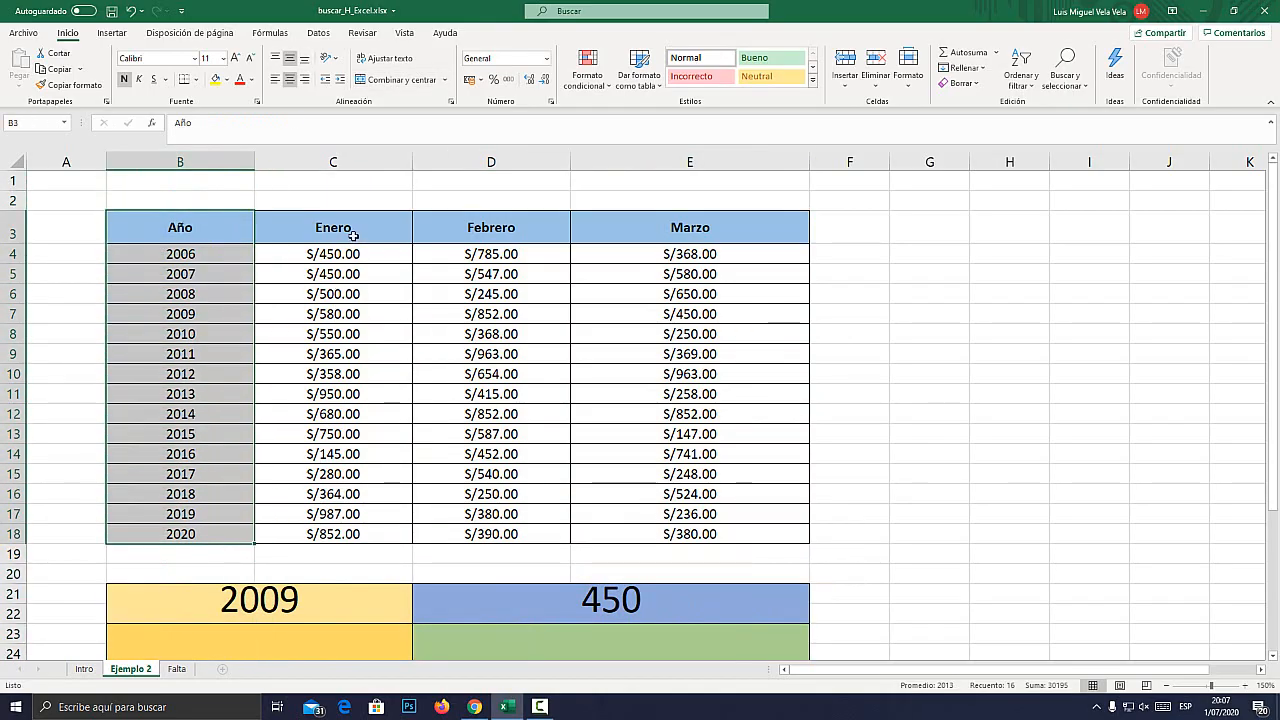
click(328, 596)
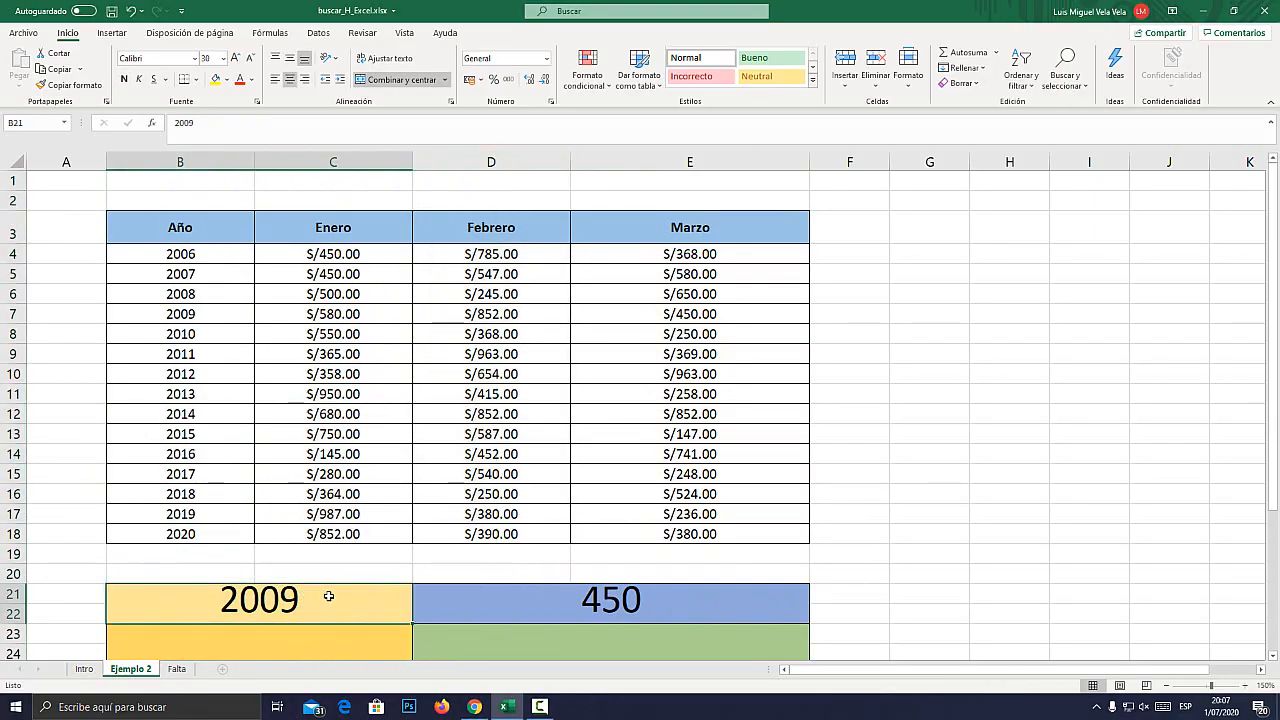
click(587, 617)
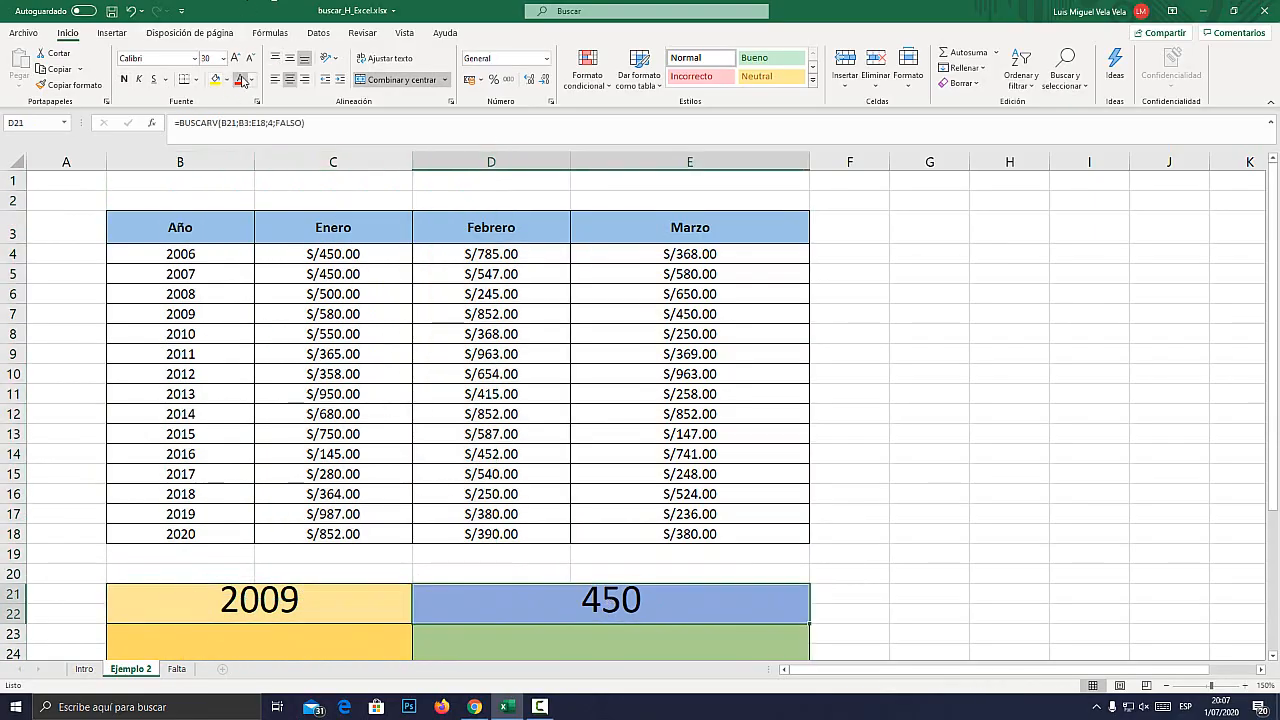
Color the BUSCARV result in the merged cell D21 red.
click(239, 80)
scroll(633, 480, down, 1)
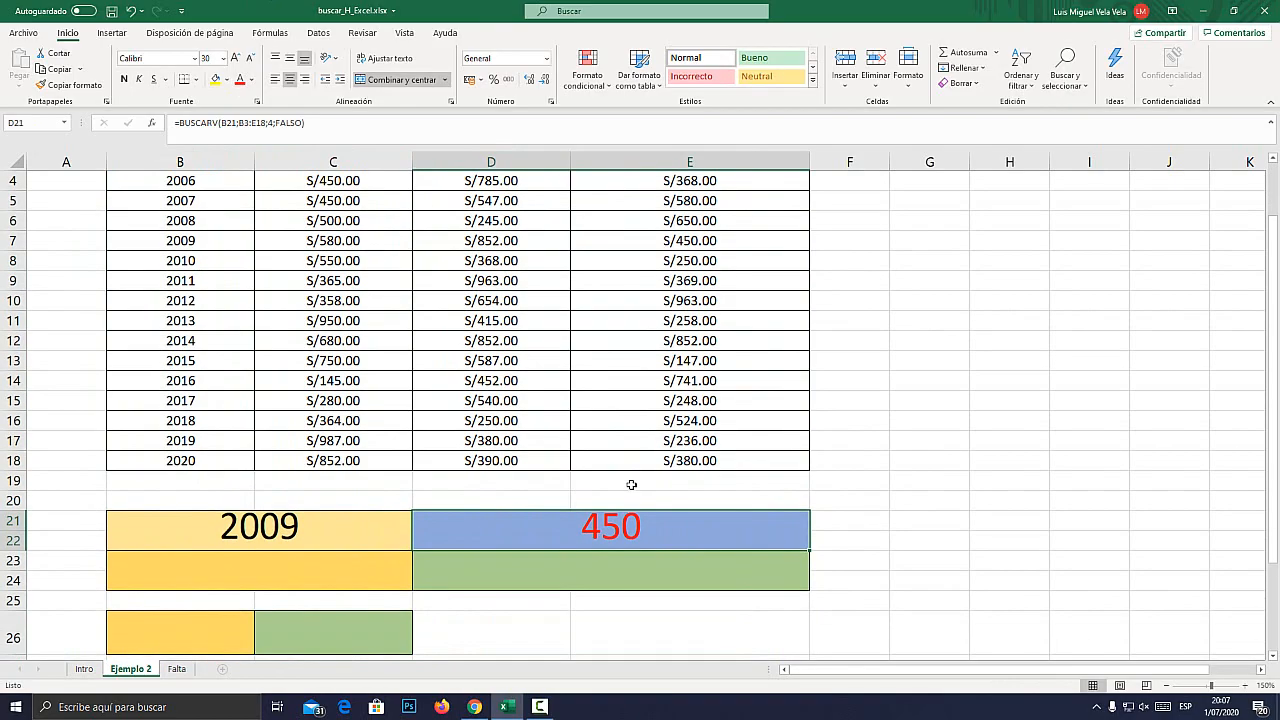
click(605, 570)
text(=)
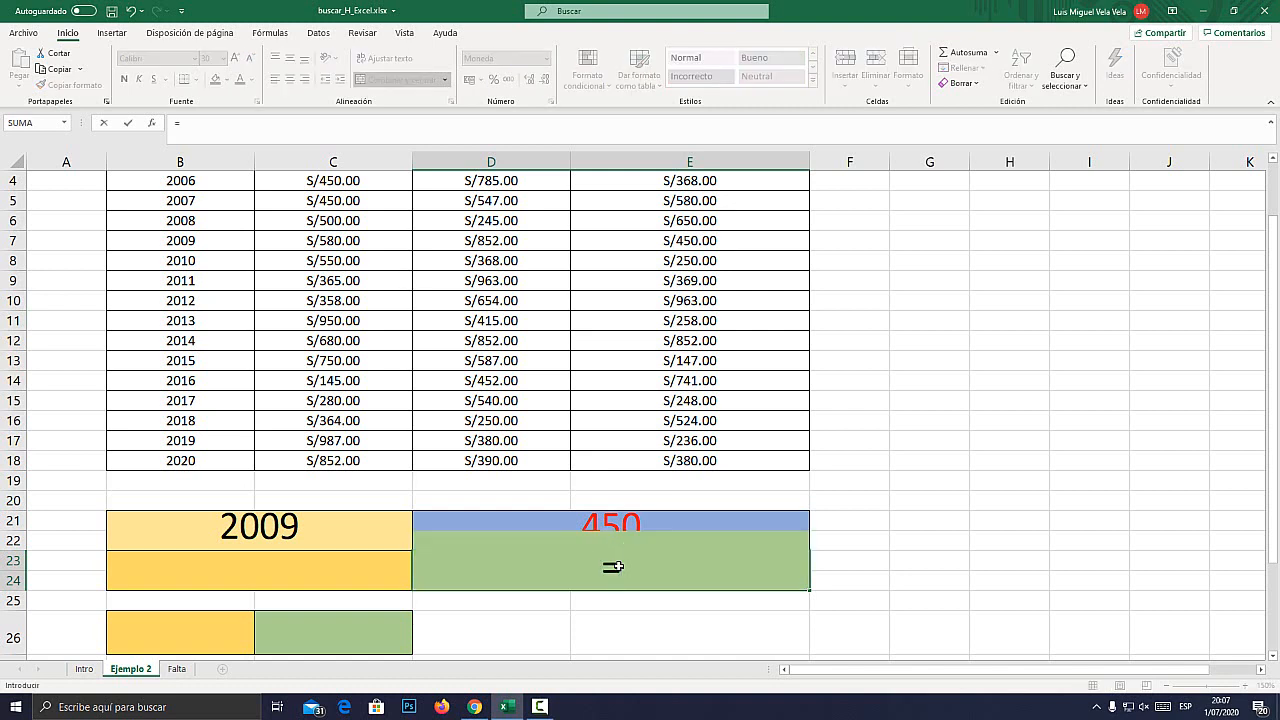
text(BUSCAR)
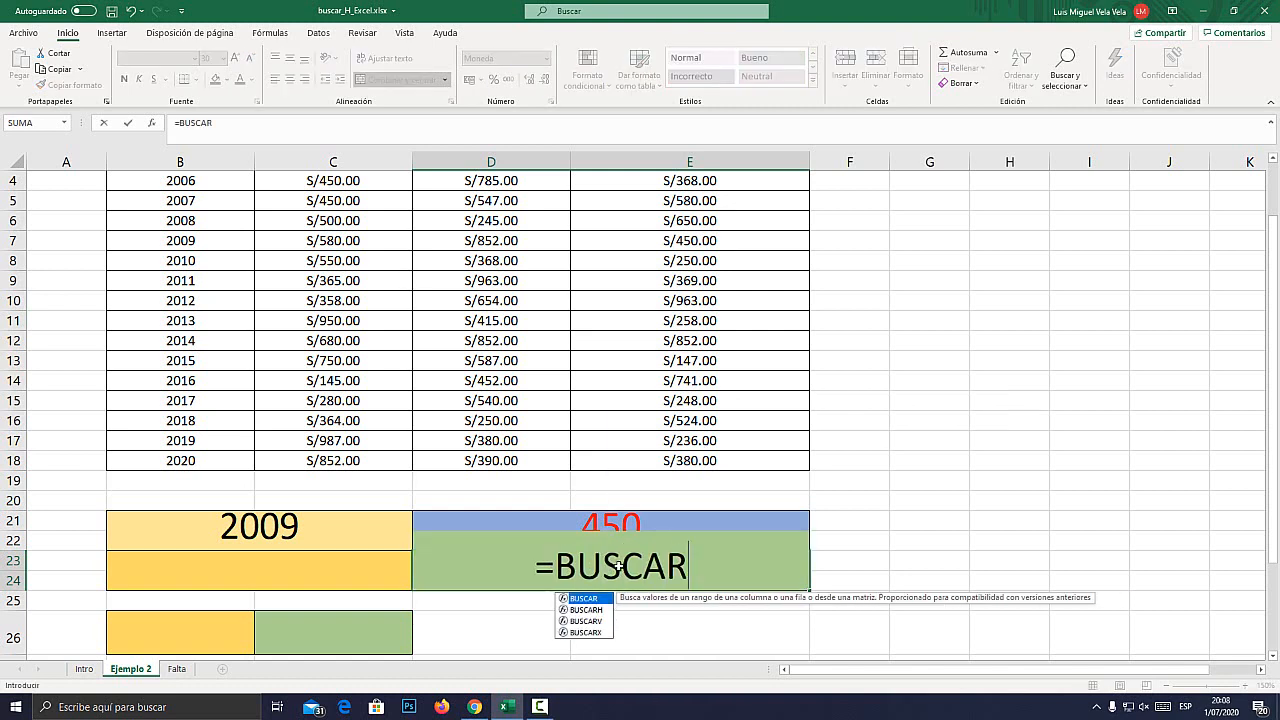
text(H)
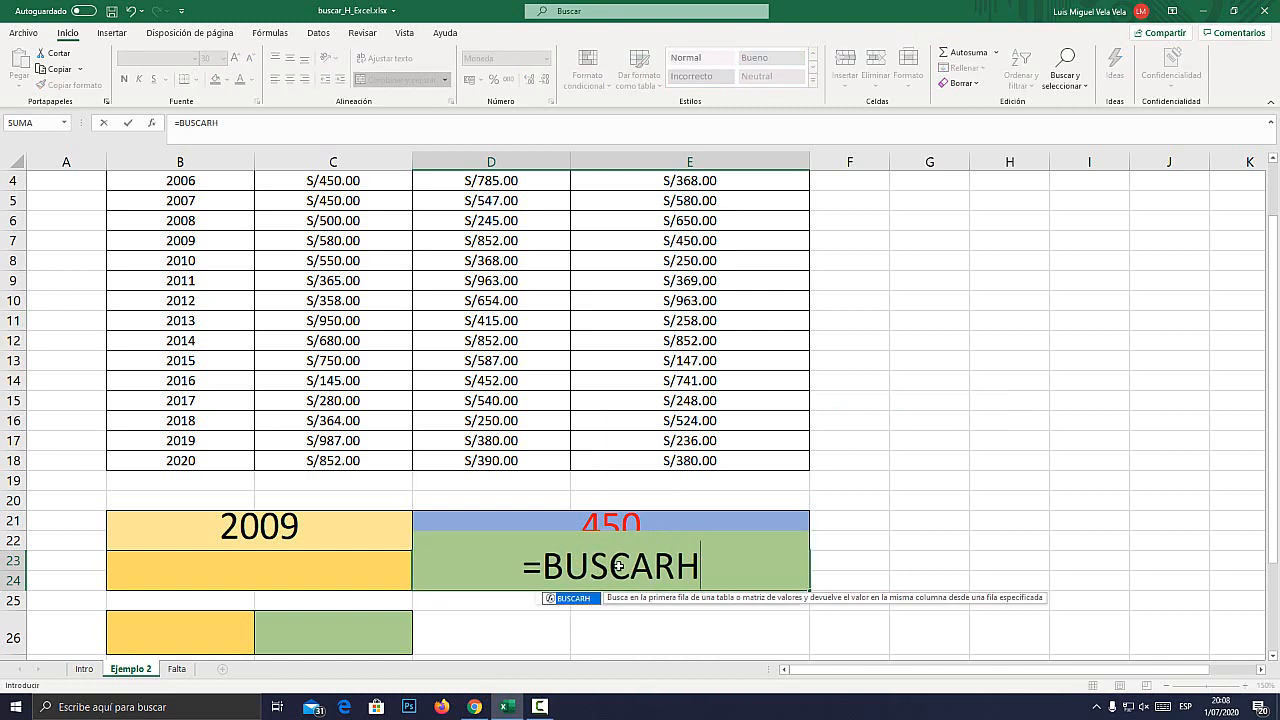
text(()
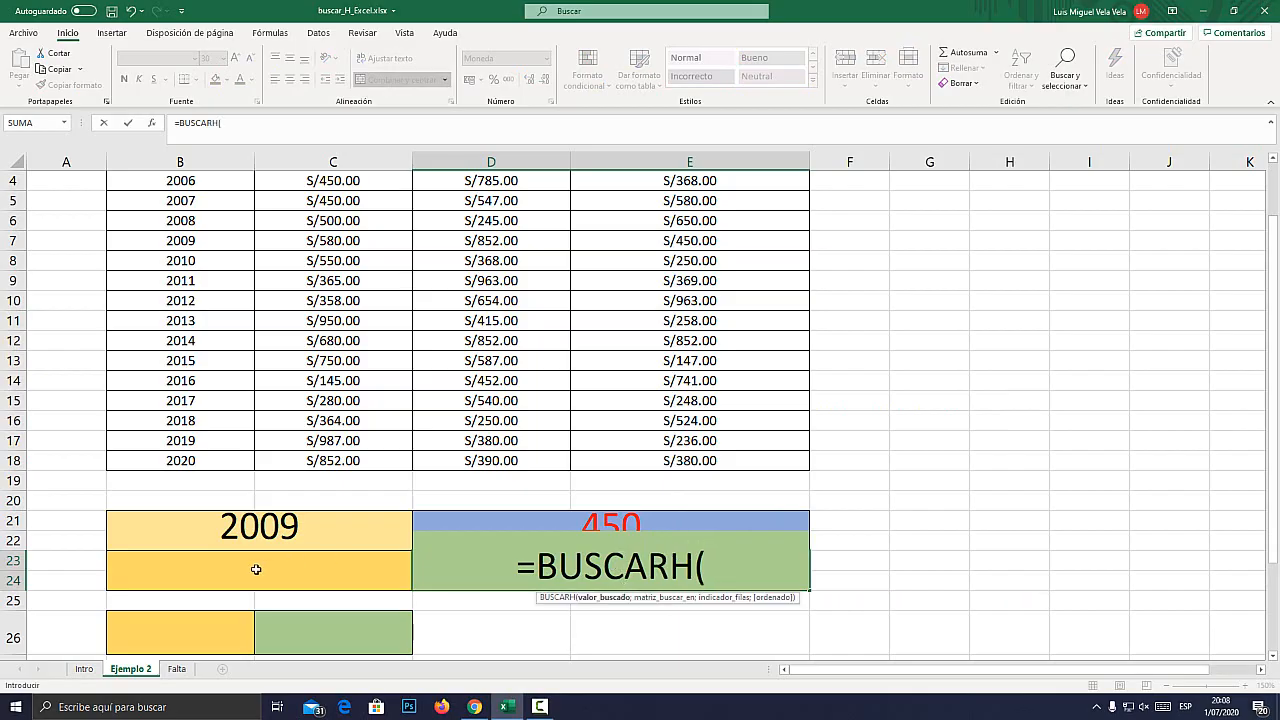
key(super+plus)
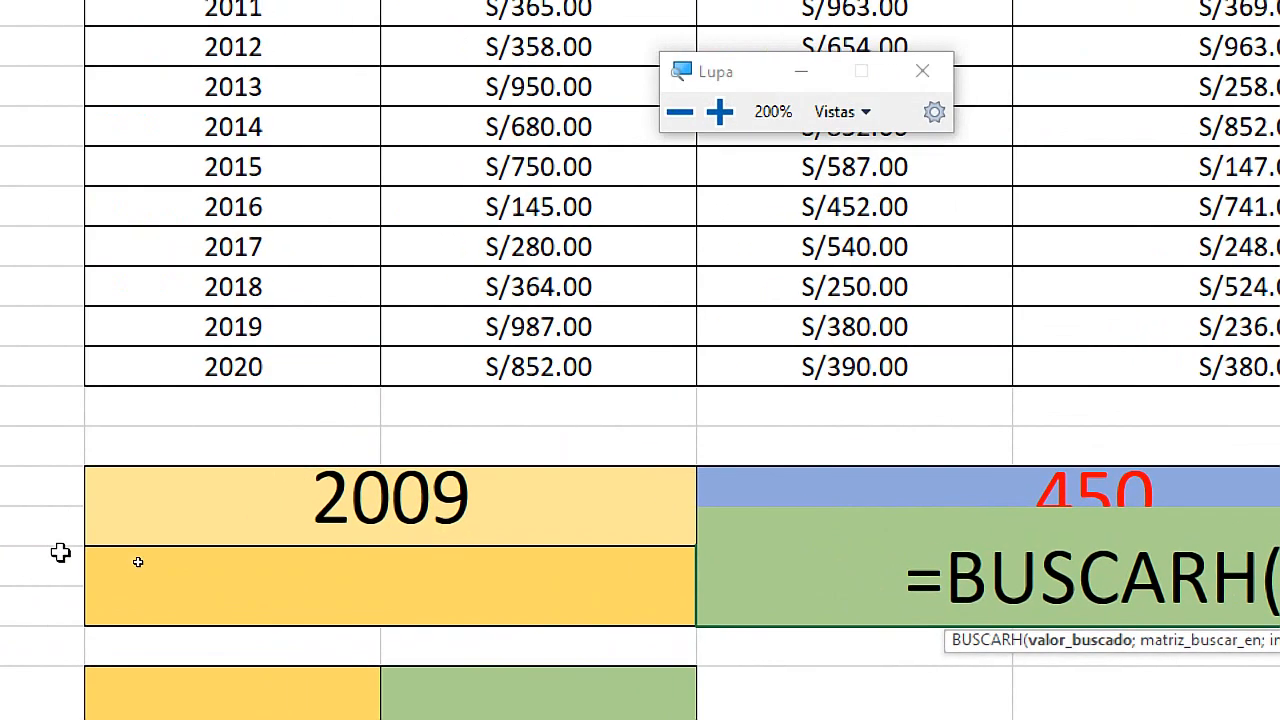
click(316, 580)
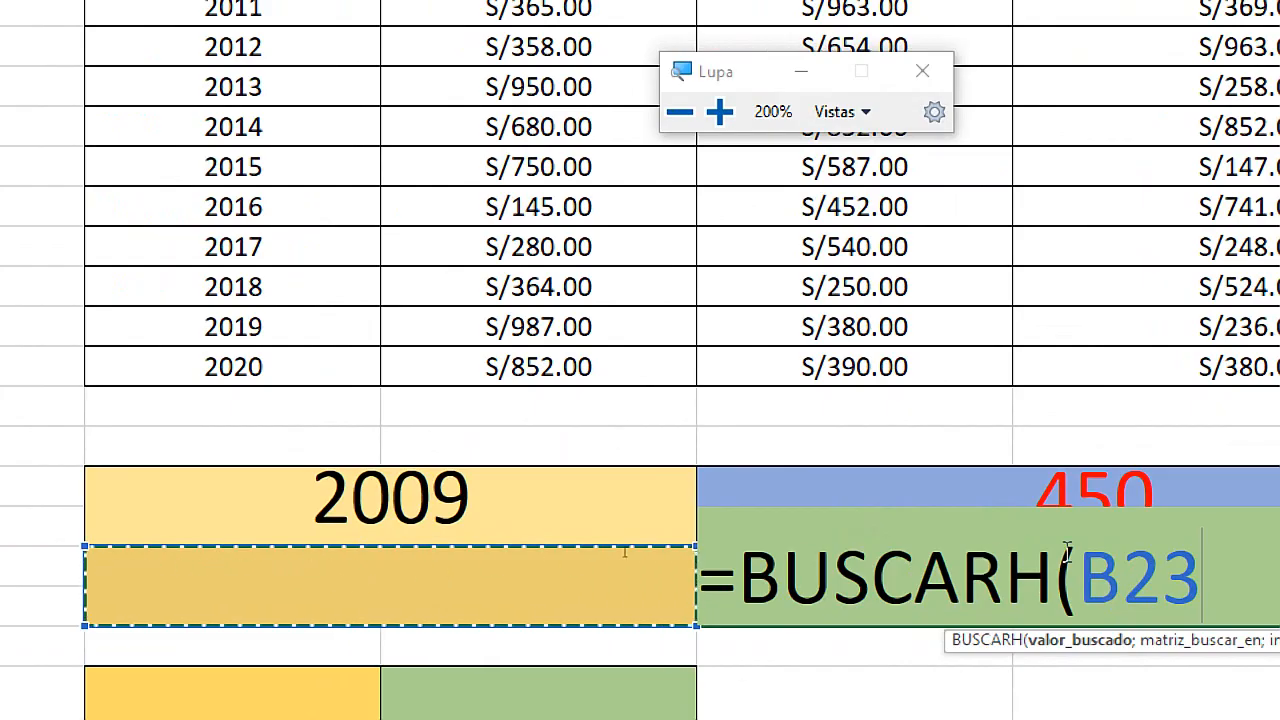
text(;)
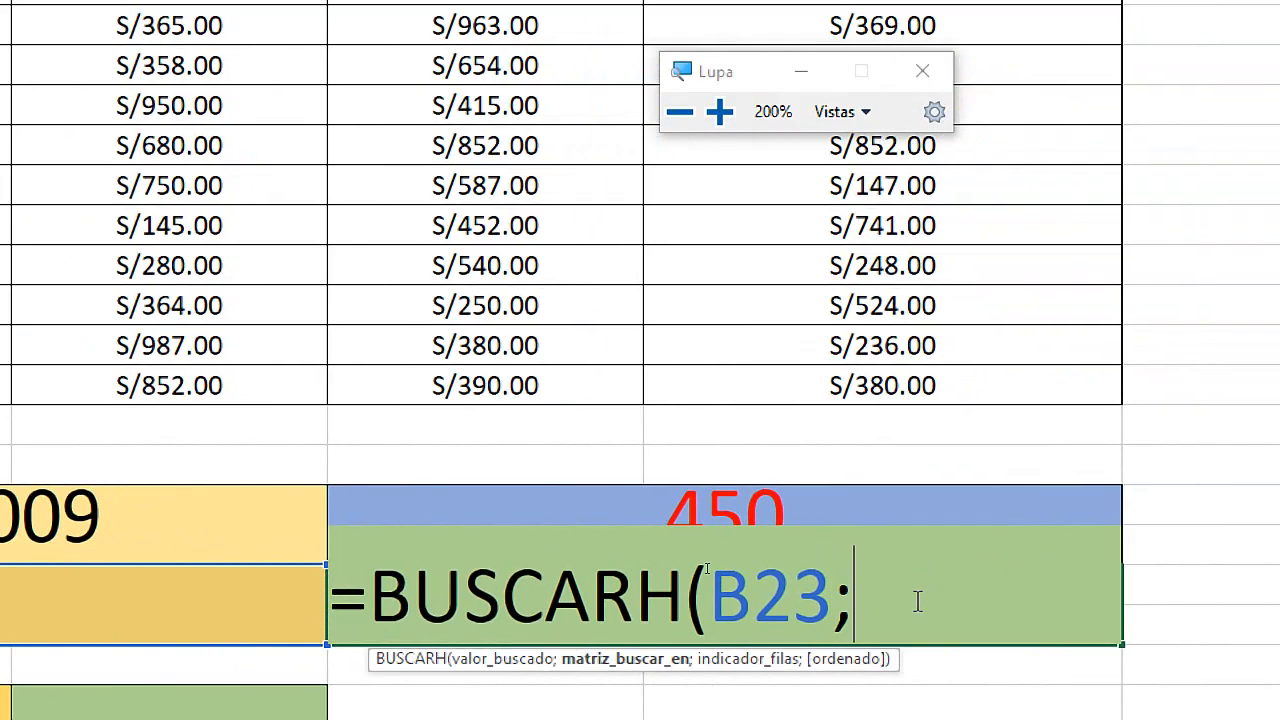
key(super+Escape)
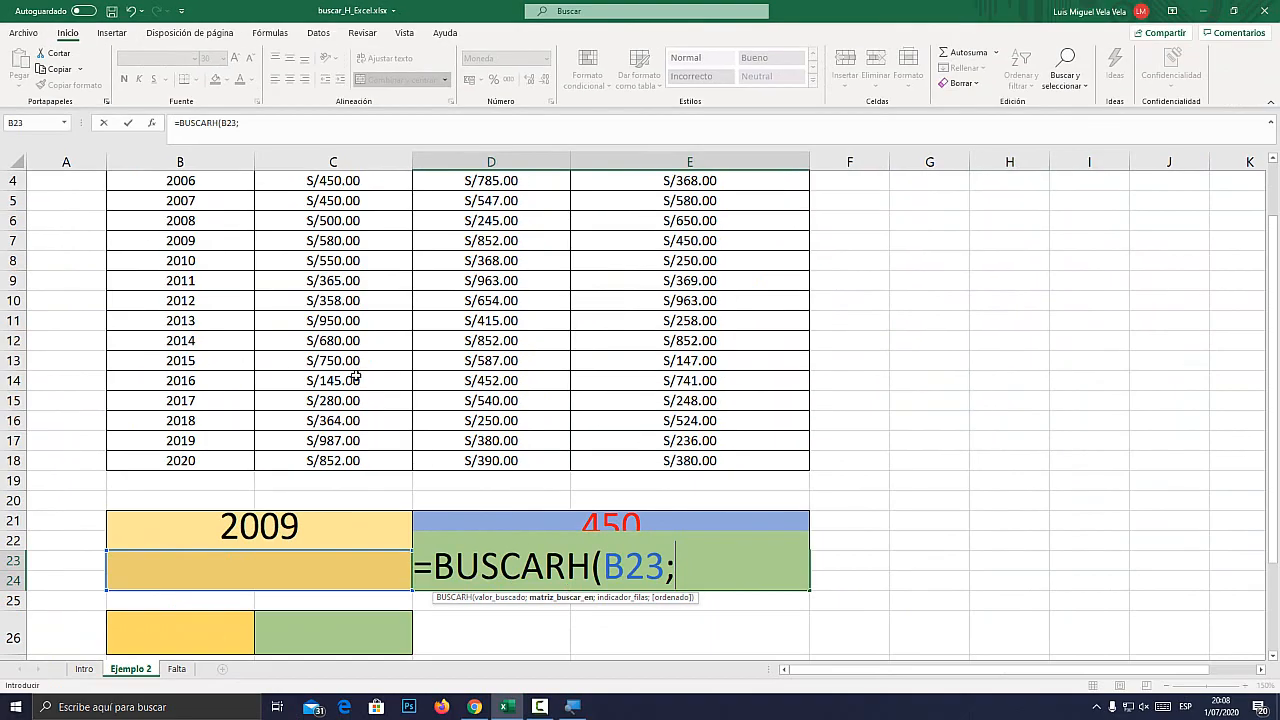
scroll(256, 305, up, 1)
drag(180, 228, 680, 536)
scroll(680, 510, down, 2)
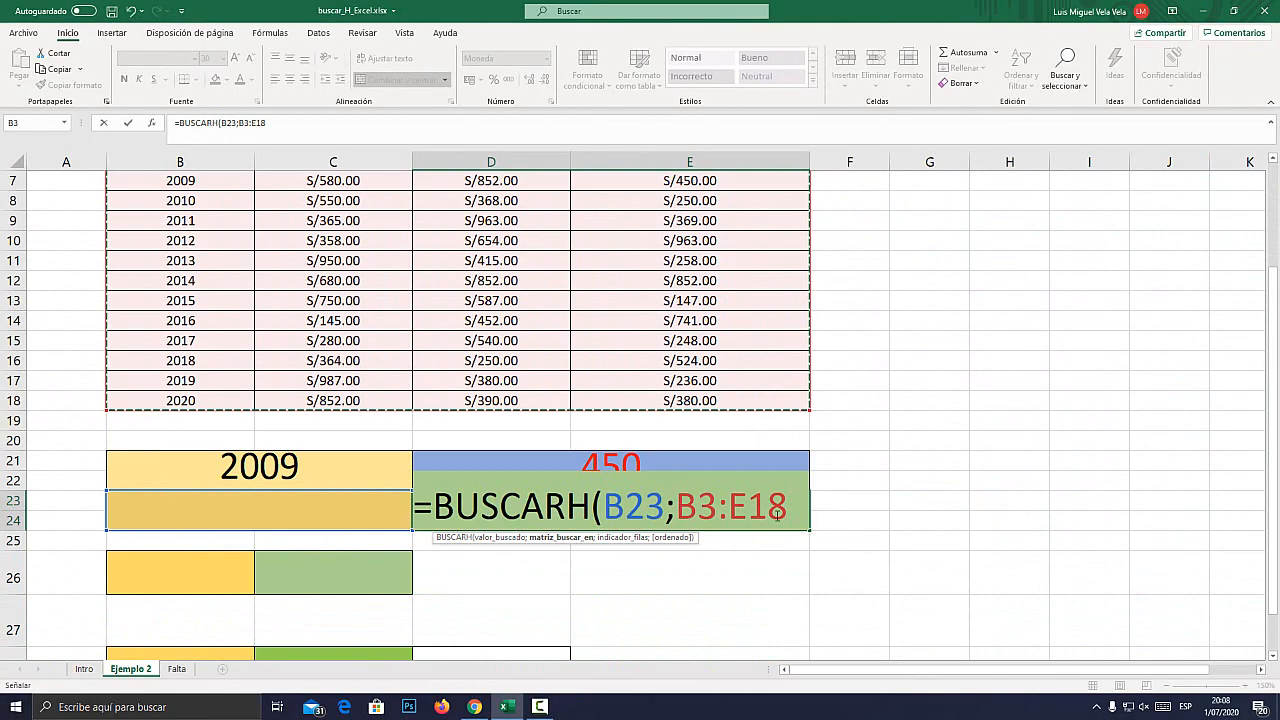
text(;)
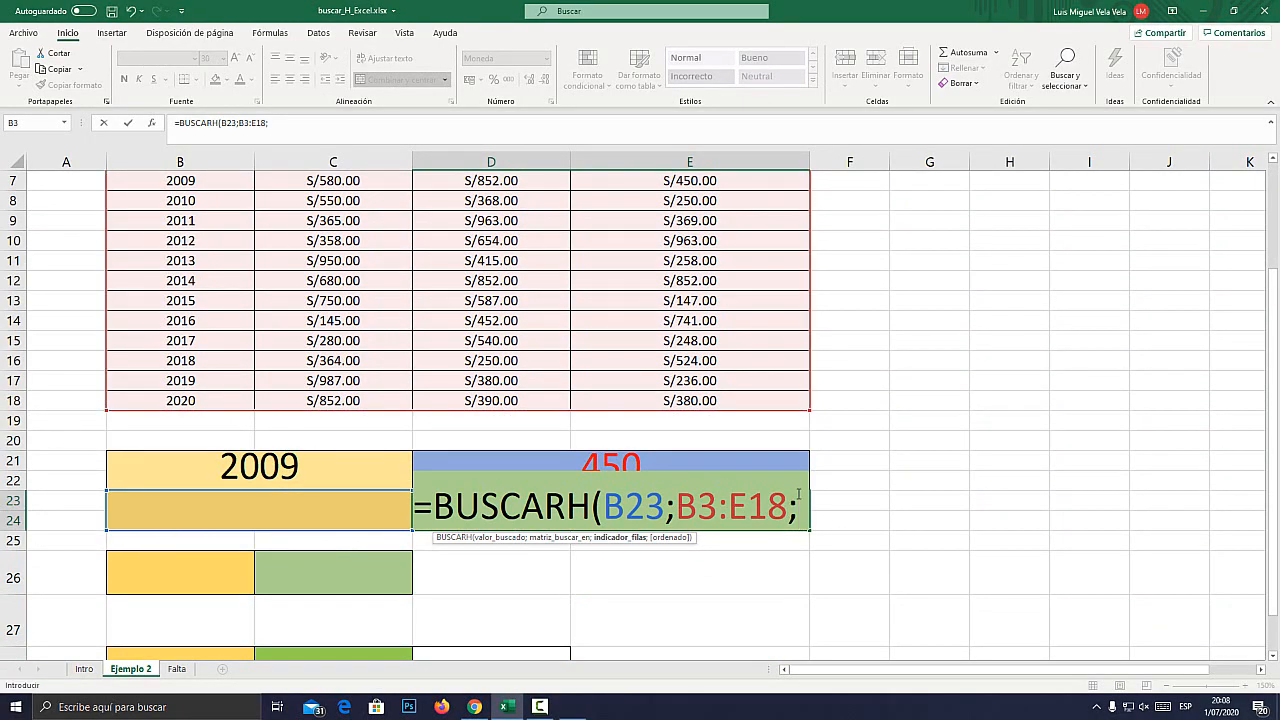
key(super+plus)
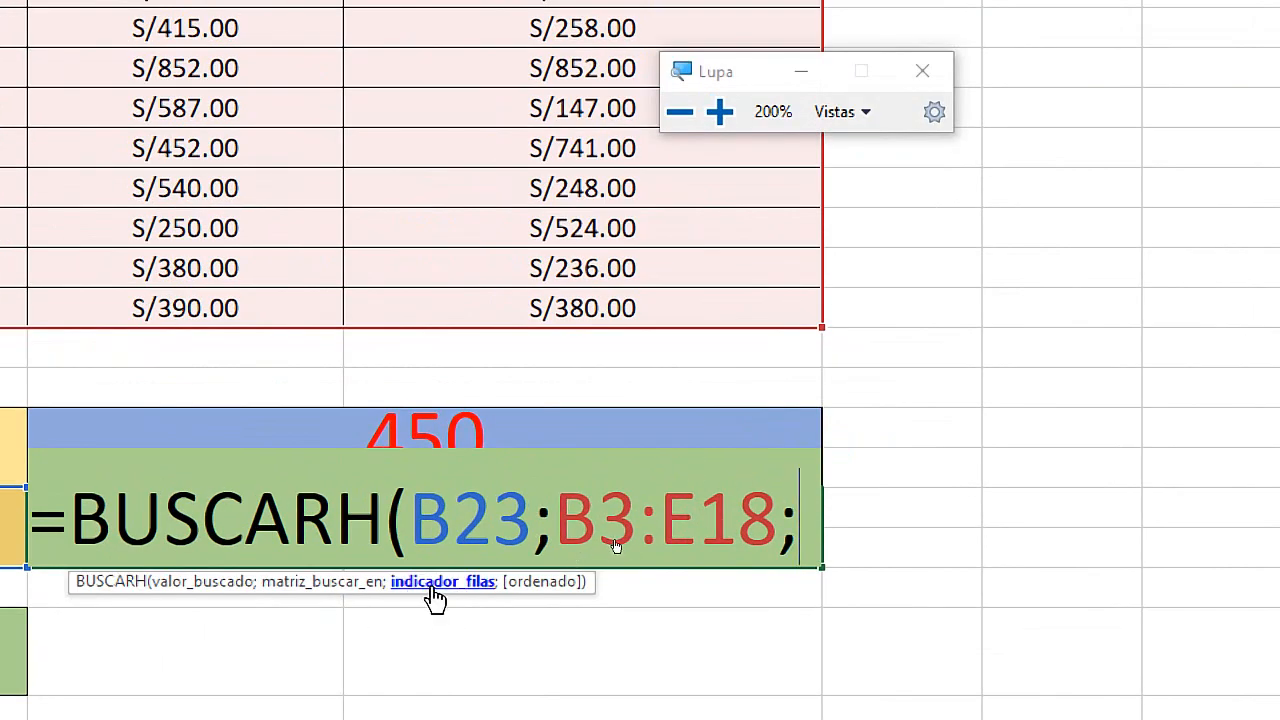
drag(410, 515, 529, 508)
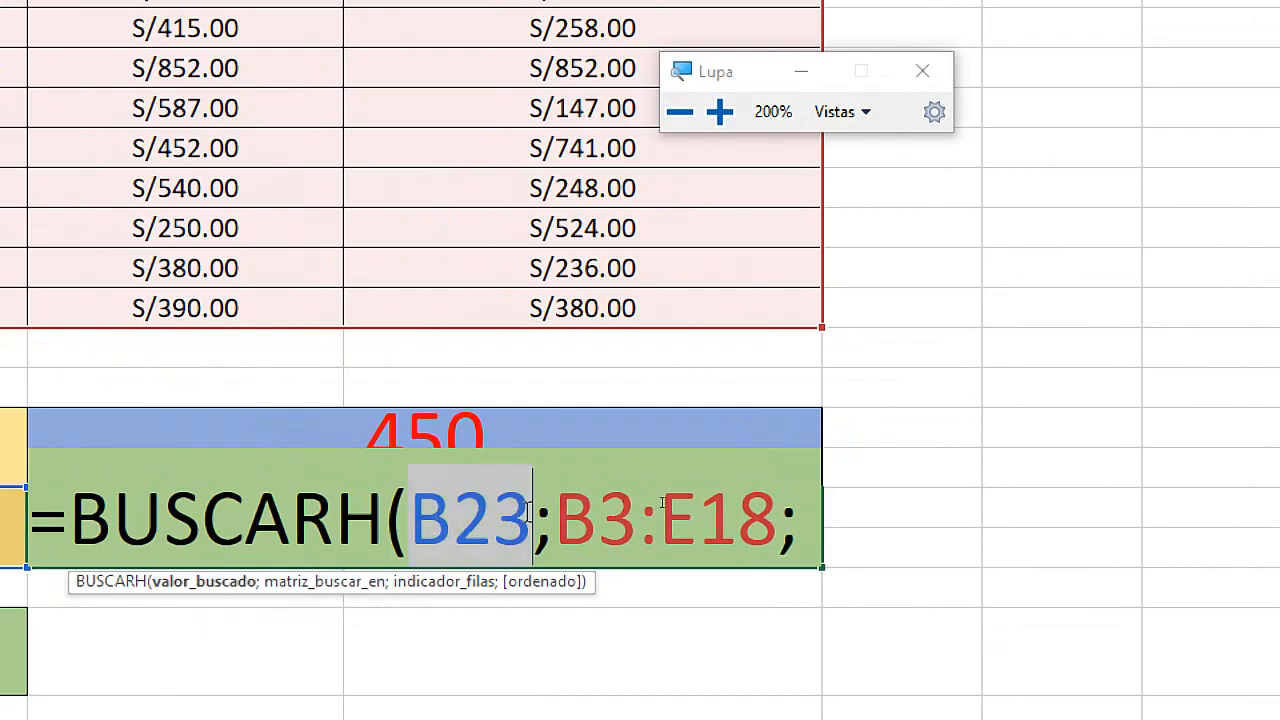
click(458, 517)
drag(412, 514, 517, 502)
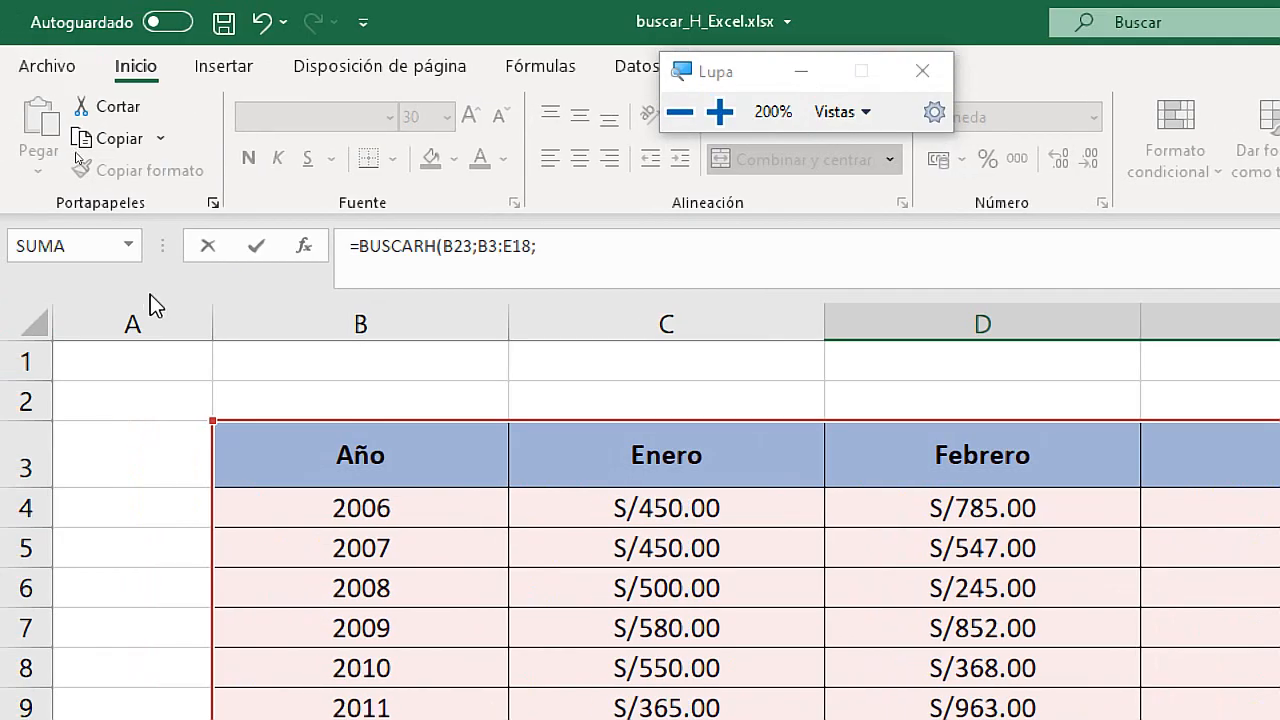
key(super+Escape)
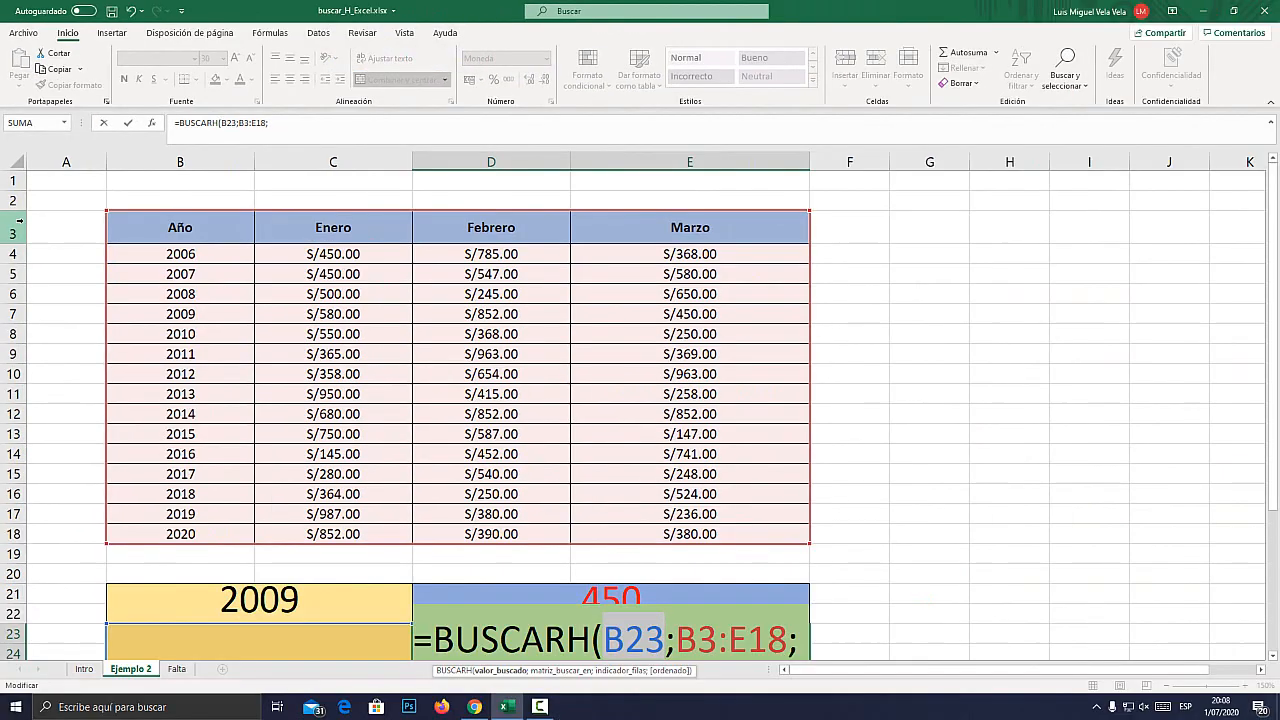
key(Escape)
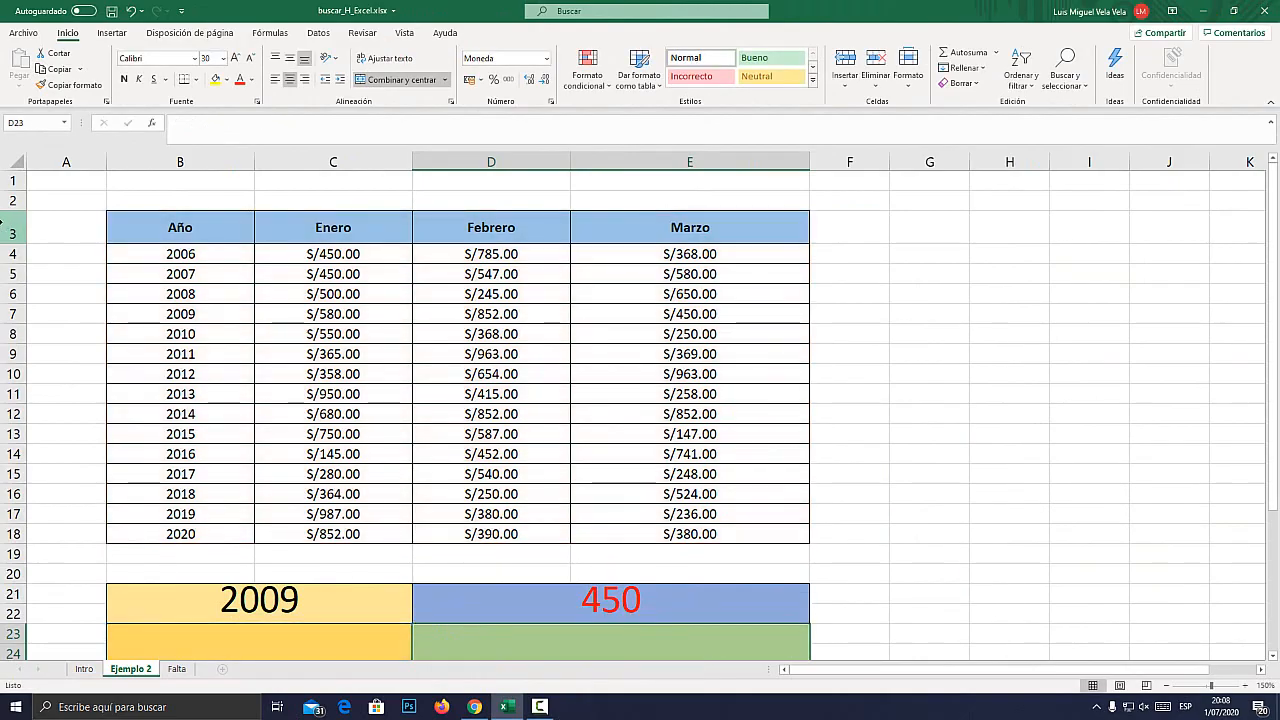
Examine the table's header row 3, going through Año, Enero, Febrero and Marzo as possible horizontal lookup values.
key(super+plus)
click(2, 227)
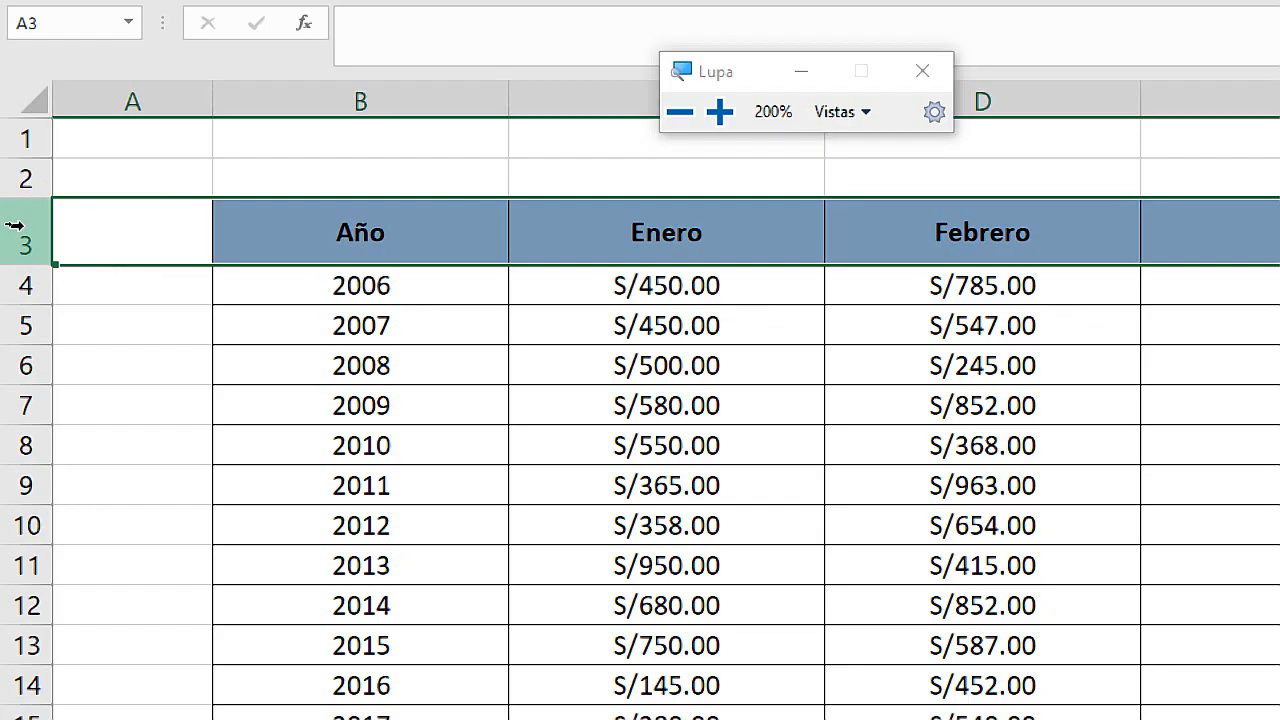
key(super+plus)
key(super+plus)
key(super+plus)
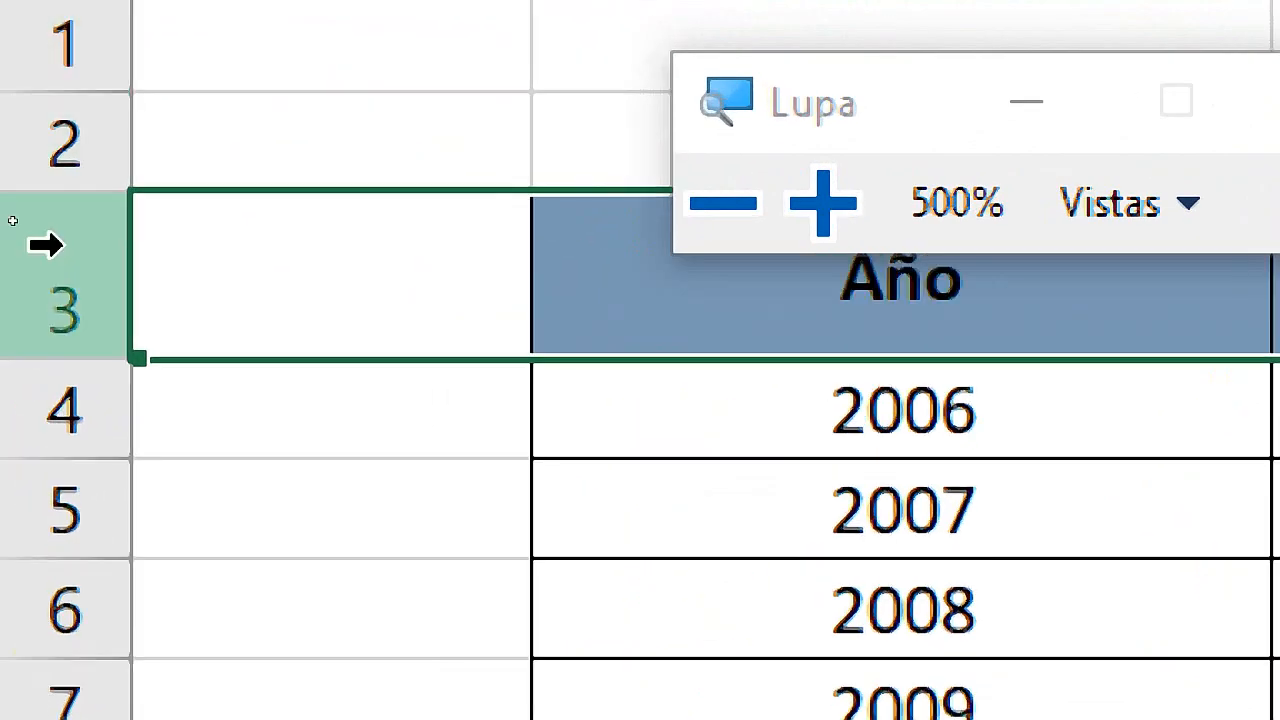
key(super+Escape)
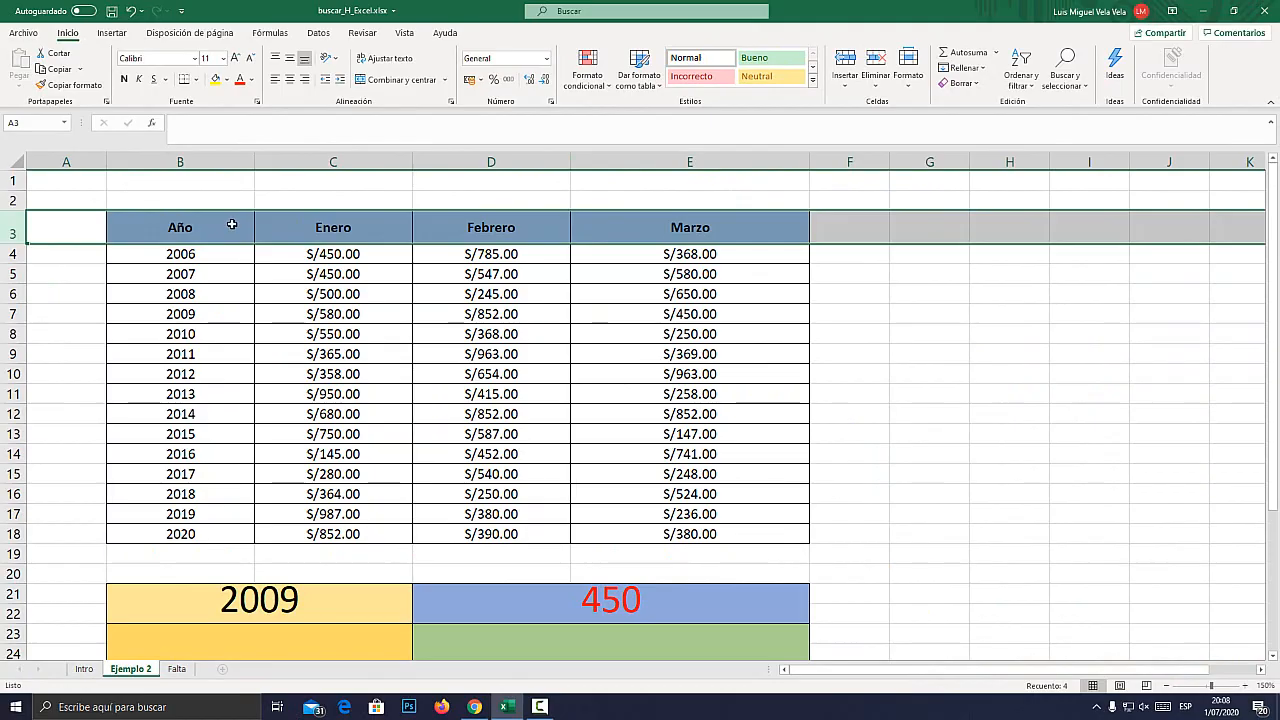
key(super+plus)
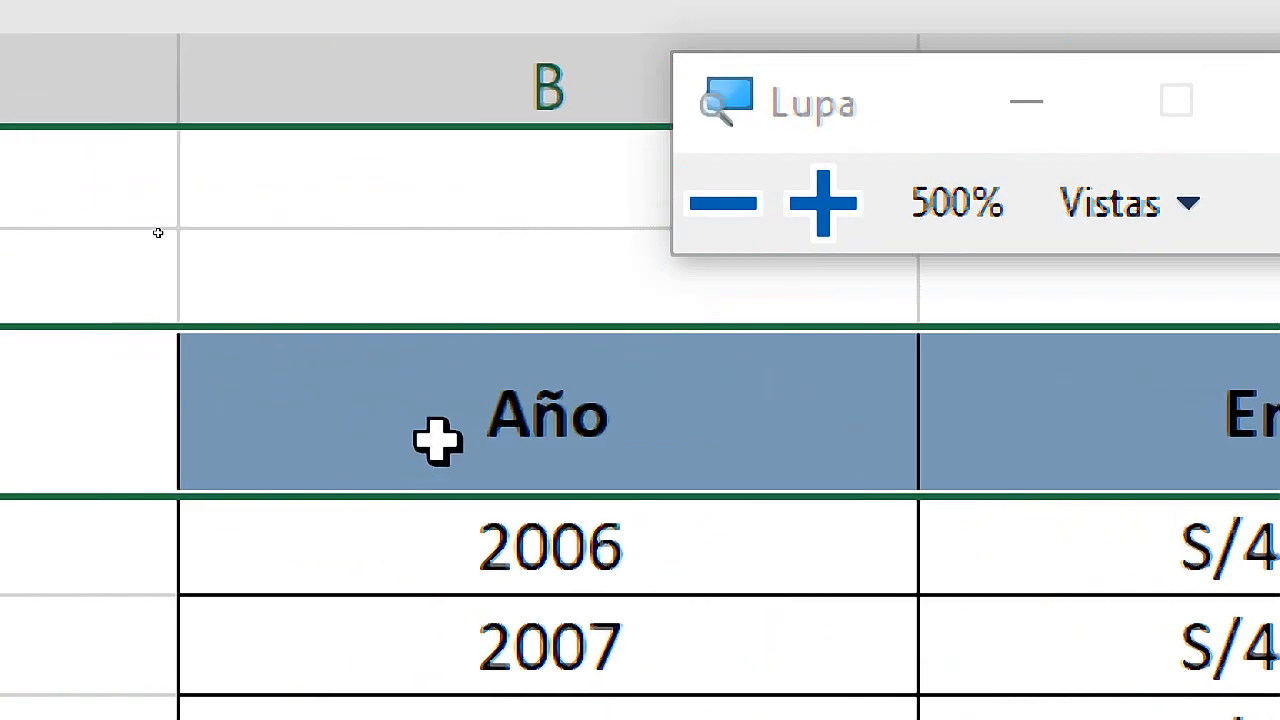
click(156, 231)
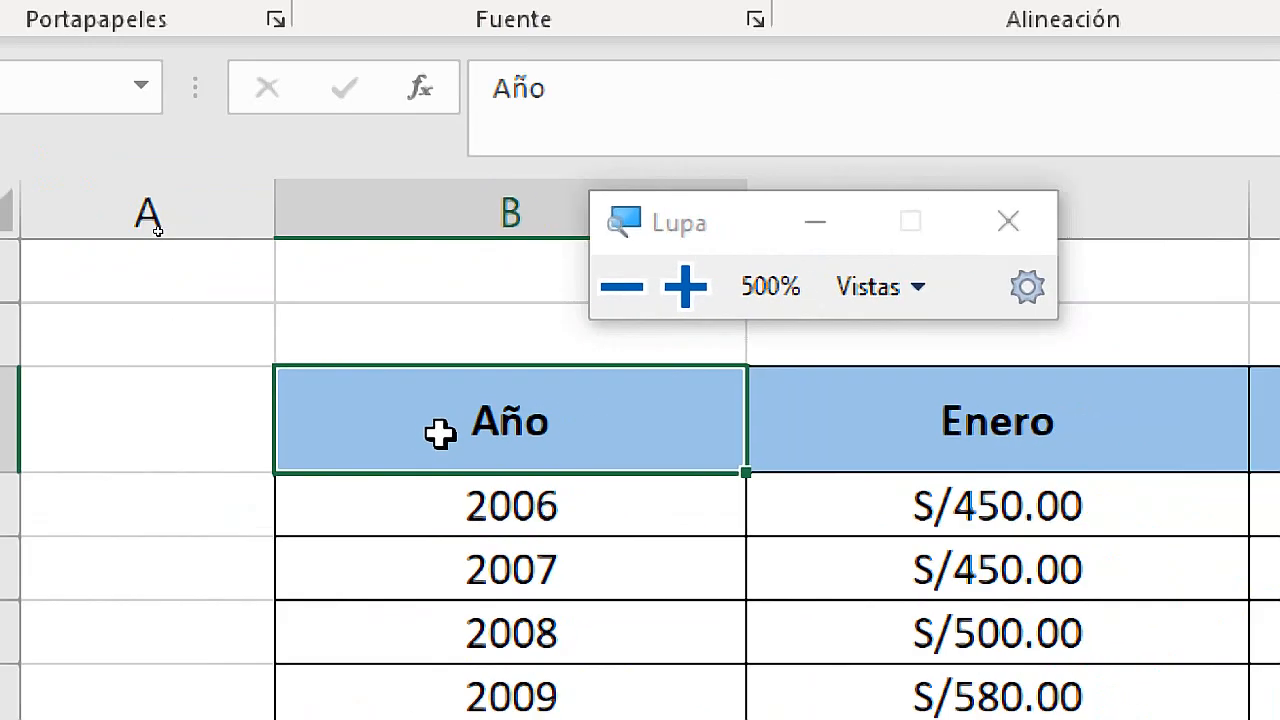
key(super+Escape)
click(342, 227)
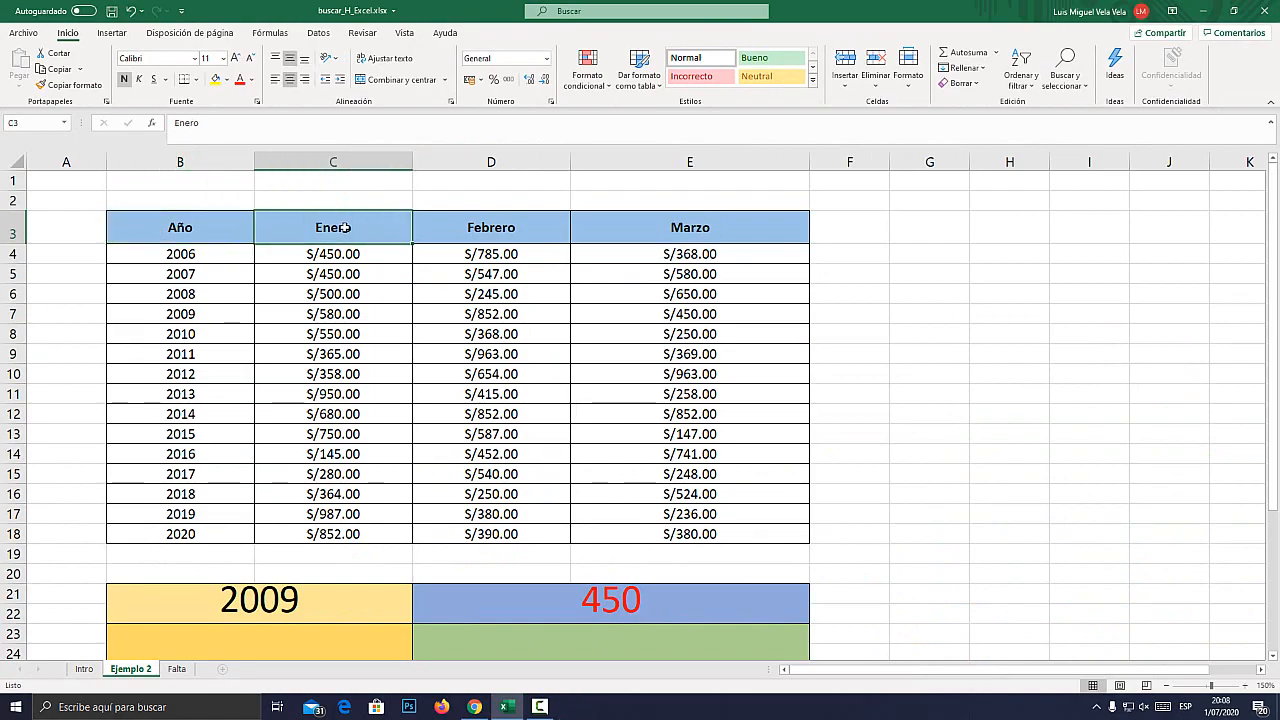
click(495, 229)
click(640, 222)
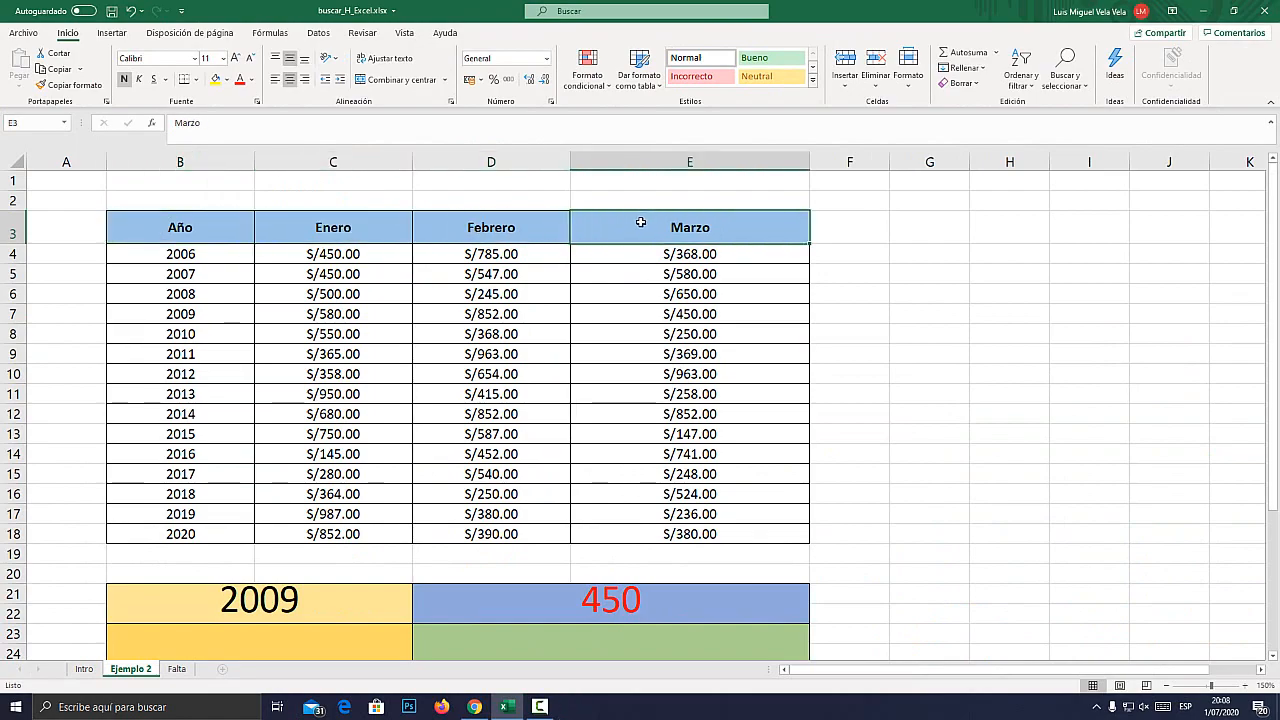
Compare the years in column B with the month headers Enero, Febrero and Marzo in row 3.
key(super+plus)
click(178, 252)
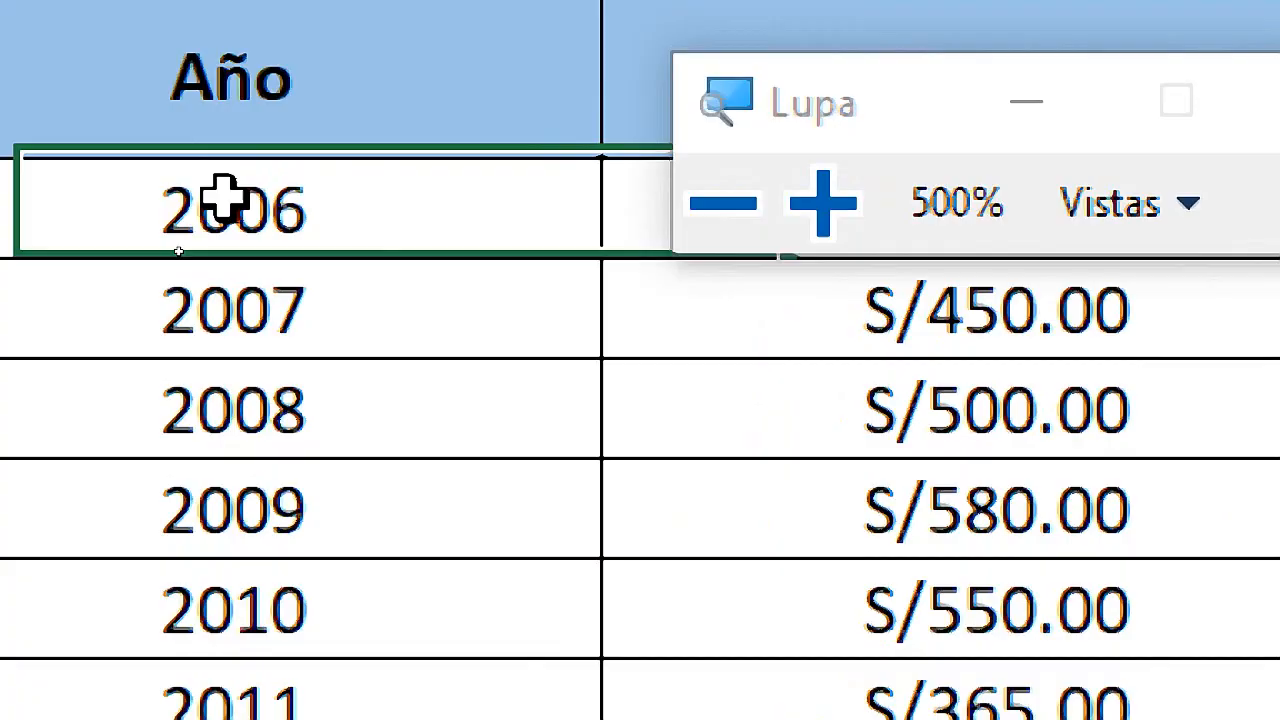
click(245, 312)
key(super+Escape)
click(192, 160)
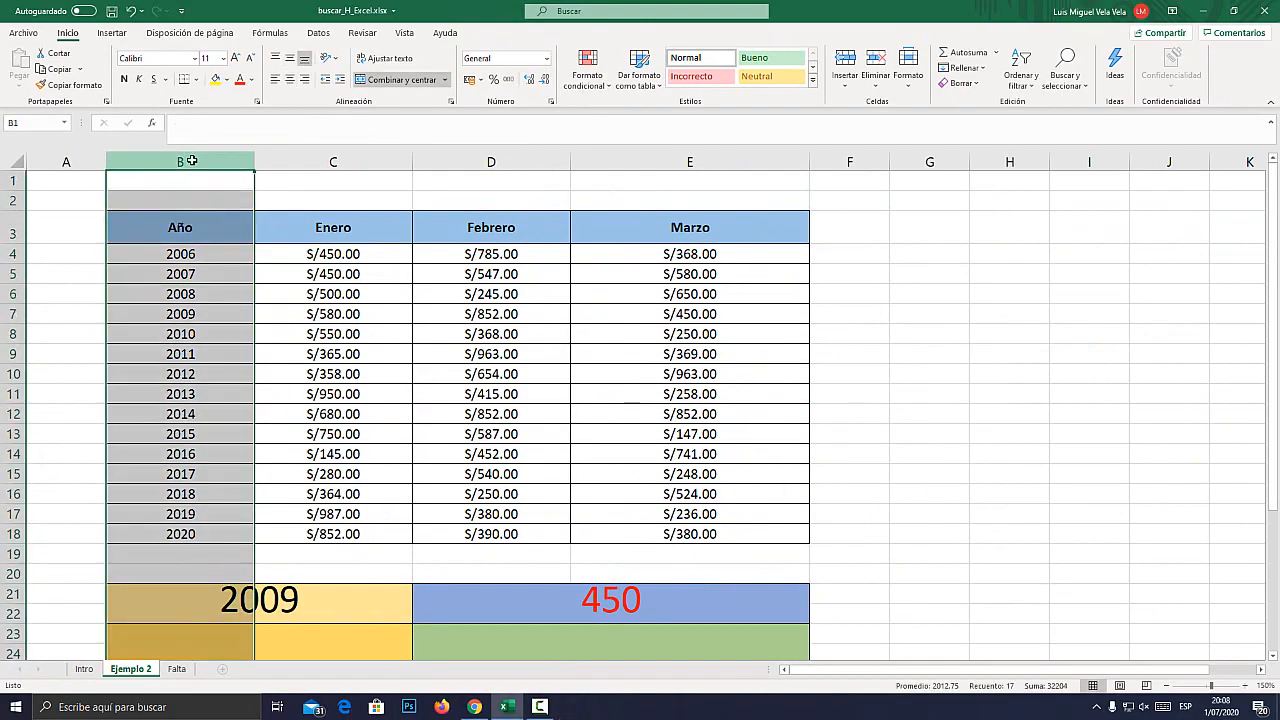
click(13, 228)
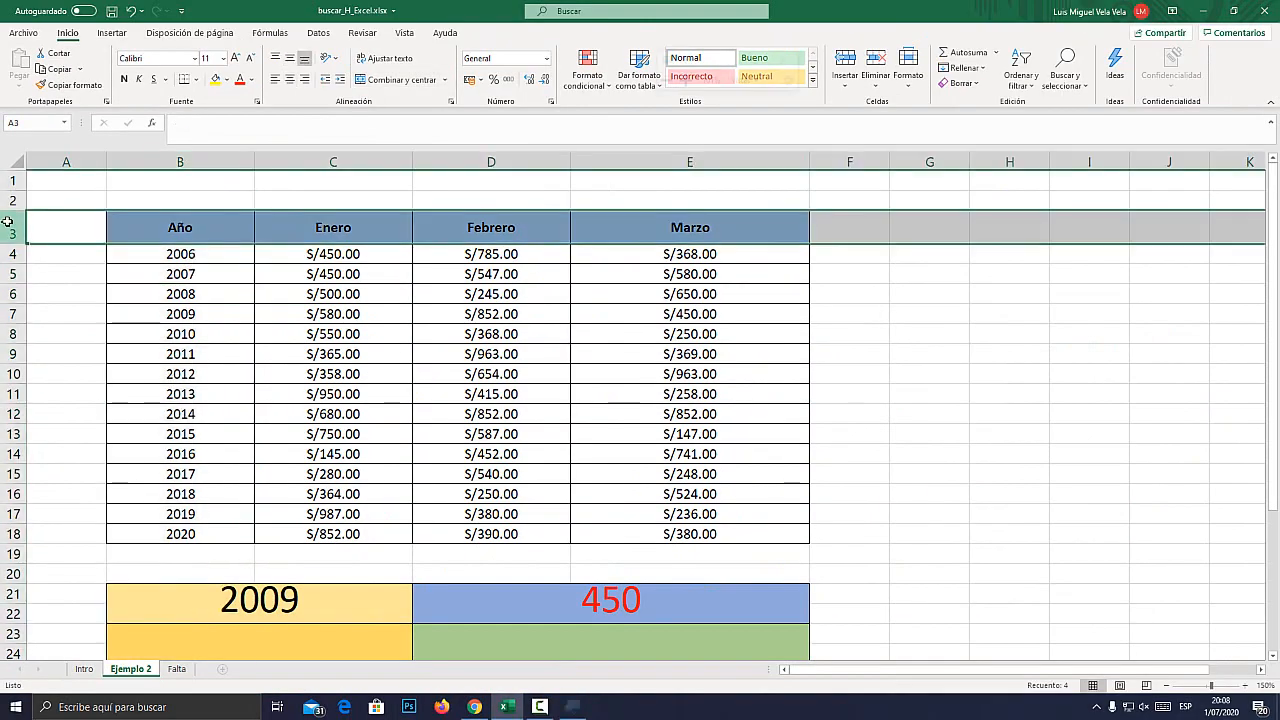
key(super+plus)
key(super+Escape)
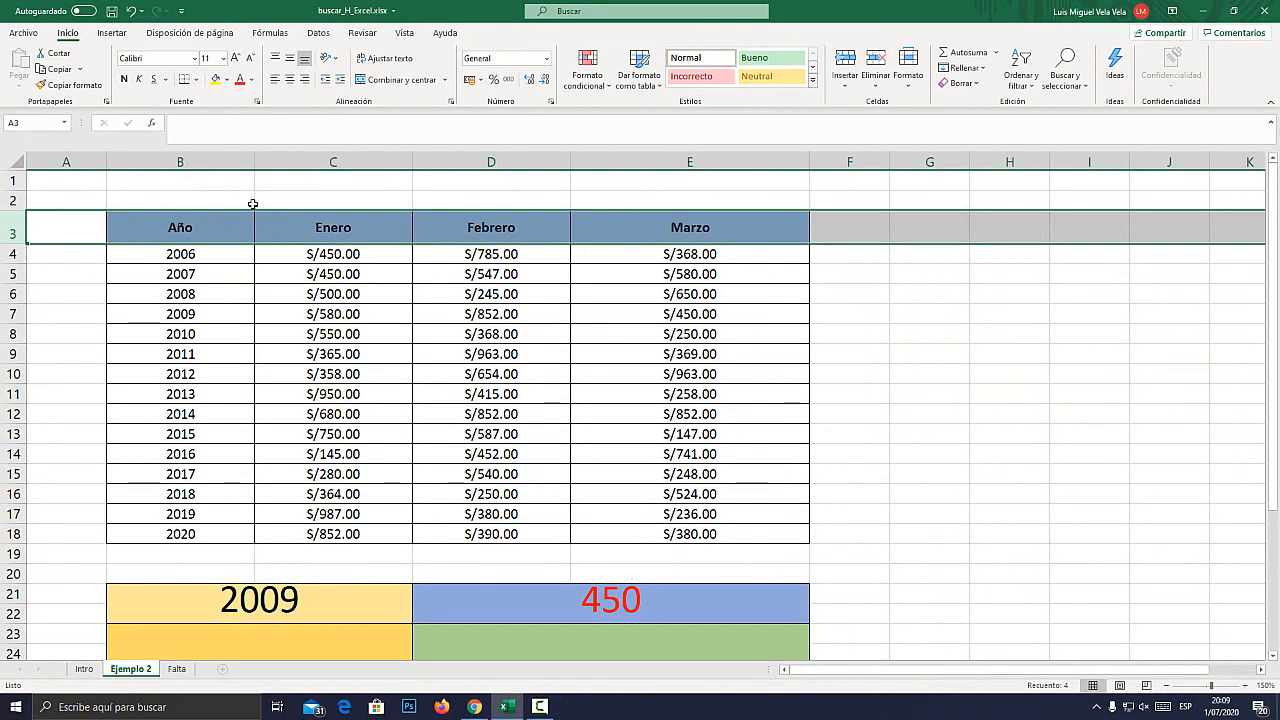
click(196, 164)
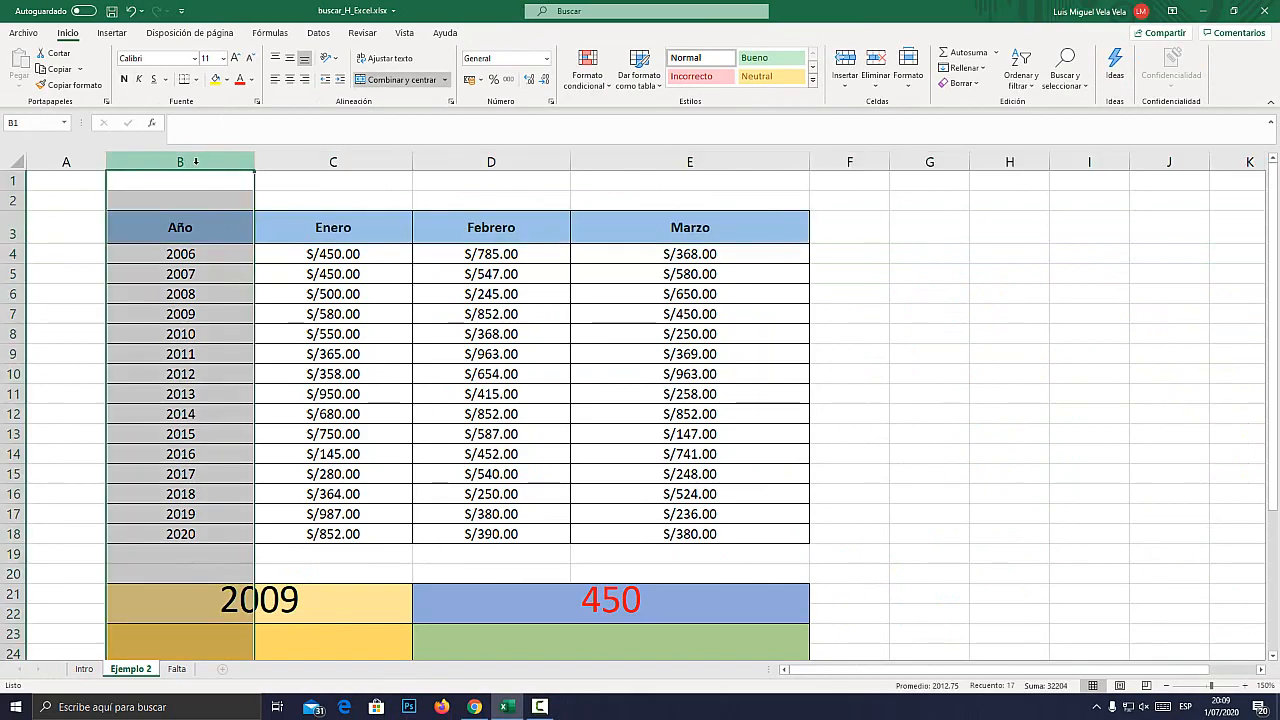
click(6, 229)
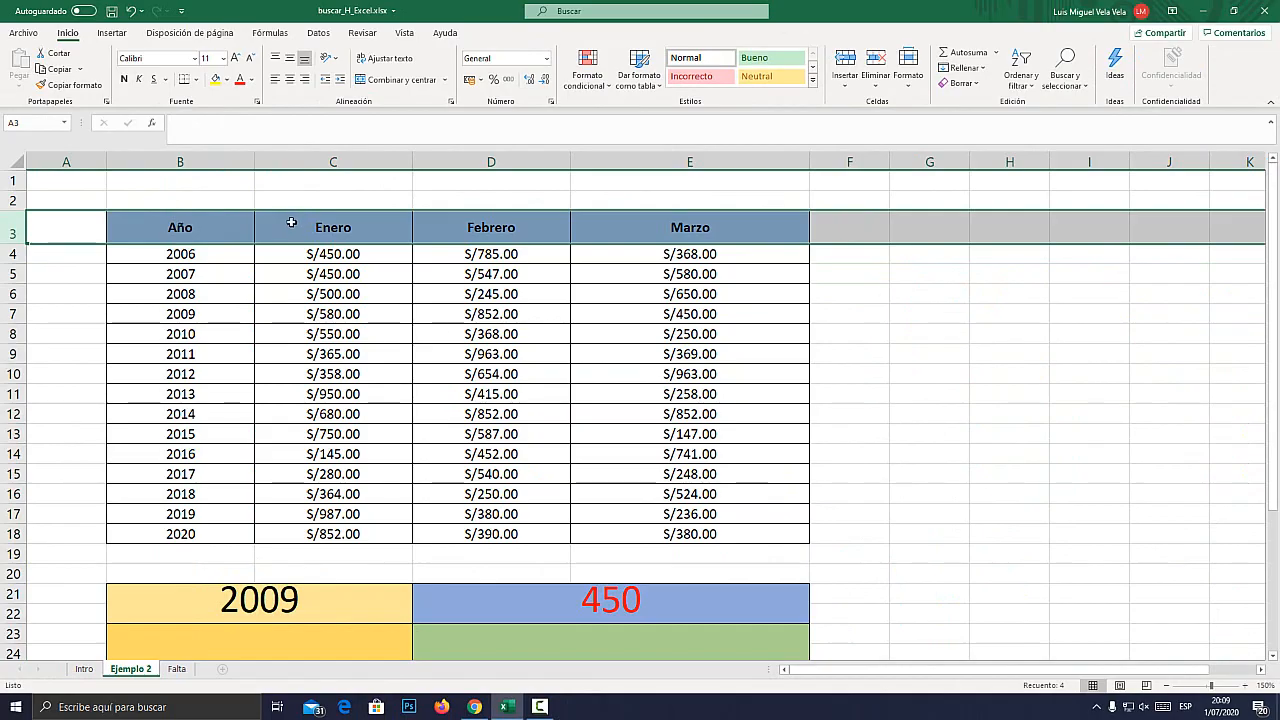
click(322, 228)
click(496, 214)
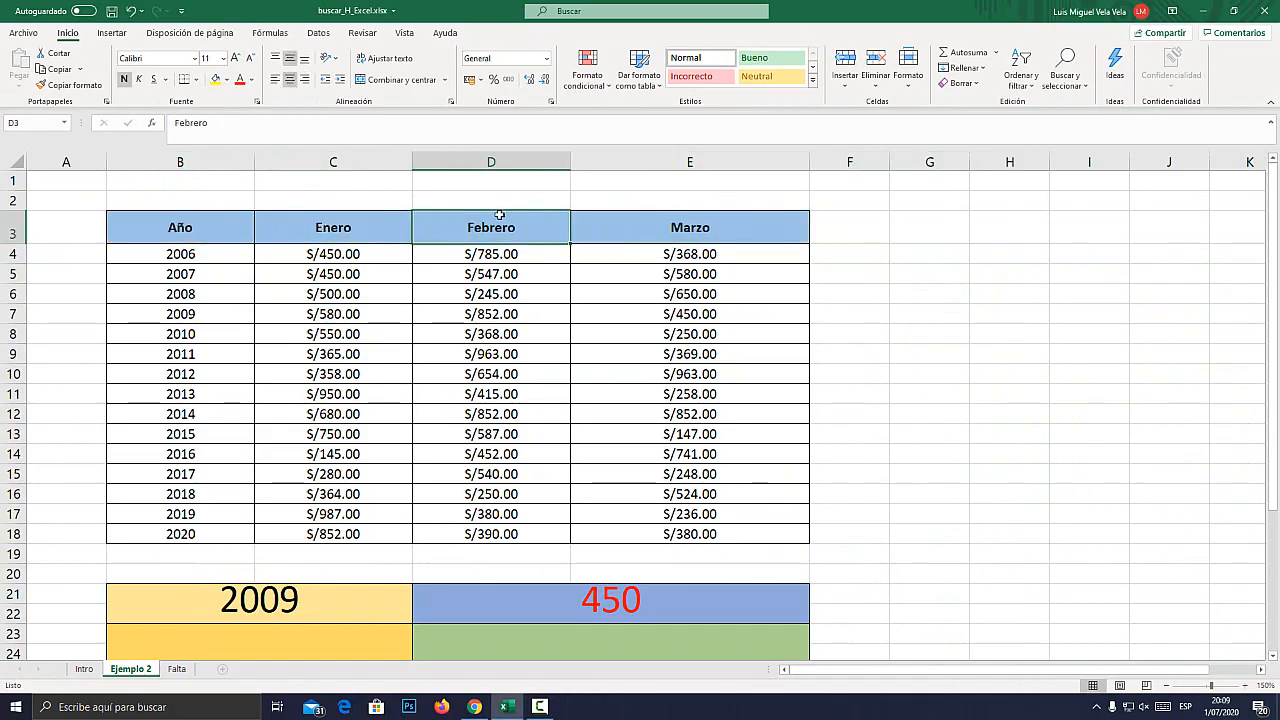
click(684, 222)
Try Enero and Febrero as the BUSCARH lookup value in the merged cell B23.
scroll(249, 543, down, 1)
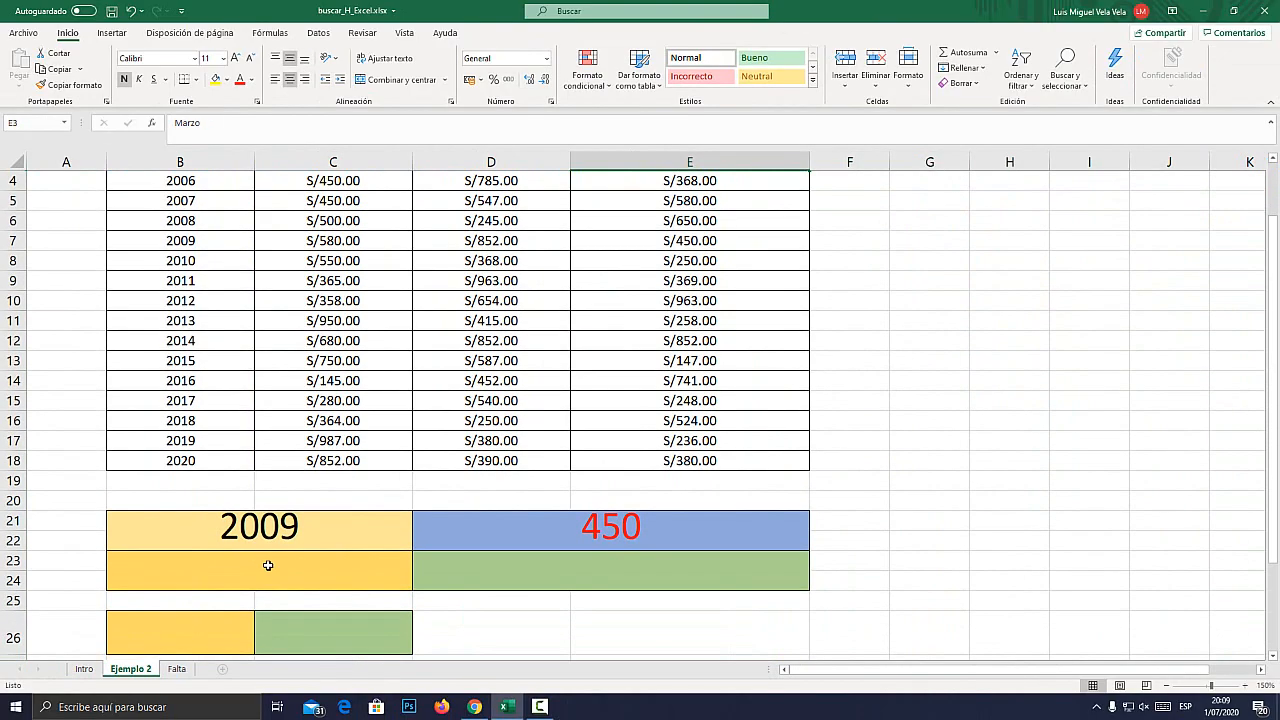
click(266, 563)
text(eNERO)
key(BackSpace)
key(BackSpace)
key(BackSpace)
key(BackSpace)
key(BackSpace)
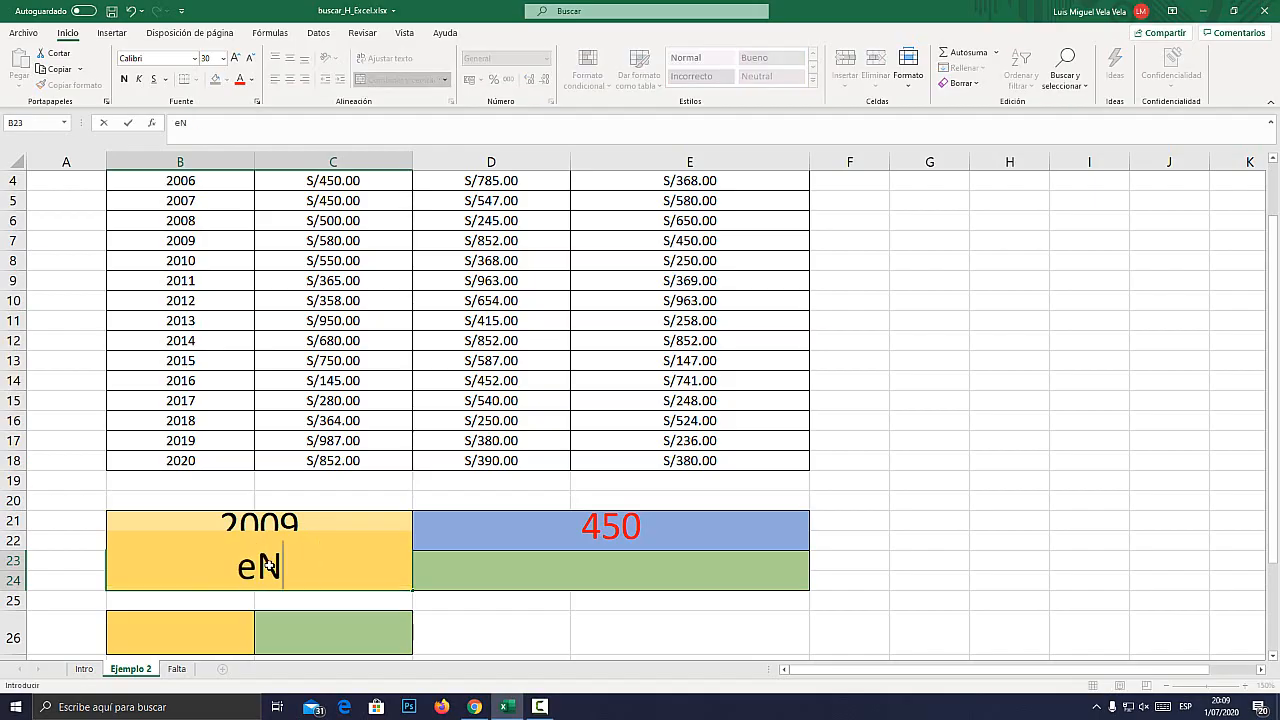
text(Enero)
key(Return)
click(268, 565)
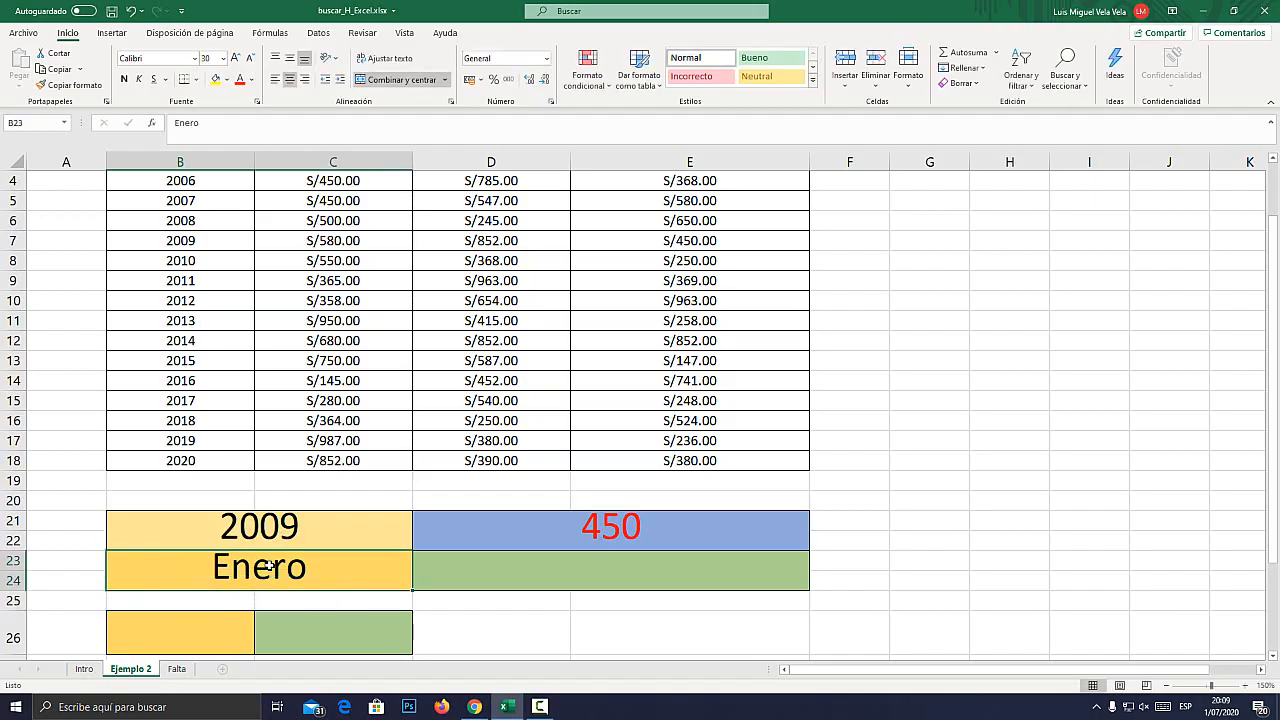
text(Febrero)
key(Return)
Set the lookup value in B23 to Marzo and select the empty result cell D23.
click(268, 565)
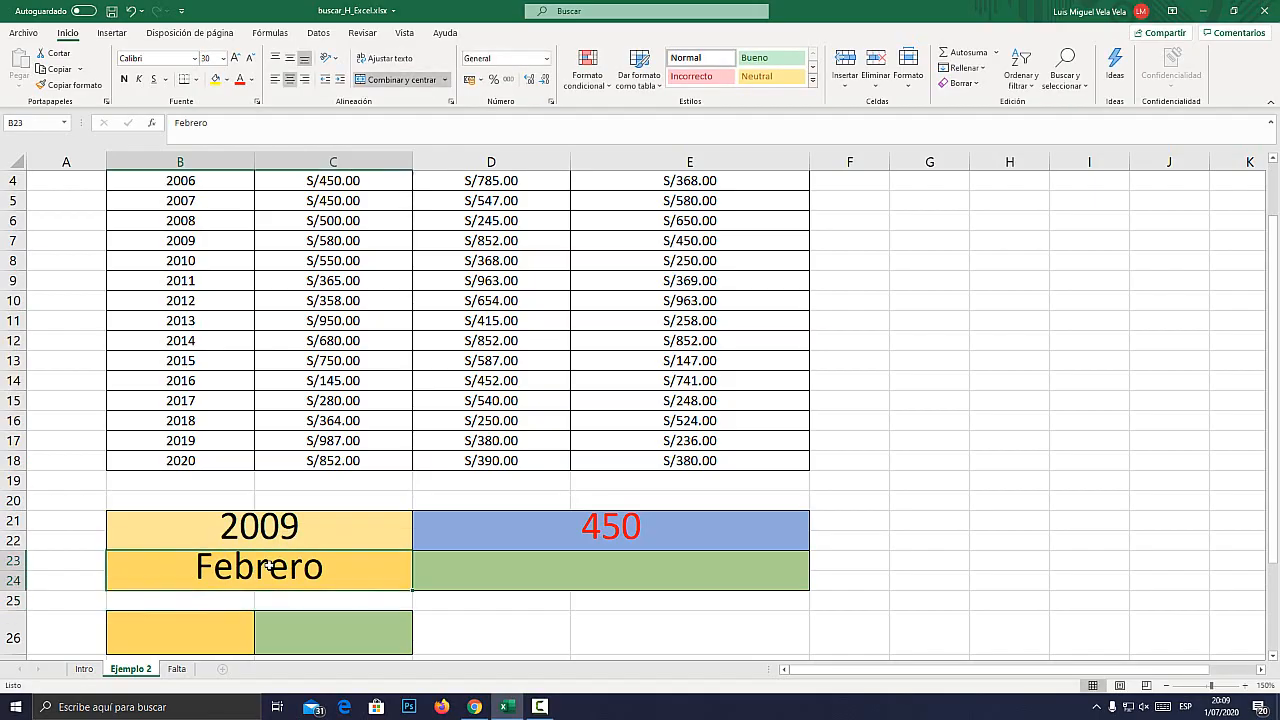
text(Marzo)
key(Return)
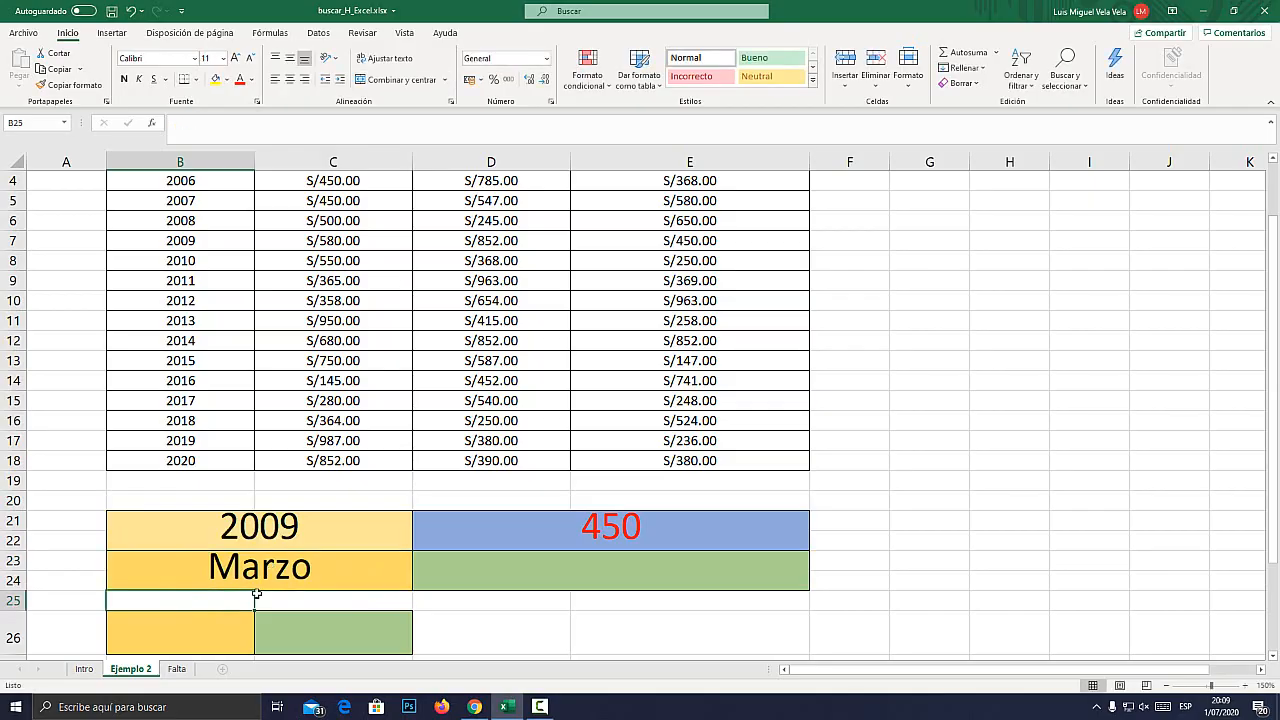
click(513, 570)
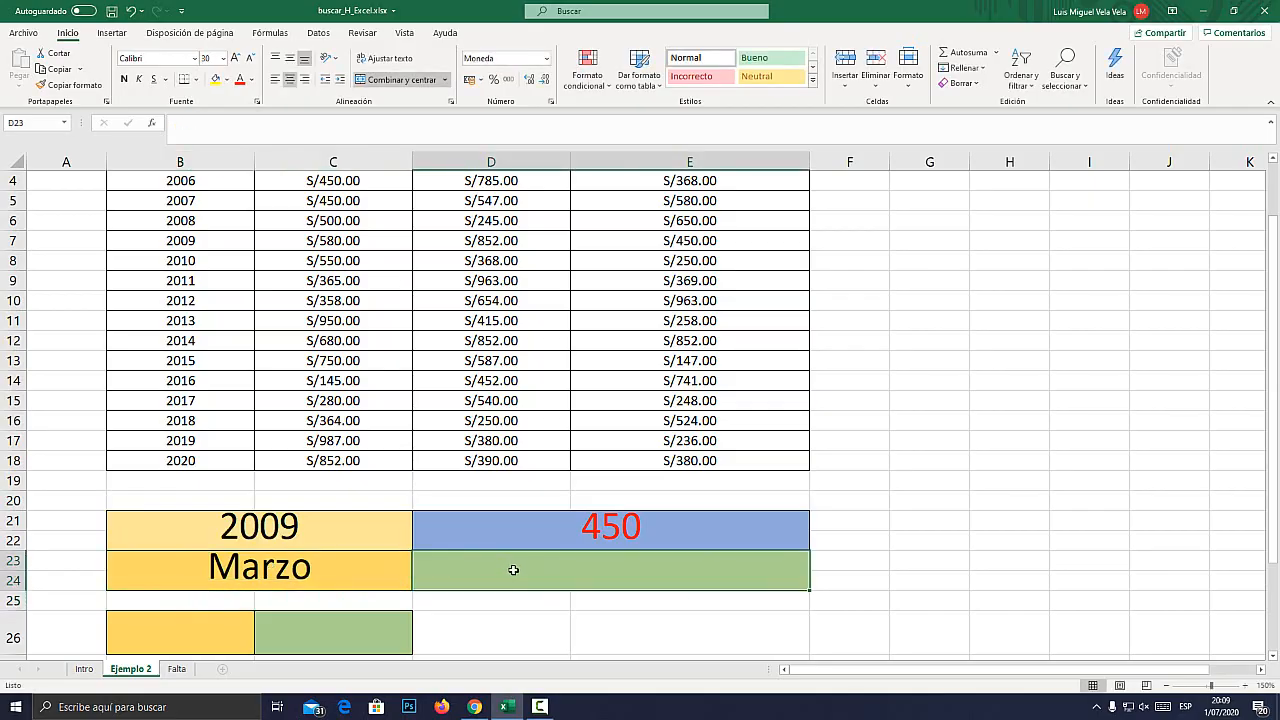
text(=buscar)
key(Down)
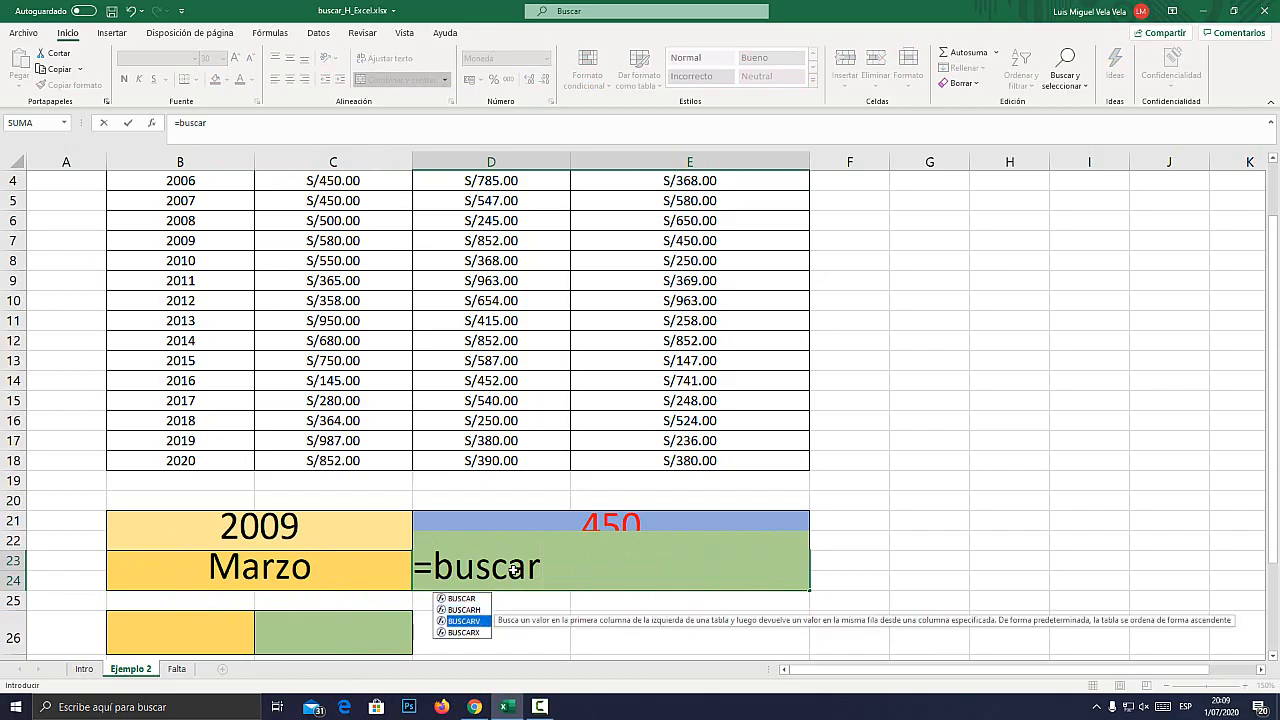
key(Tab)
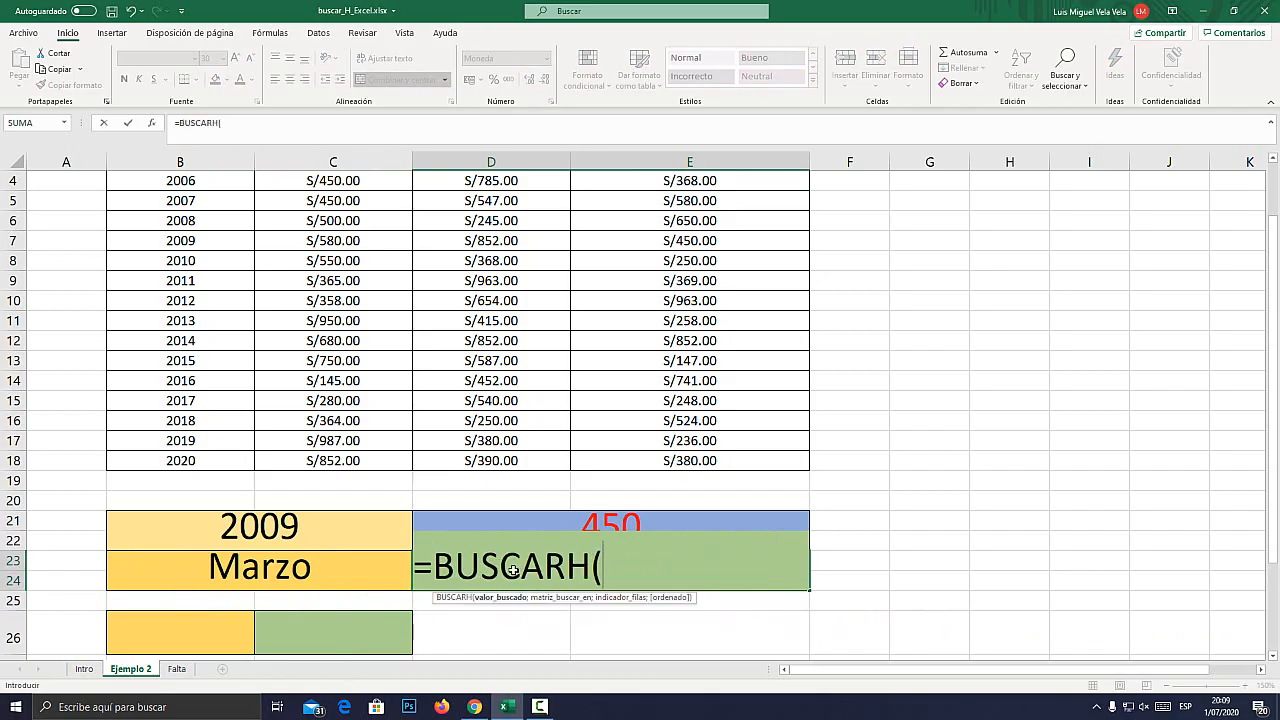
click(265, 570)
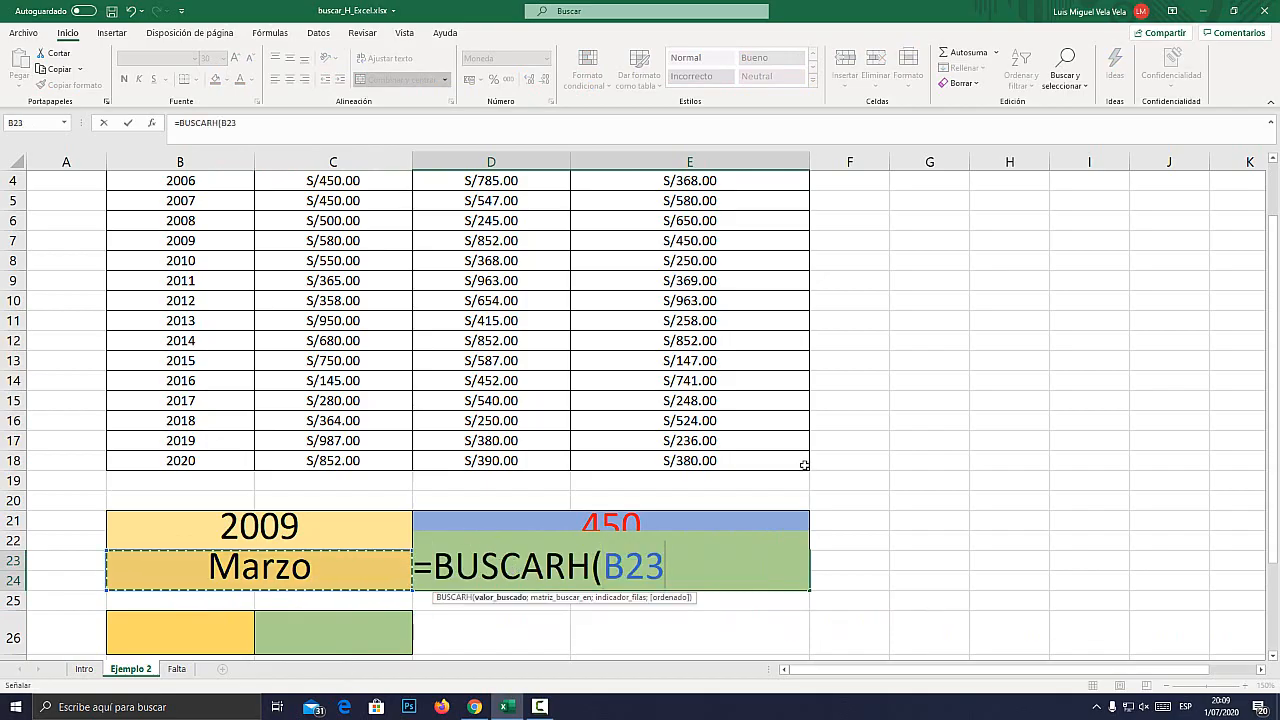
text(;)
scroll(445, 453, up, 1)
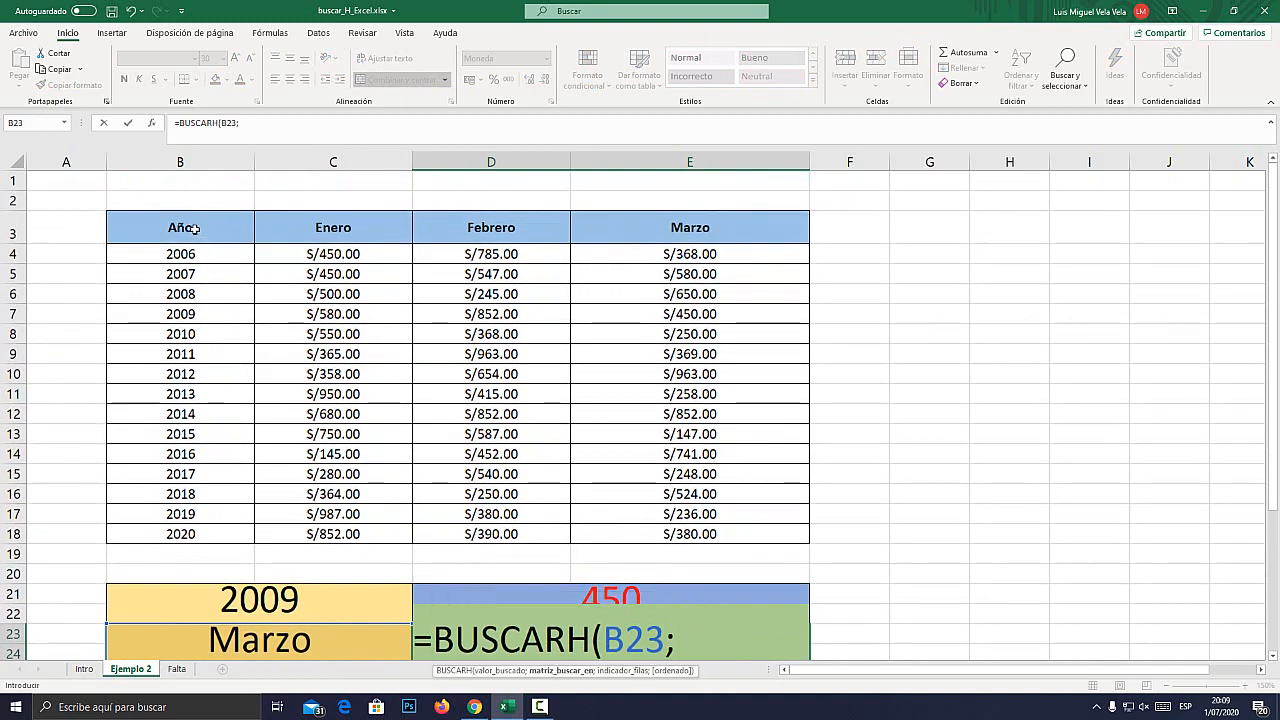
drag(274, 214, 677, 535)
scroll(760, 525, down, 2)
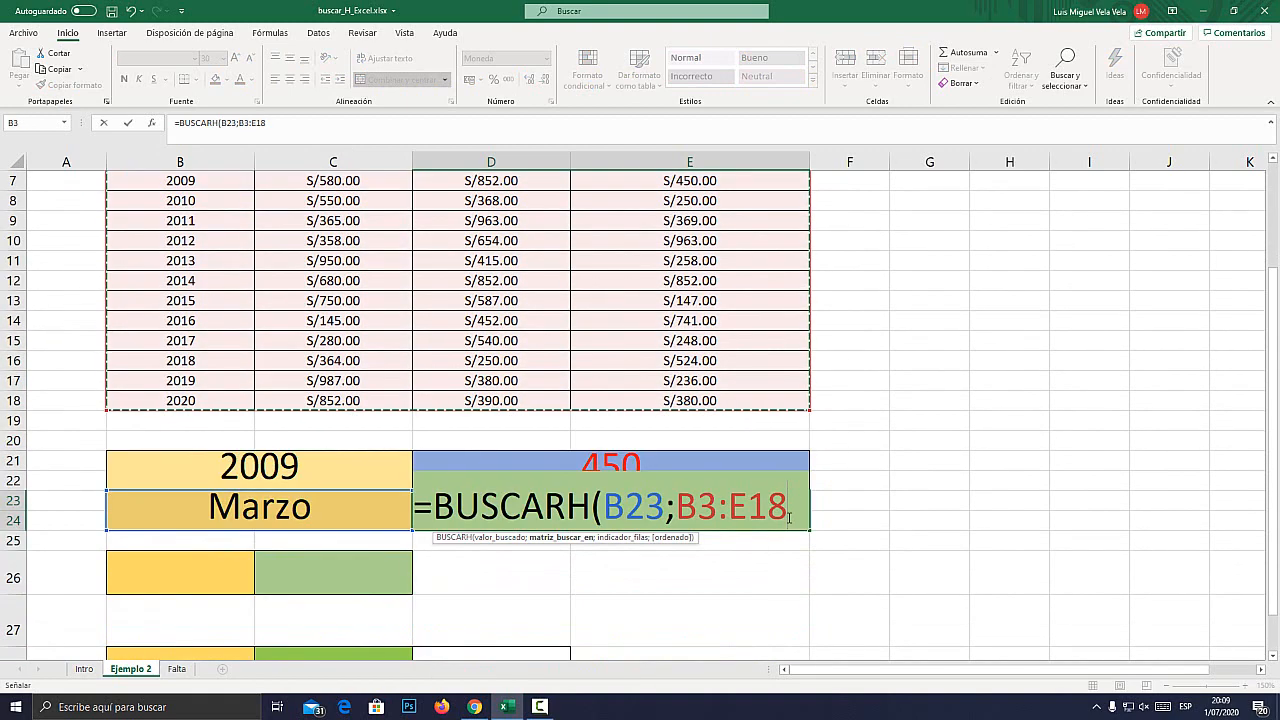
text(;)
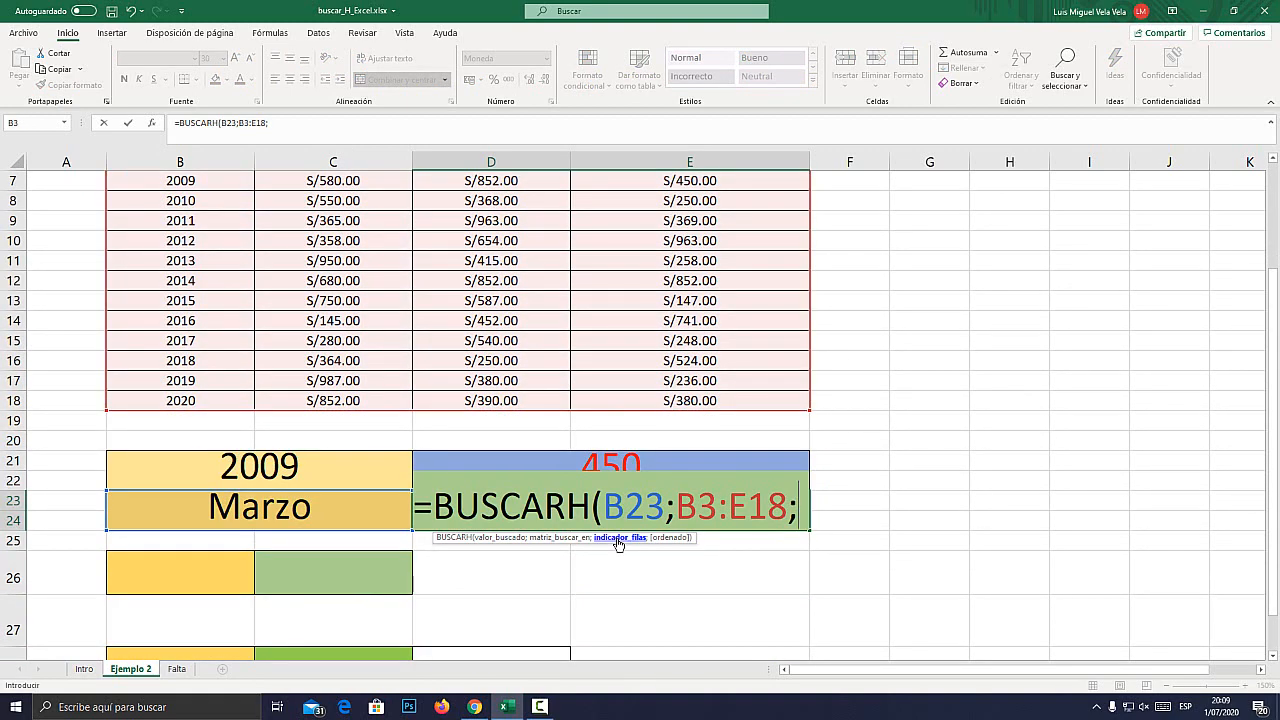
Examine under magnification the BUSCARH argument indicador_filas and the table's rows, starting from header row 3 and the 2006 row.
key(super+plus)
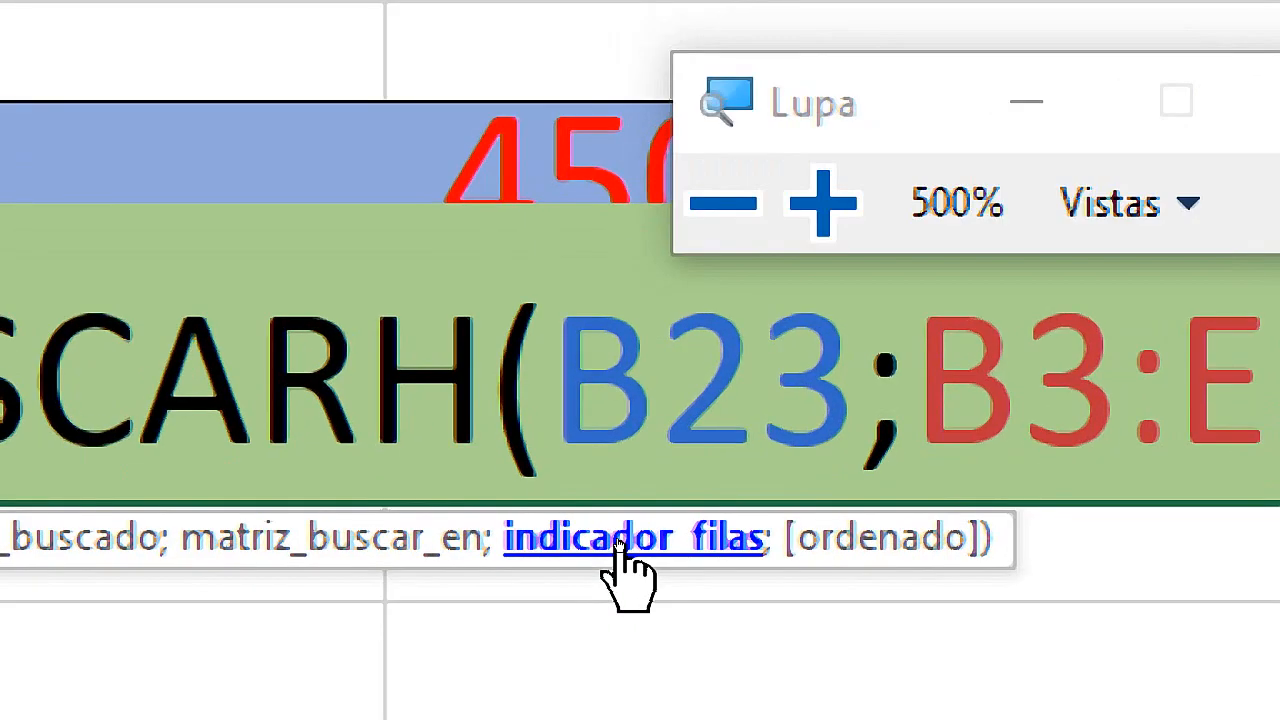
key(super+Escape)
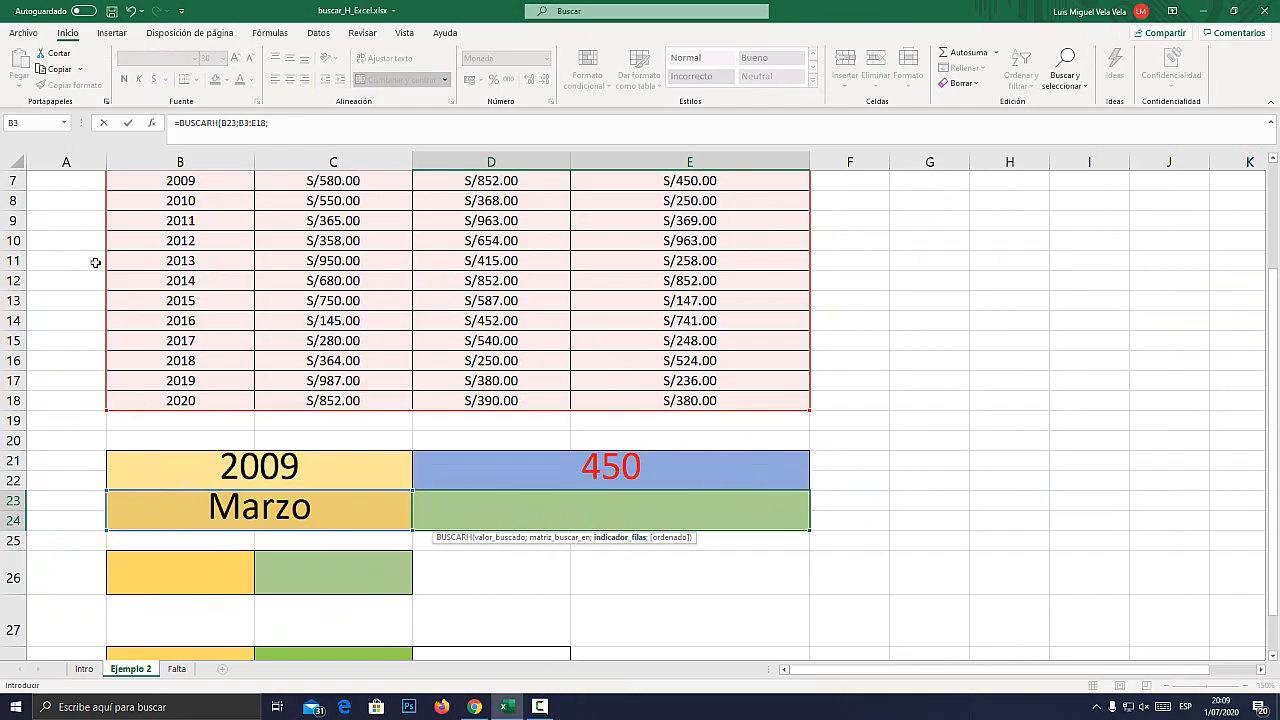
scroll(46, 253, up, 2)
key(super+plus)
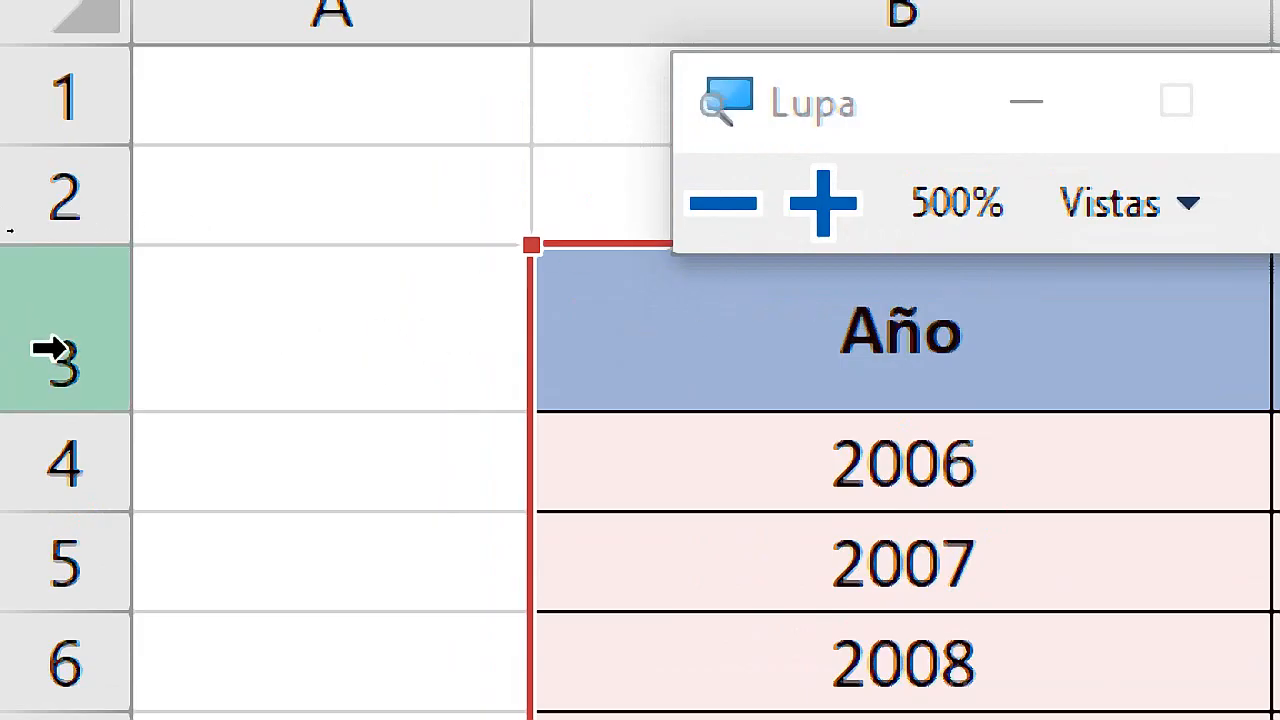
key(super+Escape)
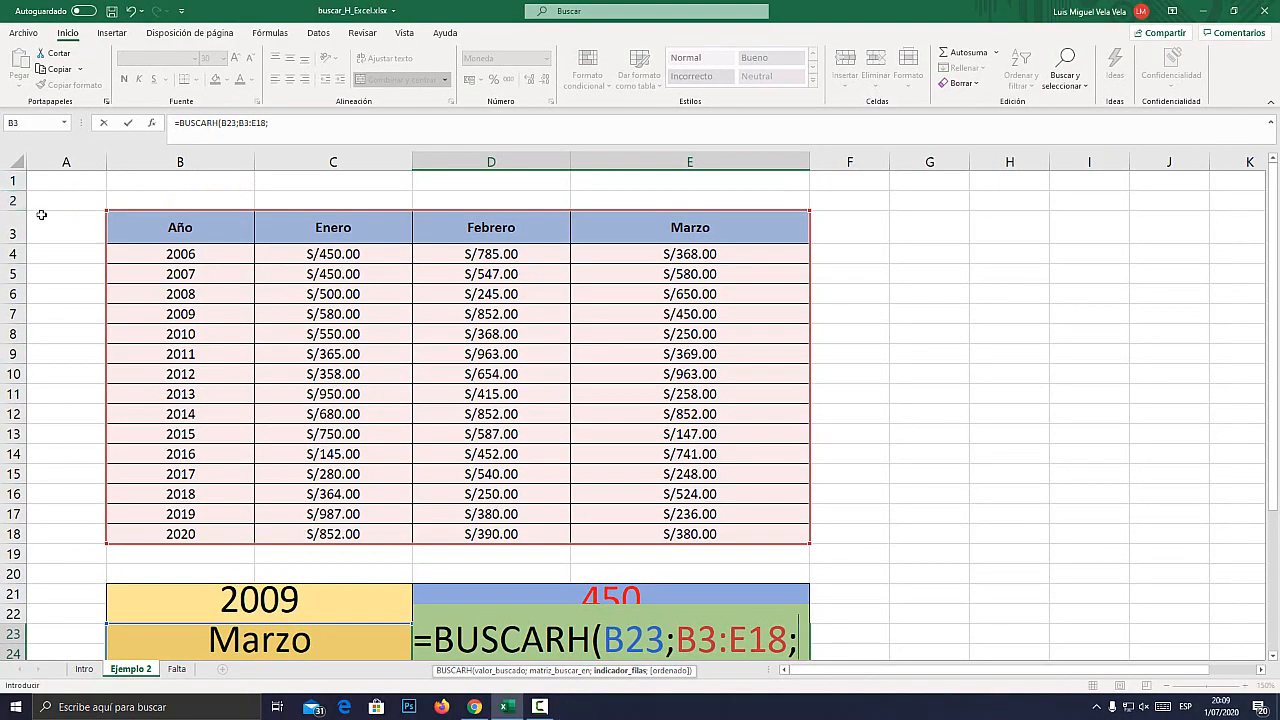
key(super+plus)
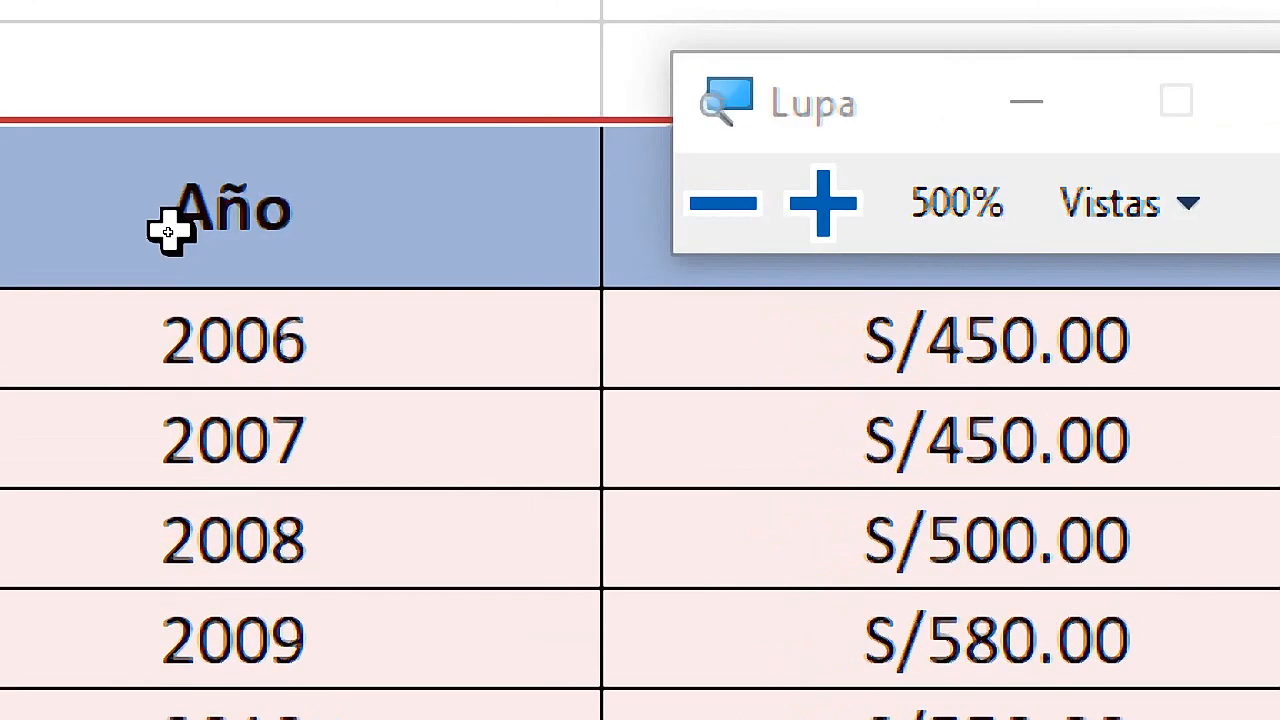
key(super+Escape)
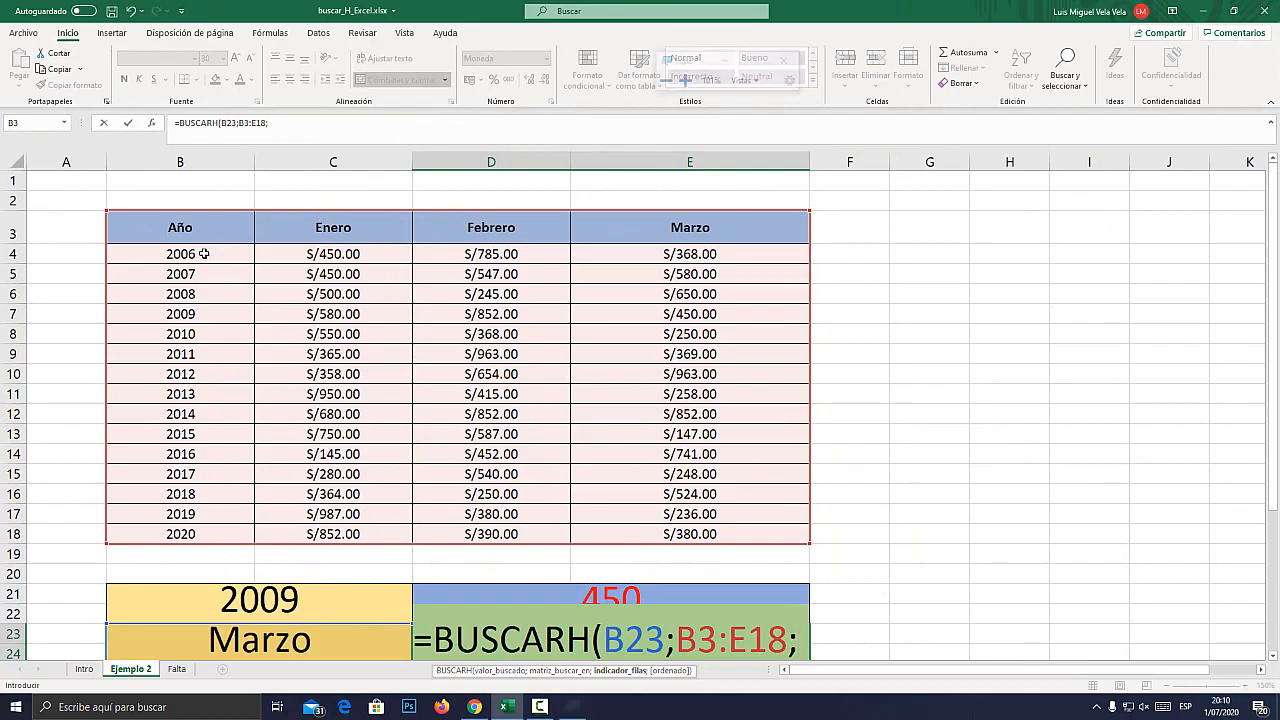
key(super+plus)
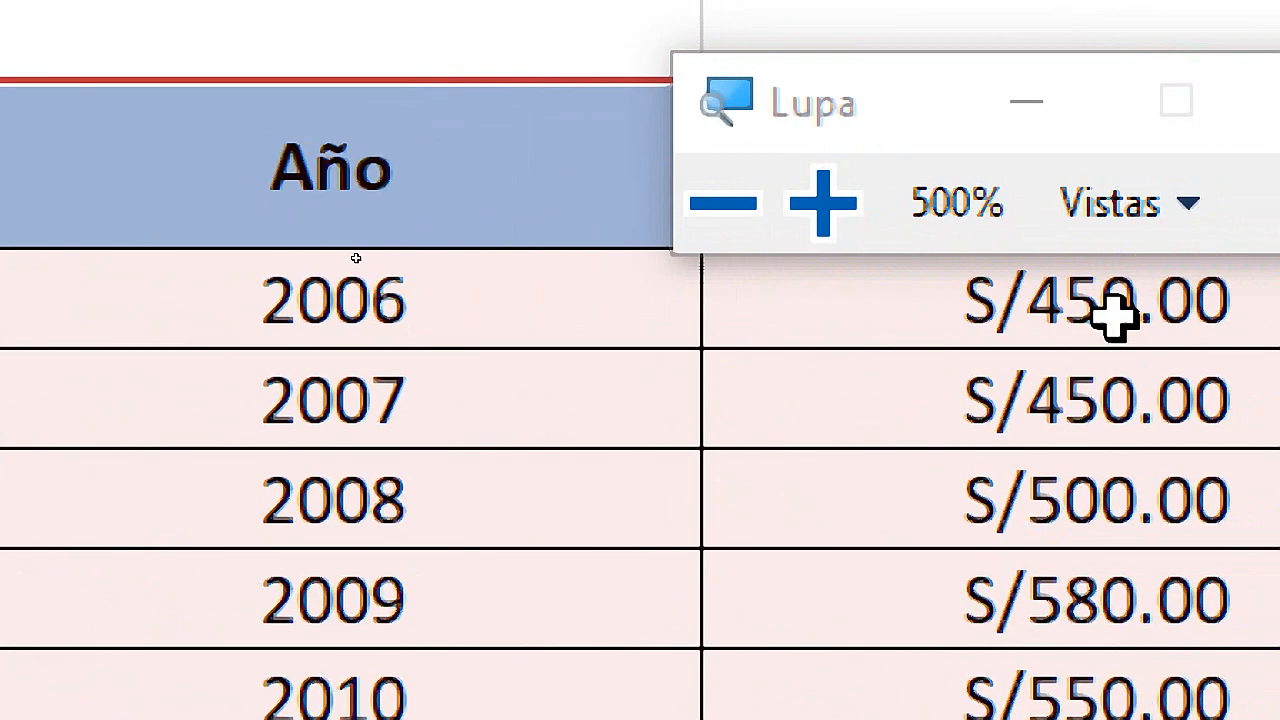
key(super+Escape)
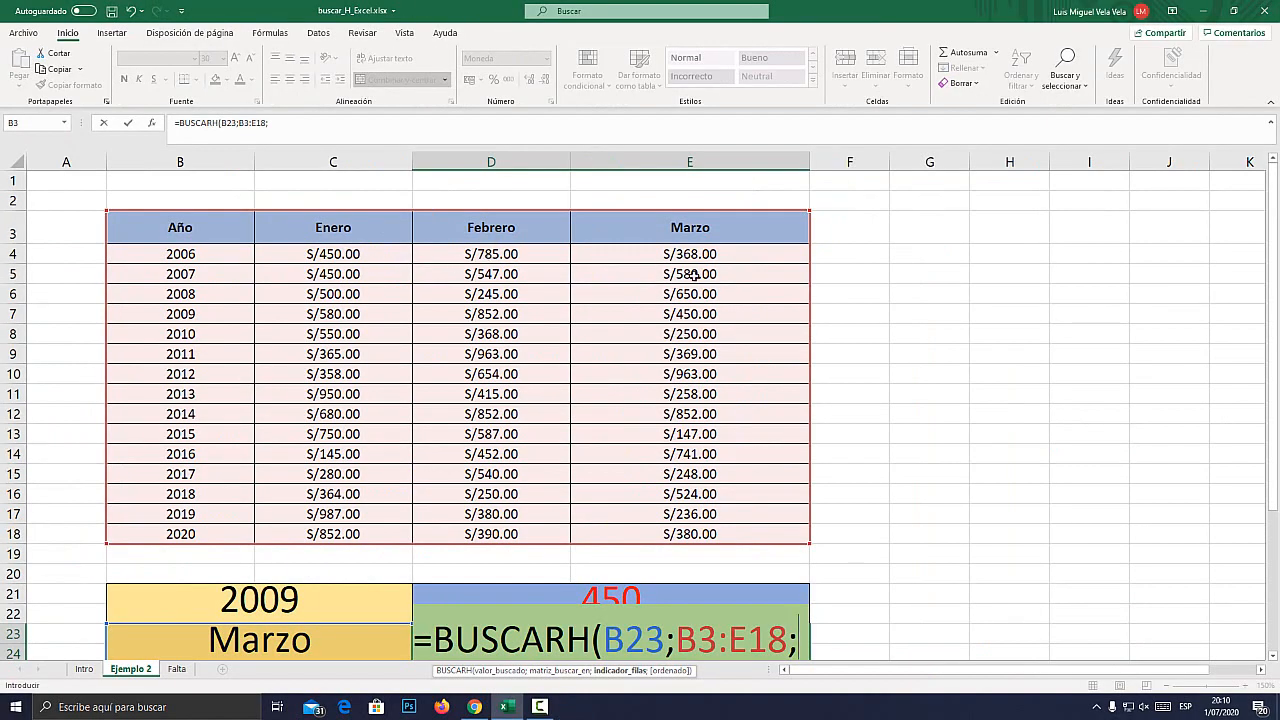
key(super+plus)
key(super+Escape)
Lower the Magnifier's zoom level to 200% and close it.
key(super+plus)
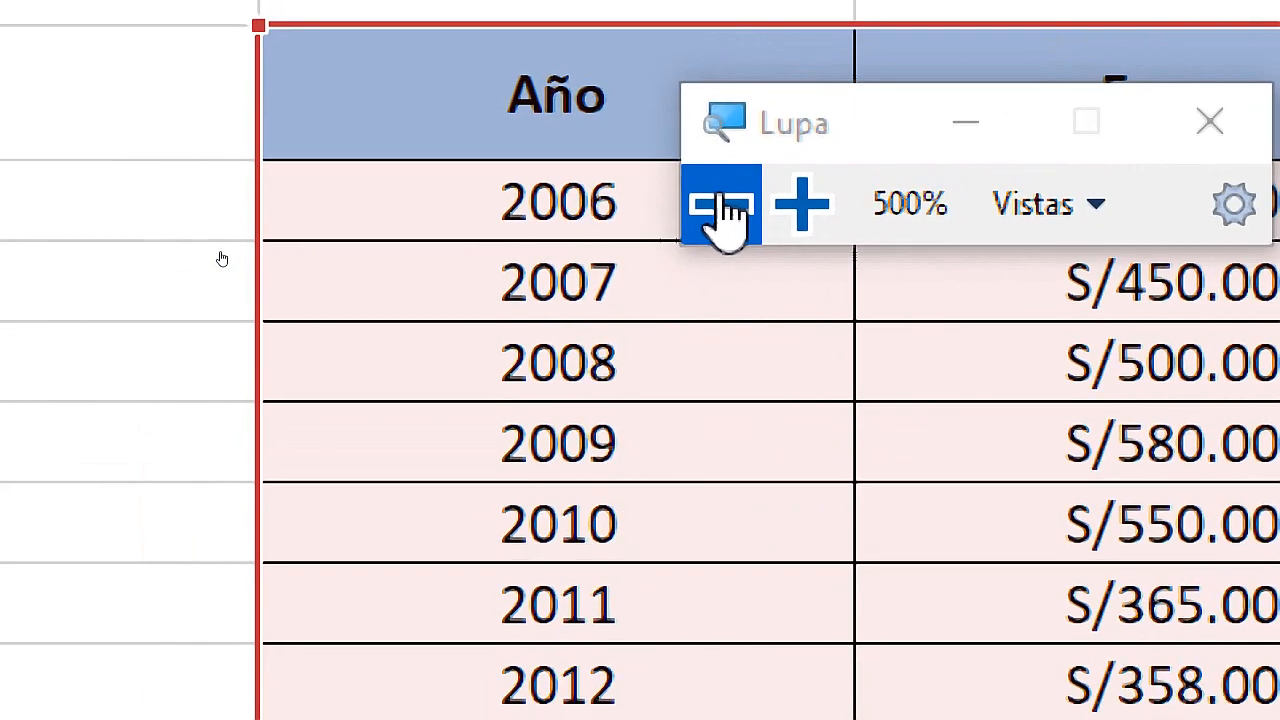
click(724, 205)
click(724, 205)
click(724, 205)
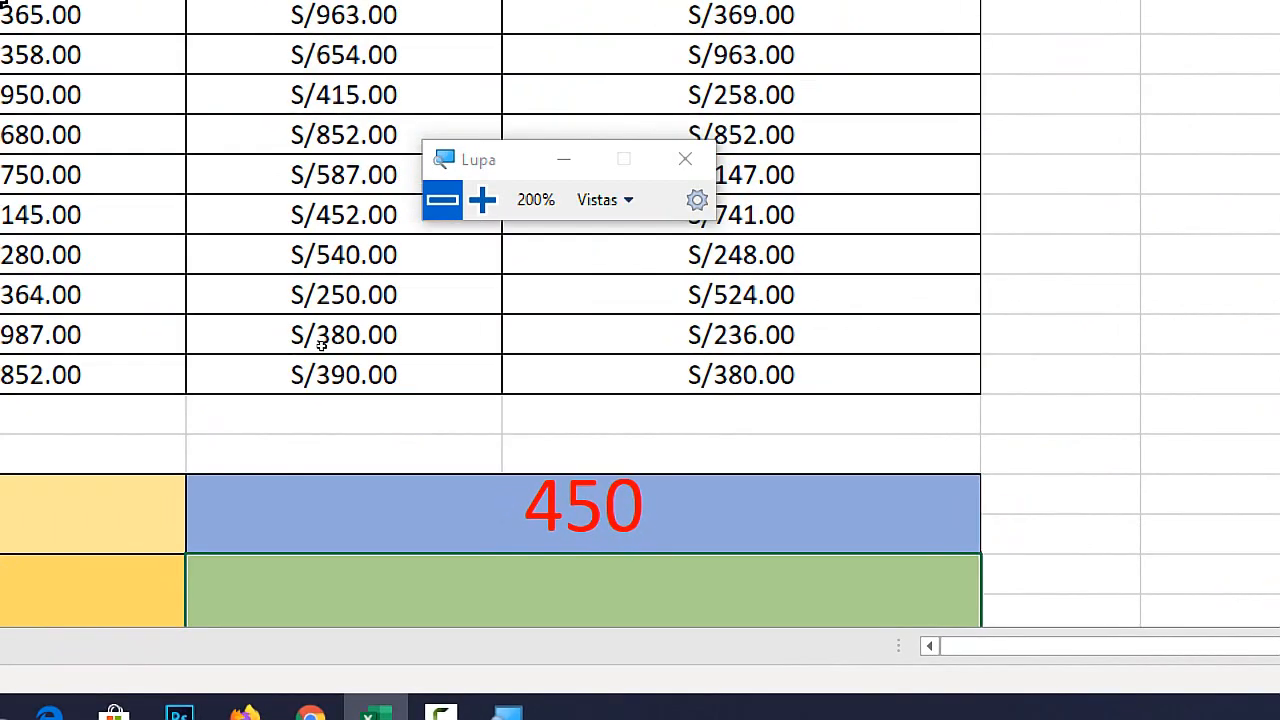
key(super+Escape)
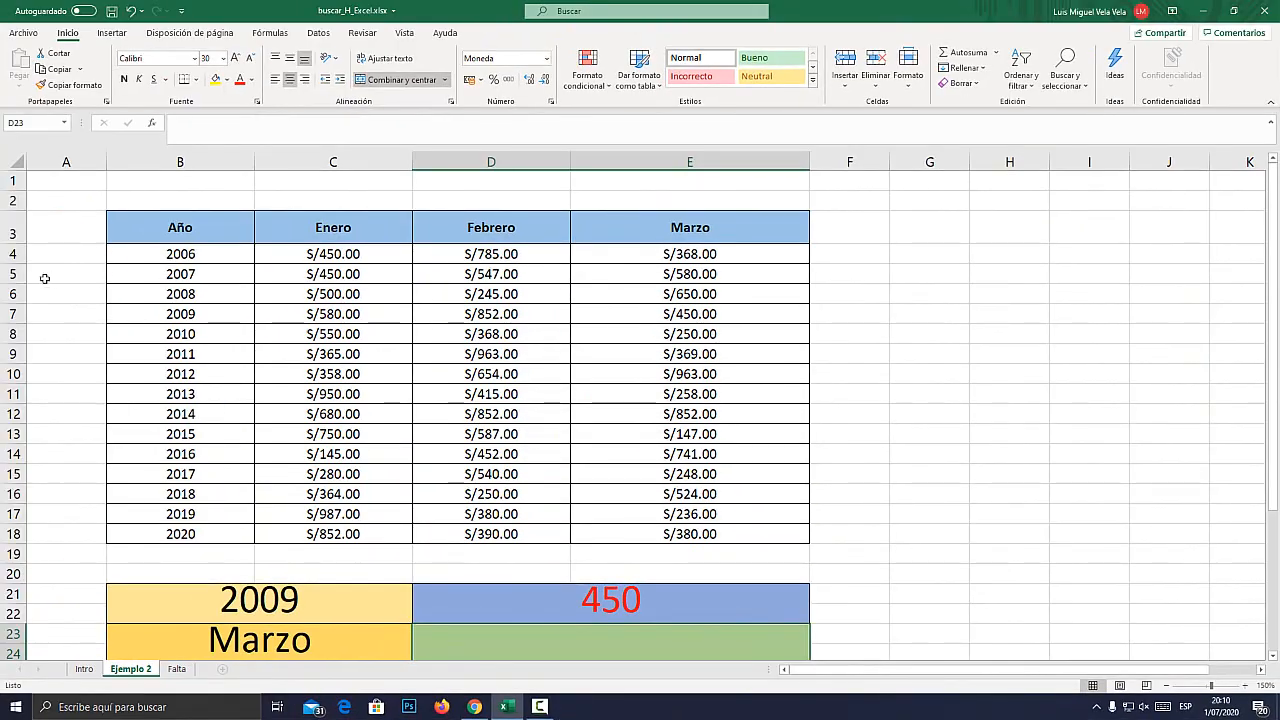
Examine rows 3 to 8 of the table one at a time as row index positions, returning to row 4.
click(10, 232)
key(super+plus)
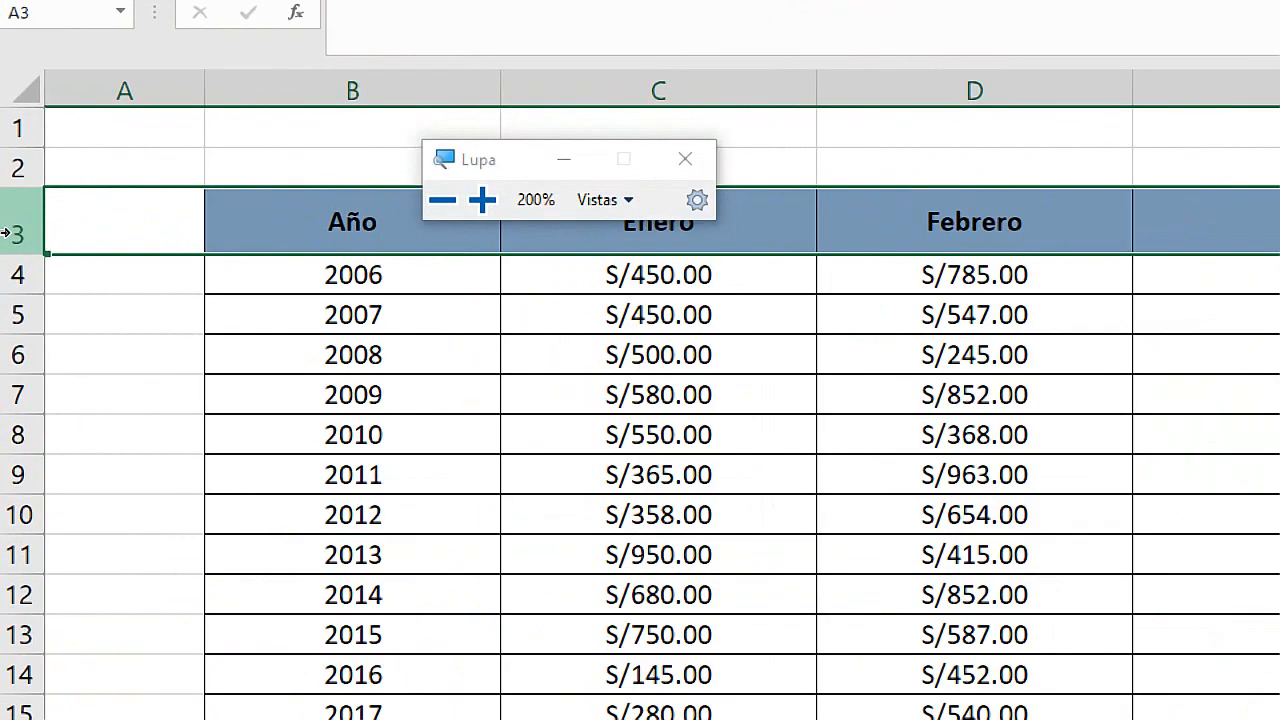
click(6, 270)
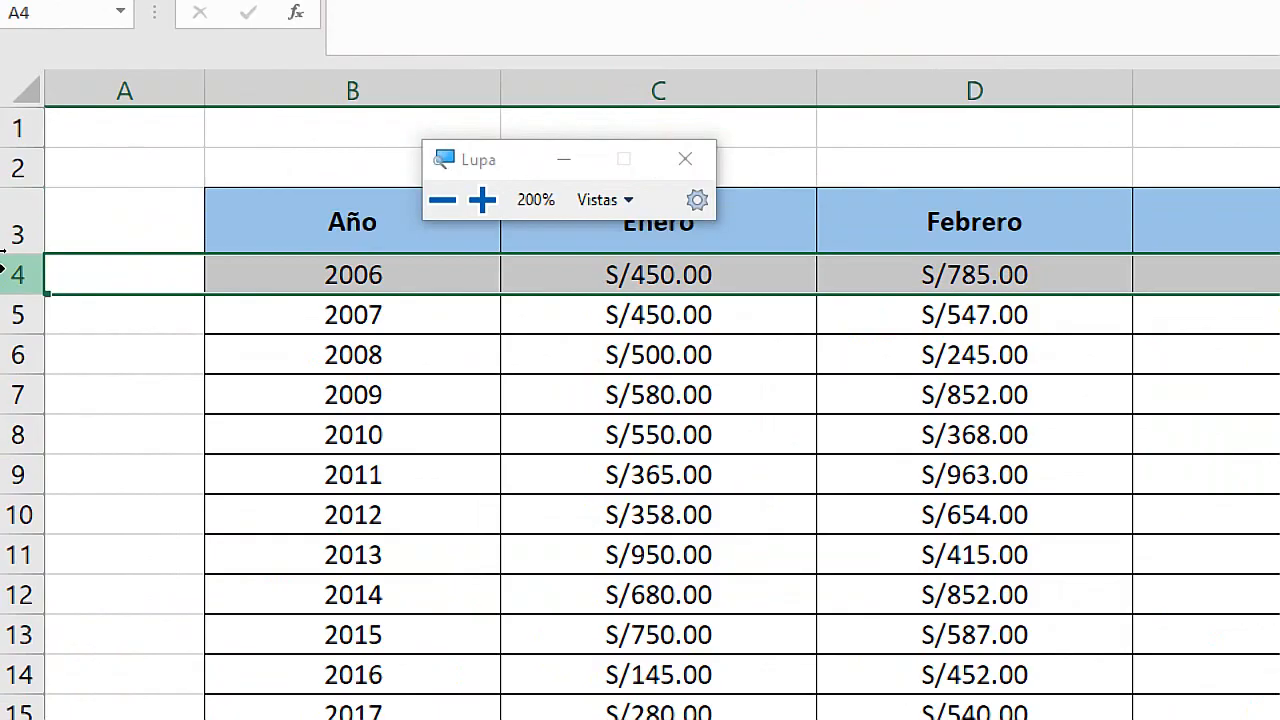
key(super+Escape)
click(6, 276)
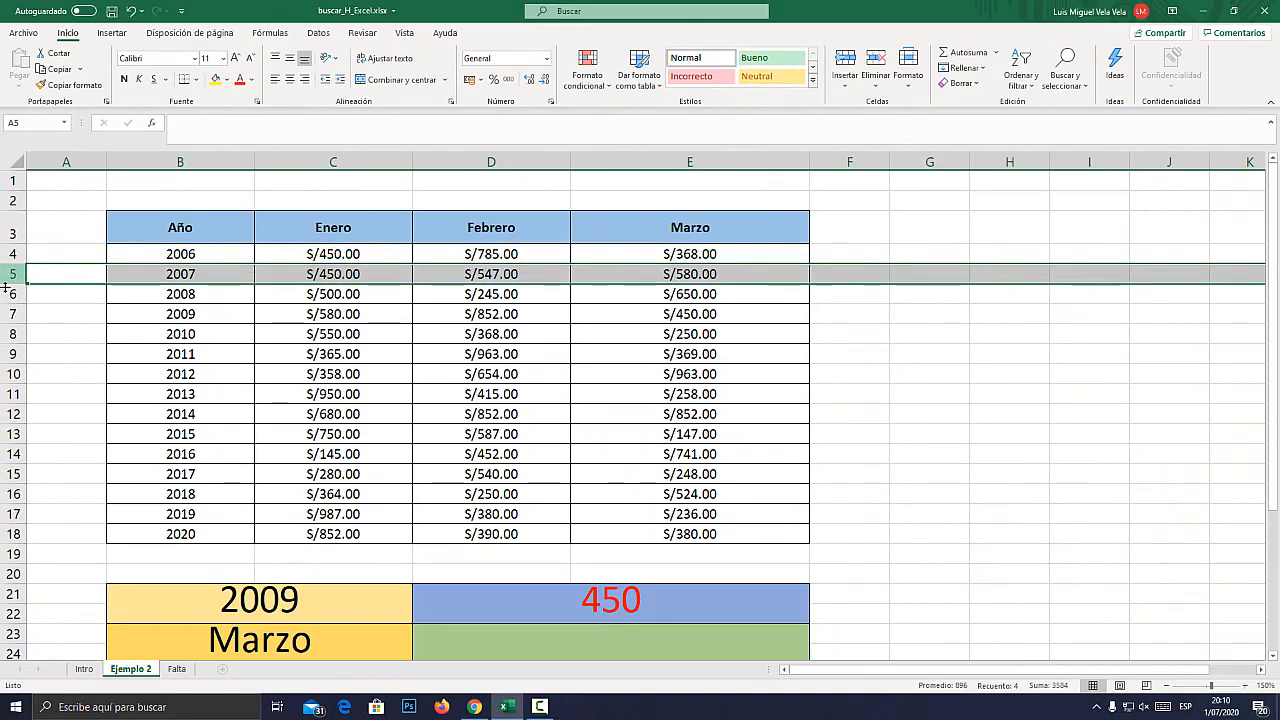
click(8, 294)
click(8, 314)
click(10, 334)
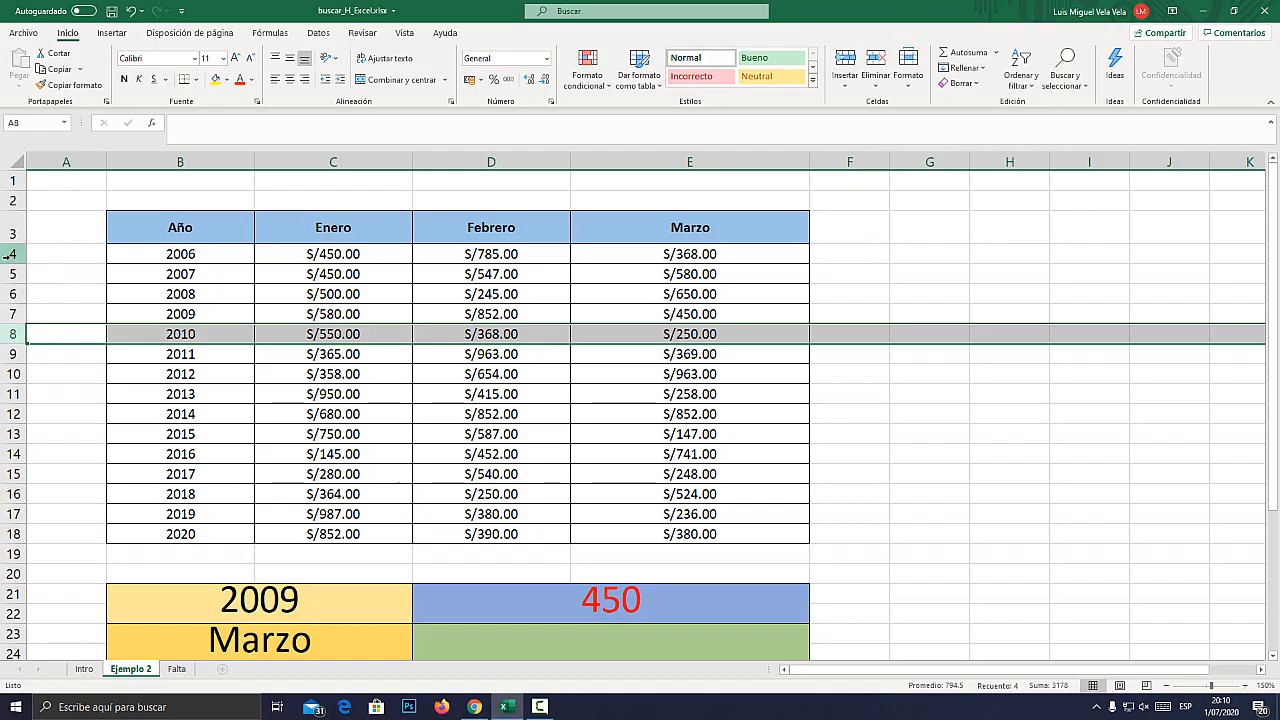
key(super+plus)
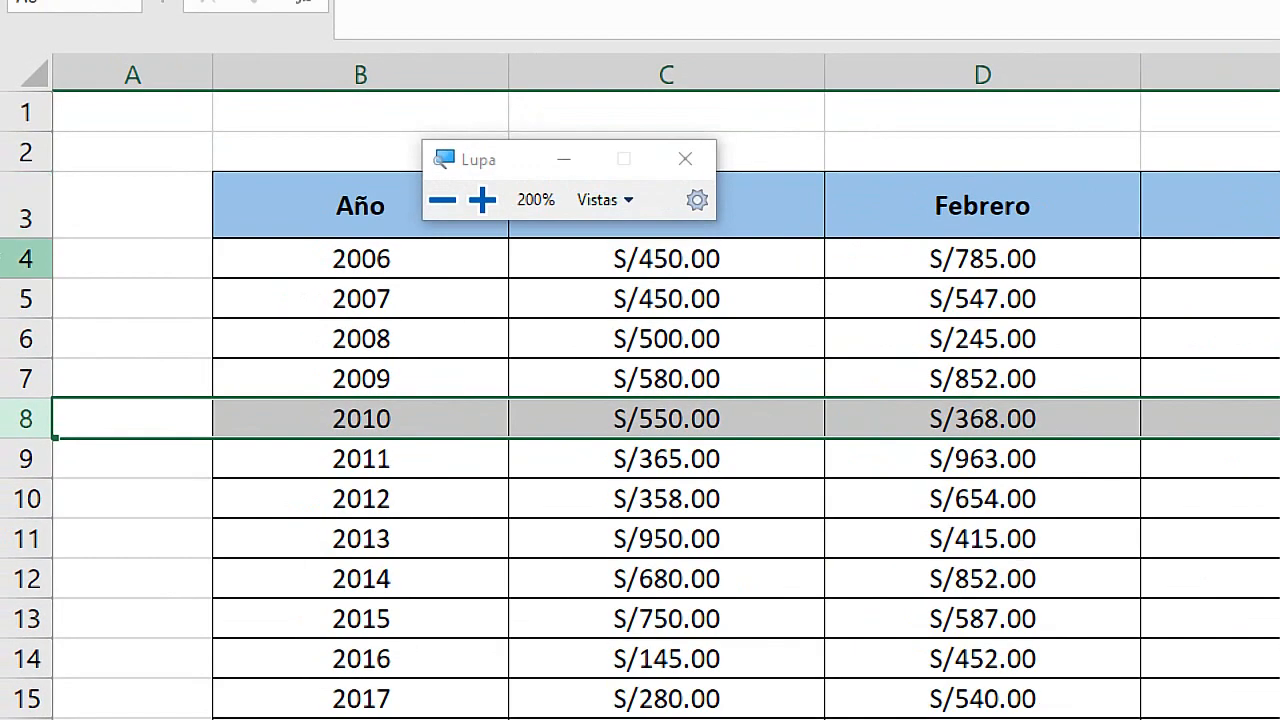
click(8, 254)
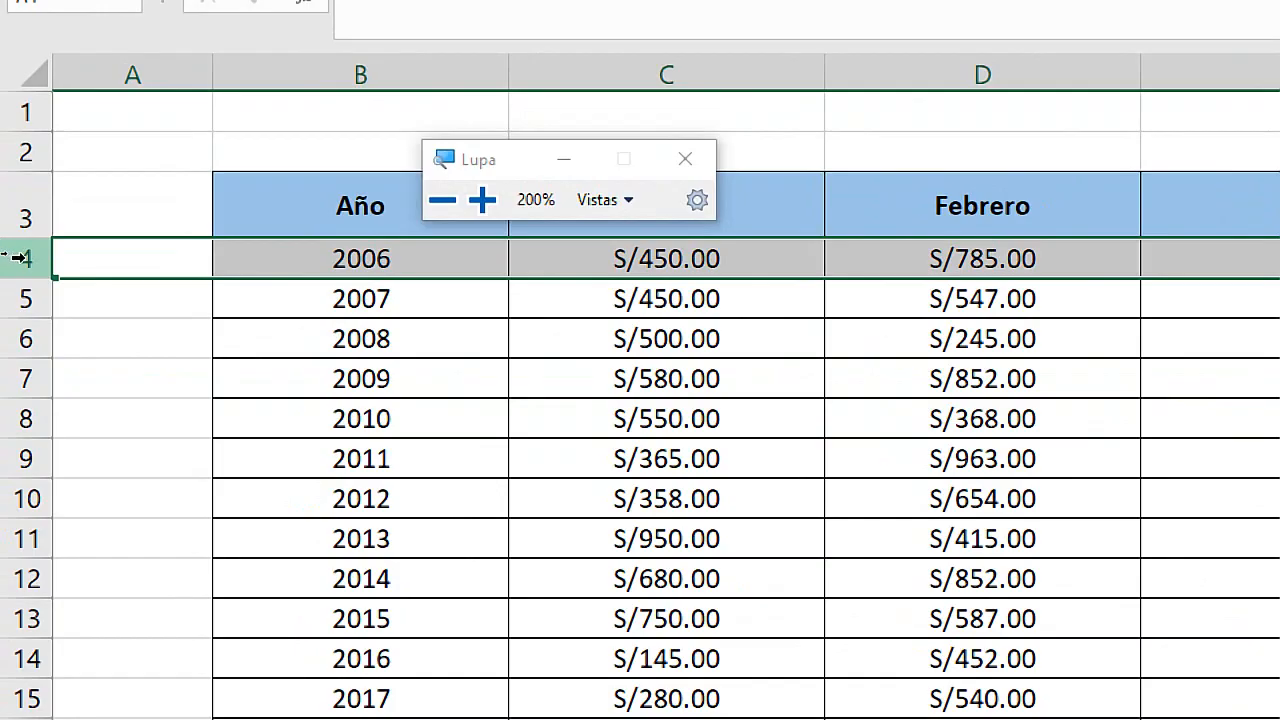
key(super+Escape)
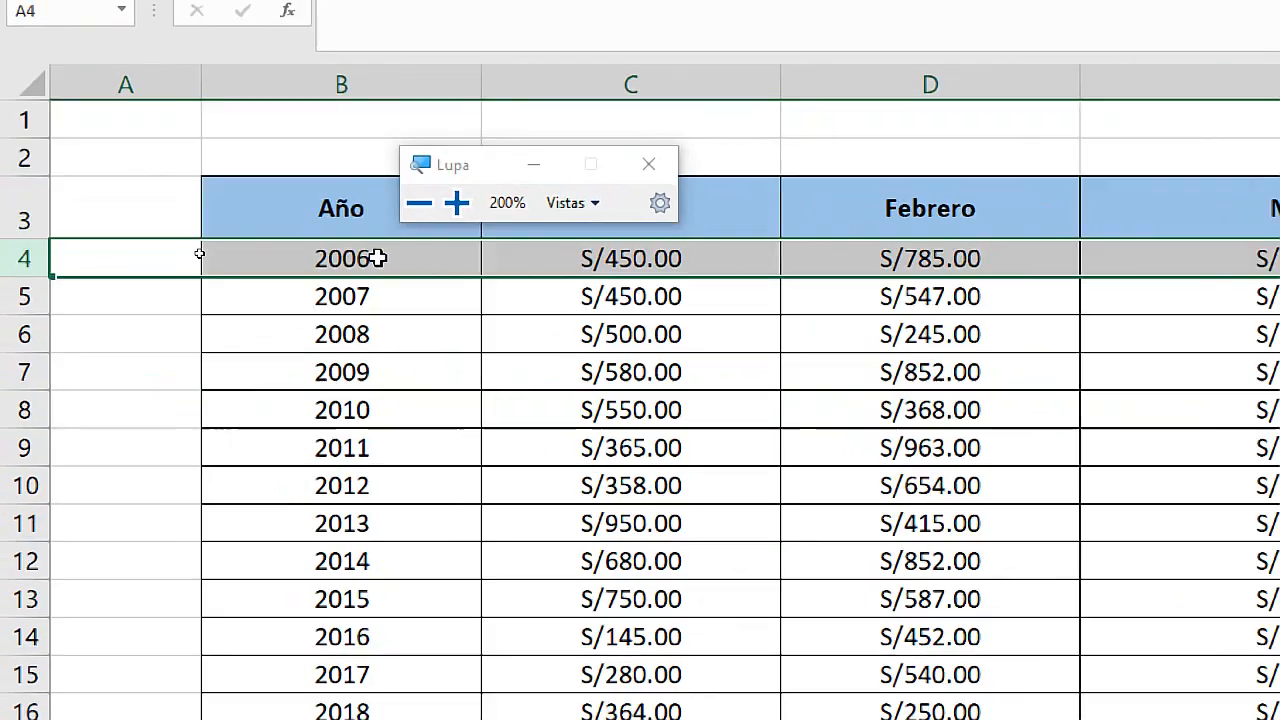
Start a BUSCARH formula in D23 with B23 as the lookup value and B3:E18 as the table range.
scroll(556, 552, down, 1)
click(529, 578)
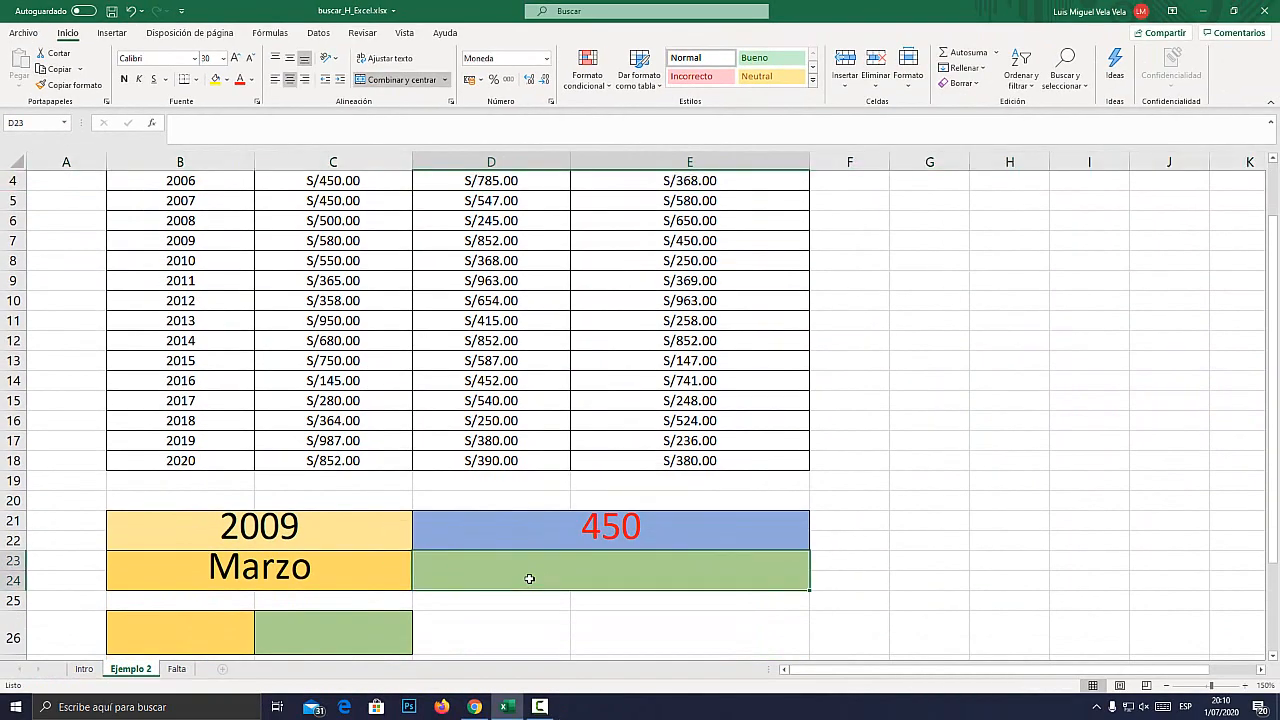
double_click(529, 578)
text(=BUSCAR)
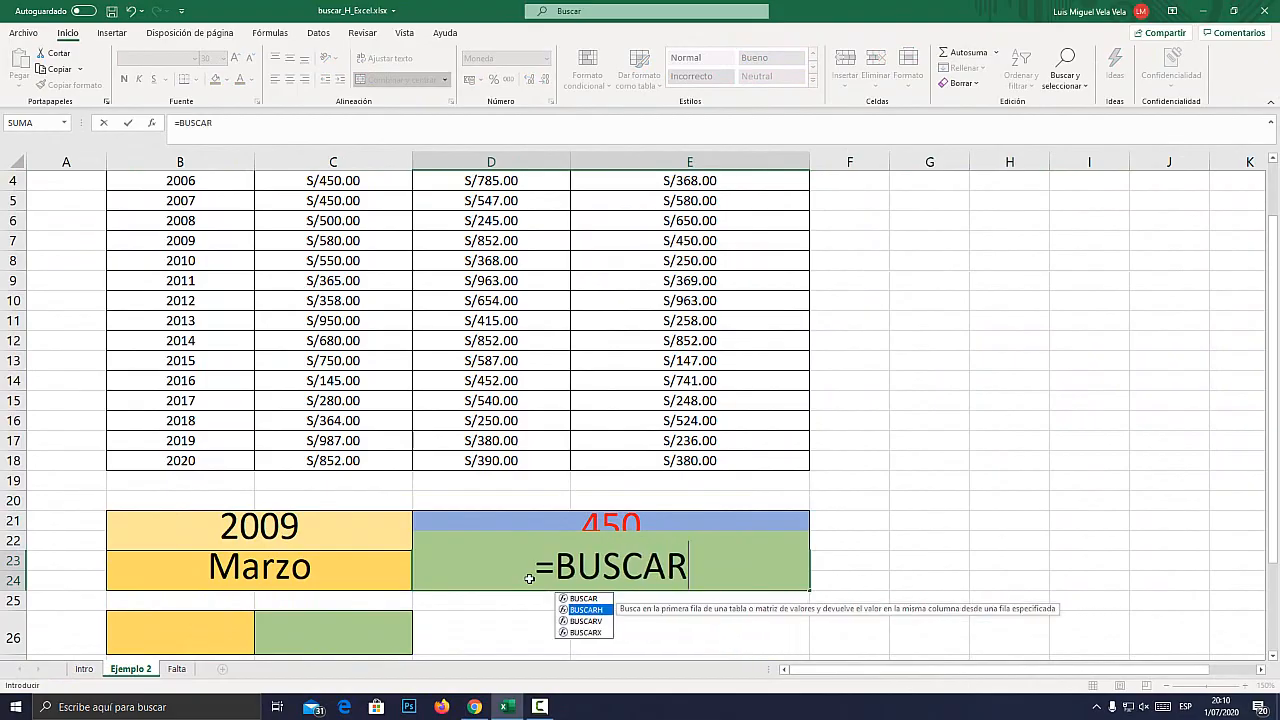
key(Tab)
click(269, 567)
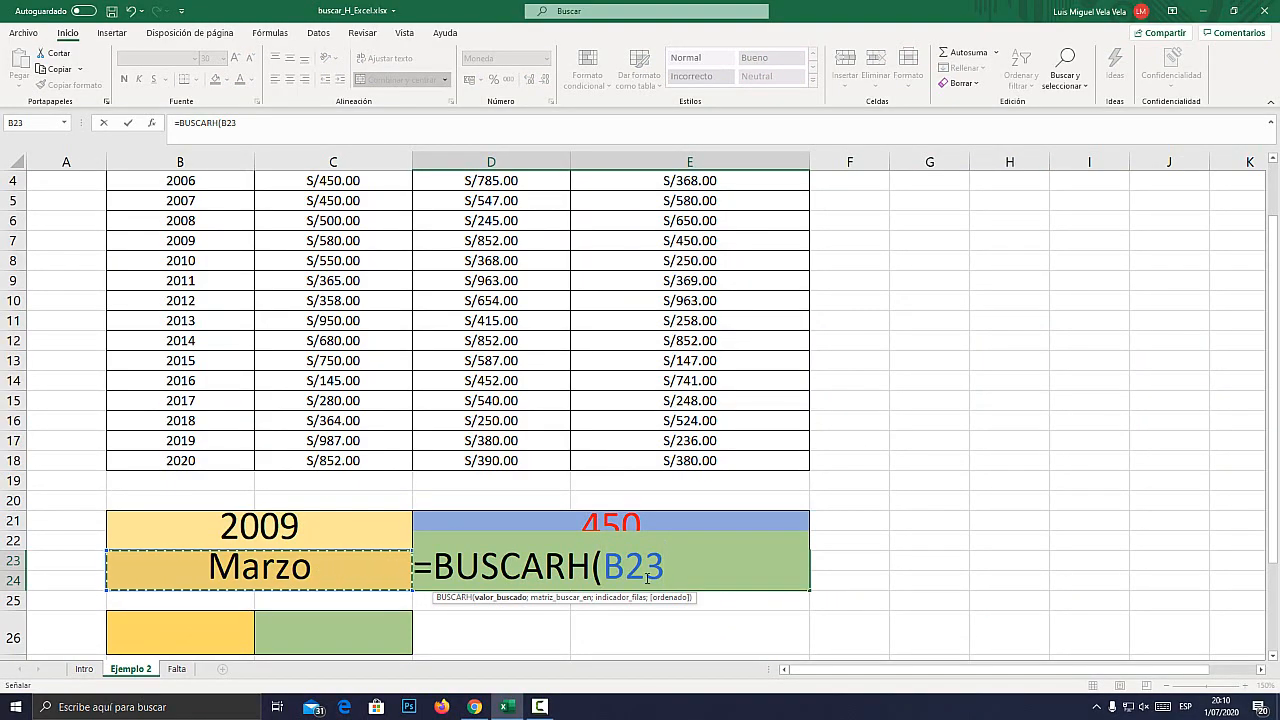
text(;)
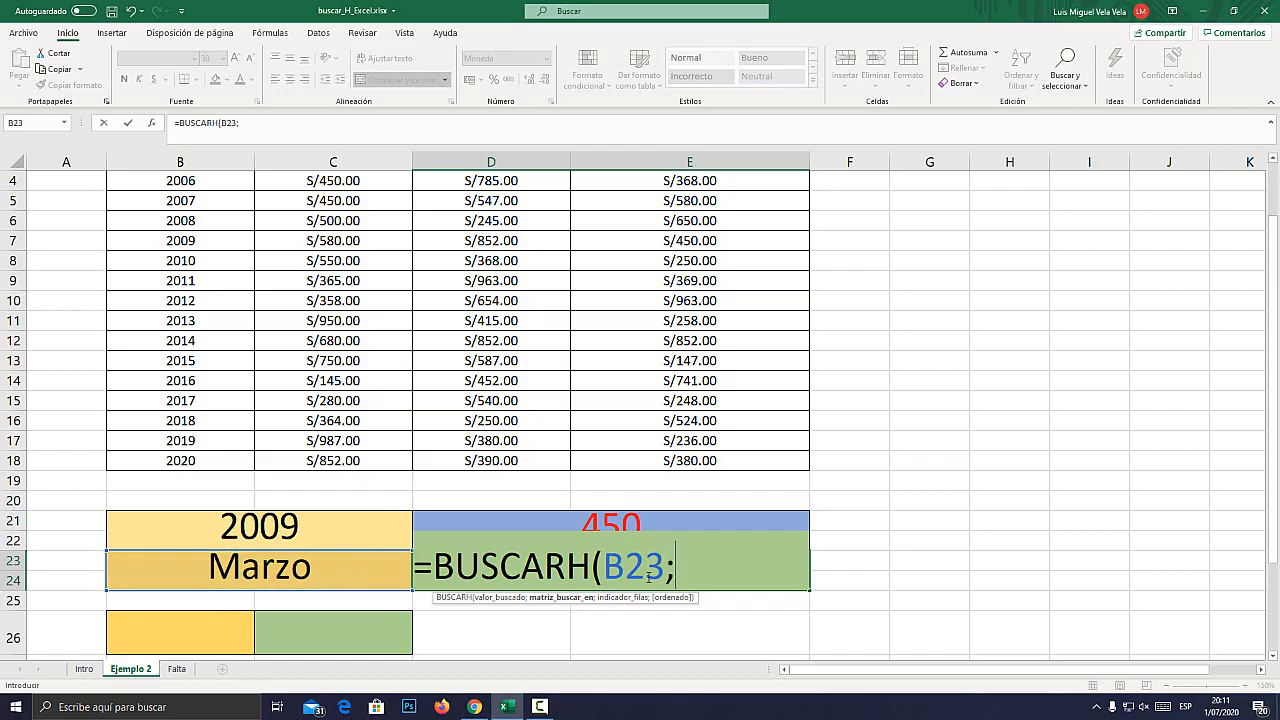
scroll(577, 570, up, 1)
drag(180, 230, 660, 536)
scroll(700, 506, down, 1)
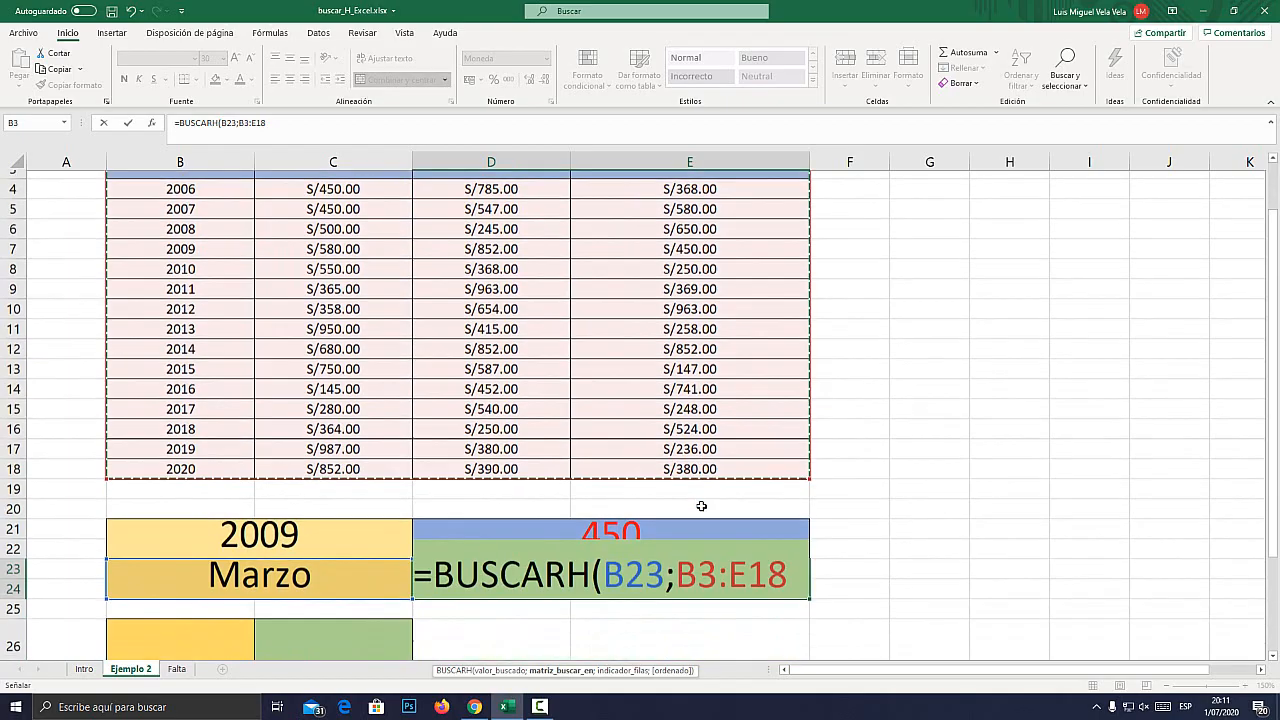
text(;)
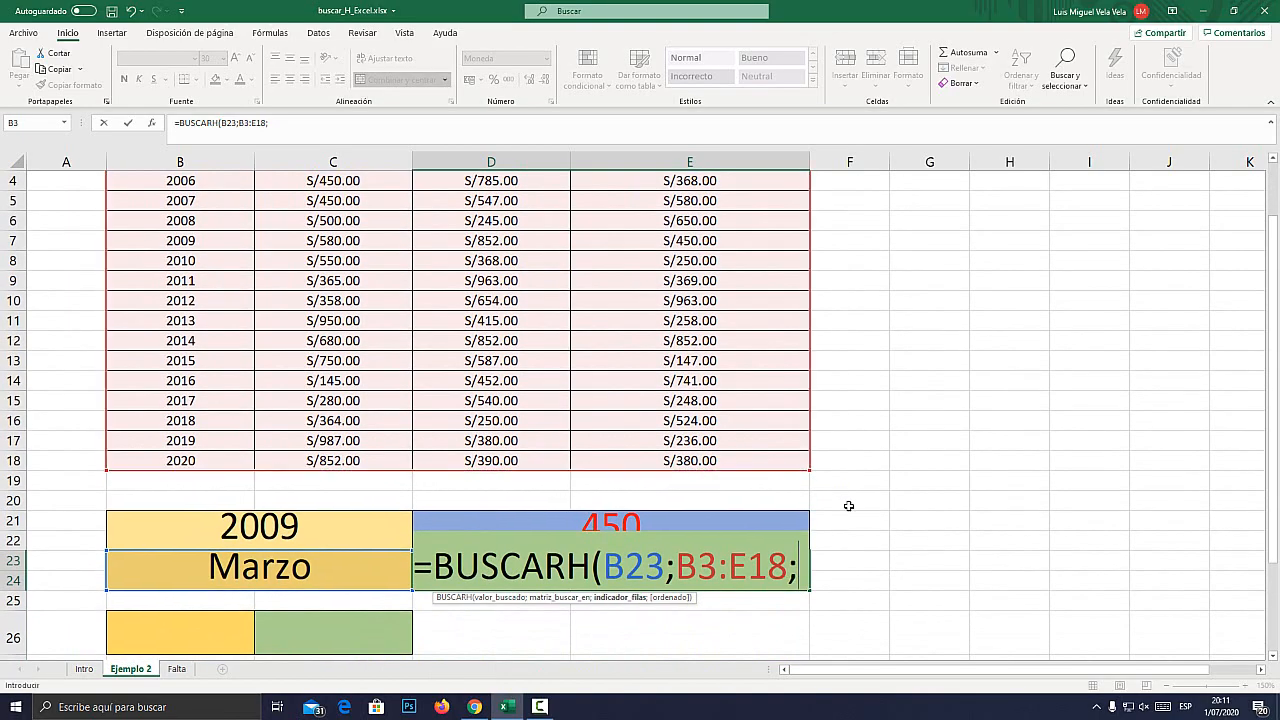
Complete the BUSCARH formula in D23 with row index 2 and FALSO for an exact match.
scroll(126, 429, up, 1)
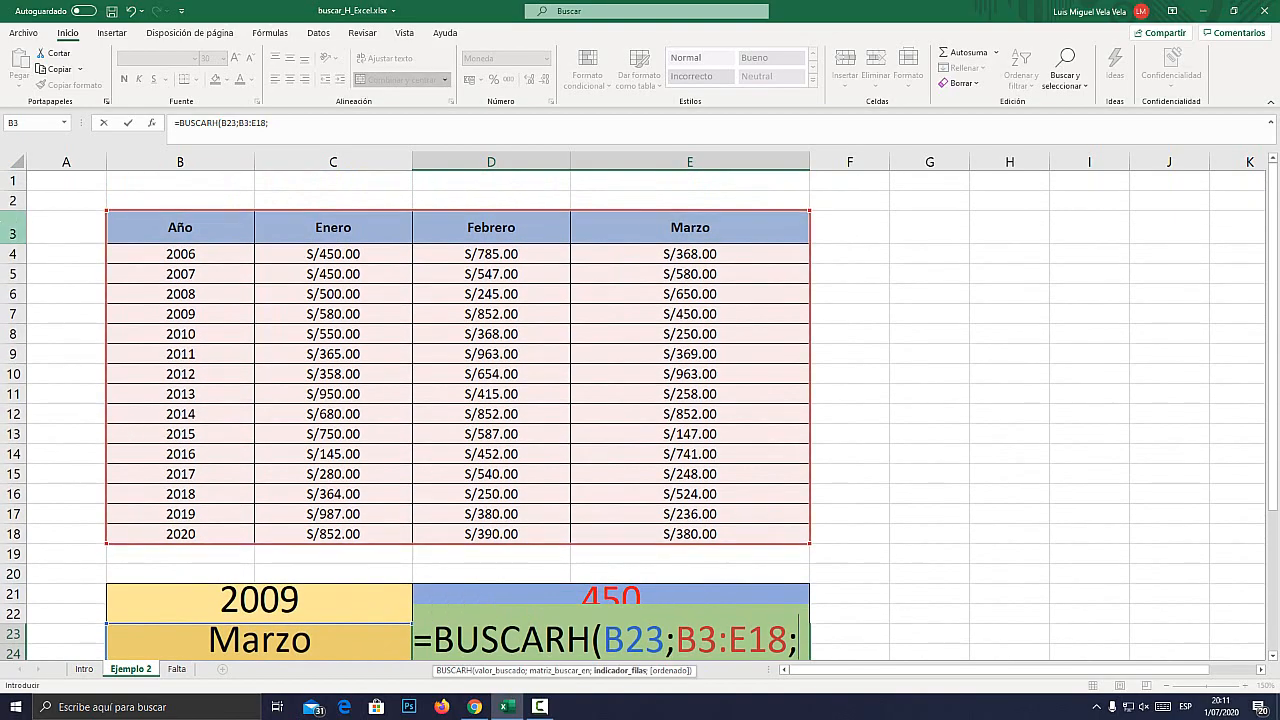
key(super+plus)
key(super+Escape)
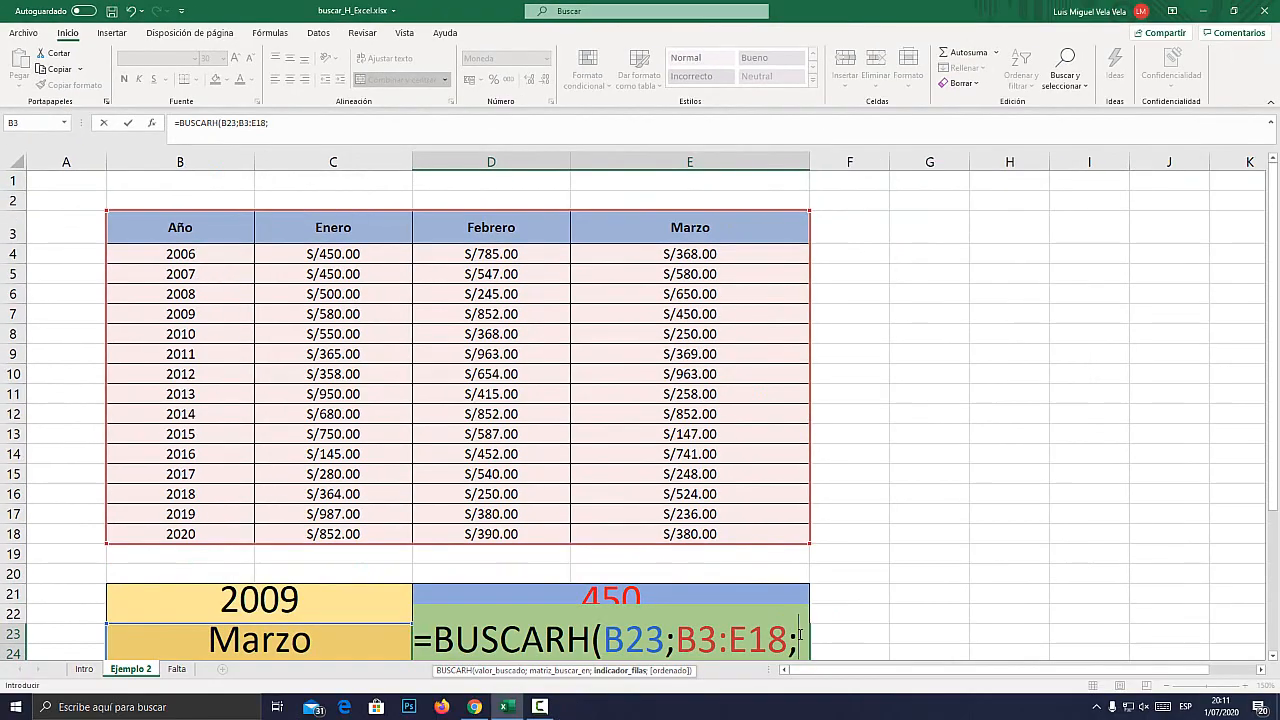
text(2)
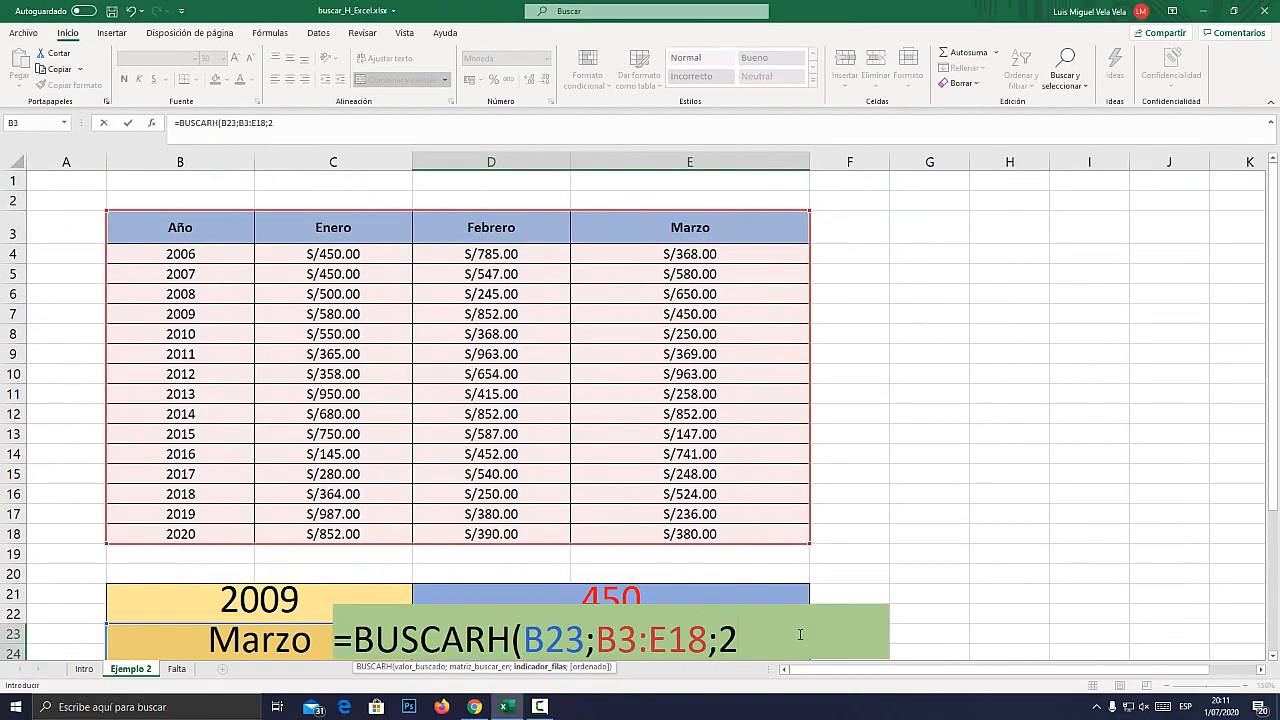
text(;)
key(Down)
key(Tab)
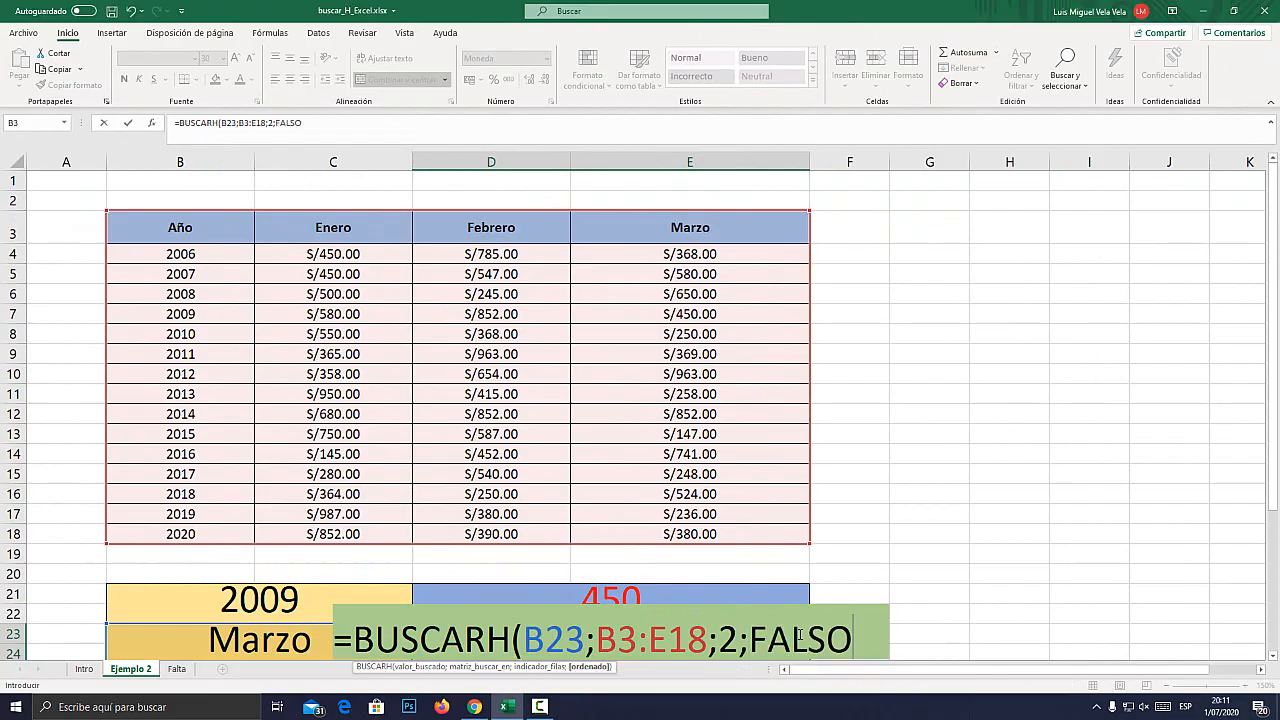
text())
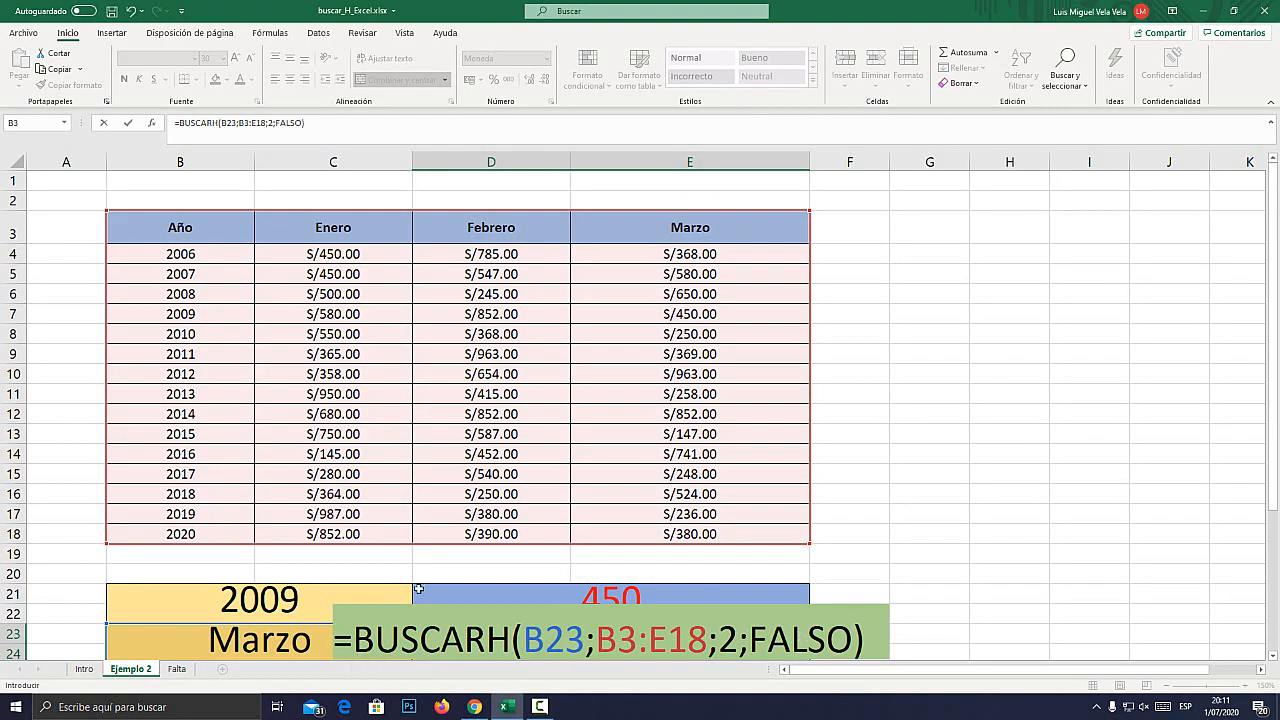
key(Return)
key(Up)
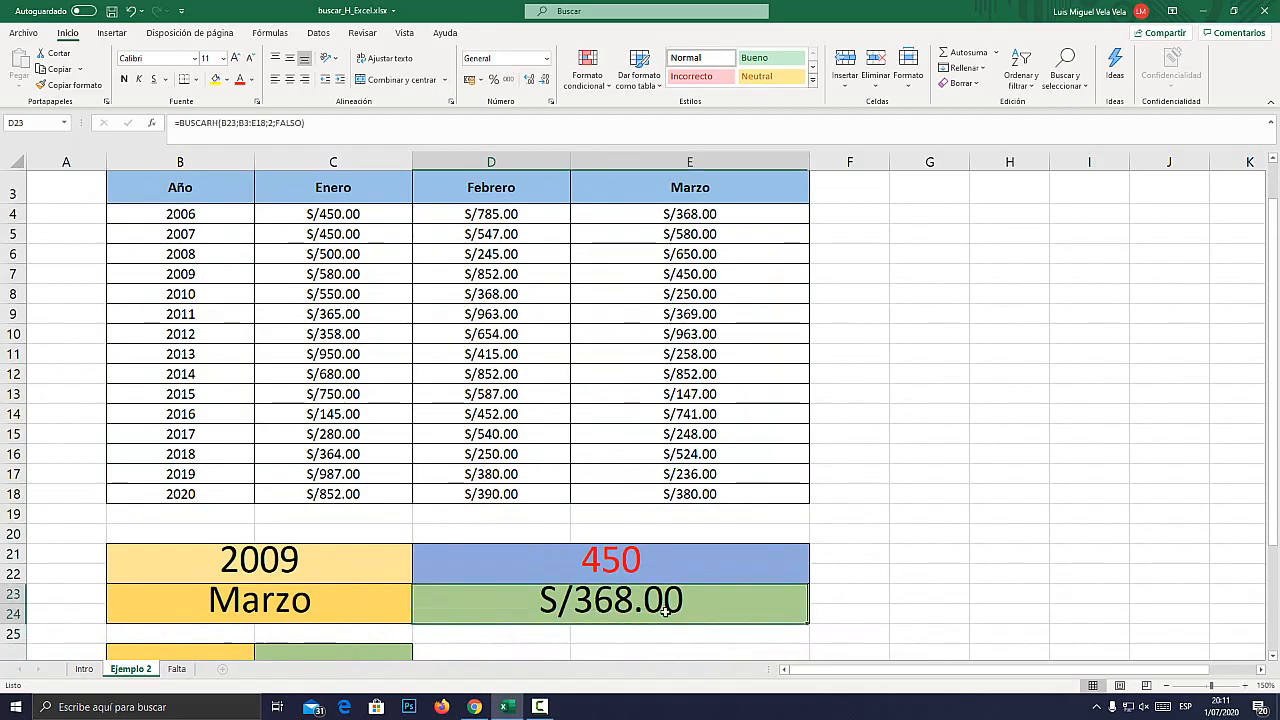
Examine under magnification how the month in B23 corresponds to the Marzo header and column E.
scroll(376, 472, up, 1)
click(654, 220)
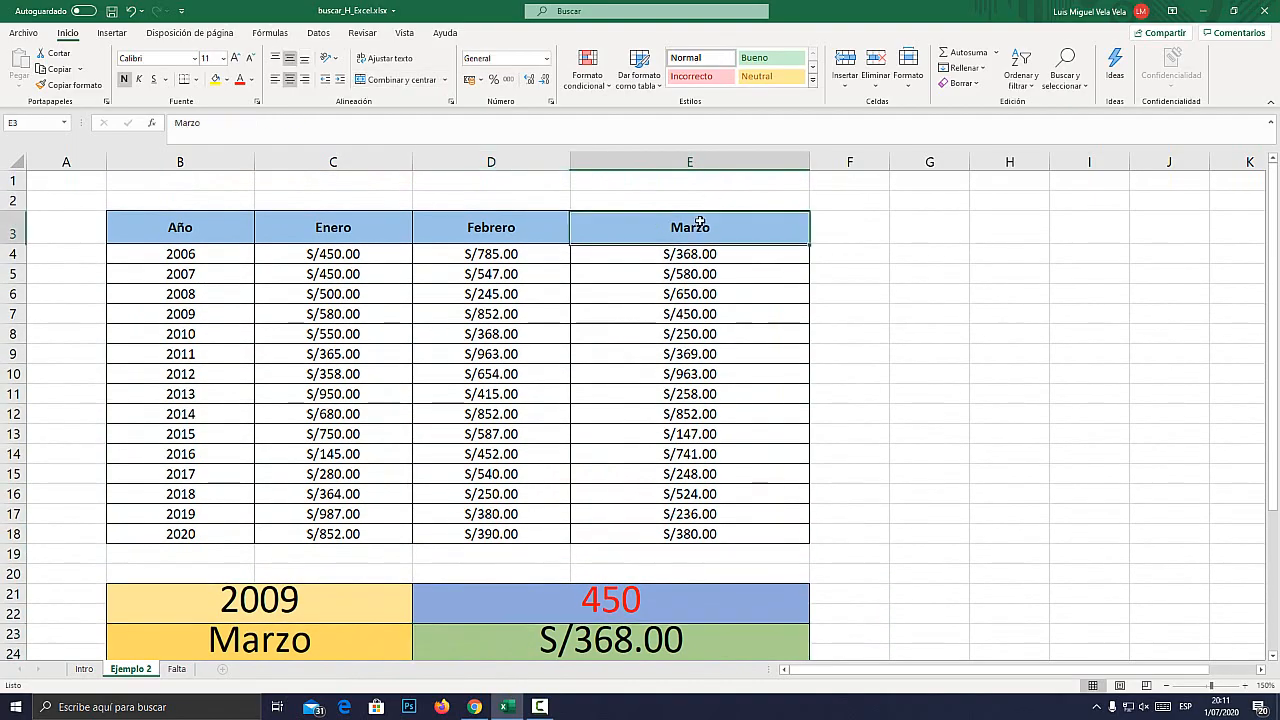
key(super+plus)
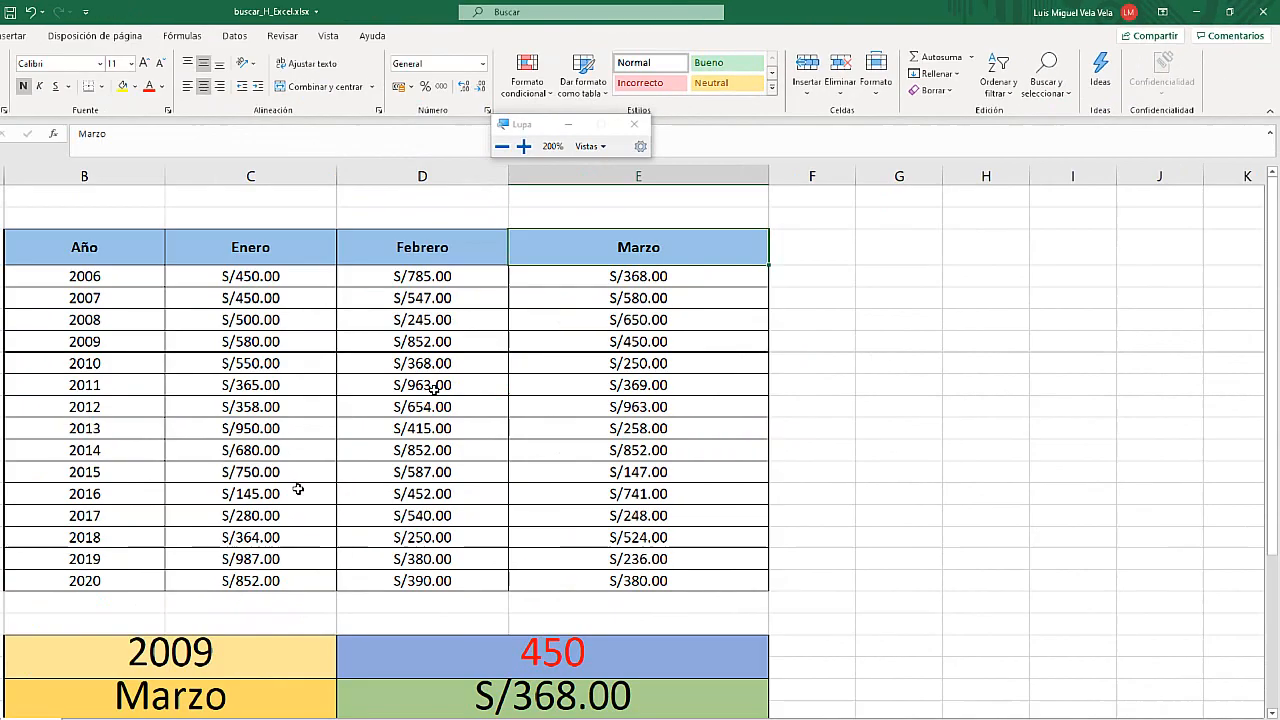
key(super+Escape)
click(249, 644)
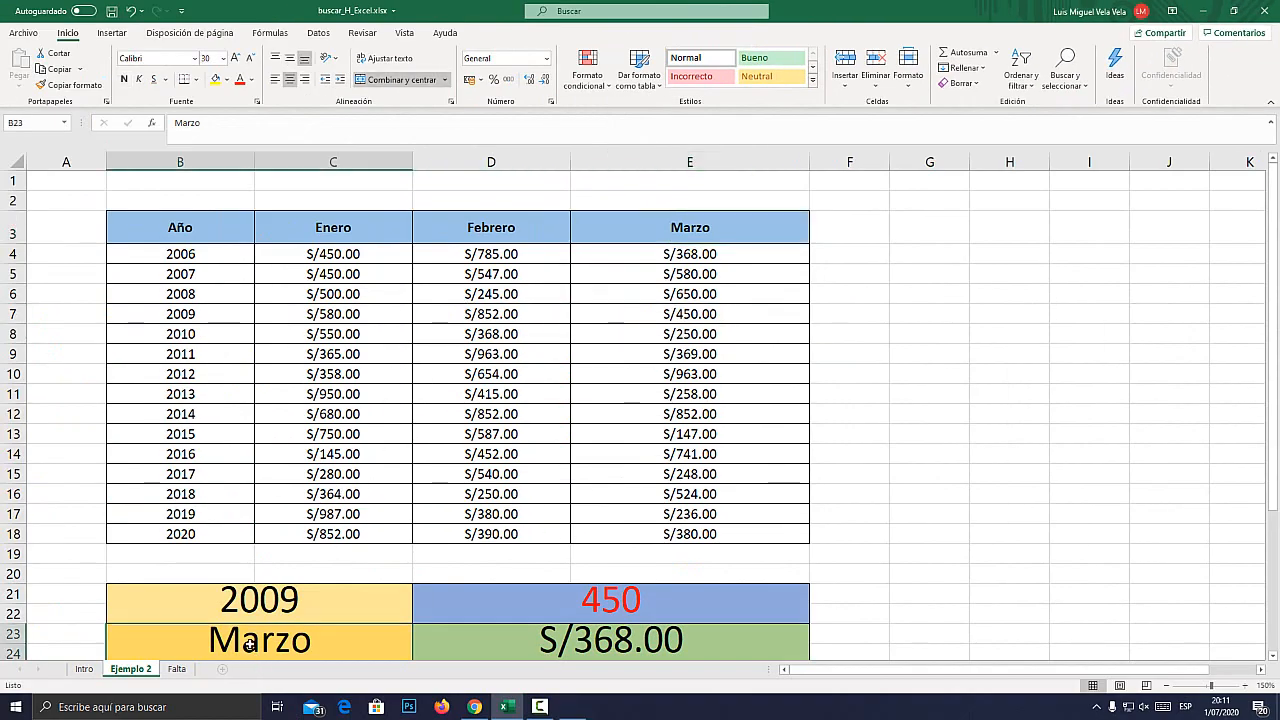
key(super+plus)
key(super+Escape)
click(695, 161)
key(super+plus)
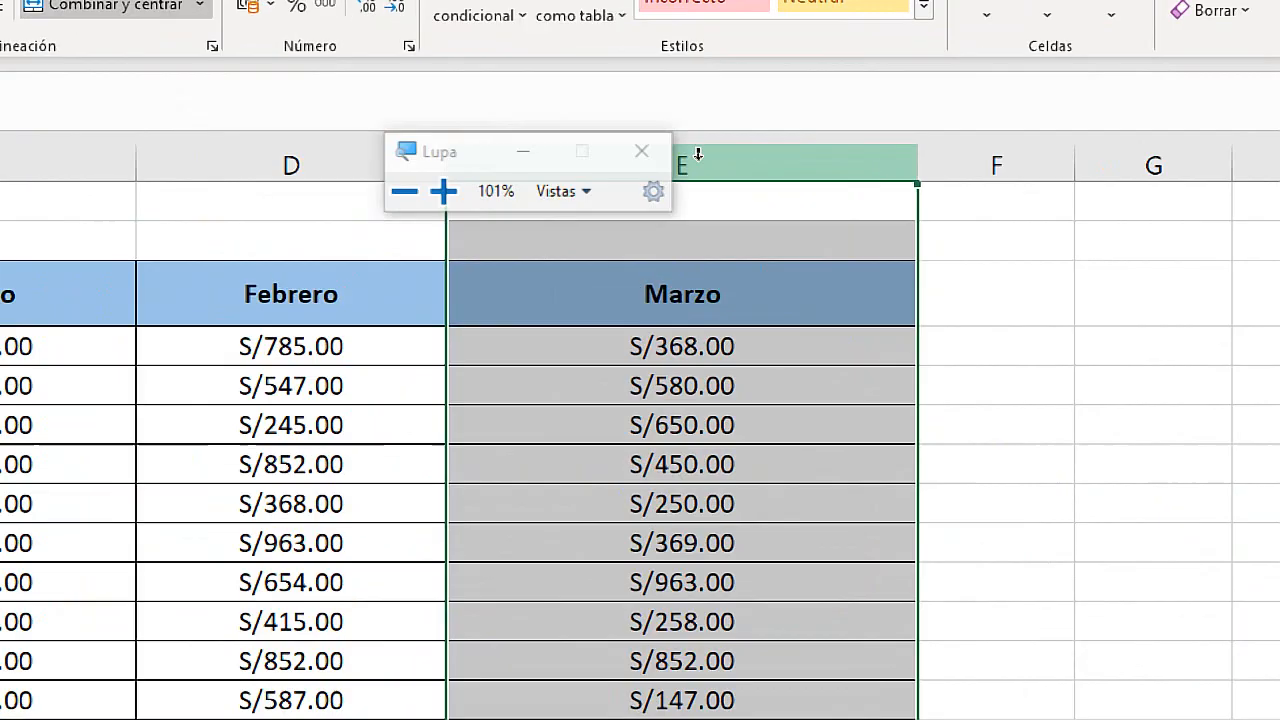
key(super+Escape)
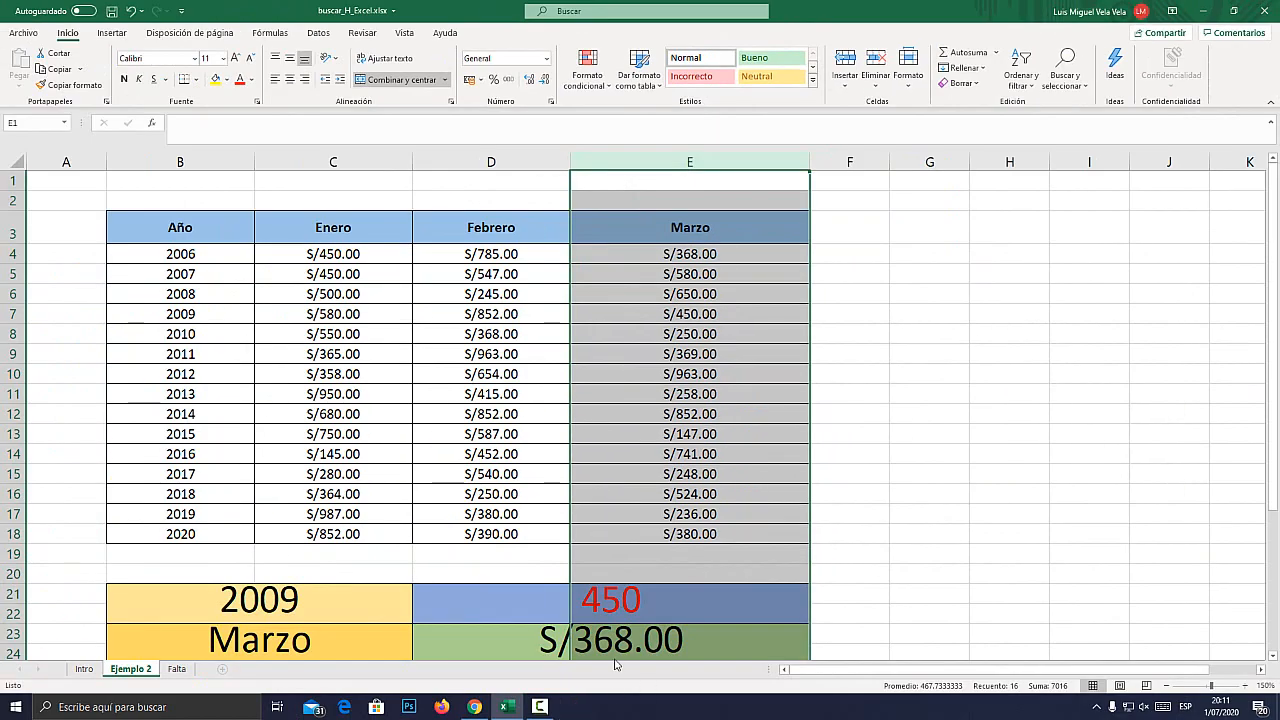
Examine the row index argument in the D23 formula and the matching 2006 row in the Marzo column under magnification.
double_click(487, 637)
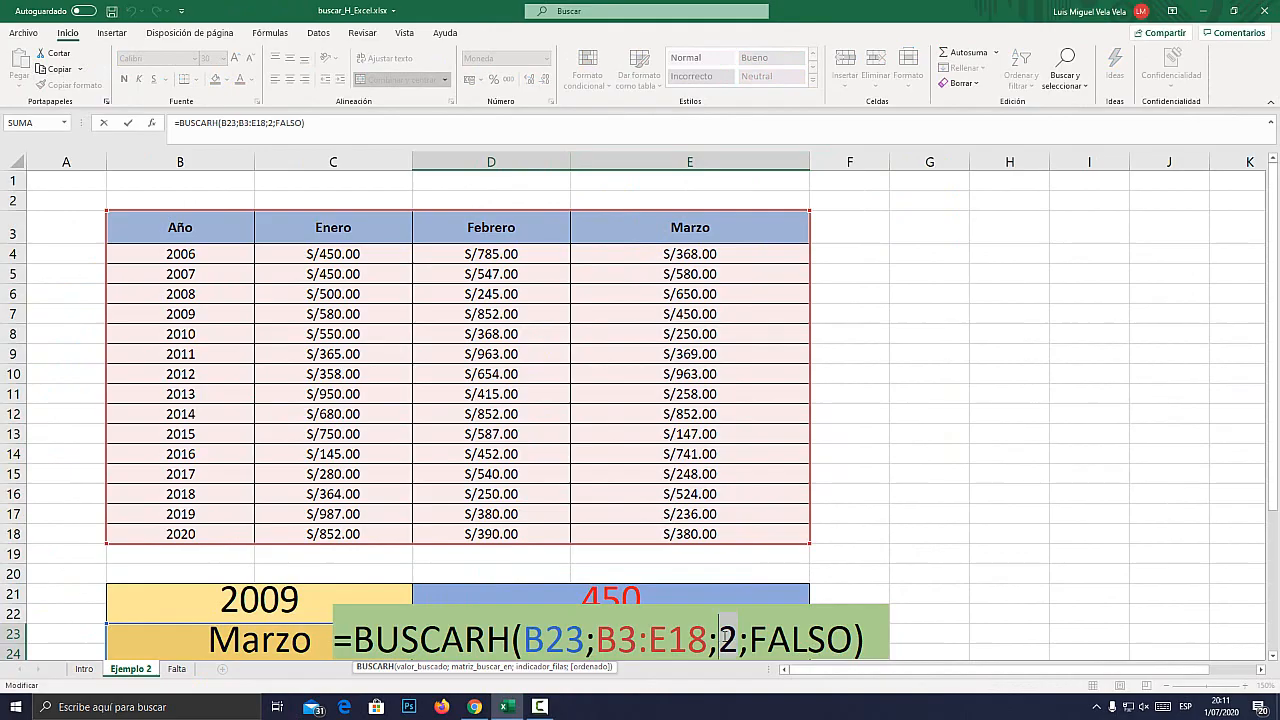
key(super+plus)
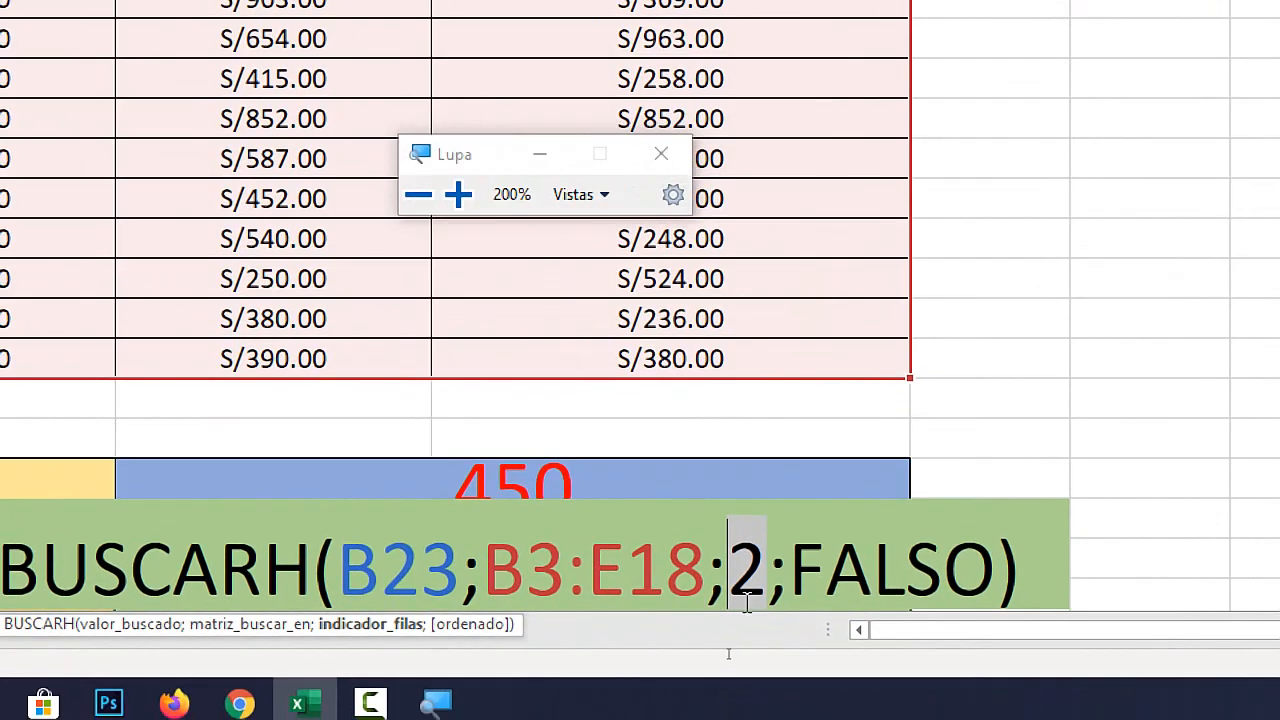
key(super+Escape)
key(Escape)
click(8, 254)
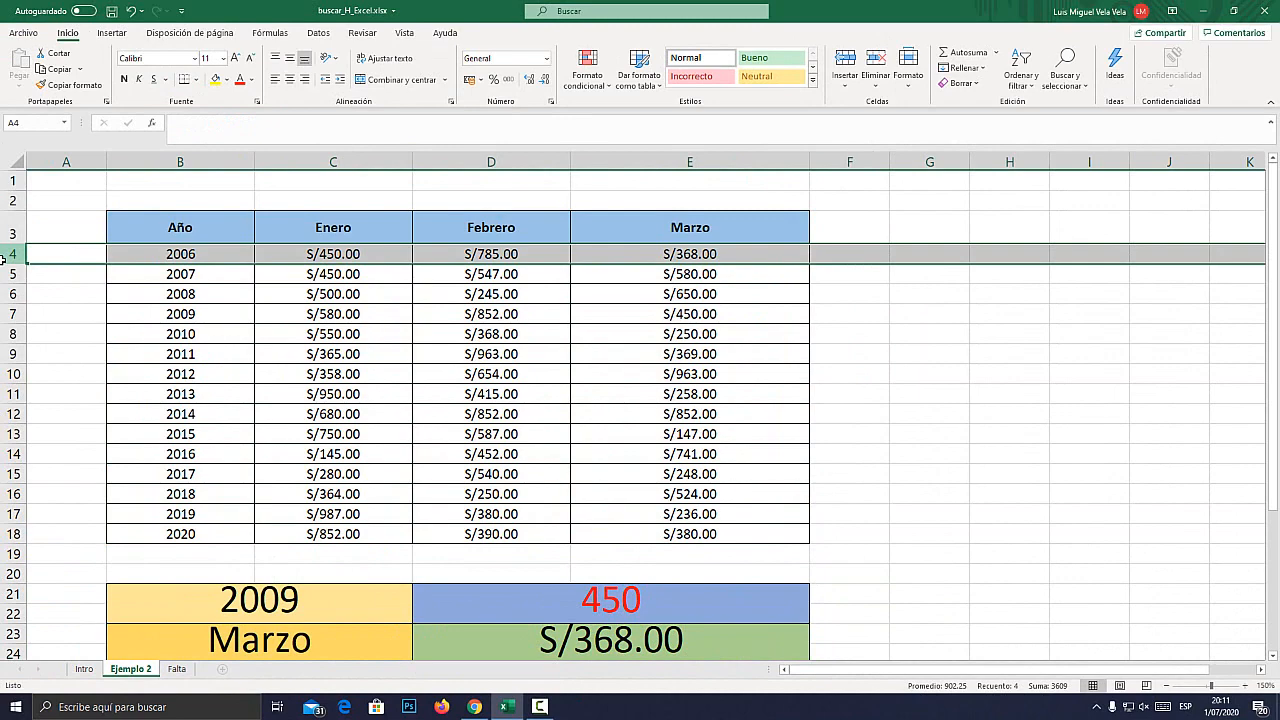
key(super+plus)
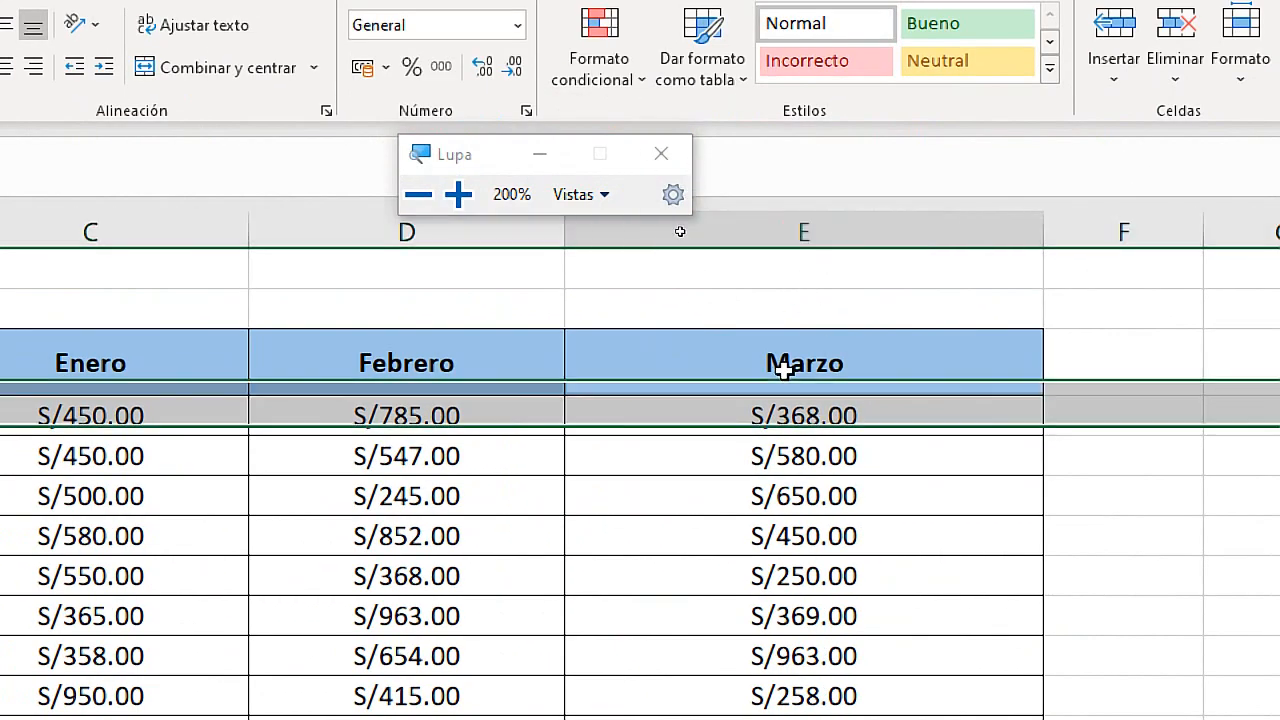
click(780, 363)
click(789, 417)
key(super+Escape)
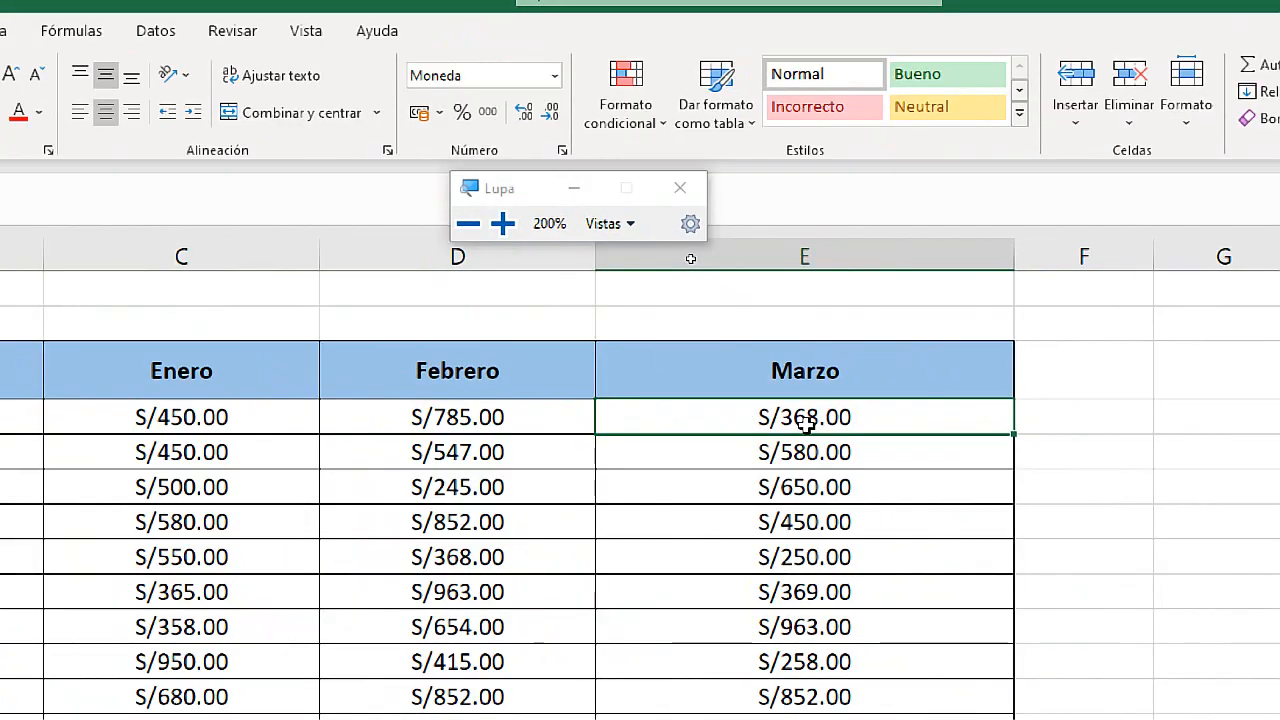
Replace the month in B23 with fEBRERO and check the 2006 value in the Febrero column.
double_click(280, 643)
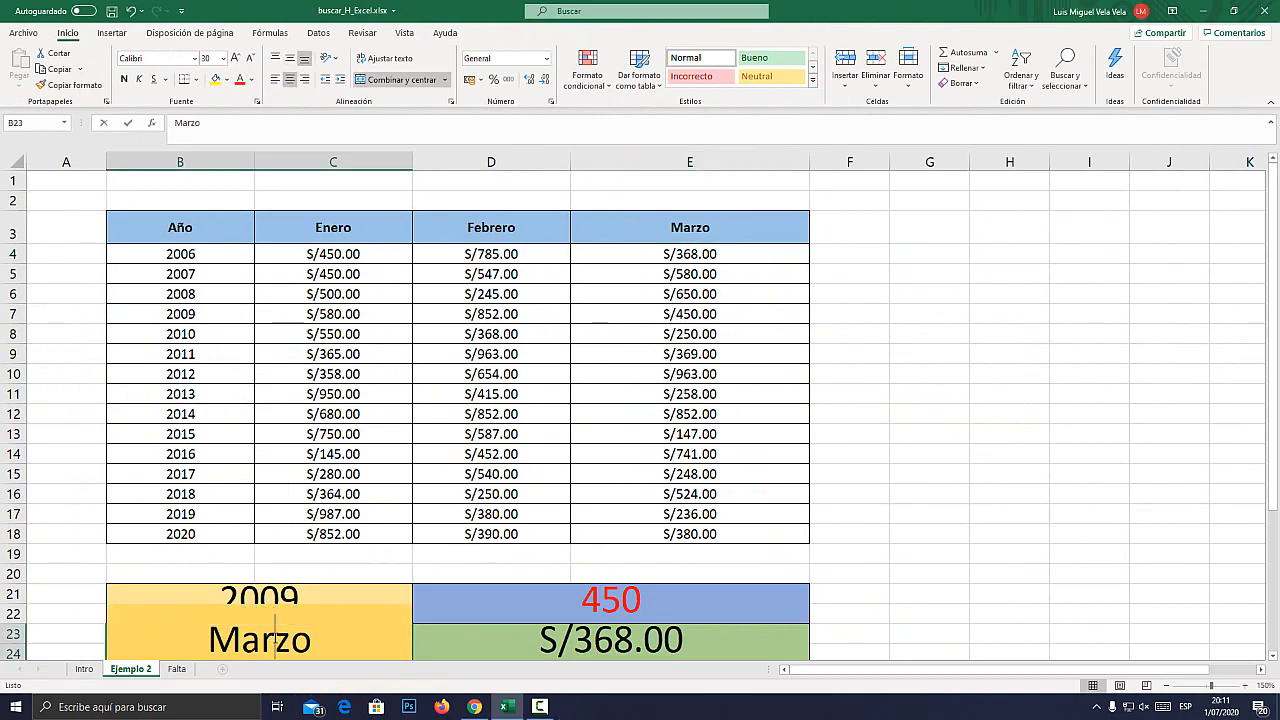
scroll(294, 626, down, 1)
scroll(328, 568, up, 1)
scroll(328, 568, up, 1)
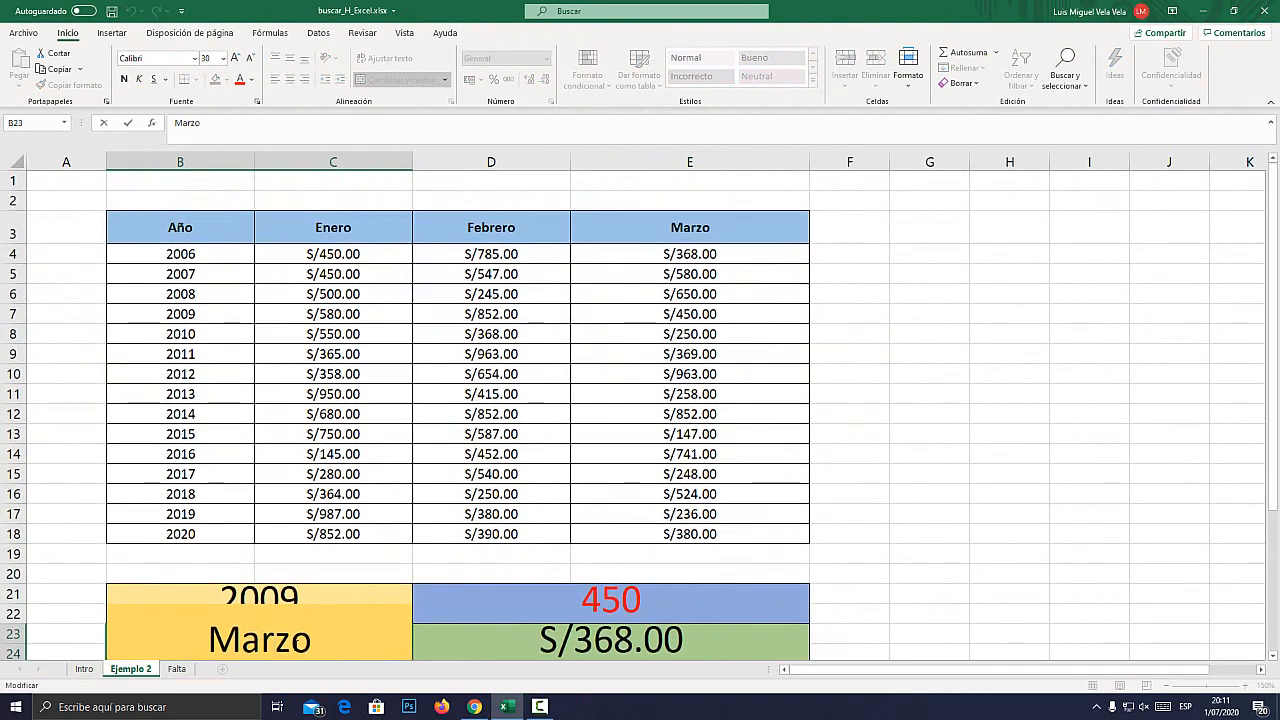
double_click(143, 639)
text(fEBRERO)
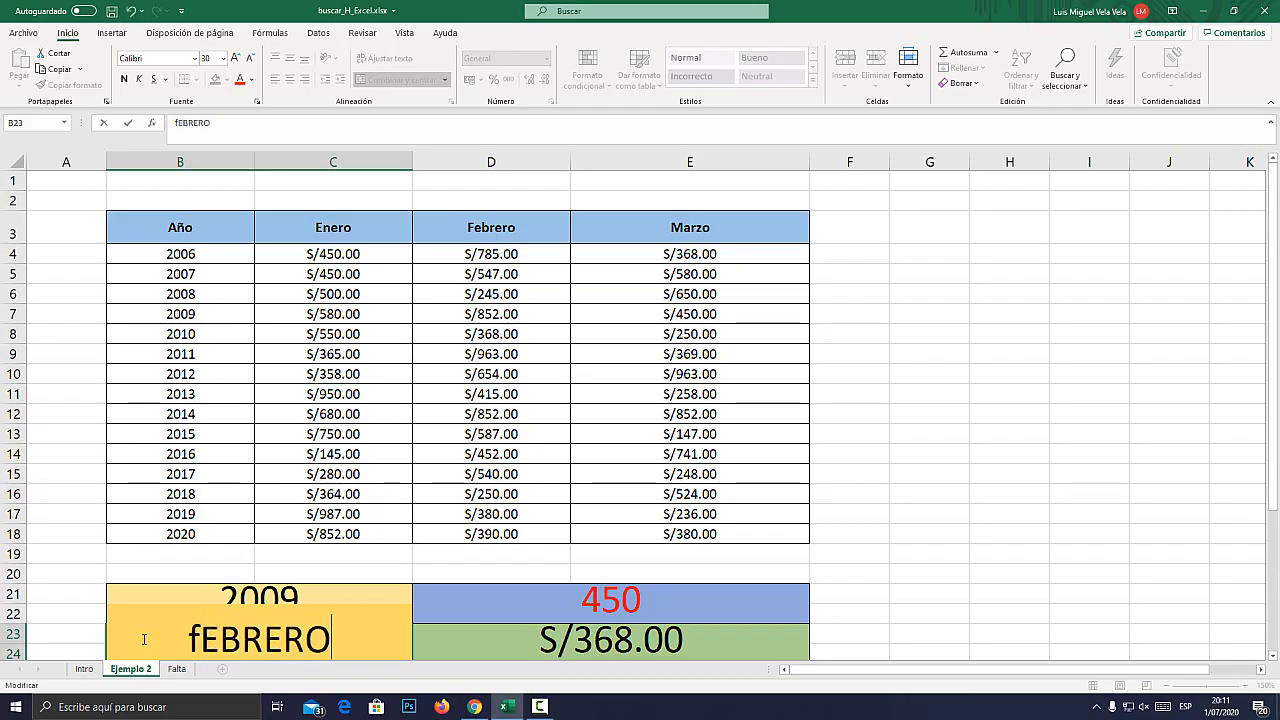
key(Return)
click(489, 217)
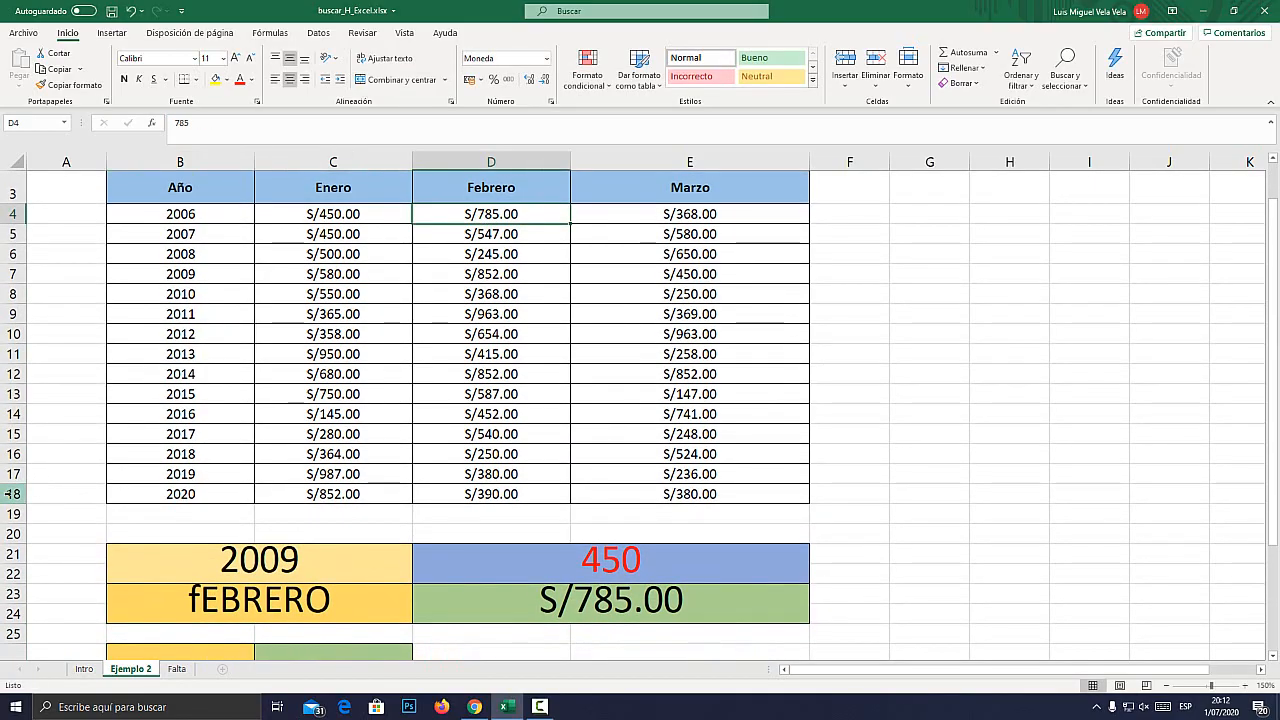
Set the row index of the BUSCARH formula in D23 to 16, for the table's 2020 row.
click(12, 434)
click(10, 494)
key(super+plus)
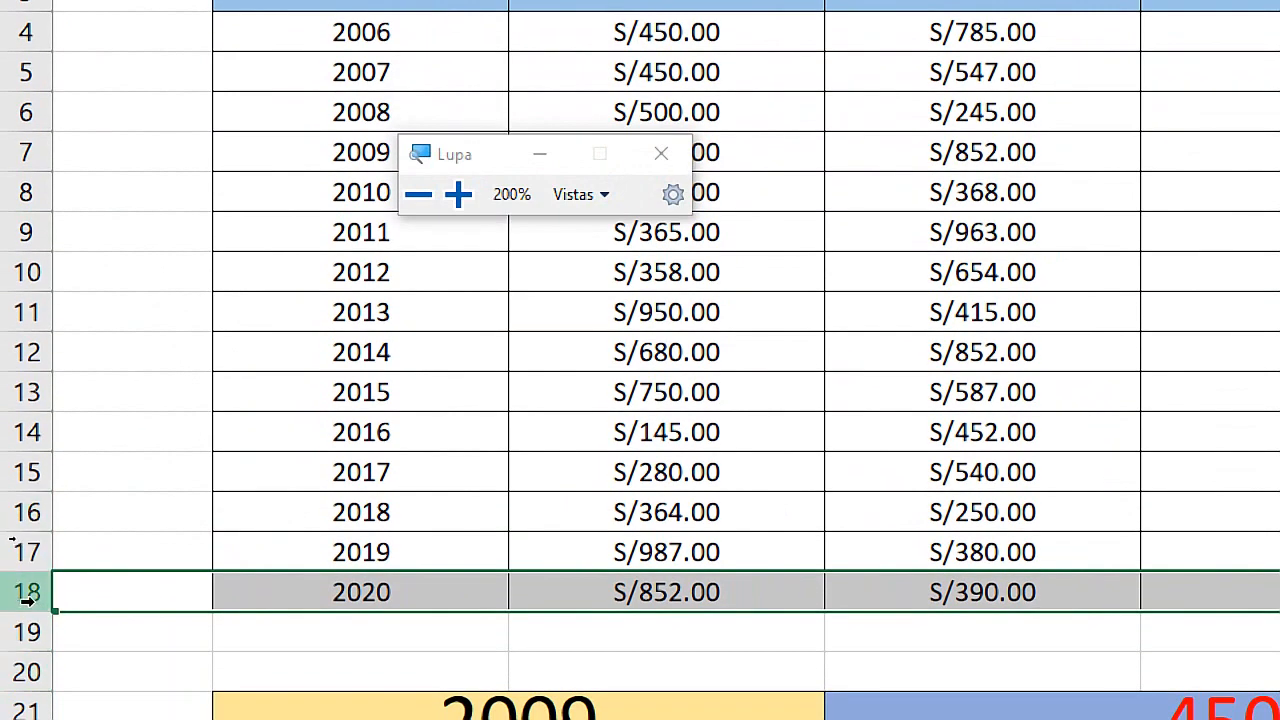
key(super+Escape)
scroll(608, 588, down, 1)
double_click(640, 567)
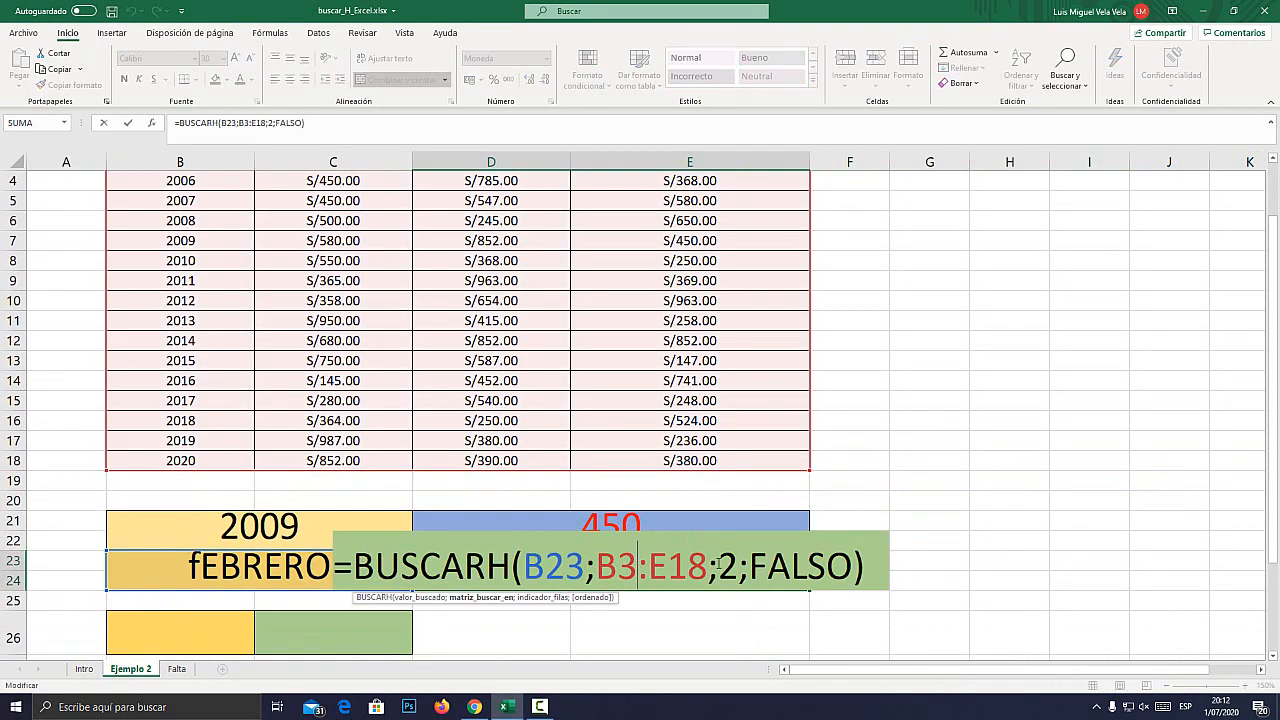
double_click(727, 567)
key(super+plus)
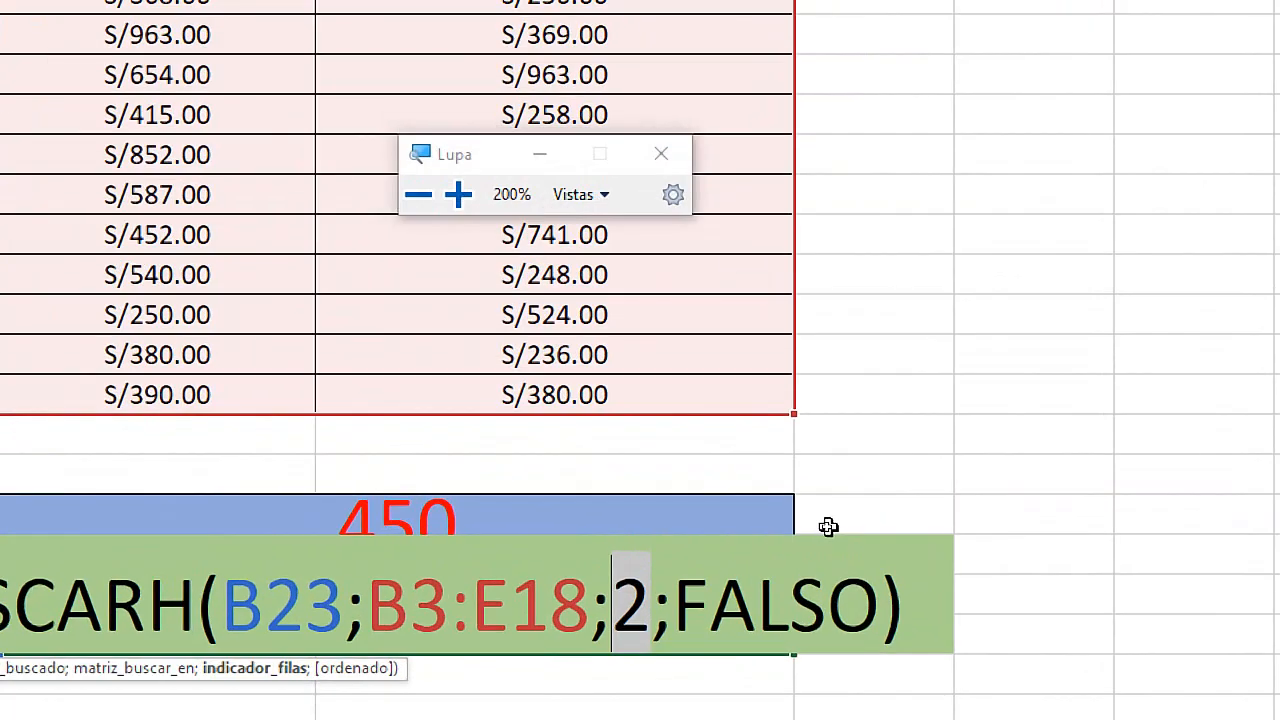
text(16)
key(super+Escape)
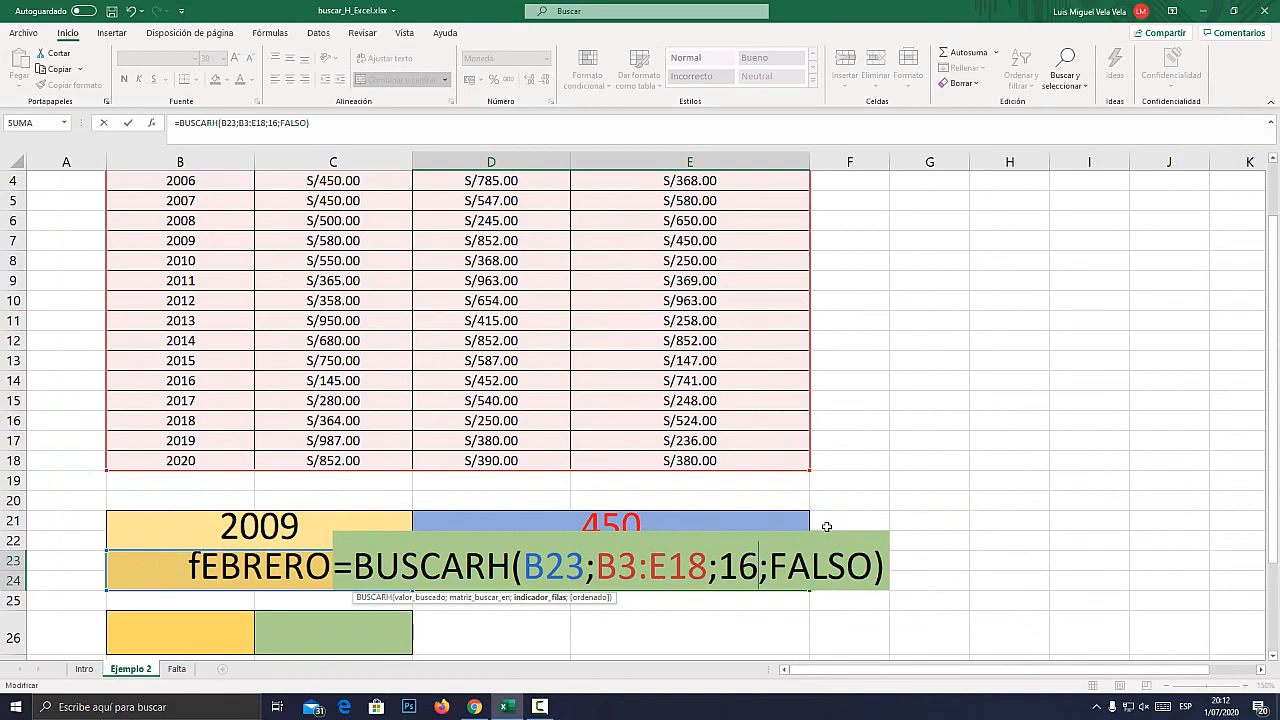
key(Return)
Compare the result in D23 with the Febrero value in the 2020 row under magnification.
scroll(523, 583, up, 1)
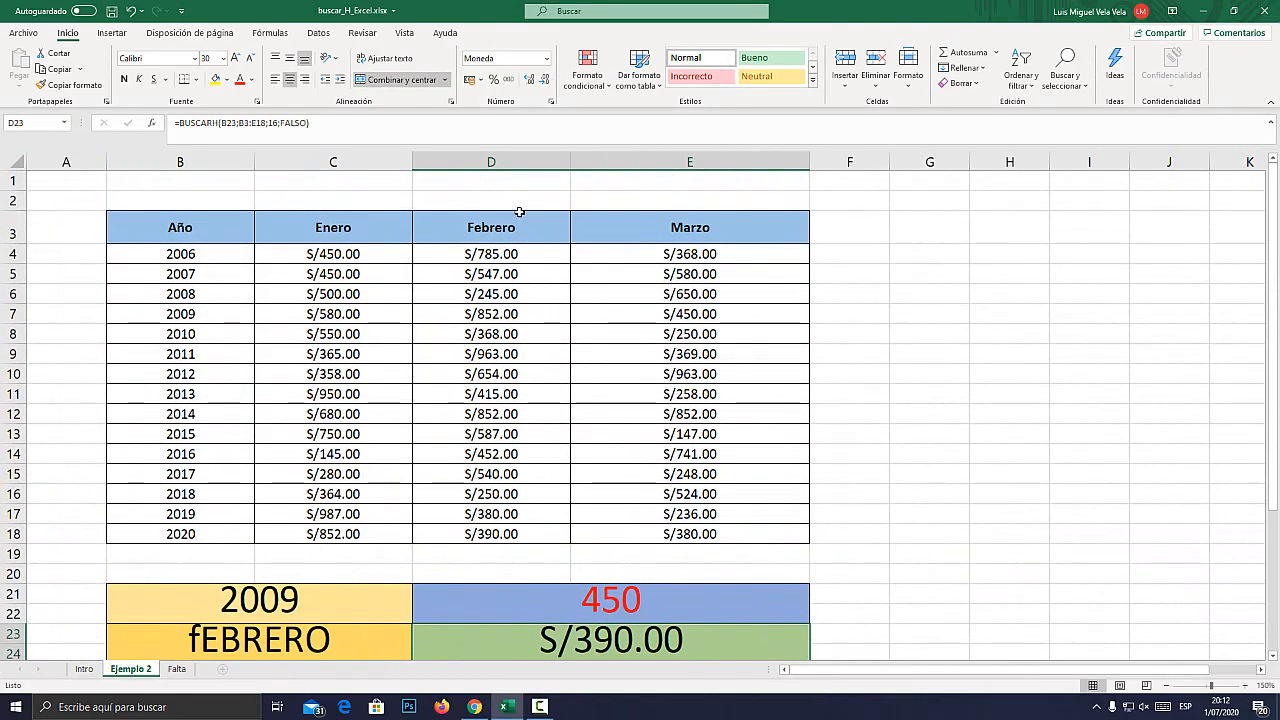
click(500, 162)
click(5, 534)
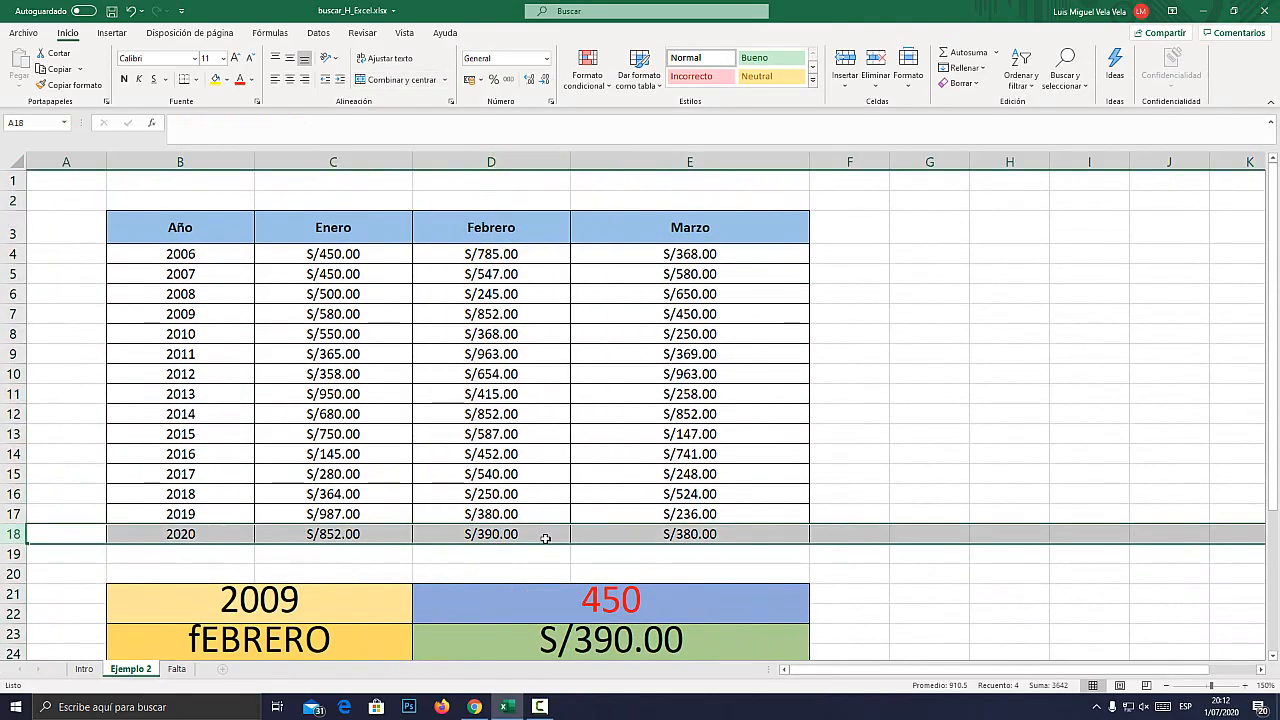
click(487, 534)
key(super+plus)
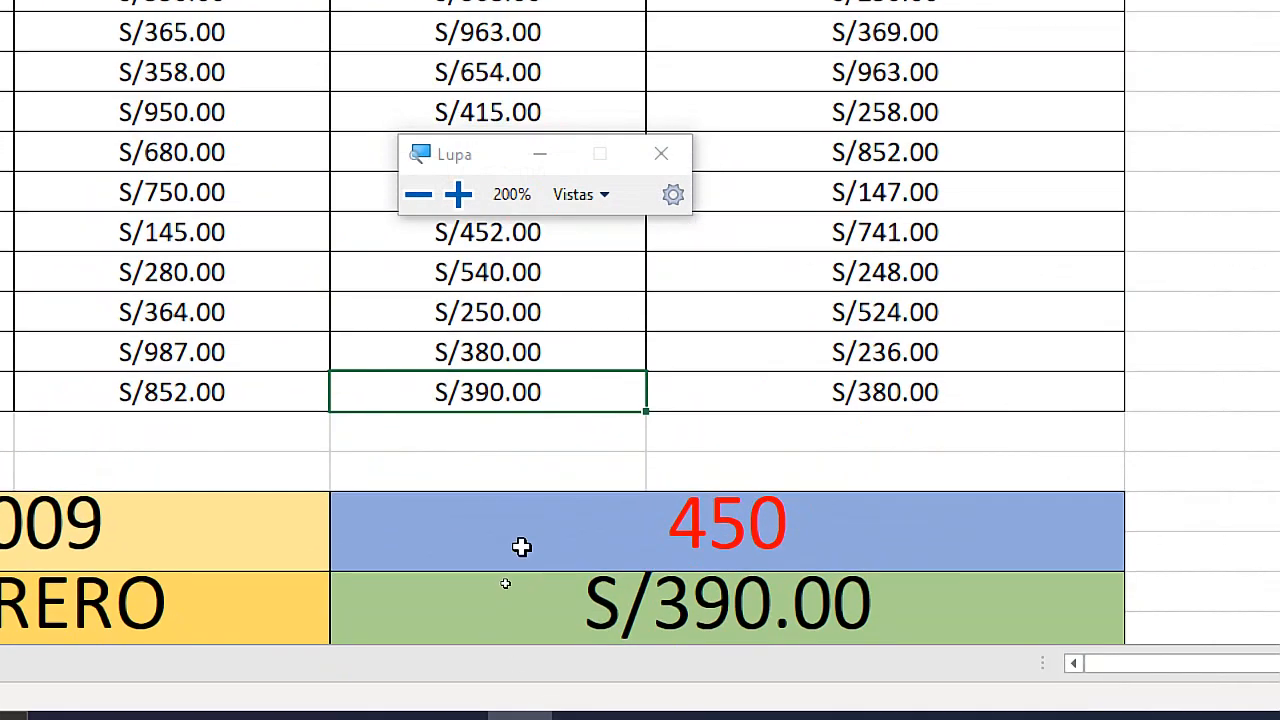
key(super+Escape)
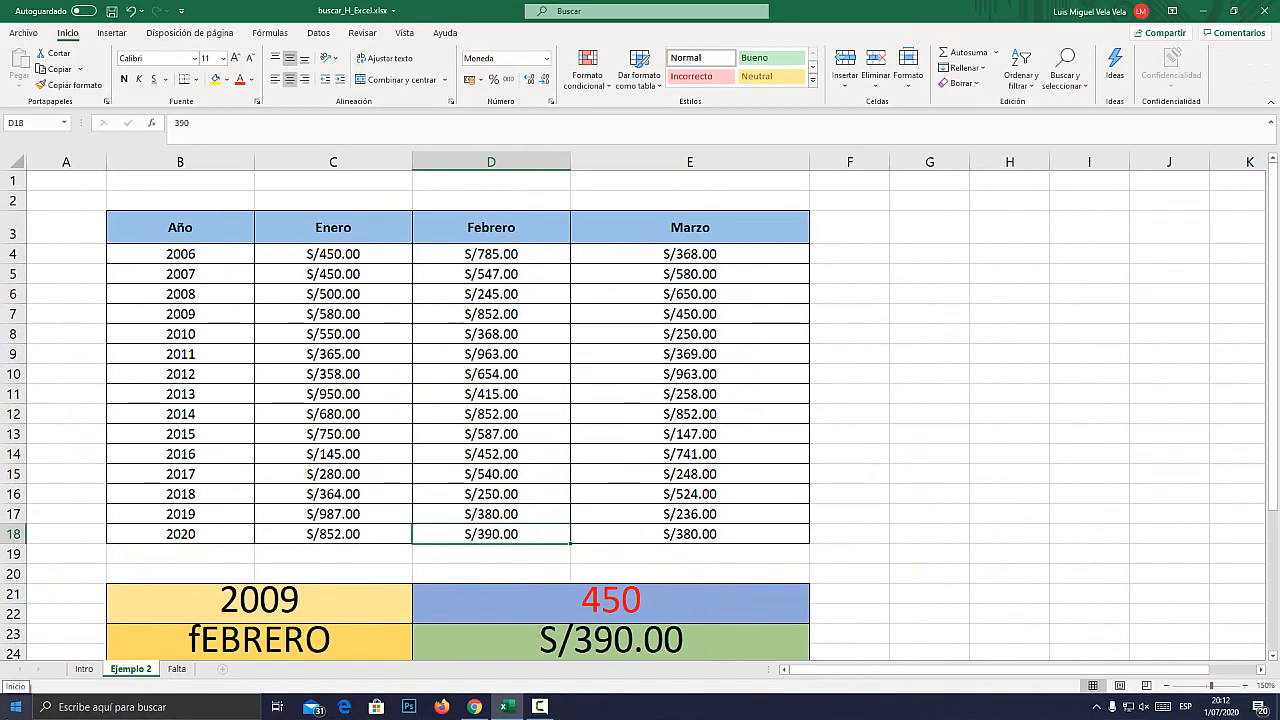
Examine the empty colored cells in rows 26 and 28 below the results and the month table above.
scroll(196, 555, down, 2)
scroll(96, 527, down, 2)
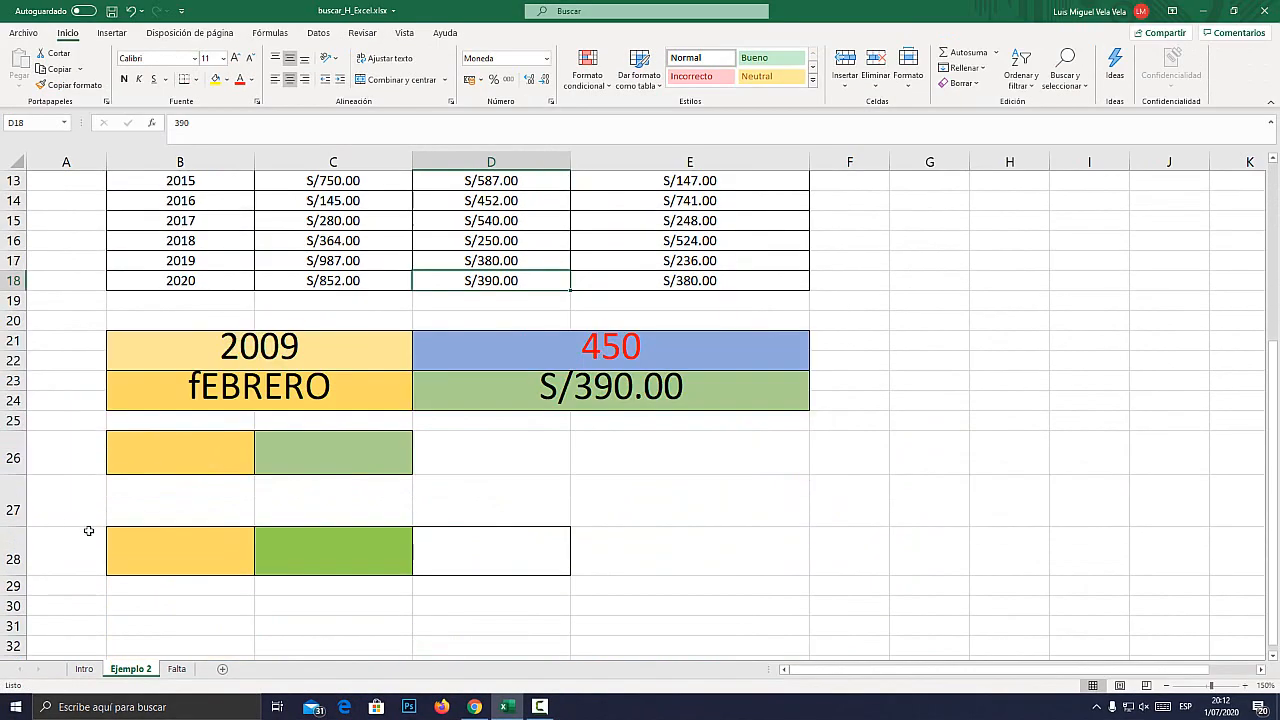
click(149, 463)
scroll(168, 470, up, 3)
scroll(181, 455, down, 1)
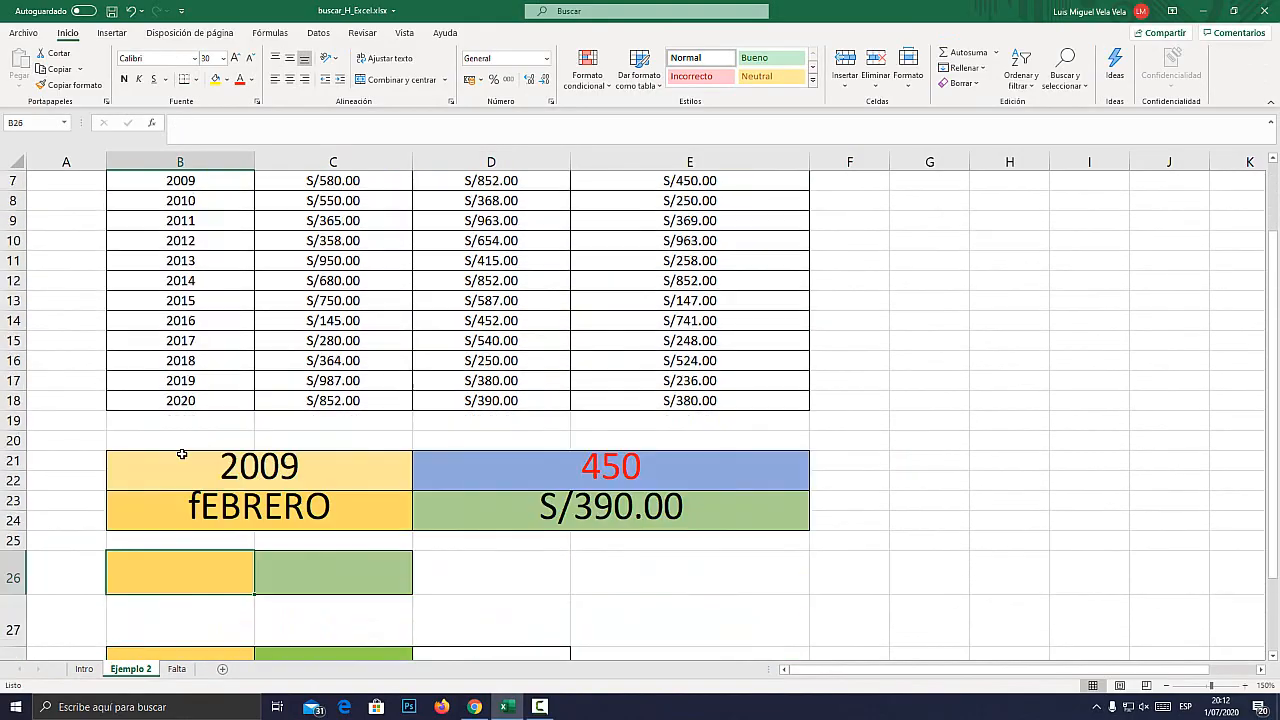
scroll(185, 455, up, 2)
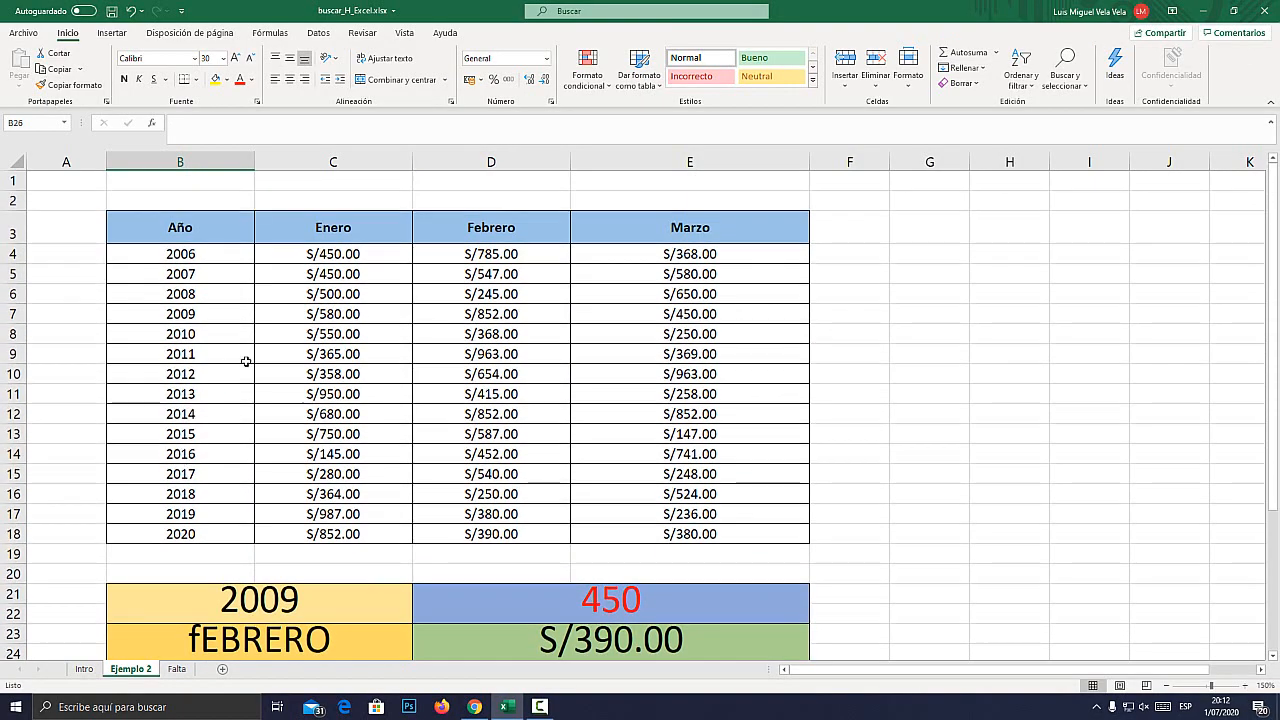
click(321, 250)
scroll(212, 503, down, 2)
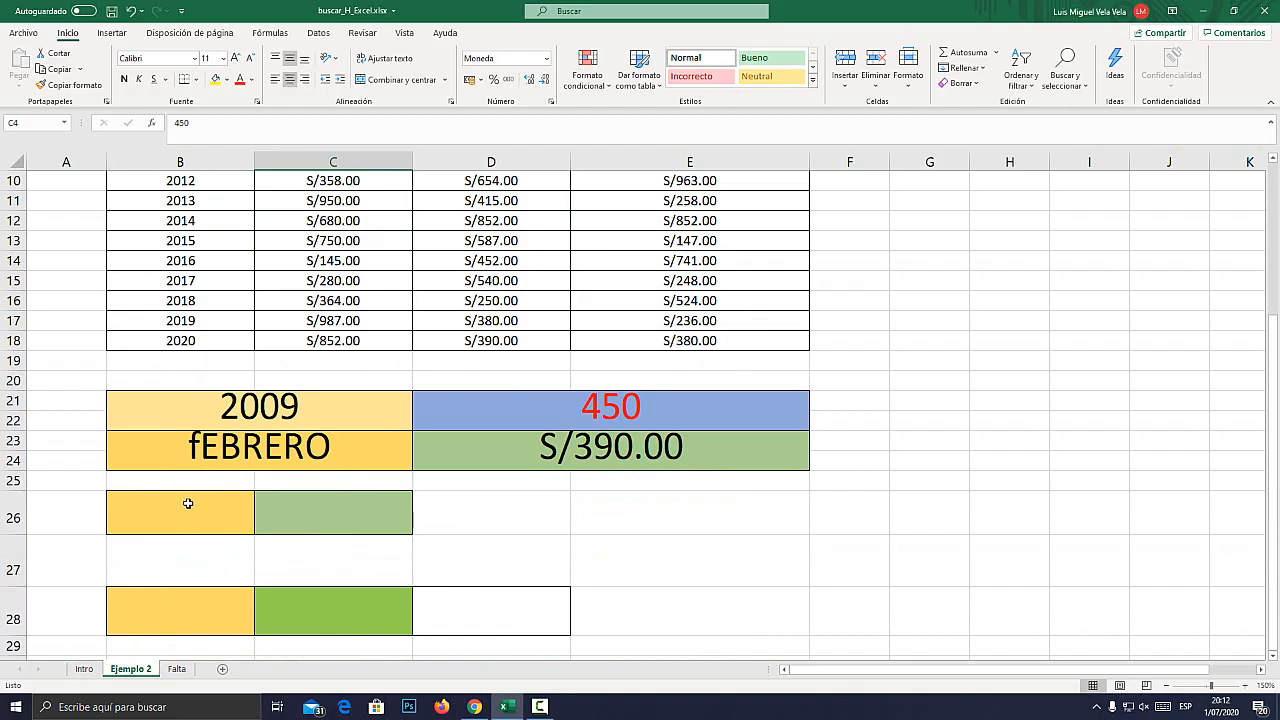
Open data validation for cell B26 and allow values from a list (Lista).
click(188, 503)
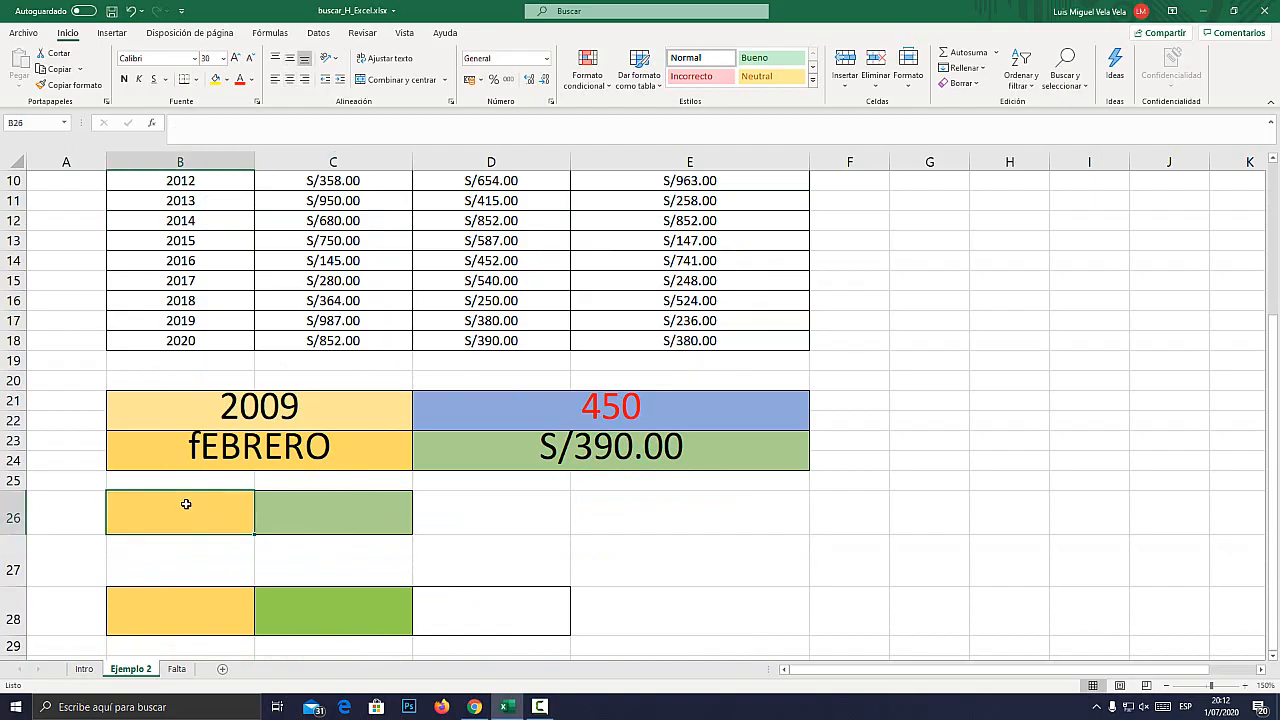
key(super+plus)
click(318, 34)
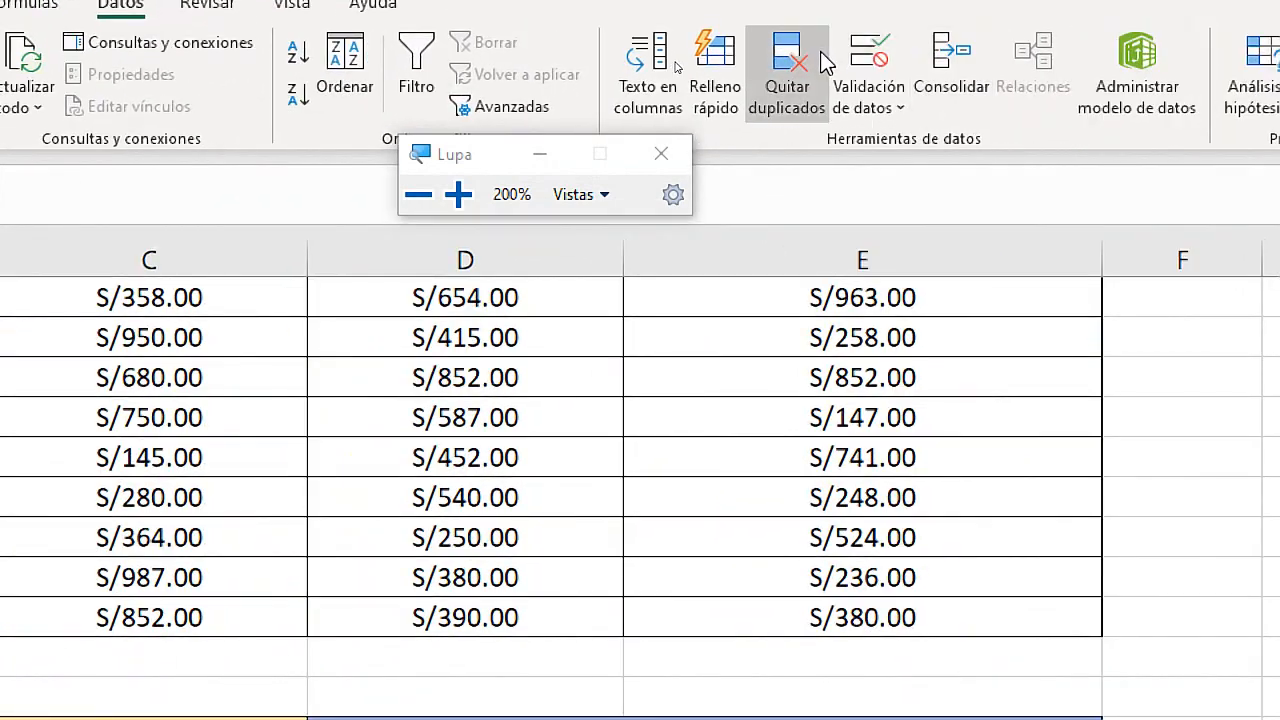
click(868, 75)
drag(1149, 293, 957, 281)
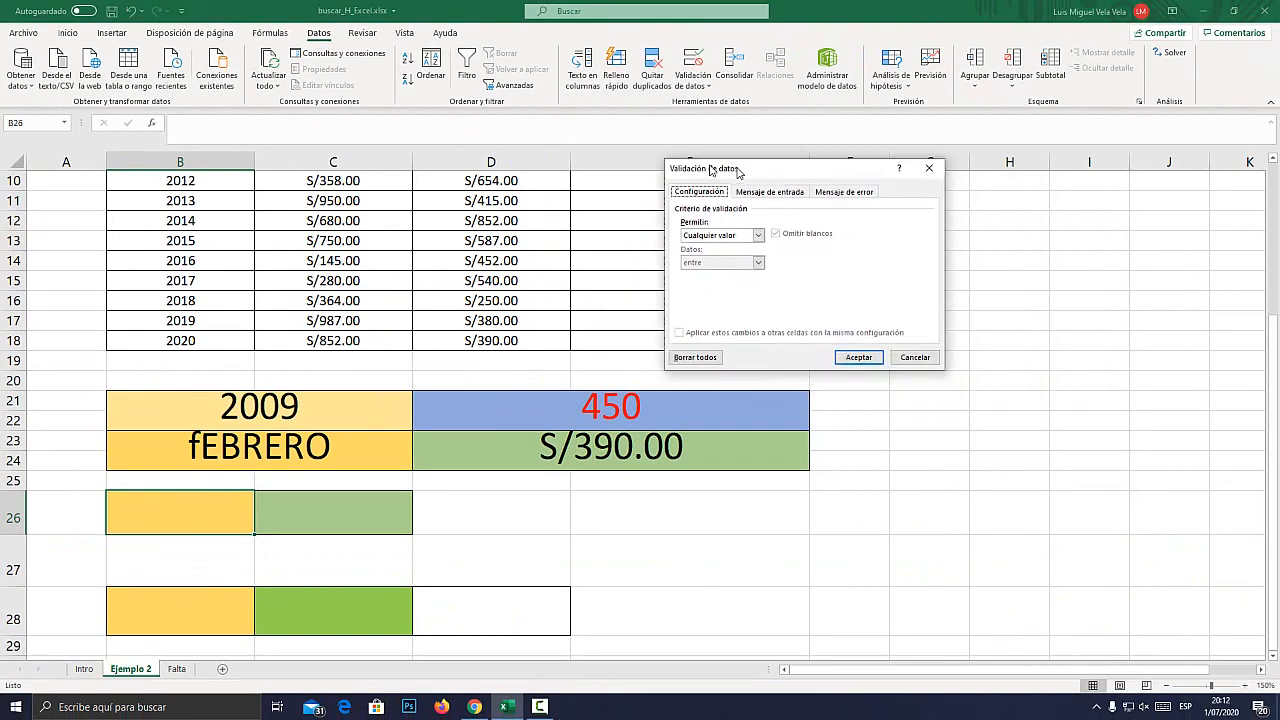
drag(712, 170, 555, 221)
key(super+plus)
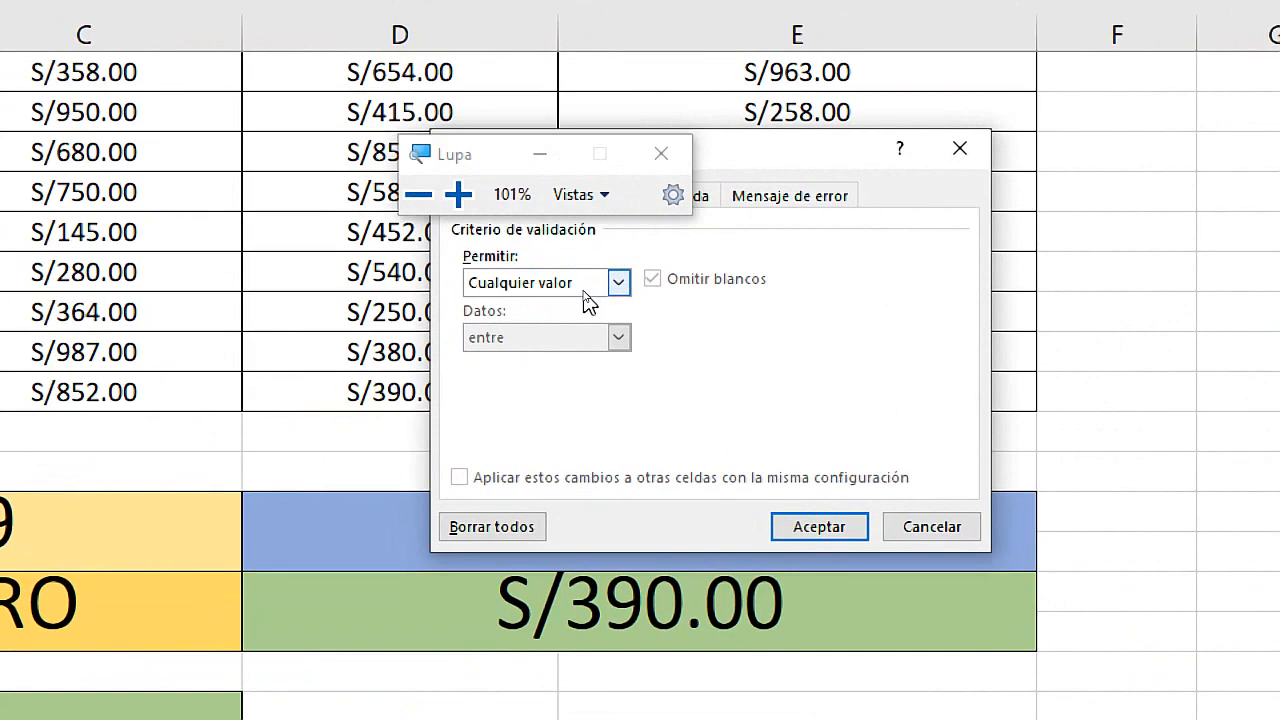
click(617, 284)
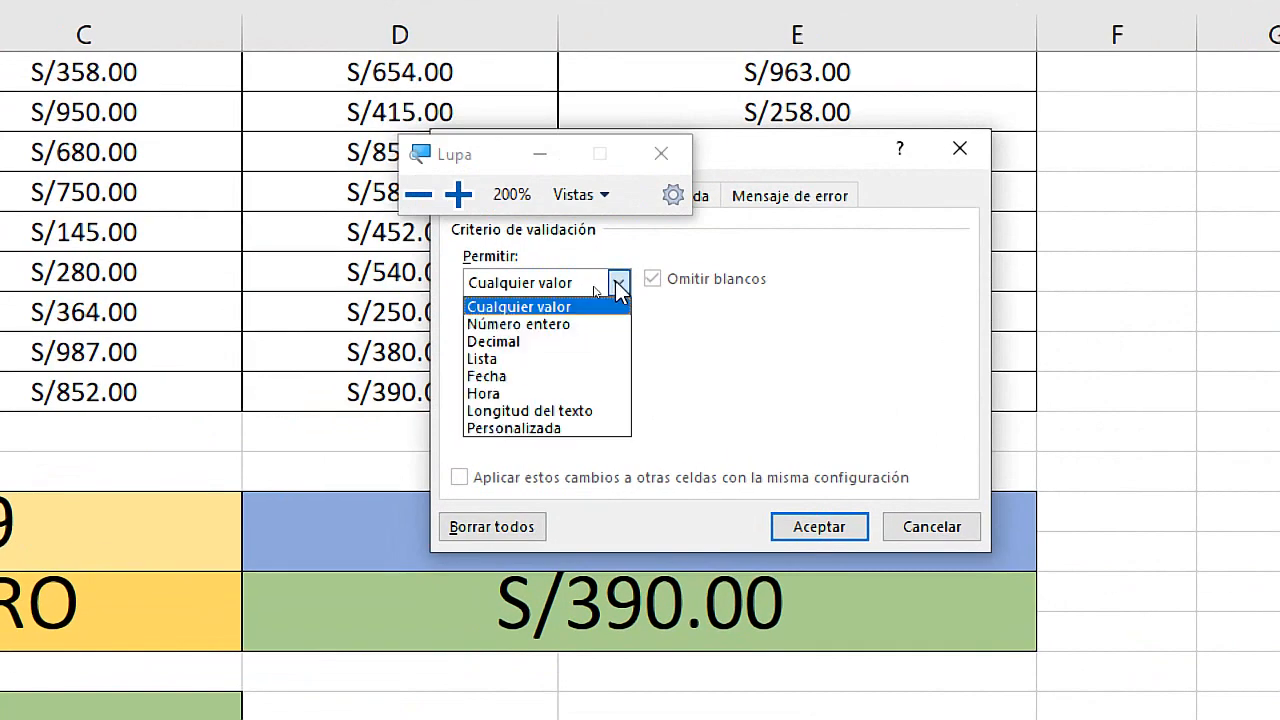
click(486, 358)
Set the validation list's source to the month headers, =$C$3:$E$3, and apply the rule.
click(510, 391)
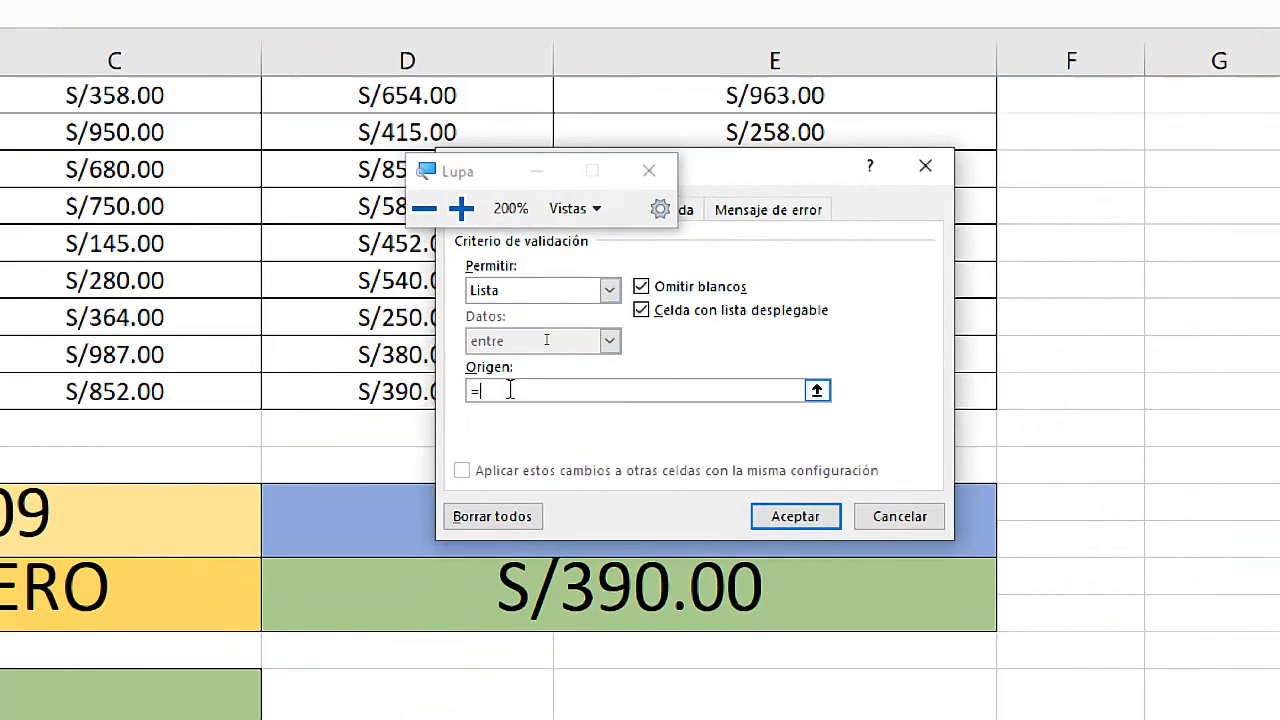
key(super+Escape)
scroll(402, 252, up, 3)
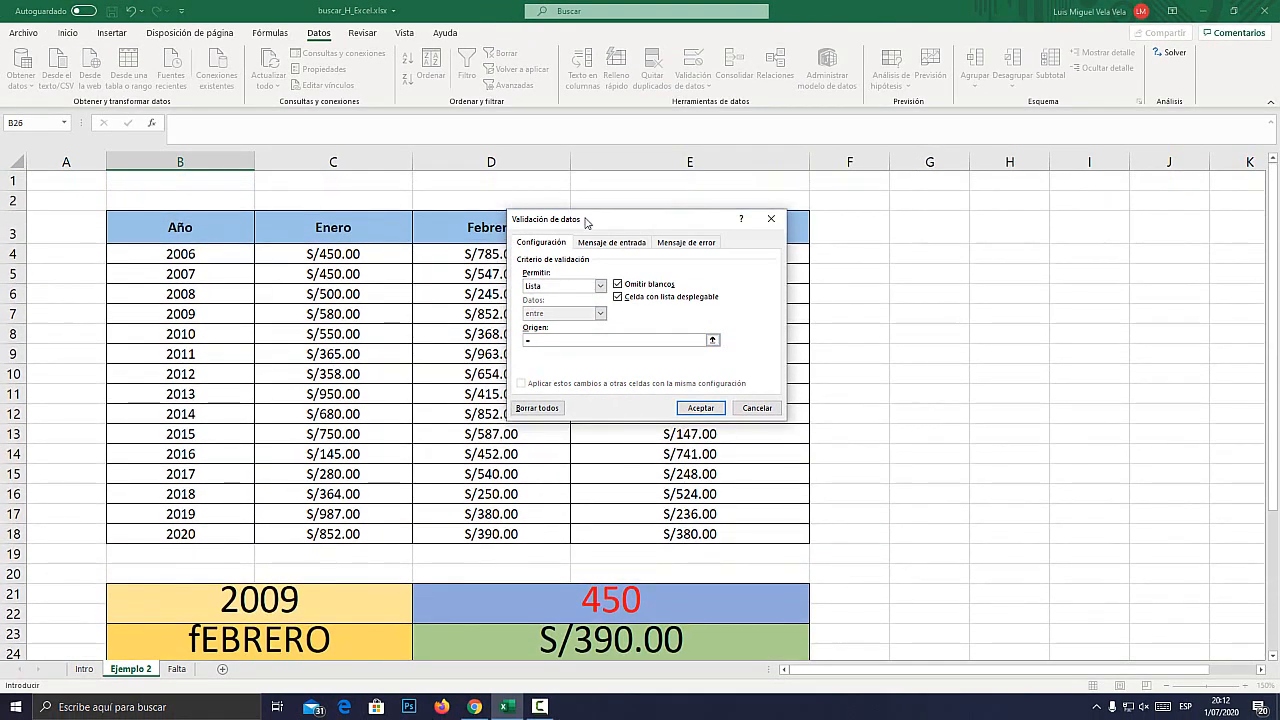
drag(587, 222, 566, 357)
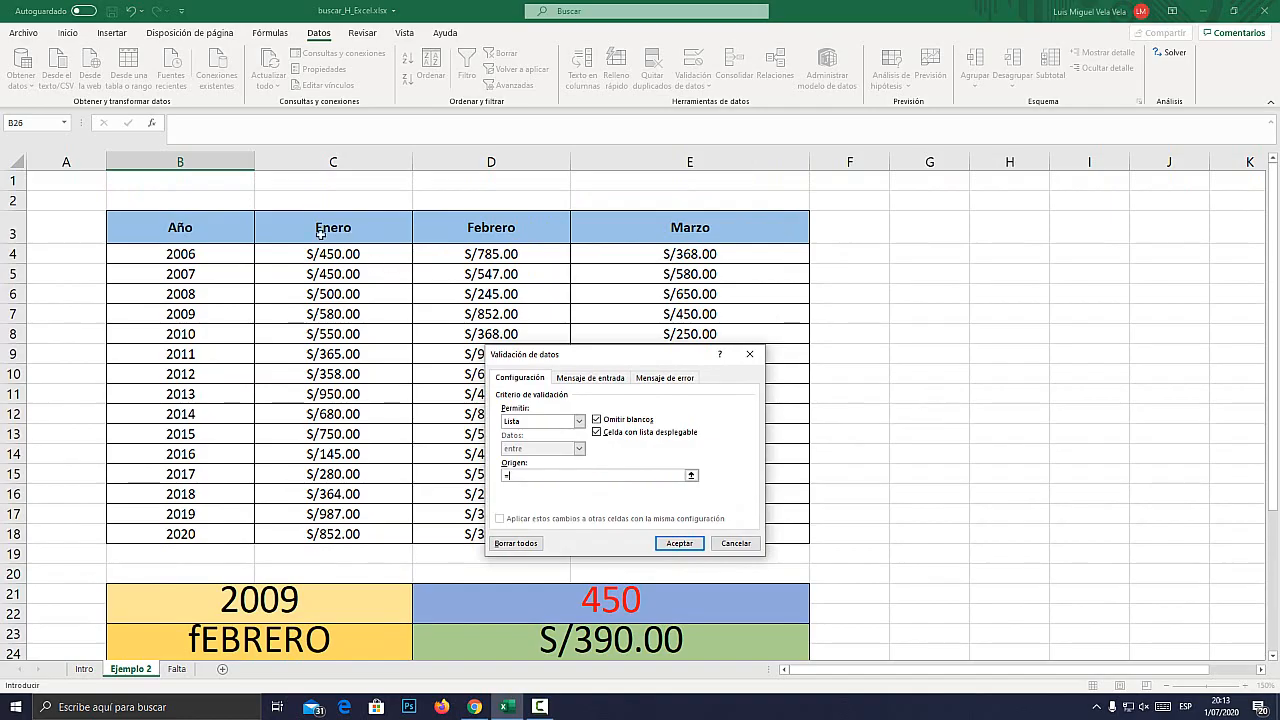
text(=)
drag(320, 232, 697, 222)
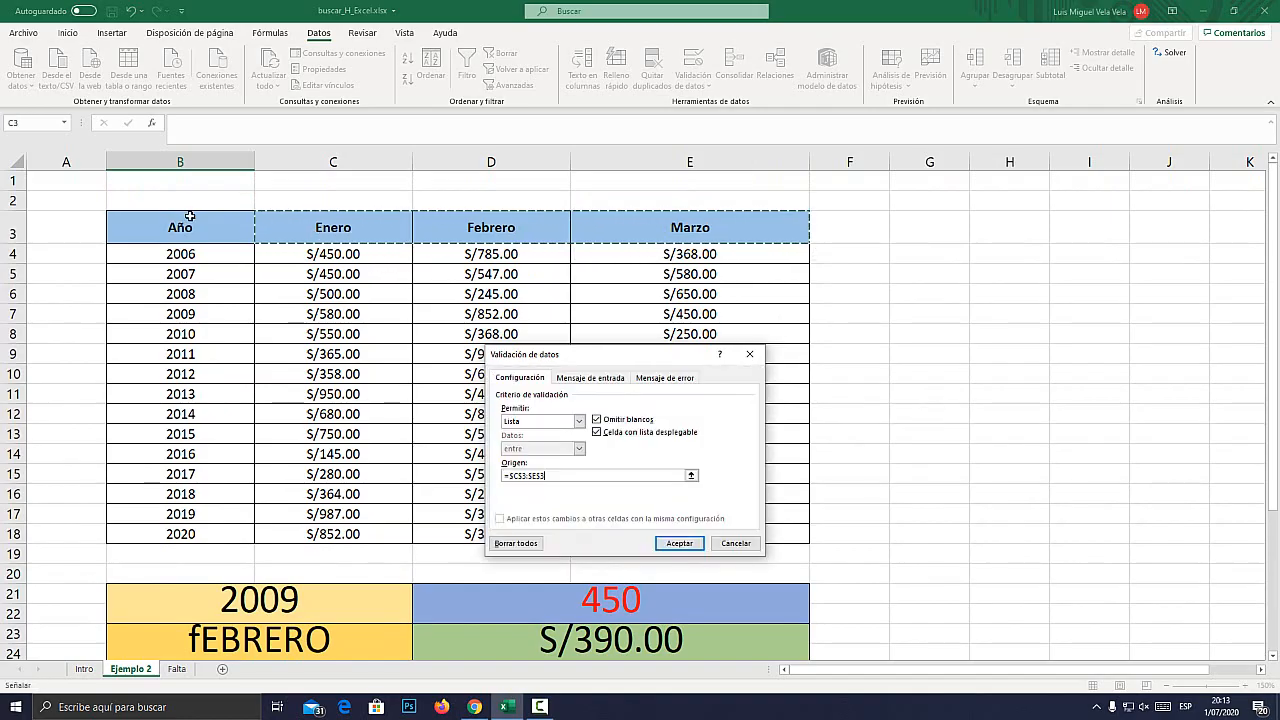
key(super+plus)
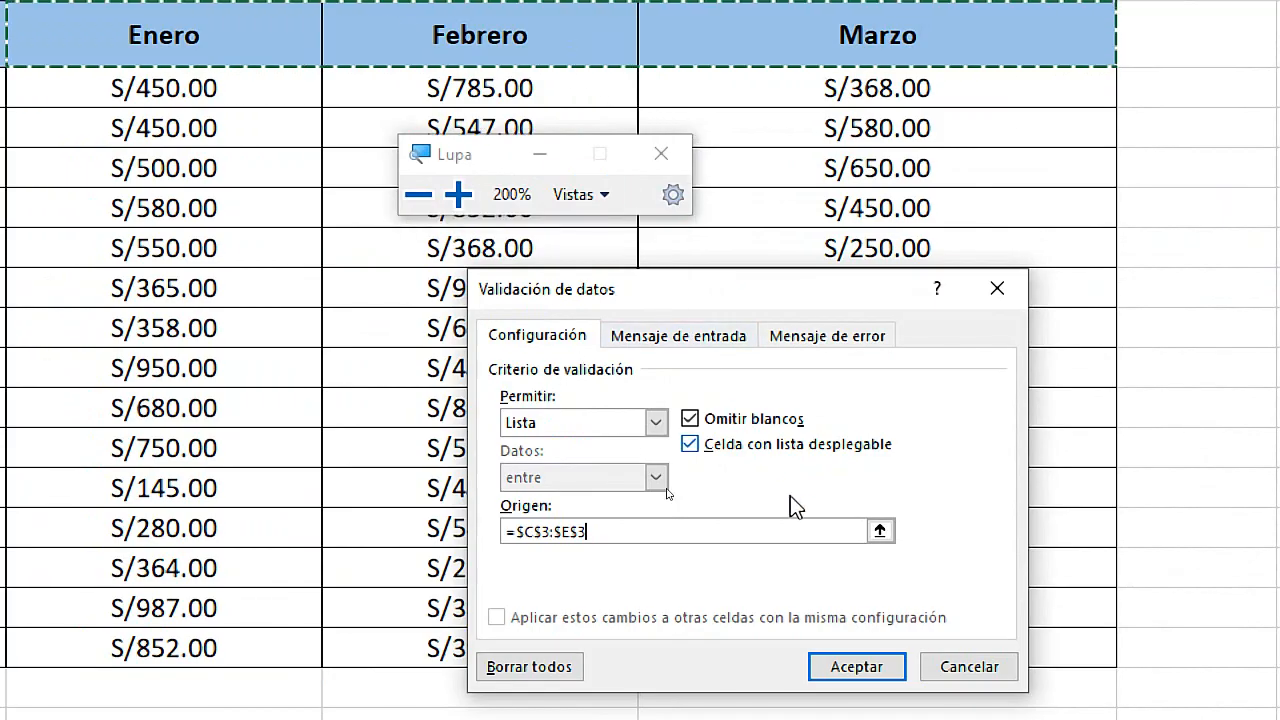
click(856, 667)
key(super+Escape)
Try the months Enero and Febrero from the dropdown list in B26, leaving Marzo selected.
scroll(314, 601, down, 1)
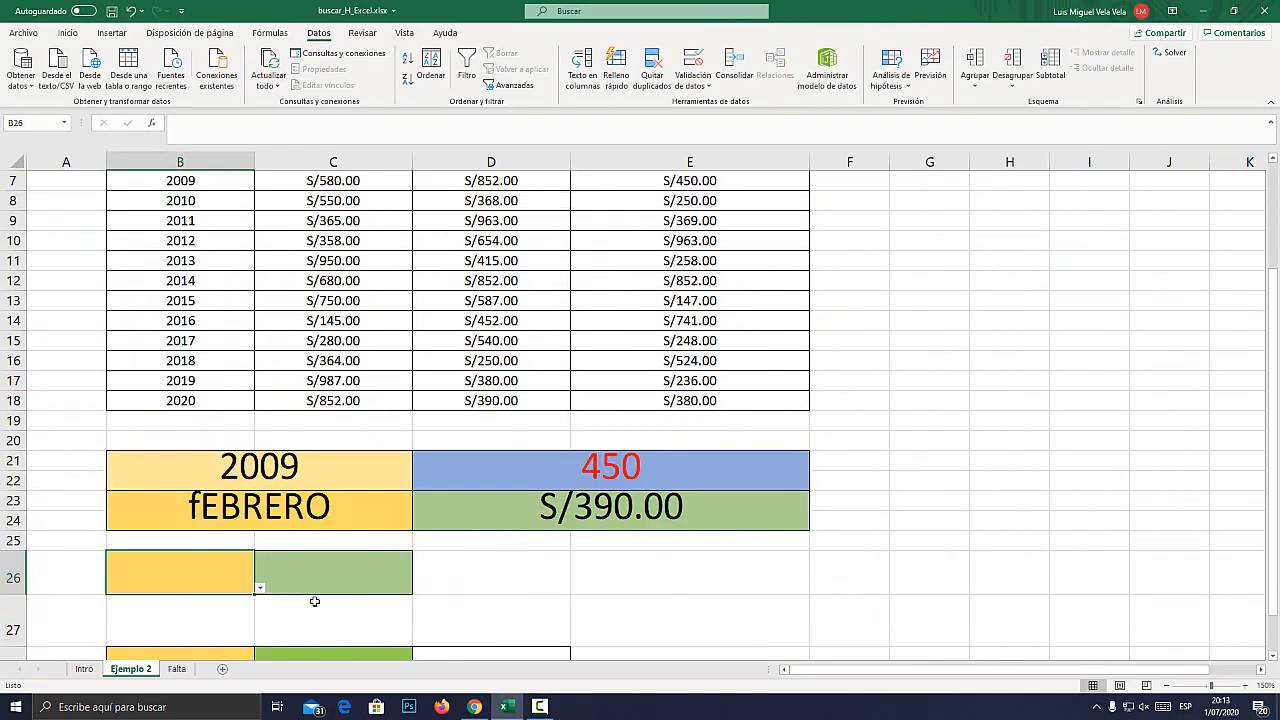
click(260, 590)
click(95, 636)
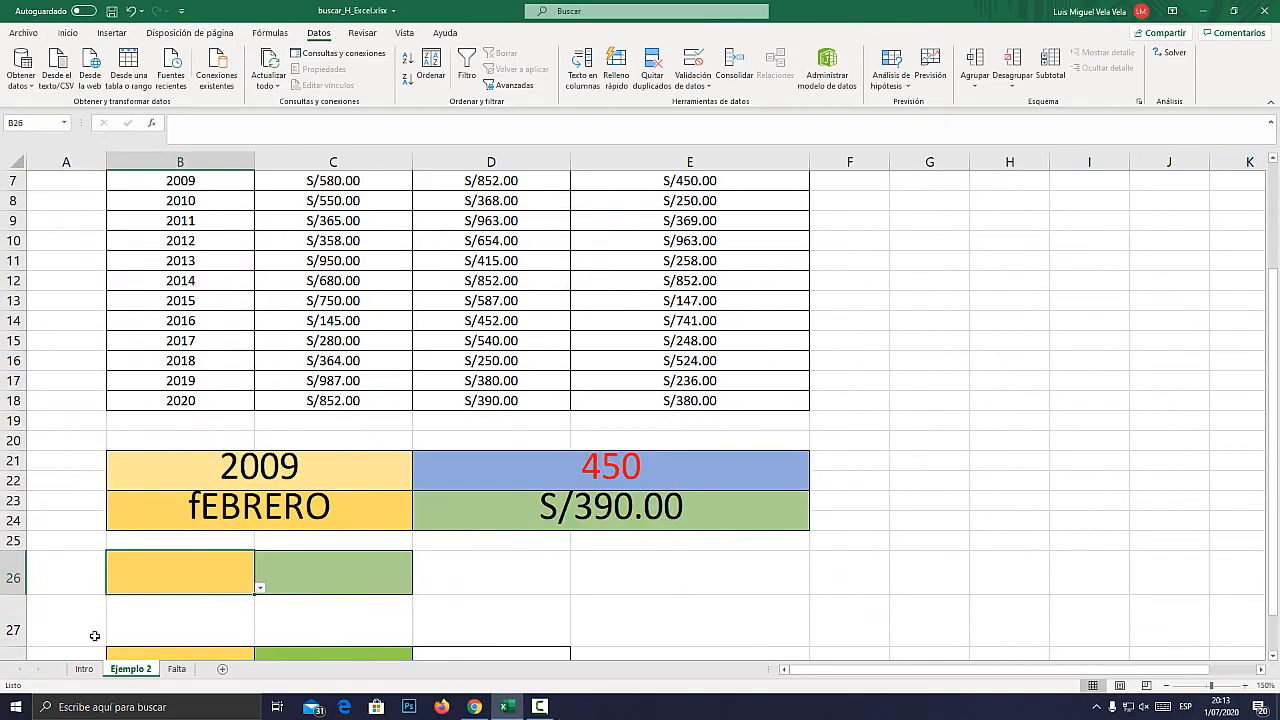
click(260, 589)
click(177, 603)
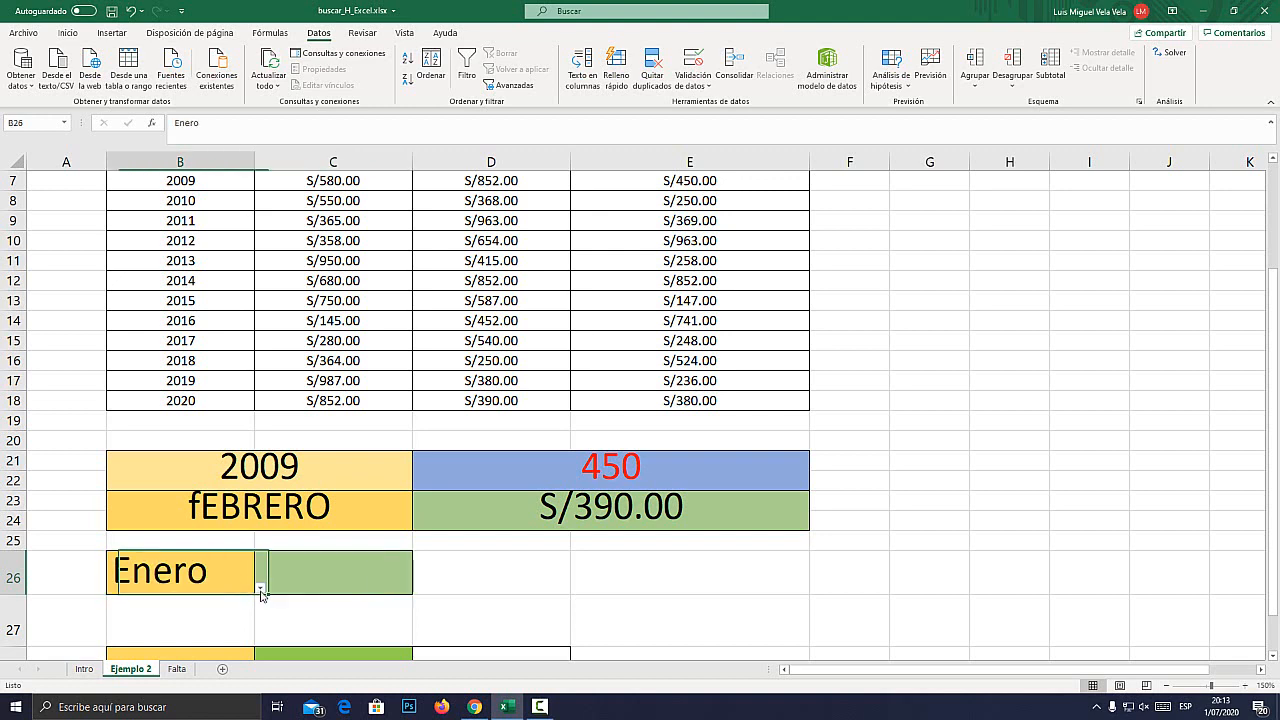
click(261, 594)
click(110, 615)
click(259, 590)
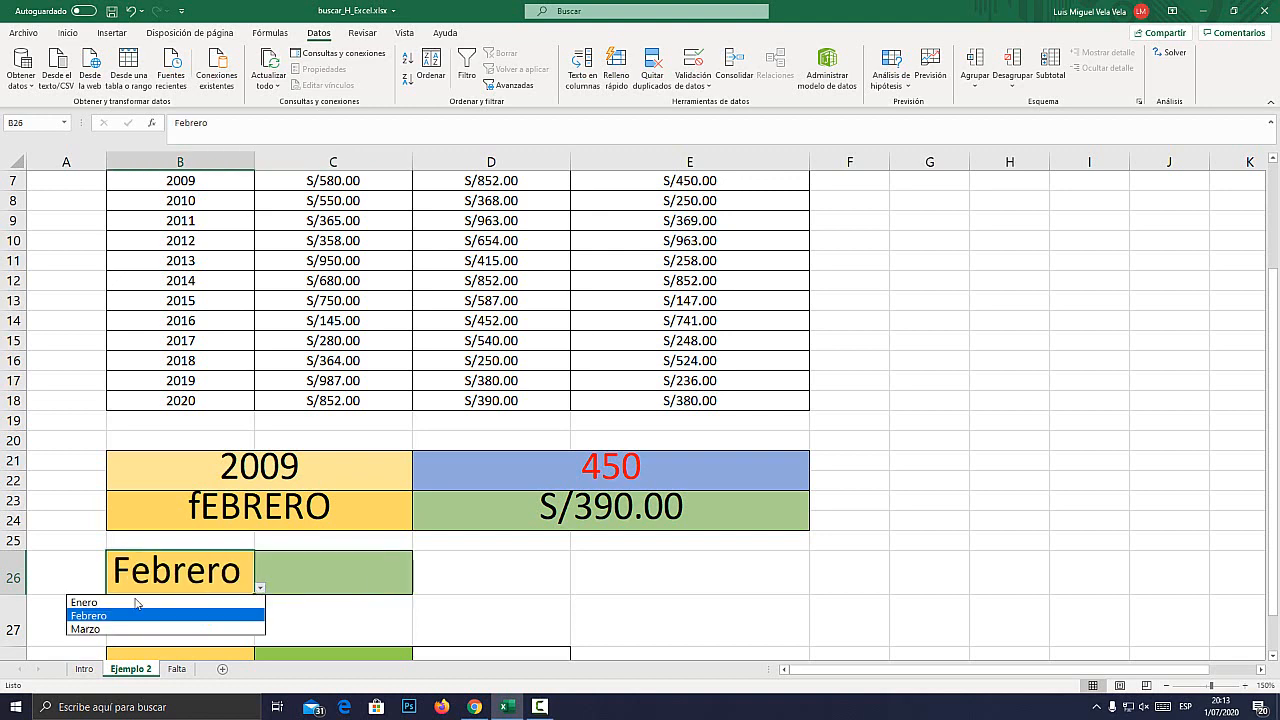
click(97, 630)
Start a BUSCARH formula in C26 with B26 as the lookup value and B3:E18 as the table range.
click(328, 566)
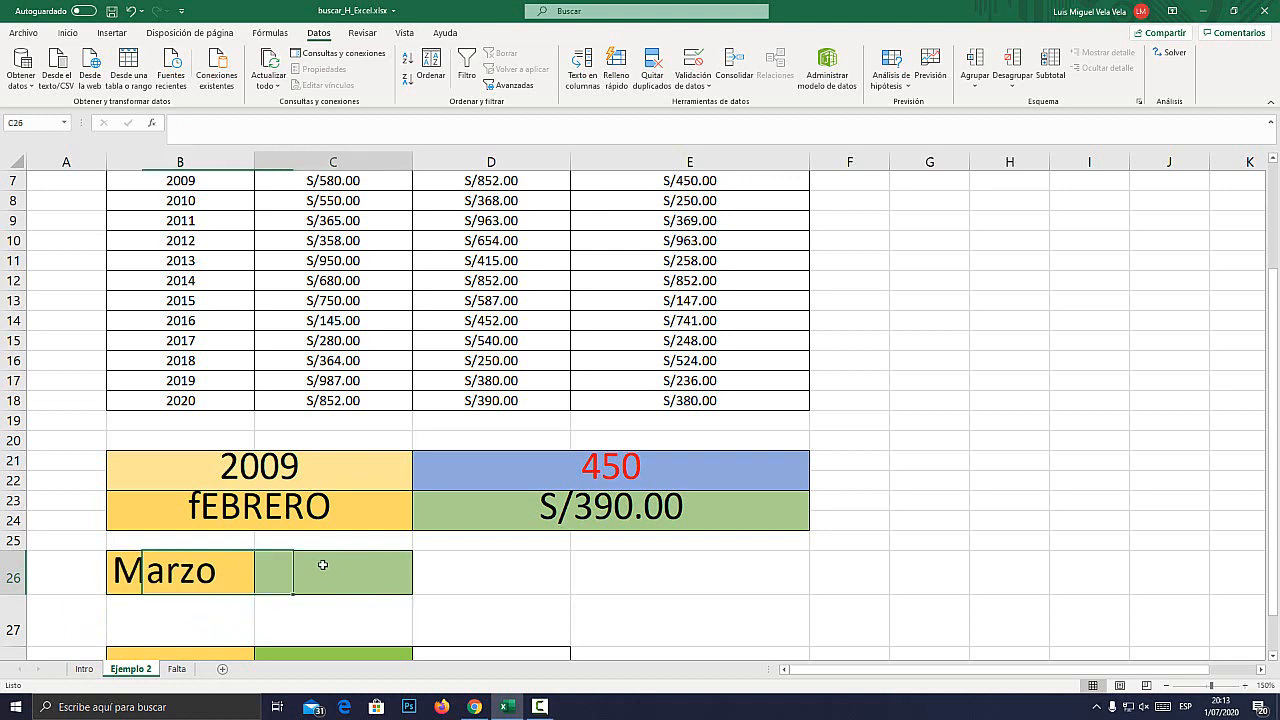
text(=buscar)
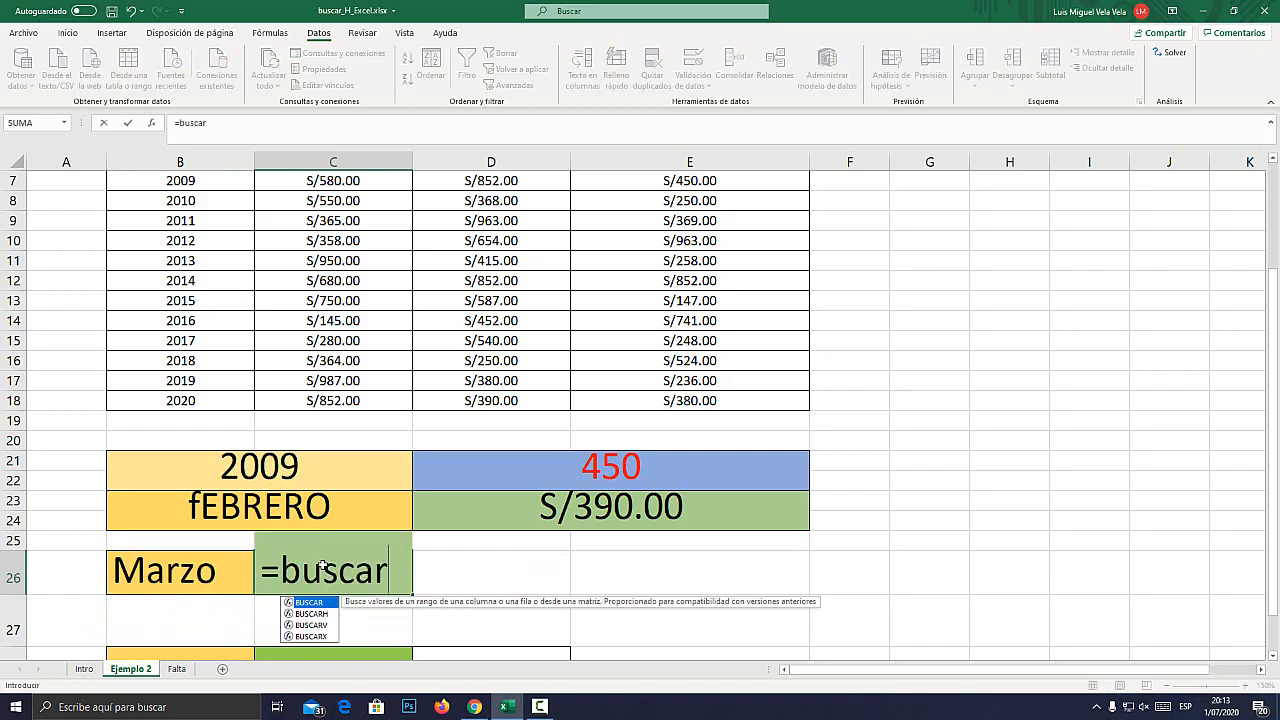
key(Down)
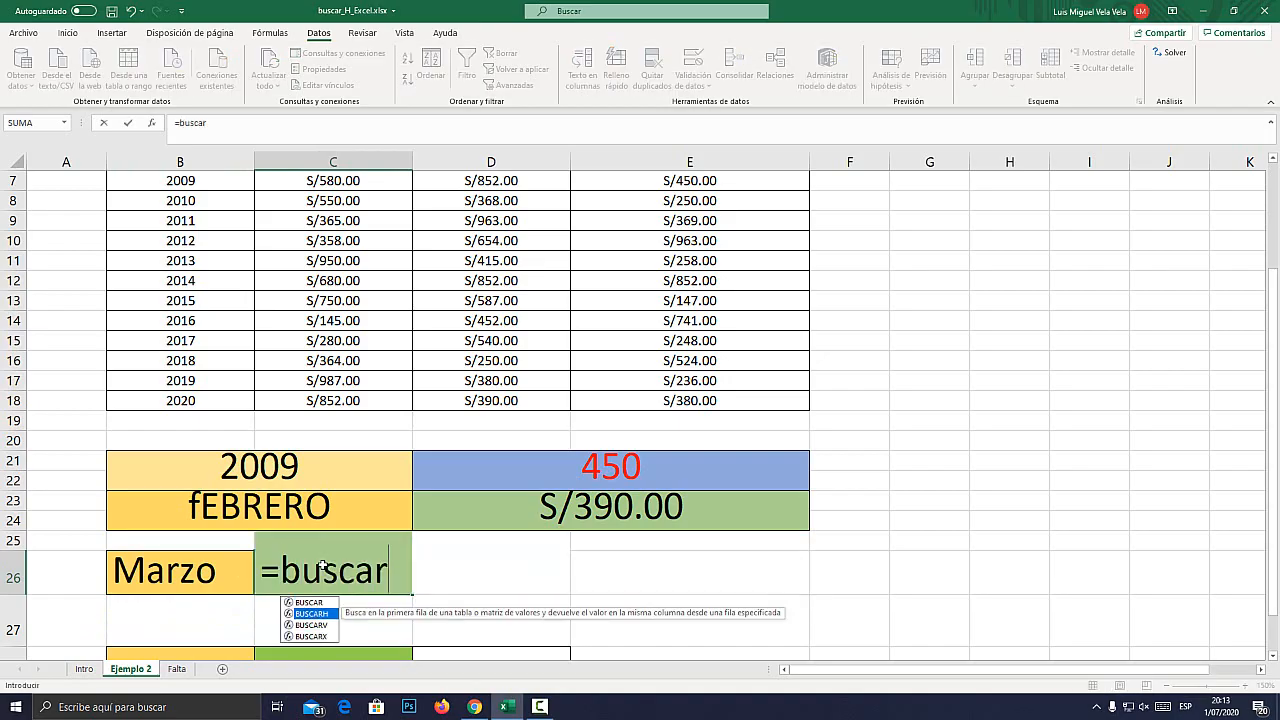
key(Tab)
click(172, 568)
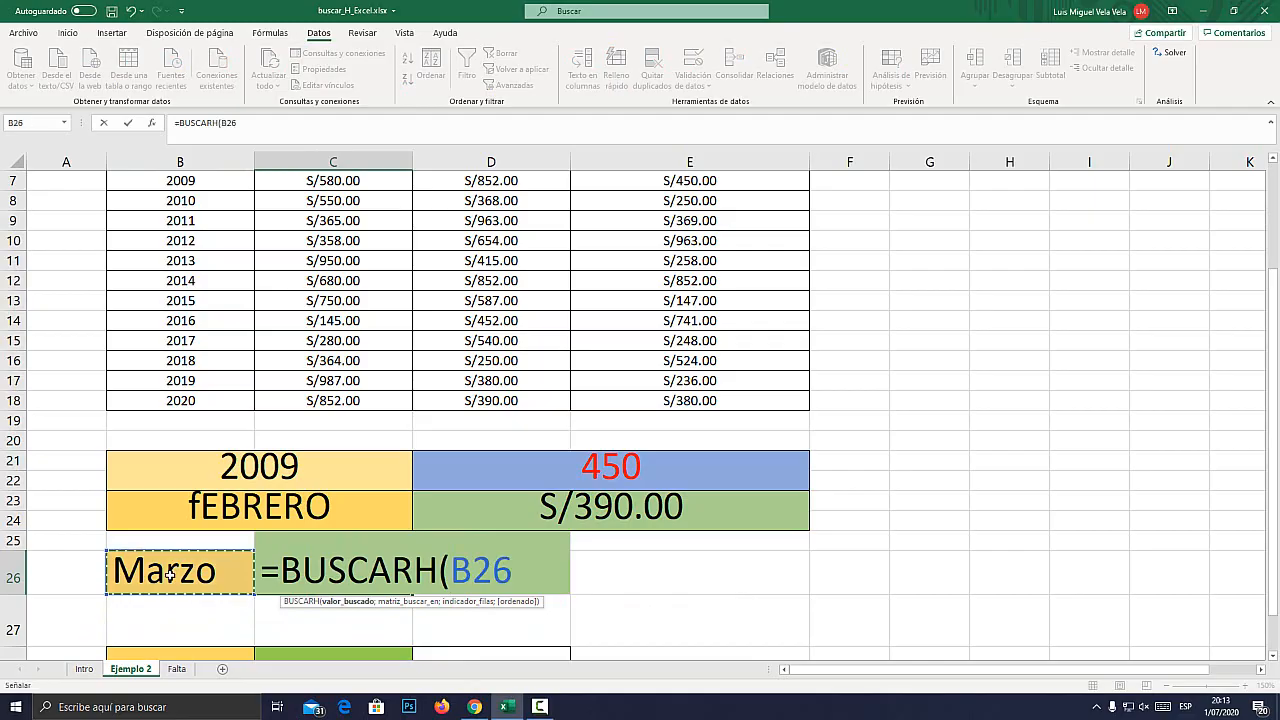
text(;)
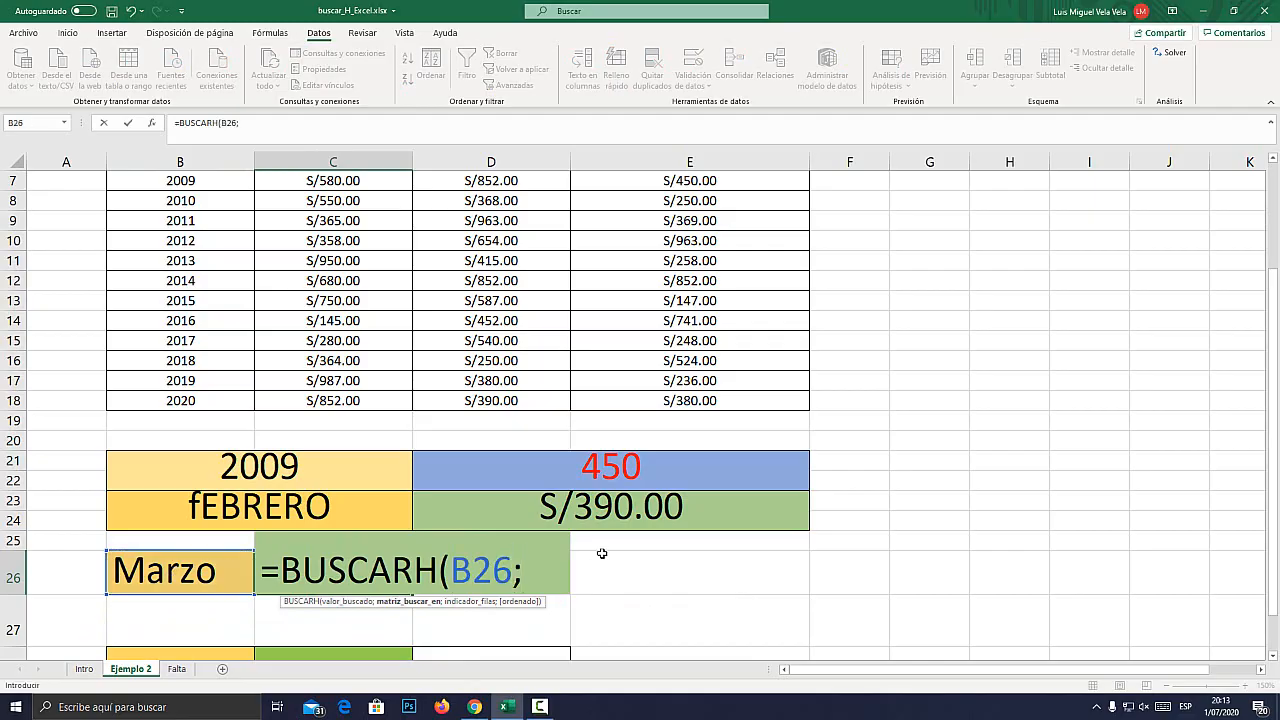
scroll(265, 402, up, 2)
drag(200, 233, 690, 534)
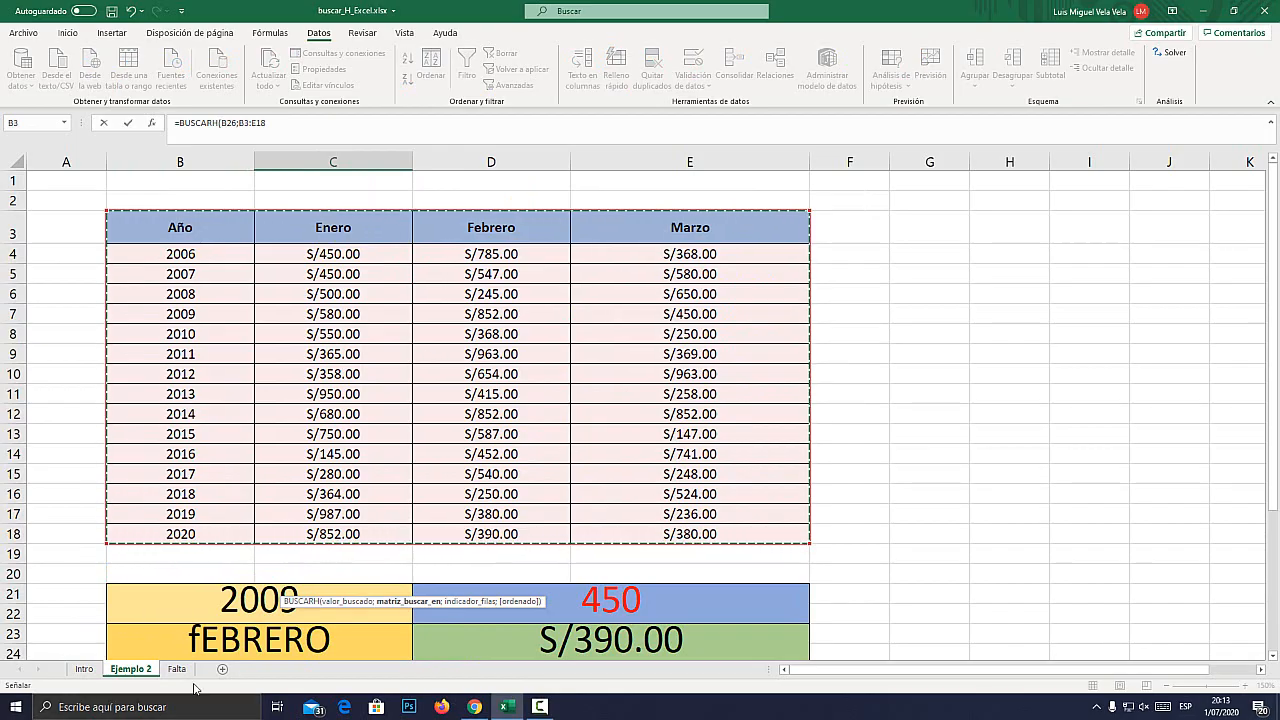
scroll(531, 424, down, 2)
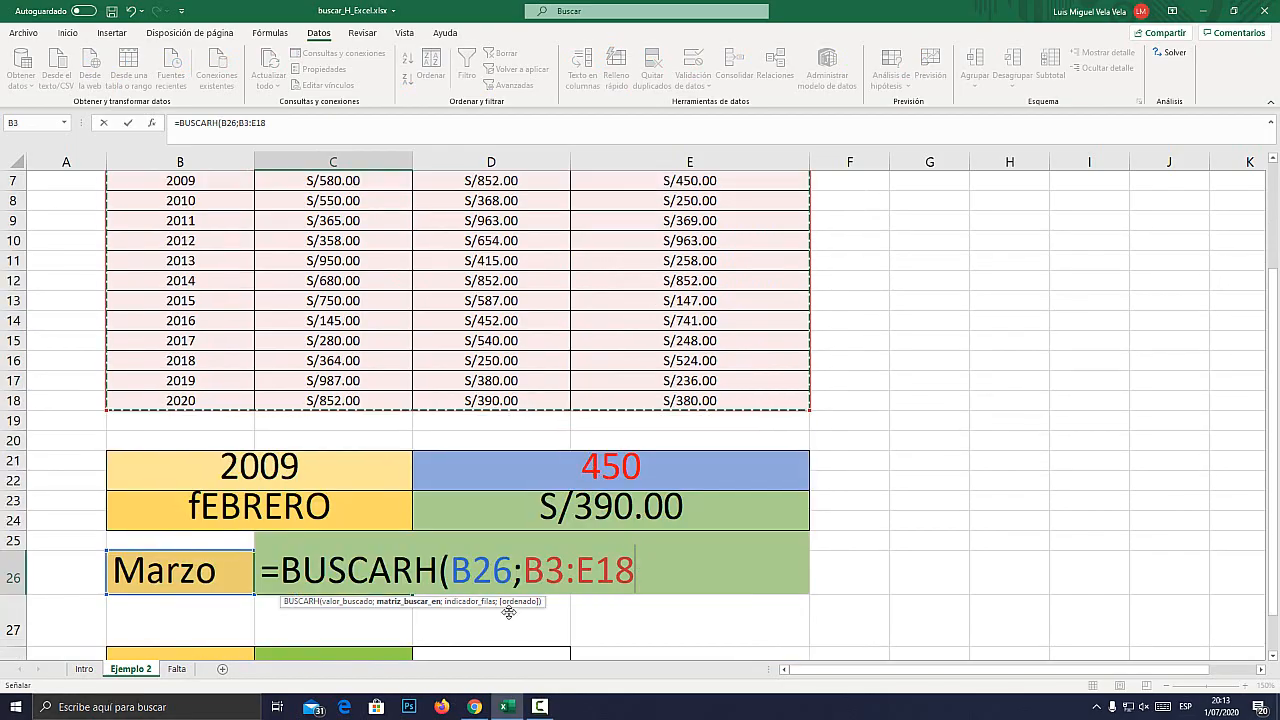
key(super+plus)
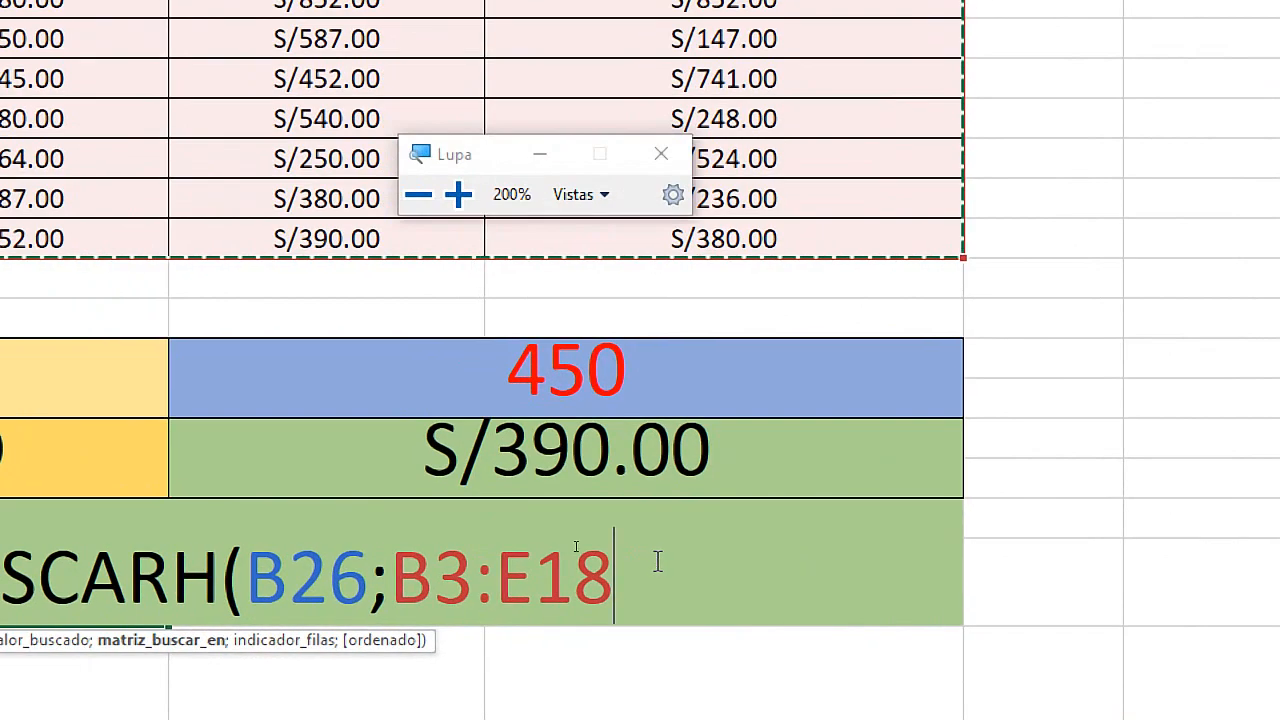
text(;)
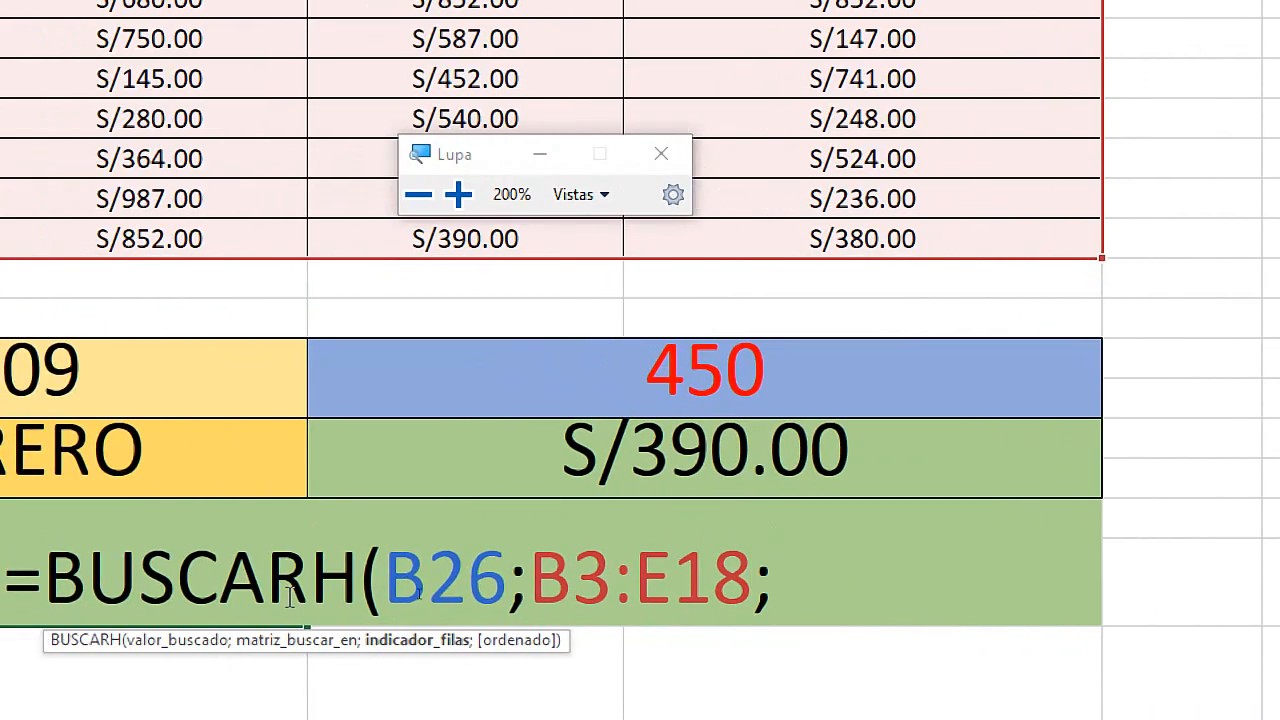
Count the table rows down to 2010 and complete the C26 formula with row index 6 and FALSO for an exact match.
key(super+Escape)
scroll(130, 378, up, 2)
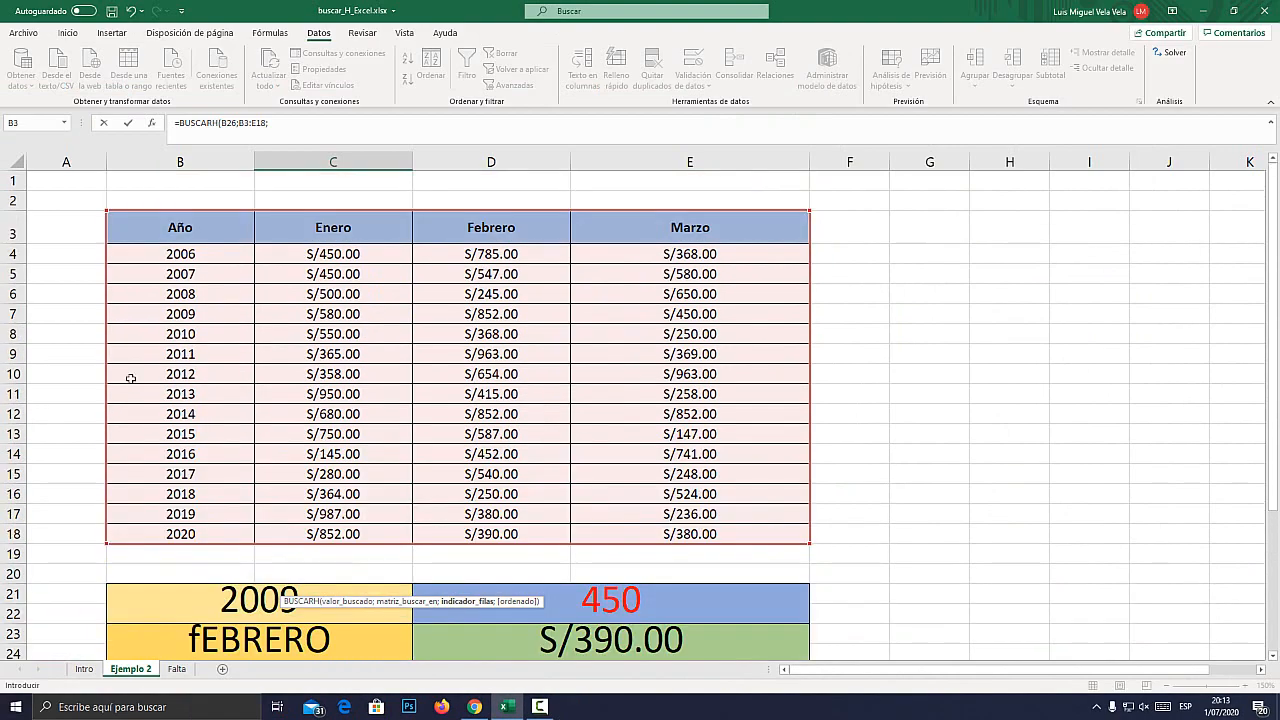
scroll(110, 350, down, 3)
scroll(346, 480, up, 3)
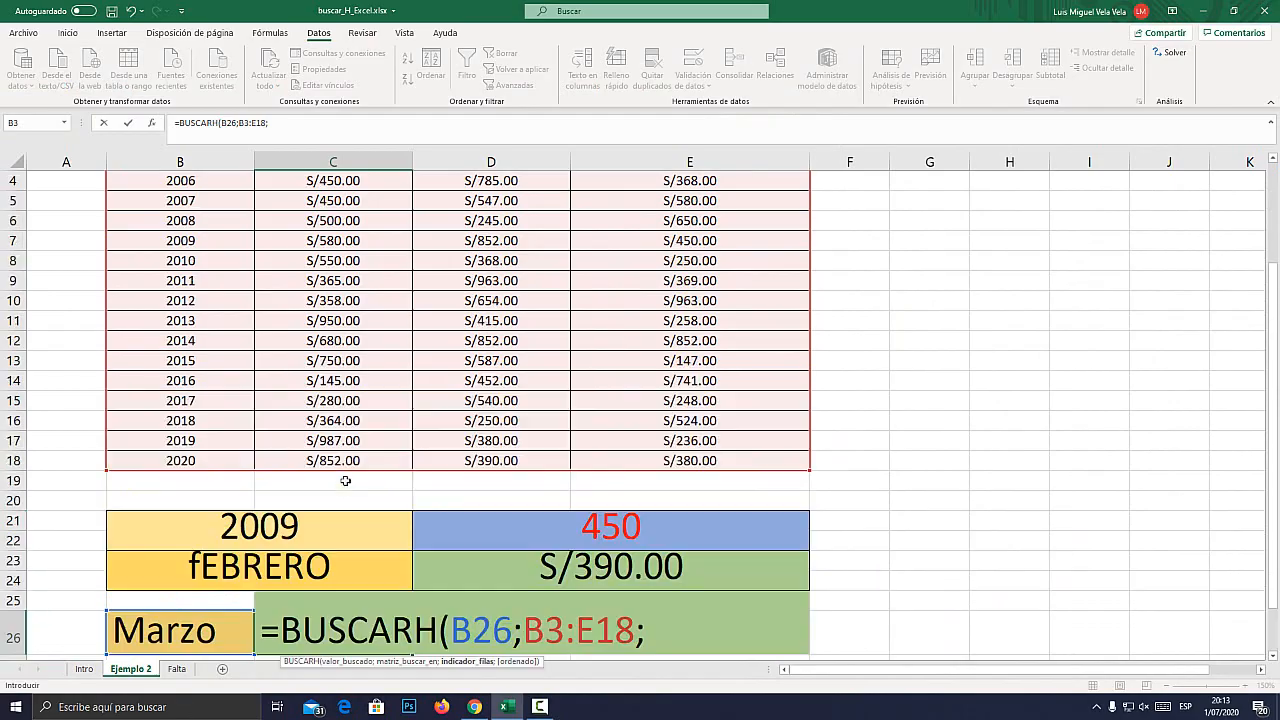
key(super+plus)
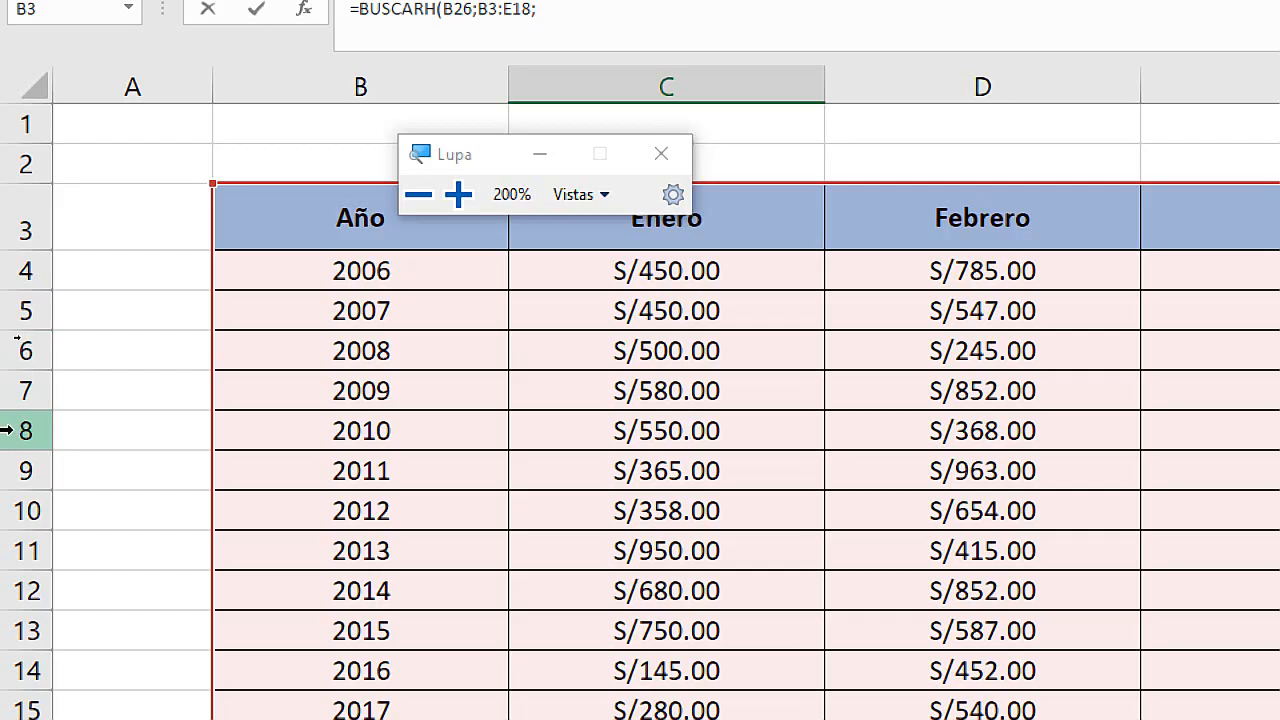
key(super+Escape)
scroll(700, 580, down, 2)
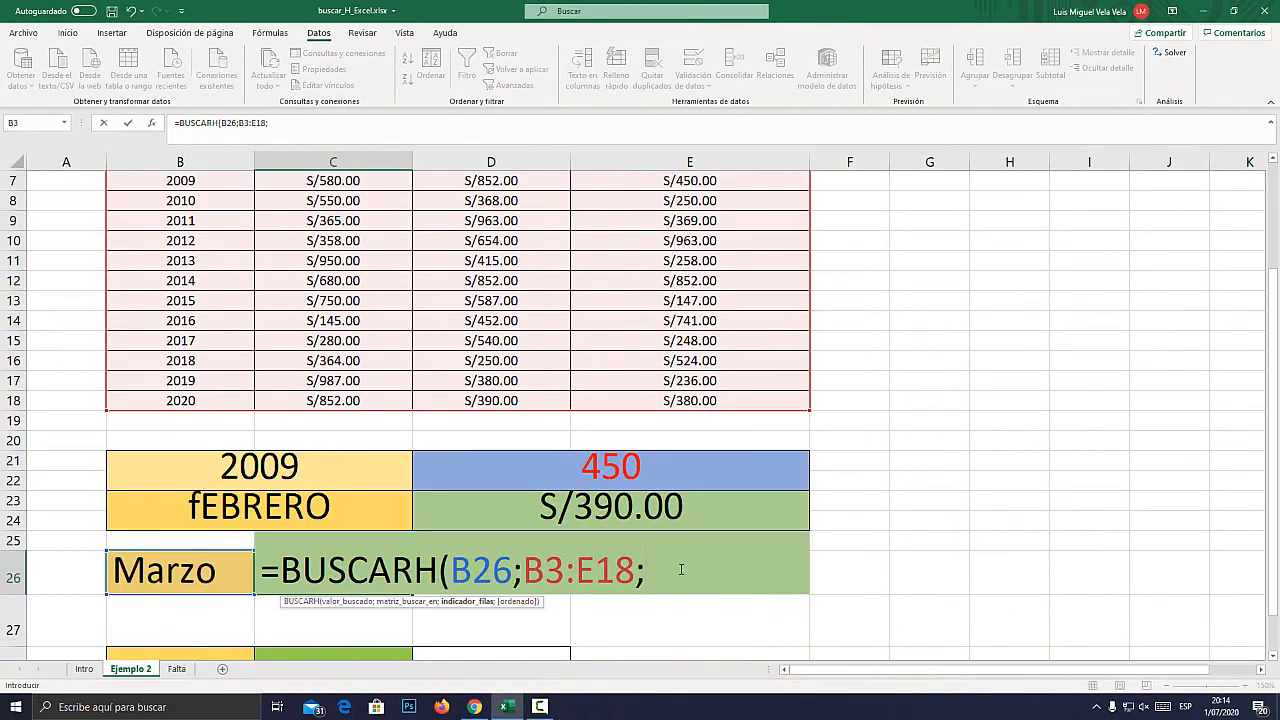
text(6;)
key(Down)
key(Tab)
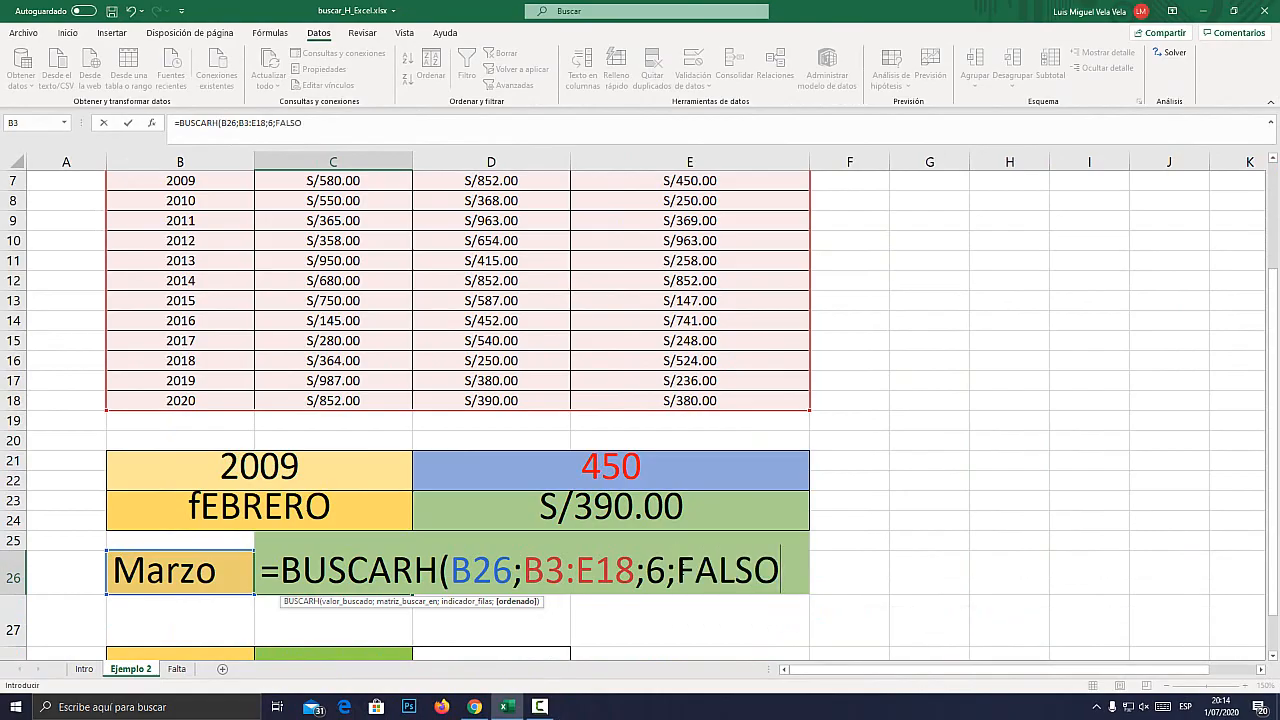
text())
key(Return)
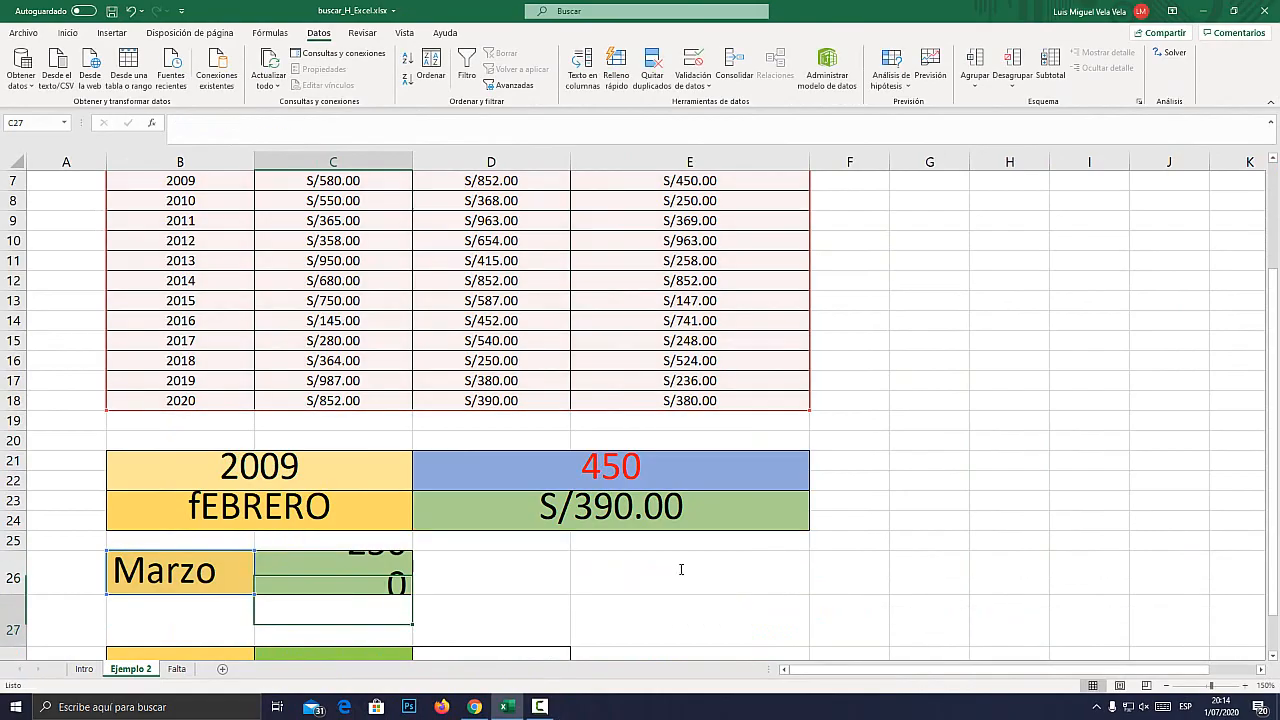
Check the C26 result against the table and fill the whole 2010 row, row 8, in red.
click(361, 567)
scroll(338, 500, up, 1)
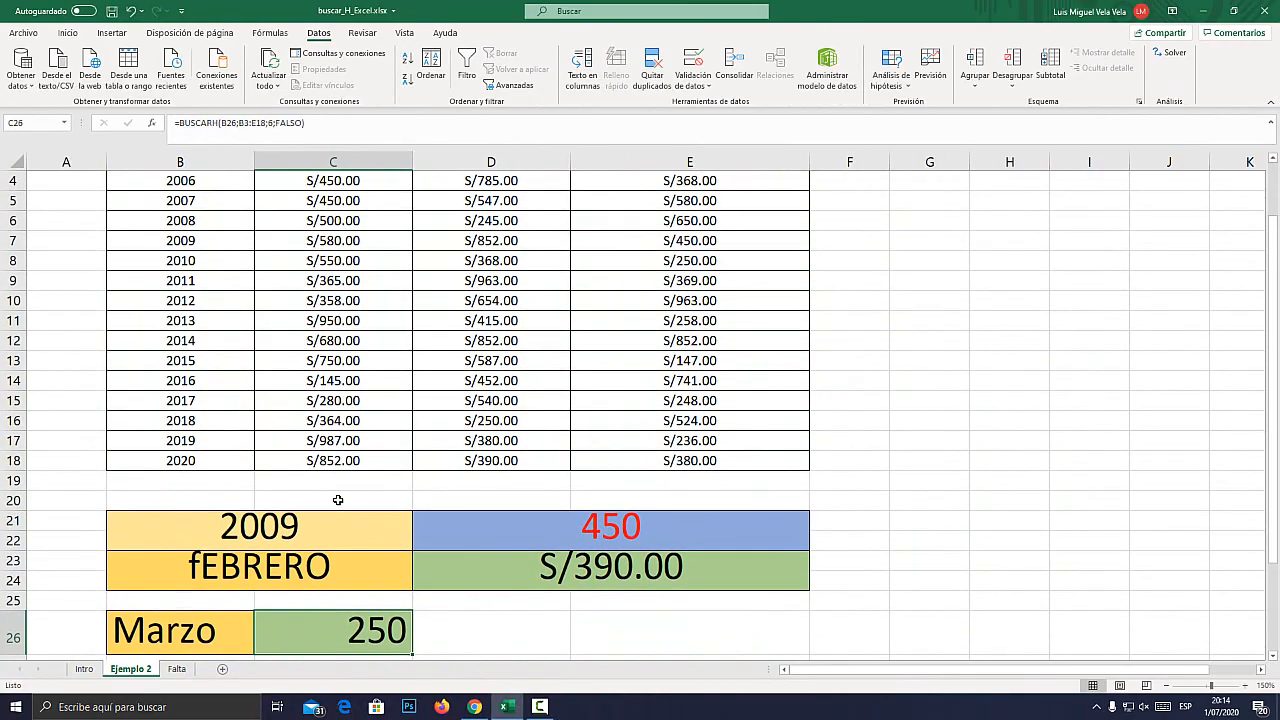
click(181, 262)
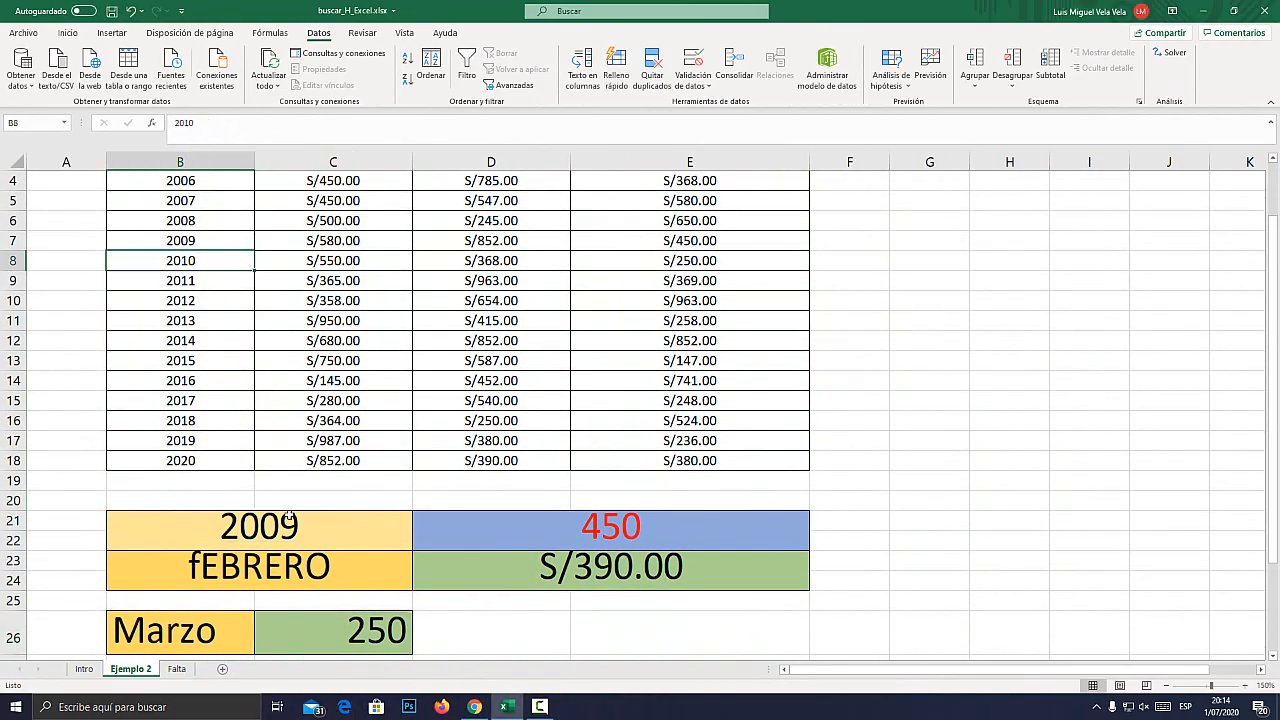
scroll(245, 401, up, 1)
click(13, 334)
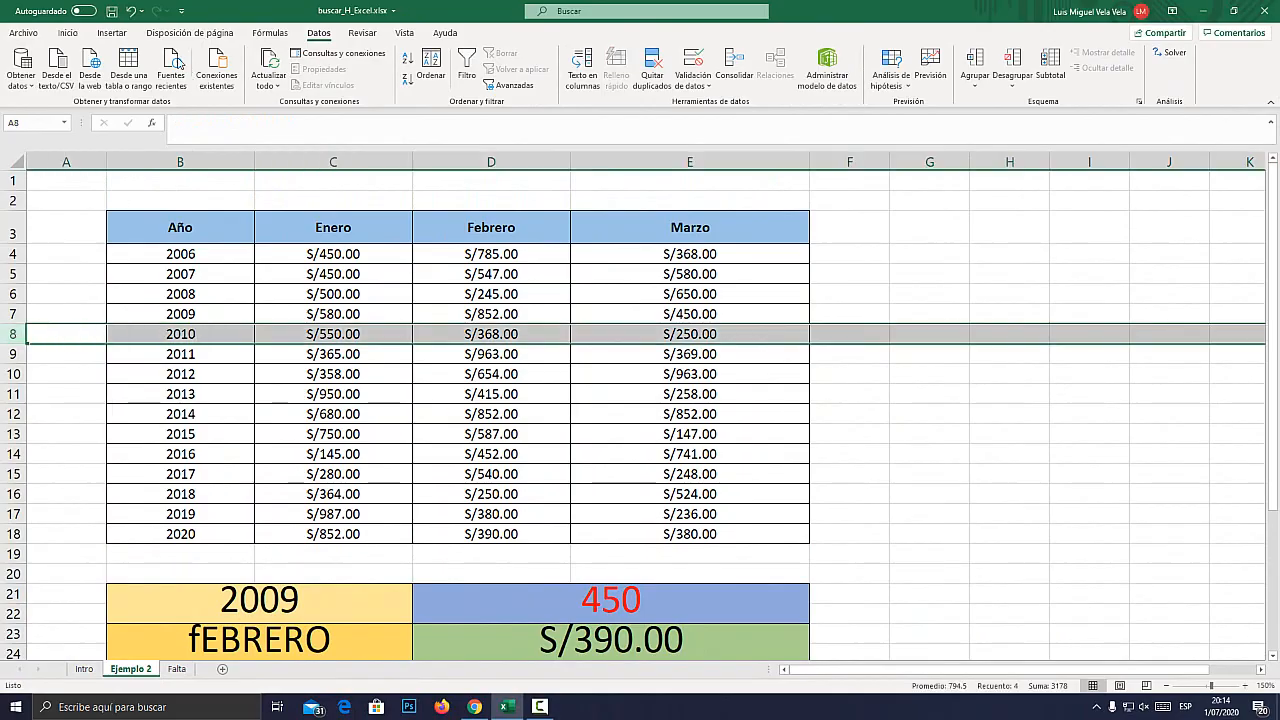
click(67, 33)
click(228, 80)
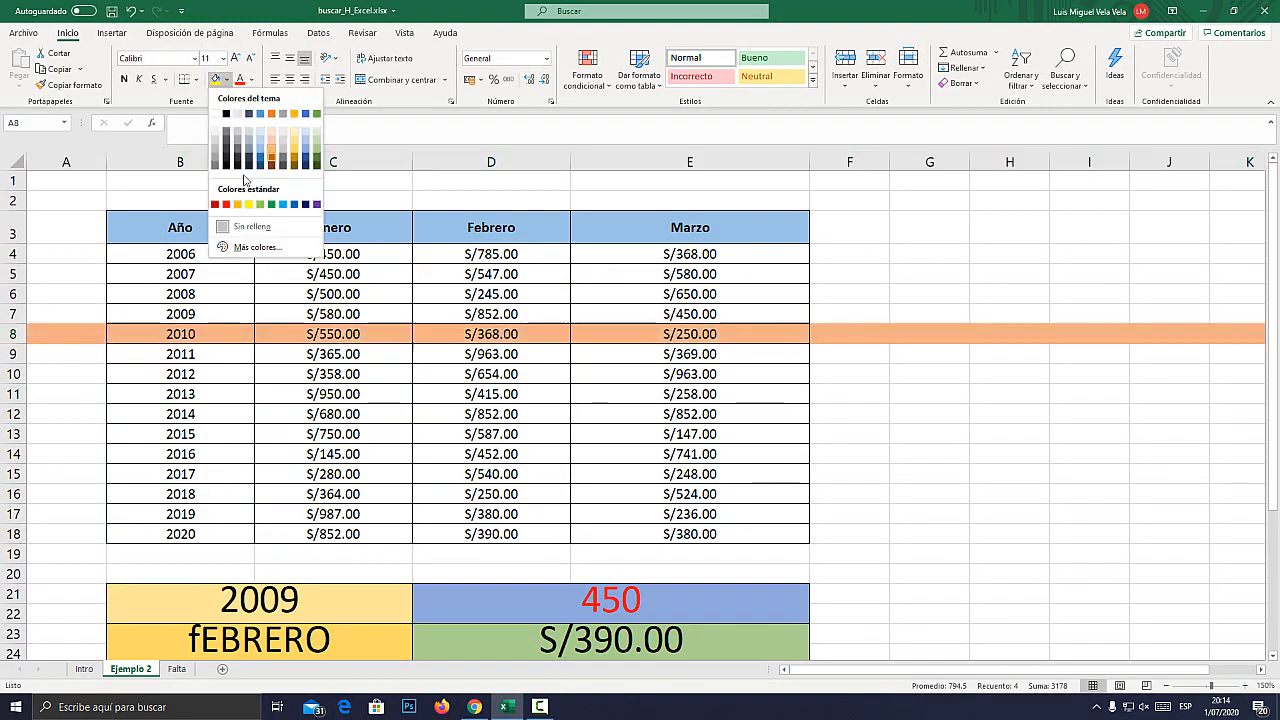
click(233, 206)
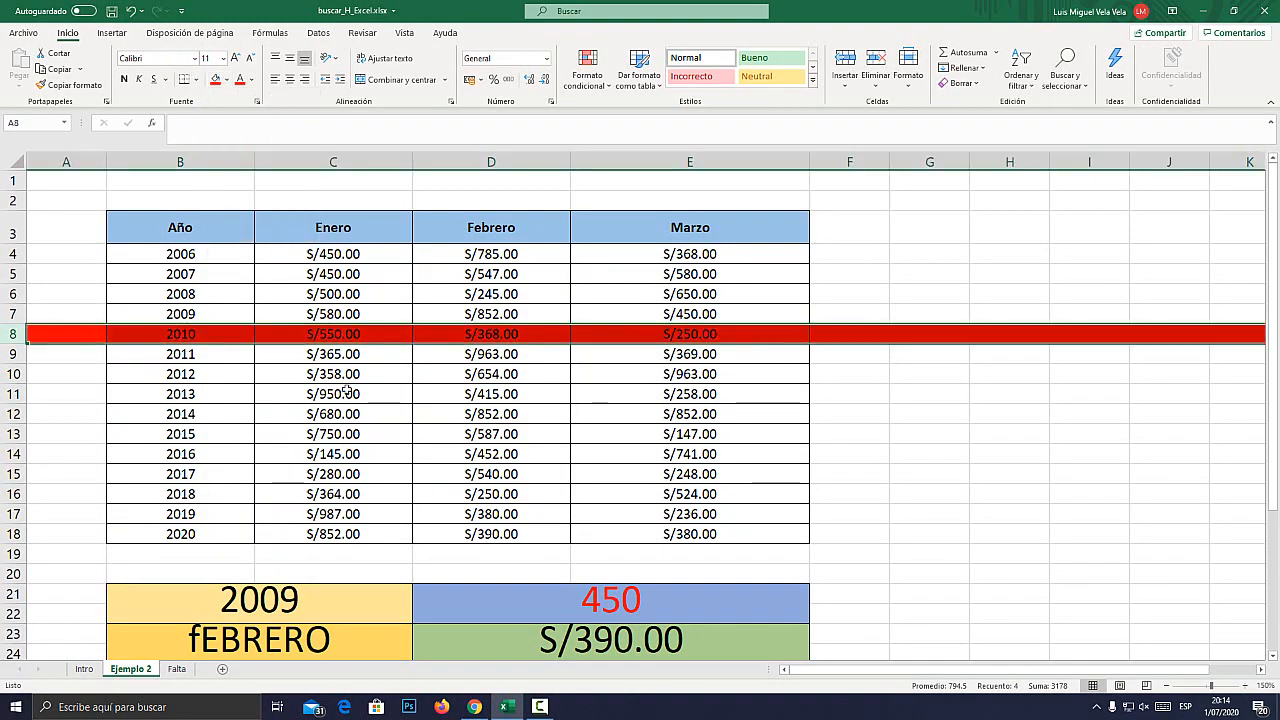
Fill the 2010 Marzo cell, E8, in yellow and compare it with the result in C26.
click(702, 335)
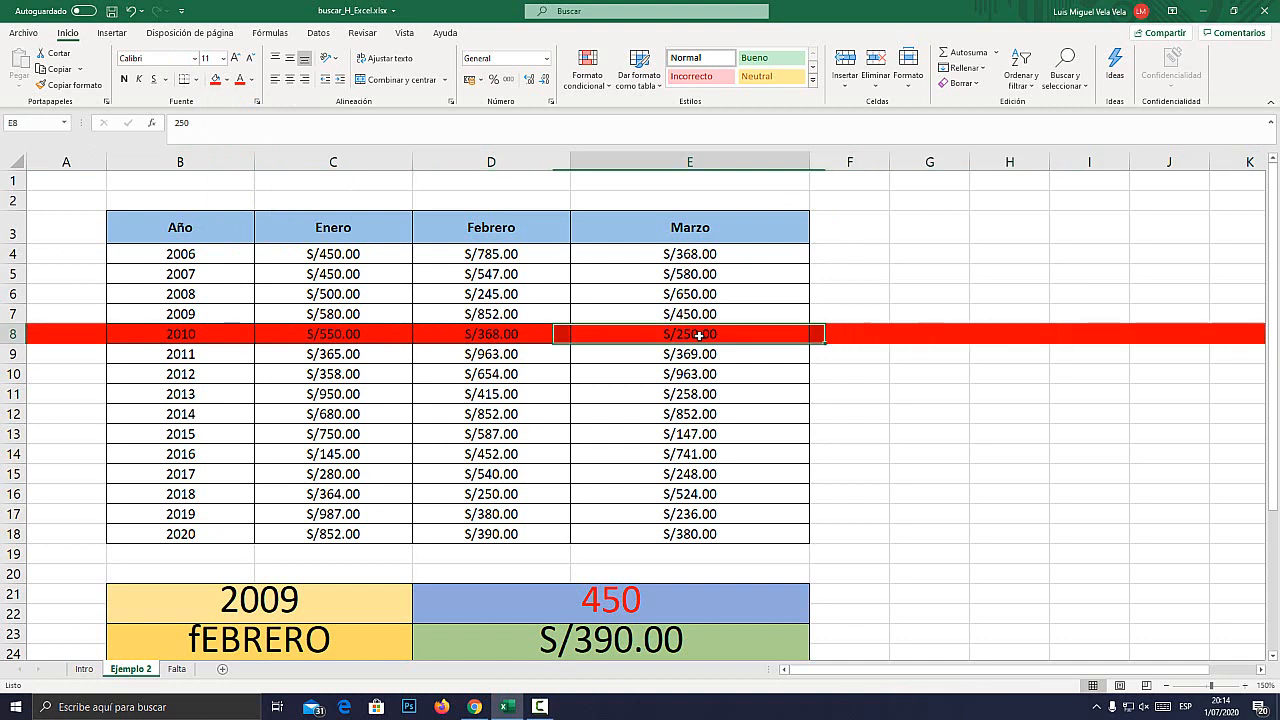
click(228, 80)
click(250, 207)
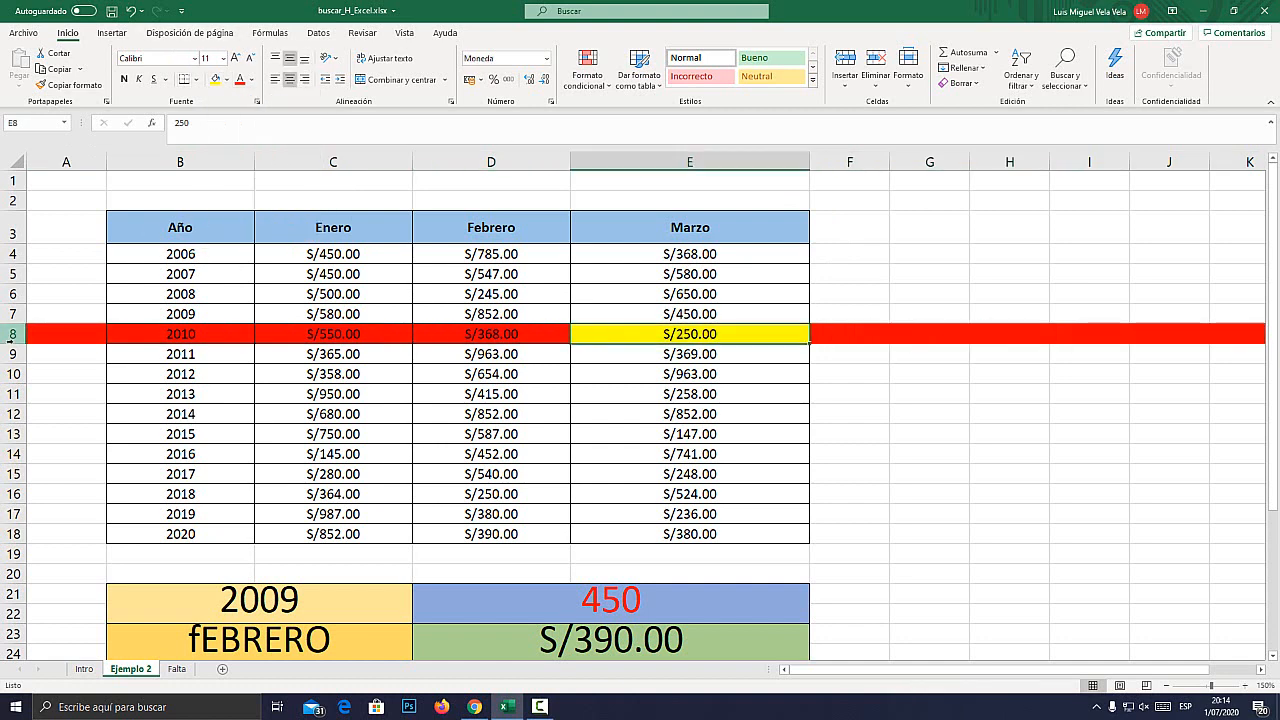
click(12, 334)
scroll(68, 343, down, 3)
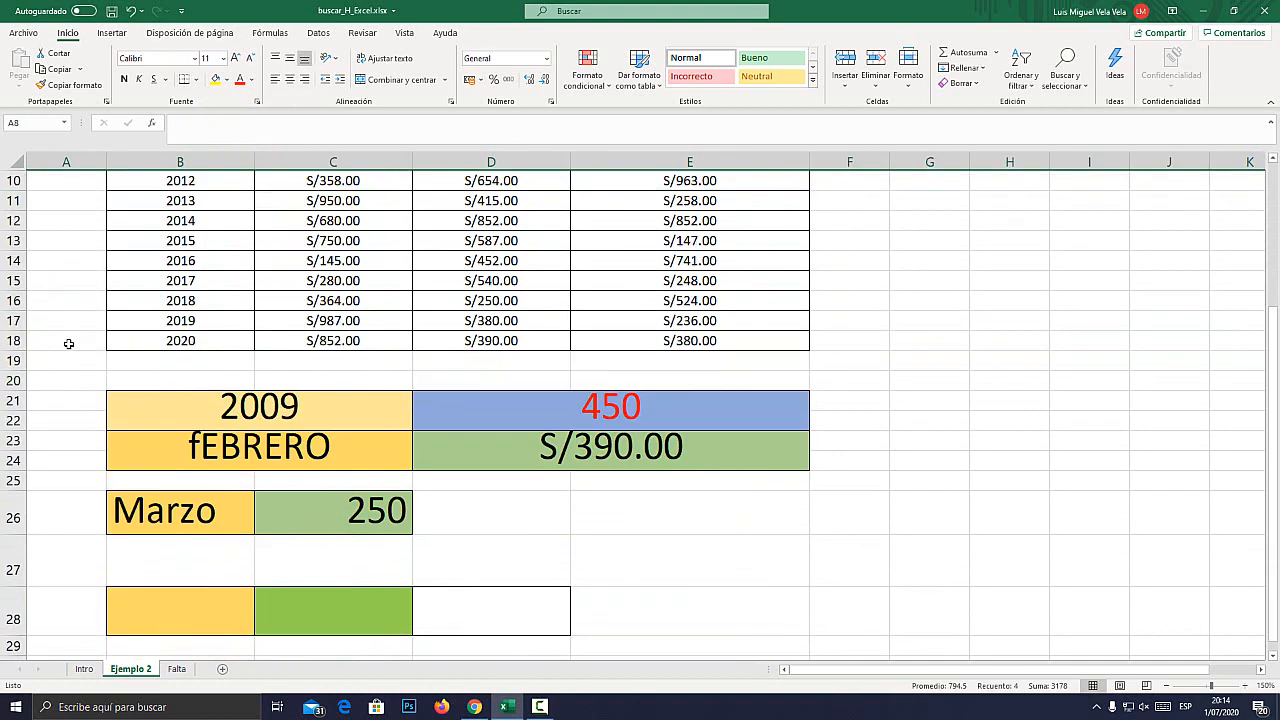
Examine the 2010 Marzo cell, E8, within its column and compare it with the Febrero header and the 2010 Febrero cell, D8.
scroll(71, 360, up, 3)
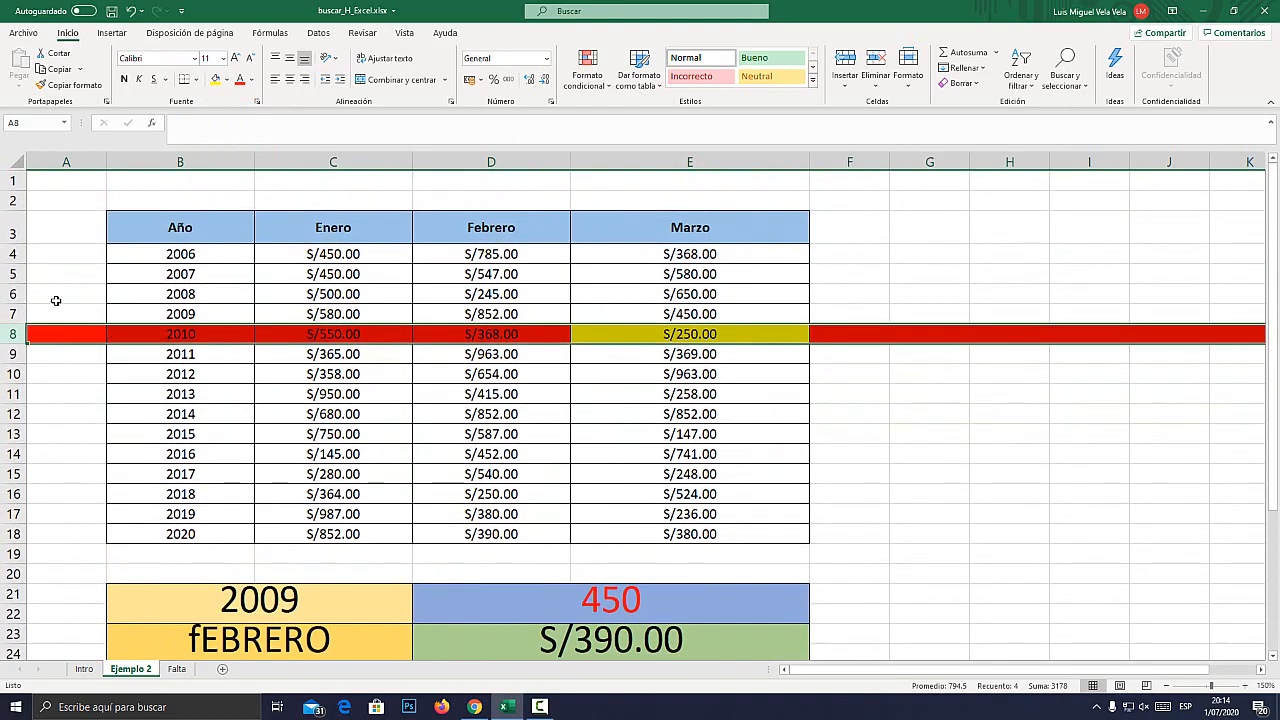
click(673, 330)
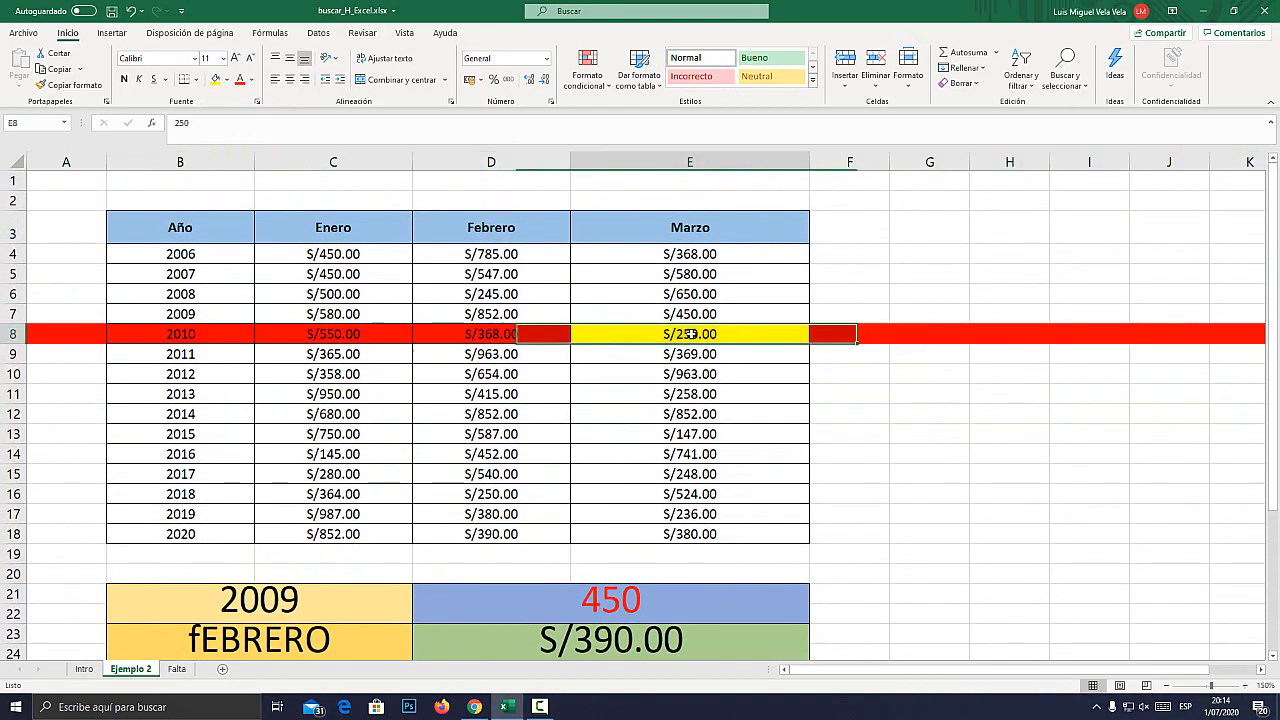
click(719, 161)
scroll(494, 417, down, 3)
scroll(629, 243, up, 2)
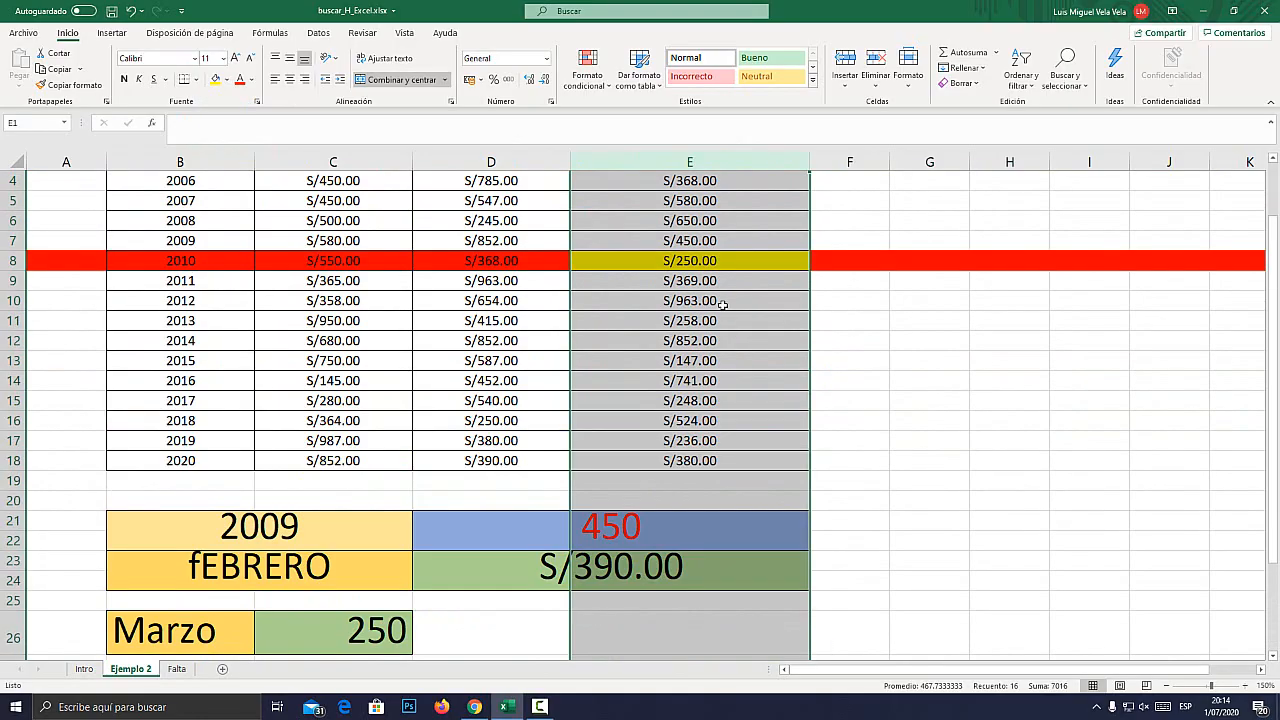
click(693, 260)
key(super+plus)
key(super+Escape)
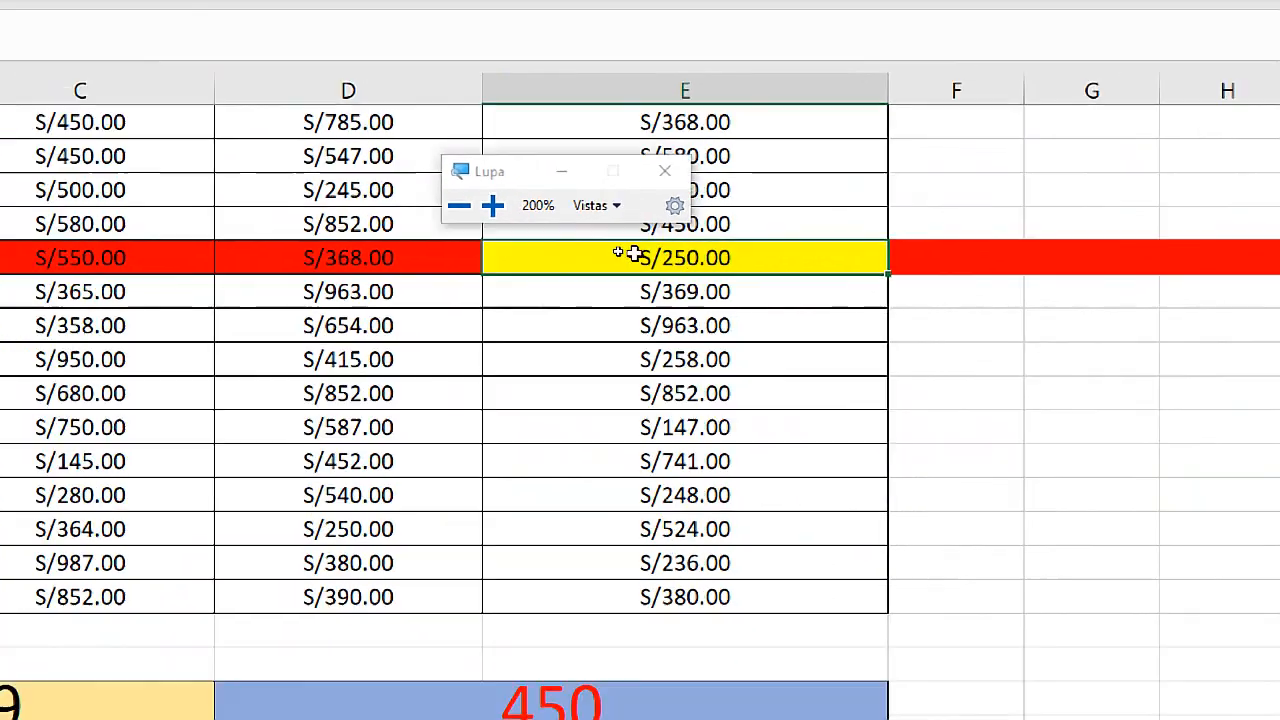
scroll(523, 283, up, 1)
click(503, 227)
click(508, 331)
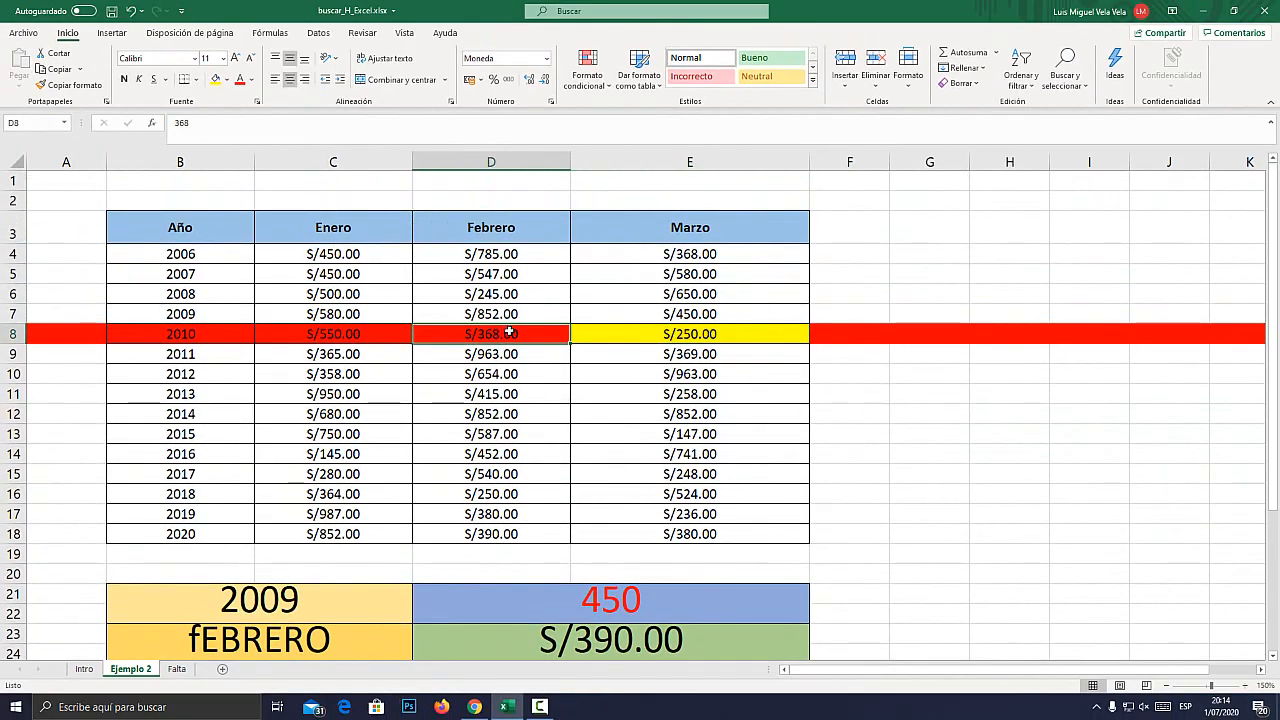
Choose Febrero in the B26 month dropdown and check the BUSCARH formula in C26.
scroll(254, 543, down, 4)
click(215, 458)
click(259, 467)
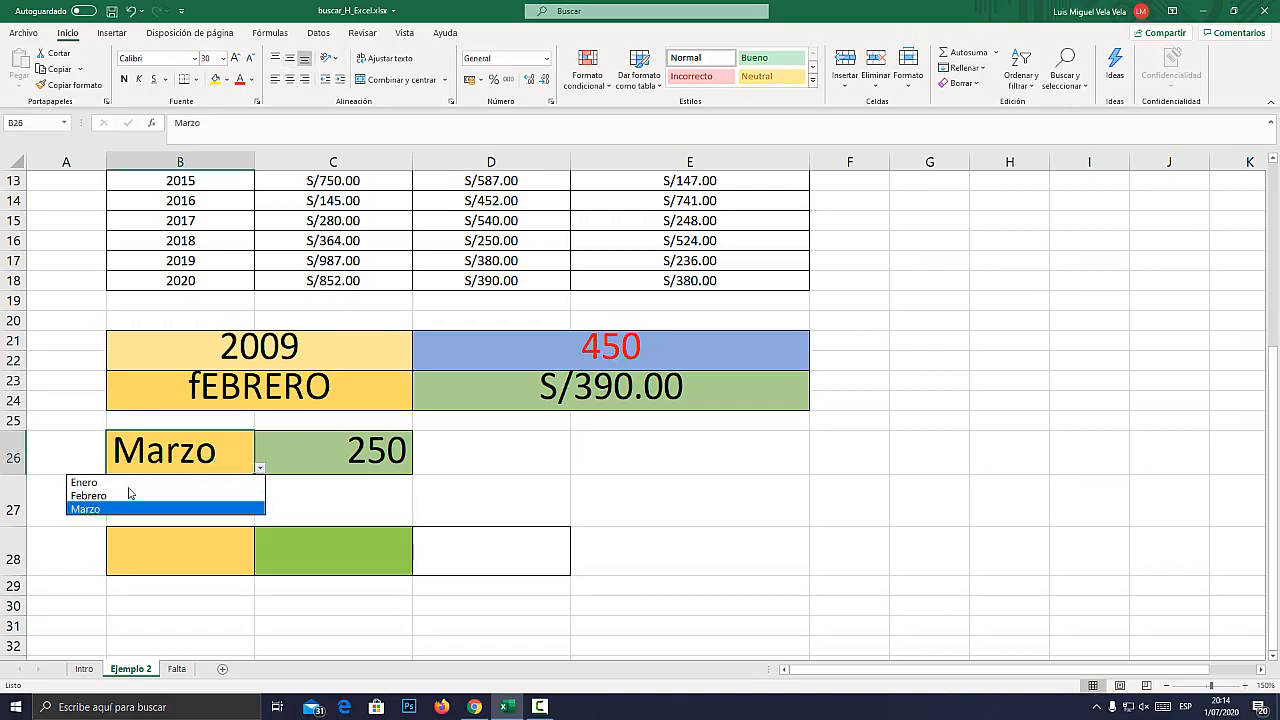
click(104, 498)
click(340, 462)
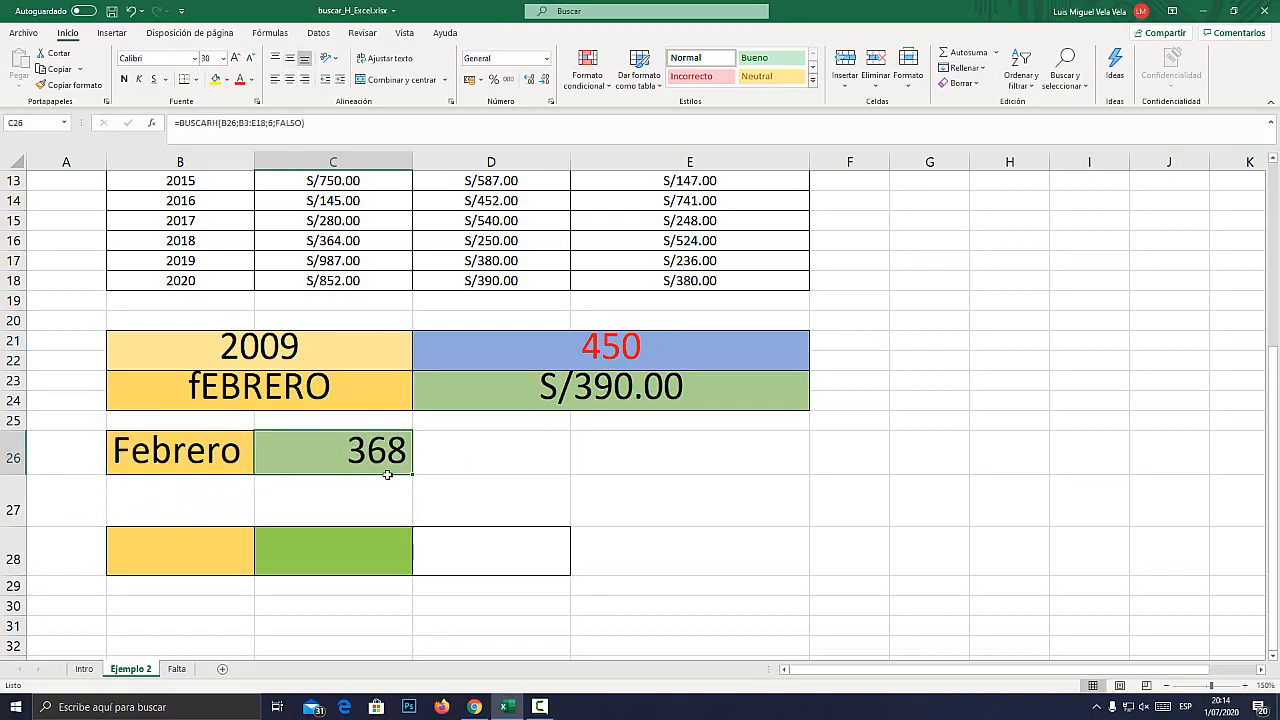
Compare the C26 result with the 2010 row and the month headers of the table, and select cell B28.
scroll(389, 523, up, 3)
scroll(388, 522, down, 2)
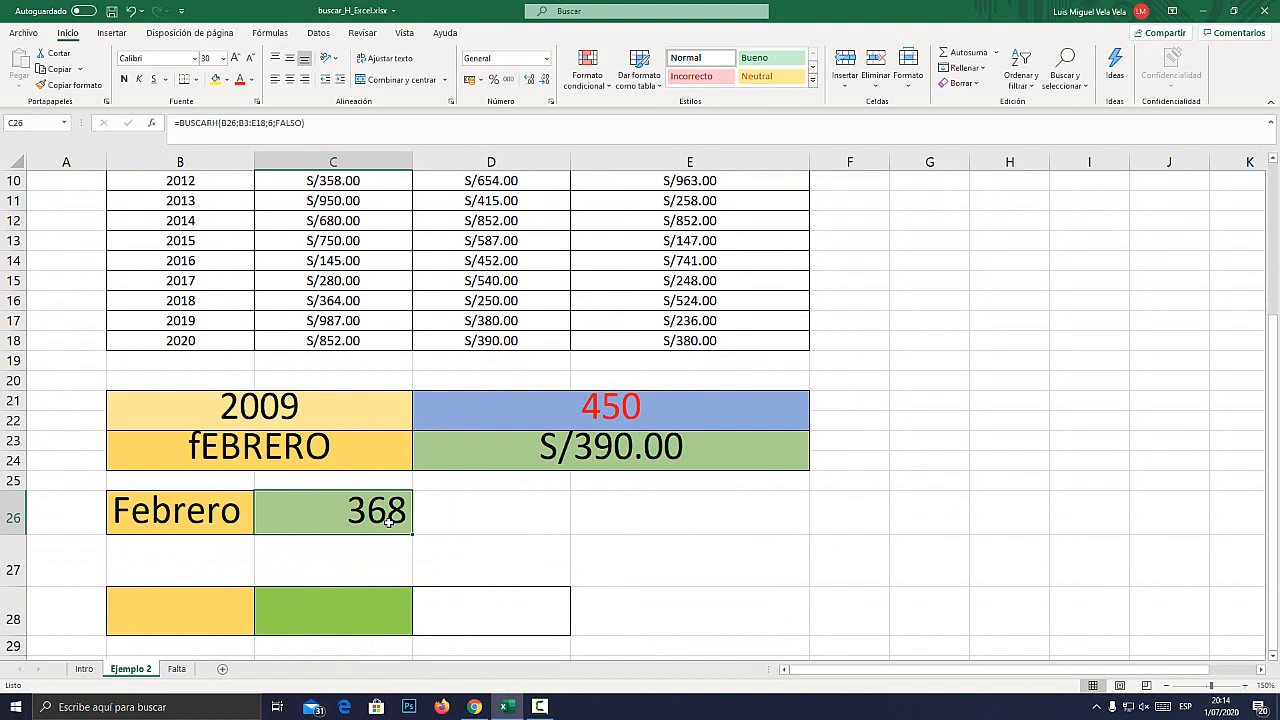
scroll(389, 523, up, 3)
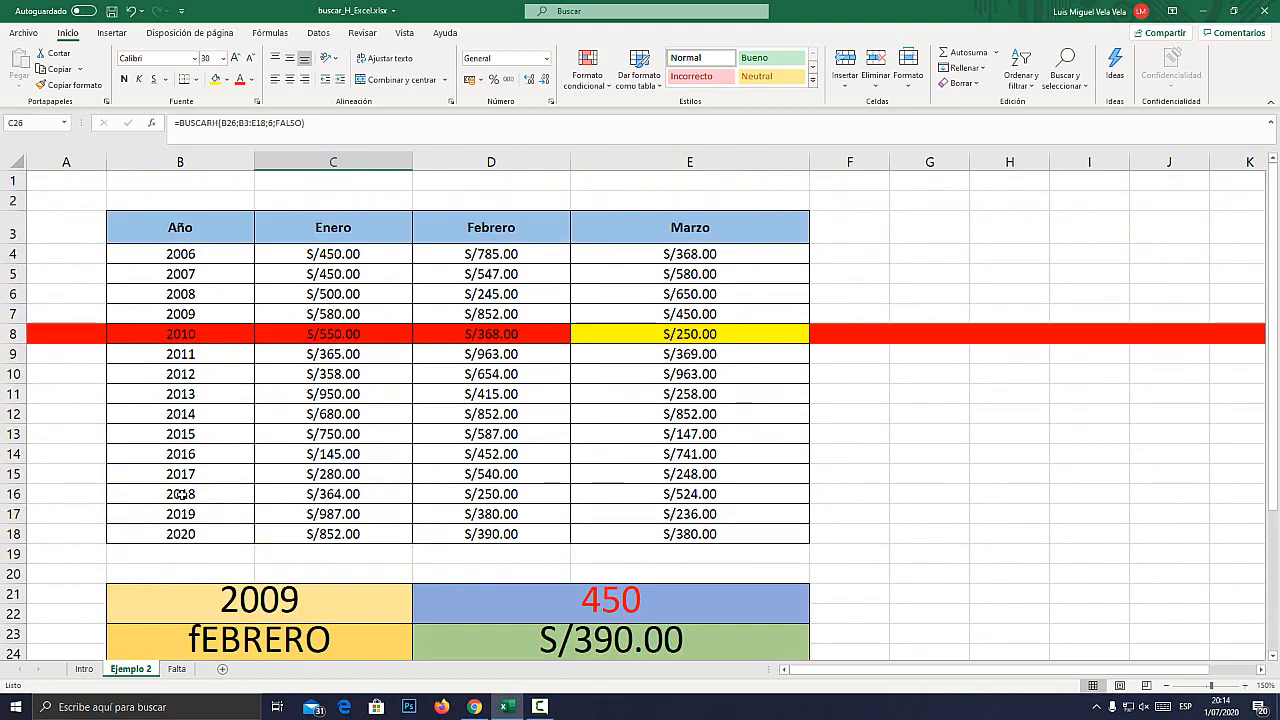
click(322, 236)
scroll(216, 486, down, 3)
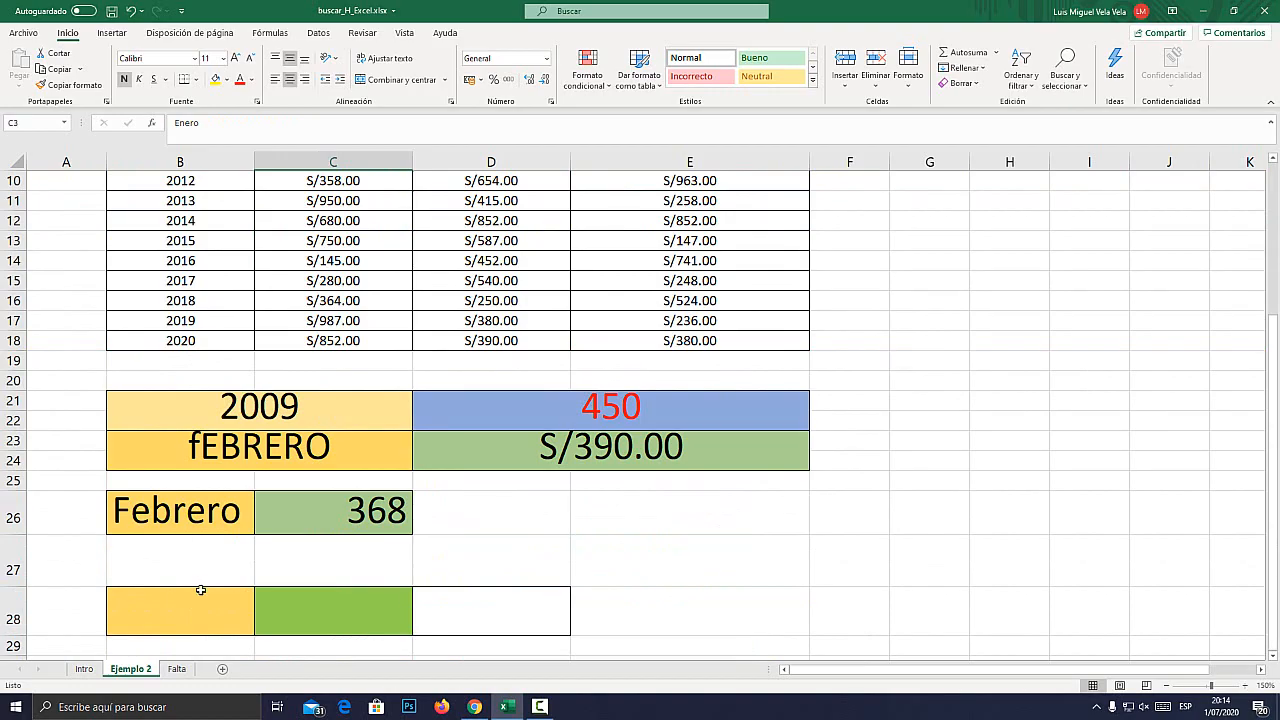
scroll(205, 585, down, 3)
scroll(207, 580, up, 6)
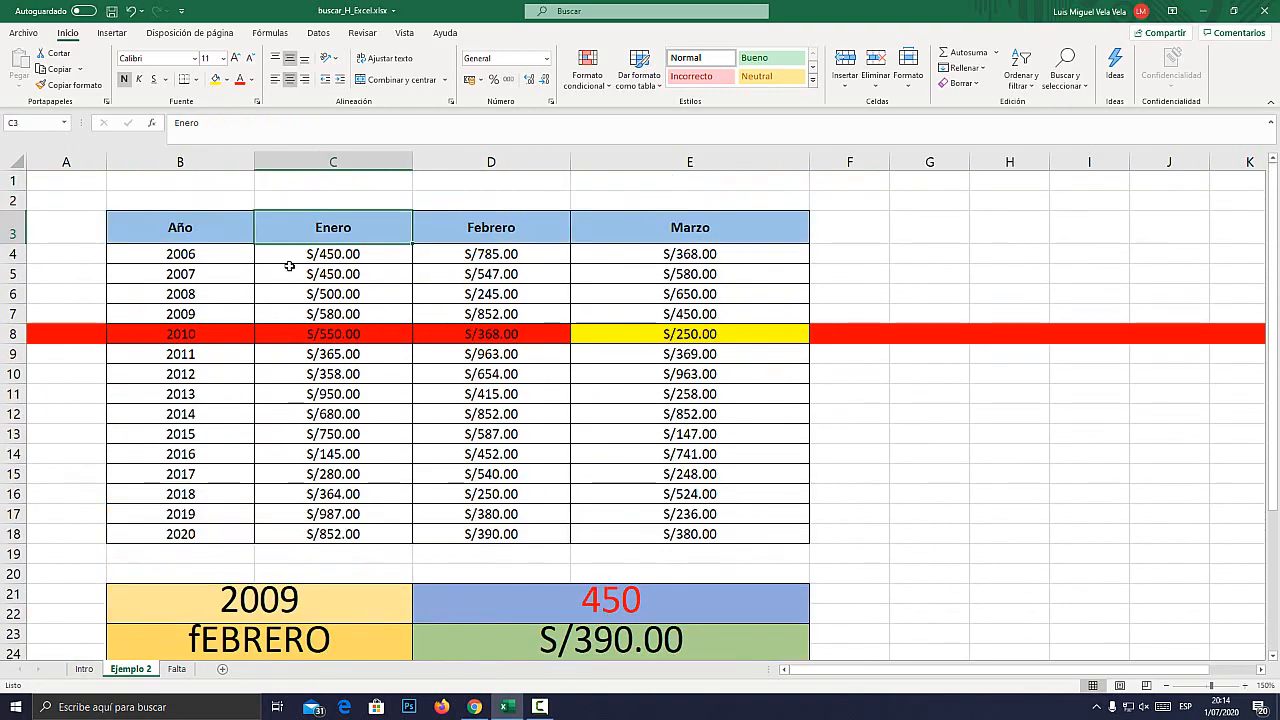
scroll(289, 266, down, 6)
click(196, 429)
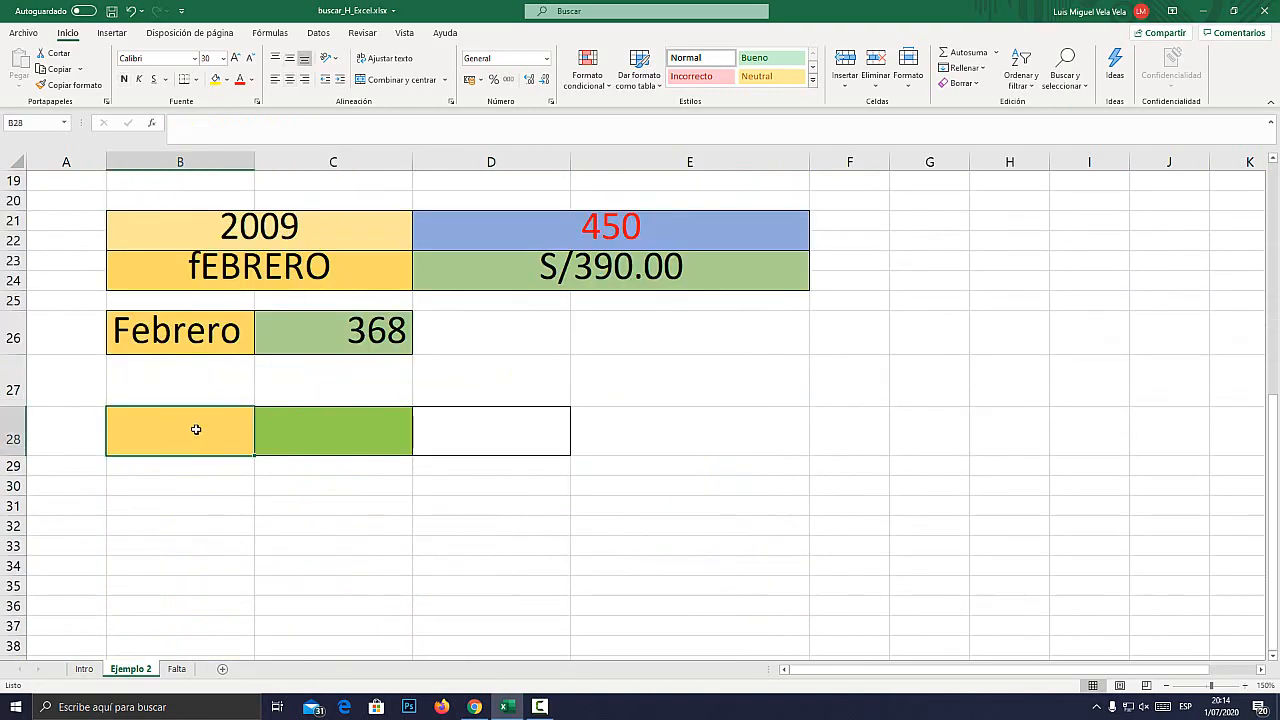
text(=)
key(Escape)
key(super+plus)
click(318, 33)
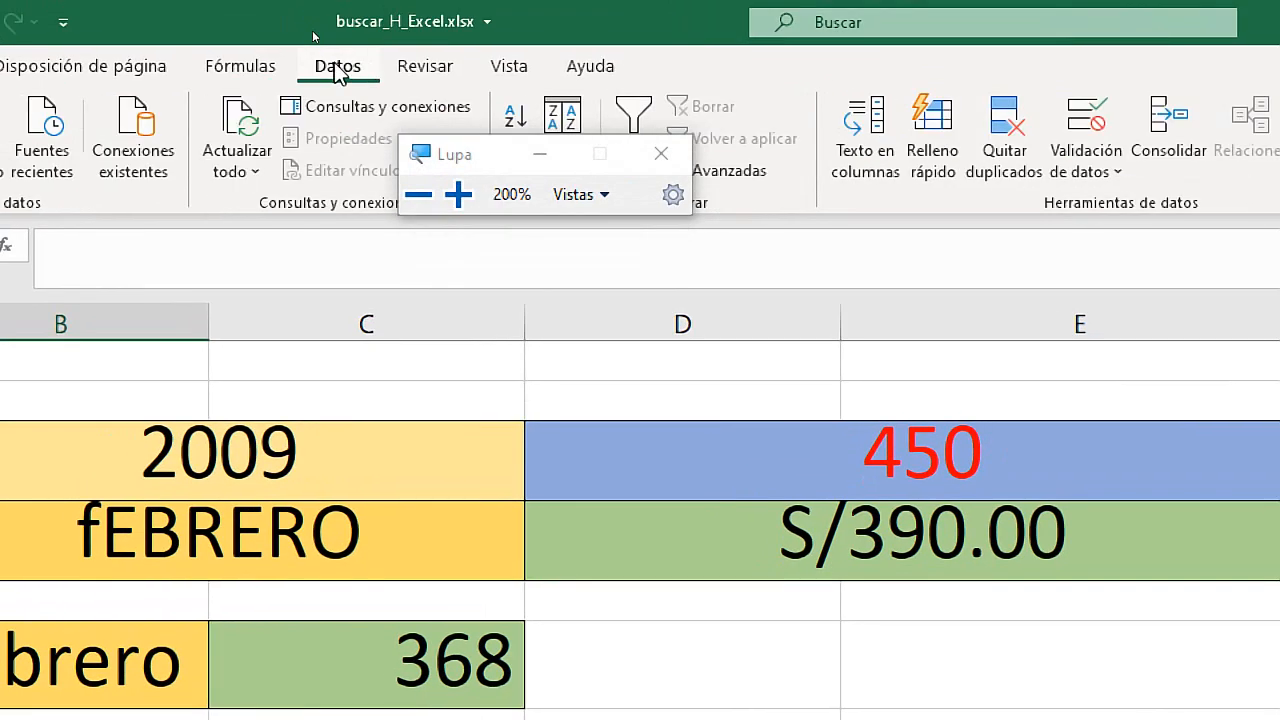
click(1086, 130)
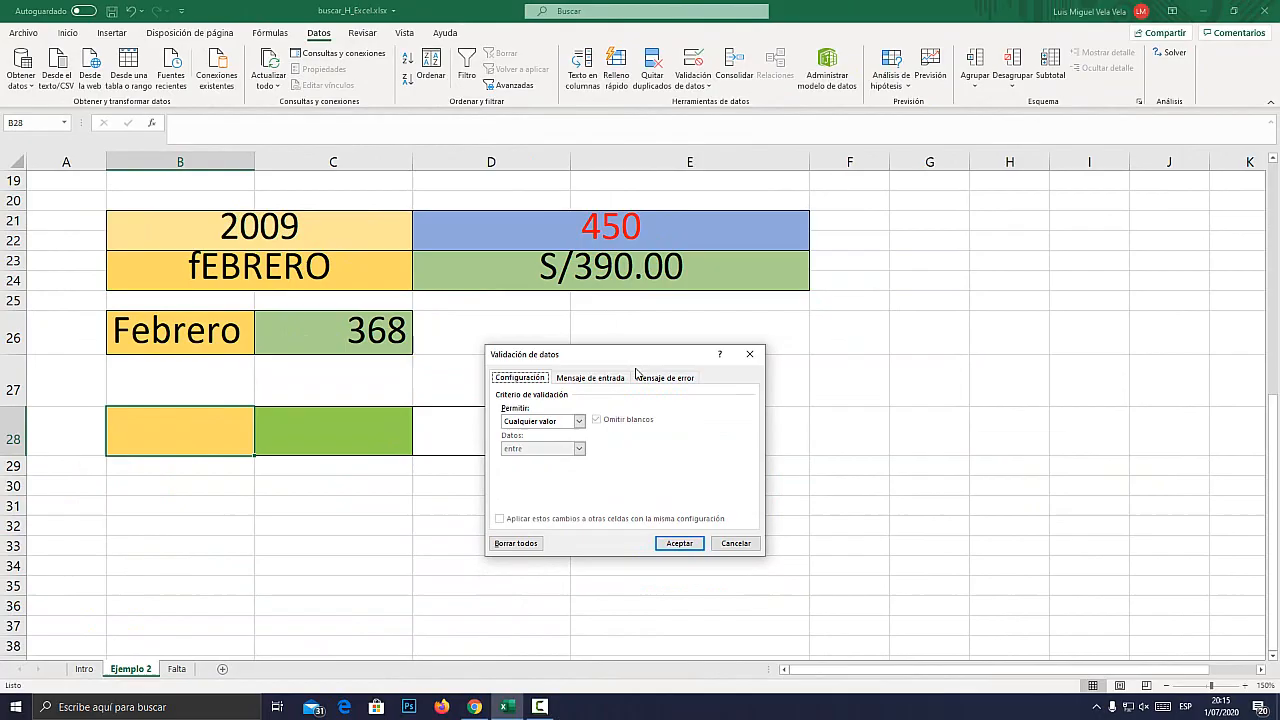
drag(638, 356, 701, 229)
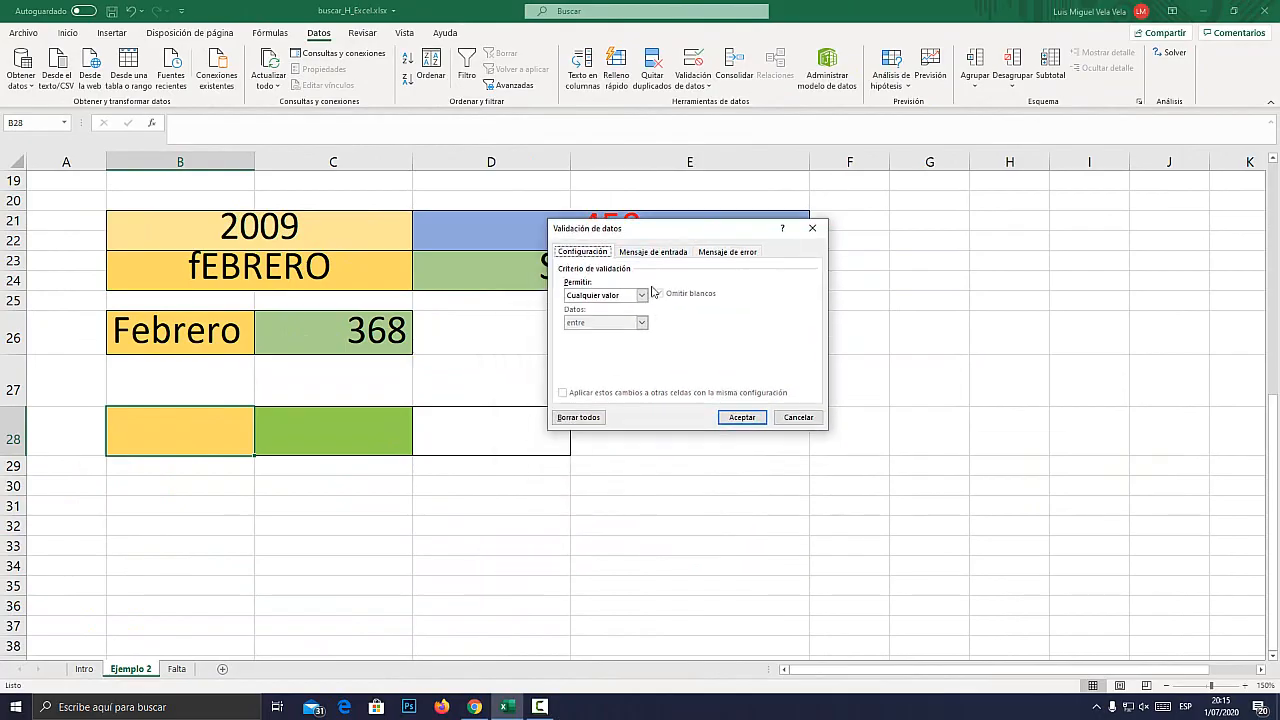
click(641, 294)
click(593, 337)
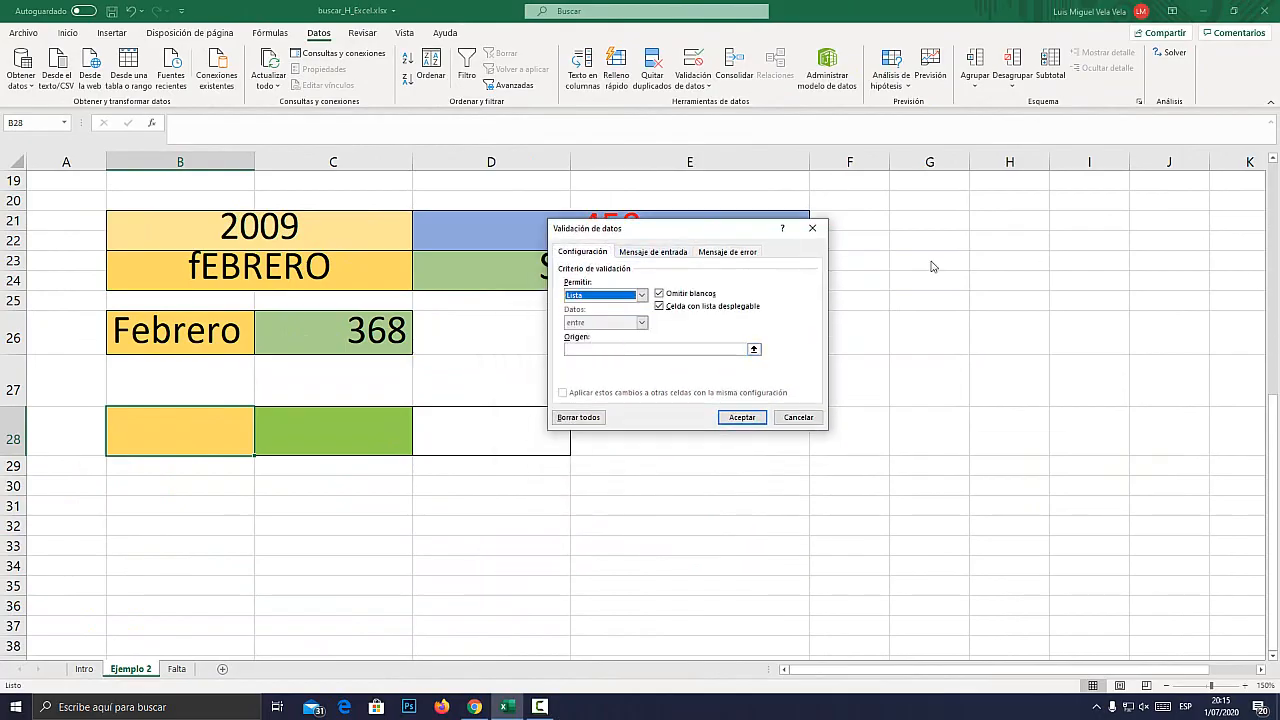
click(812, 228)
Zoom the sheet out to 100% and give B28 a list validation sourced from the month headers C3:E3.
scroll(398, 341, up, 6)
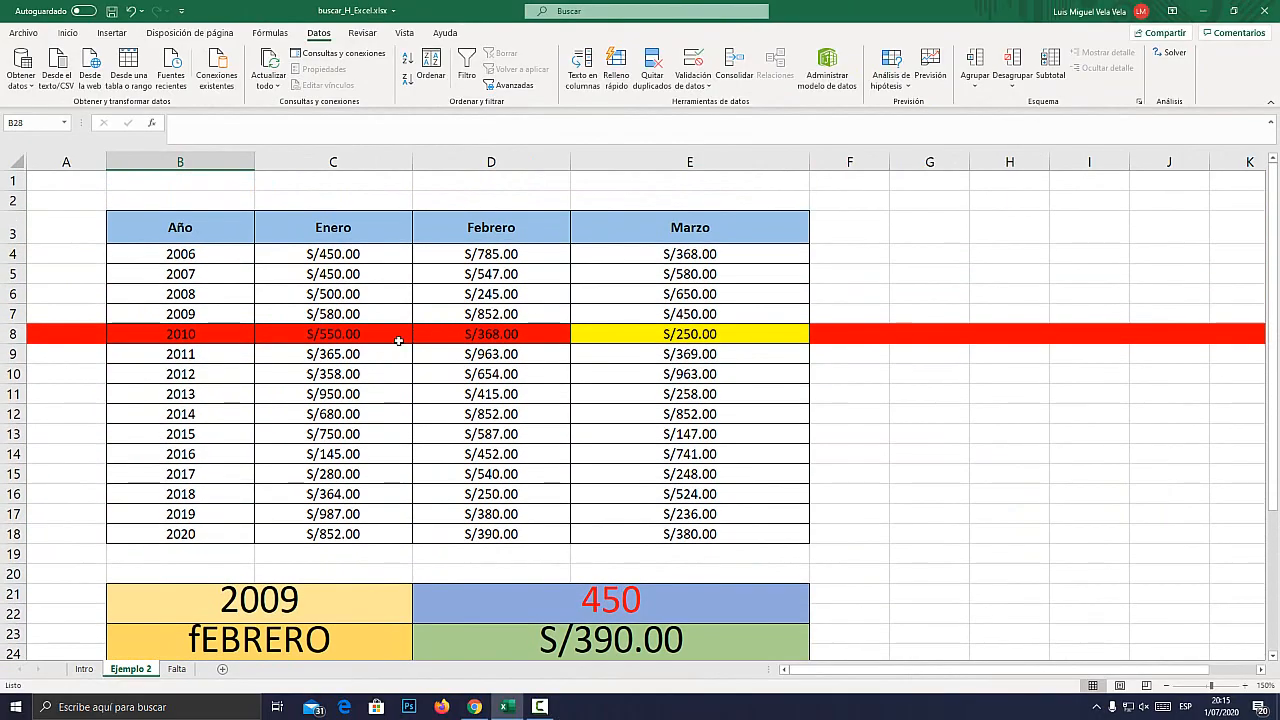
scroll(398, 341, down, 3)
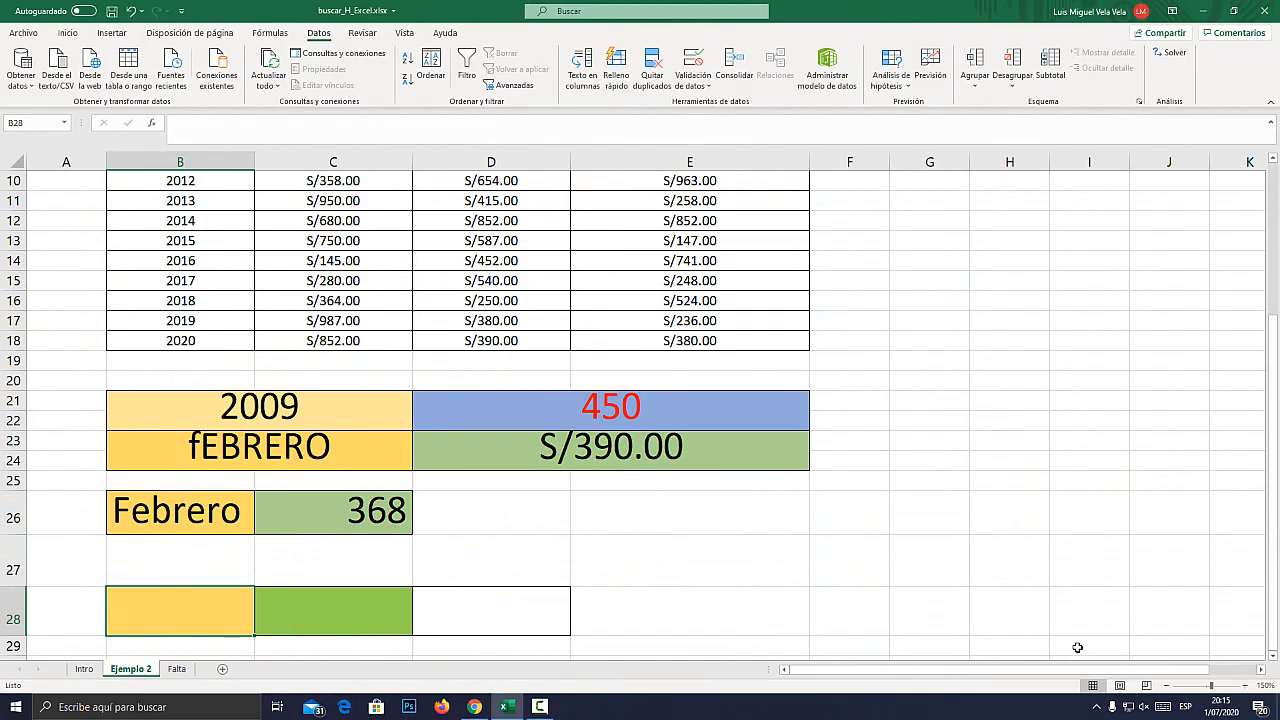
click(1166, 685)
click(1166, 685)
click(1166, 685)
click(1166, 685)
click(1166, 685)
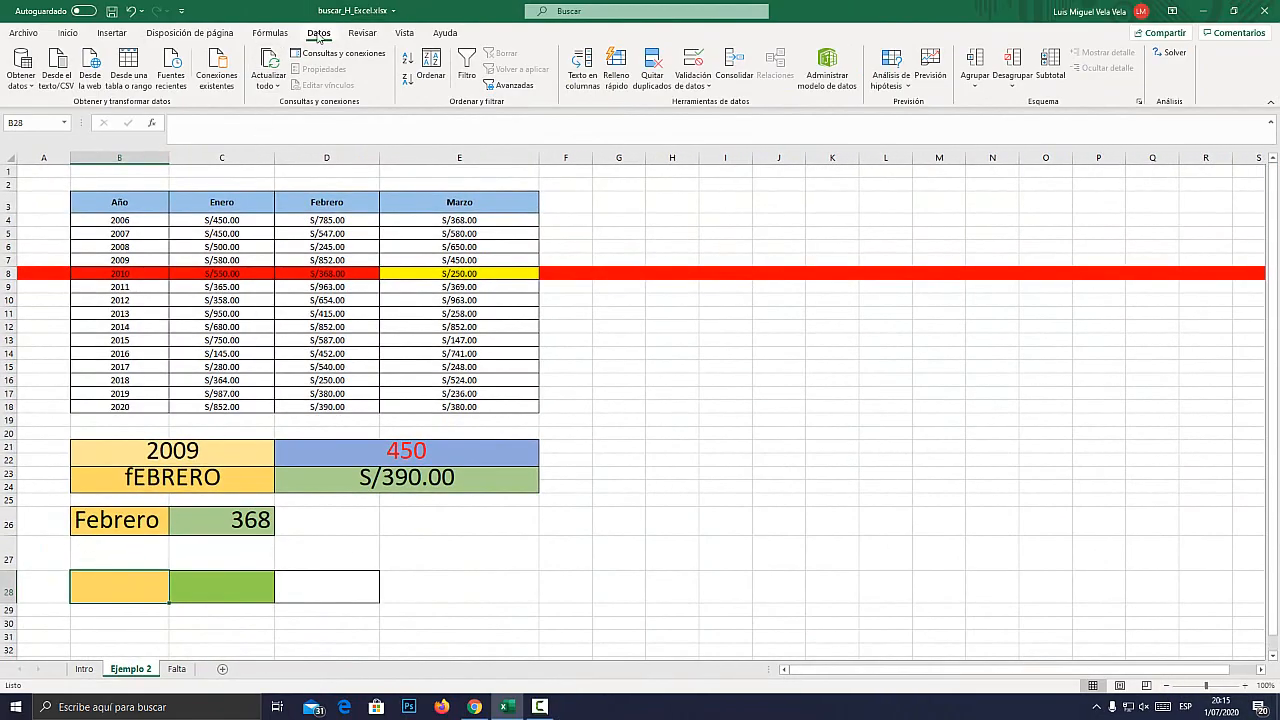
click(692, 62)
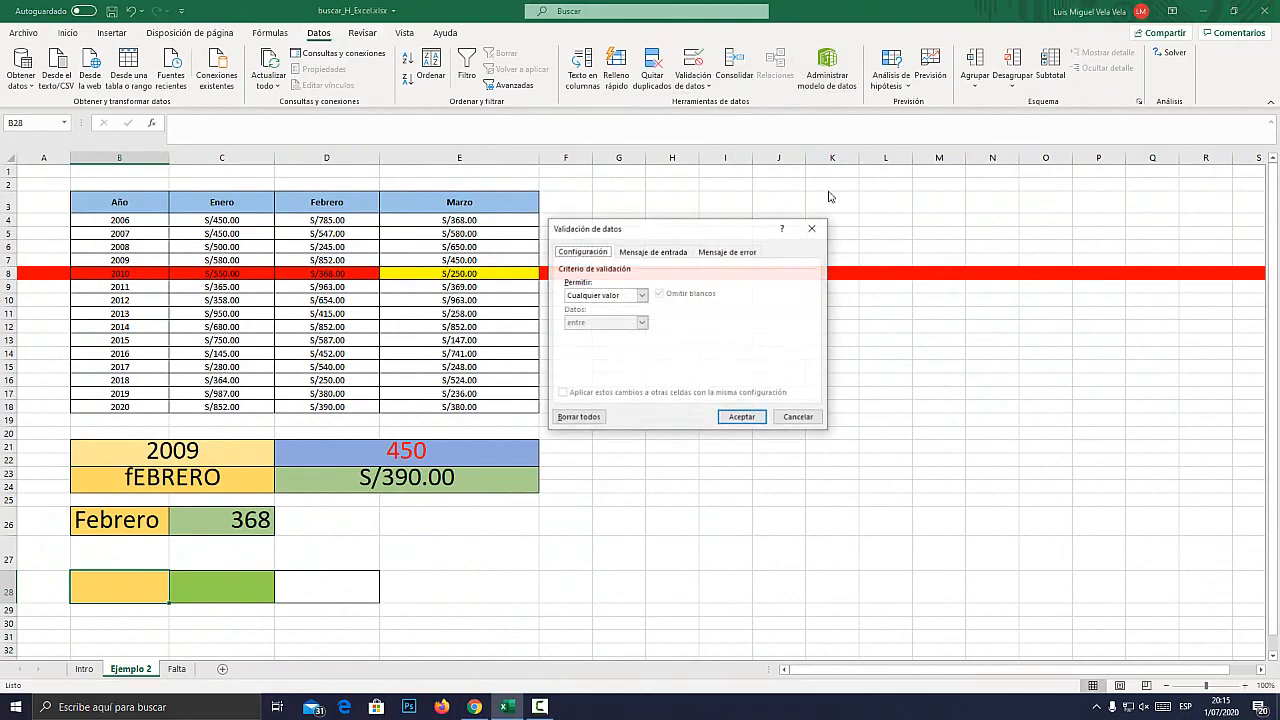
click(641, 295)
click(580, 328)
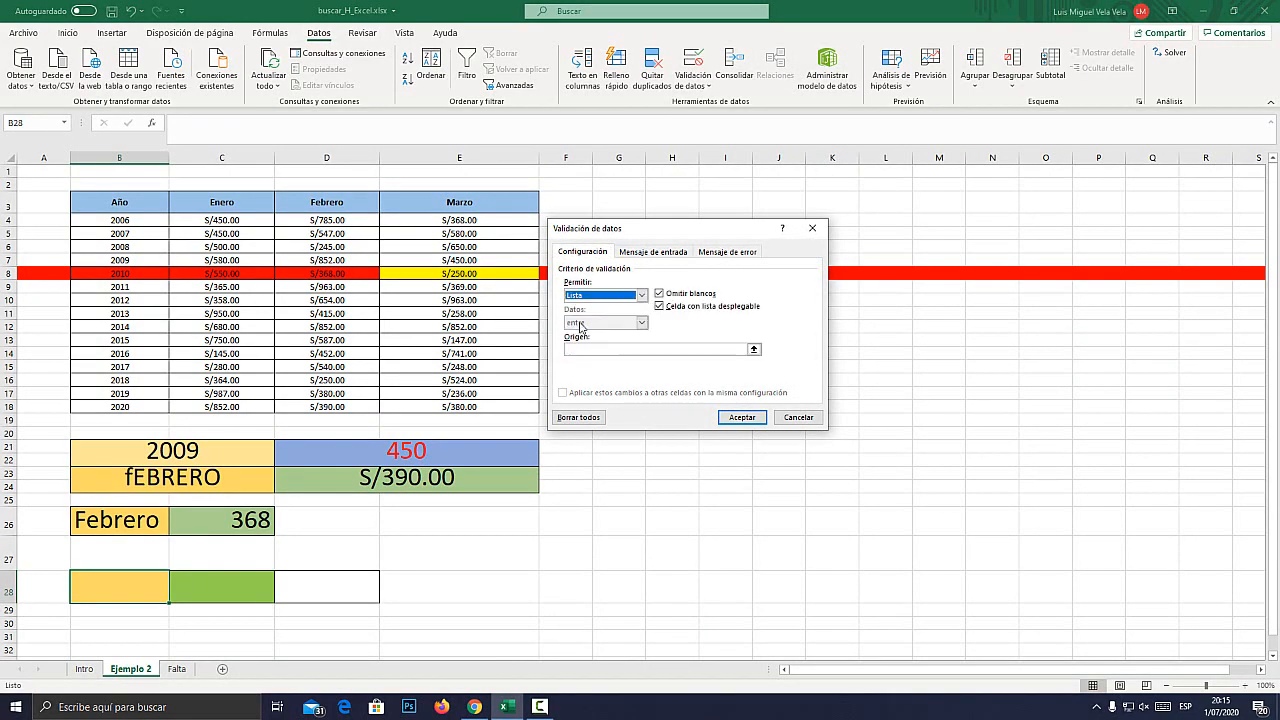
click(591, 348)
drag(240, 204, 446, 202)
click(742, 418)
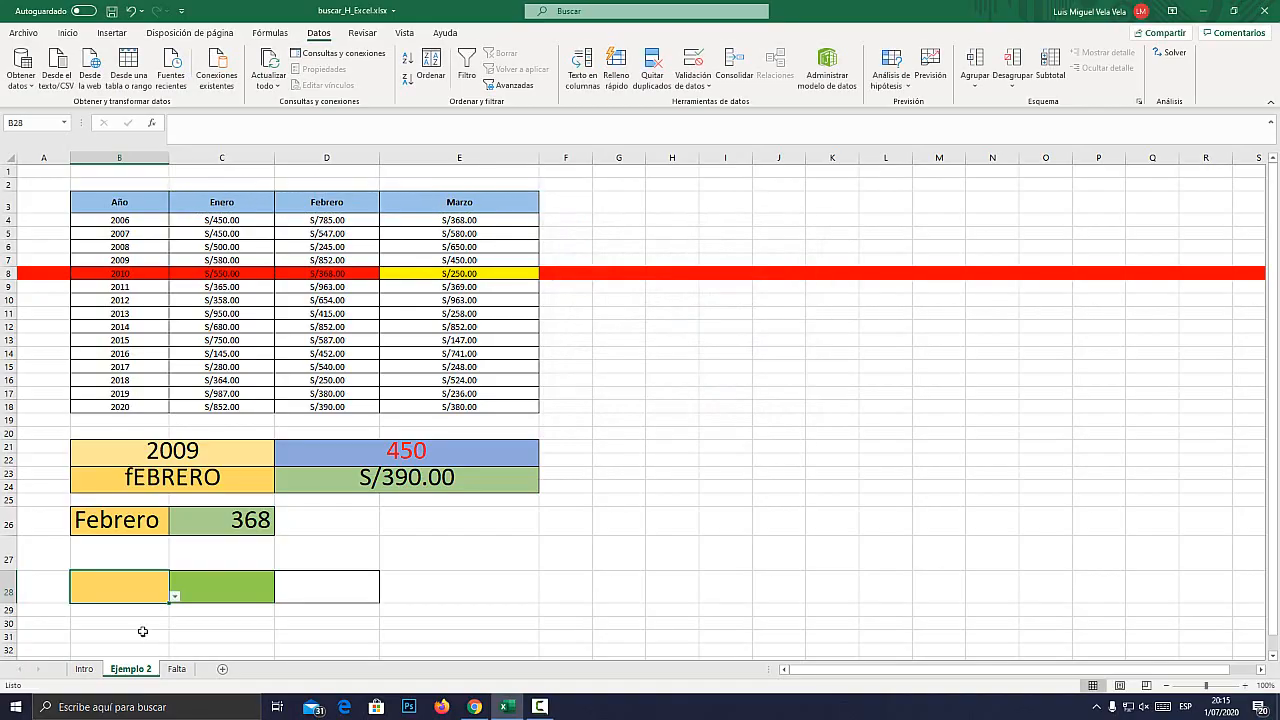
Try Febrero in the new B28 dropdown, set it to Enero, and select cell C28.
click(174, 596)
scroll(110, 575, down, 1)
click(174, 548)
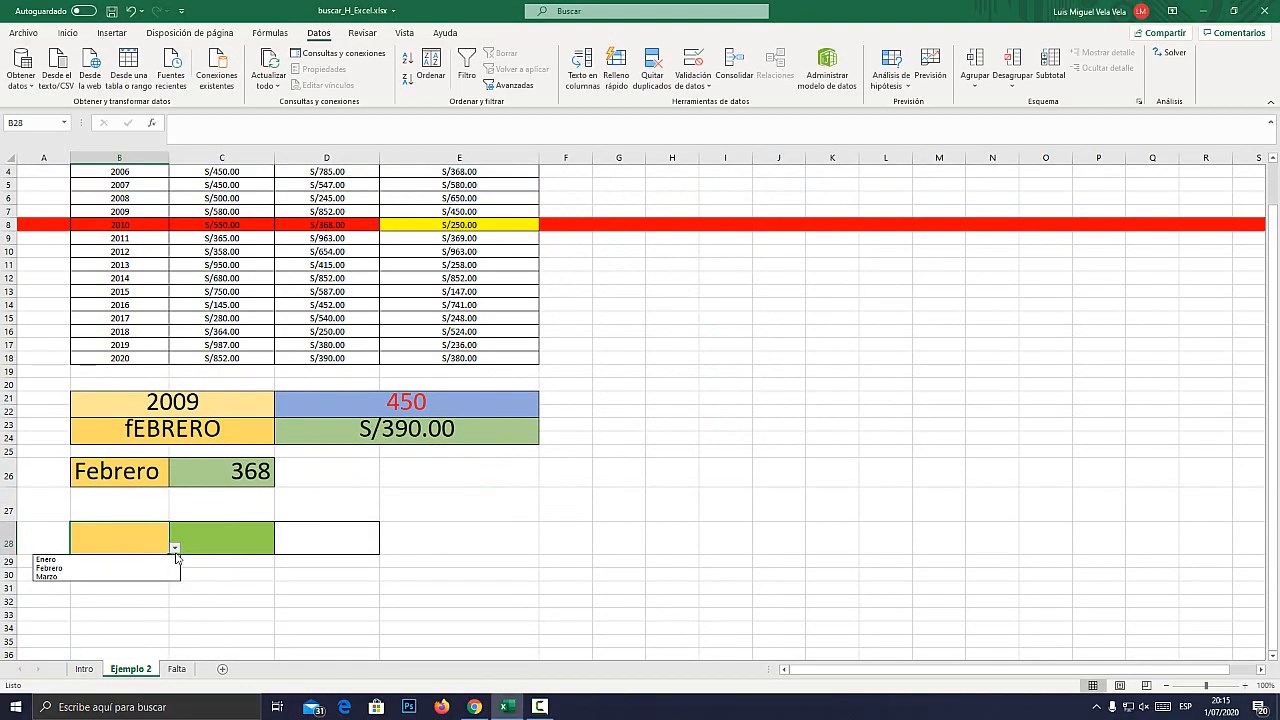
click(62, 568)
click(174, 548)
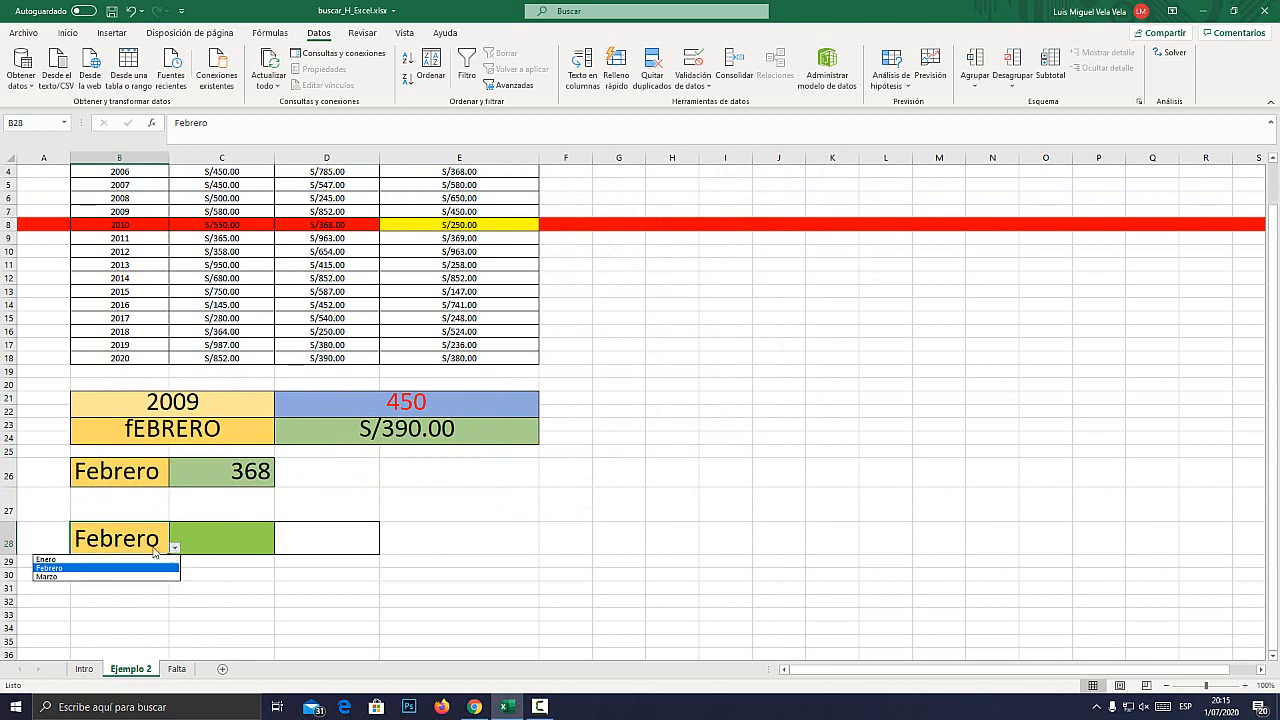
click(80, 560)
click(225, 529)
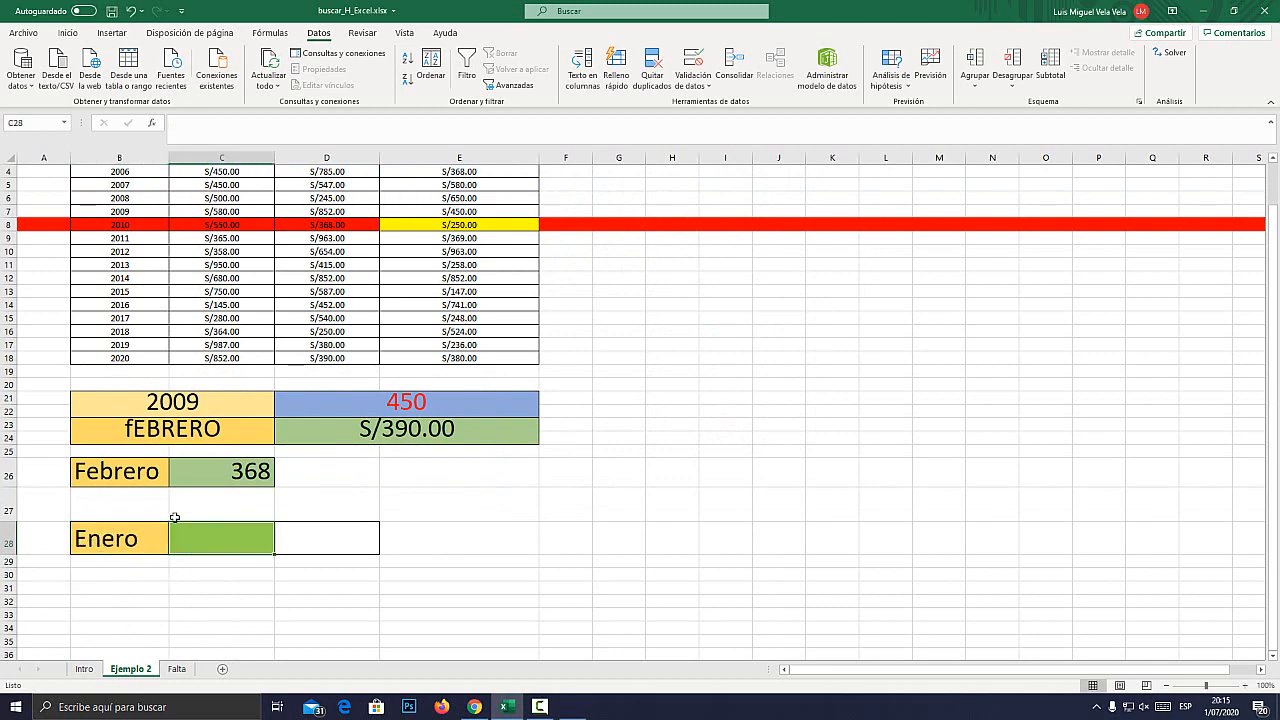
key(super+plus)
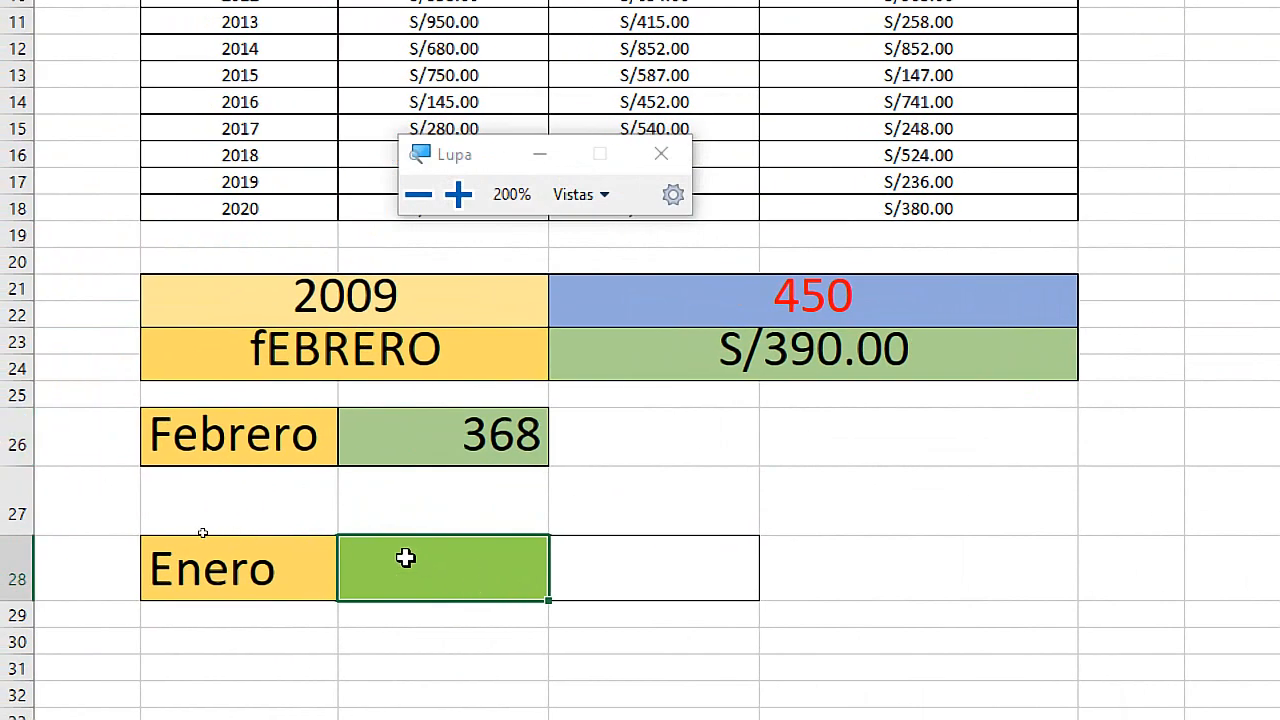
double_click(405, 558)
text(=)
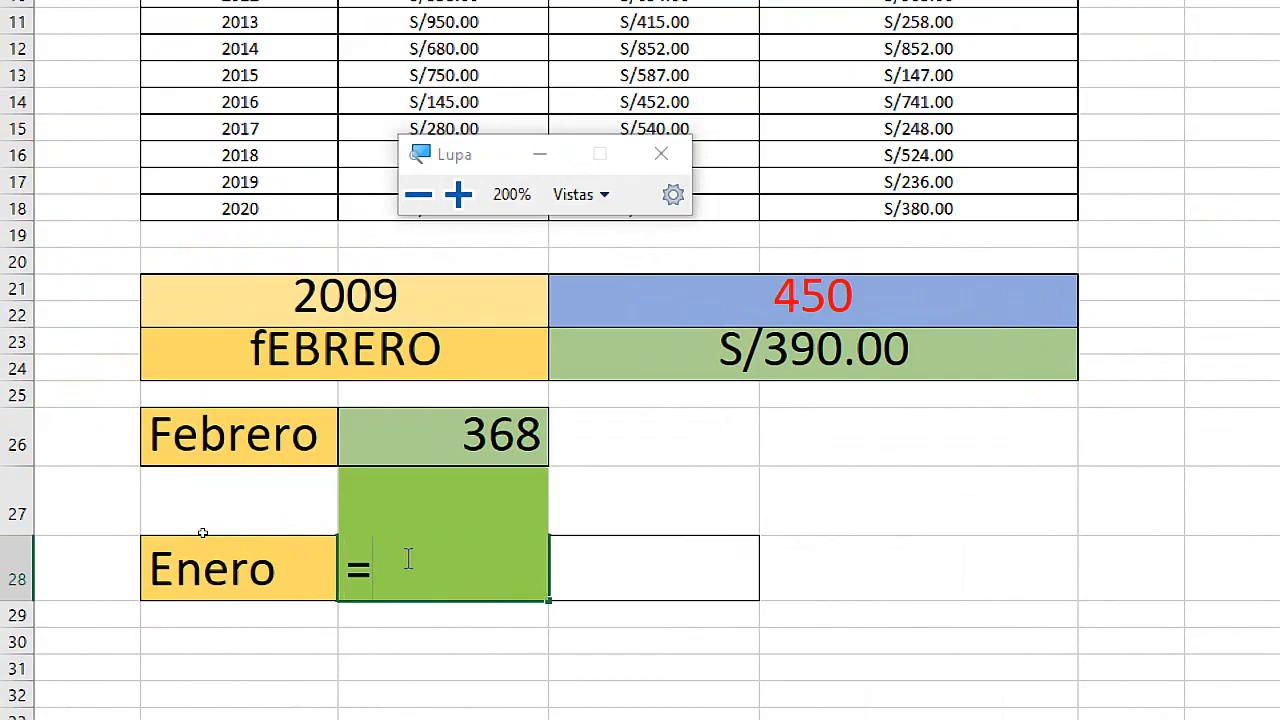
key(BackSpace)
key(Escape)
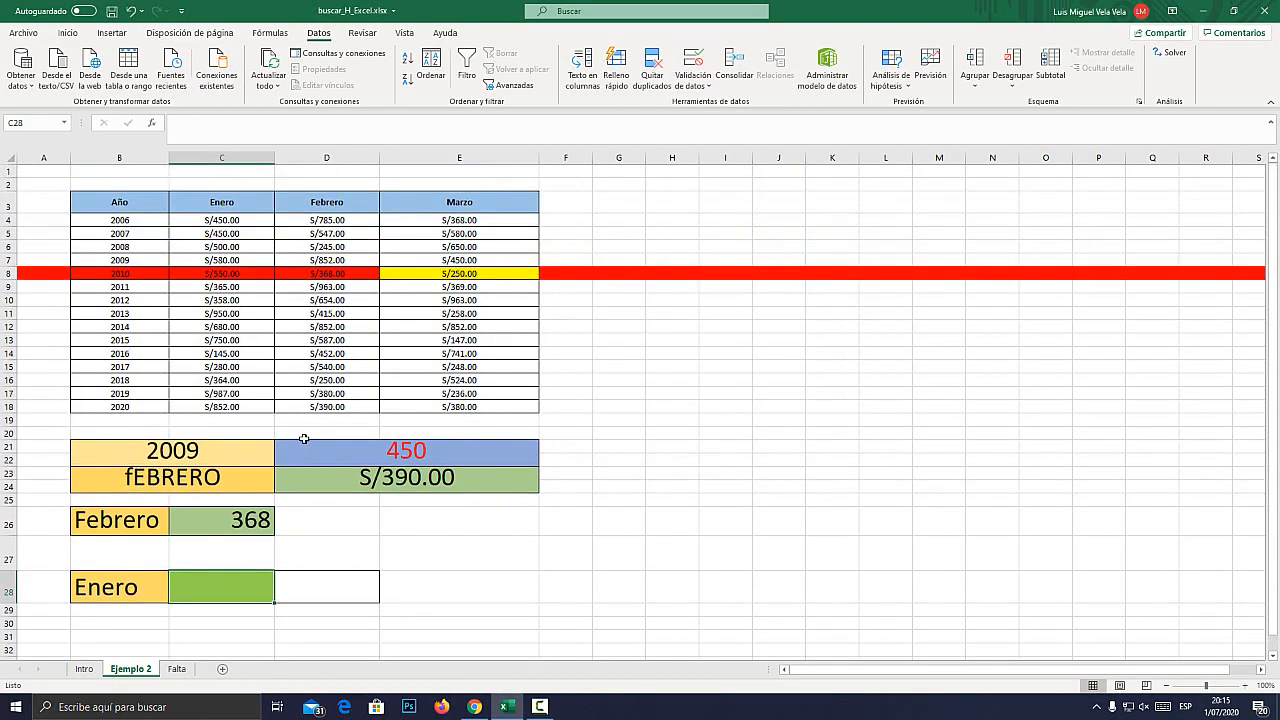
Give C28 a list validation sourced from the table's years, B4:B18.
click(690, 60)
click(630, 294)
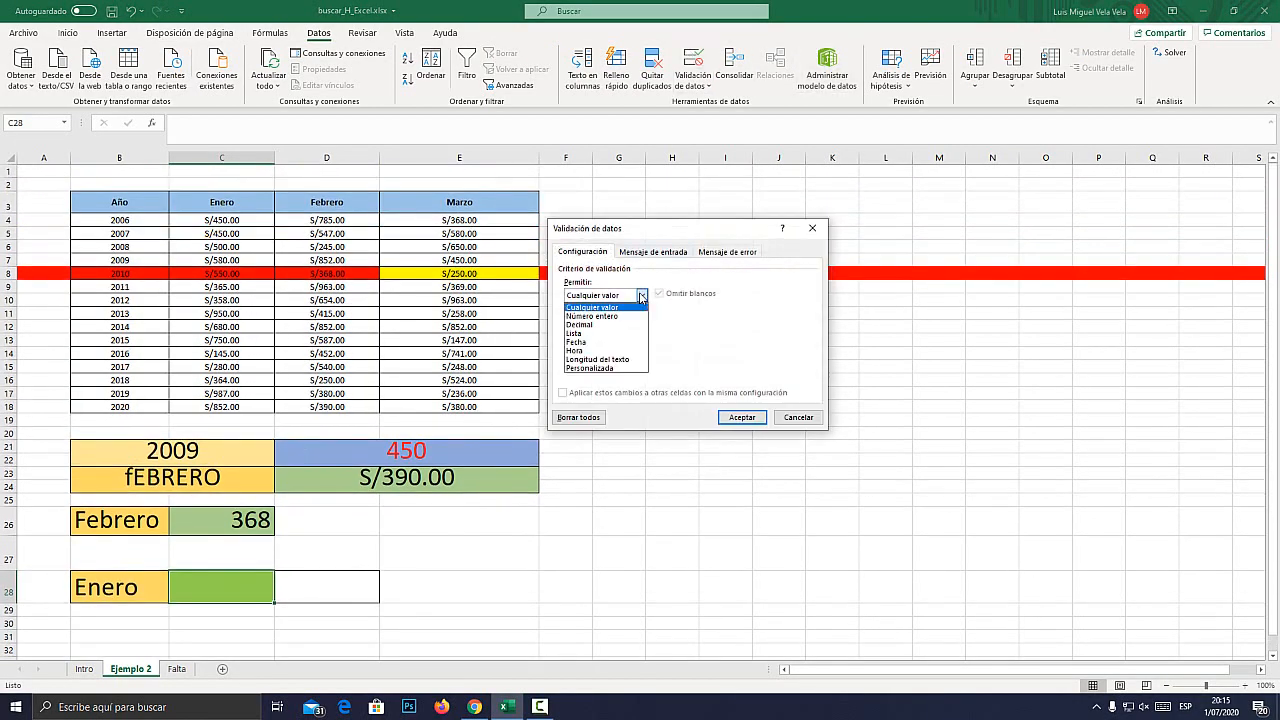
click(600, 335)
click(613, 350)
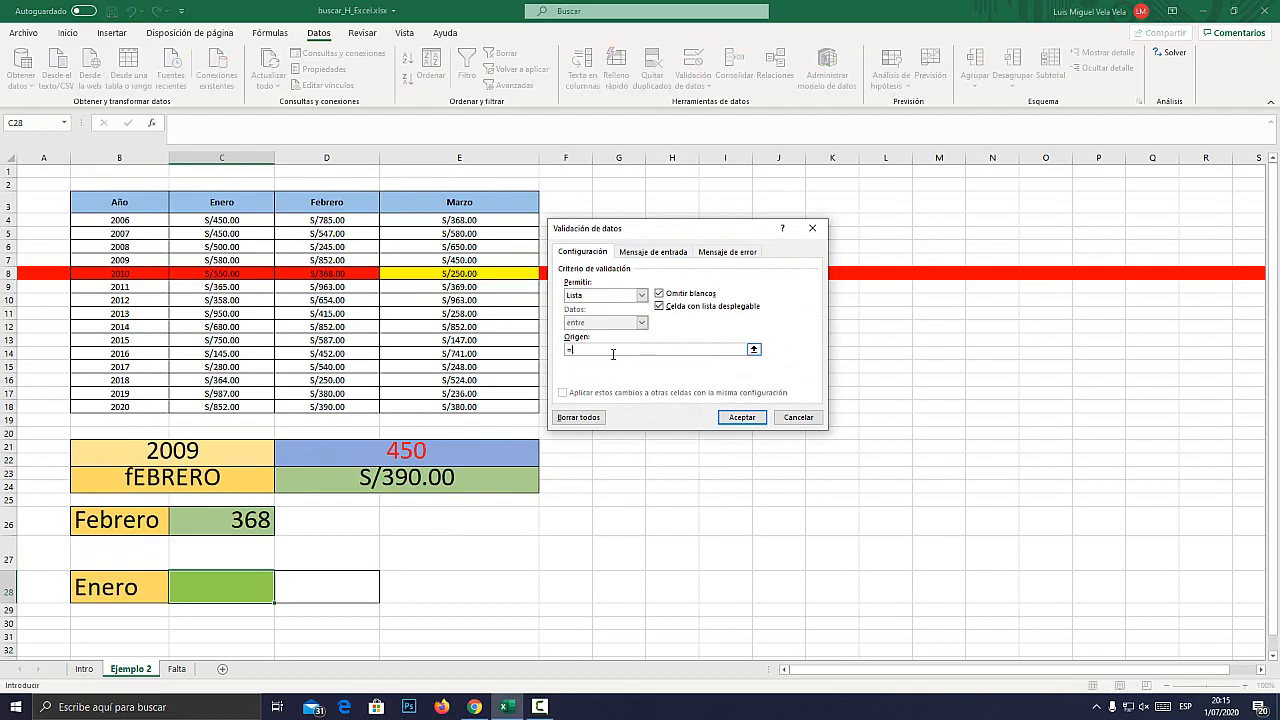
text(=)
drag(118, 221, 126, 406)
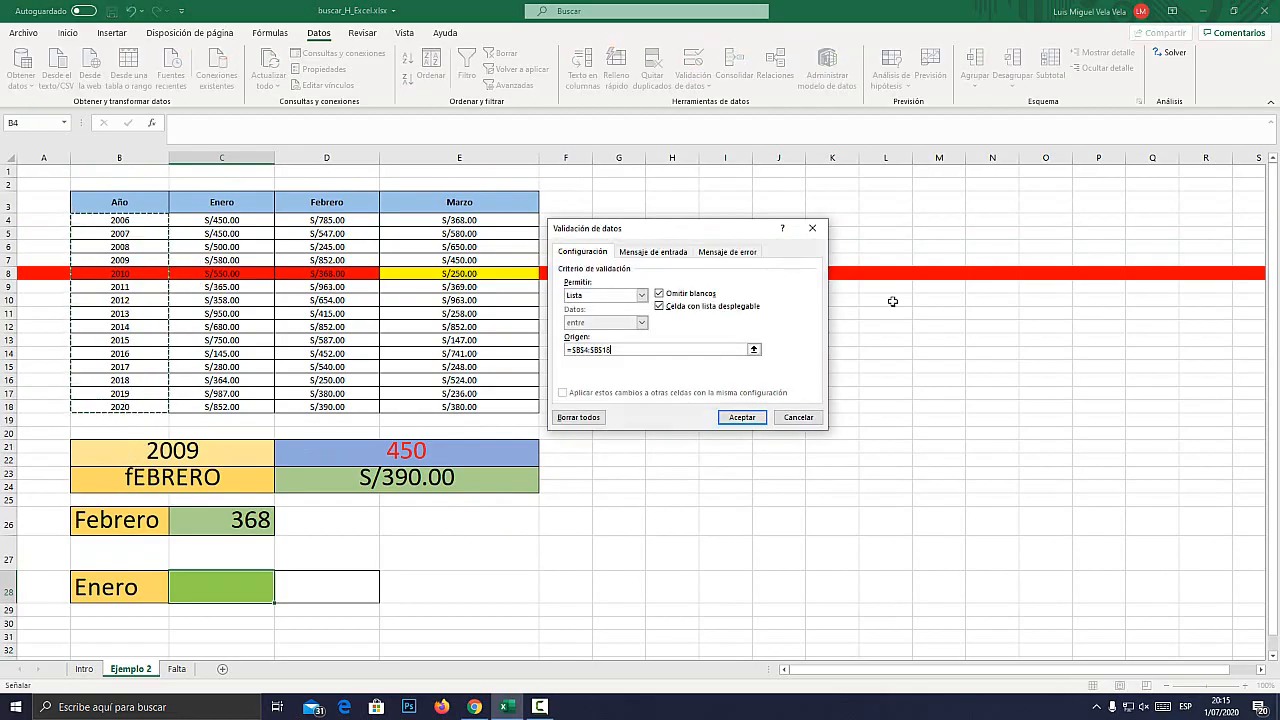
click(742, 417)
Try the years 2009, 2006 and 2012 in the C28 dropdown, and set it to 2017.
scroll(280, 601, down, 1)
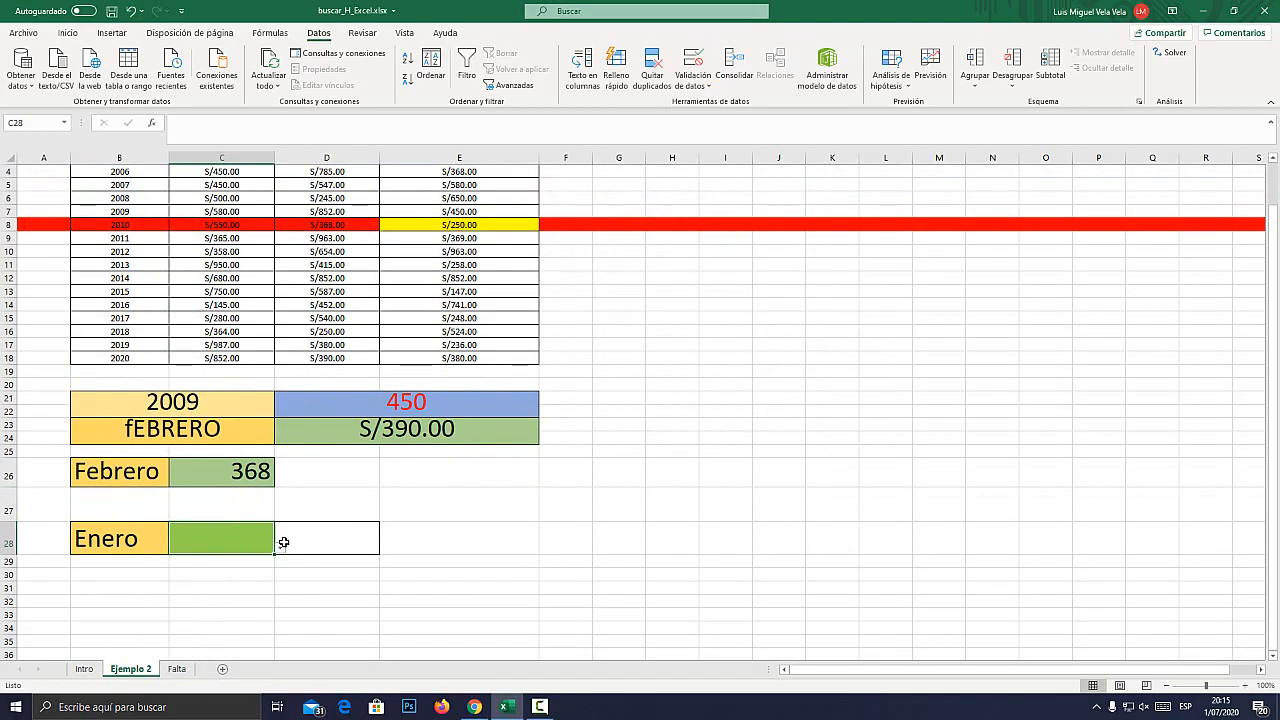
click(281, 547)
click(192, 598)
click(281, 547)
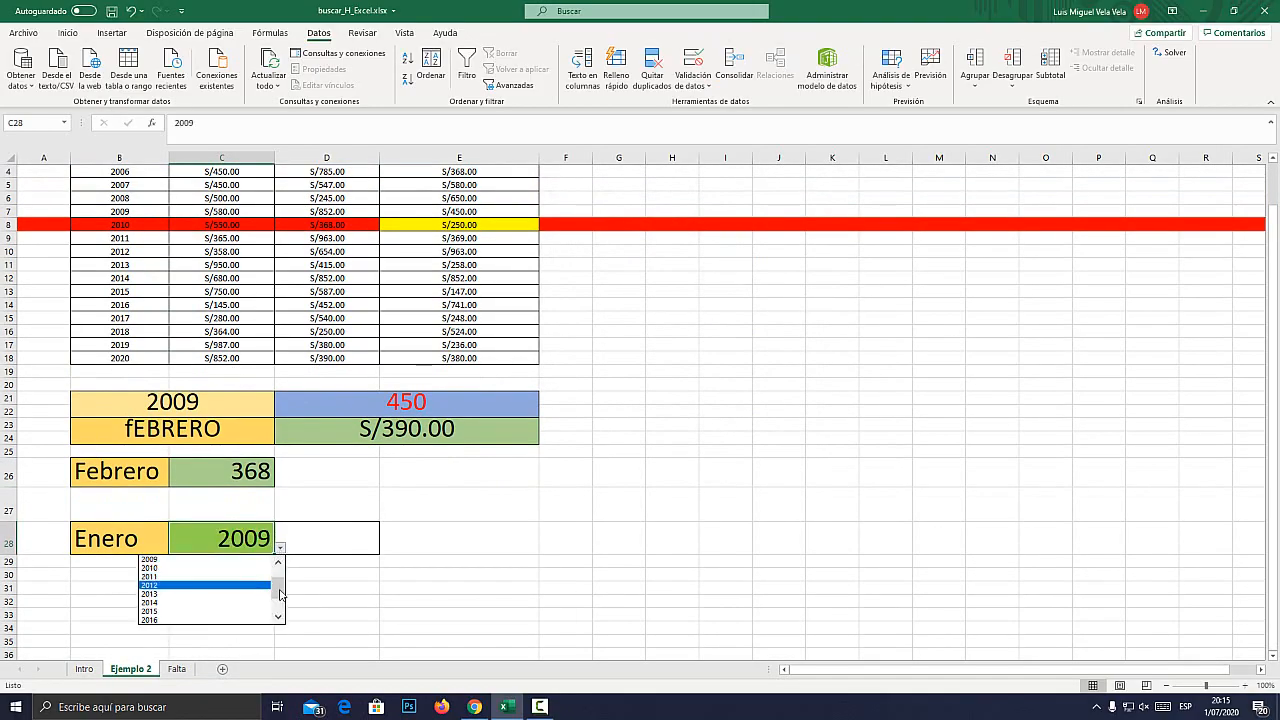
click(190, 559)
click(282, 549)
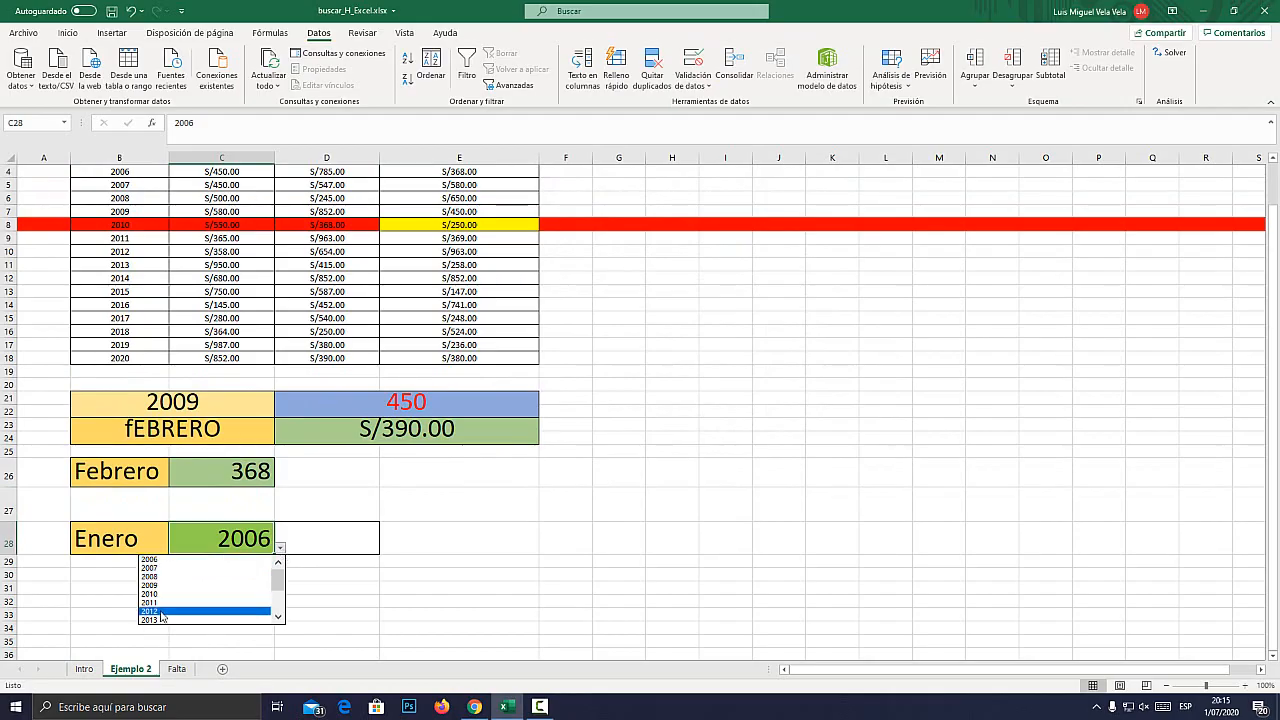
click(200, 611)
click(281, 548)
scroll(278, 610, down, 1)
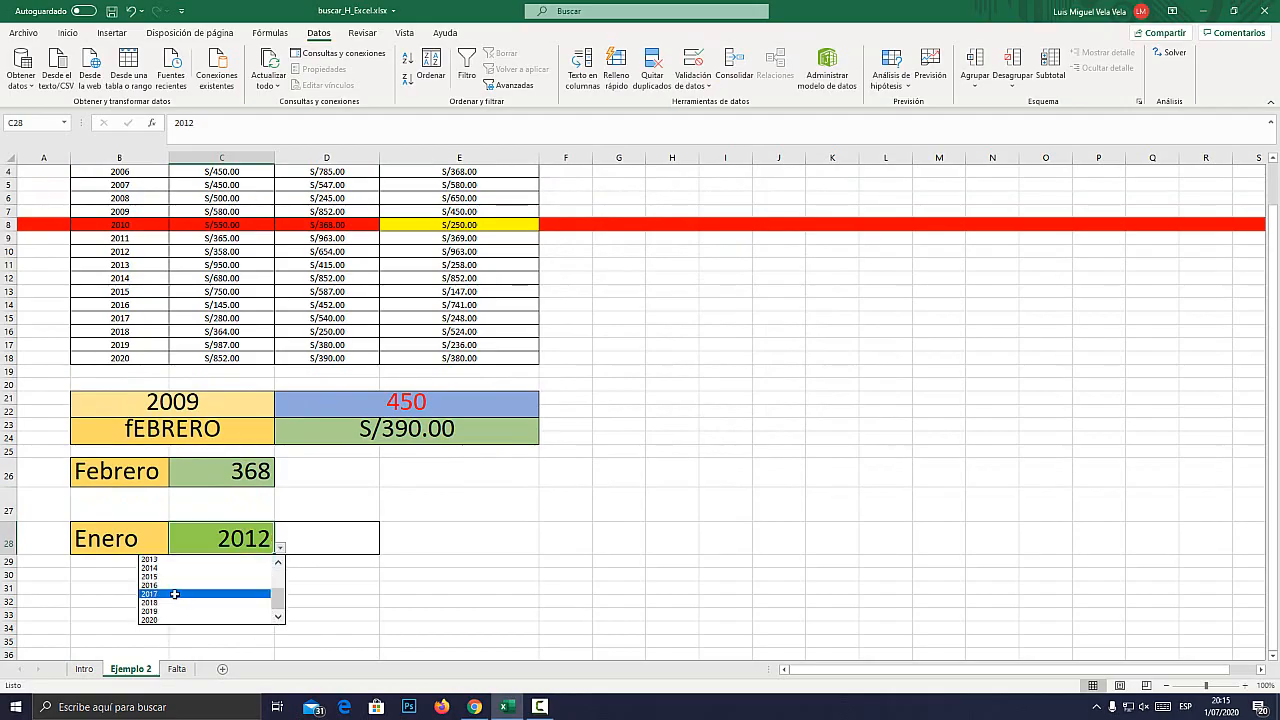
click(200, 598)
Set the month in the B28 dropdown to Febrero.
click(160, 541)
click(174, 548)
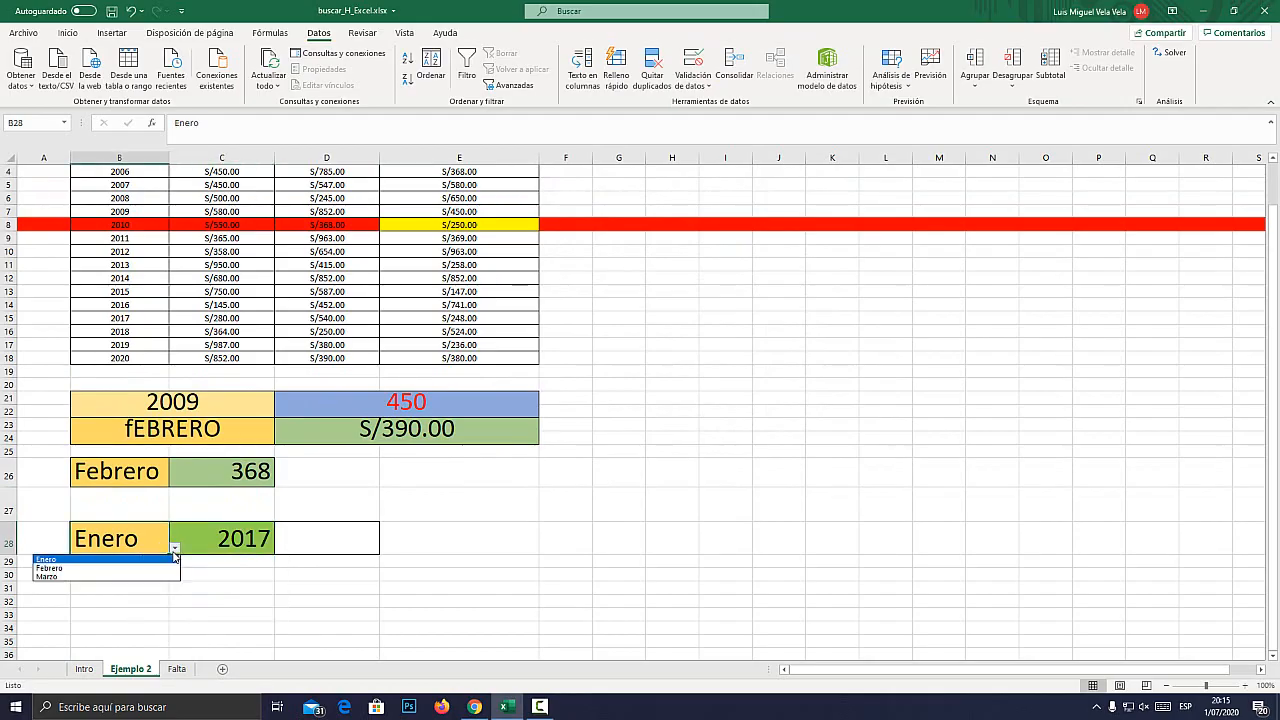
click(76, 568)
scroll(213, 536, up, 1)
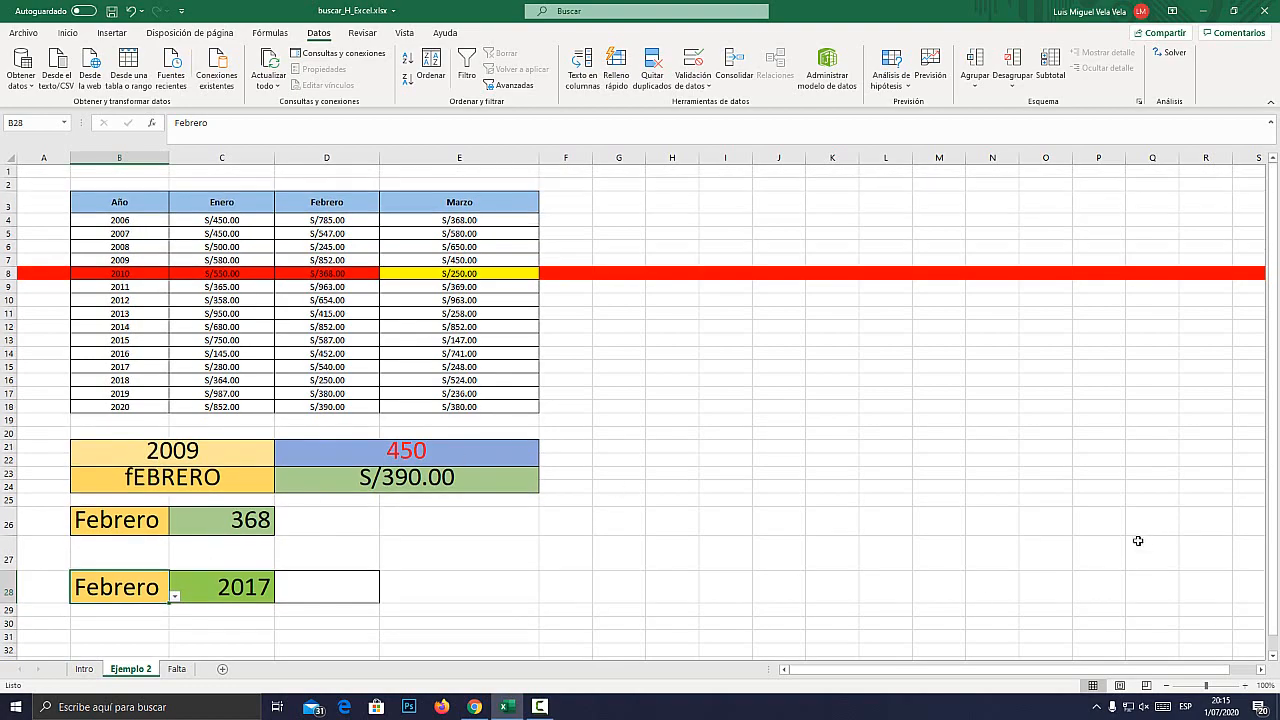
Zoom the sheet in to 130% and start a BUSCARH formula in cell D28.
click(1246, 686)
click(1246, 686)
click(1246, 686)
scroll(311, 480, down, 2)
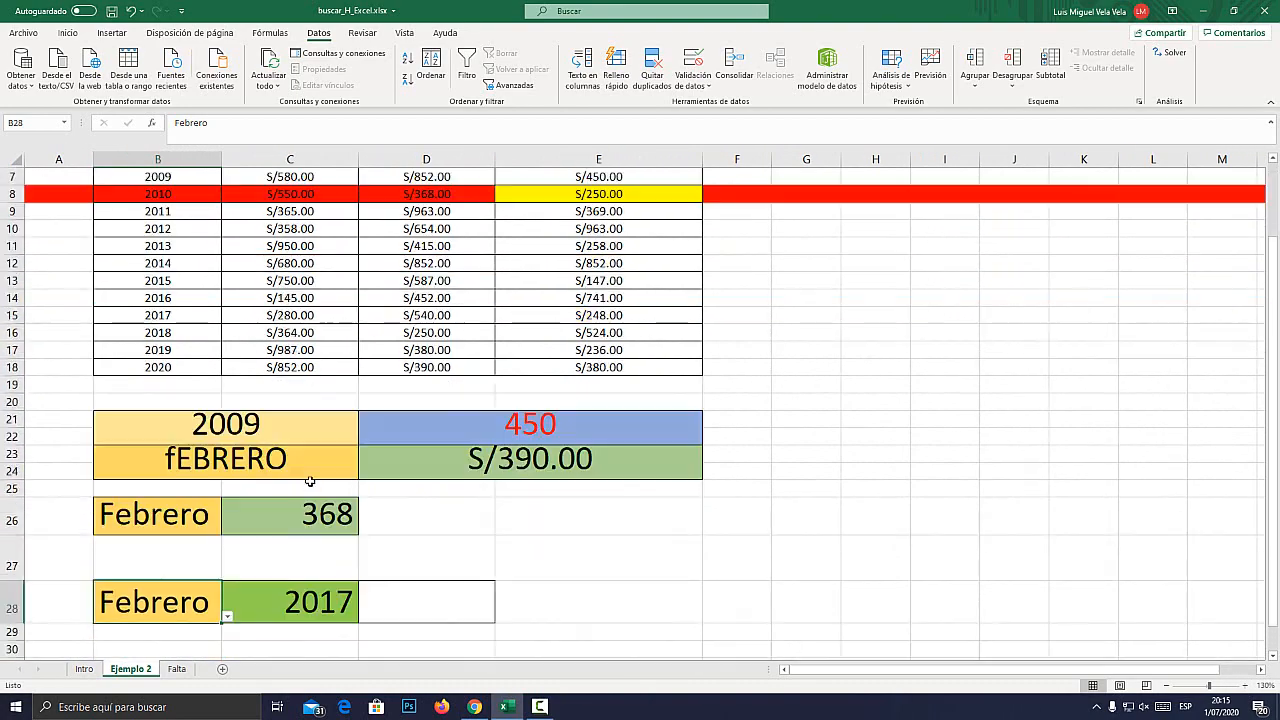
click(405, 561)
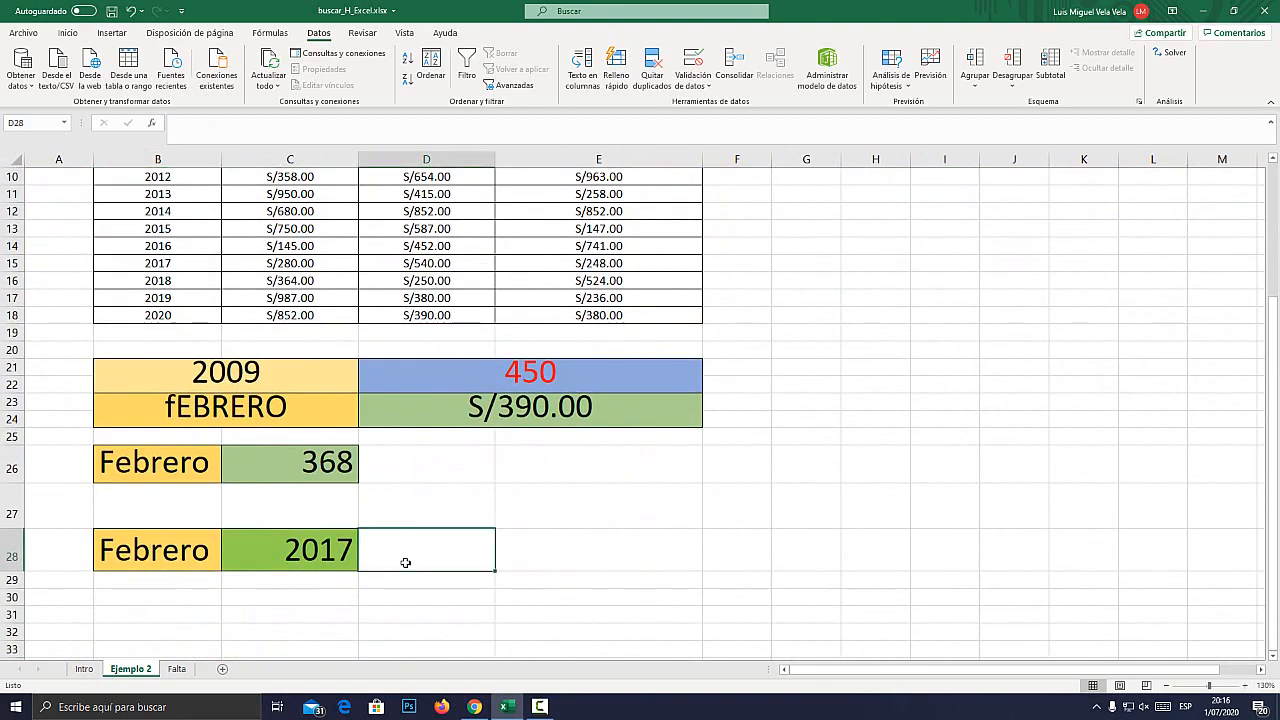
text(?)
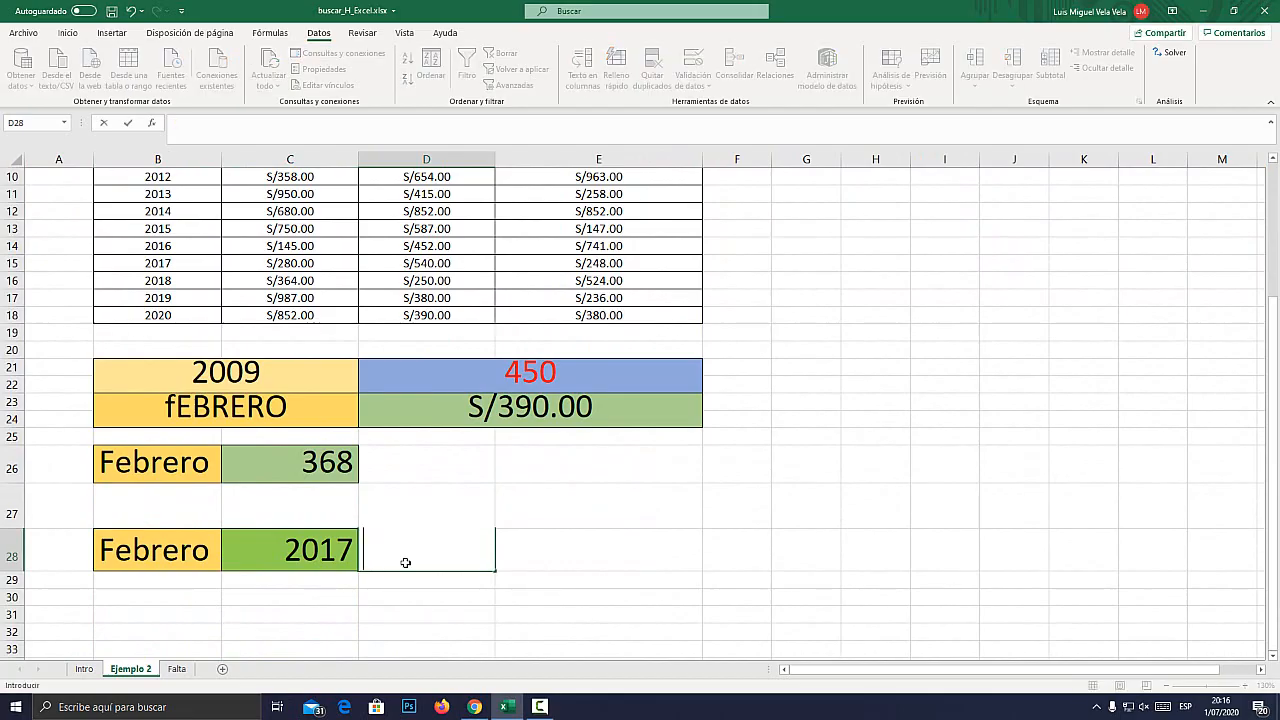
text(=buscar)
key(Down)
key(Tab)
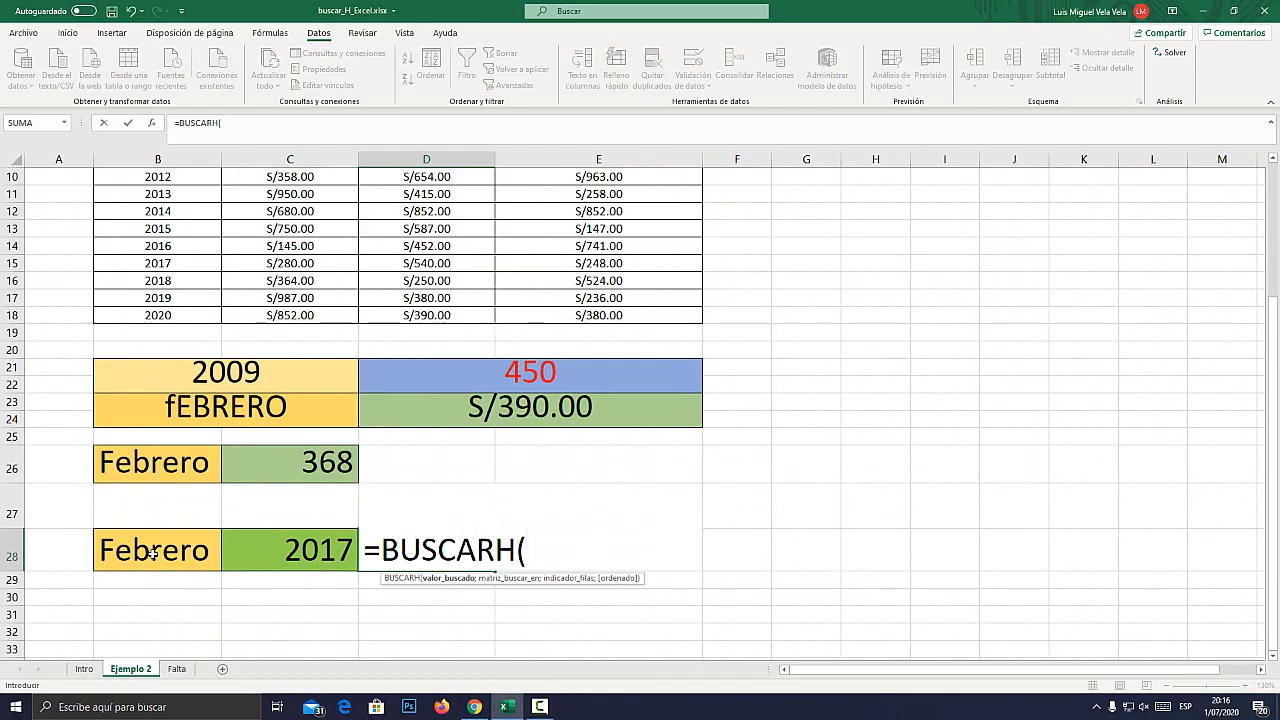
Give the D28 BUSCARH formula B28 as its lookup value and the table B3:E18 as its search matrix.
scroll(176, 396, up, 3)
scroll(280, 400, down, 3)
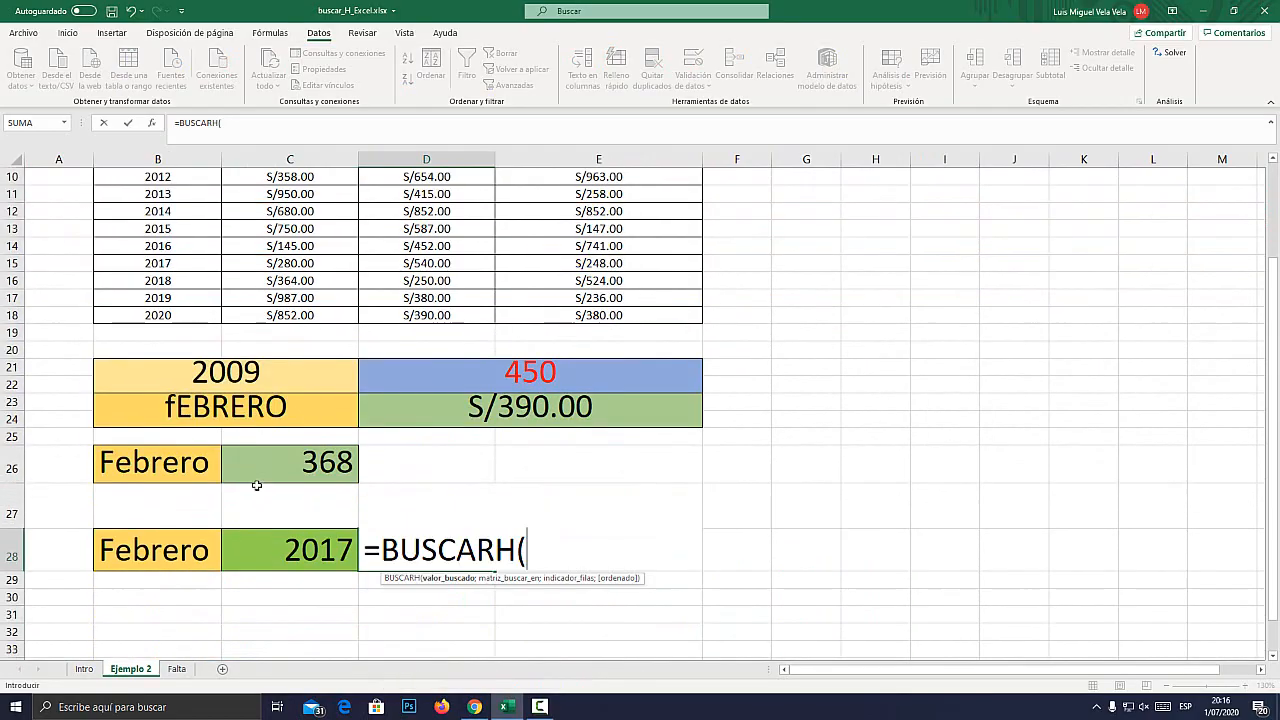
click(163, 550)
text(;)
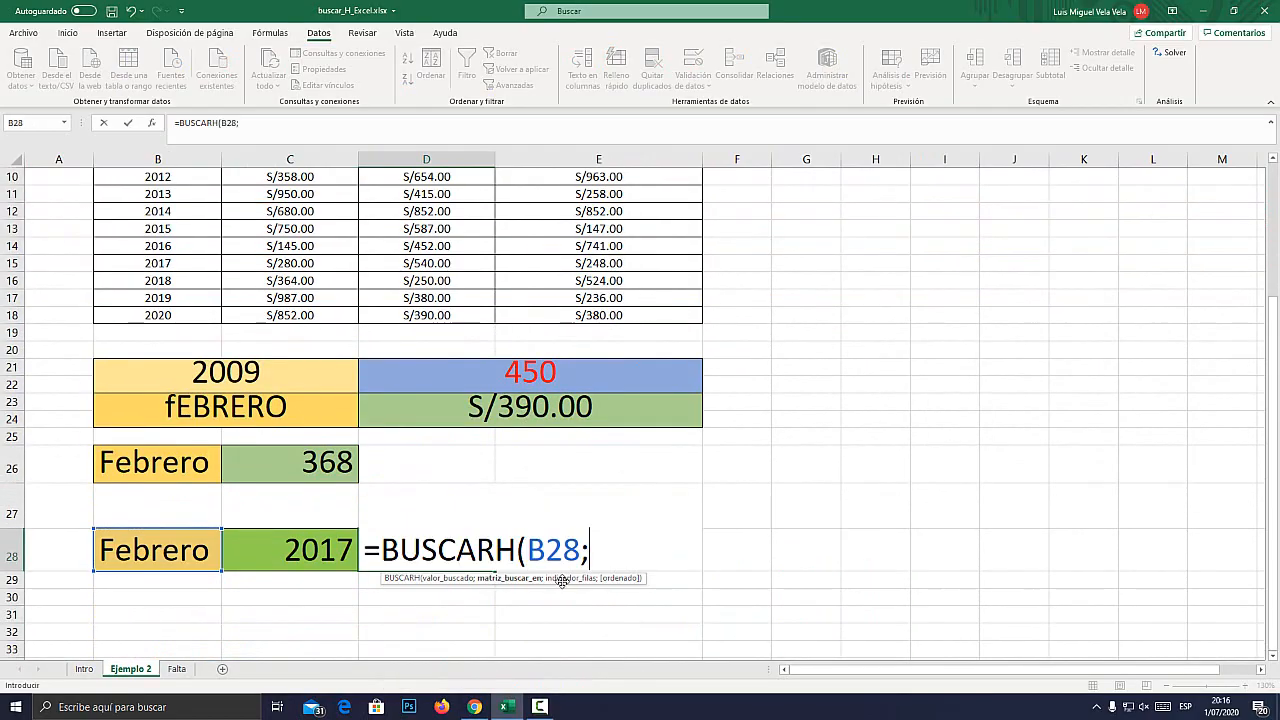
scroll(131, 261, up, 3)
drag(139, 221, 601, 472)
scroll(721, 487, down, 4)
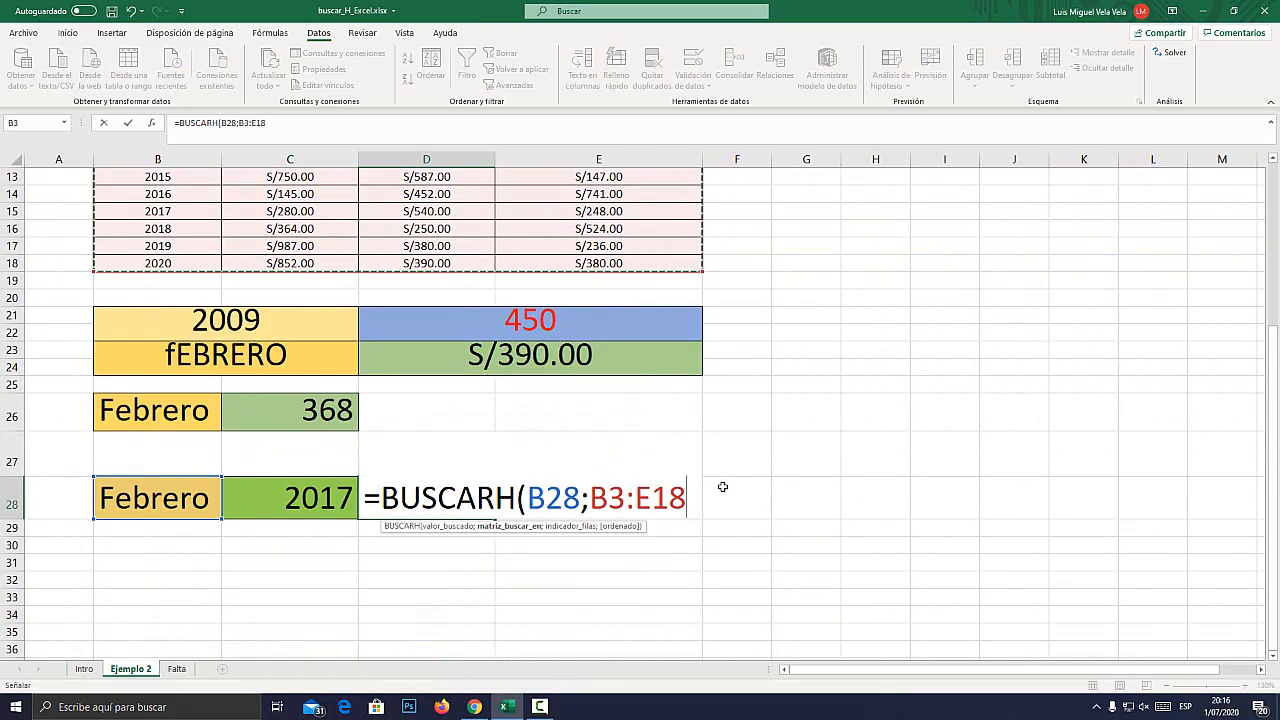
text(;)
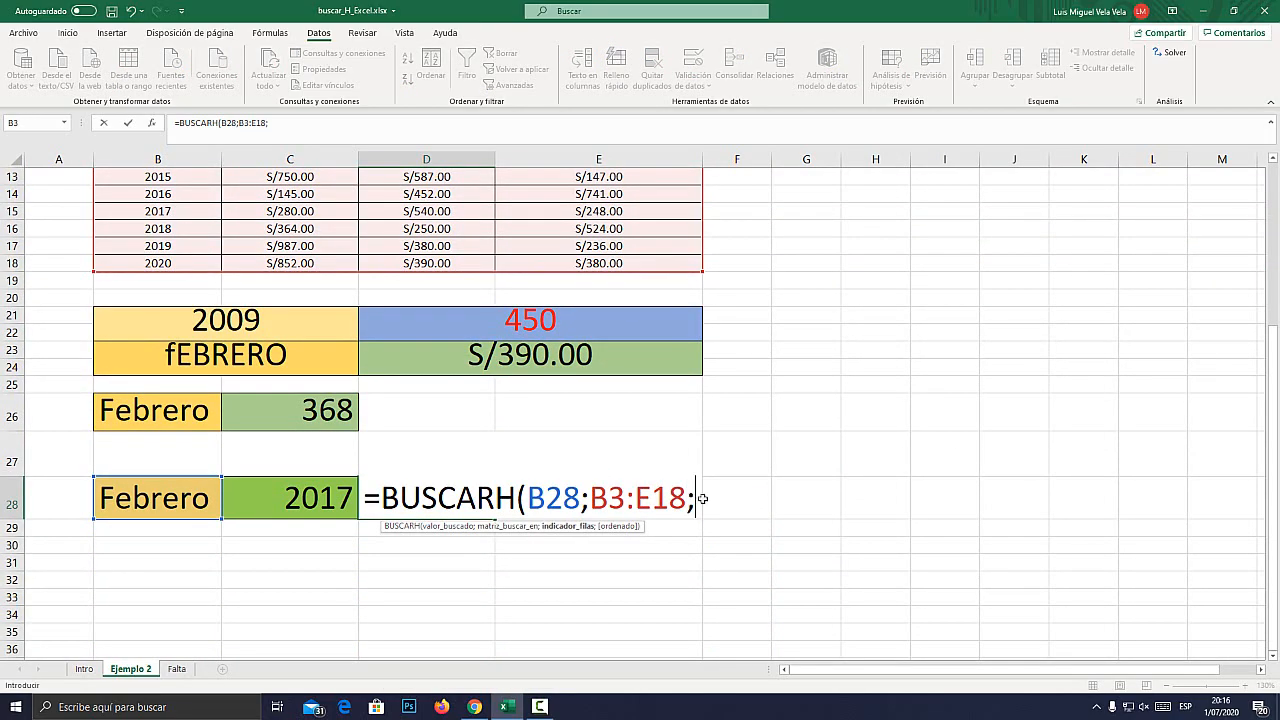
Magnify the table to 200% with Lupa to examine its row numbers against the years for the row index.
scroll(167, 385, up, 4)
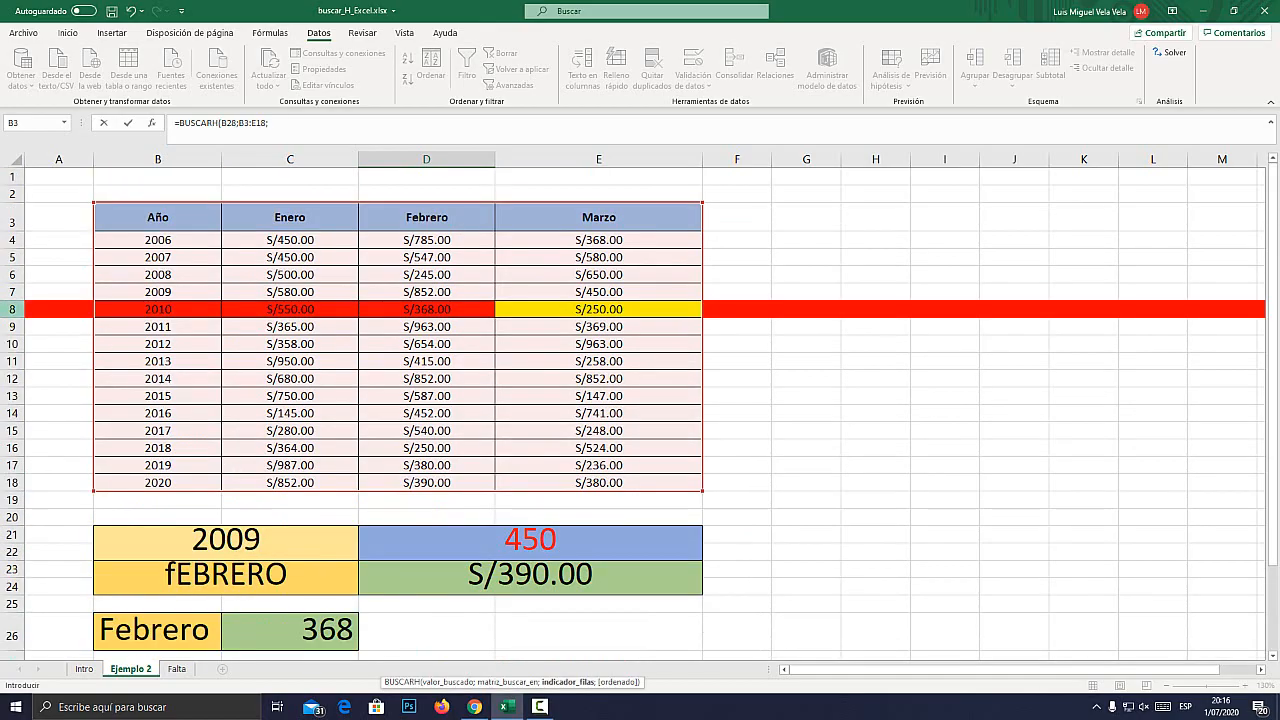
key(super+plus)
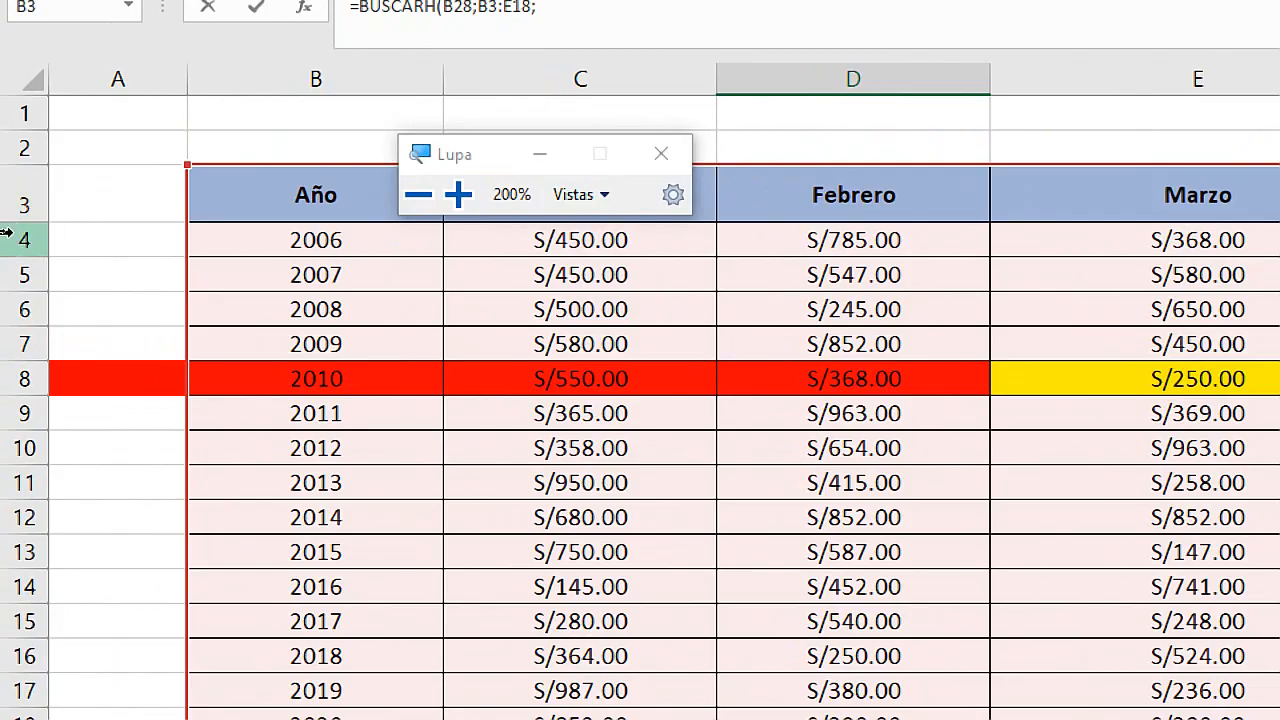
key(super+Escape)
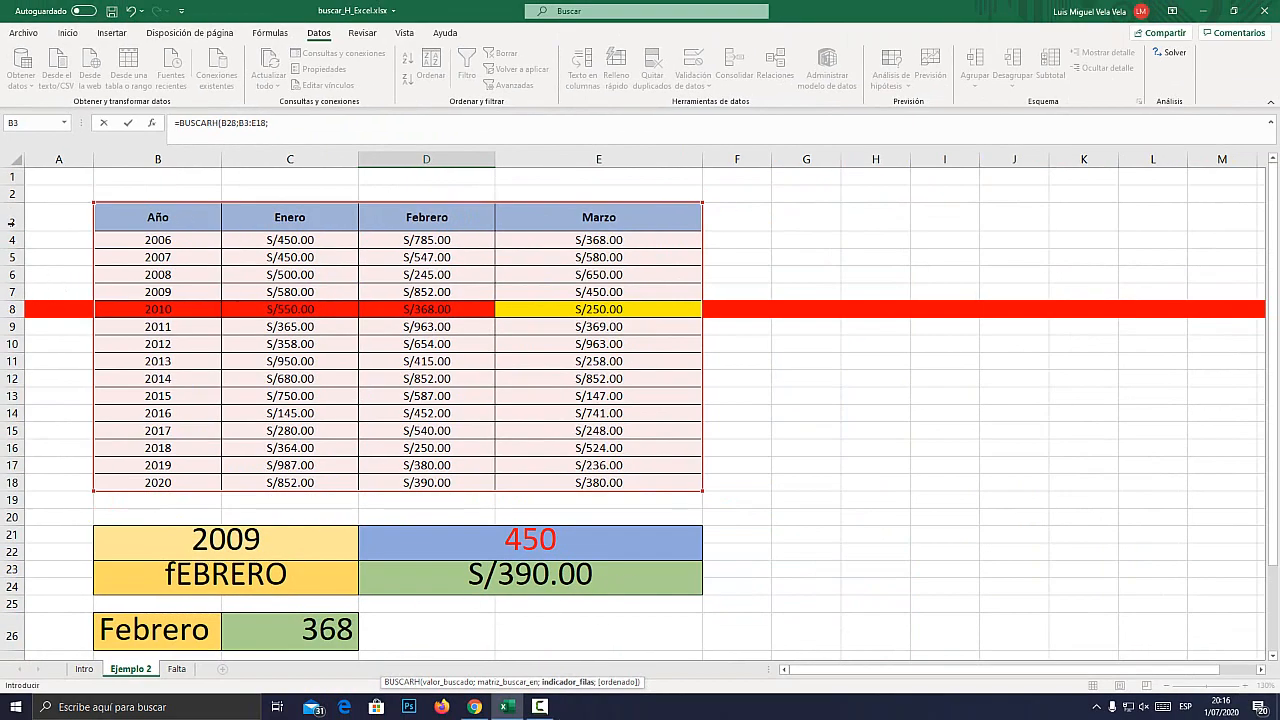
key(super+plus)
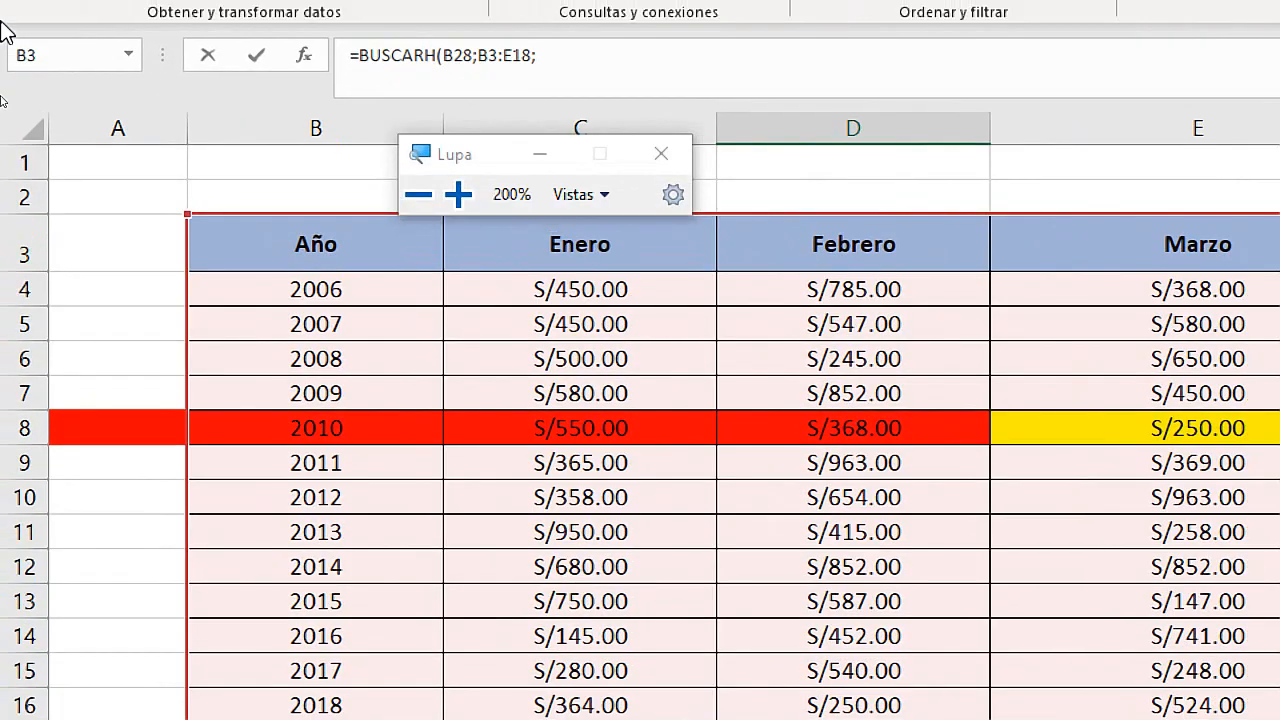
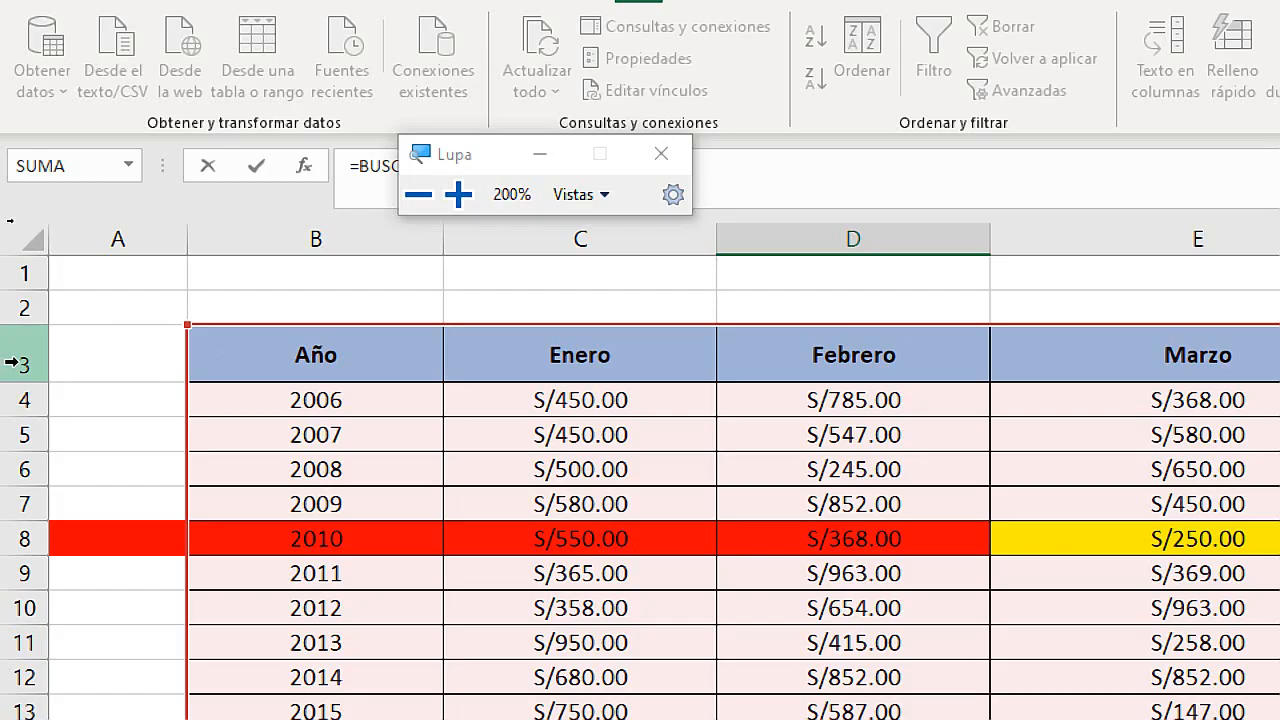
Complete the D28 BUSCARH formula with row index 2 and the exact-match option FALSO.
key(super+plus)
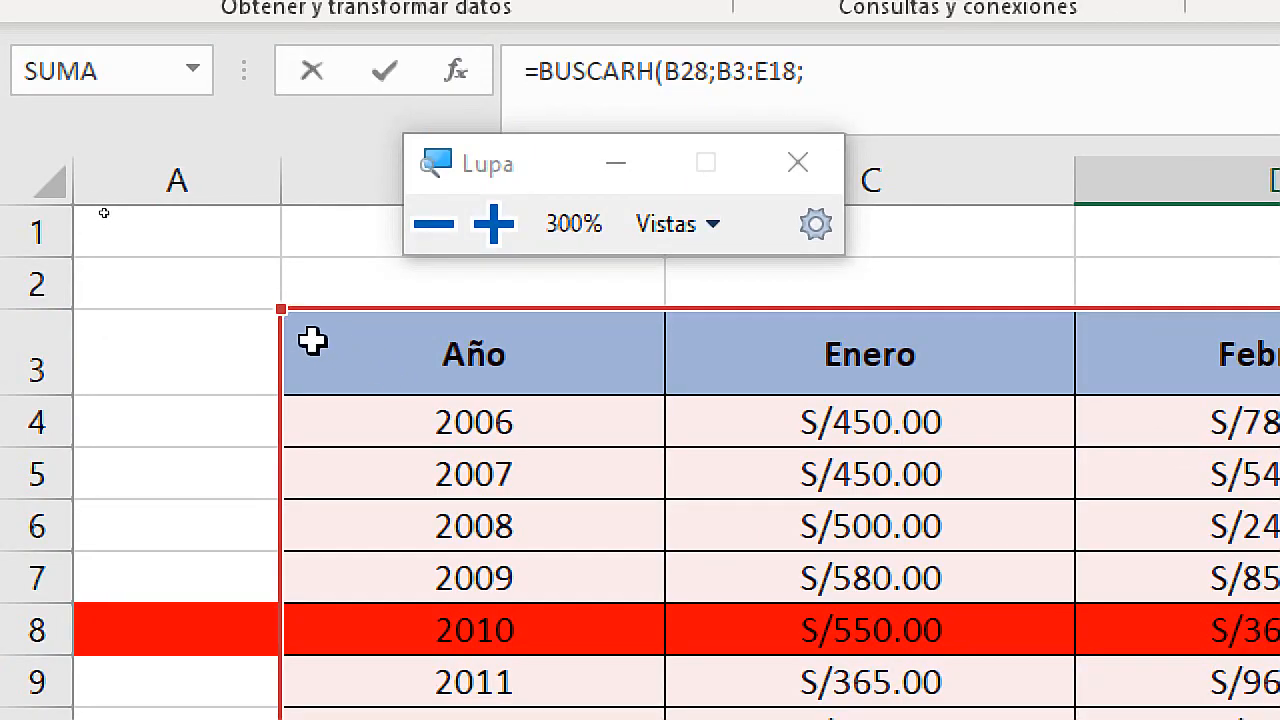
key(super+Escape)
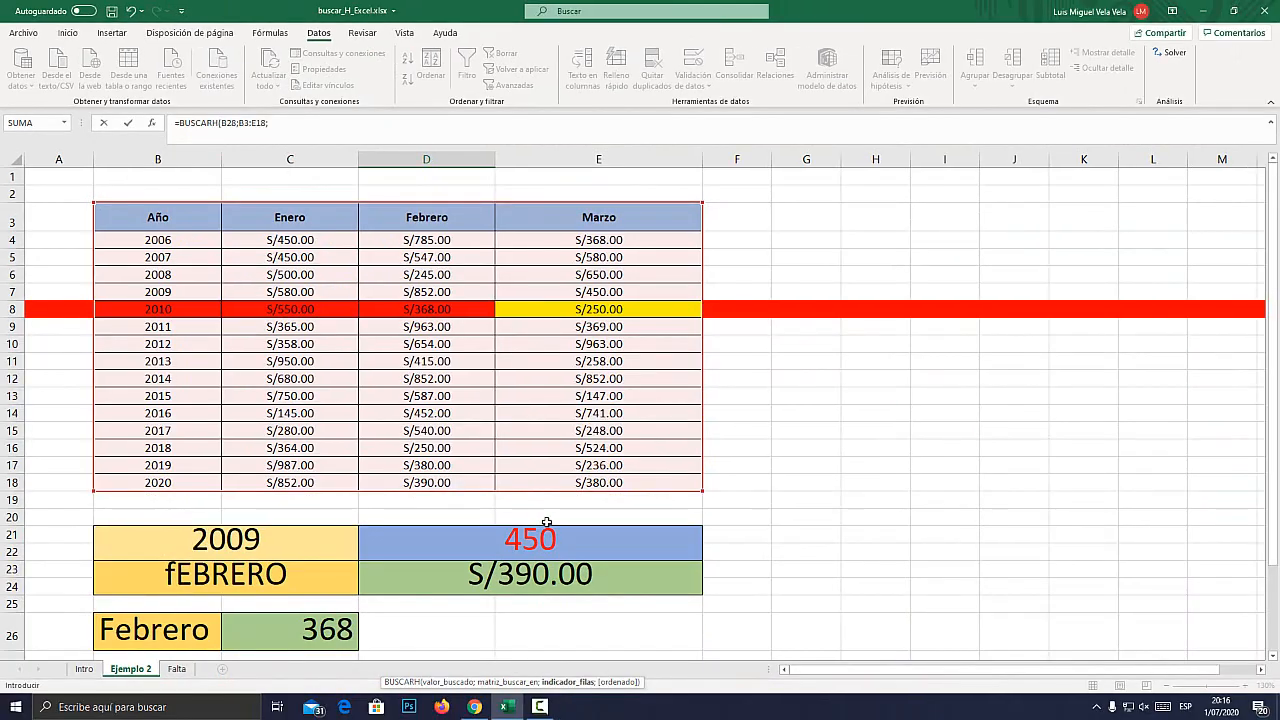
scroll(362, 601, down, 3)
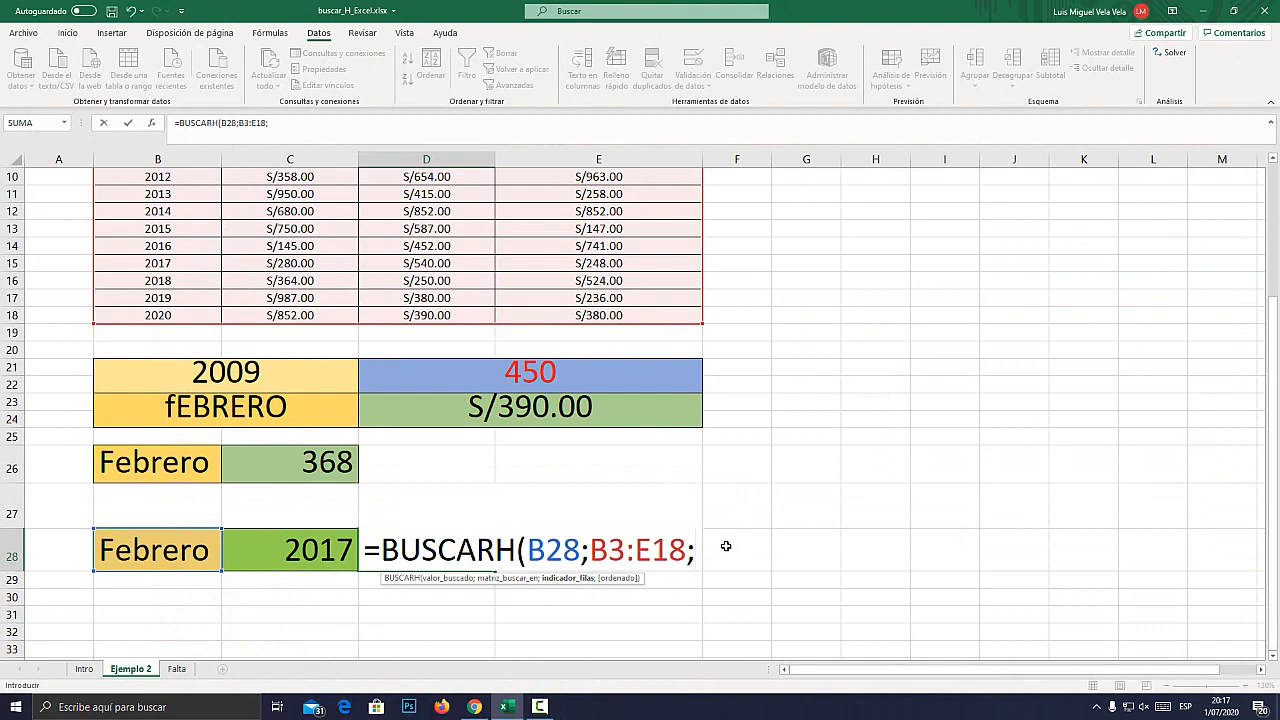
key(super+plus)
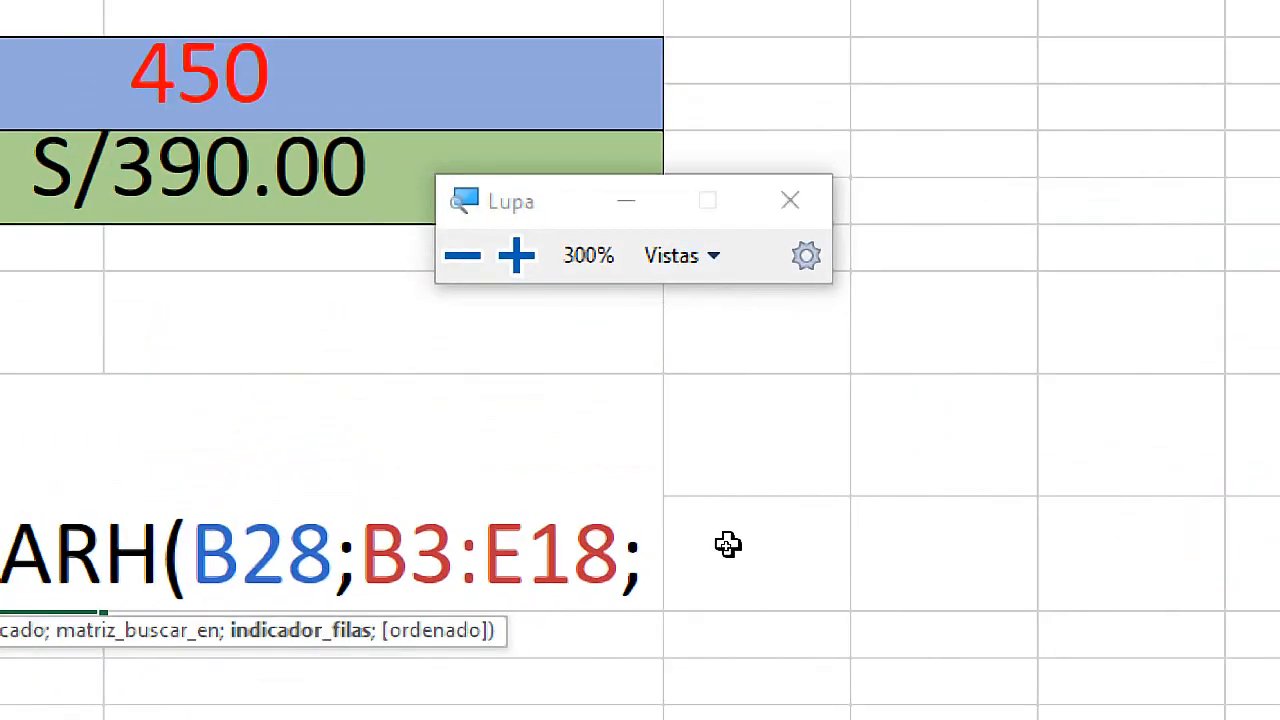
key(super+Escape)
scroll(408, 436, up, 3)
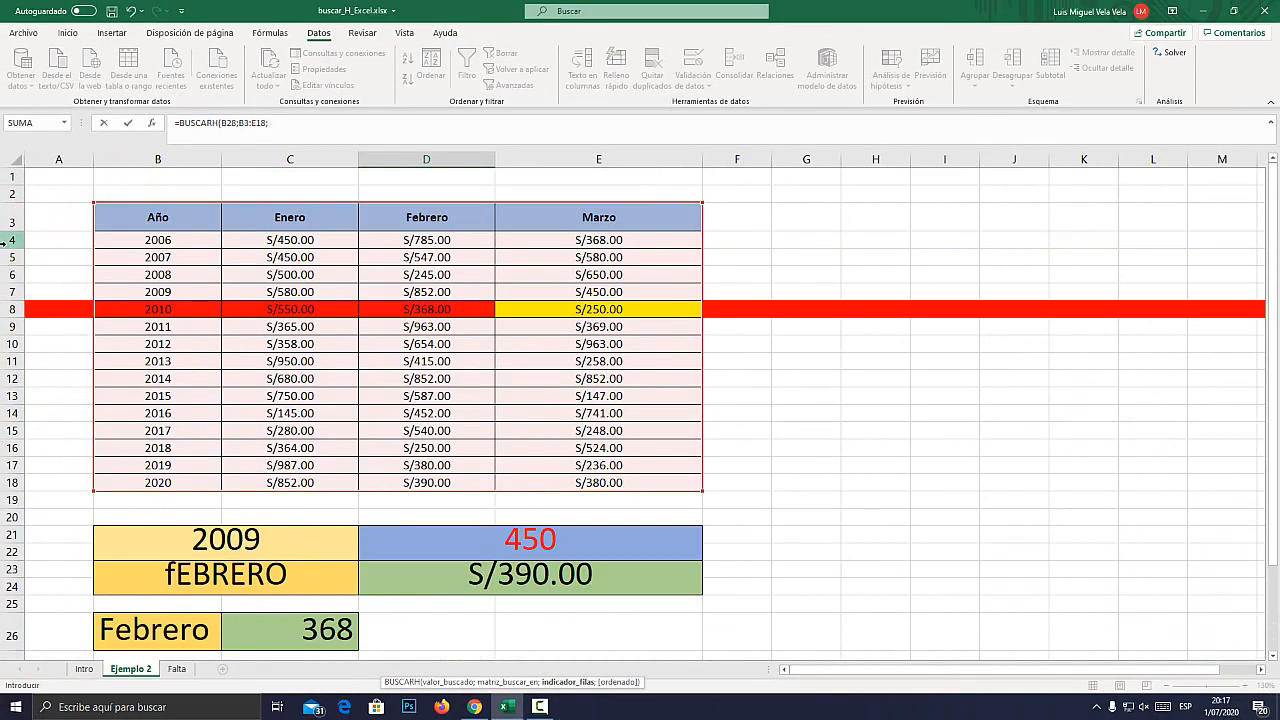
scroll(718, 514, down, 3)
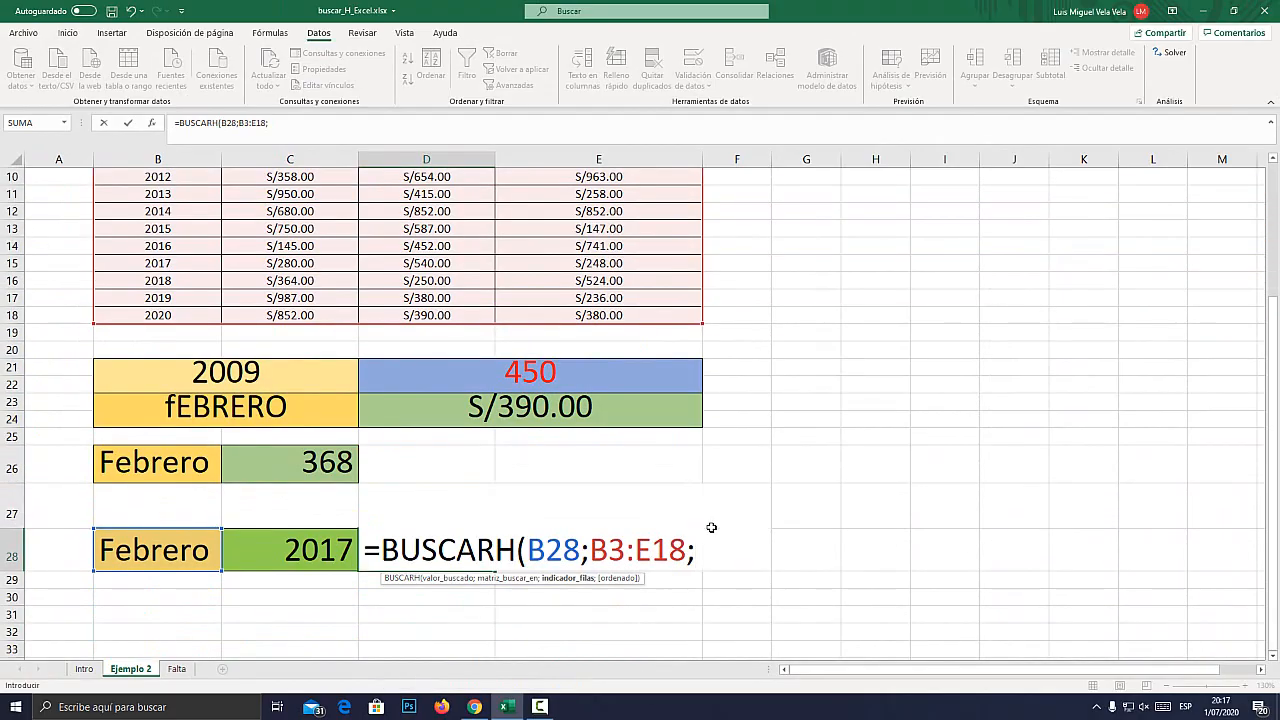
text(;)
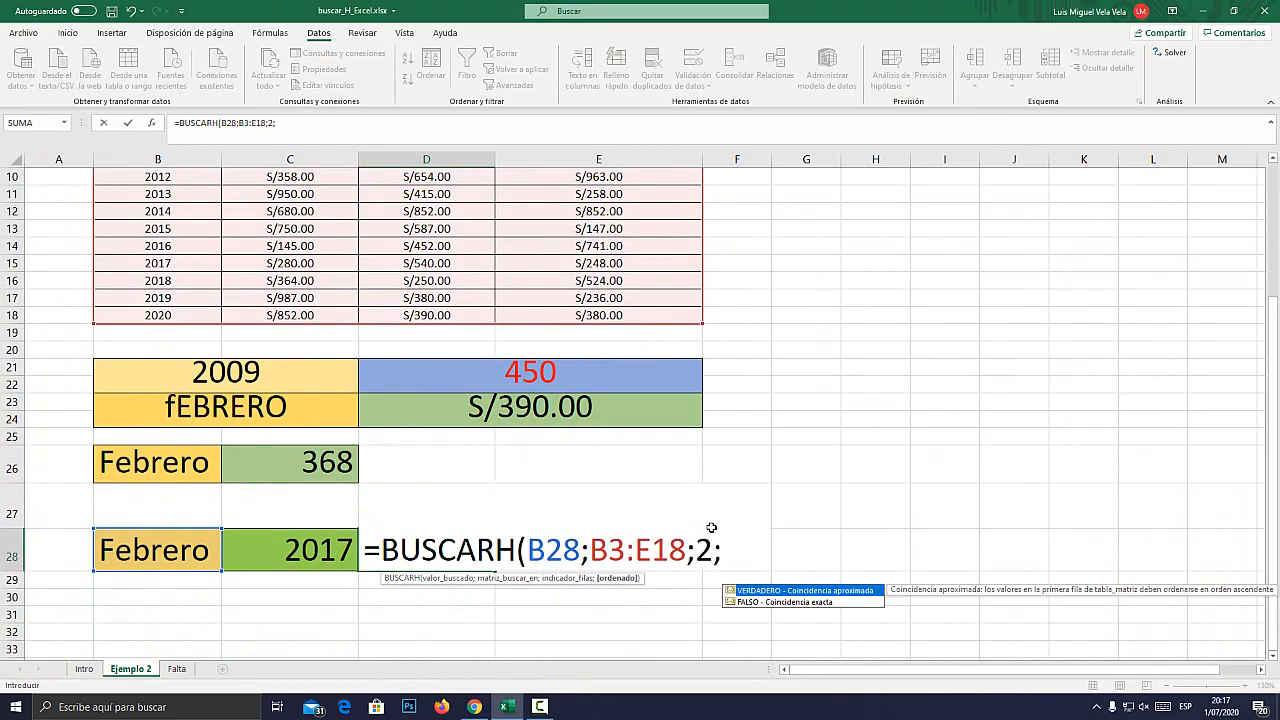
key(Down)
key(Tab)
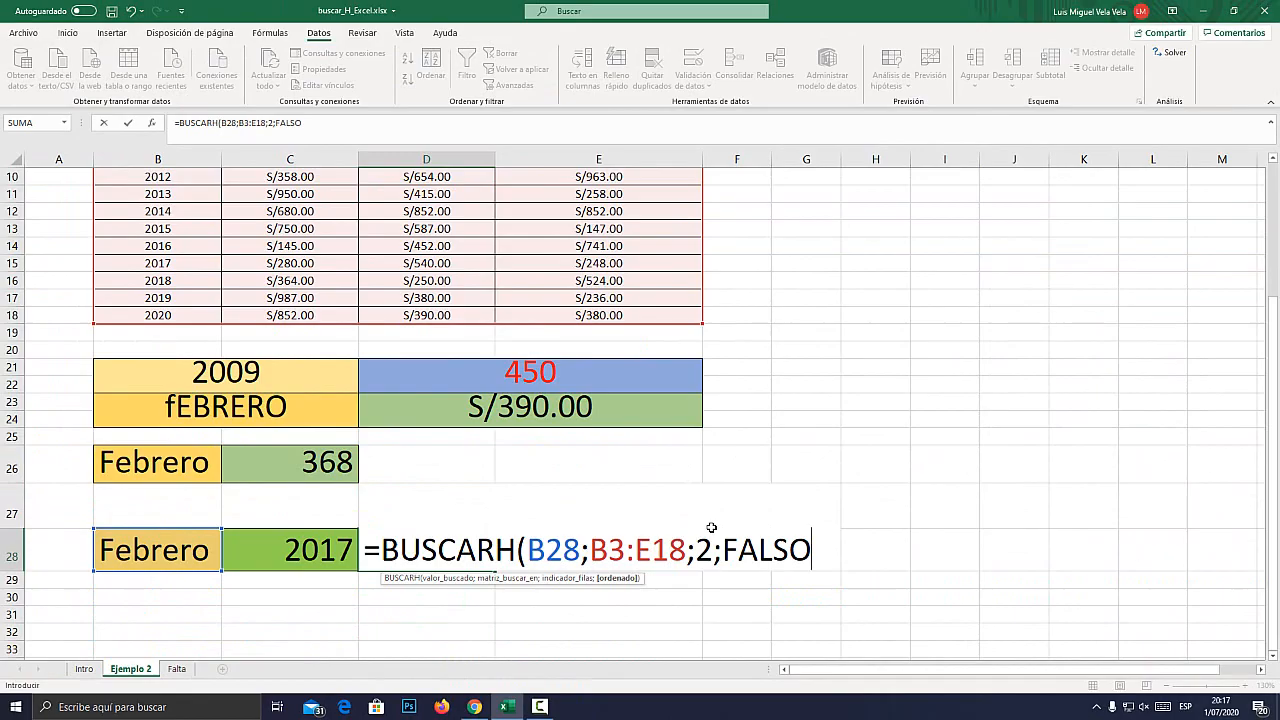
text())
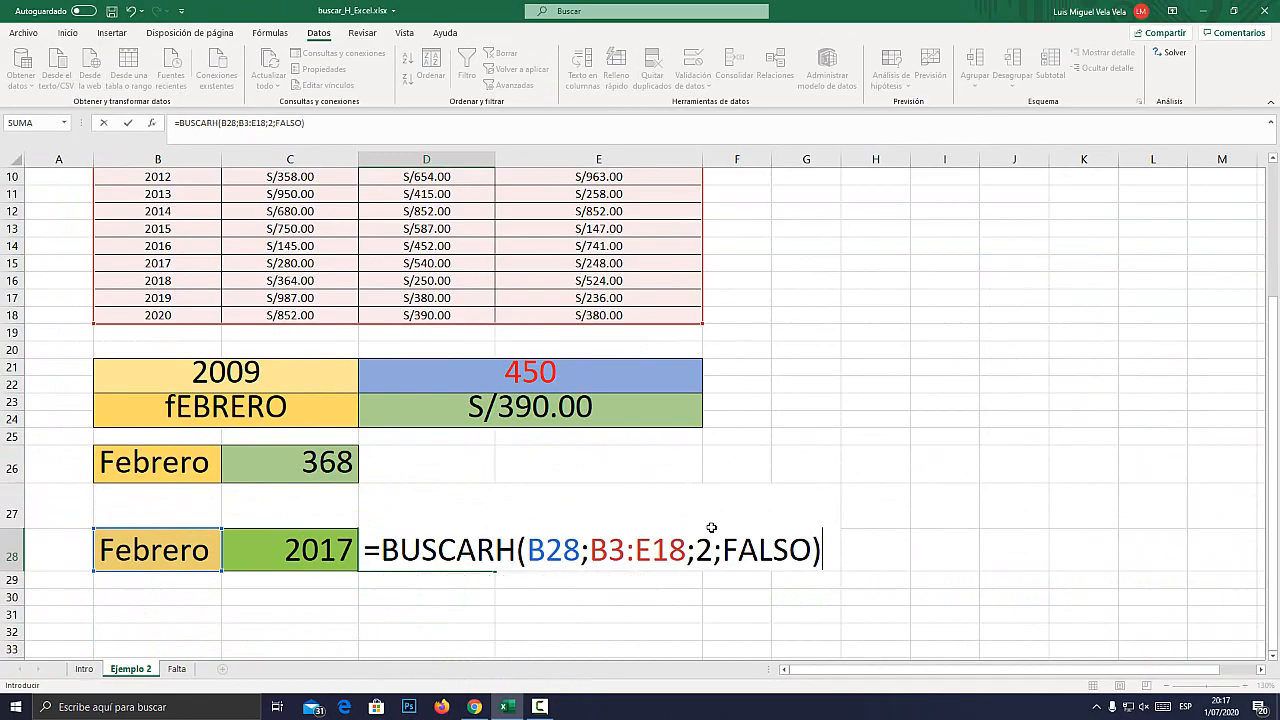
key(Return)
Remove the fill color from row 8, which holds the 2010 amounts.
scroll(186, 552, up, 3)
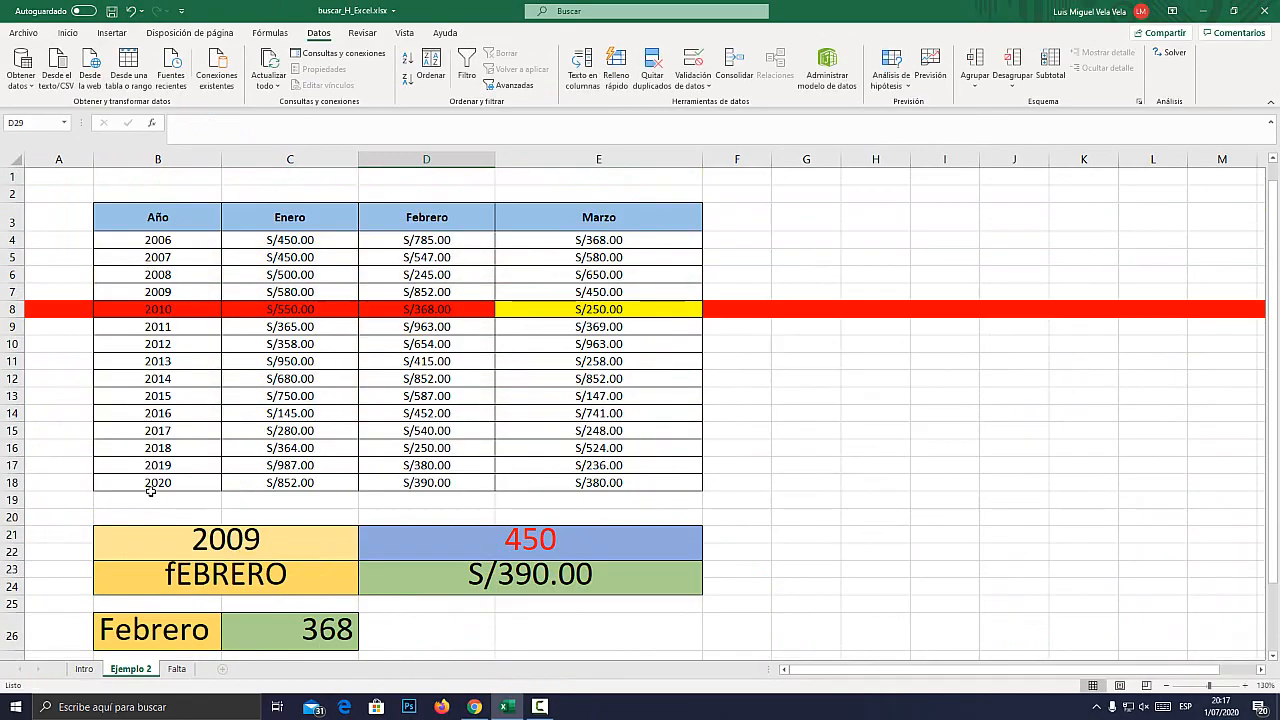
click(12, 308)
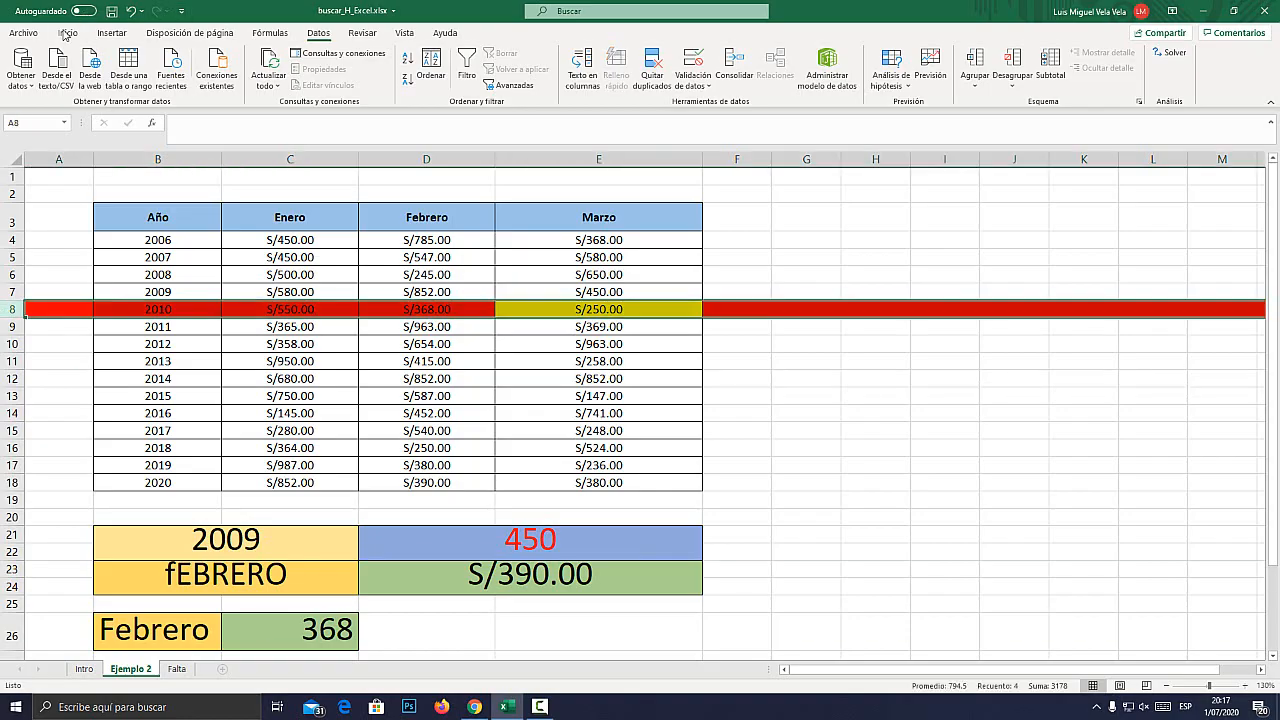
click(66, 33)
click(223, 80)
click(245, 227)
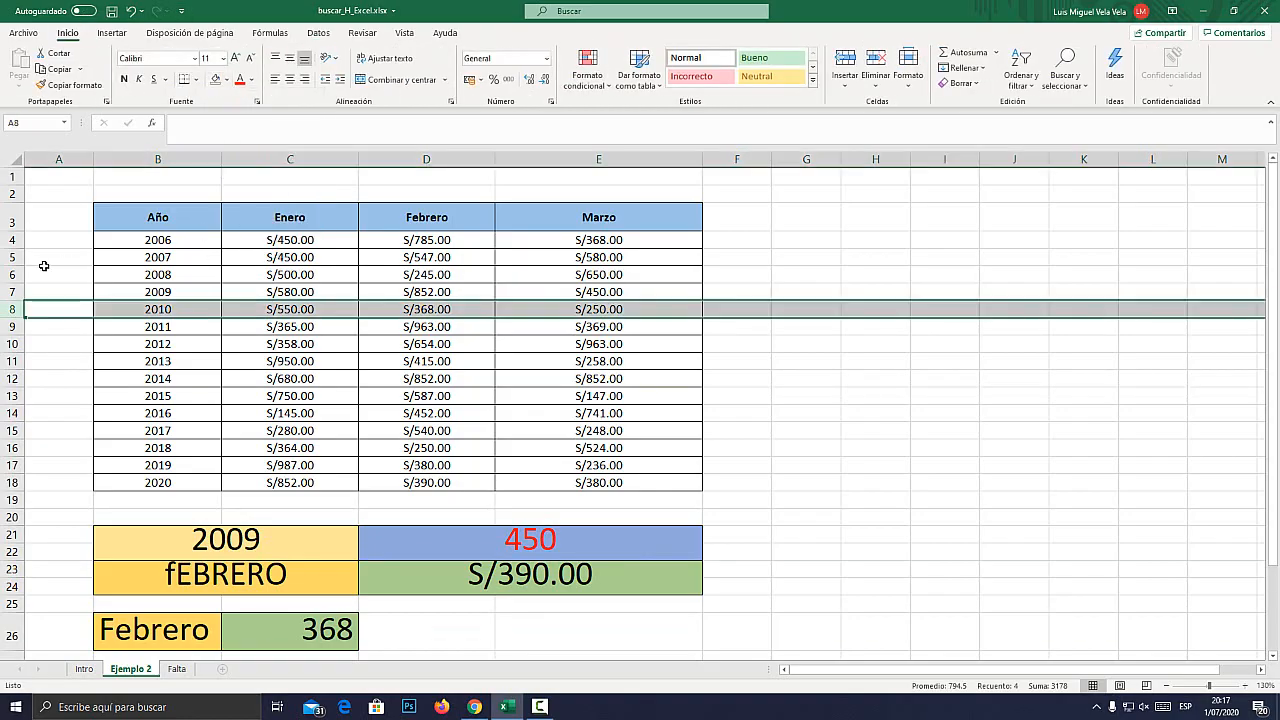
Fill row 4, the 2006 row, with yellow.
click(12, 257)
click(12, 240)
click(223, 80)
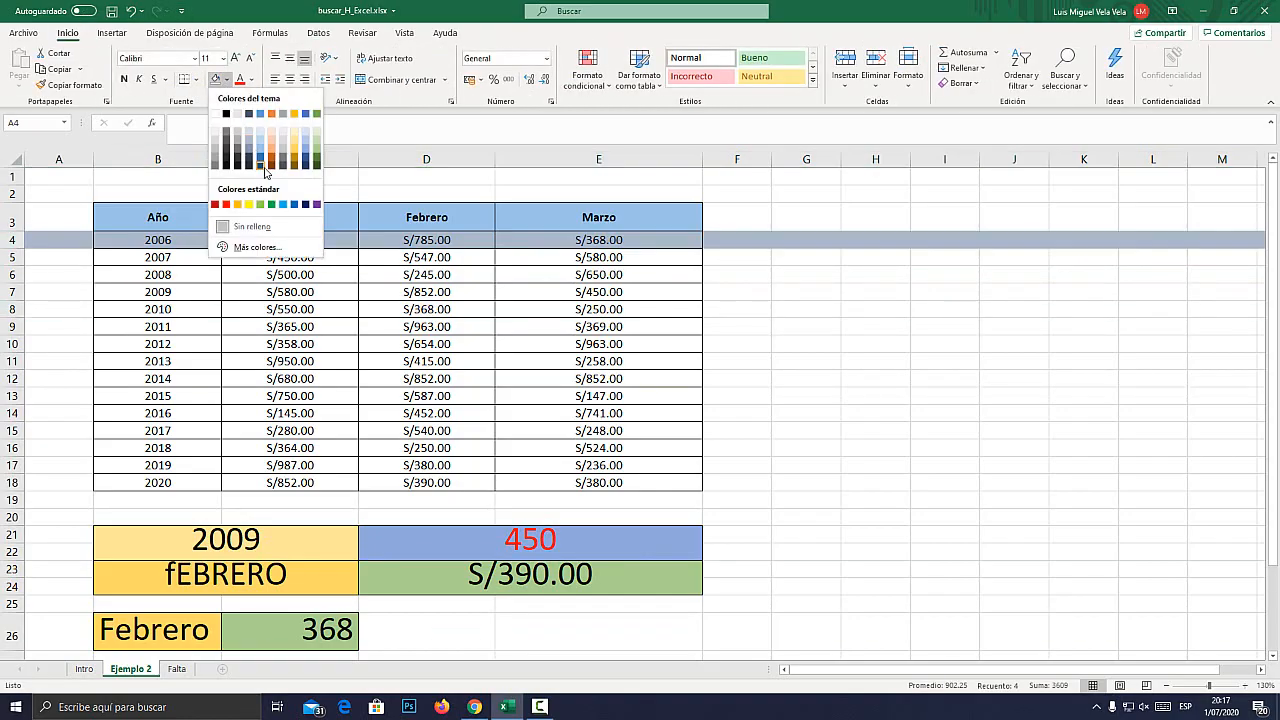
click(249, 204)
click(160, 378)
Compare the result in D28 with the Febrero amount for 2006 in cell D4.
scroll(178, 410, down, 3)
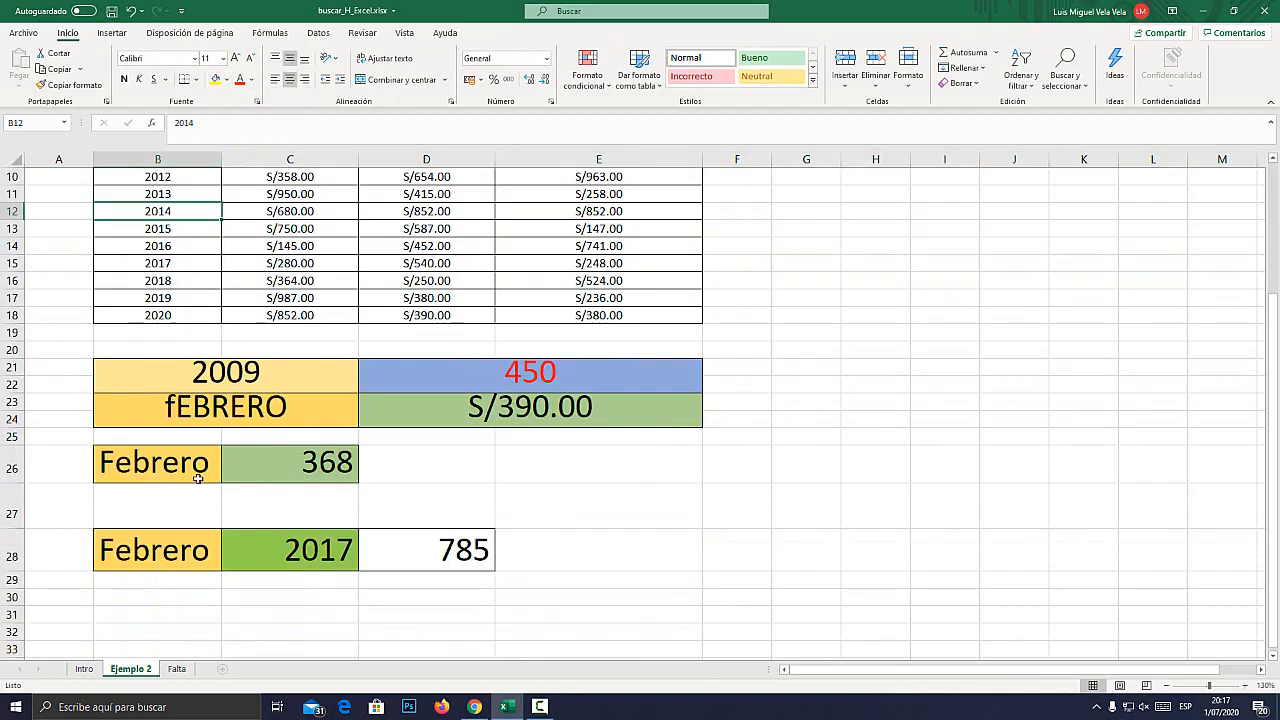
click(155, 550)
scroll(158, 552, up, 3)
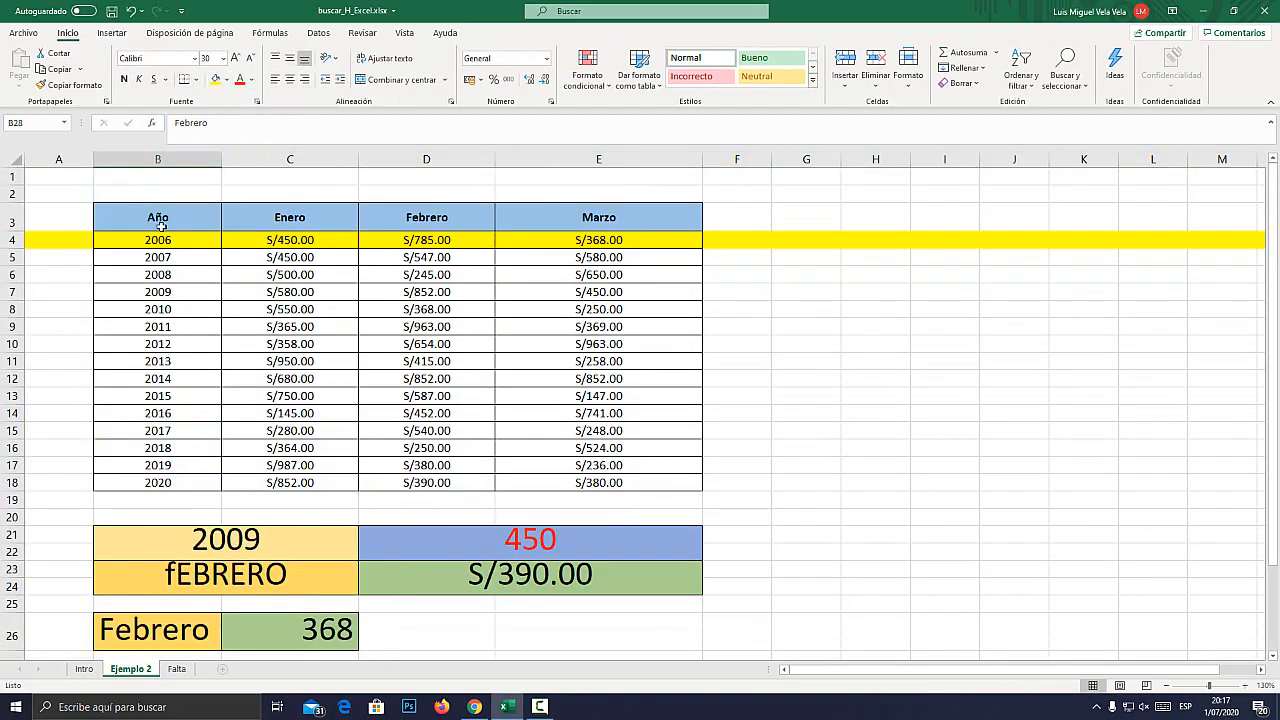
click(435, 241)
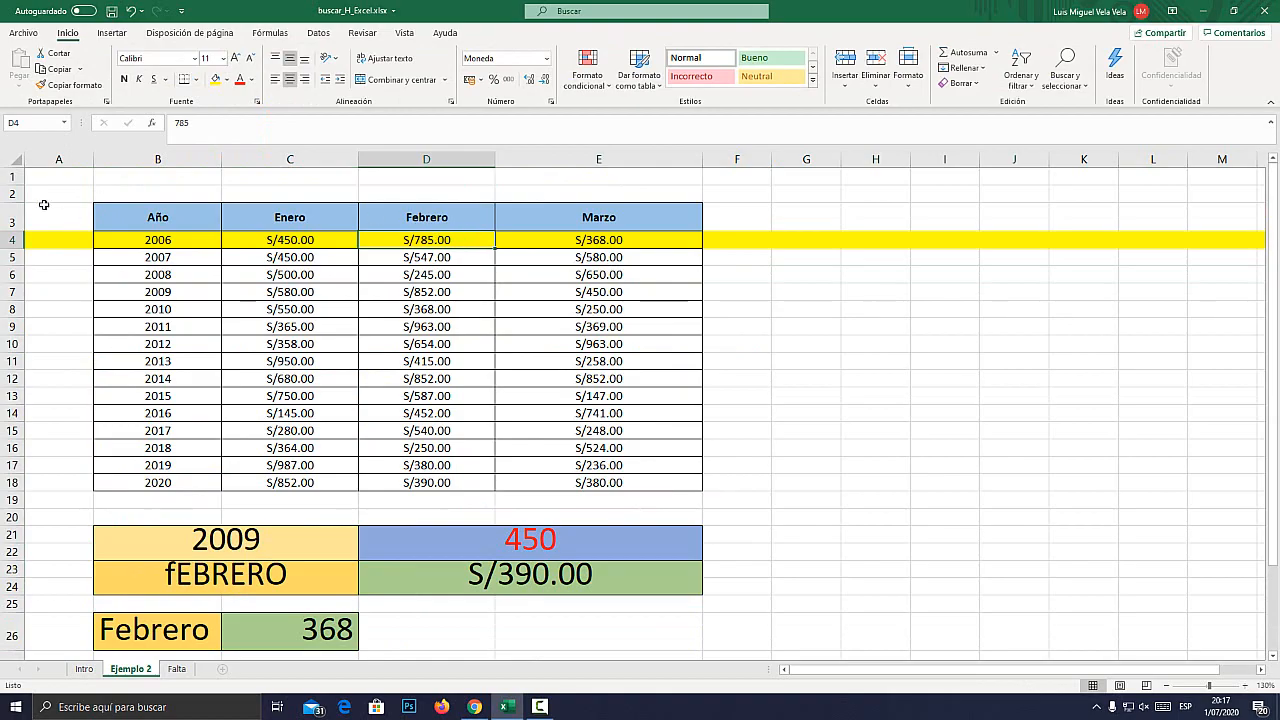
scroll(450, 484, down, 3)
click(498, 534)
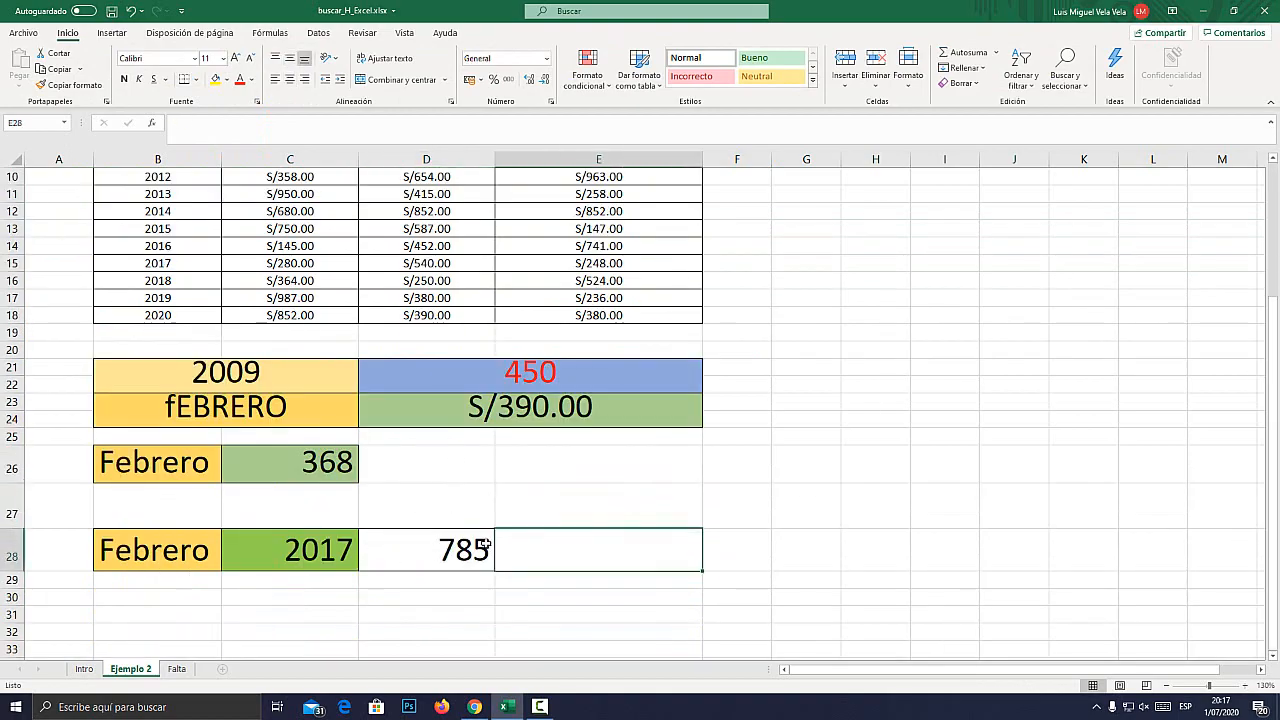
click(465, 545)
key(super+plus)
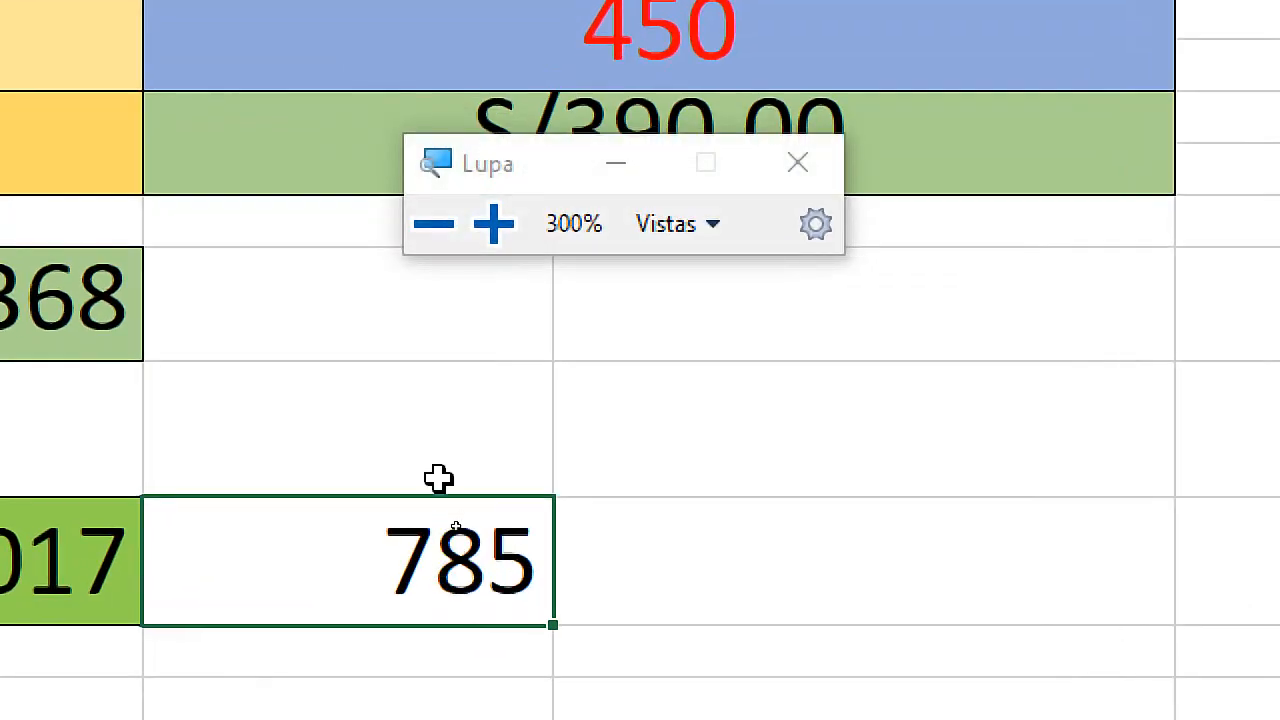
key(super+Escape)
scroll(447, 262, up, 3)
click(430, 238)
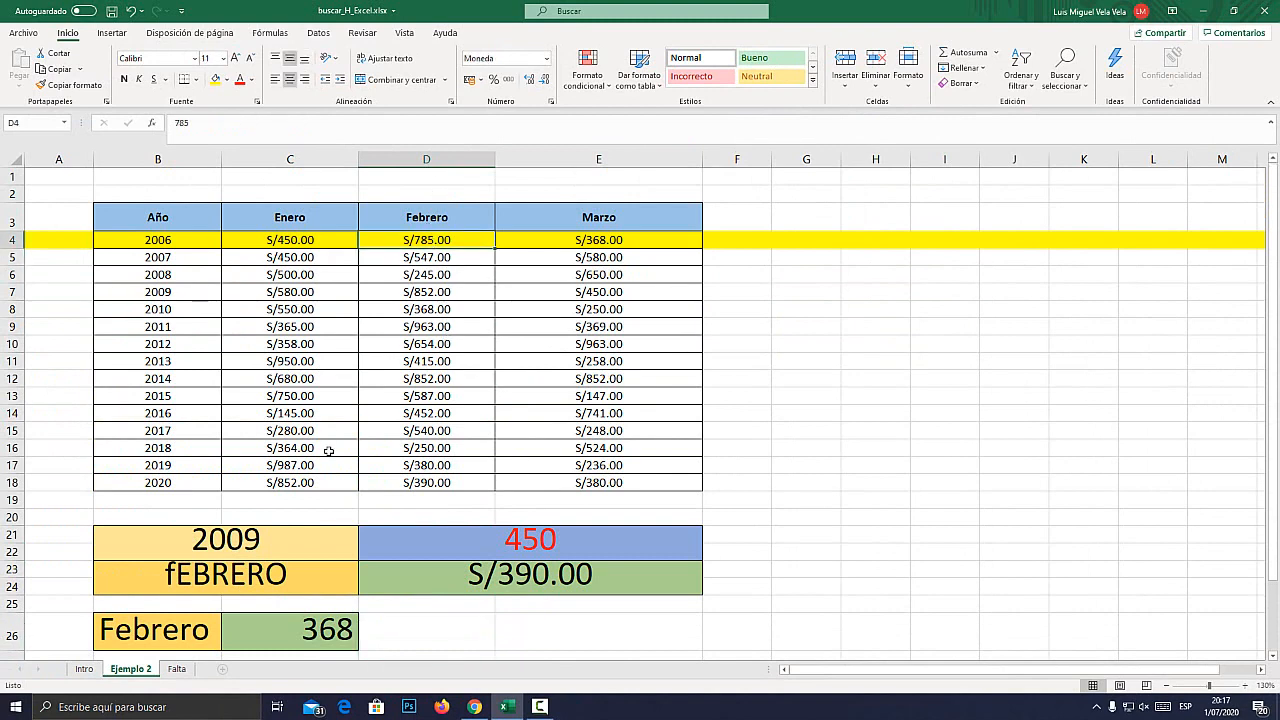
scroll(320, 440, down, 3)
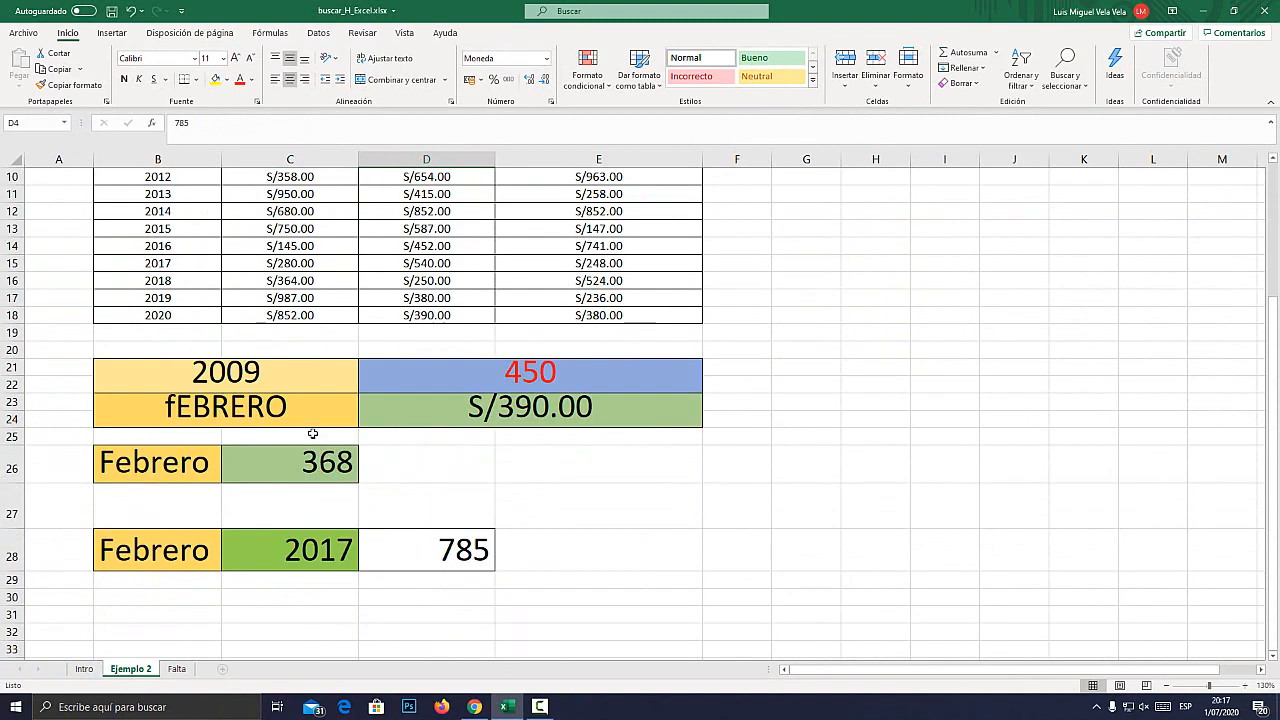
Open the D28 formula and examine its row index 2 against the table rows and the year in C28.
click(327, 553)
click(374, 563)
double_click(456, 560)
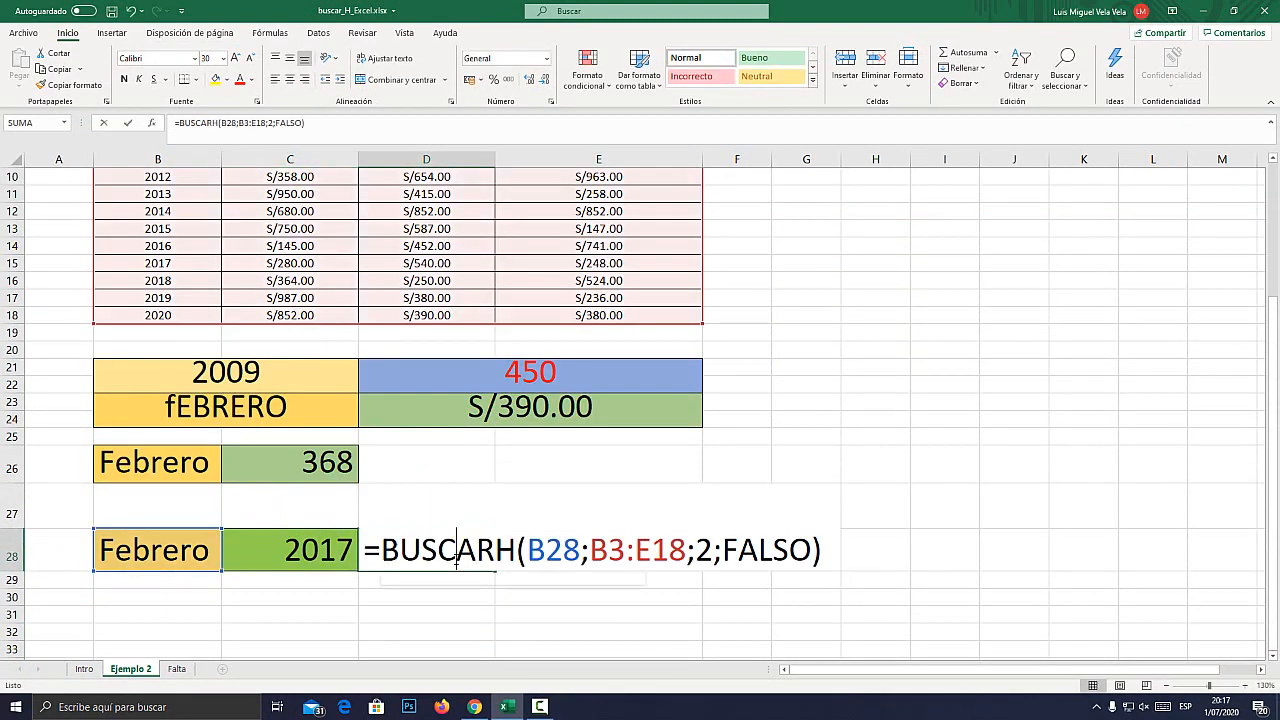
key(super+plus)
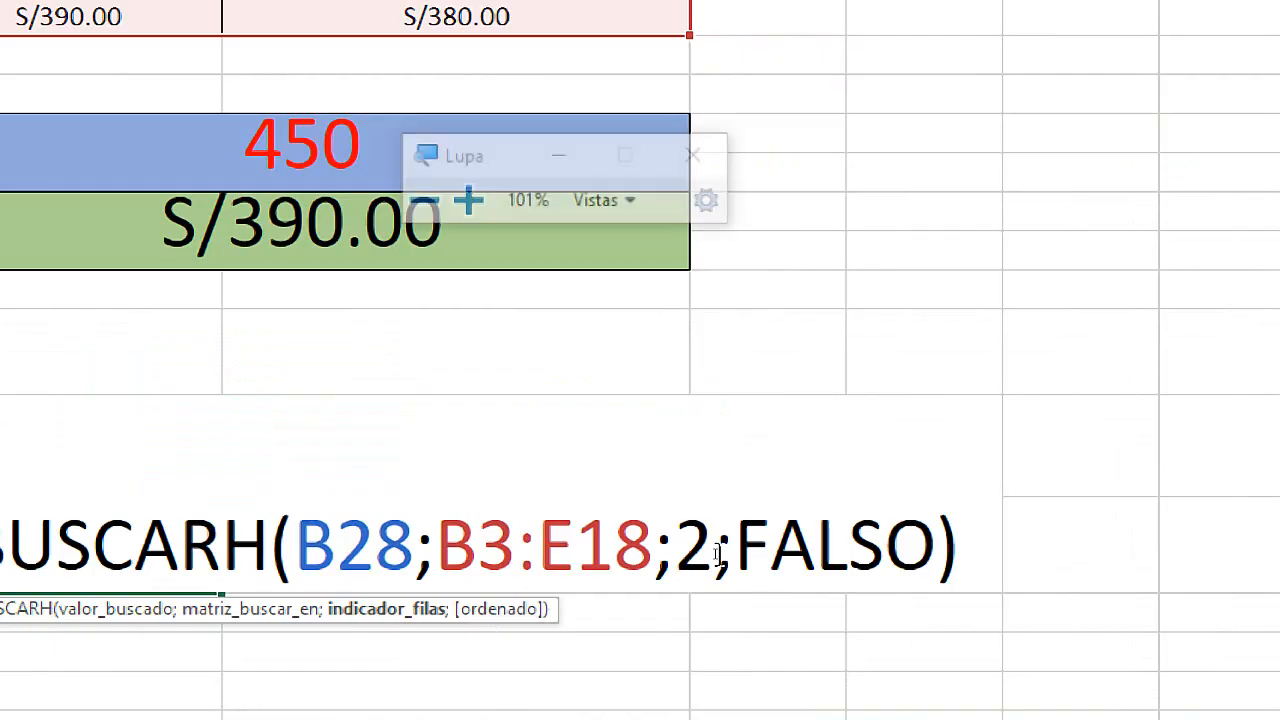
double_click(712, 540)
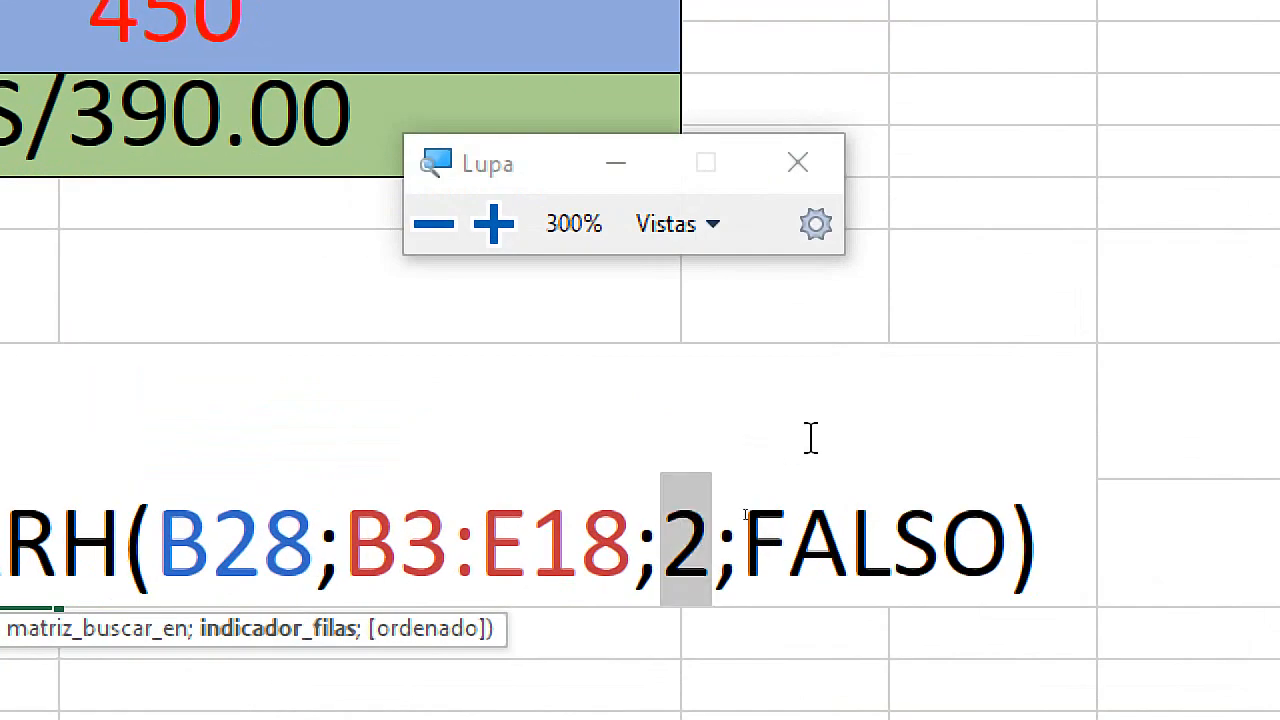
key(super+Escape)
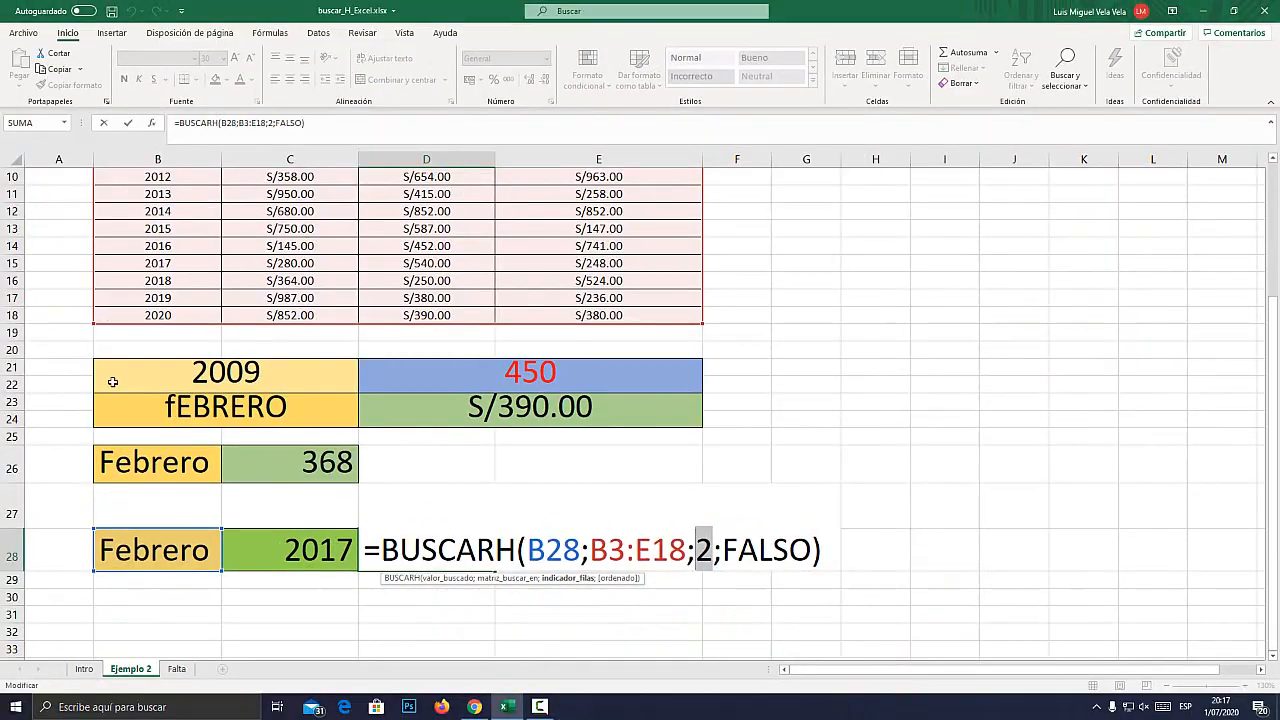
scroll(100, 297, up, 3)
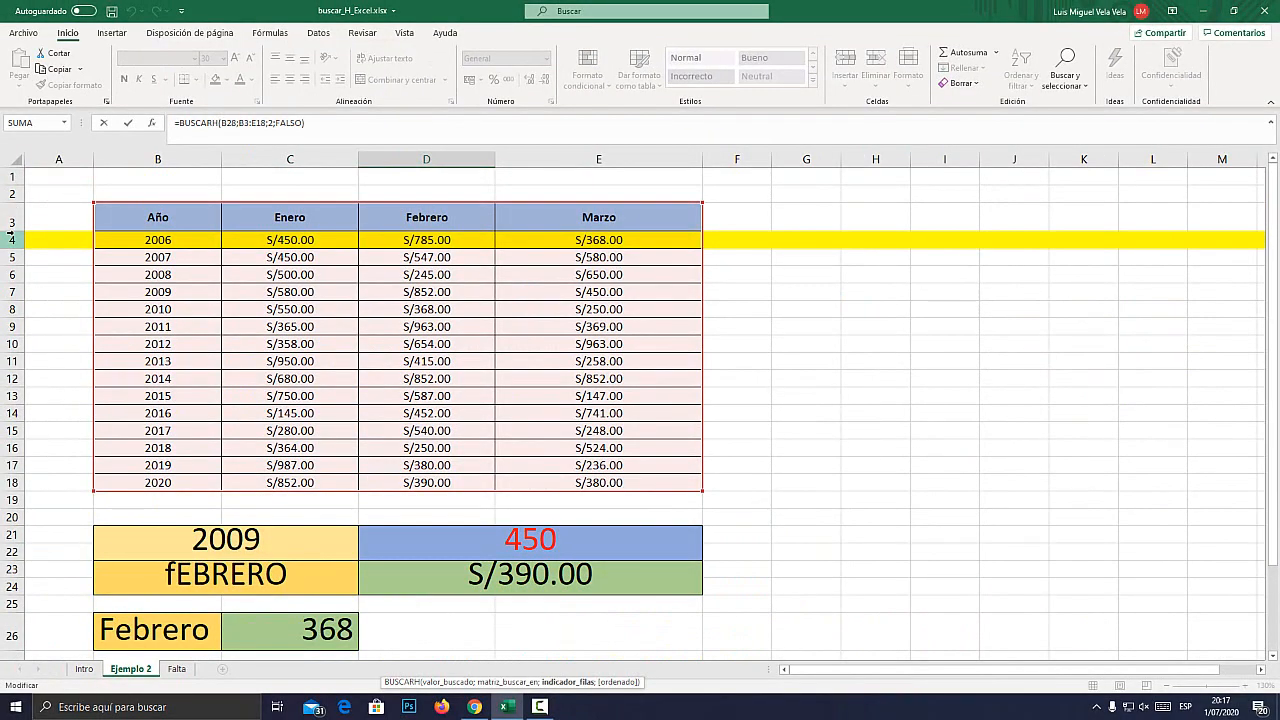
scroll(259, 356, down, 2)
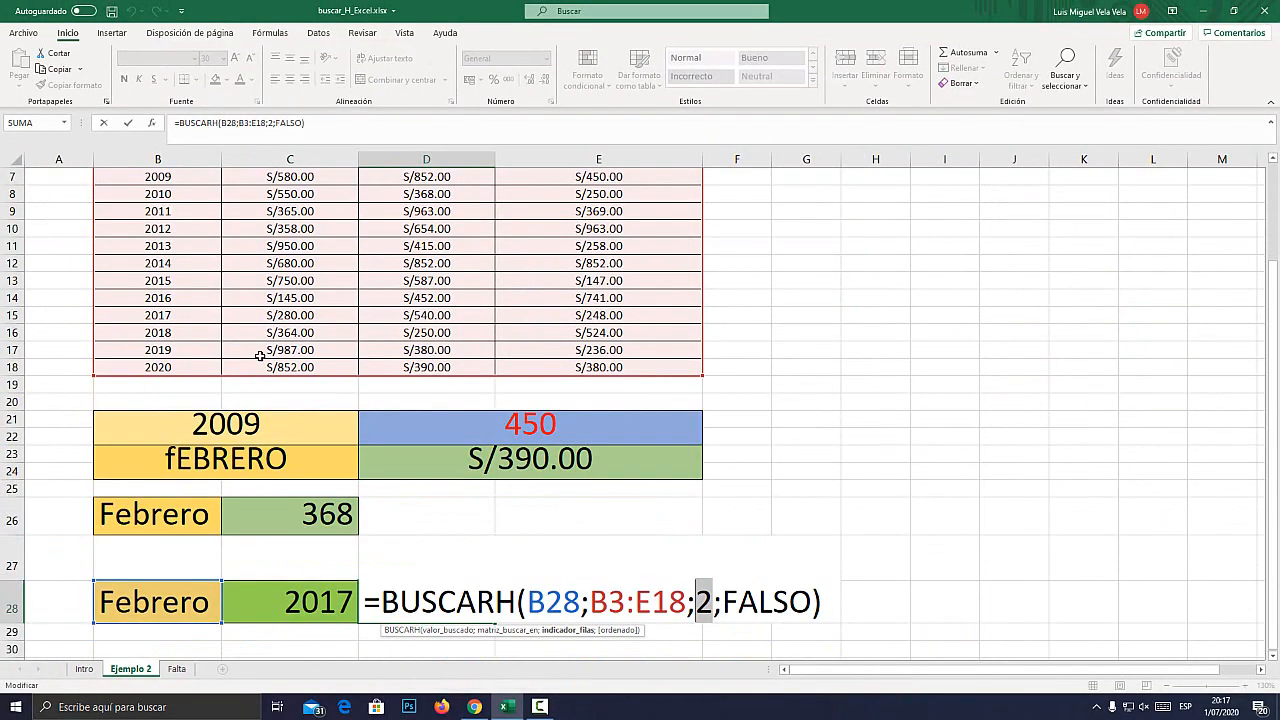
key(super+plus)
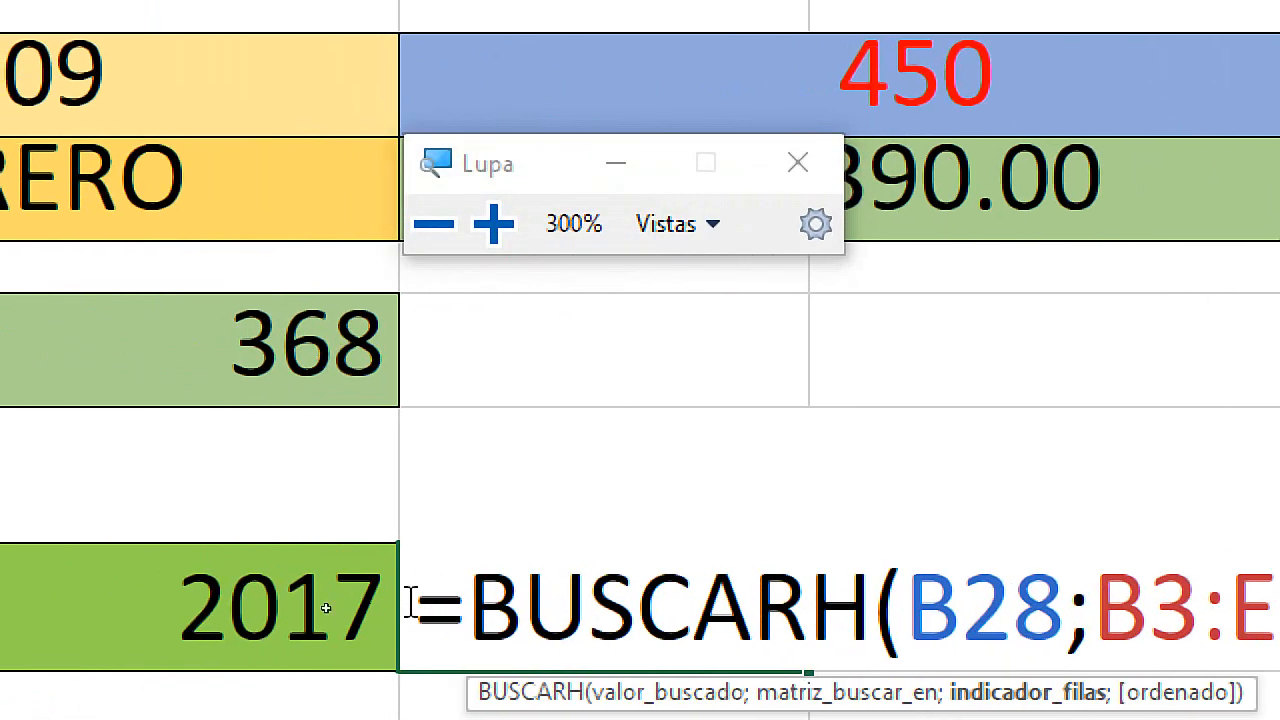
key(super+Escape)
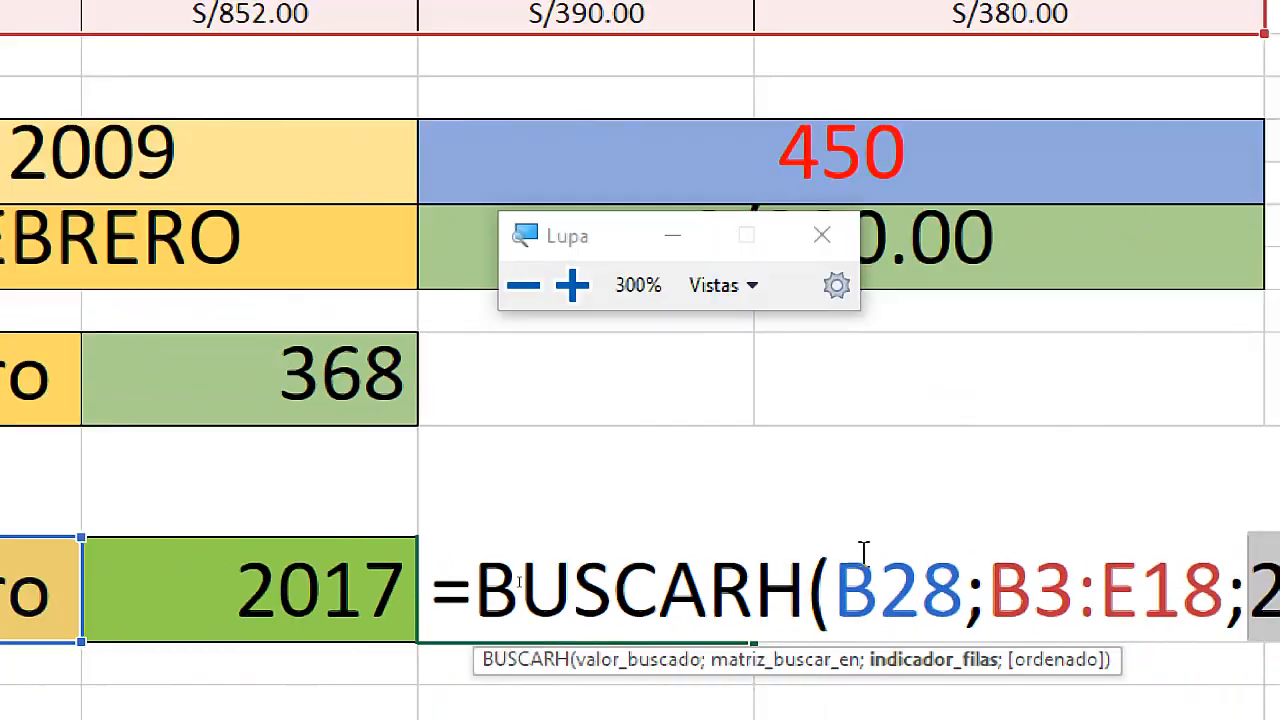
key(Return)
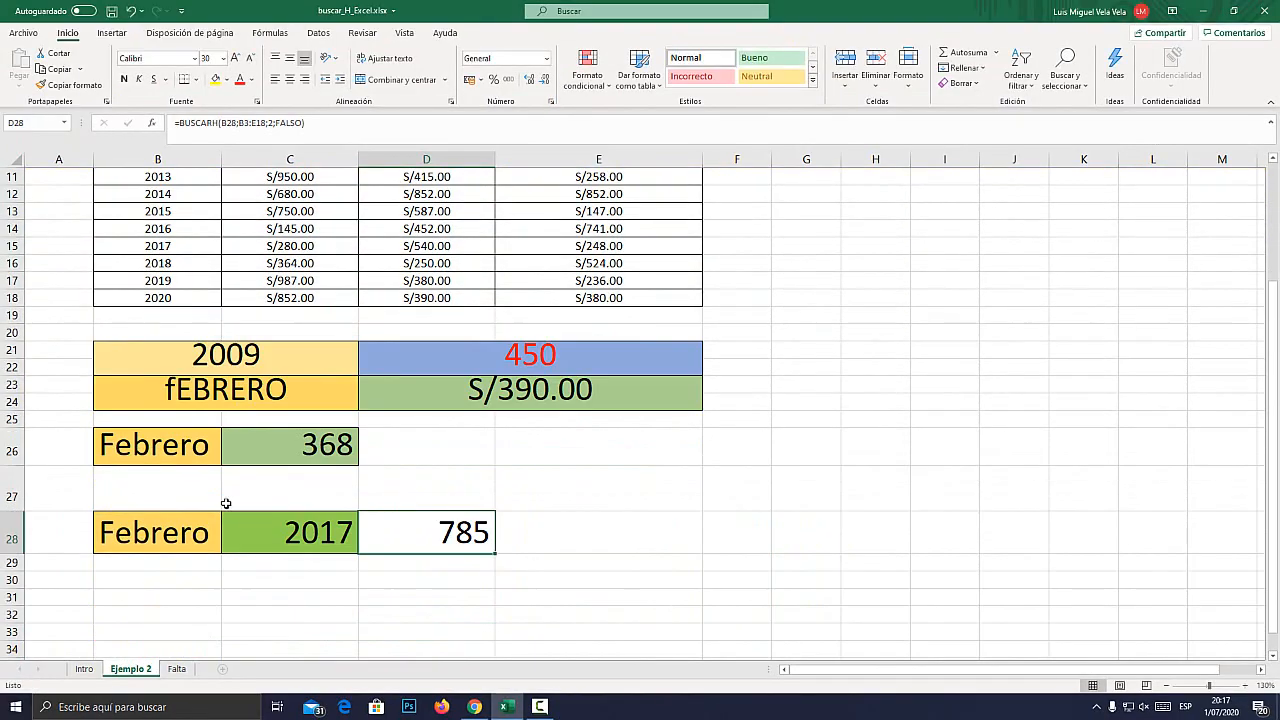
Set the year in the C28 dropdown to 2015.
click(302, 530)
key(super+plus)
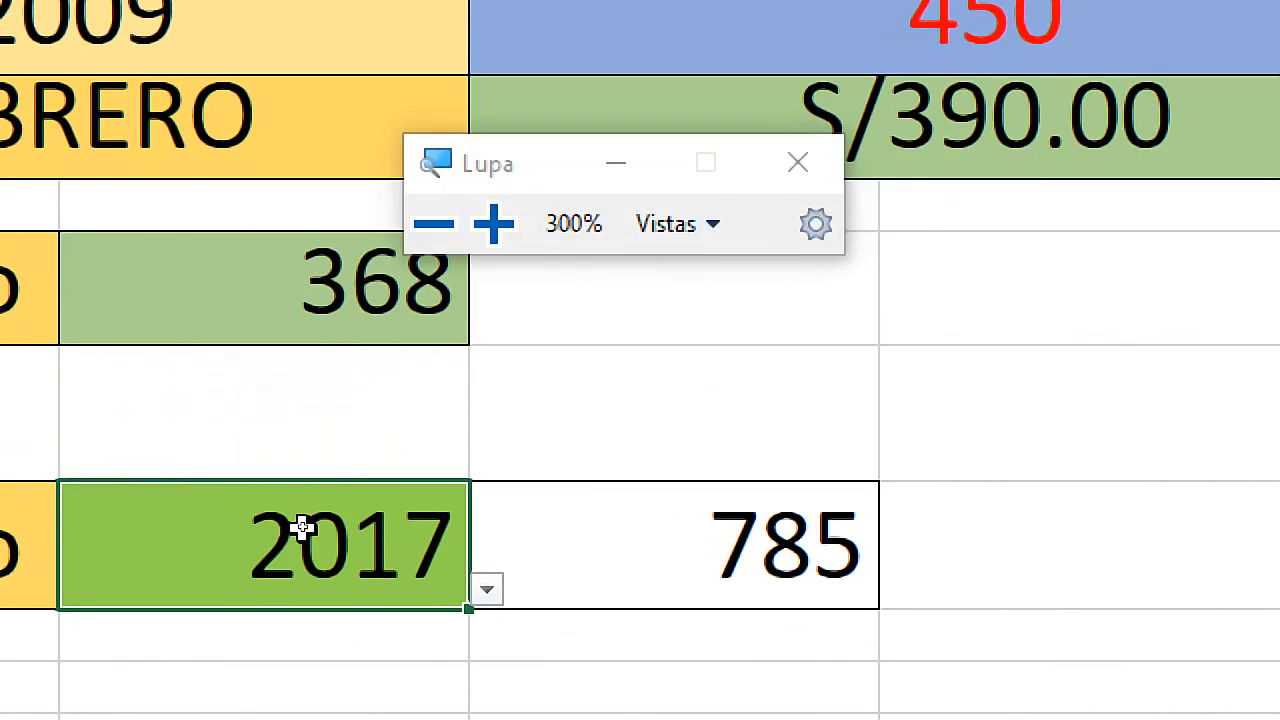
click(364, 547)
click(640, 305)
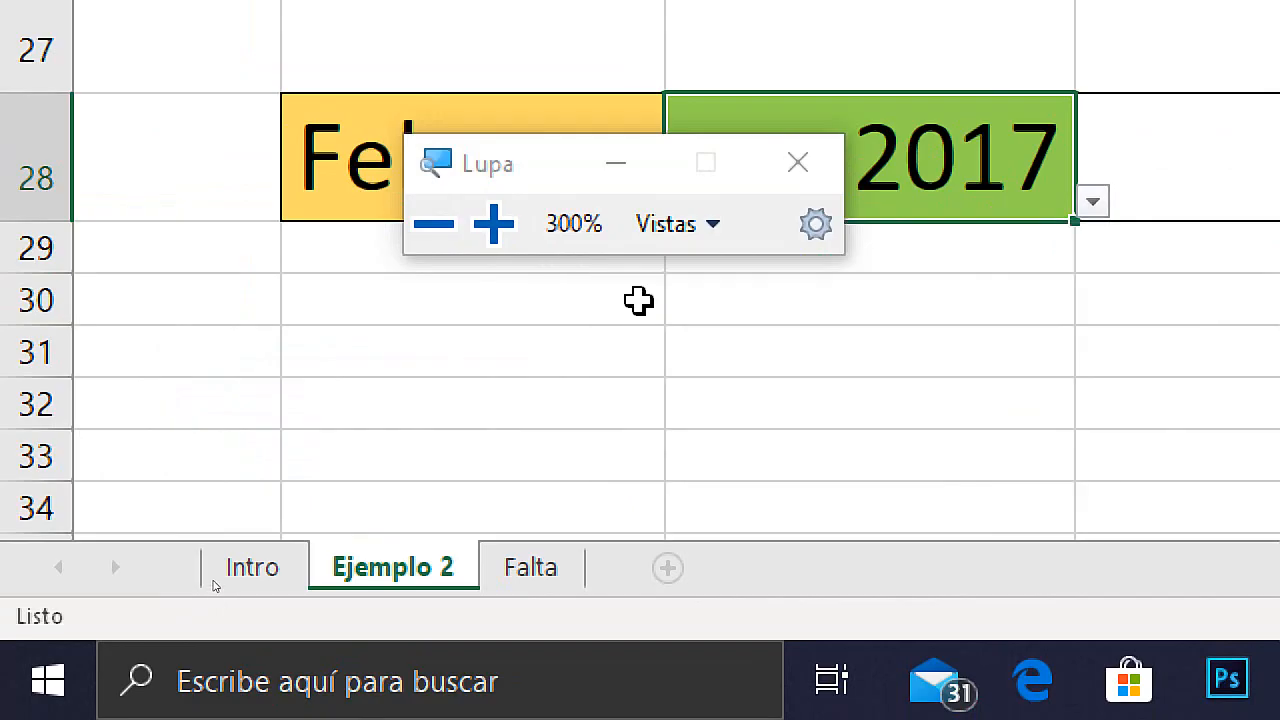
key(super+Escape)
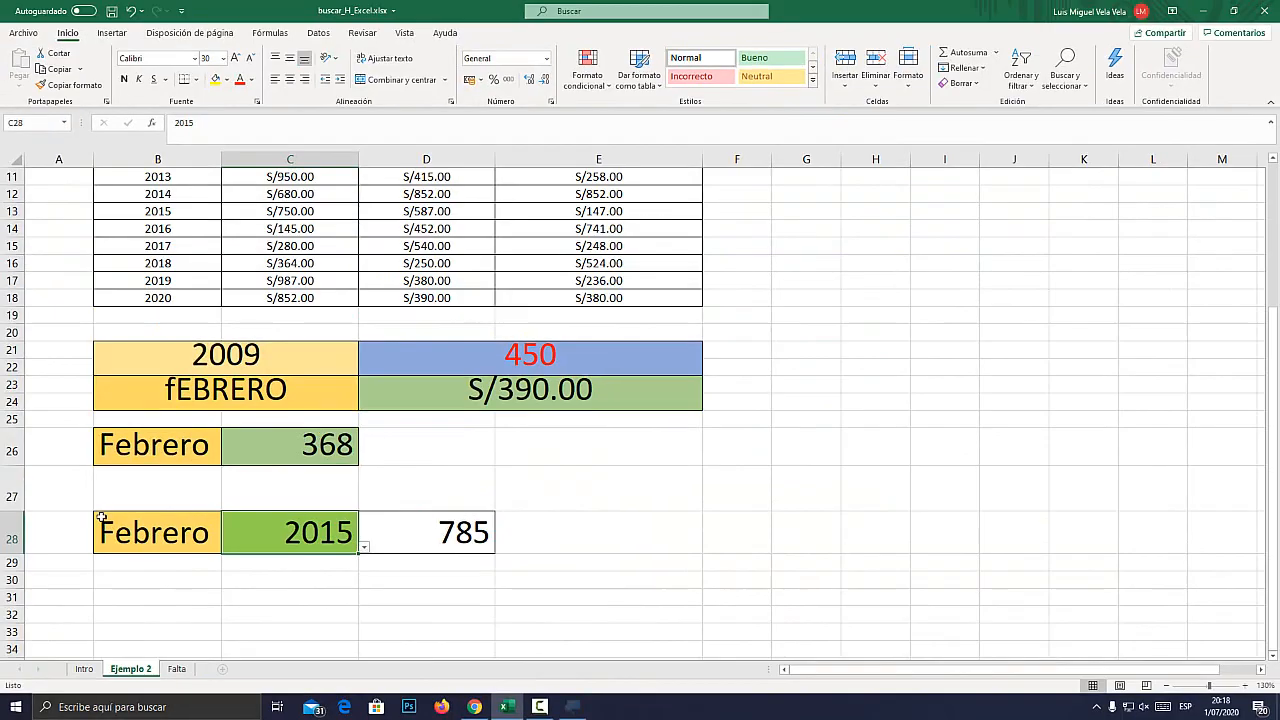
Examine the highlighted 2006 row and the list of years in B4:B18 that the row index has to follow.
scroll(103, 511, up, 3)
click(12, 275)
click(12, 240)
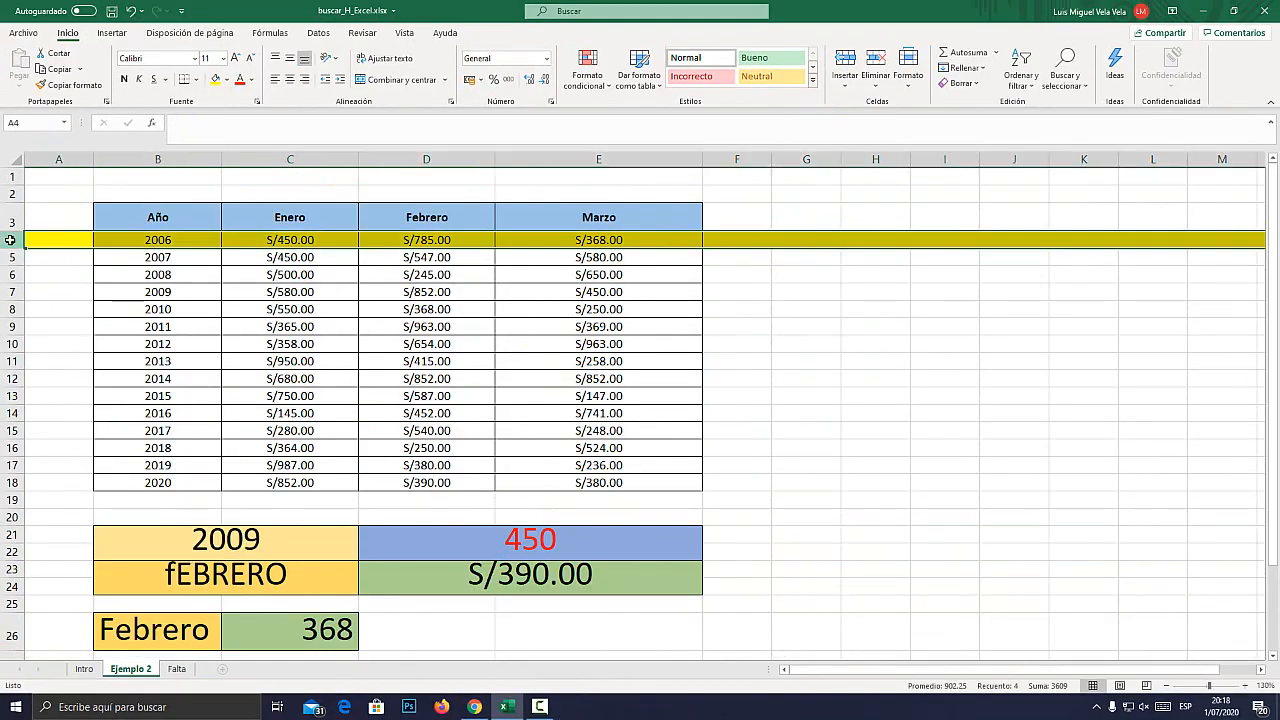
key(super+plus)
key(super+Escape)
drag(103, 243, 134, 483)
scroll(300, 471, down, 2)
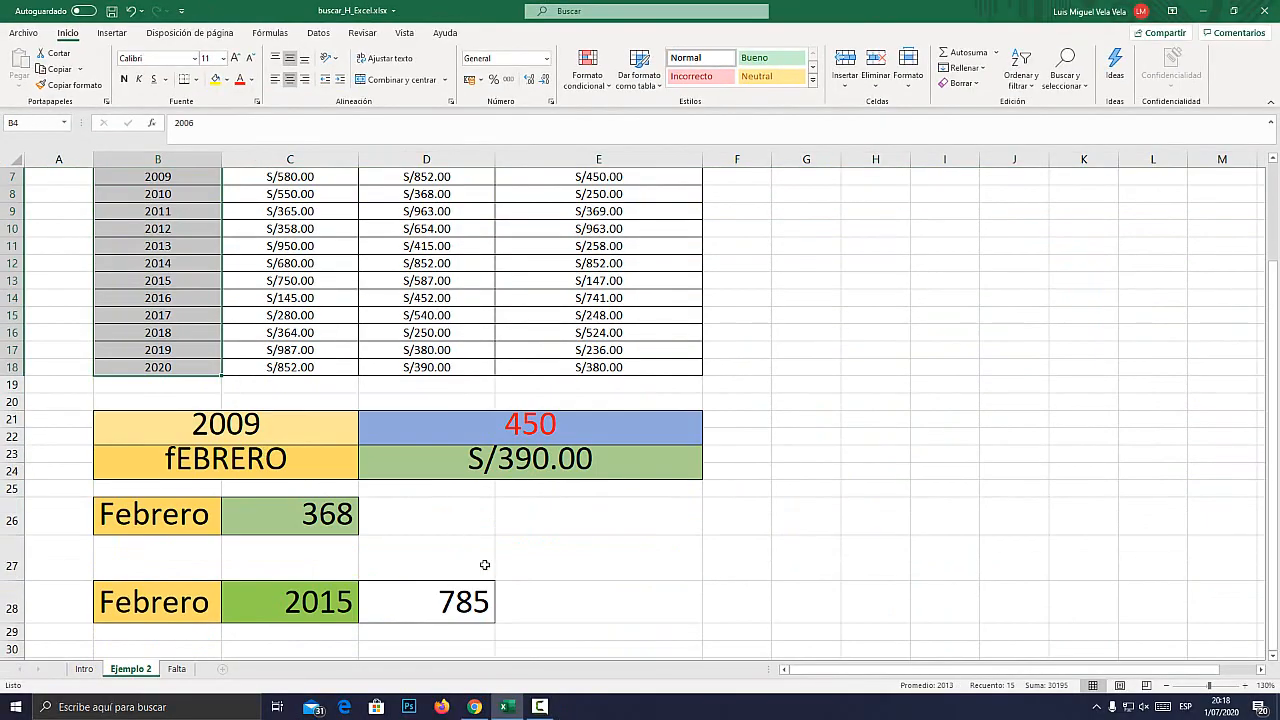
Open the D28 formula, examine its fixed row index 2 up close, and leave the formula unchanged.
double_click(440, 602)
double_click(703, 602)
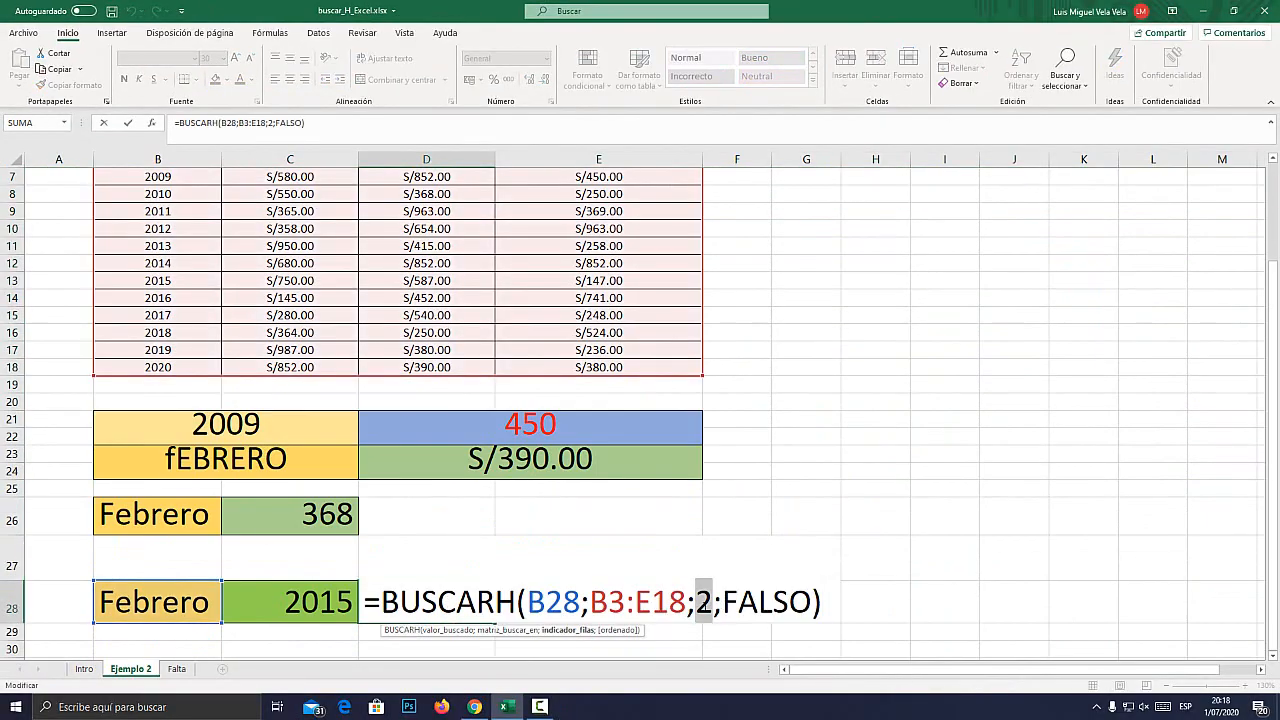
key(super+plus)
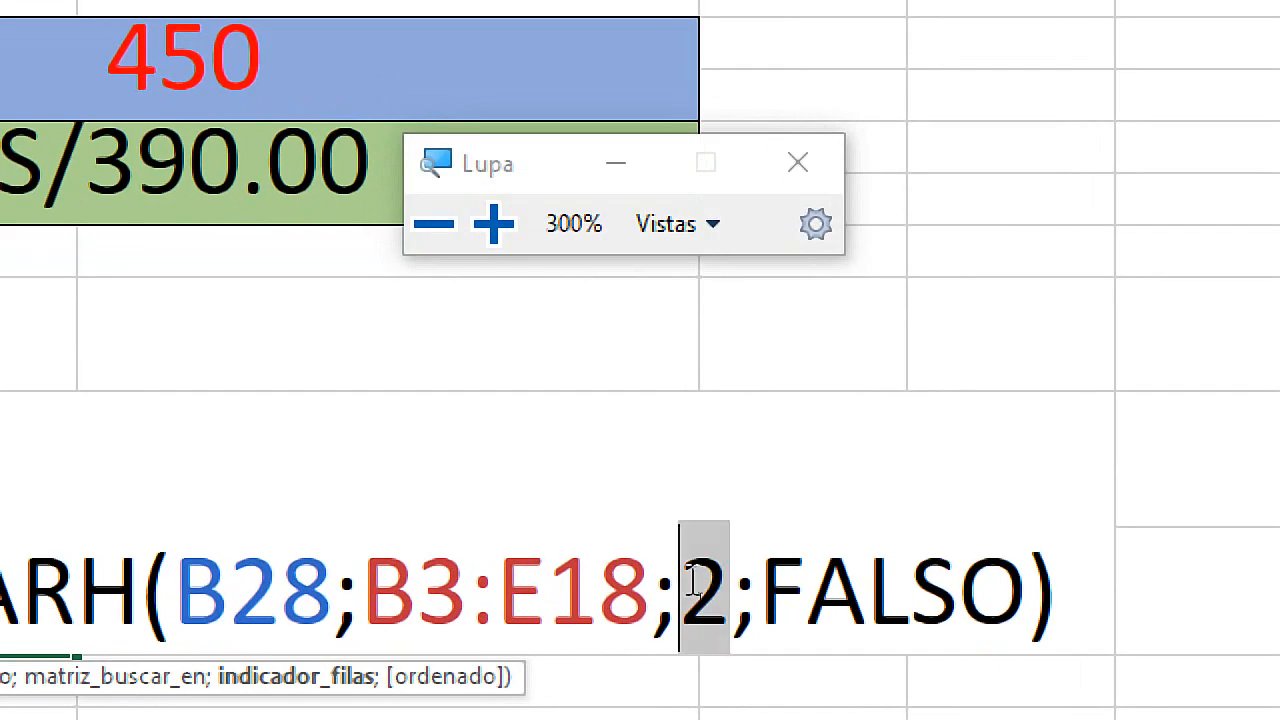
key(super+Escape)
key(Escape)
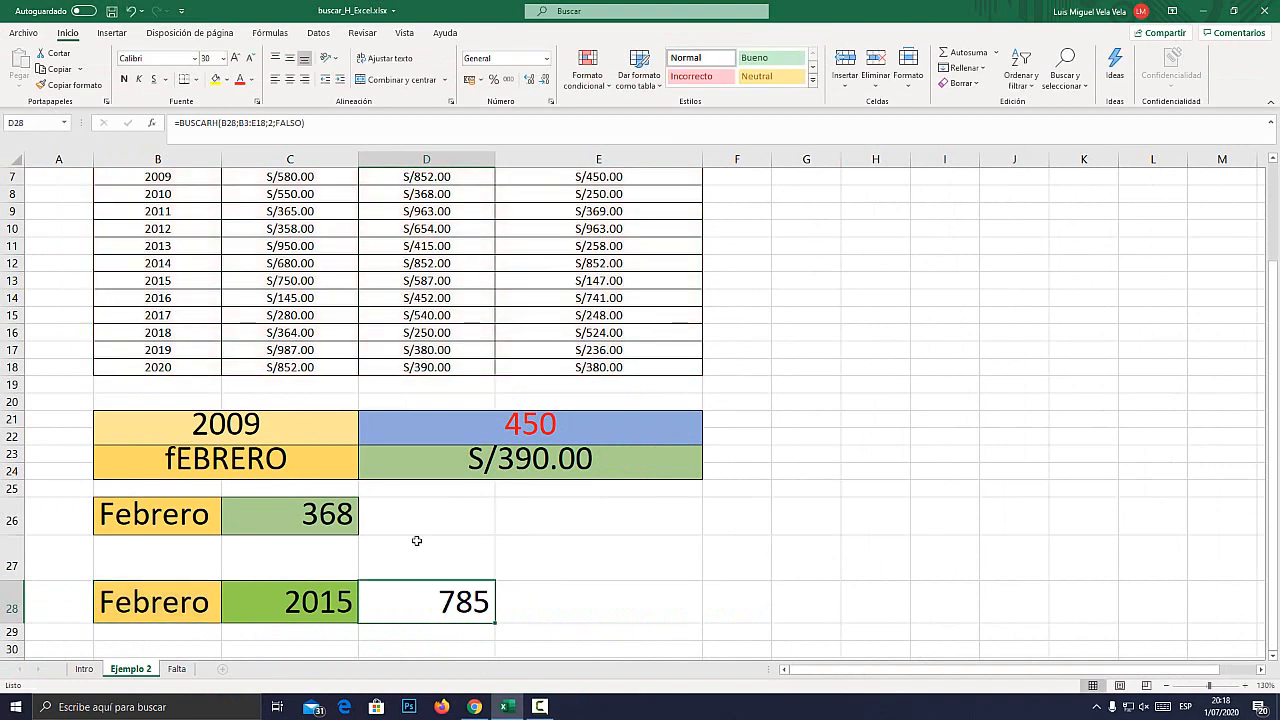
Change the row index in the BUSCARH formula in D28 to 5.
scroll(427, 602, up, 2)
scroll(445, 580, down, 3)
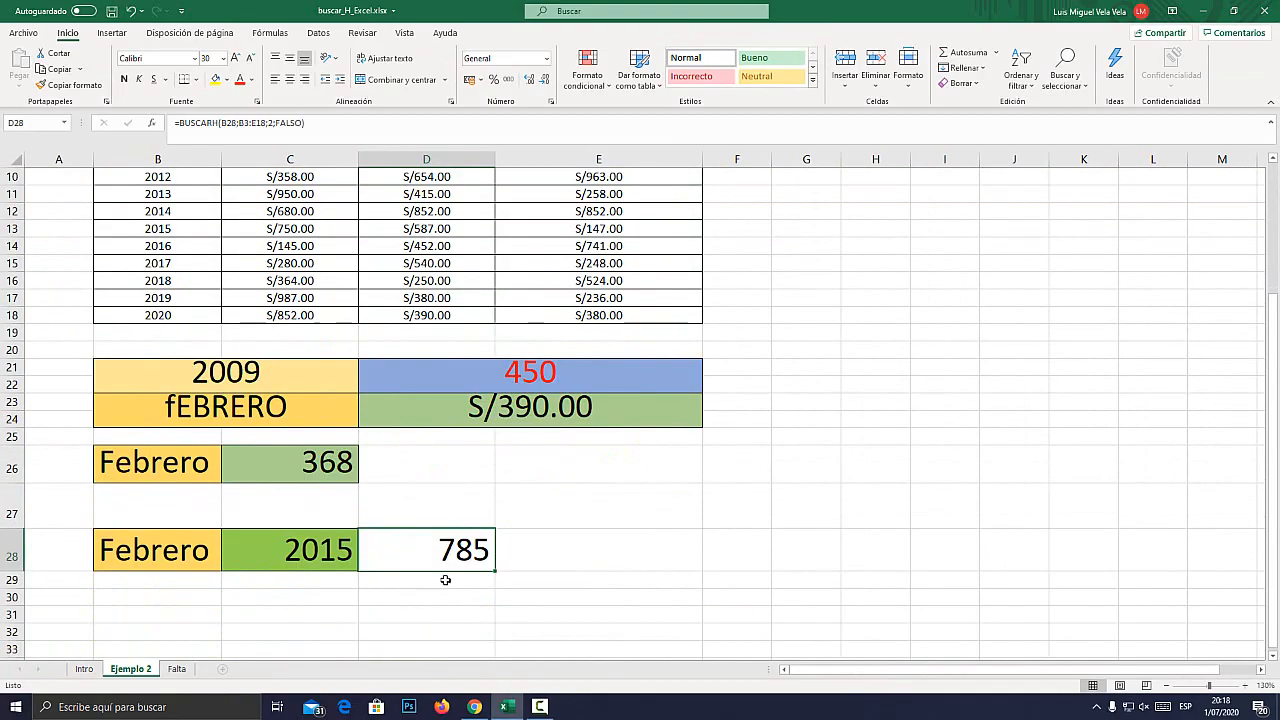
double_click(437, 552)
double_click(703, 549)
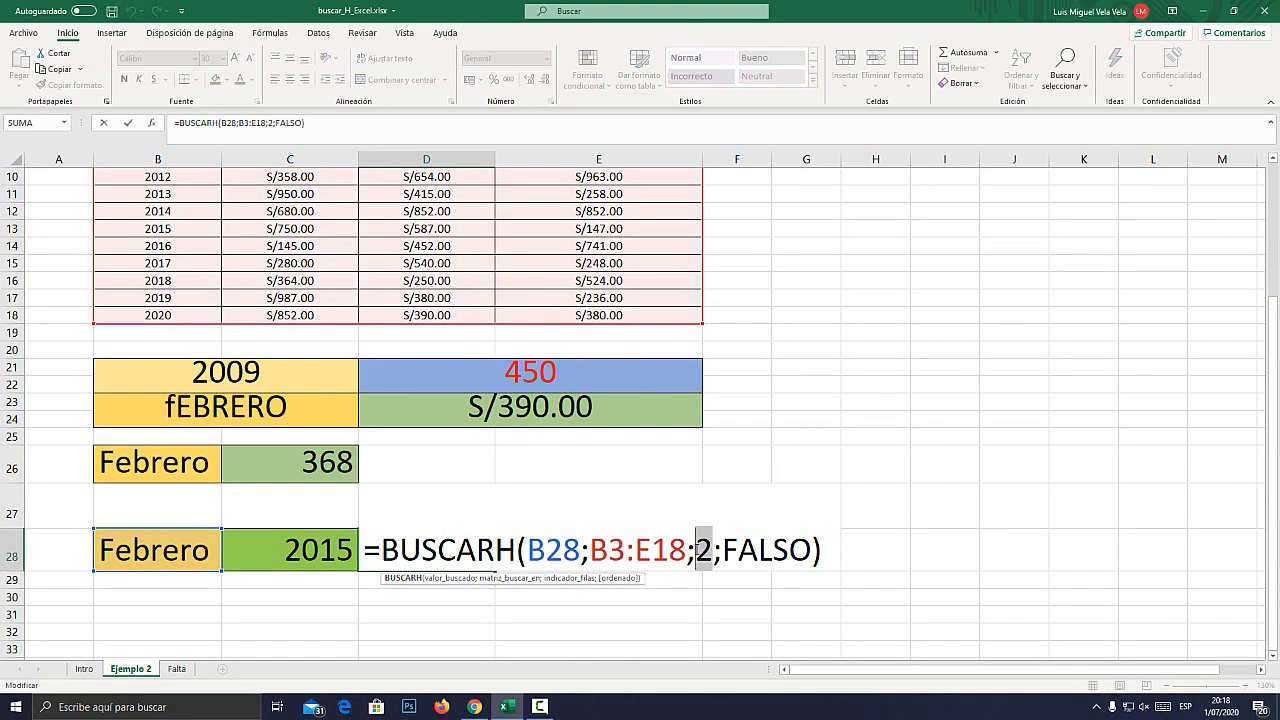
text(5)
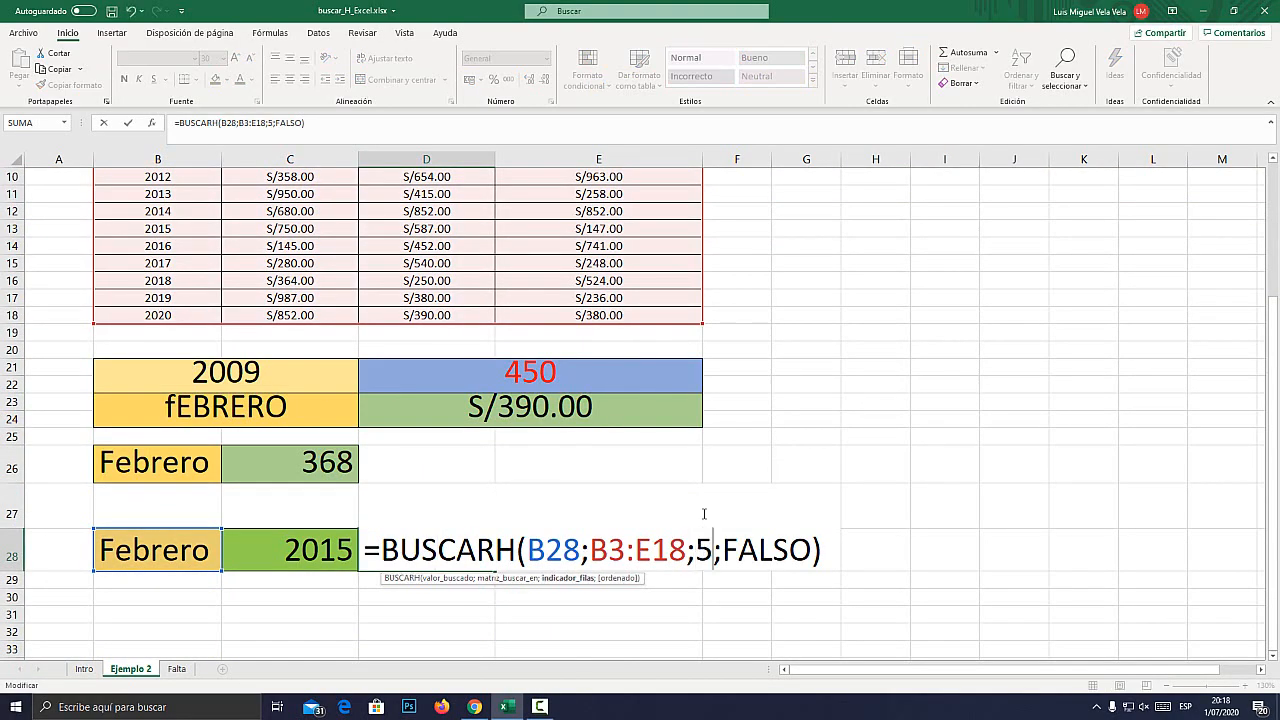
key(Return)
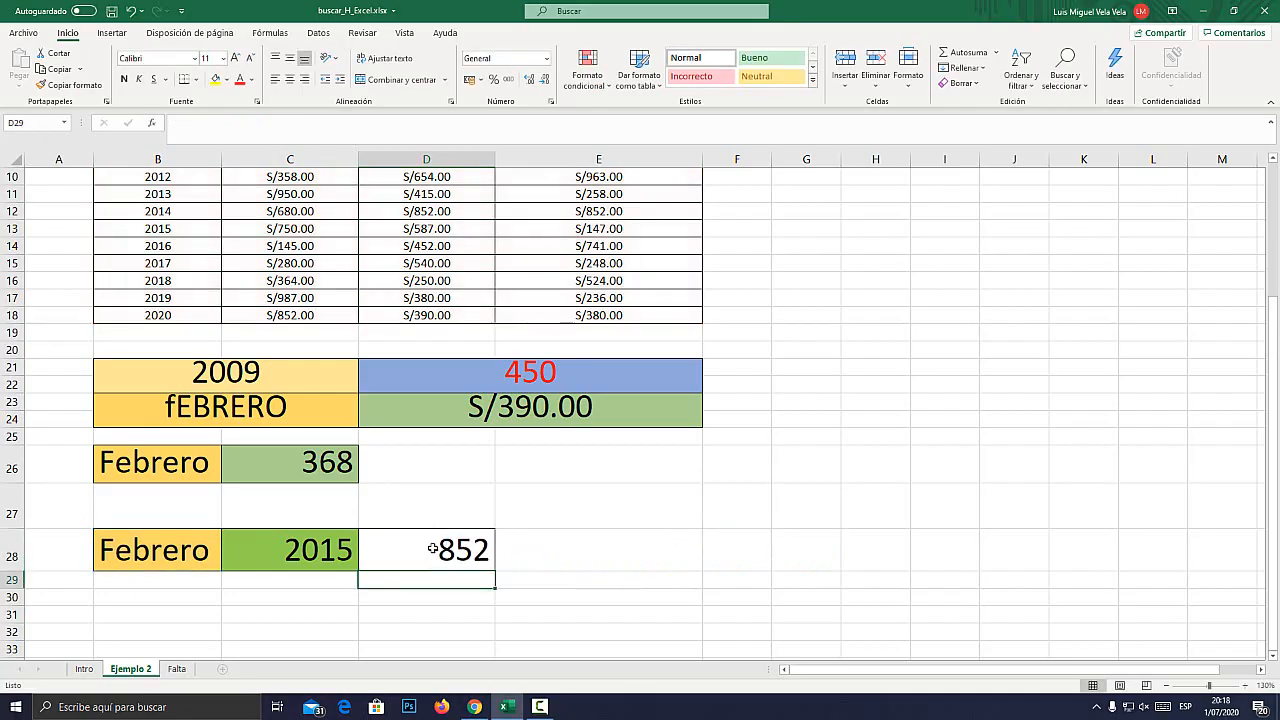
Count the table rows from 2006 down to 2009 to check which row the index 5 in D28 points to.
click(432, 548)
scroll(400, 500, up, 3)
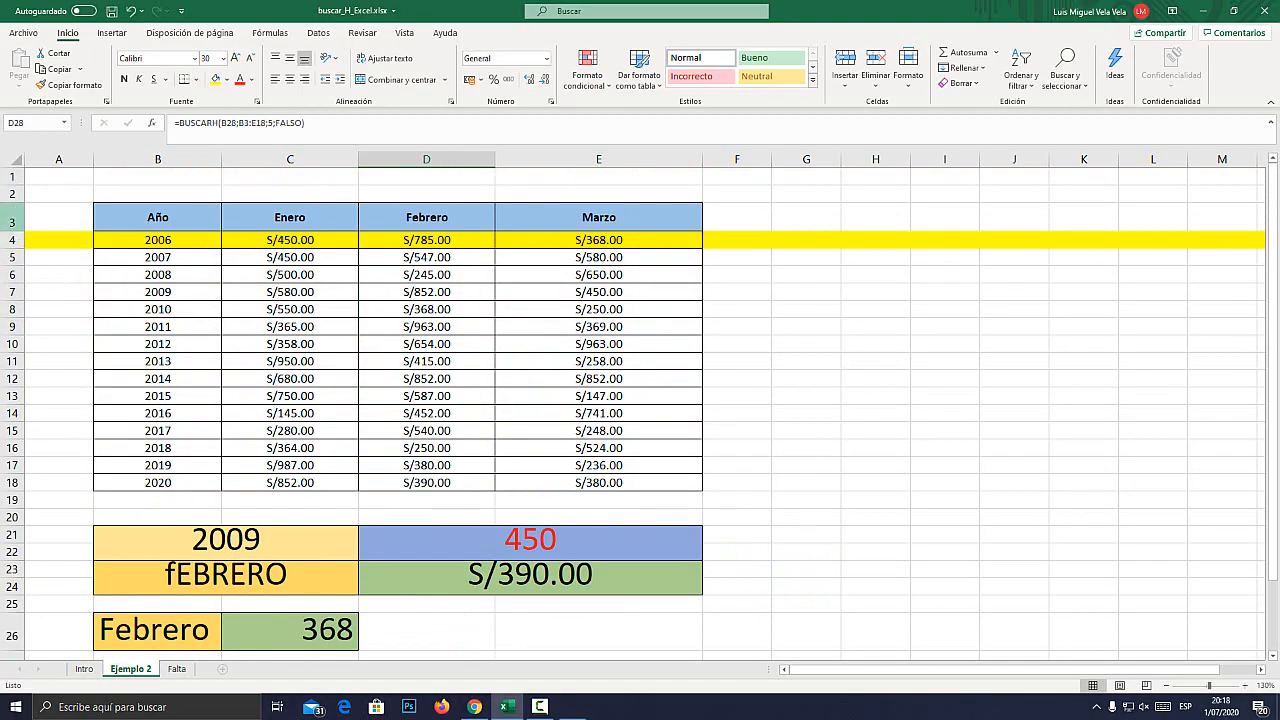
key(super+plus)
click(9, 240)
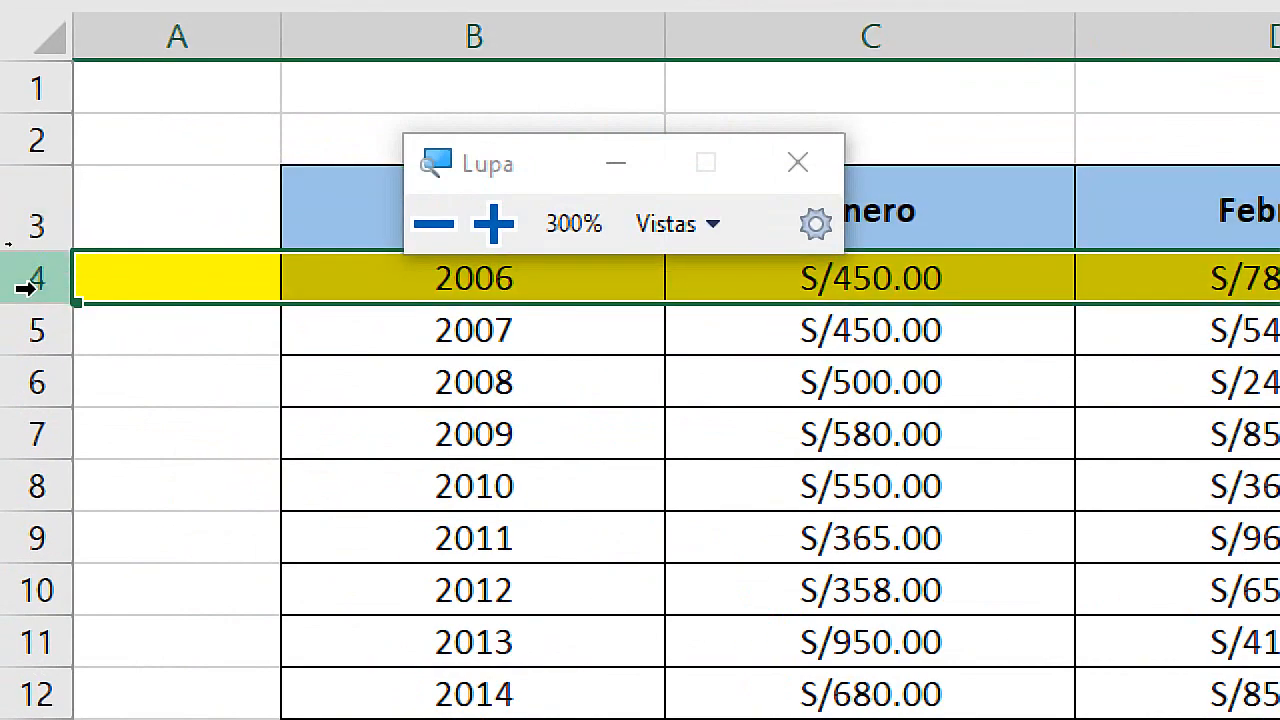
click(29, 331)
click(26, 385)
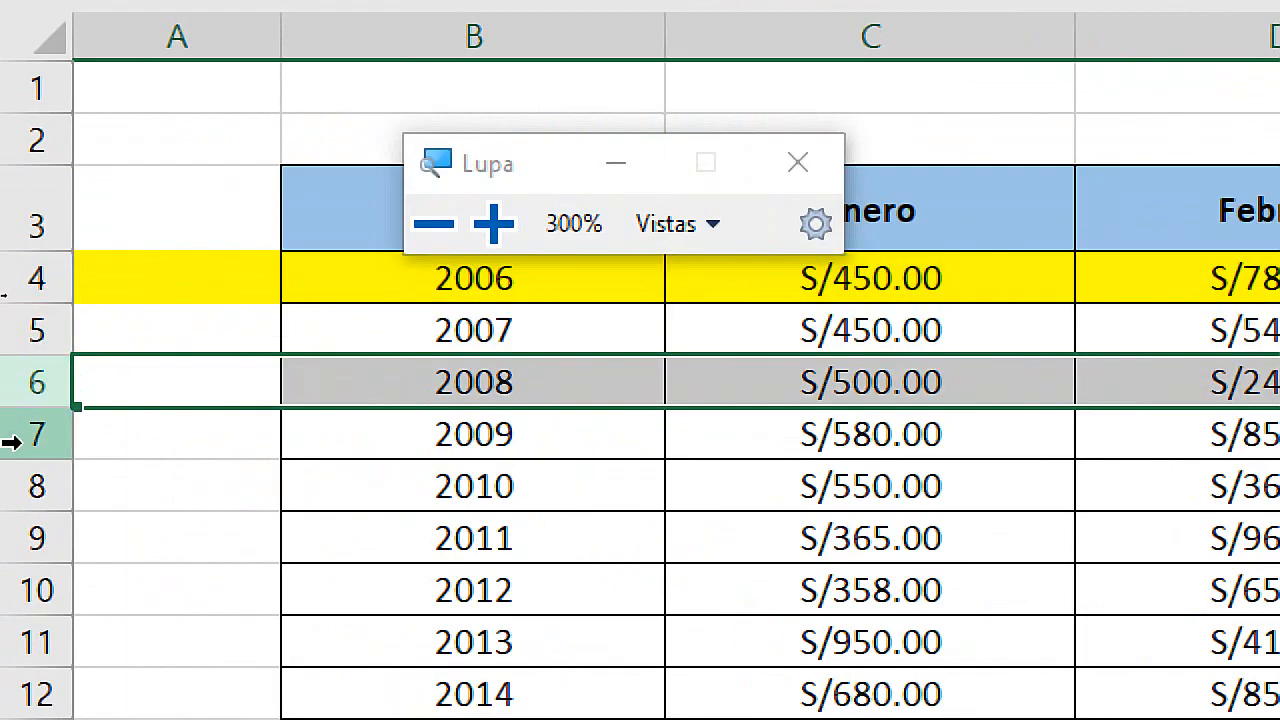
click(10, 442)
key(super+Escape)
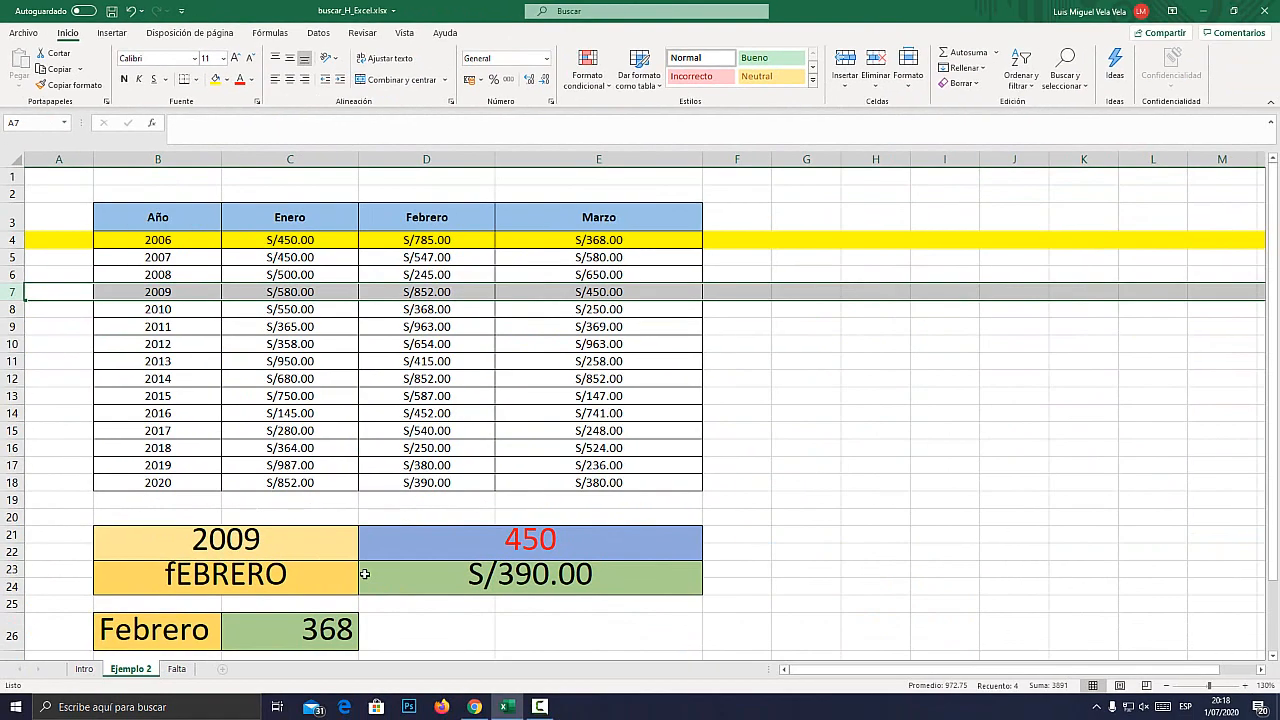
Compare the Febrero amount for 2009 in D7 with the BUSCARH result in D28.
click(428, 291)
key(super+plus)
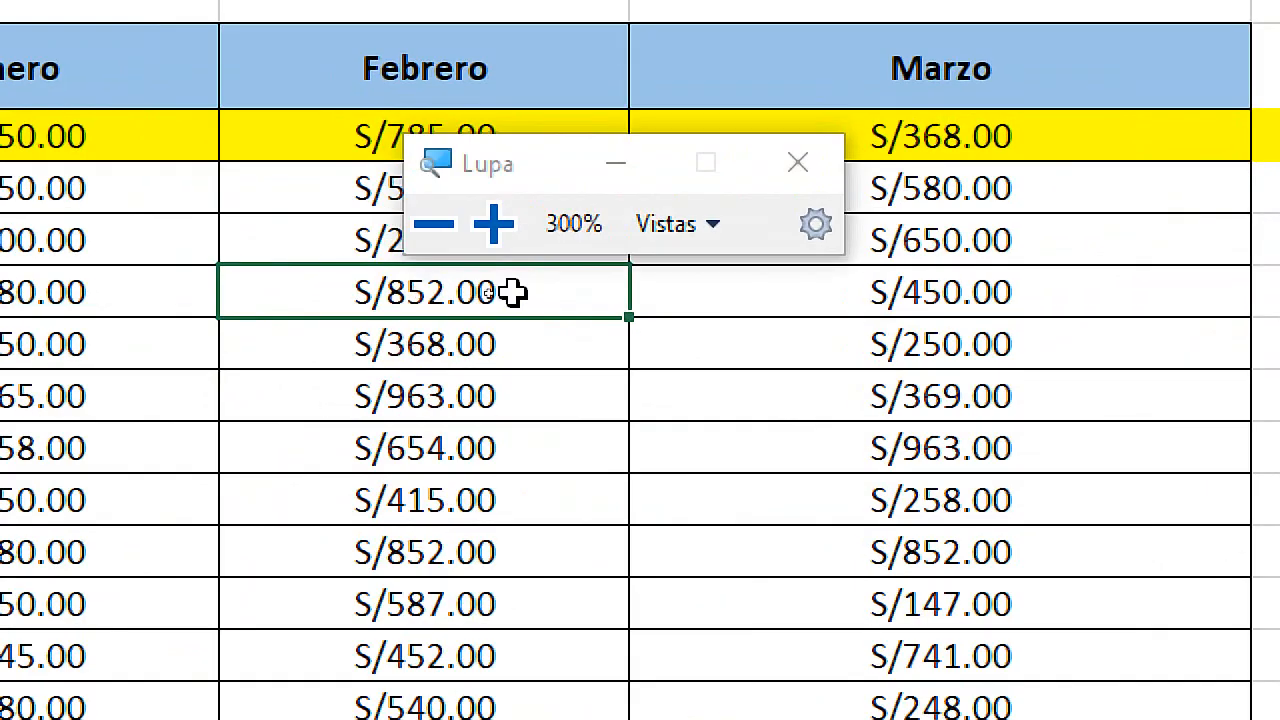
key(super+Escape)
scroll(586, 480, down, 4)
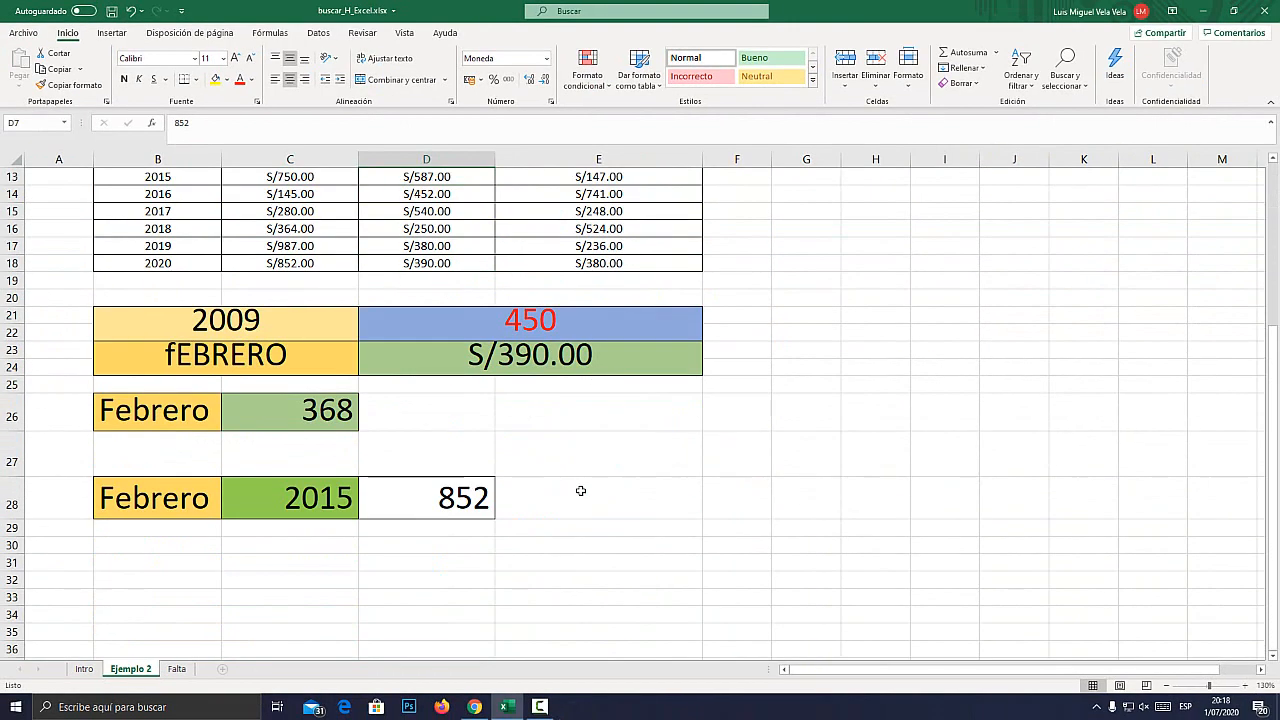
click(460, 497)
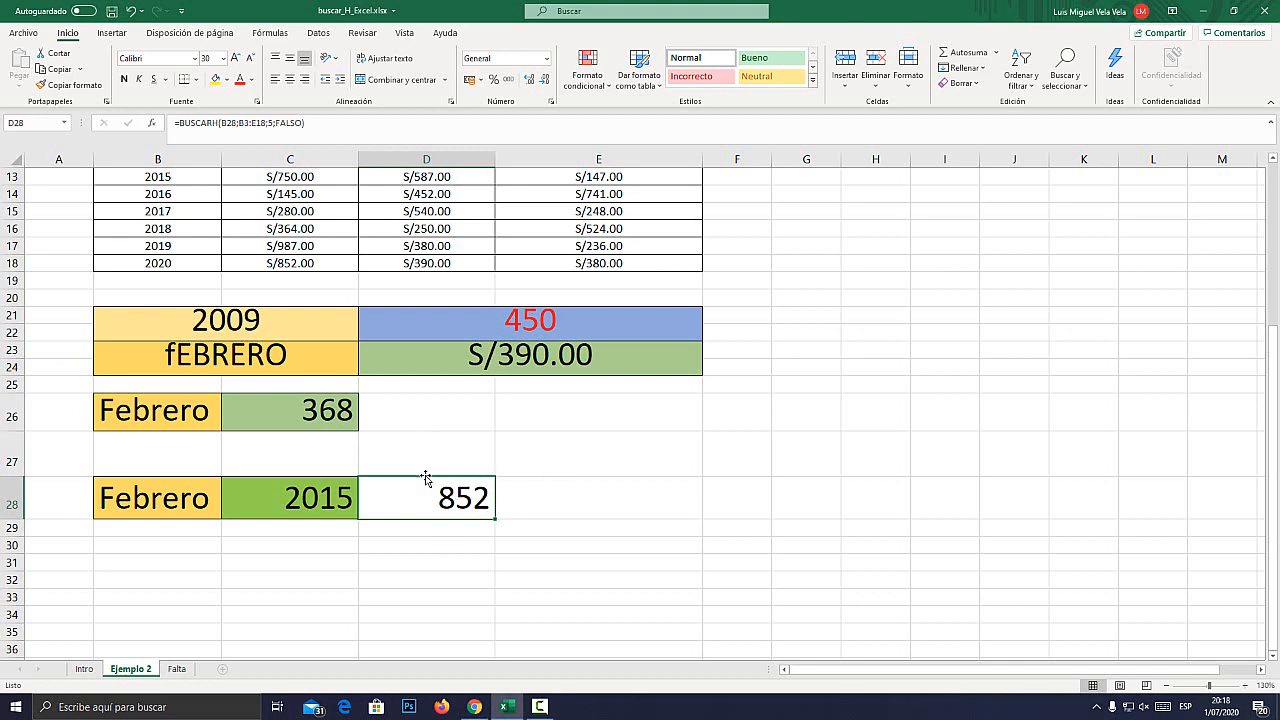
Examine the row index 5 in the D28 formula against the year chosen in C28, leaving the formula unchanged.
scroll(441, 438, up, 1)
scroll(437, 437, down, 1)
double_click(440, 496)
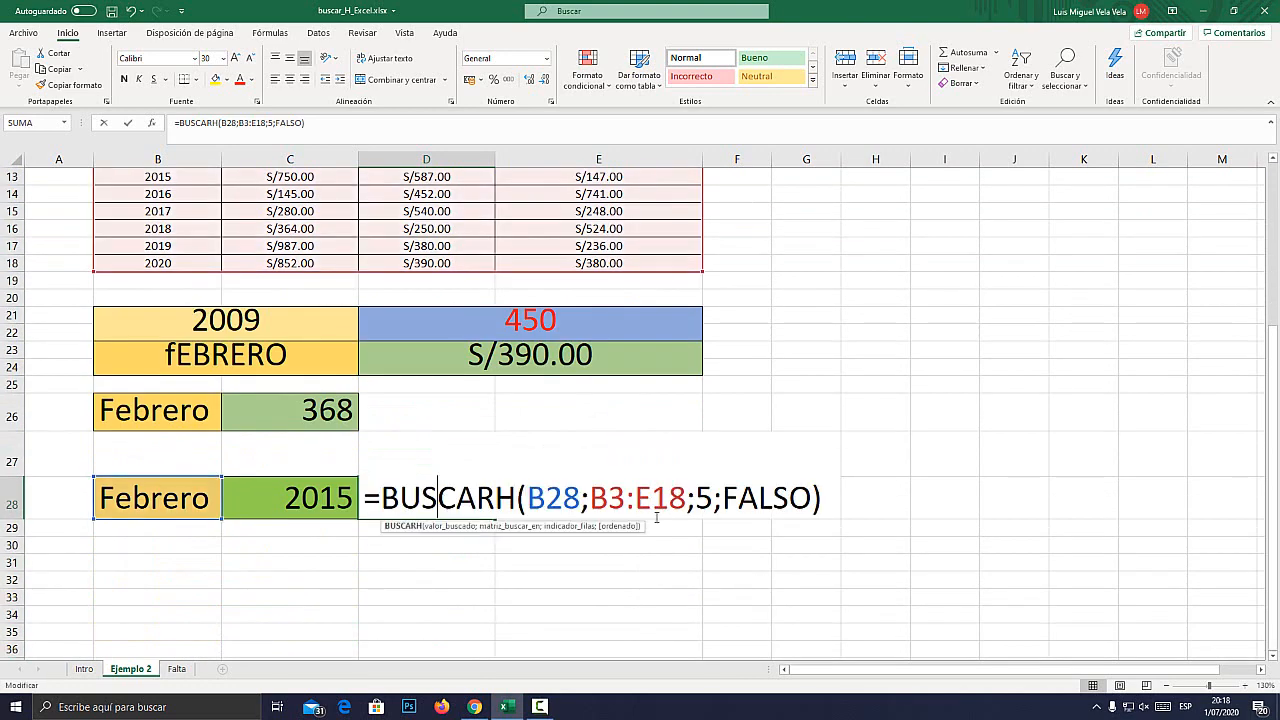
double_click(704, 498)
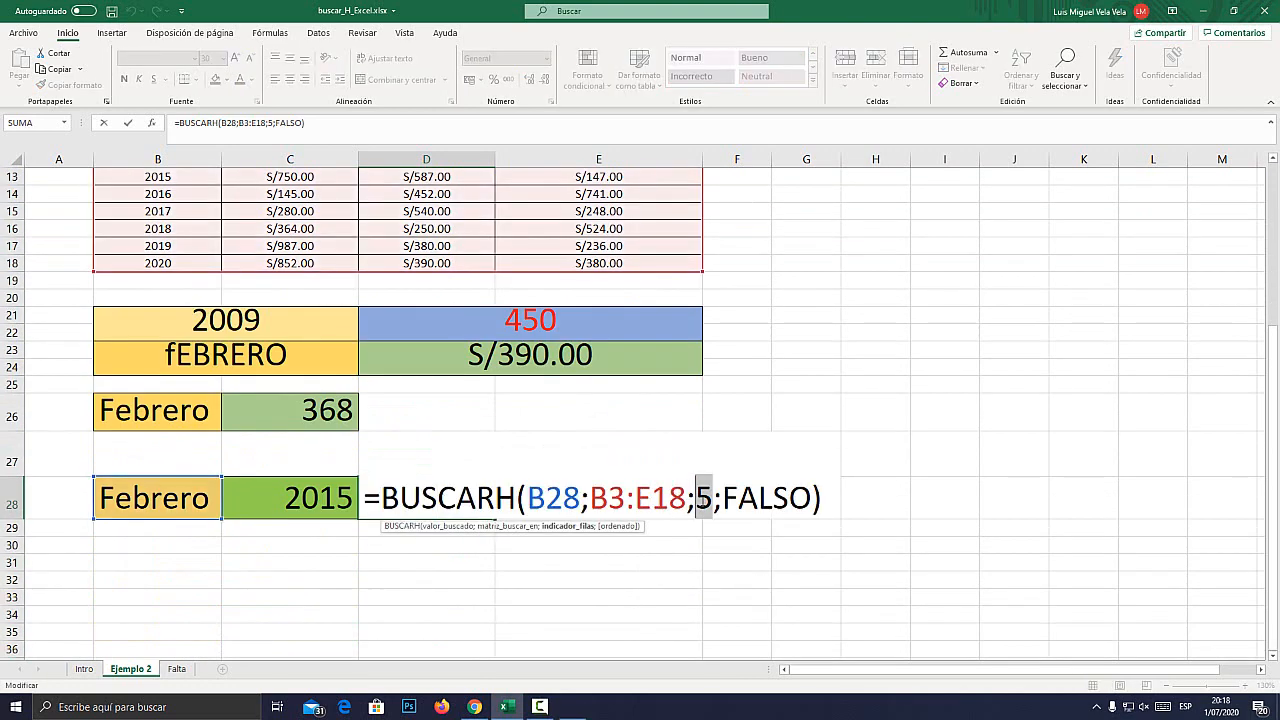
key(super+plus)
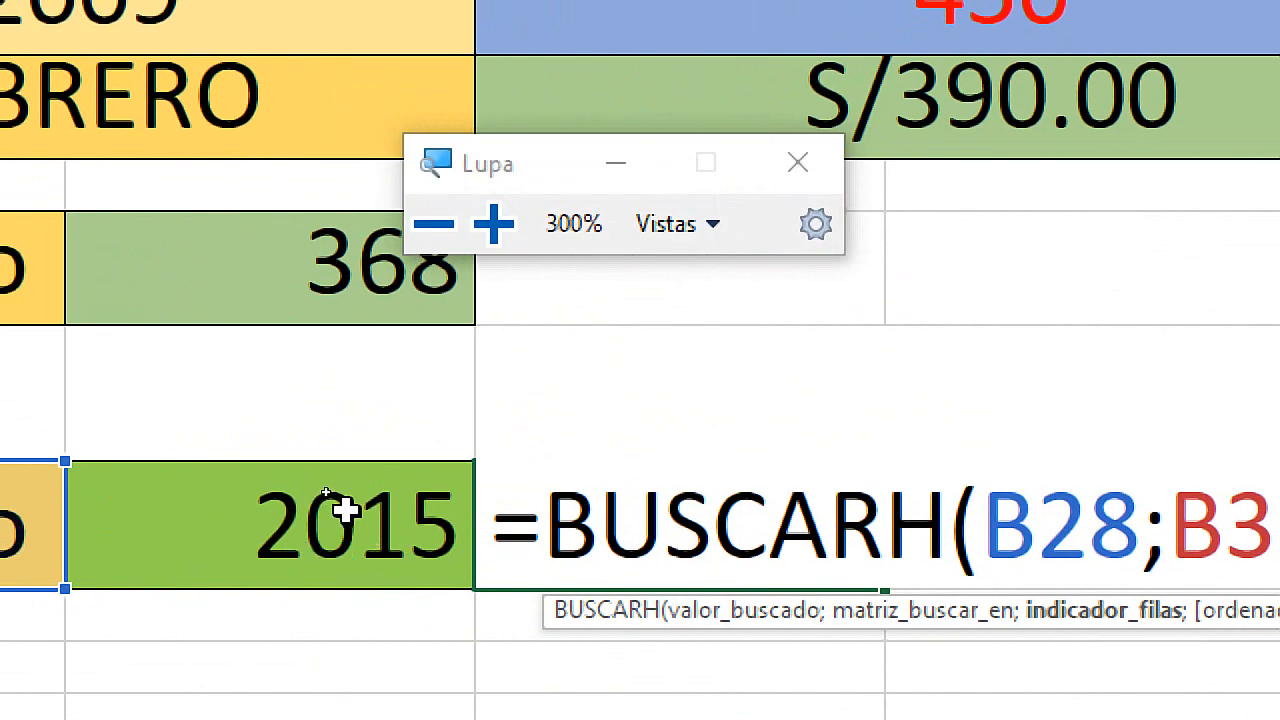
key(super+Escape)
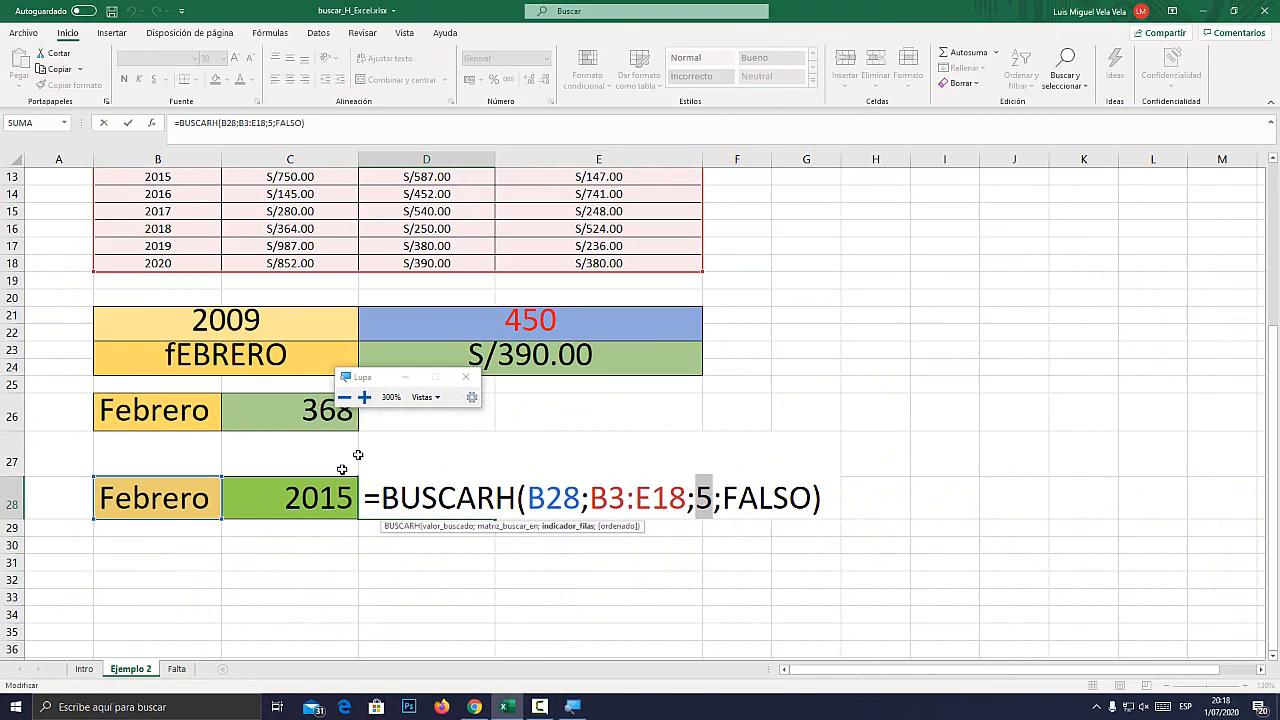
key(Escape)
Examine the year in C28 and the Año column B3:B18, including its header, where that year has to be located.
scroll(287, 512, up, 2)
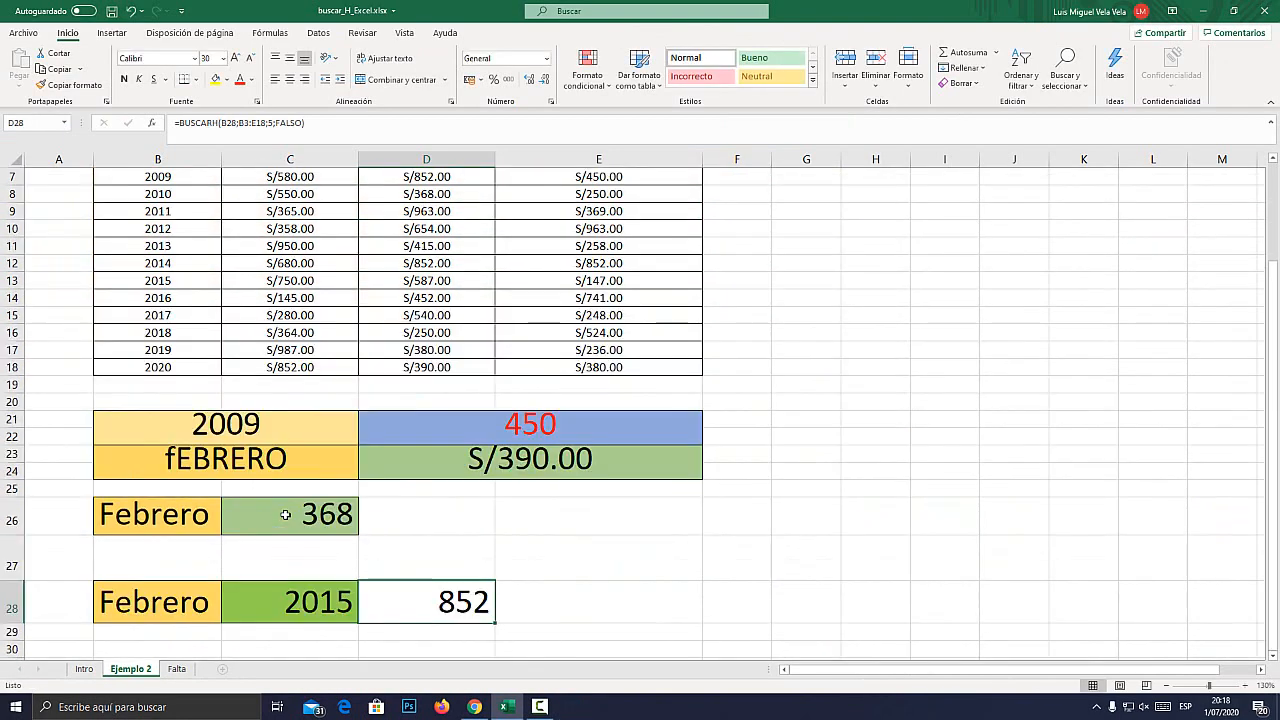
click(311, 596)
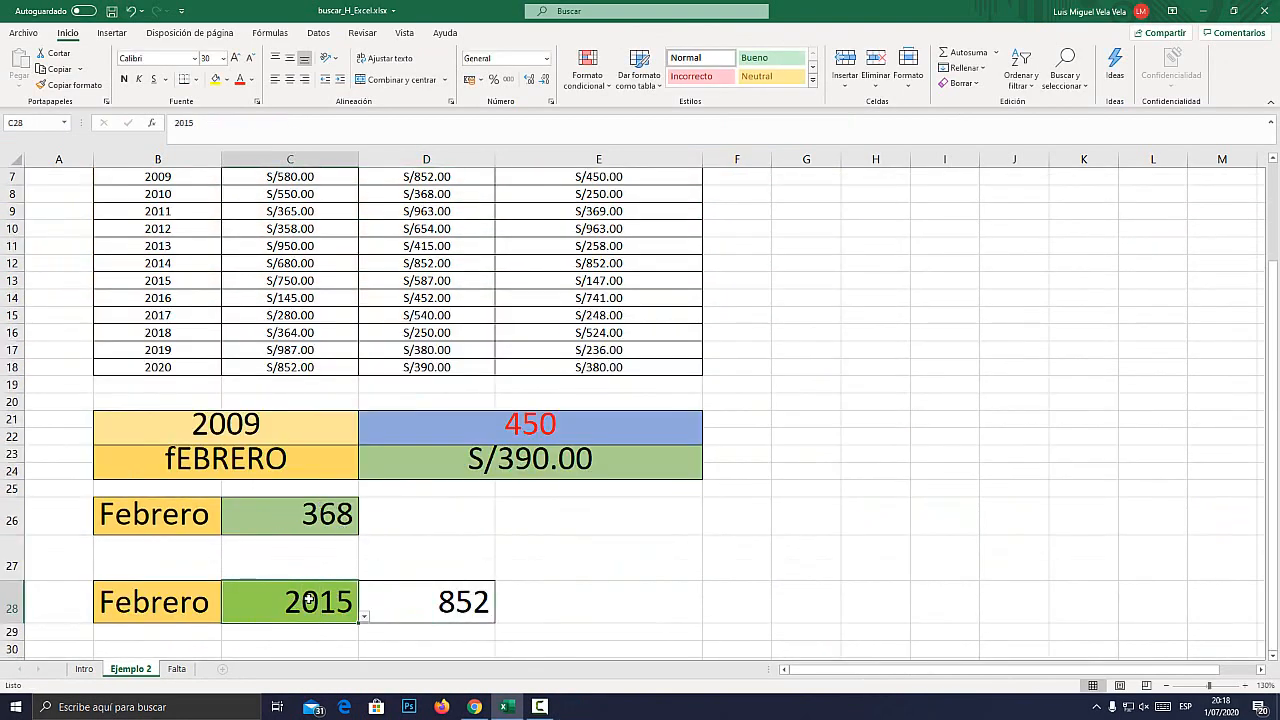
key(super+plus)
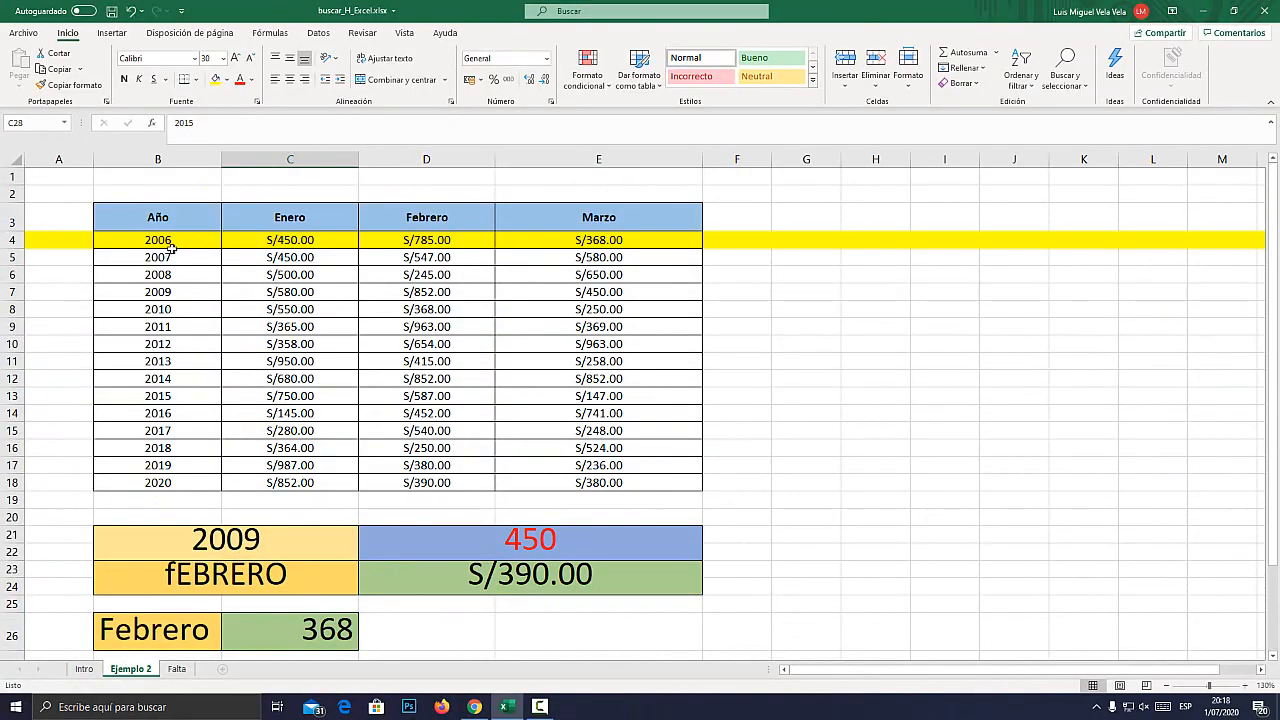
click(169, 249)
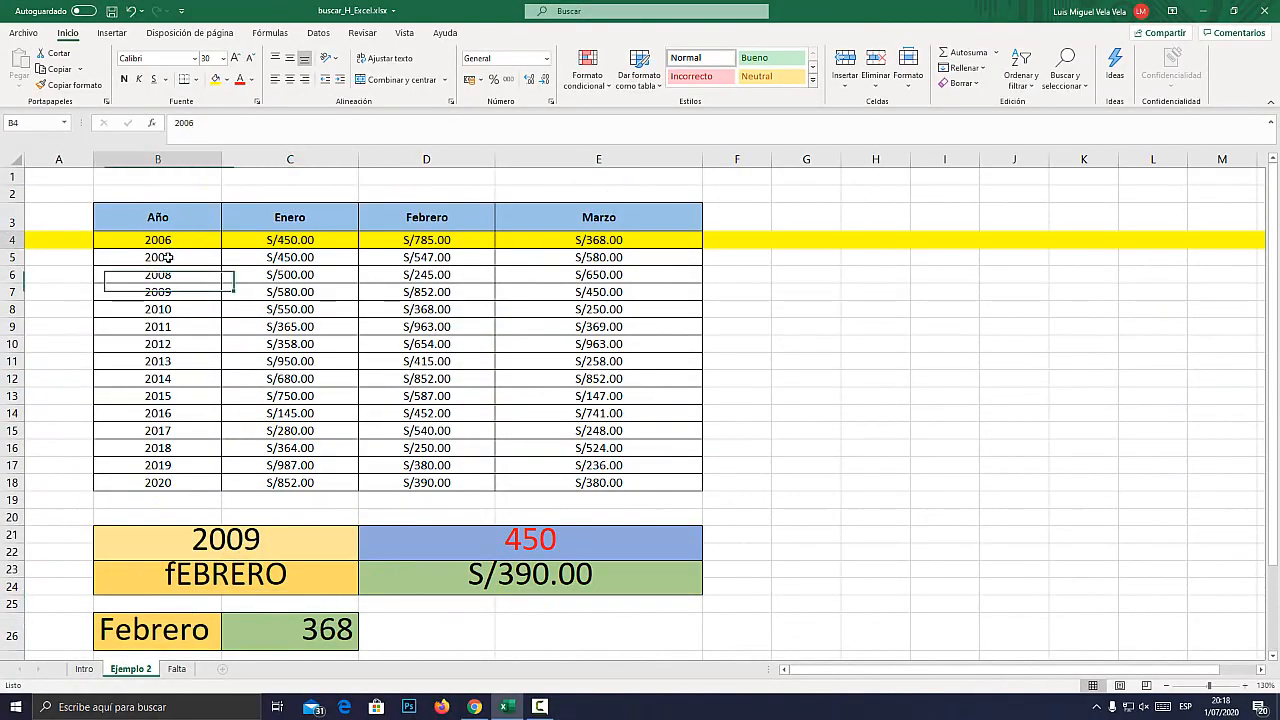
drag(169, 257, 163, 485)
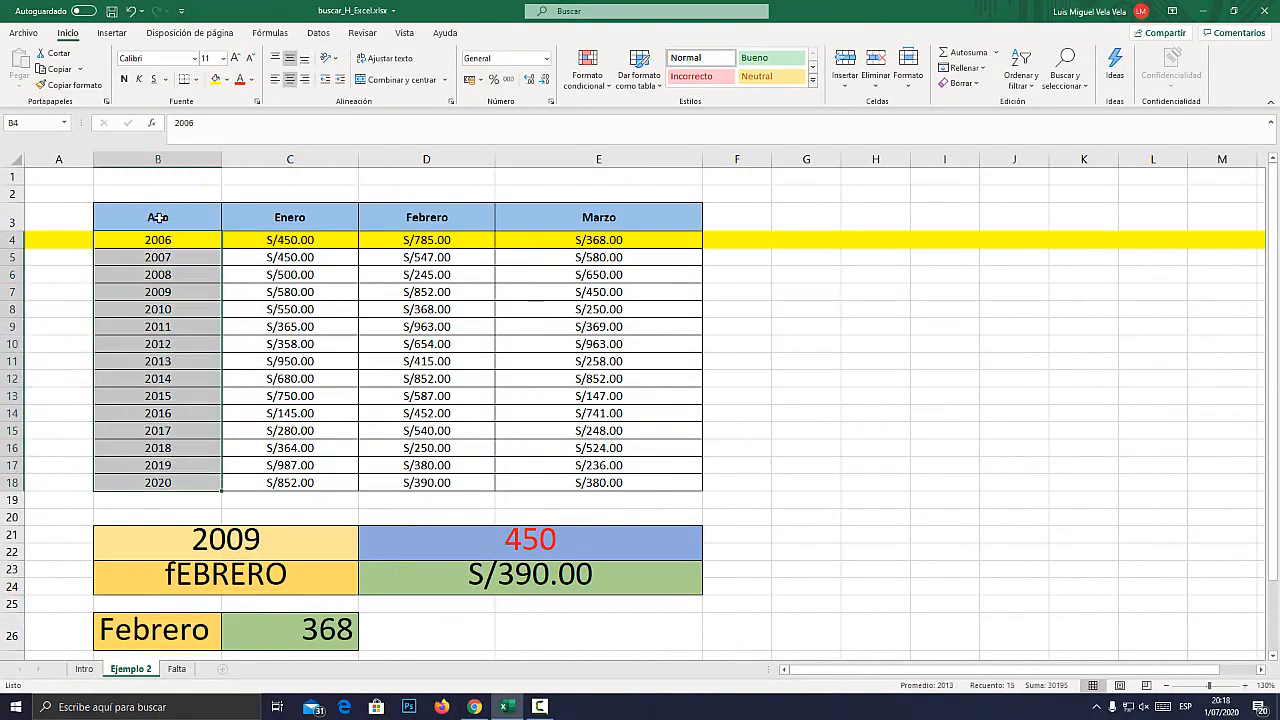
key(super+plus)
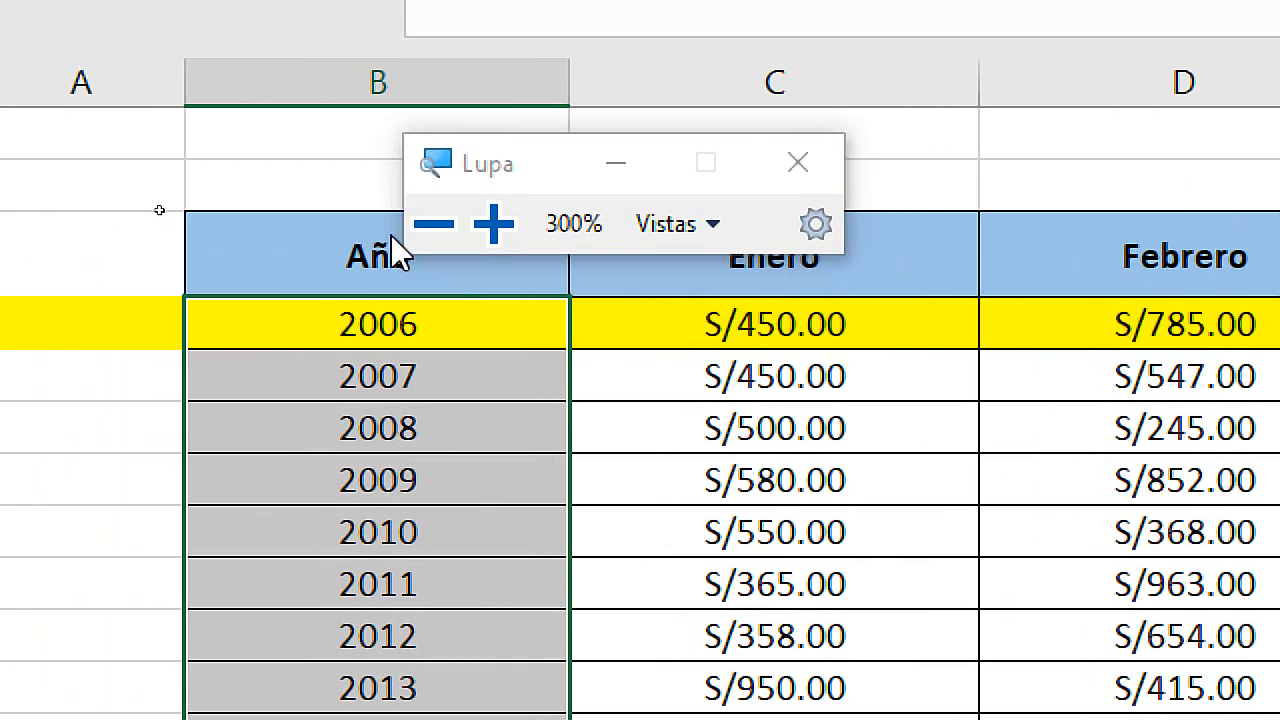
click(163, 217)
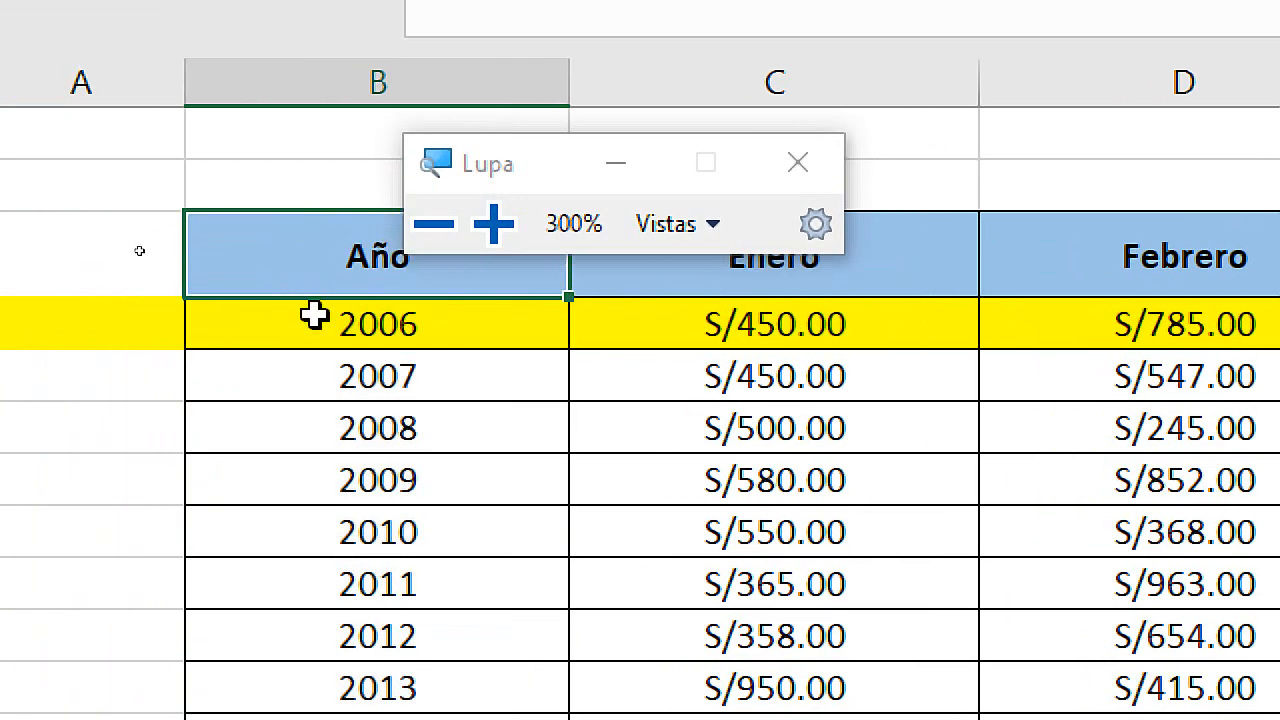
drag(315, 315, 349, 634)
key(super+Escape)
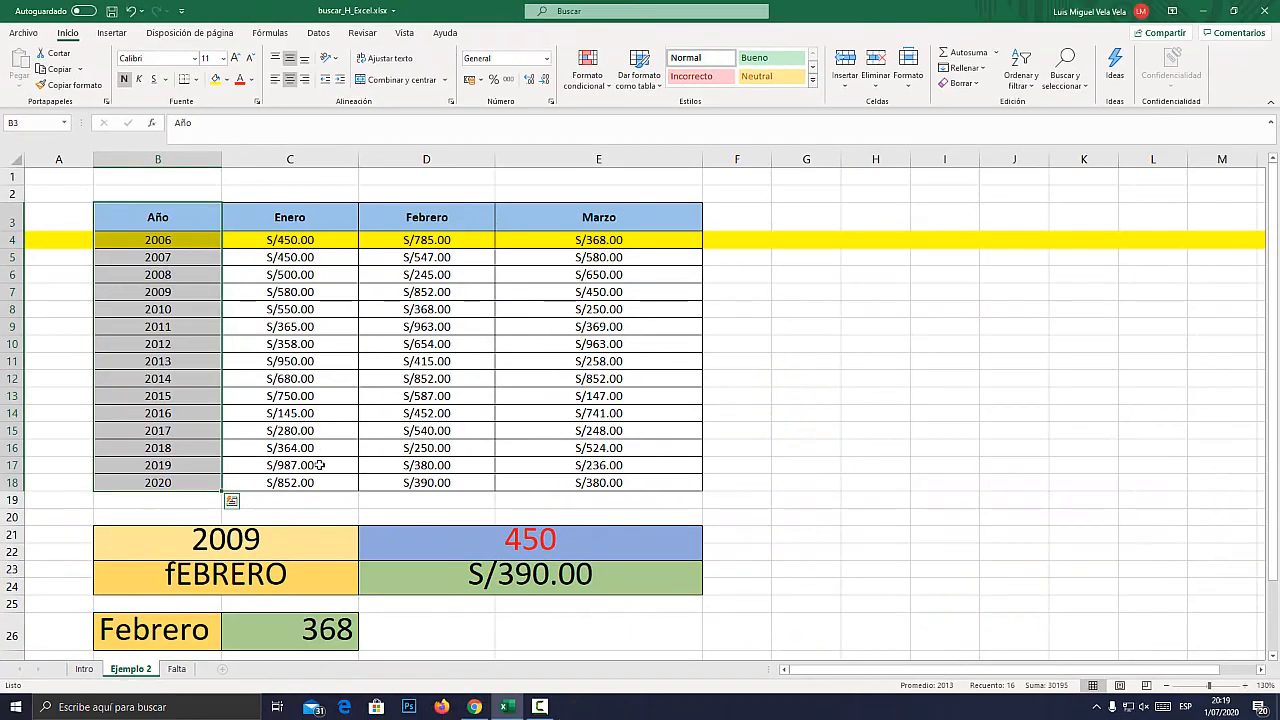
Fill cell D27, directly above the BUSCARH result, with standard red.
scroll(320, 465, down, 2)
click(385, 563)
scroll(385, 563, down, 2)
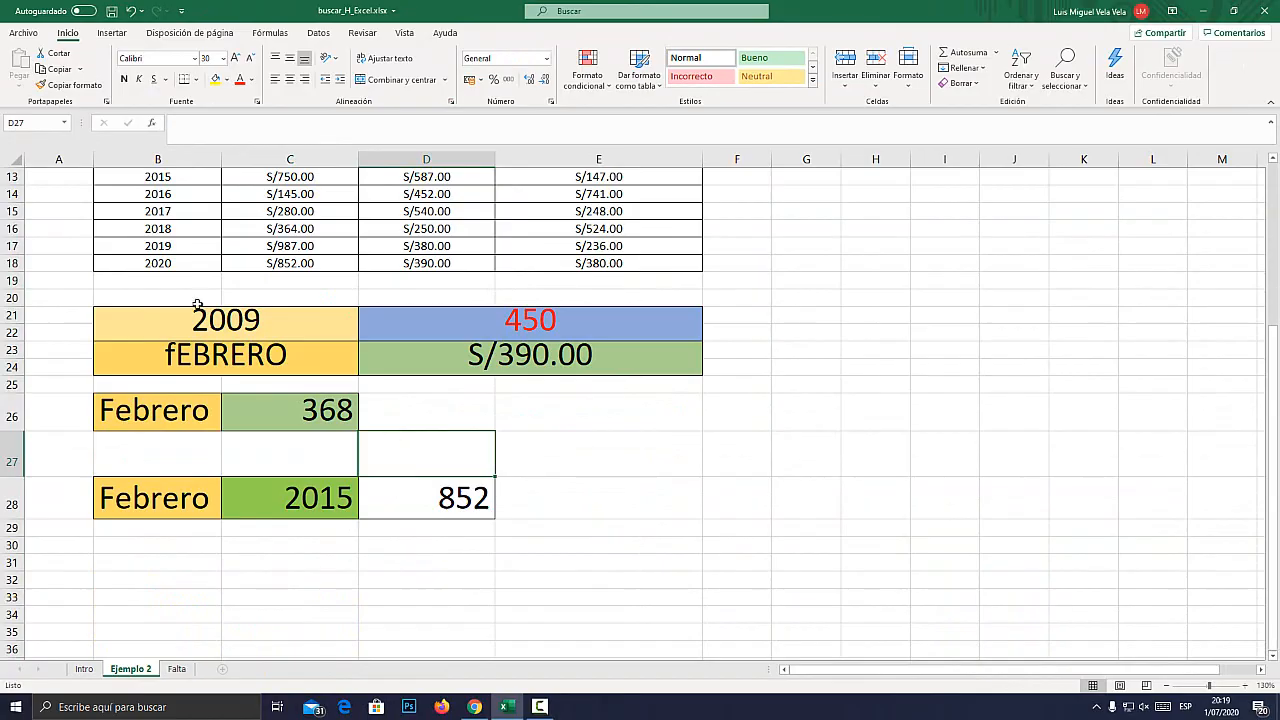
click(227, 79)
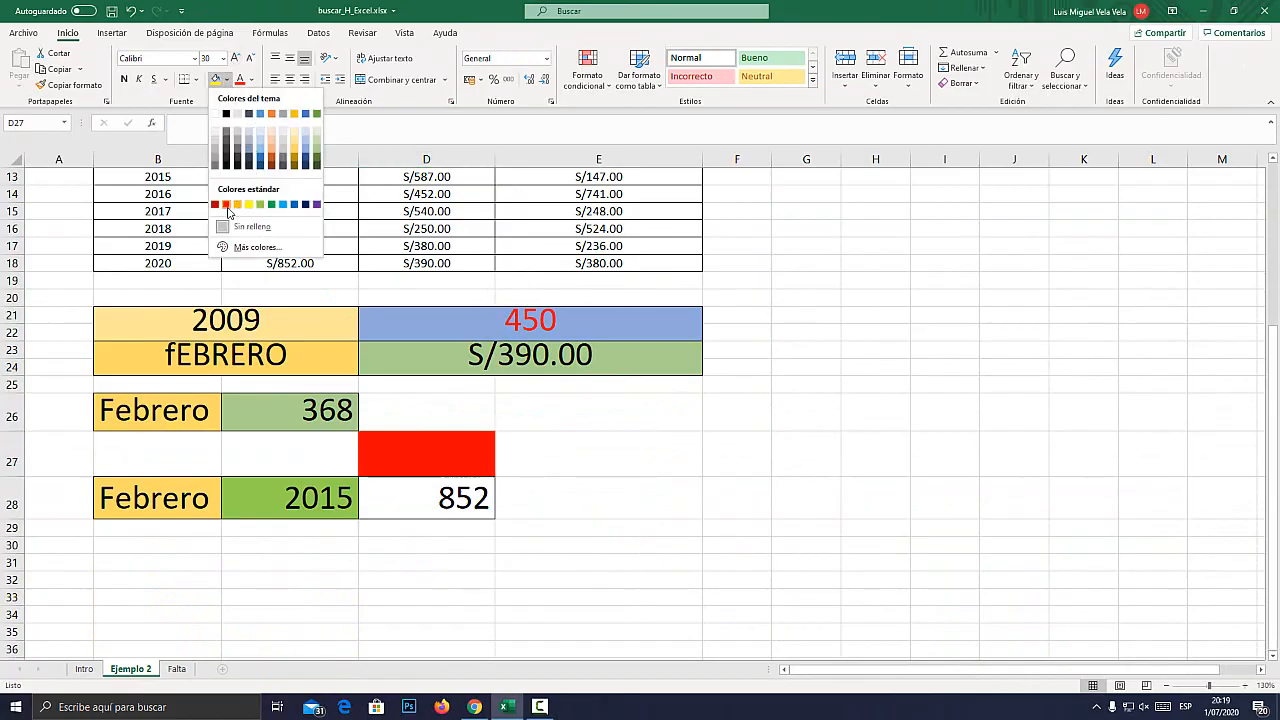
click(226, 204)
Start a COINCIDIR formula in the red cell D27.
key(super+plus)
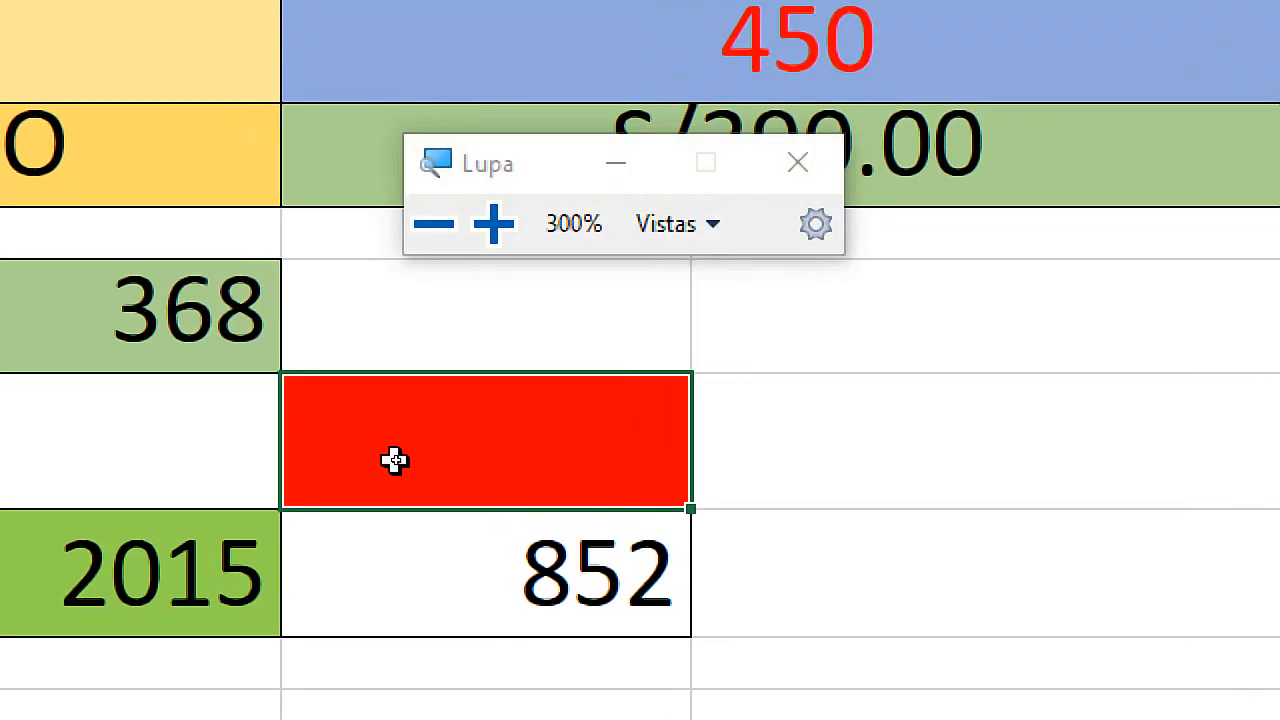
double_click(396, 460)
text(=)
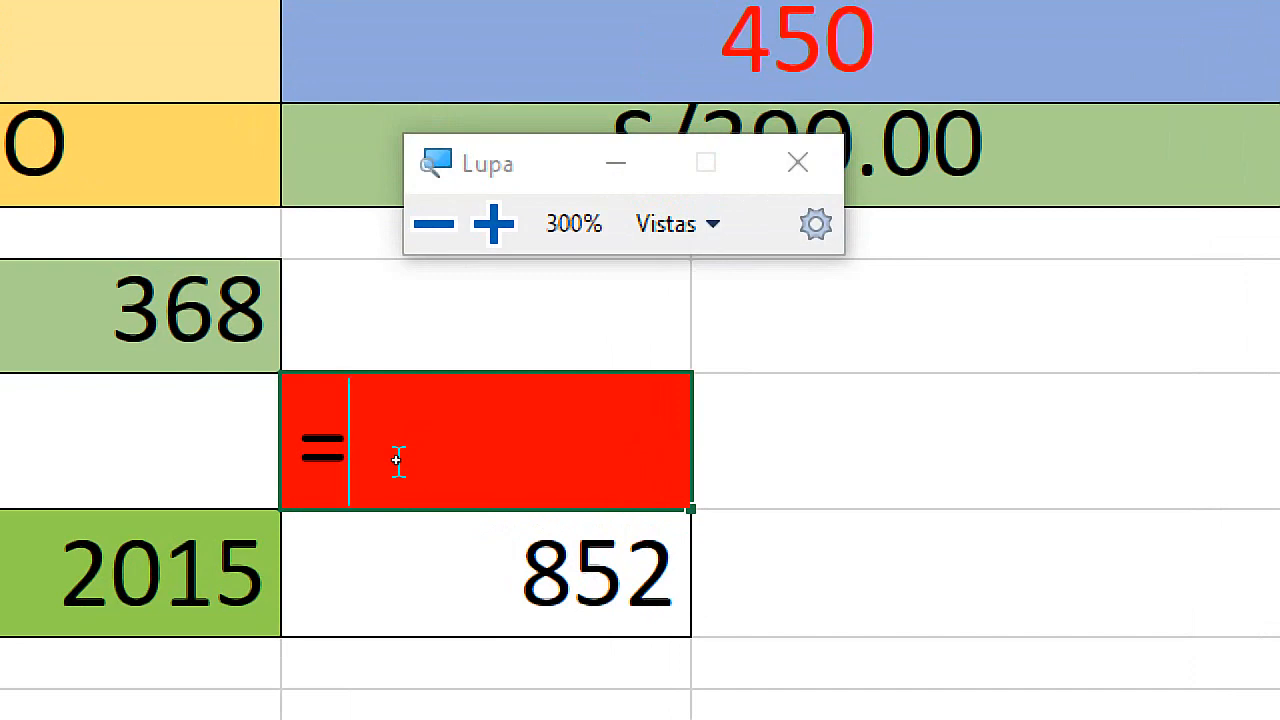
text(COINC)
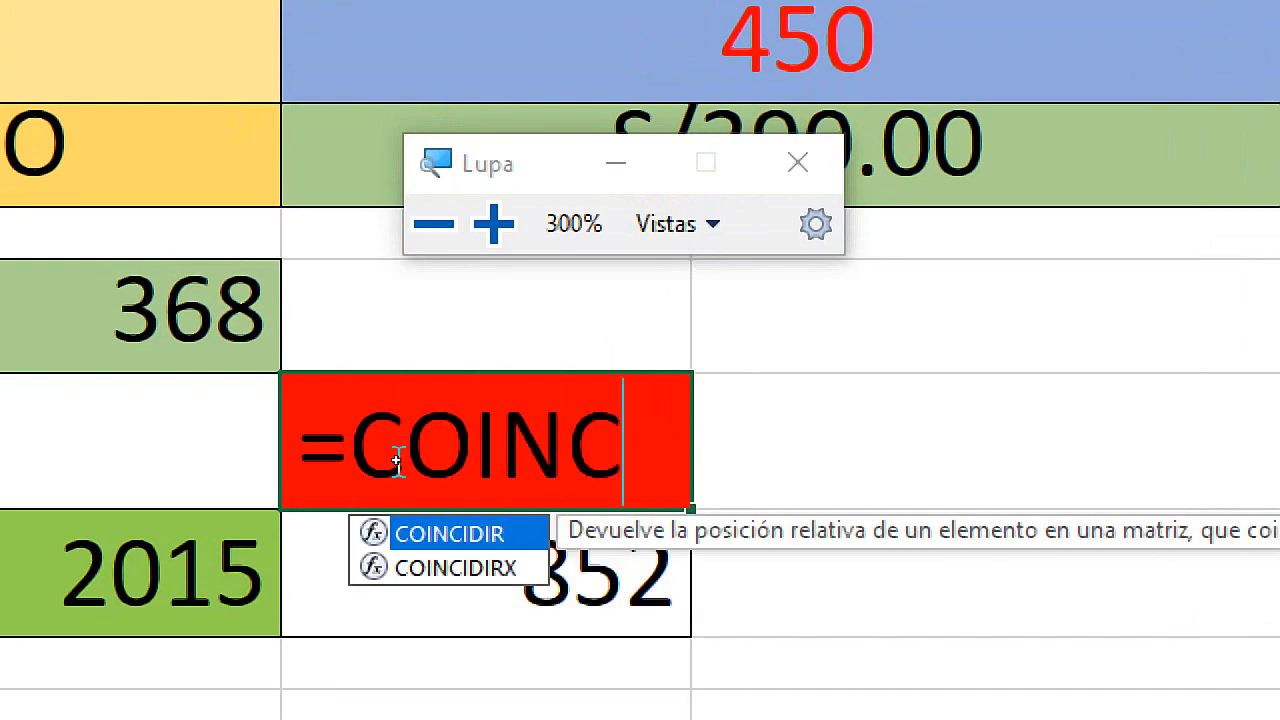
text(I)
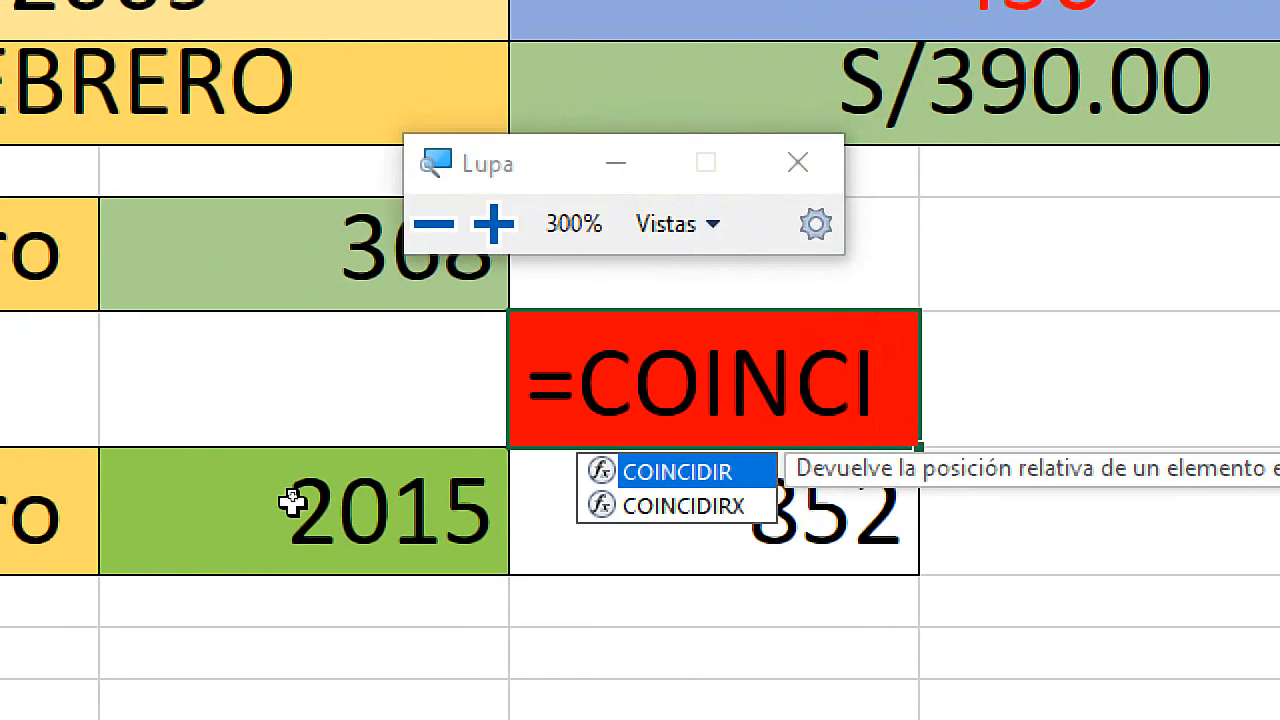
key(Tab)
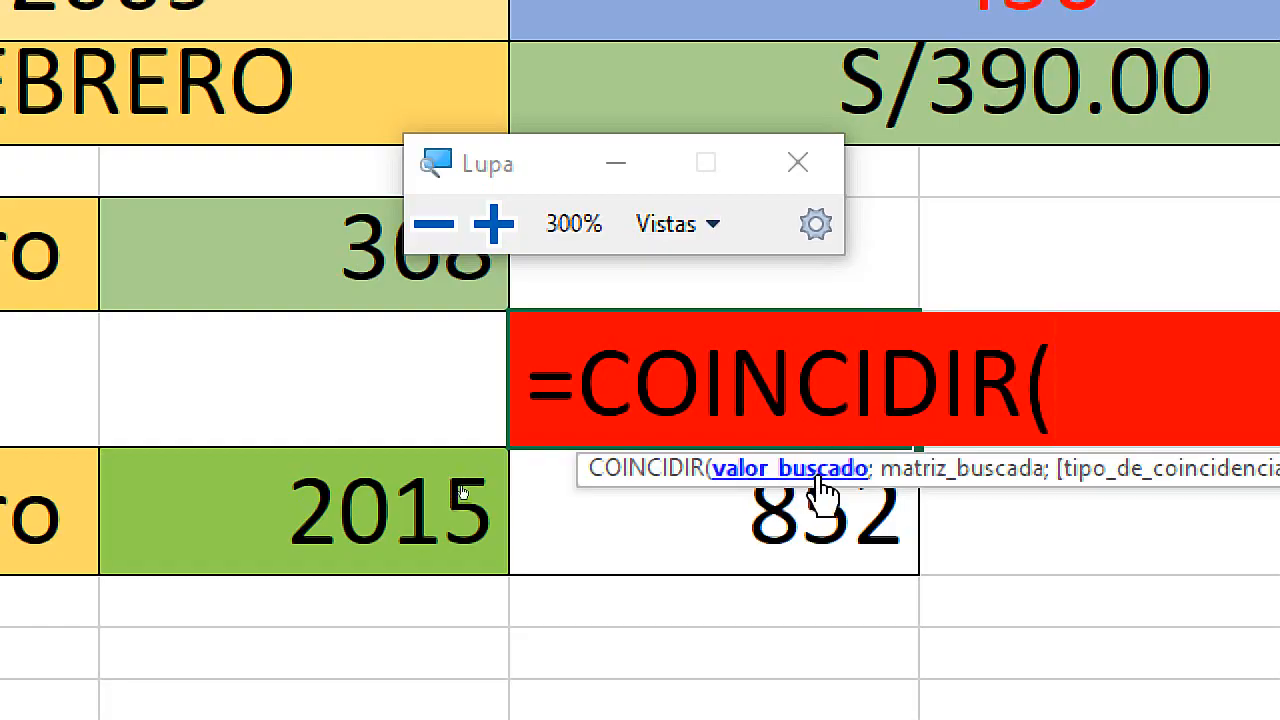
key(super+Escape)
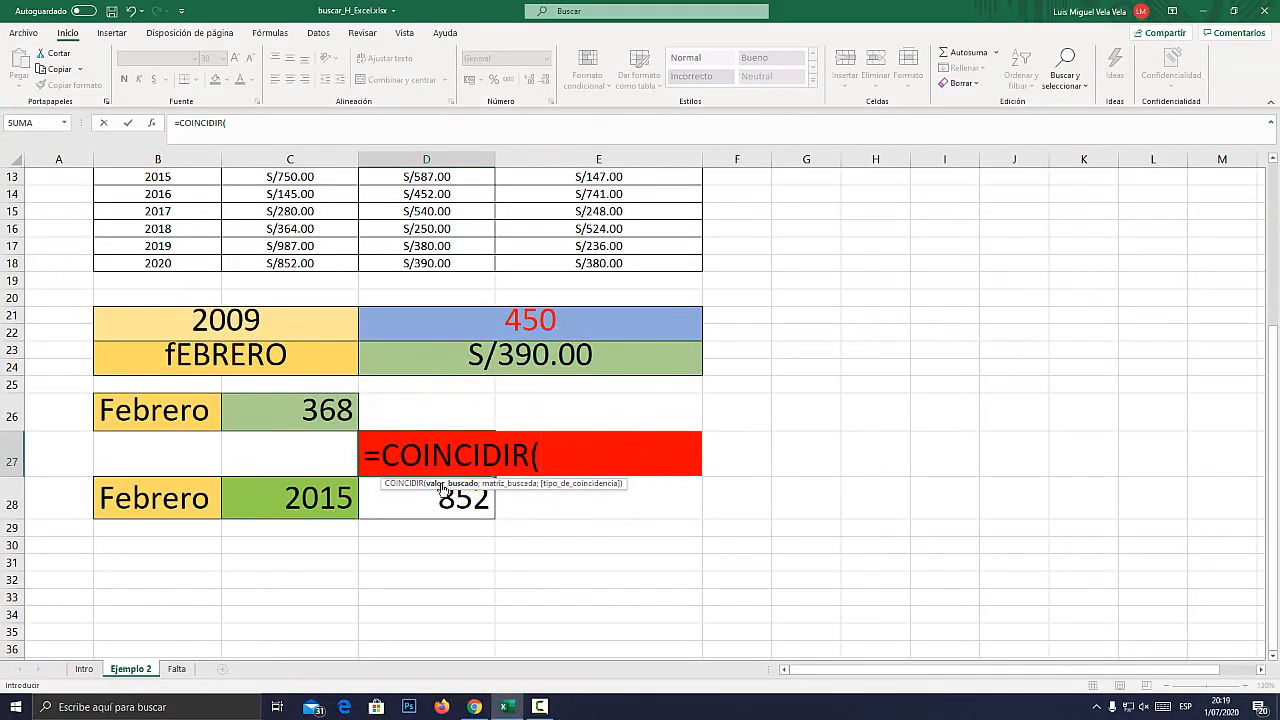
Complete the COINCIDIR formula in D27 with C28 as lookup value, B3:B18 as lookup array and 0 for an exact match.
click(329, 494)
text(;)
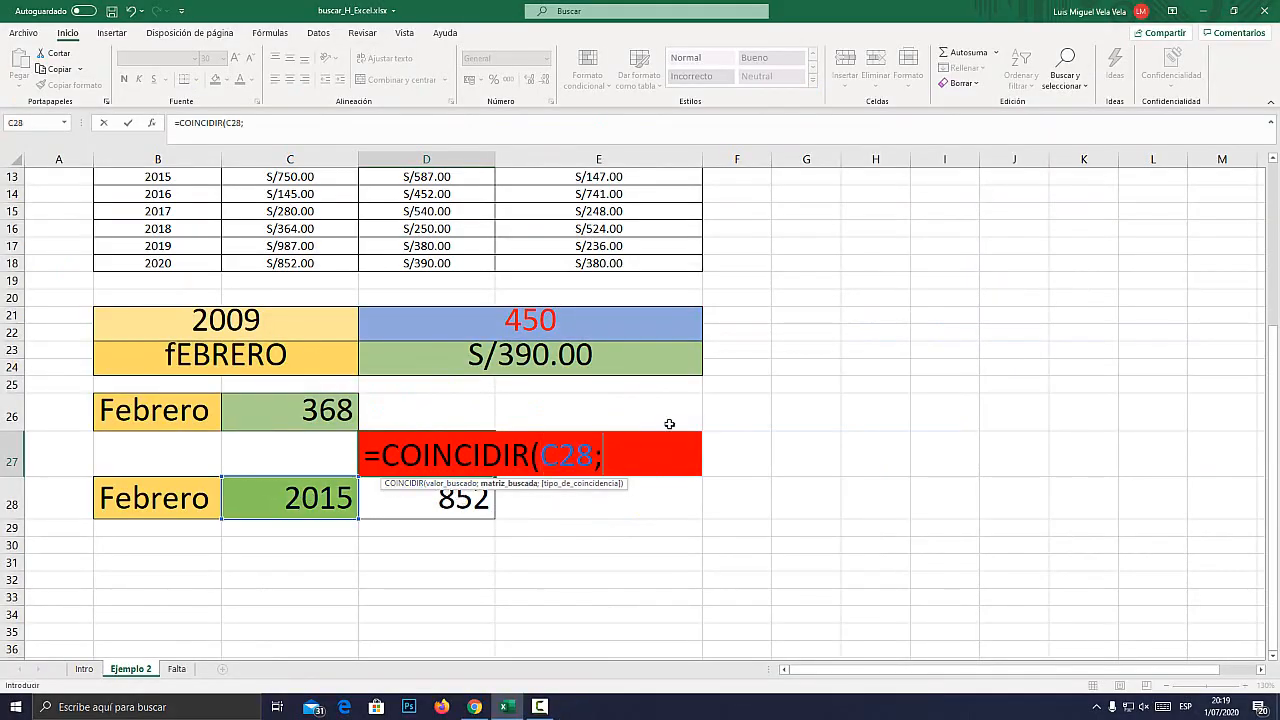
scroll(157, 363, up, 4)
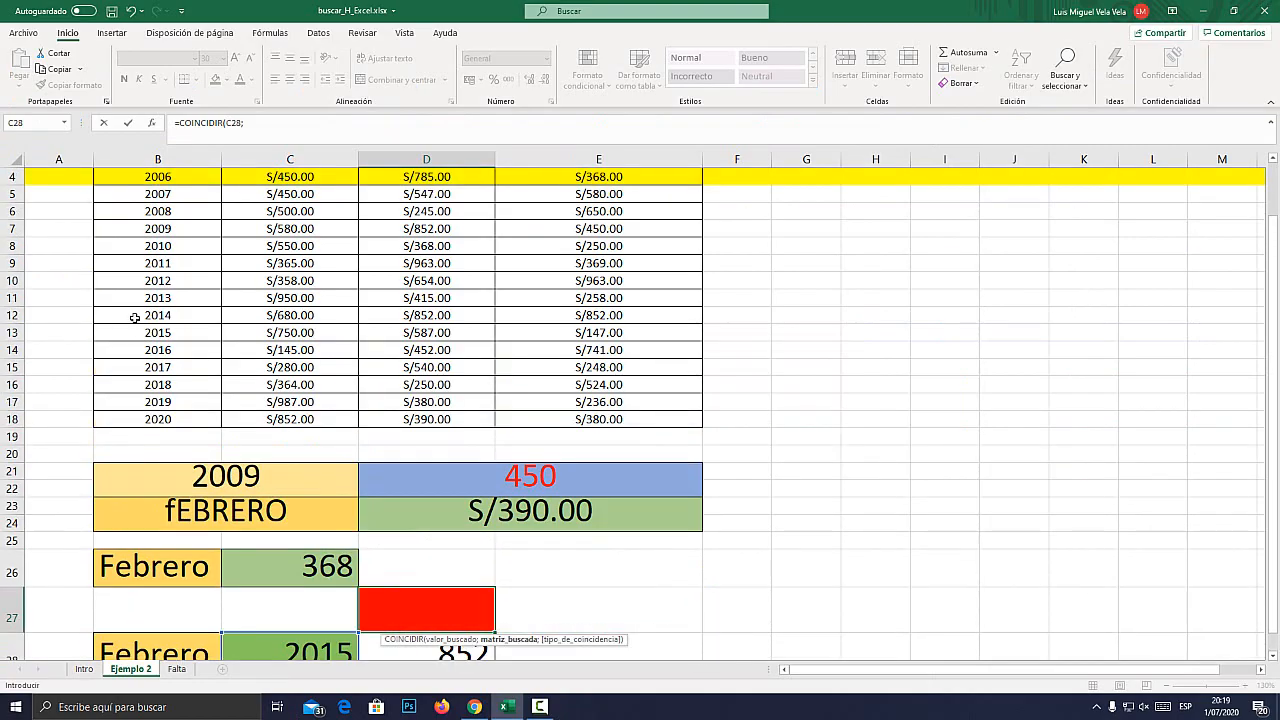
click(158, 217)
drag(153, 447, 158, 483)
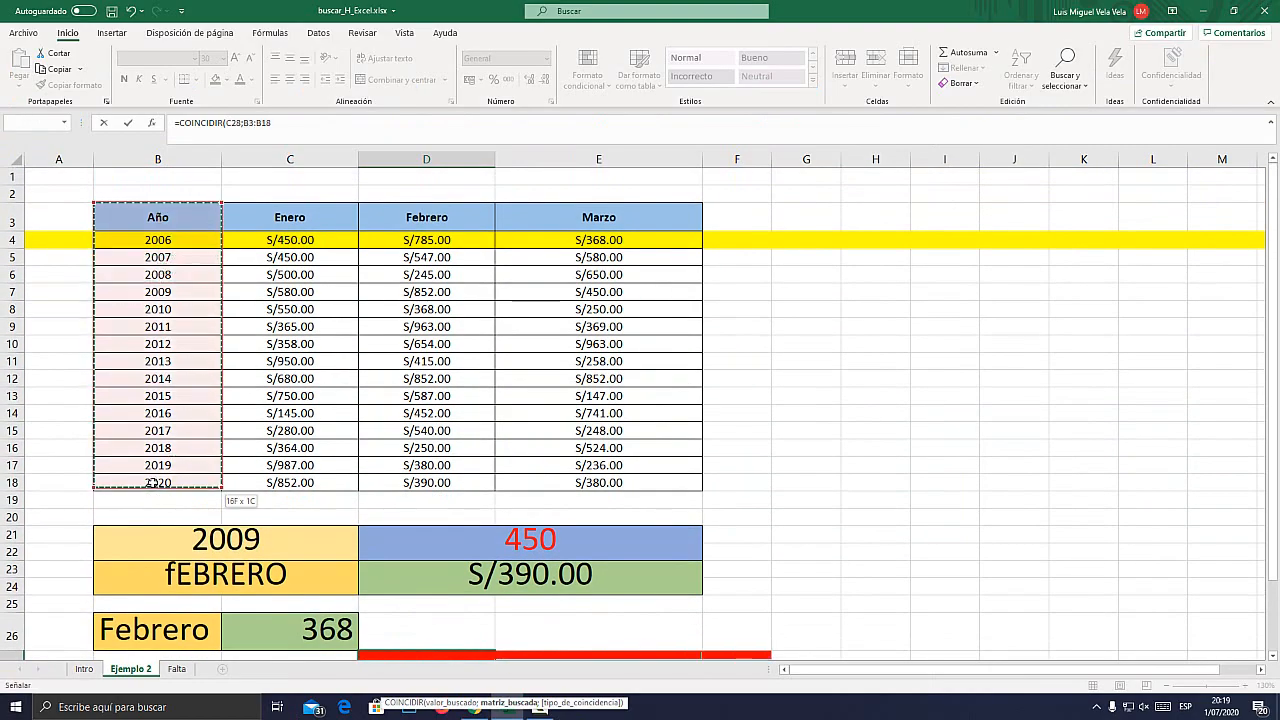
scroll(766, 514, down, 2)
text(;)
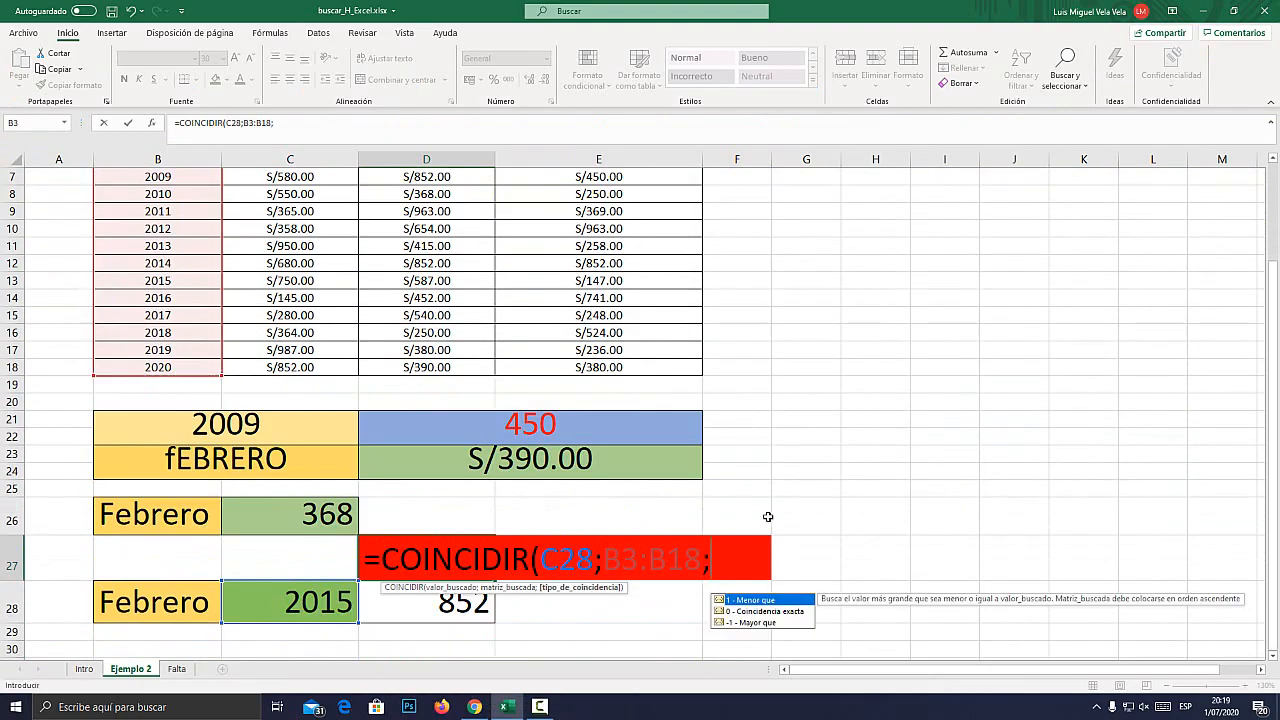
double_click(787, 612)
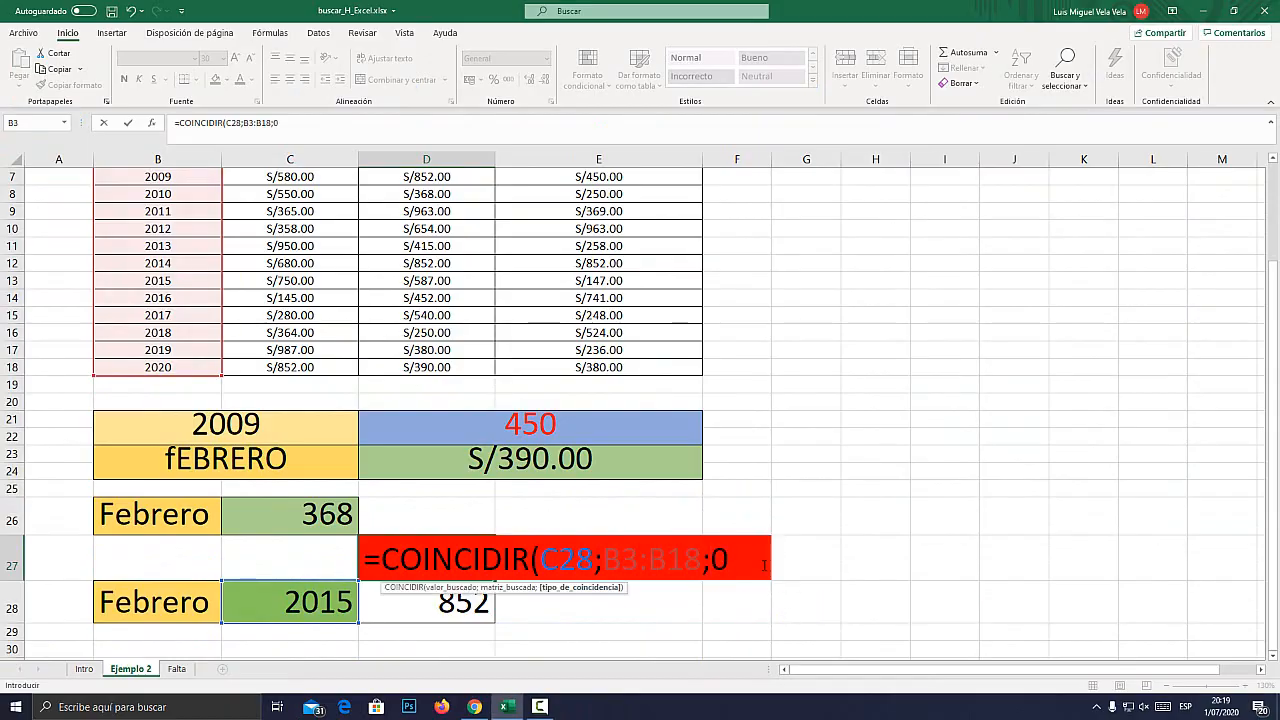
text())
key(Return)
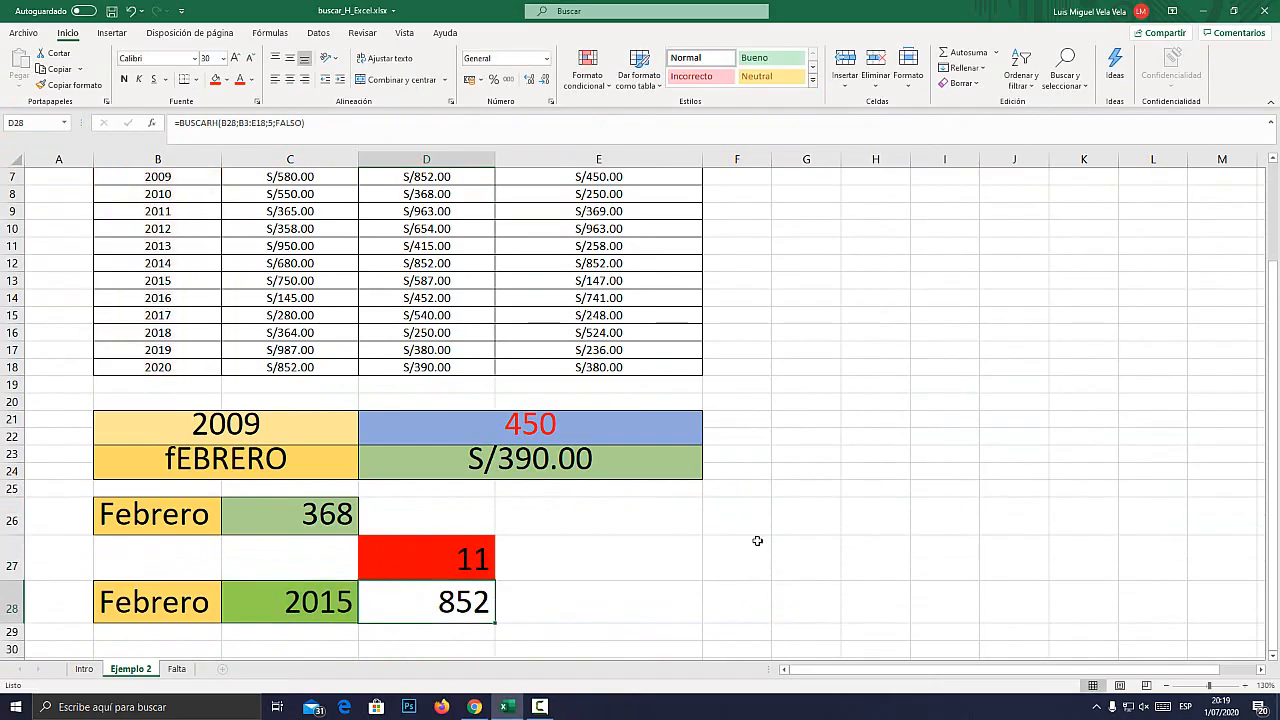
Change the fill of cell D27 to standard yellow.
click(400, 562)
click(227, 79)
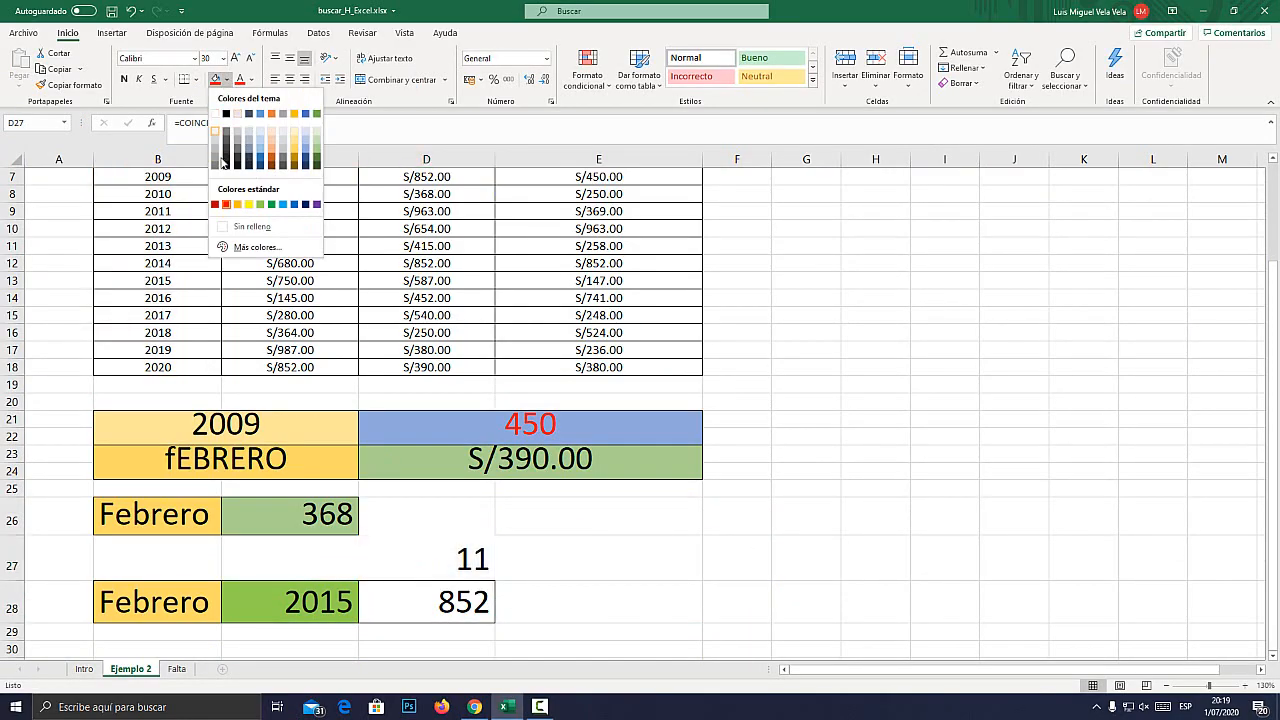
click(249, 204)
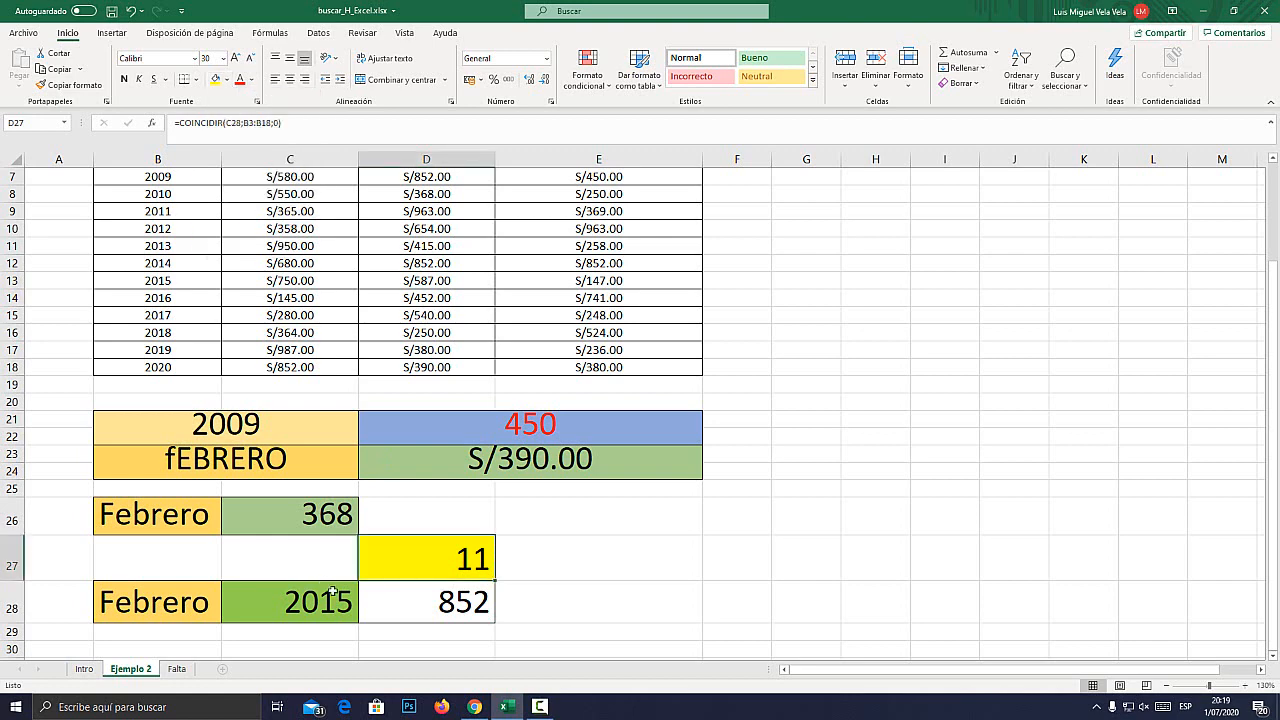
Clear the D27 formula and rebuild it as COINCIDIR with C28 as the lookup value.
double_click(435, 559)
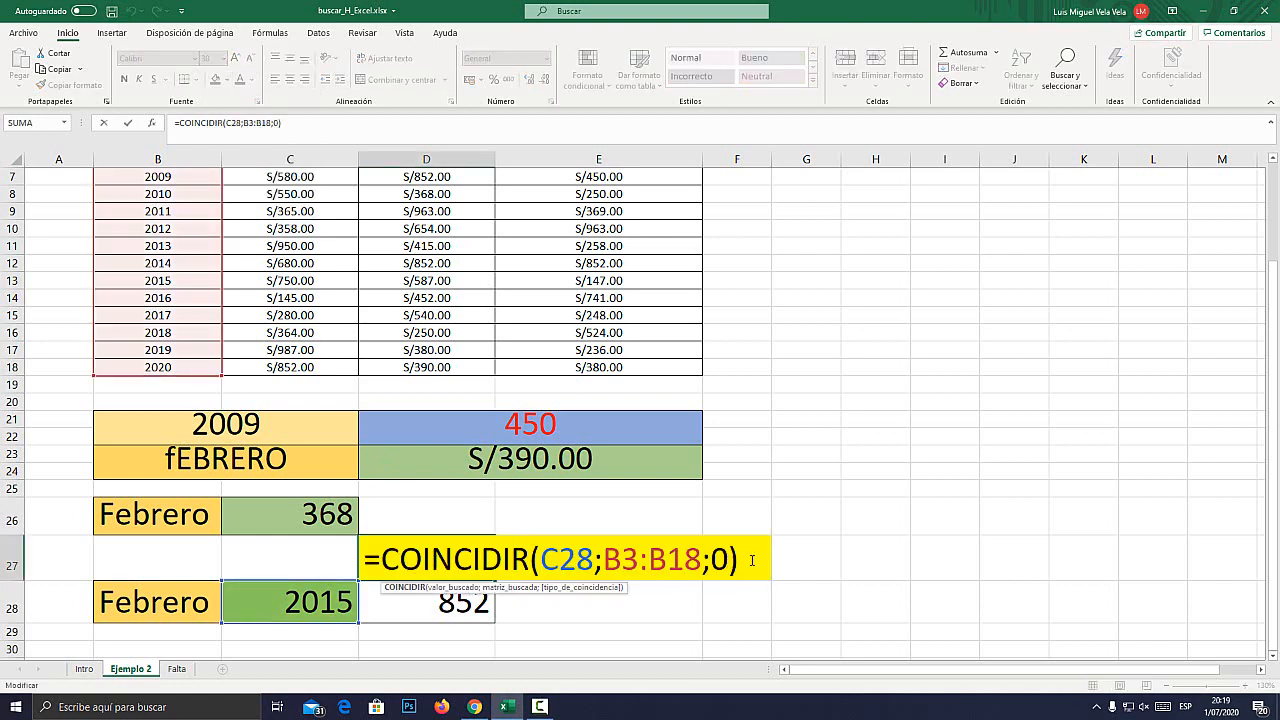
drag(752, 560, 123, 519)
key(BackSpace)
text(=)
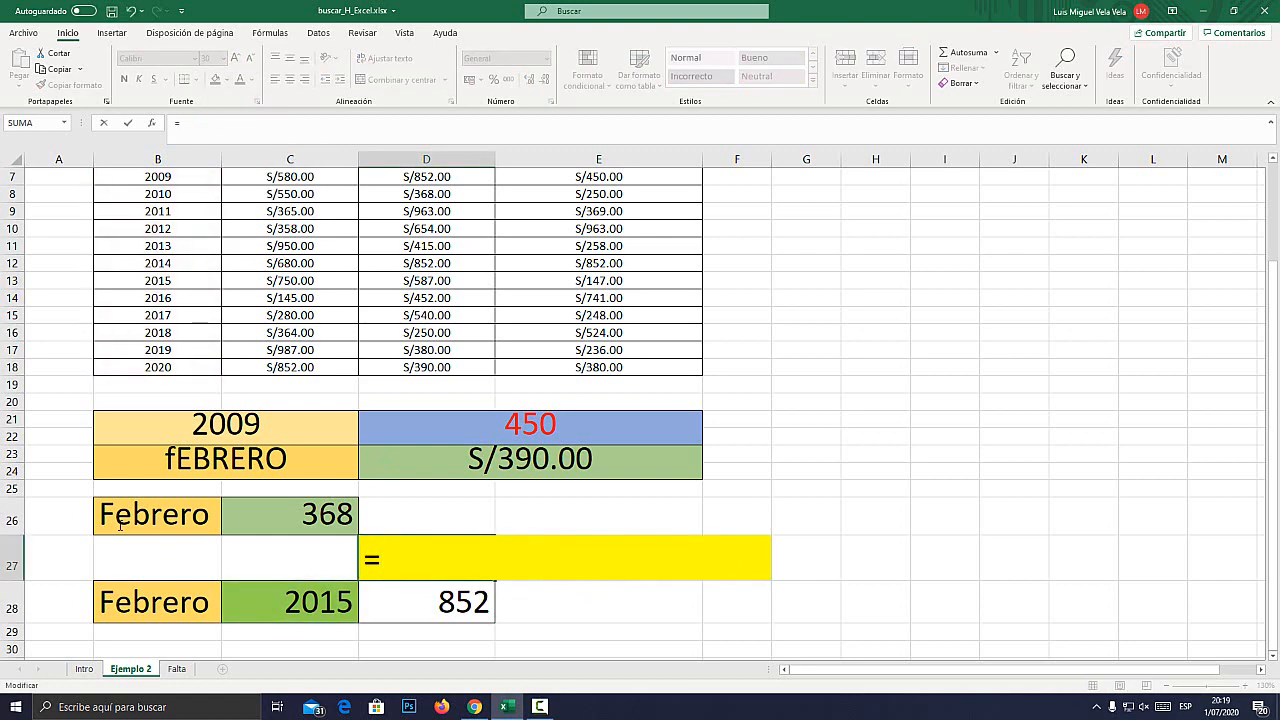
text(COINCID)
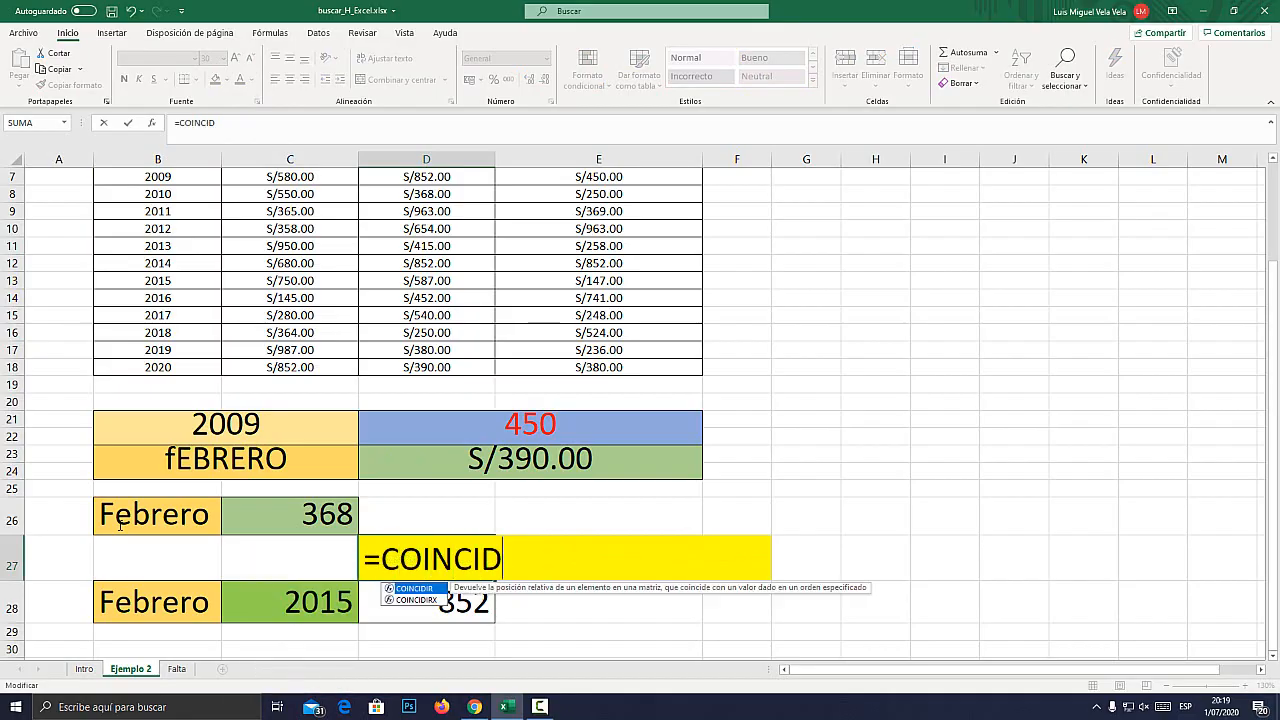
key(Tab)
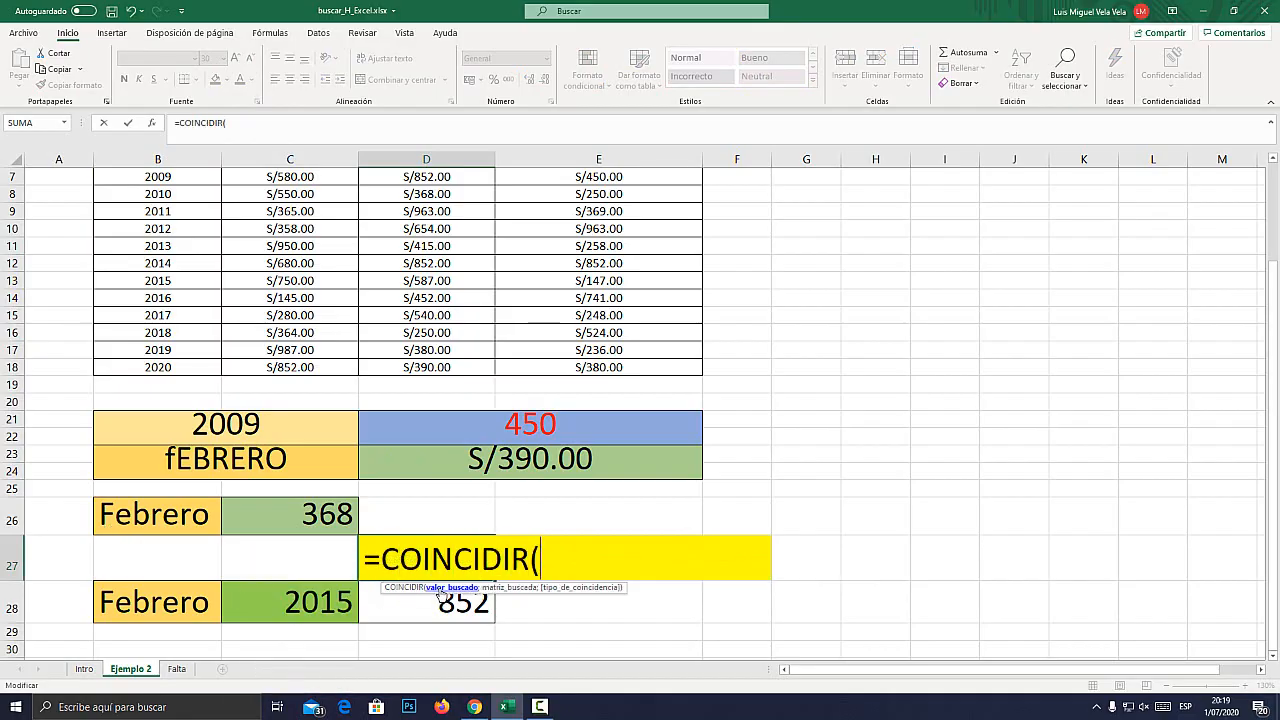
click(310, 600)
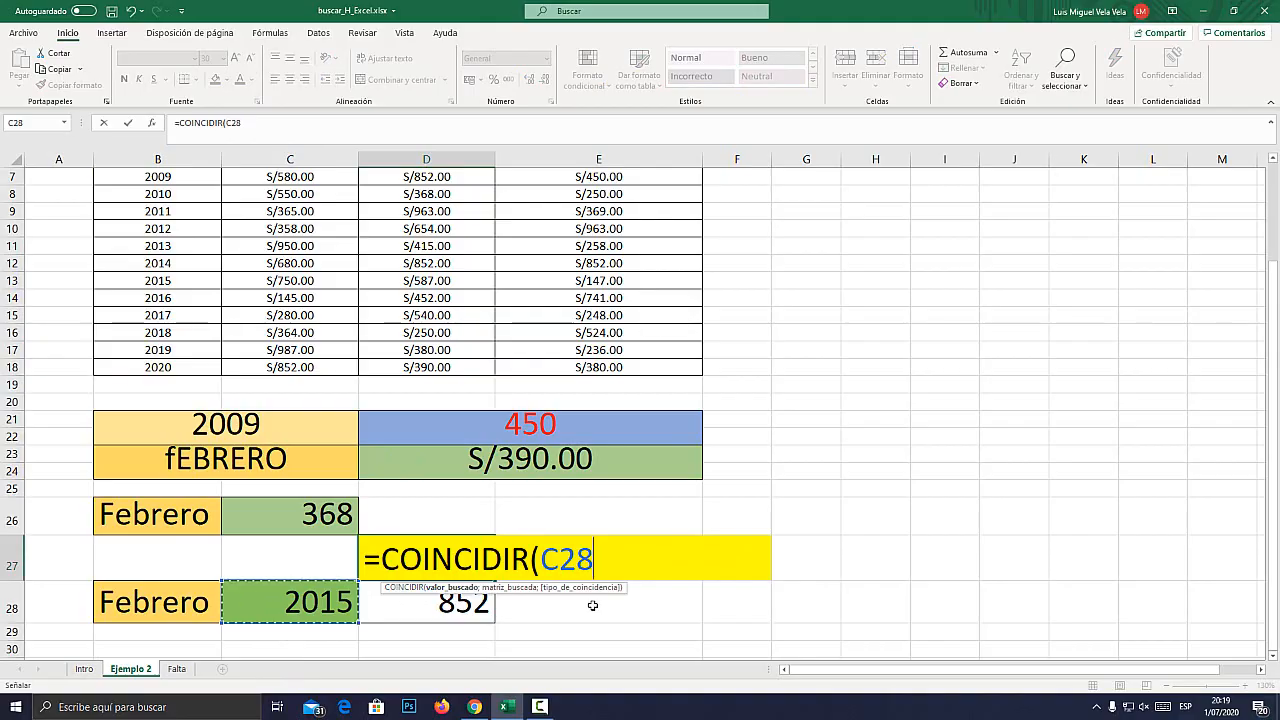
text(;)
Add the Año column B3:B18, including its header, as the lookup array of the D27 formula.
scroll(502, 521, up, 2)
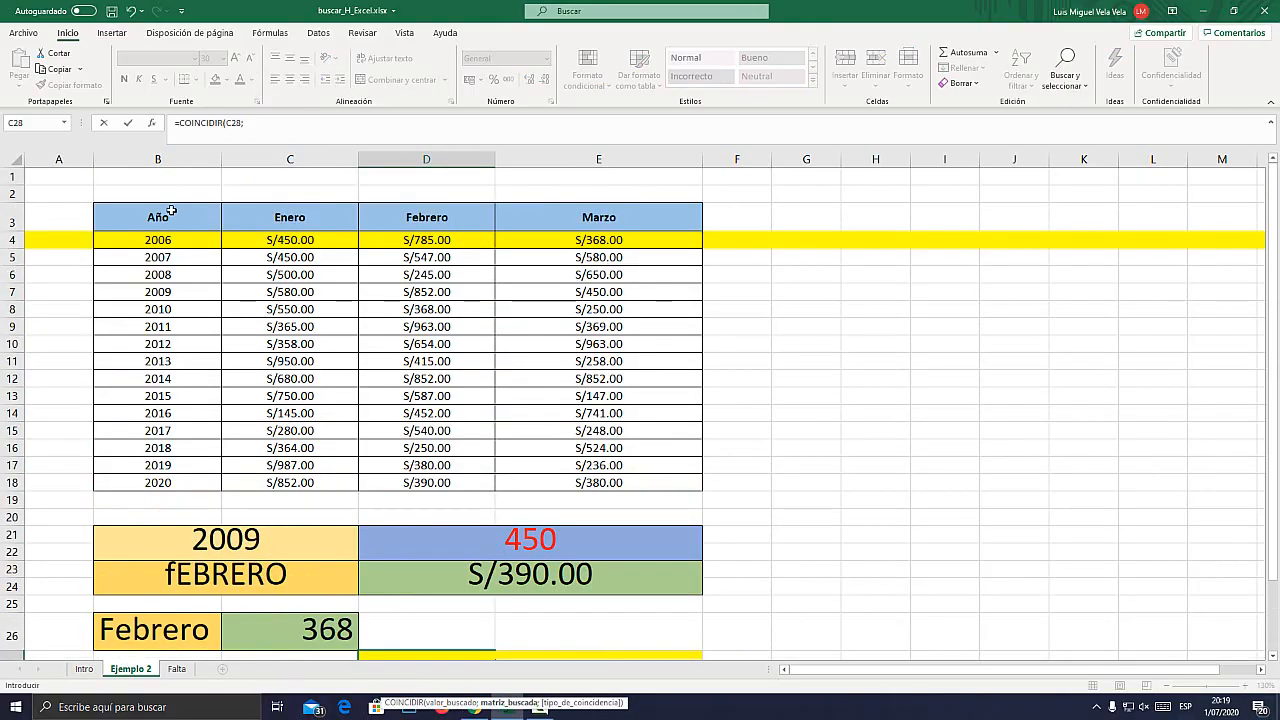
drag(171, 209, 177, 481)
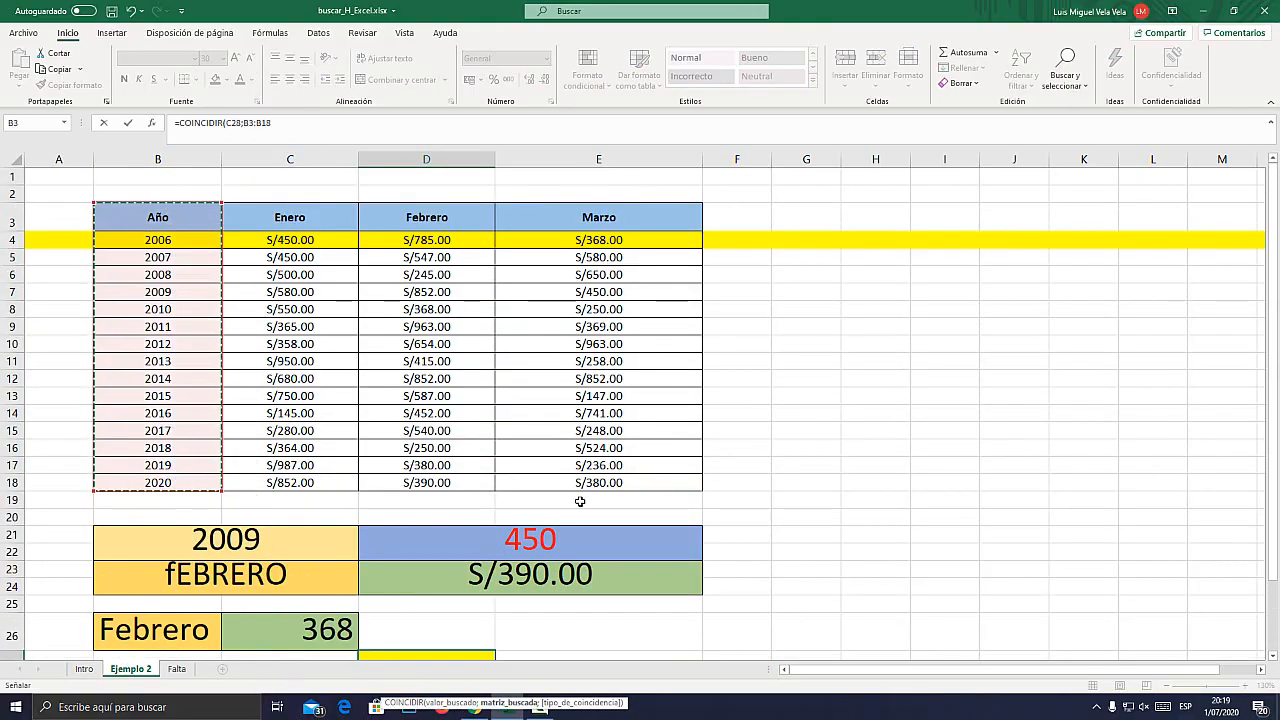
scroll(590, 570, down, 3)
text(;)
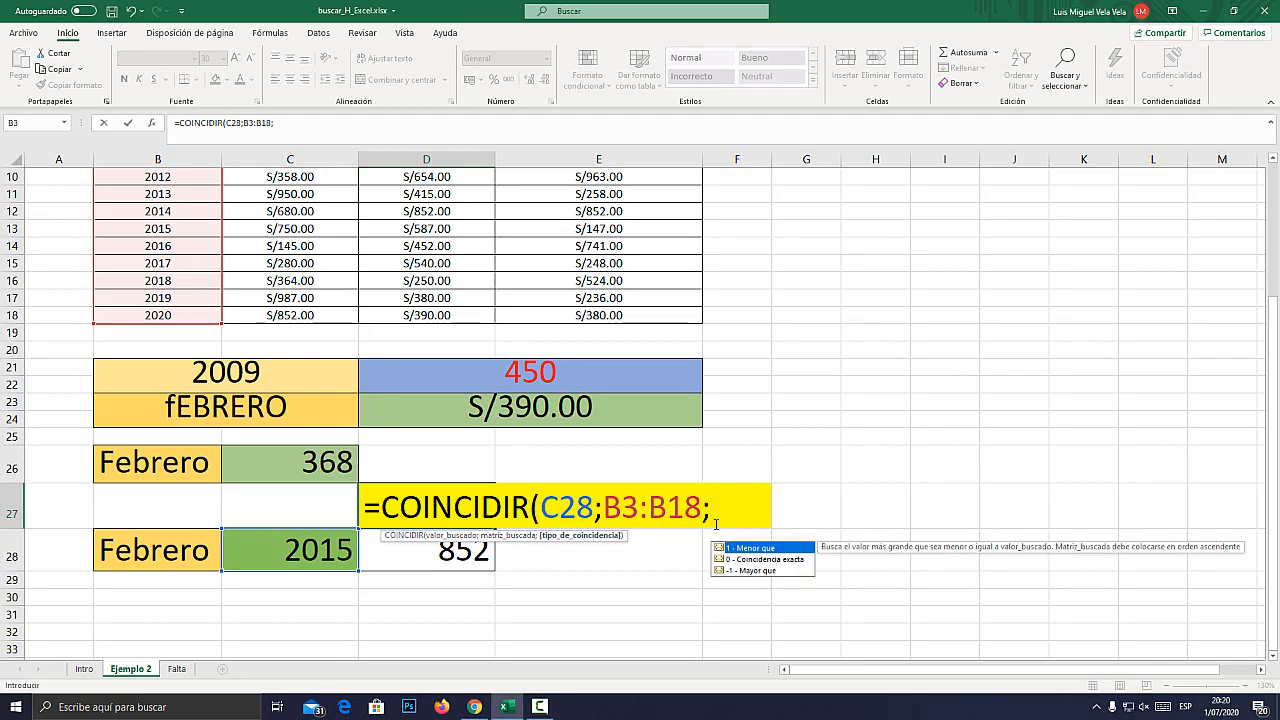
text(FALSO)
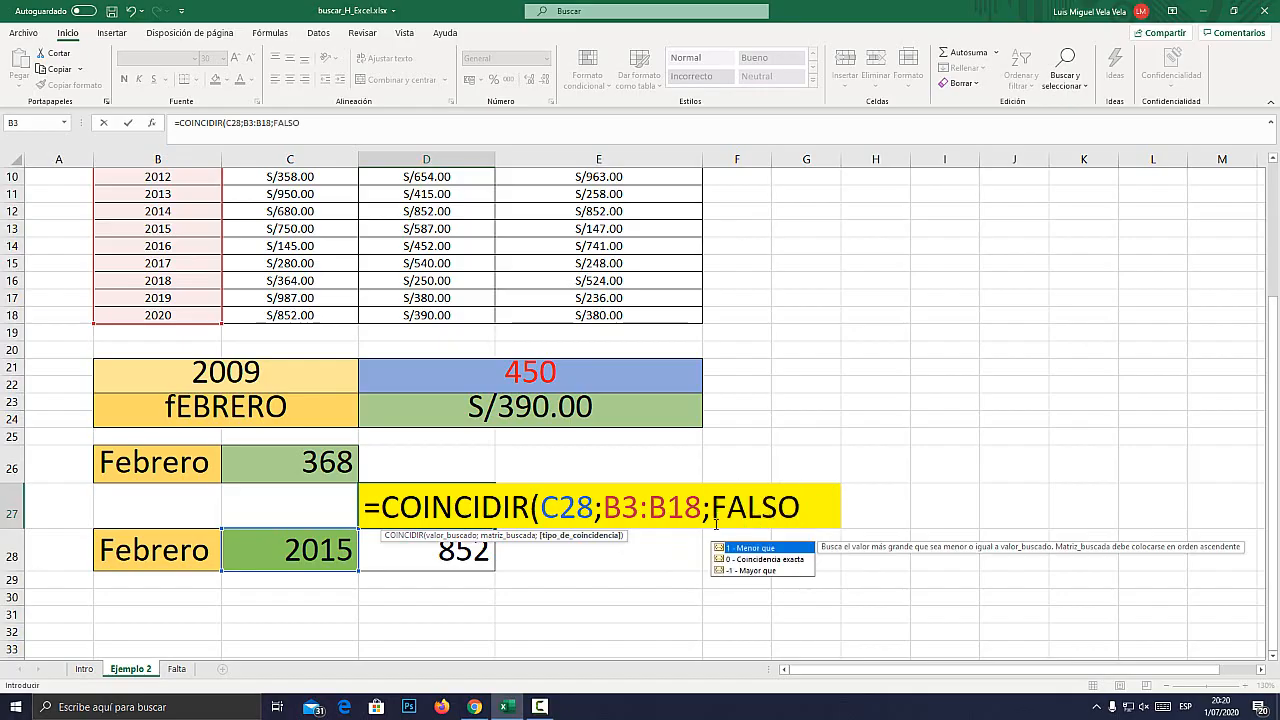
key(BackSpace)
key(BackSpace)
key(BackSpace)
key(BackSpace)
key(BackSpace)
Finish the COINCIDIR formula in D27 with match type 0 for an exact match.
text(0)
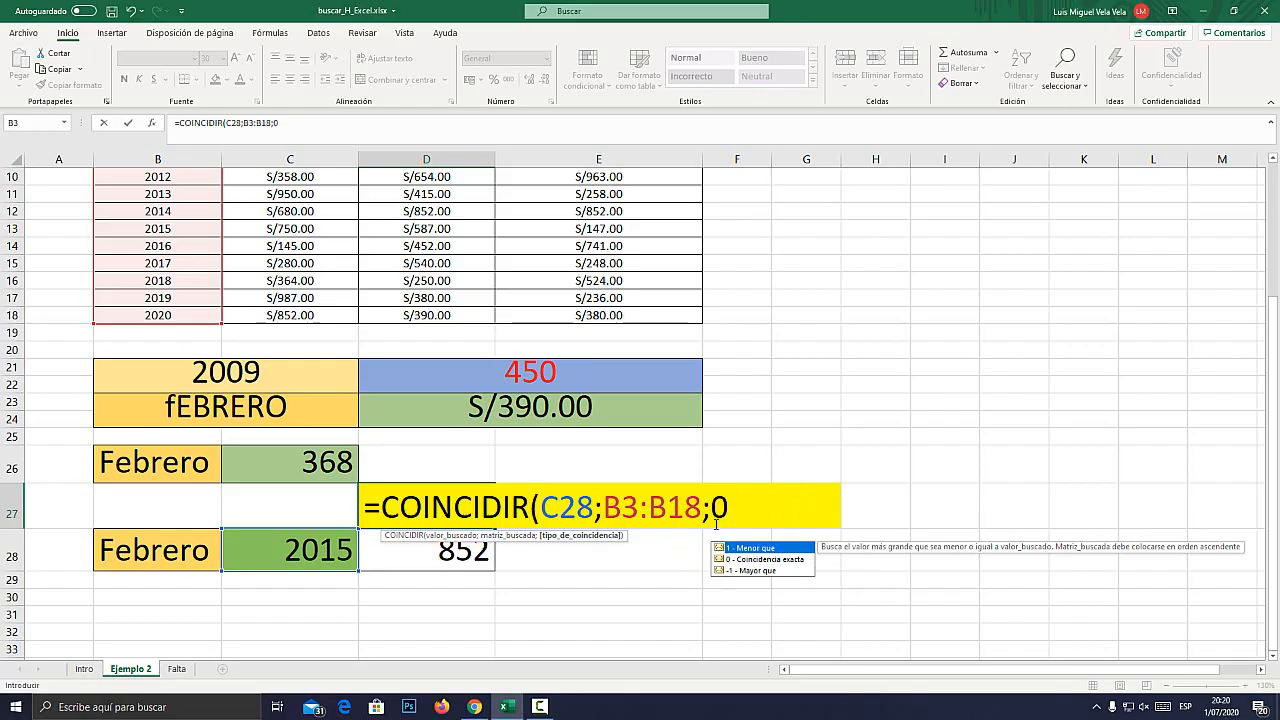
text())
key(Return)
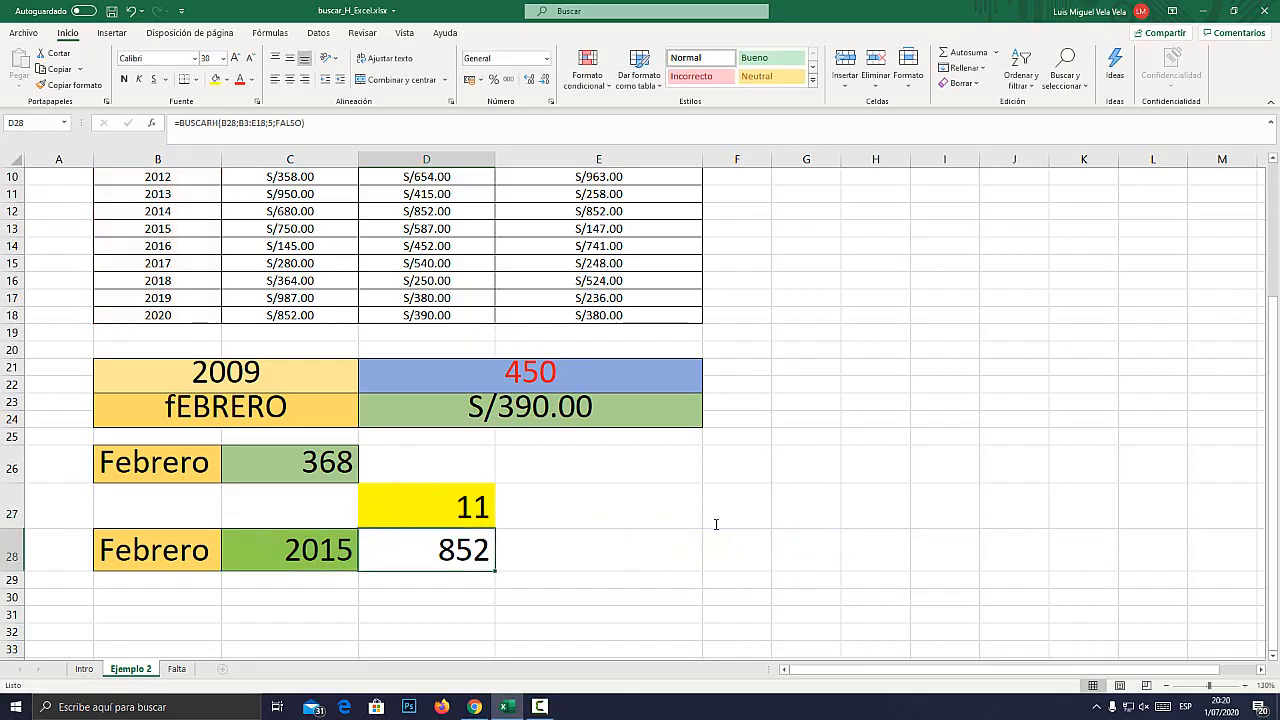
Check the D27 position against the year in C28 by counting down the magnified Año column from its header to 2015.
click(333, 545)
click(440, 513)
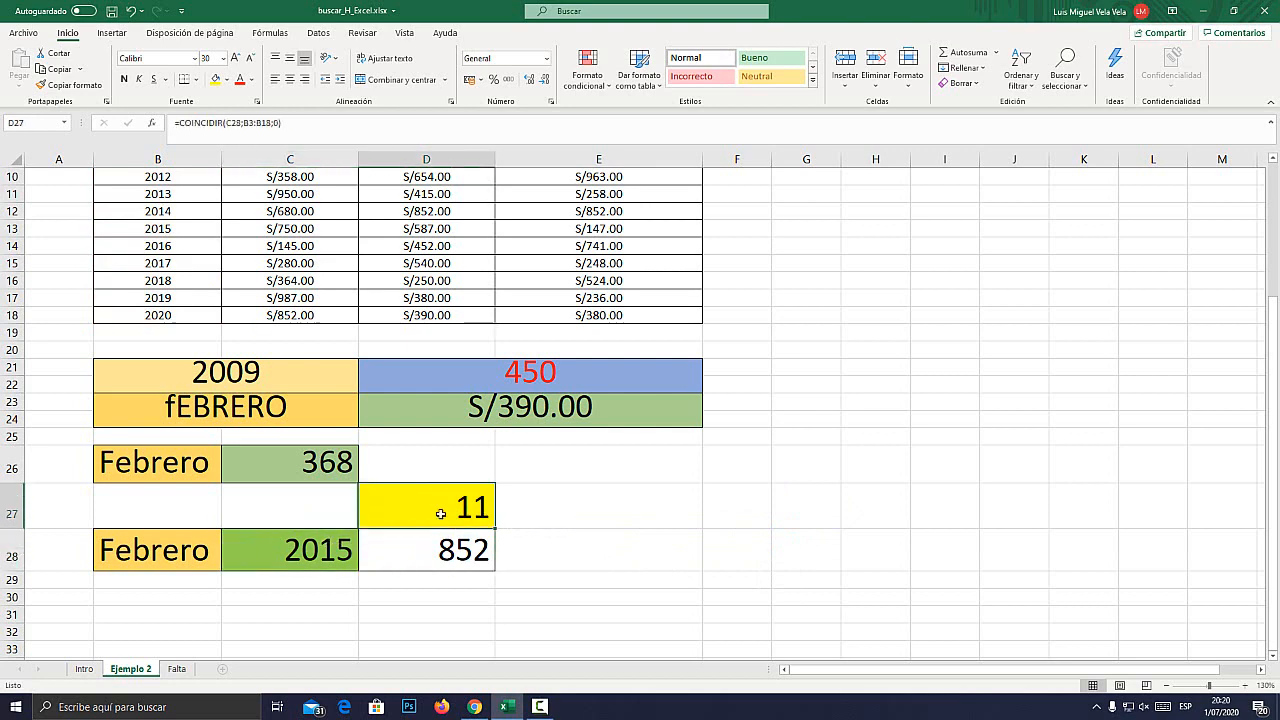
scroll(173, 466, up, 3)
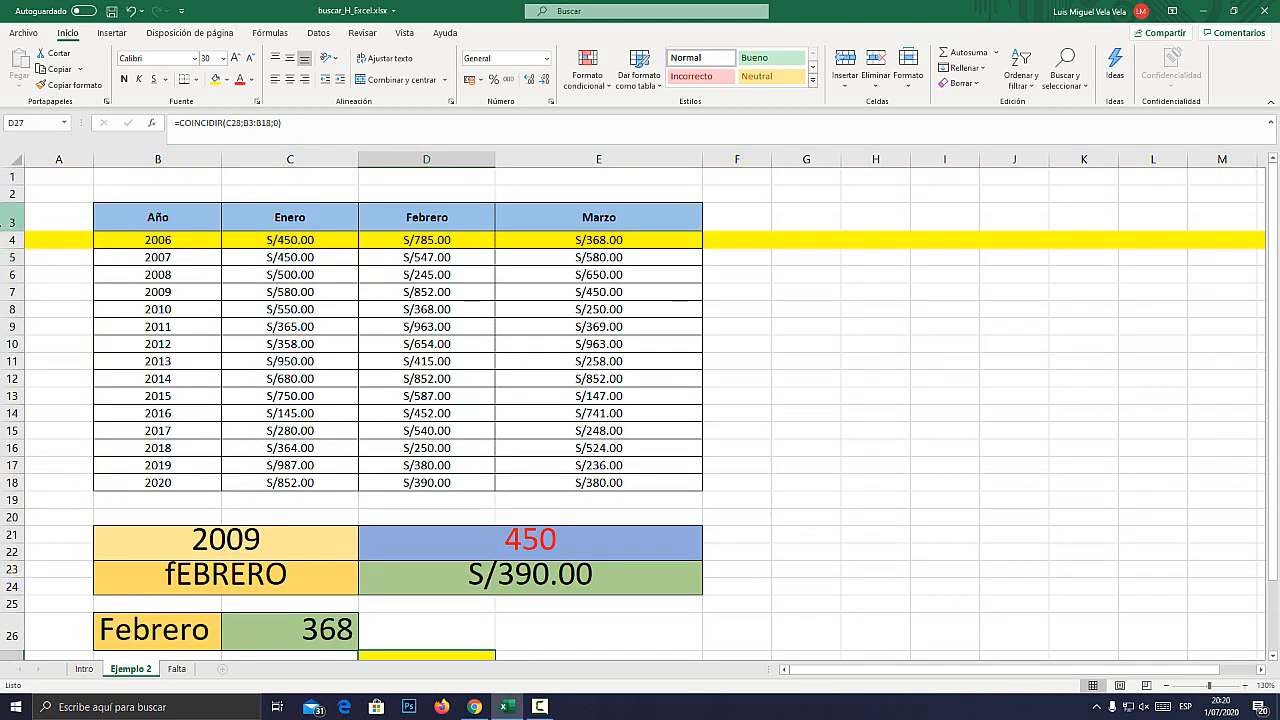
key(super+plus)
click(325, 210)
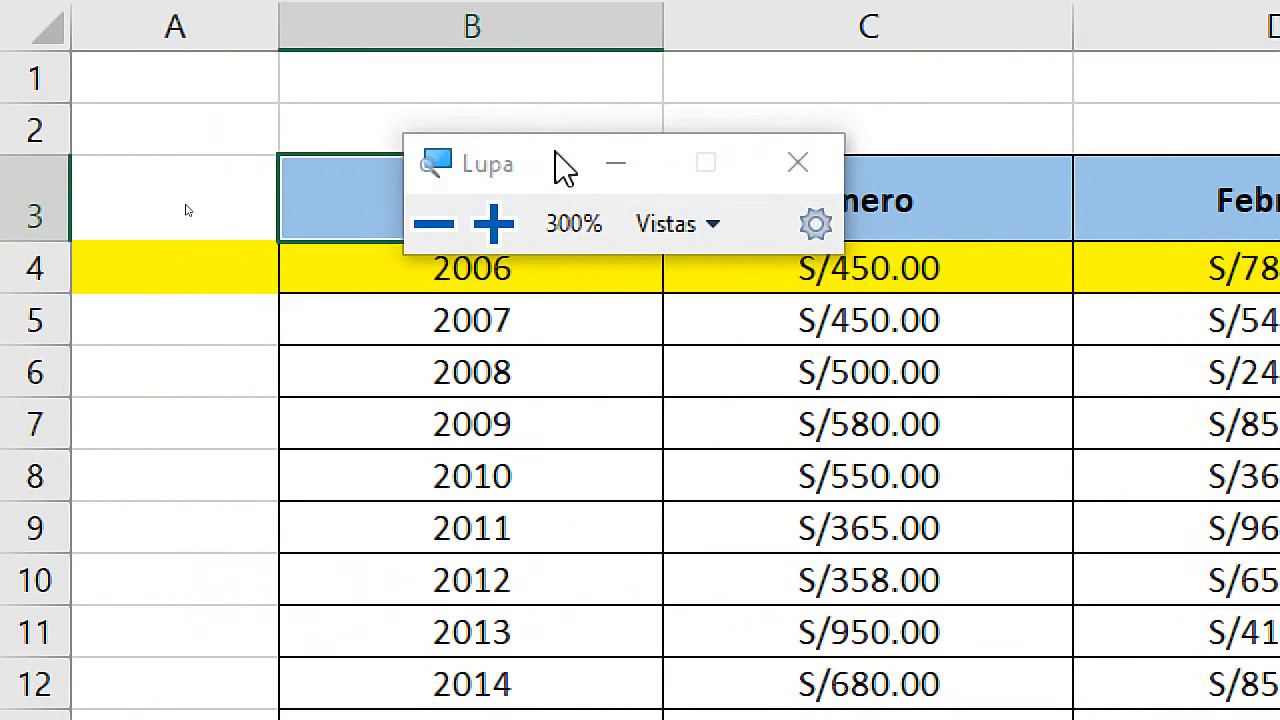
drag(563, 166, 885, 145)
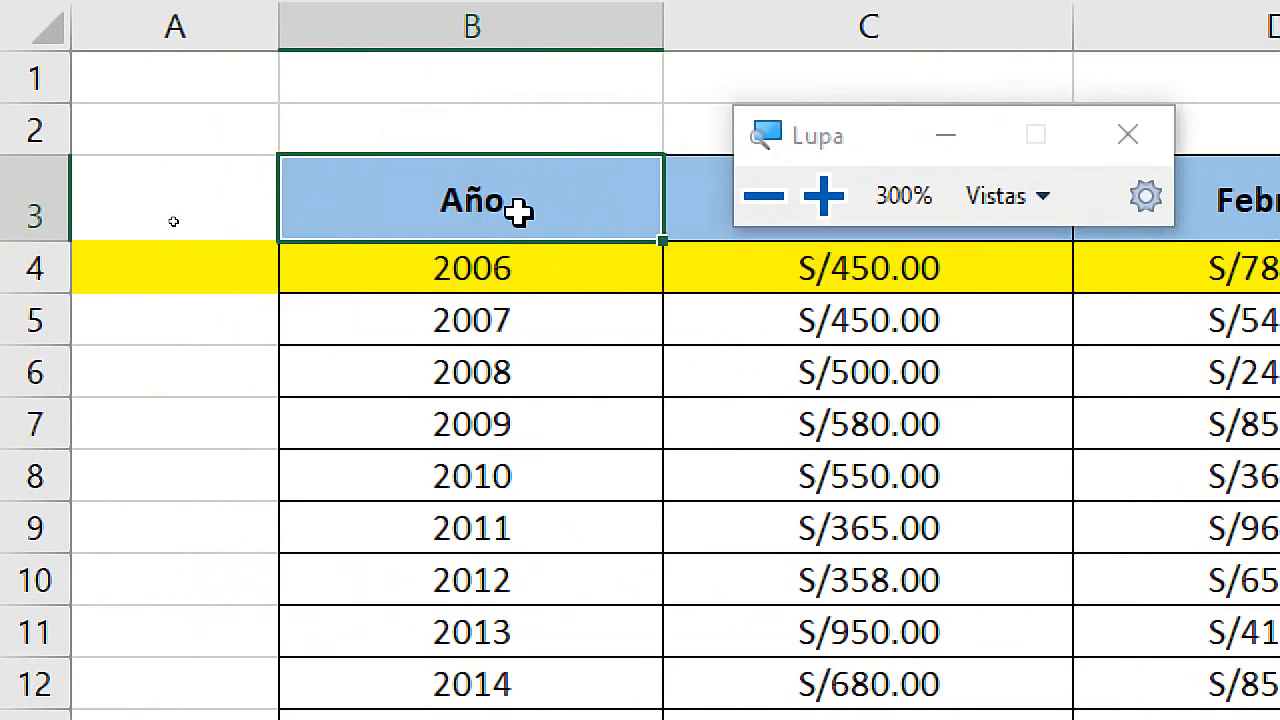
key(Down)
key(Down)
key(Down)
key(Down)
key(Down)
key(Down)
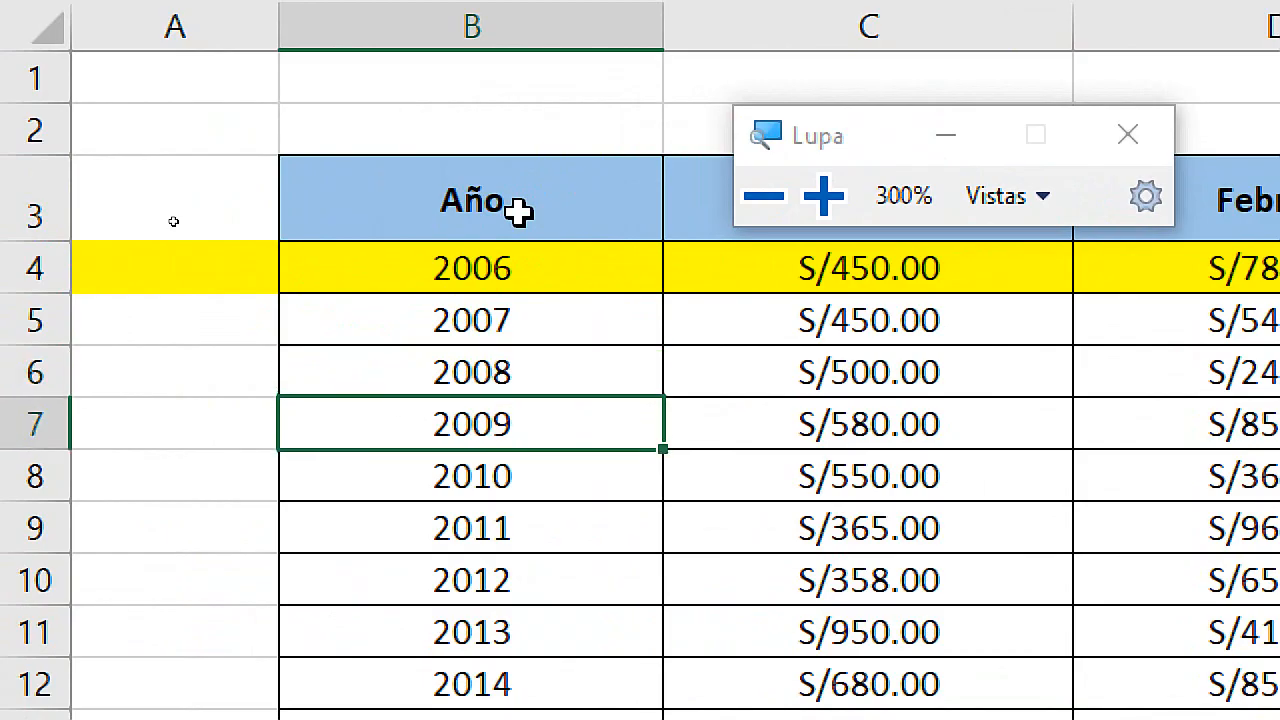
key(Down)
key(Down)
key(Down)
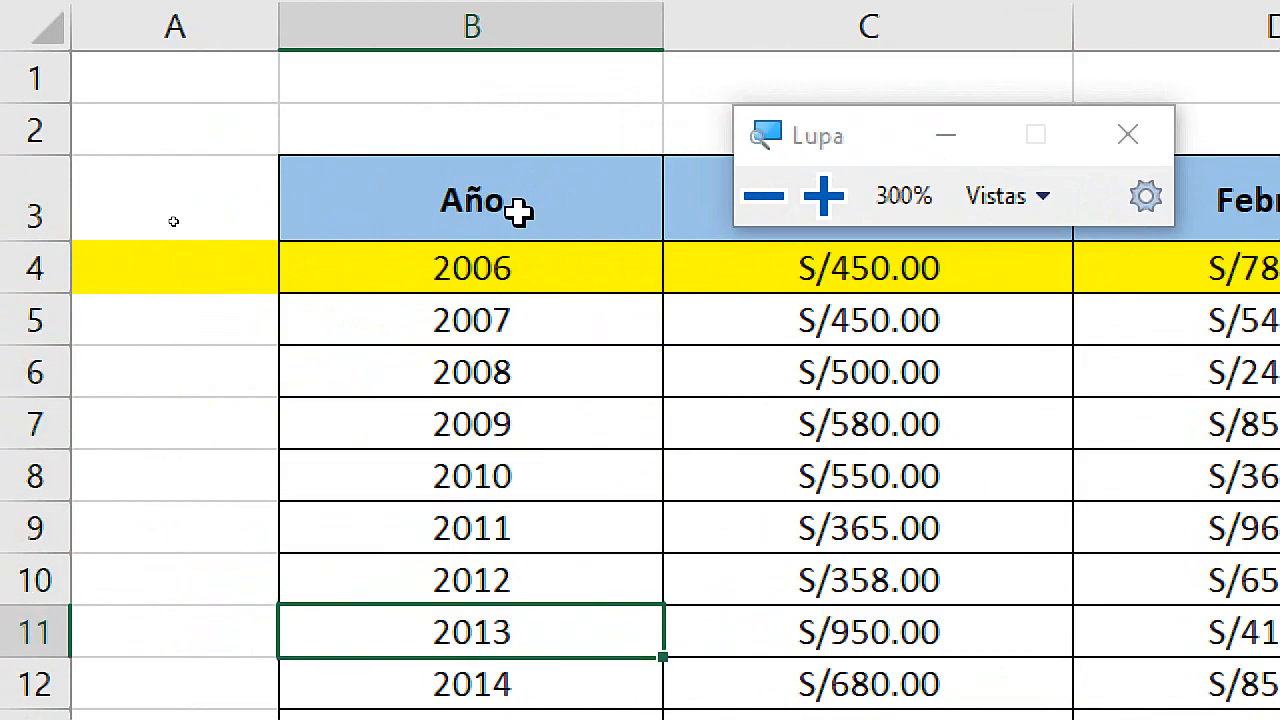
scroll(590, 470, down, 2)
key(Down)
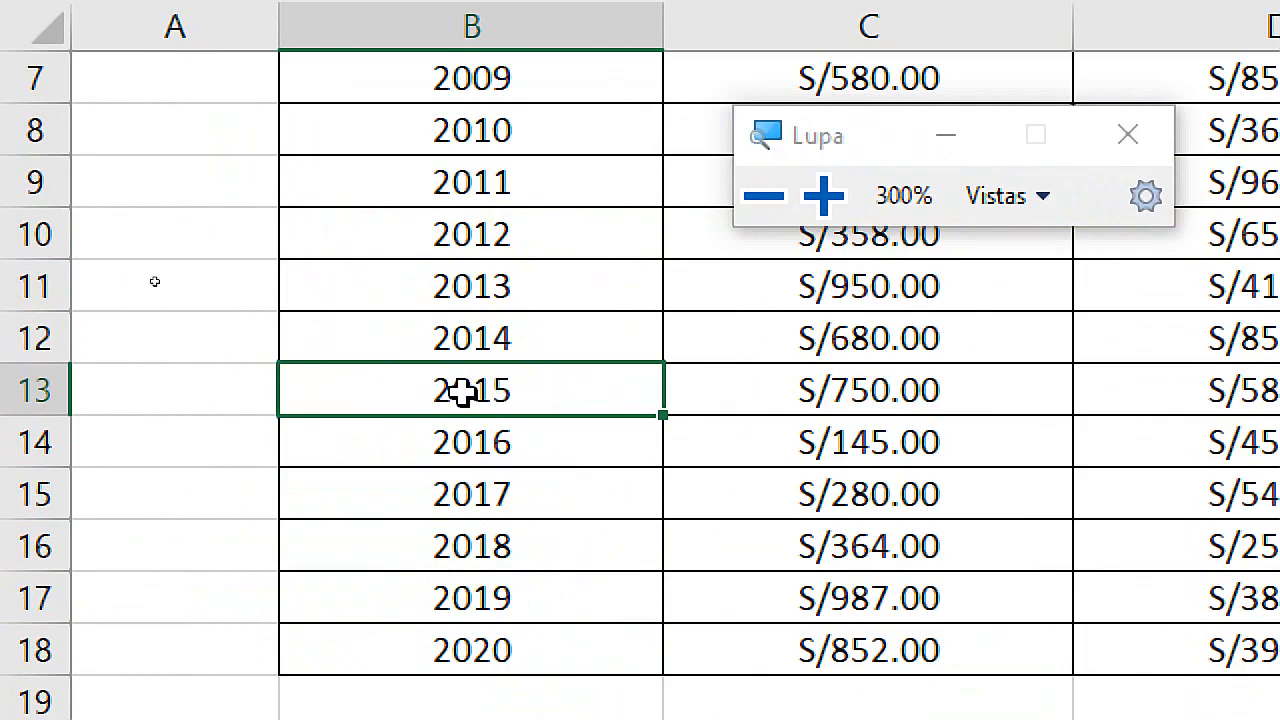
key(super+Escape)
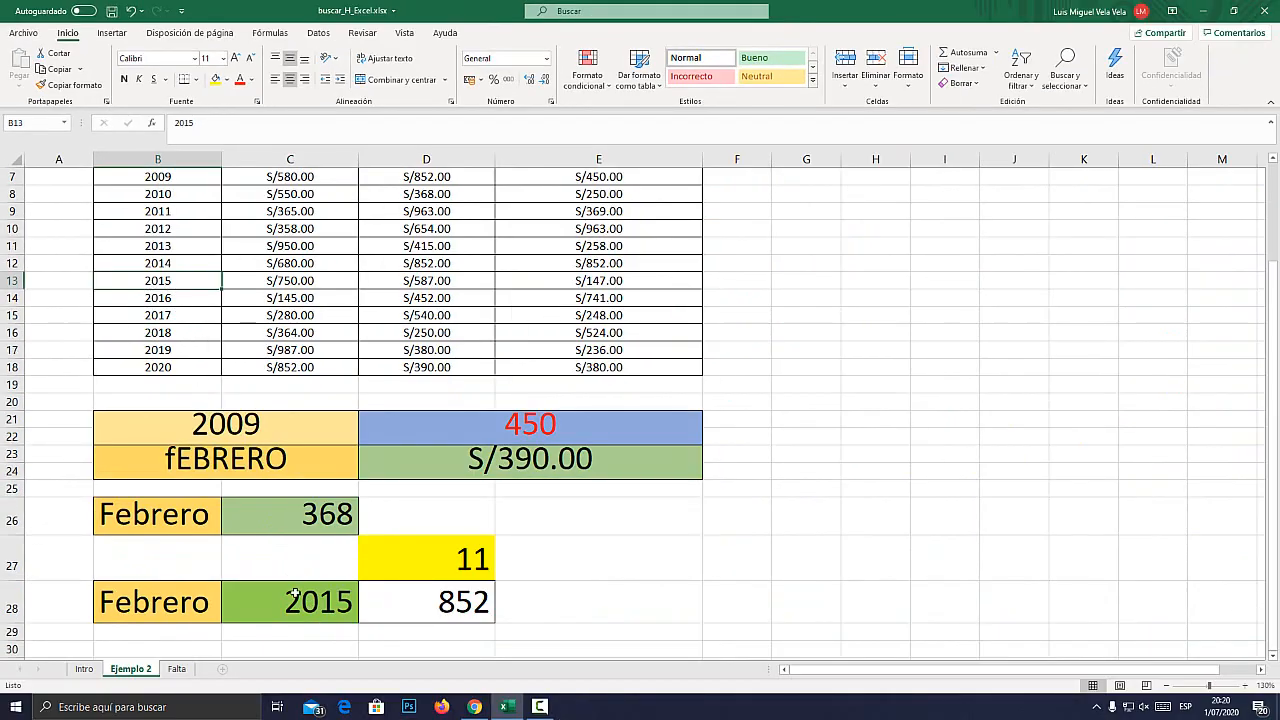
Set the year in C28 to 2006.
click(295, 595)
click(364, 616)
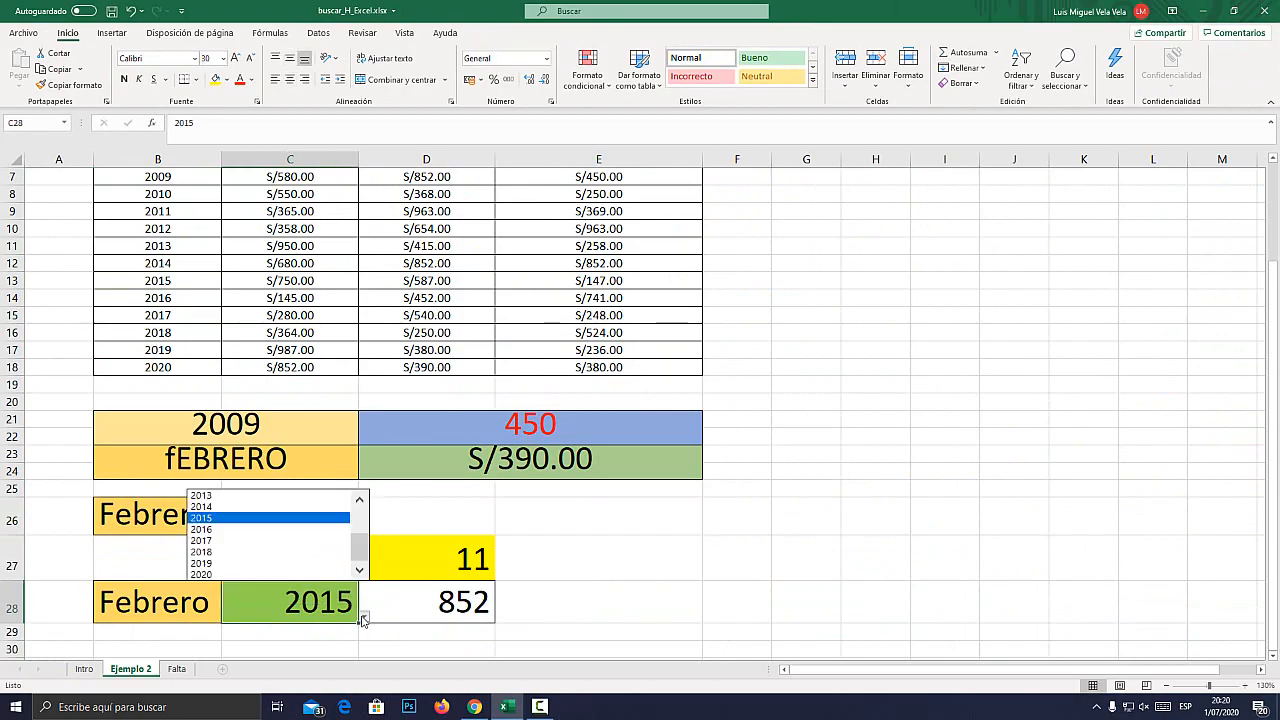
scroll(257, 515, up, 3)
click(238, 497)
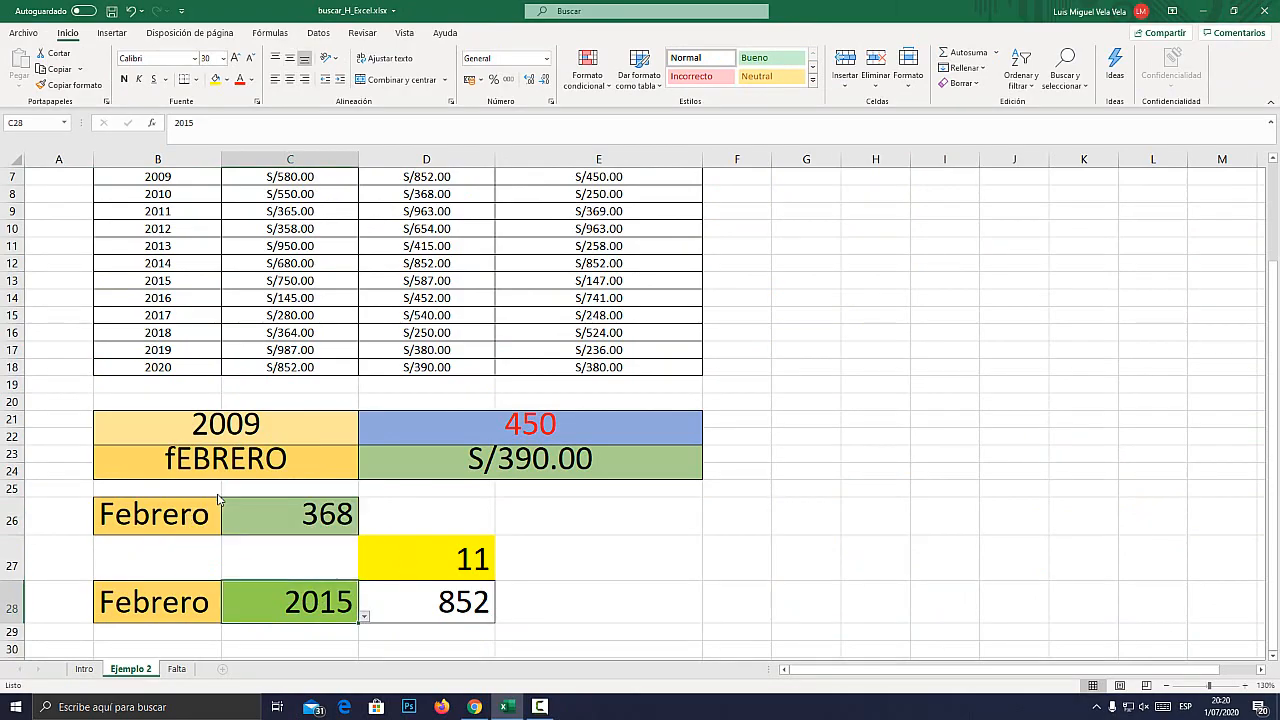
Examine the magnified D27 position and compare it with where 2006 sits in the Año column.
click(425, 564)
key(super+plus)
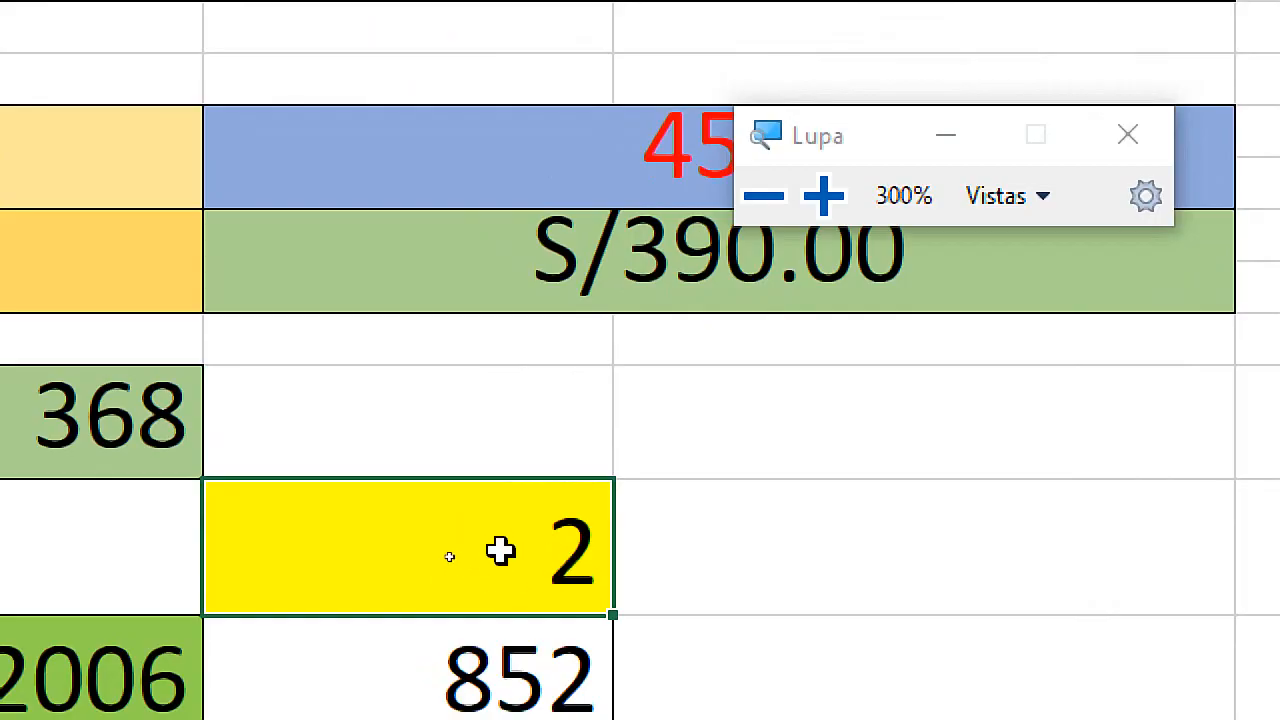
key(super+Escape)
scroll(200, 460, up, 2)
click(158, 240)
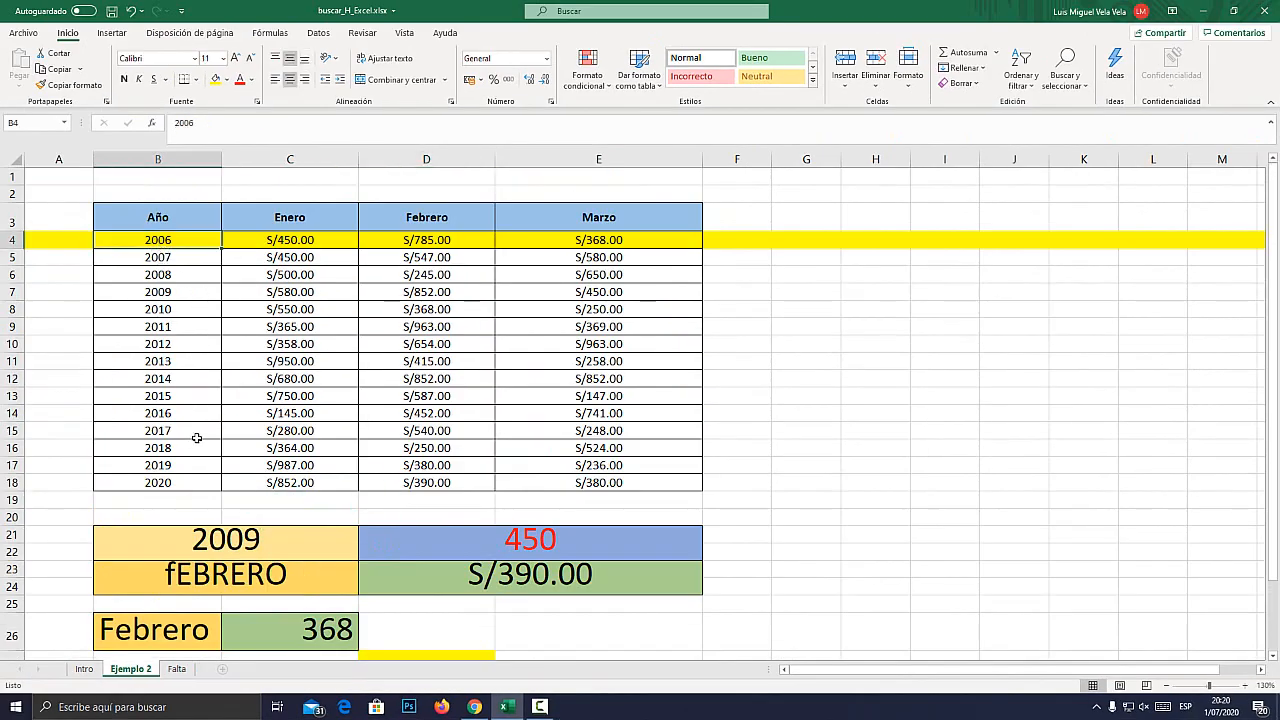
Set the year in C28 to 2007 and check the position in D27.
scroll(197, 438, down, 3)
click(341, 557)
click(365, 566)
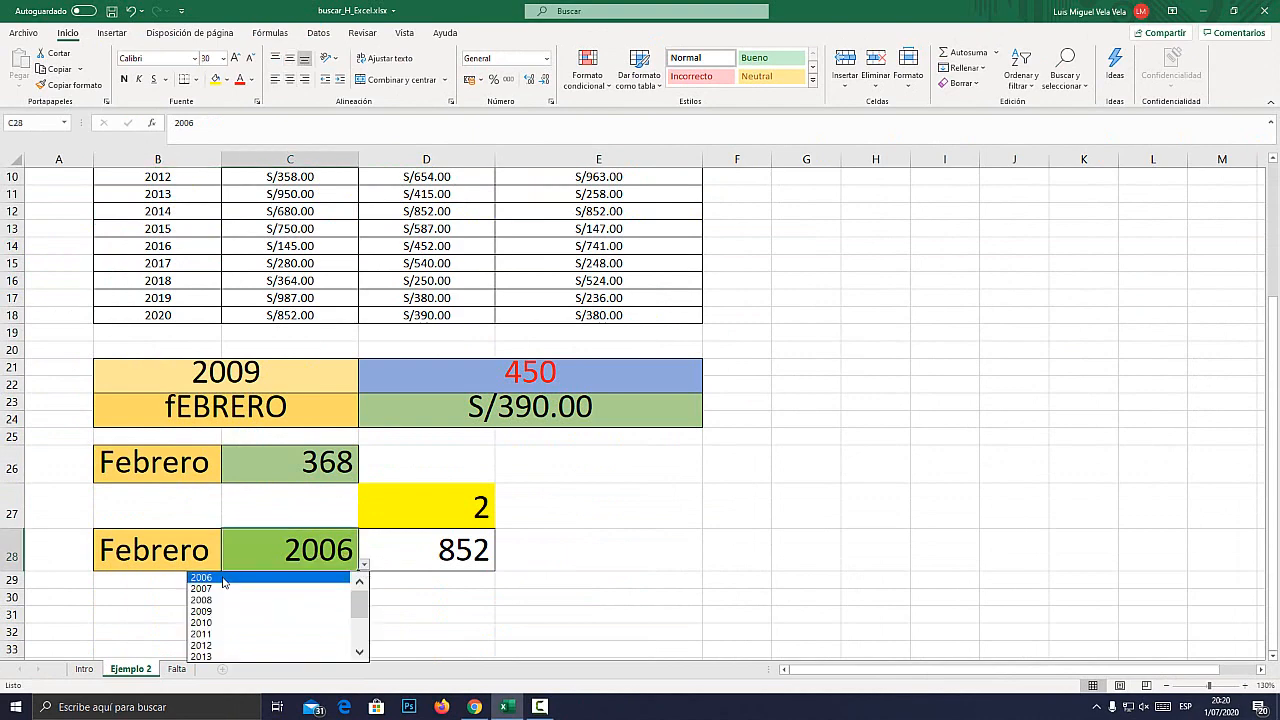
click(224, 588)
click(443, 503)
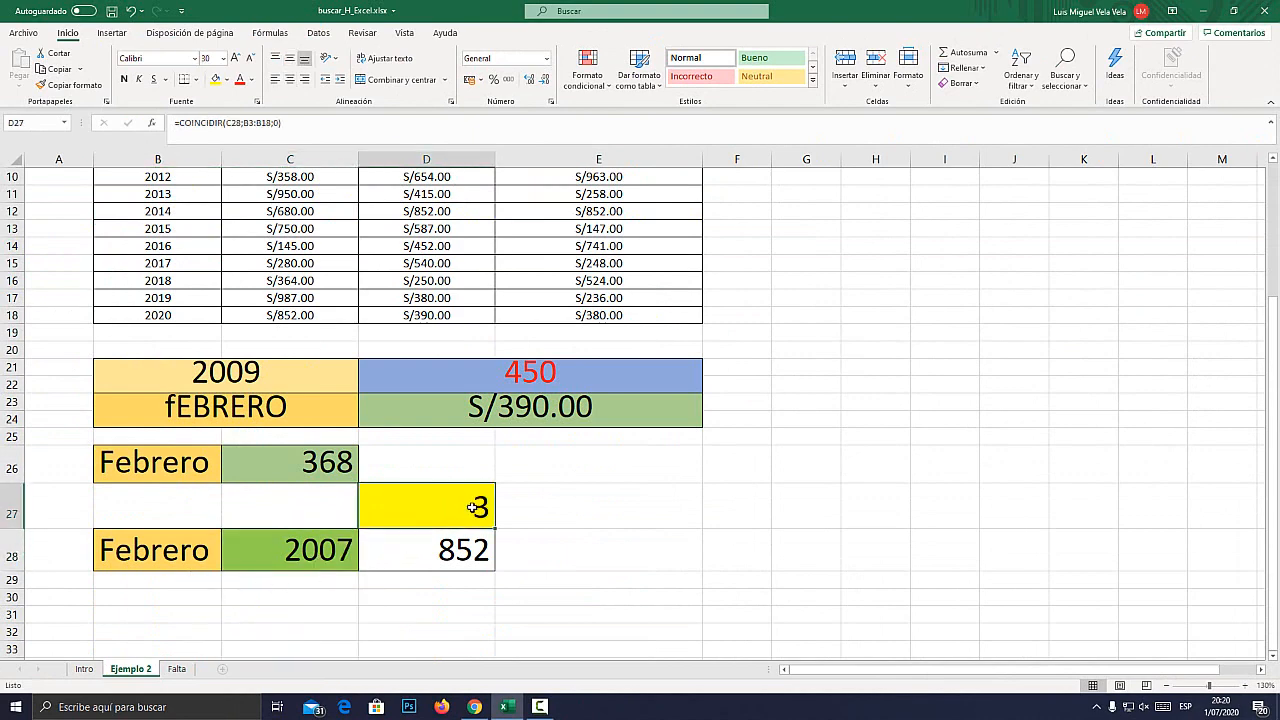
Review the COINCIDIR formula in D27, including its C28 lookup value, without changing it.
key(super)
double_click(450, 507)
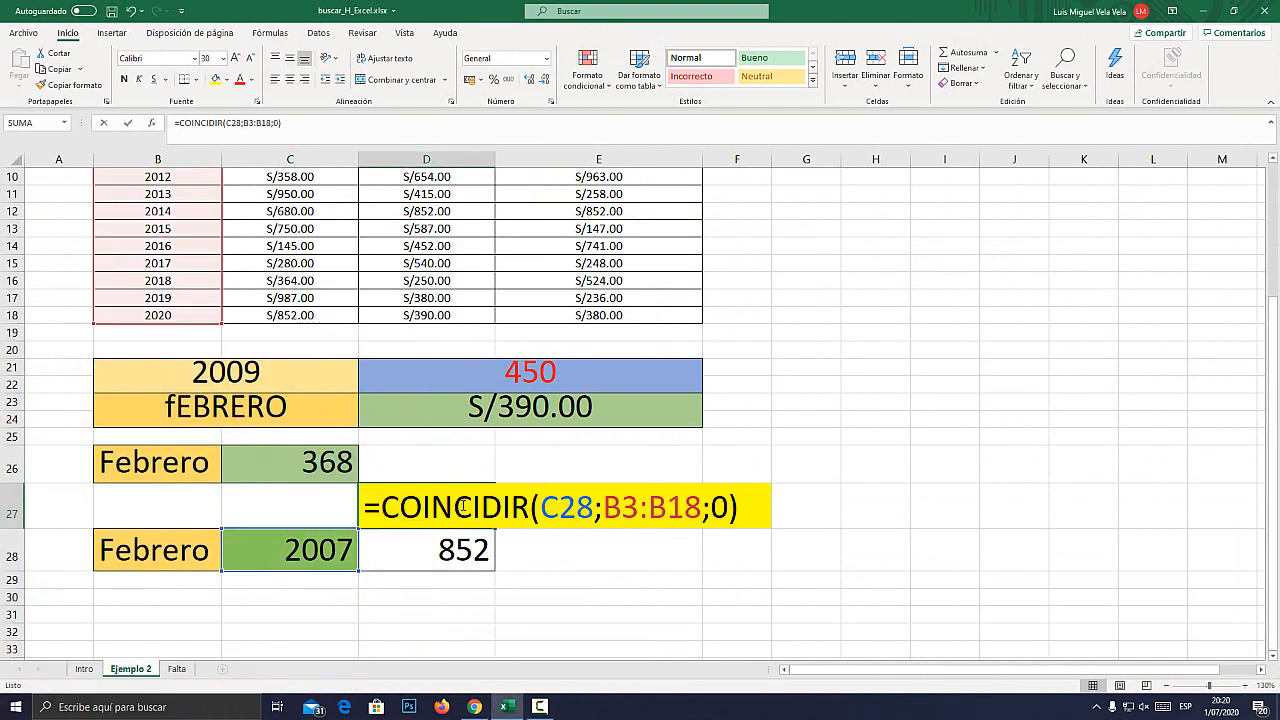
drag(397, 507, 530, 507)
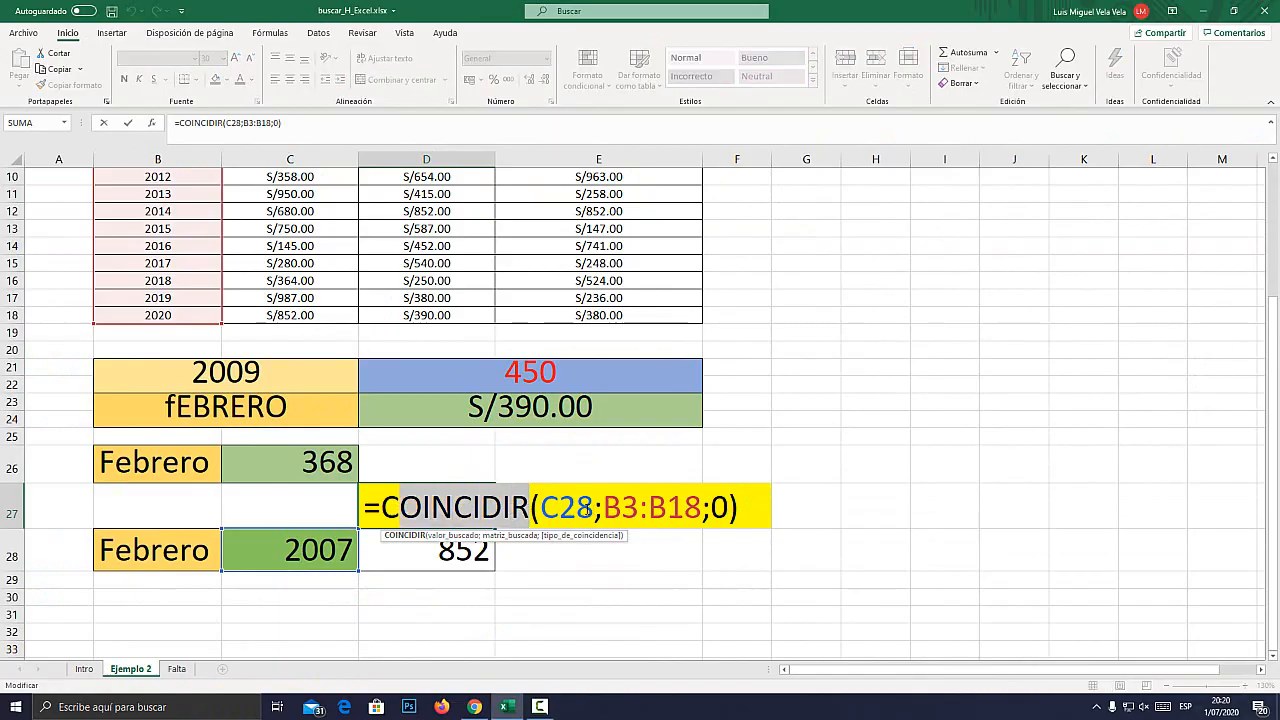
drag(592, 508, 546, 508)
key(Escape)
In D28's BUSCARH formula, replace the row index 5 with a nested COINCIDIR that uses C28 as its lookup value.
double_click(438, 550)
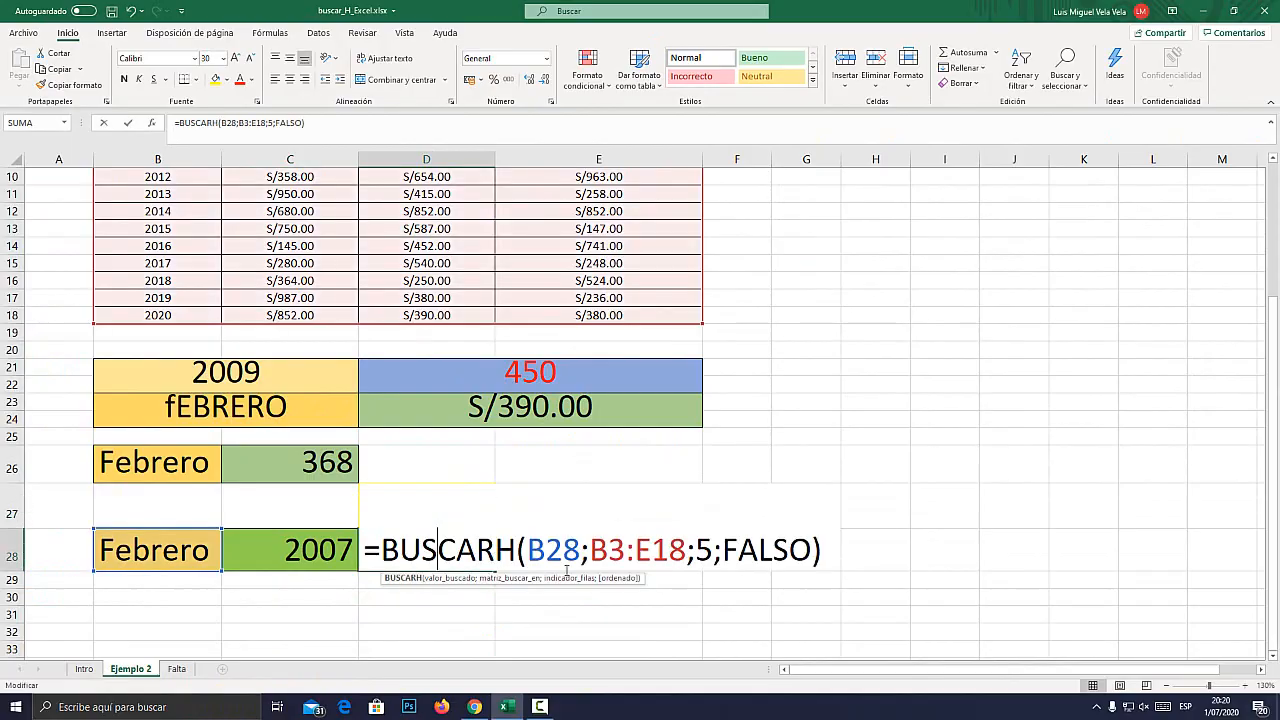
key(super+plus)
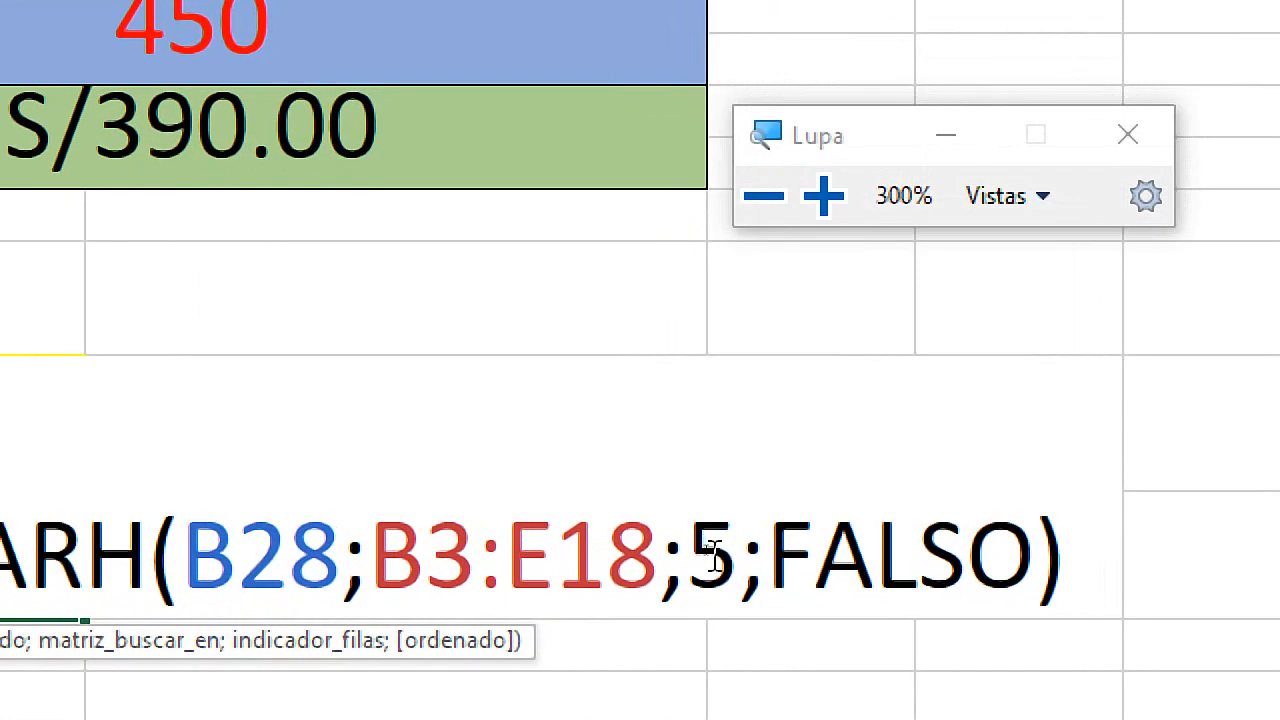
double_click(703, 549)
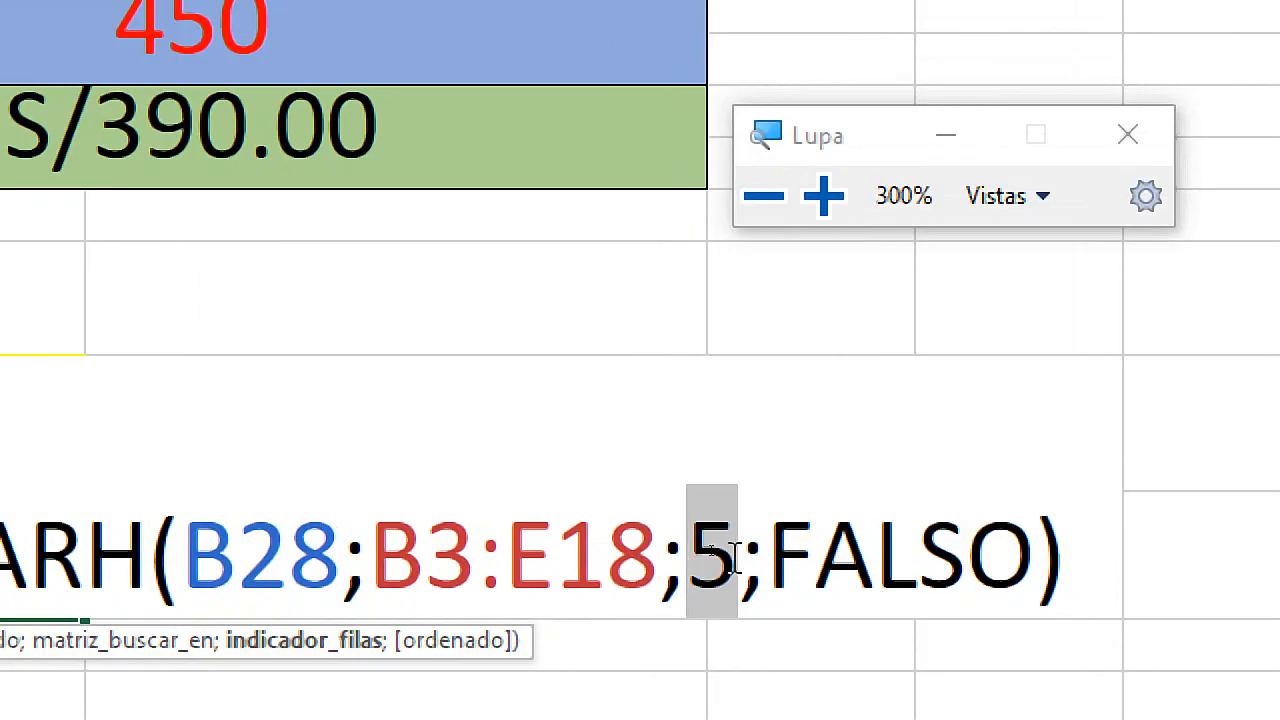
text(COINCD)
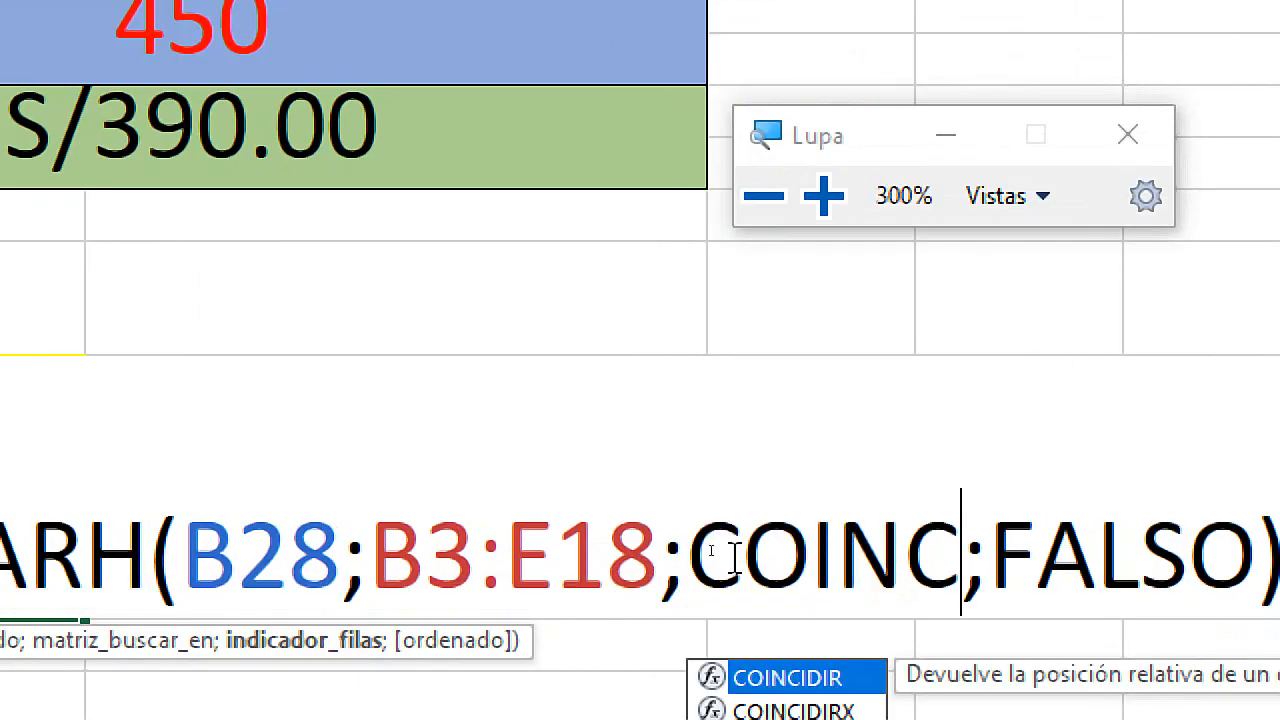
key(BackSpace)
key(BackSpace)
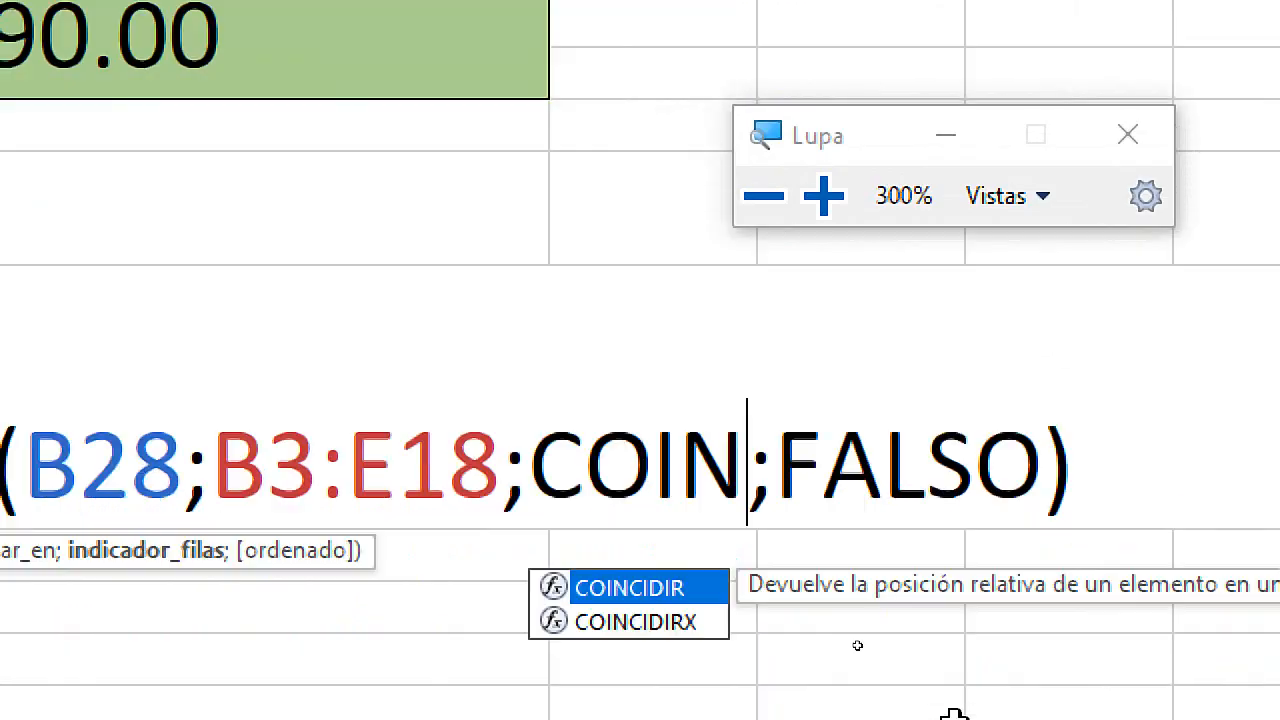
text(CIDIR)
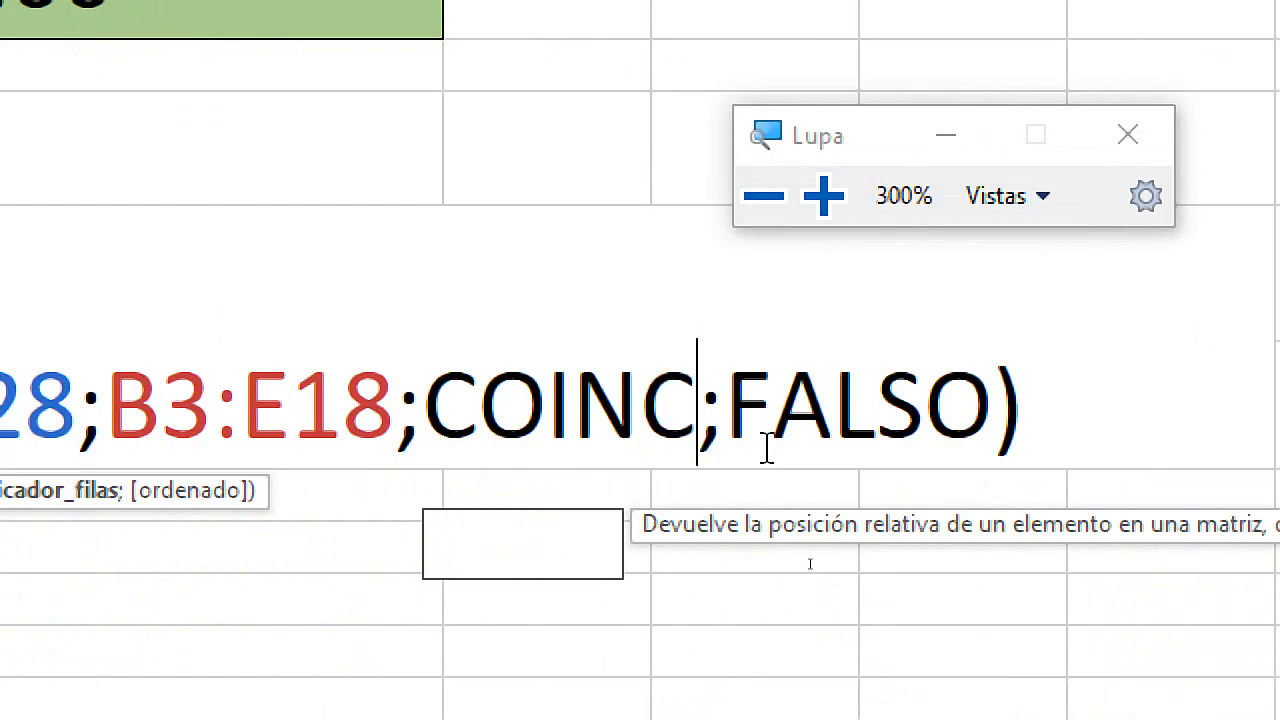
text(()
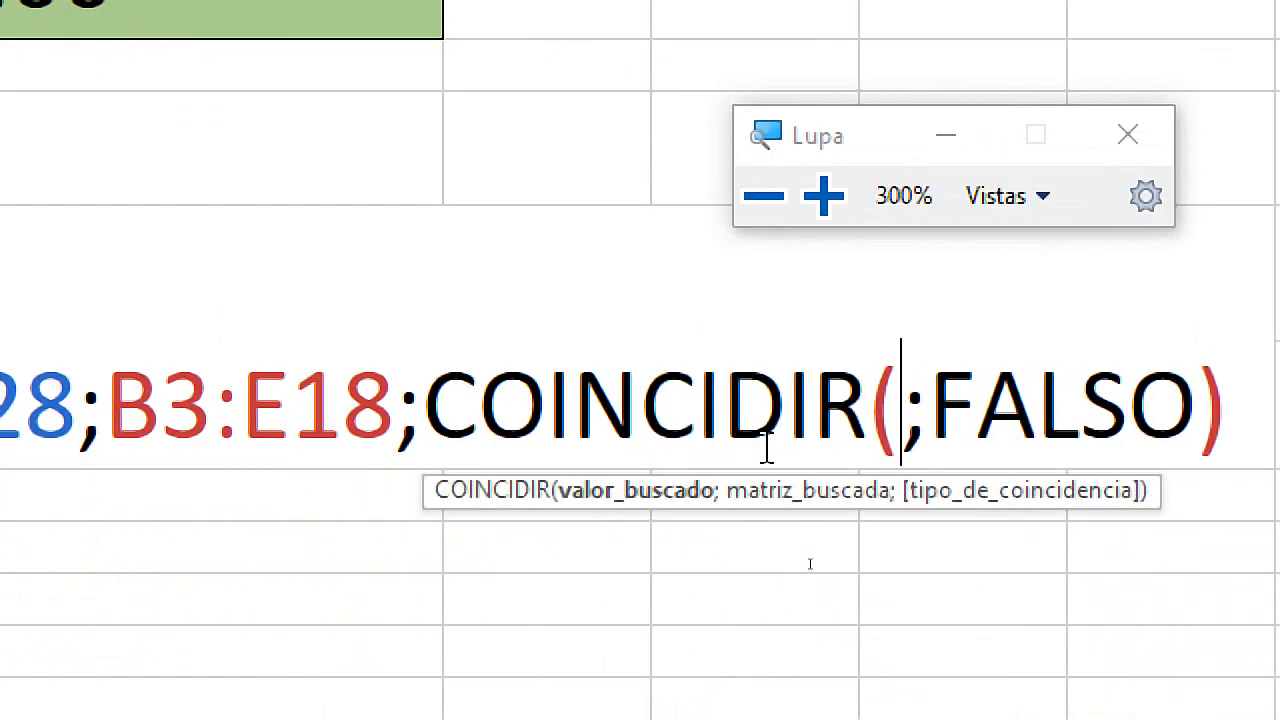
key(super+Escape)
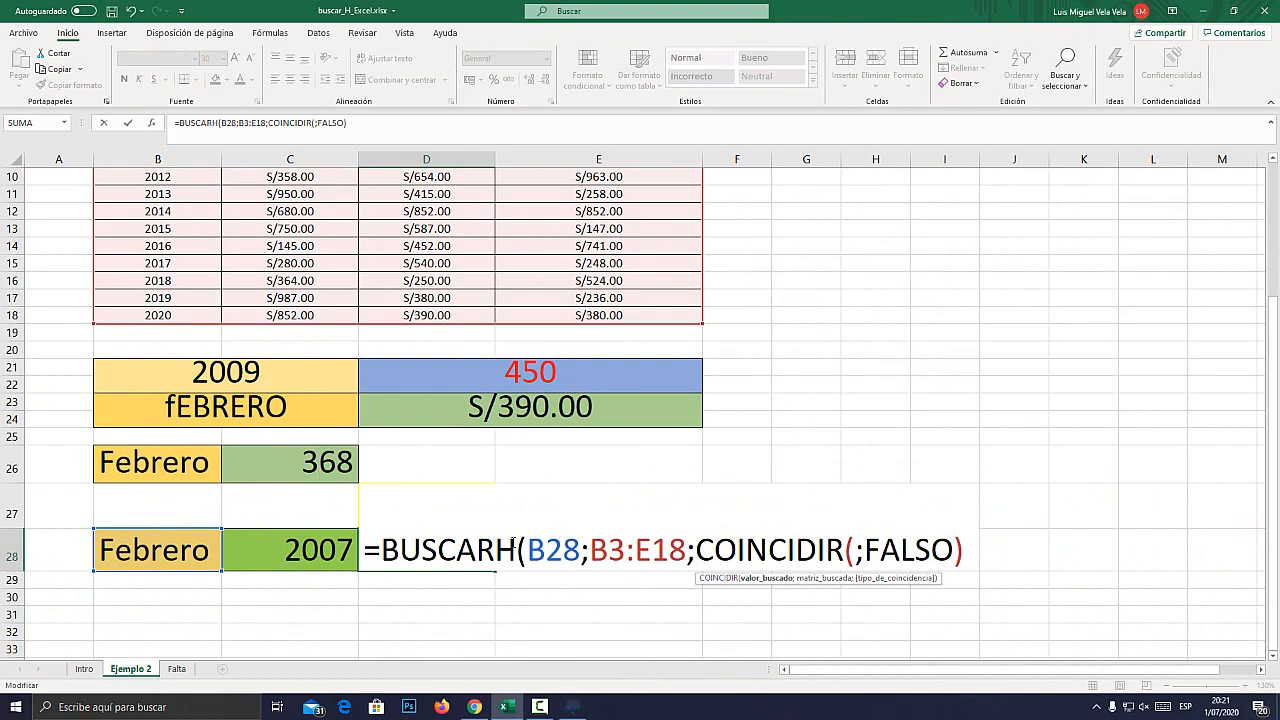
key(Left)
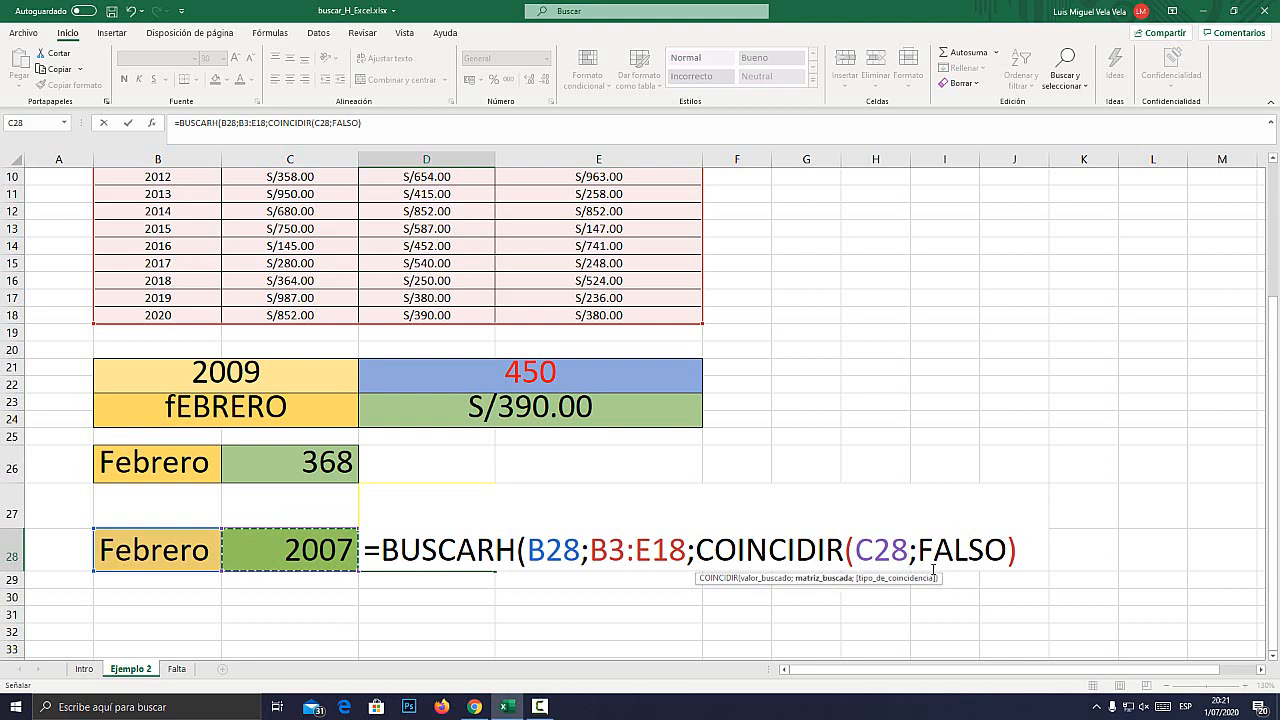
Complete the nested COINCIDIR in D28 with lookup range B3:B18 and exact match 0, keeping FALSO as BUSCARH's last argument.
text(;)
scroll(150, 237, up, 3)
drag(152, 215, 157, 482)
scroll(1046, 537, down, 4)
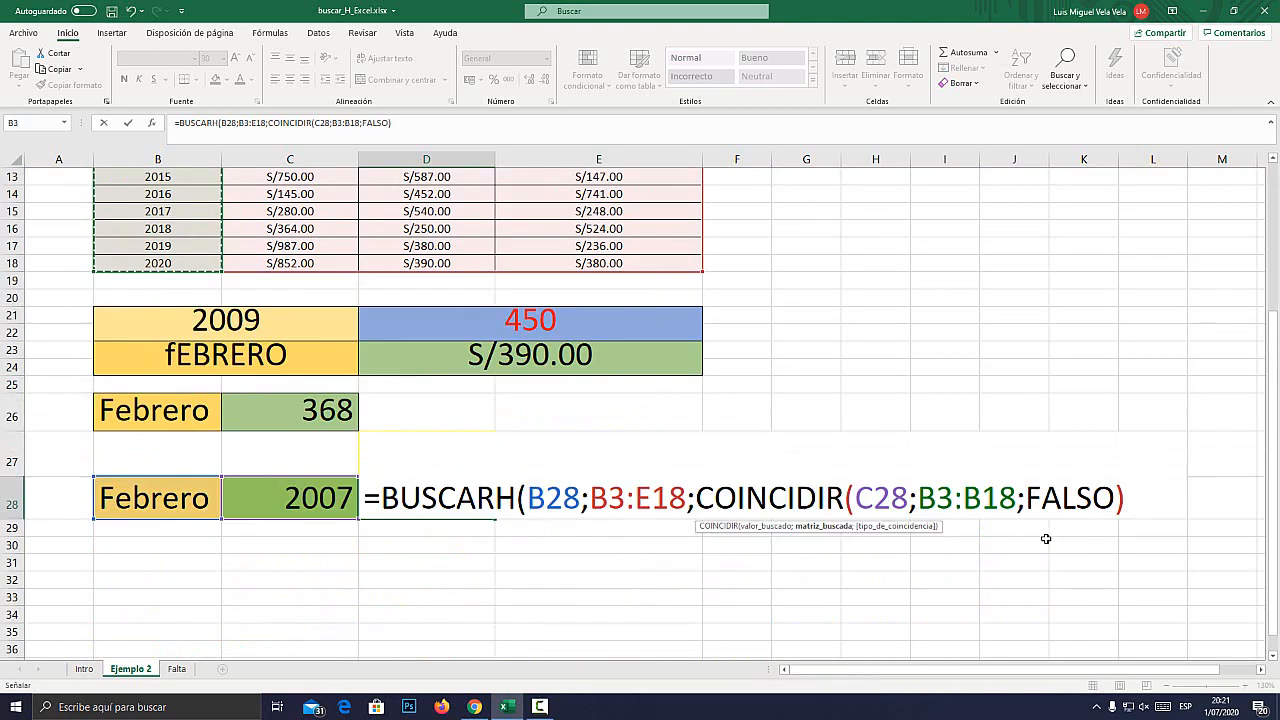
text(;)
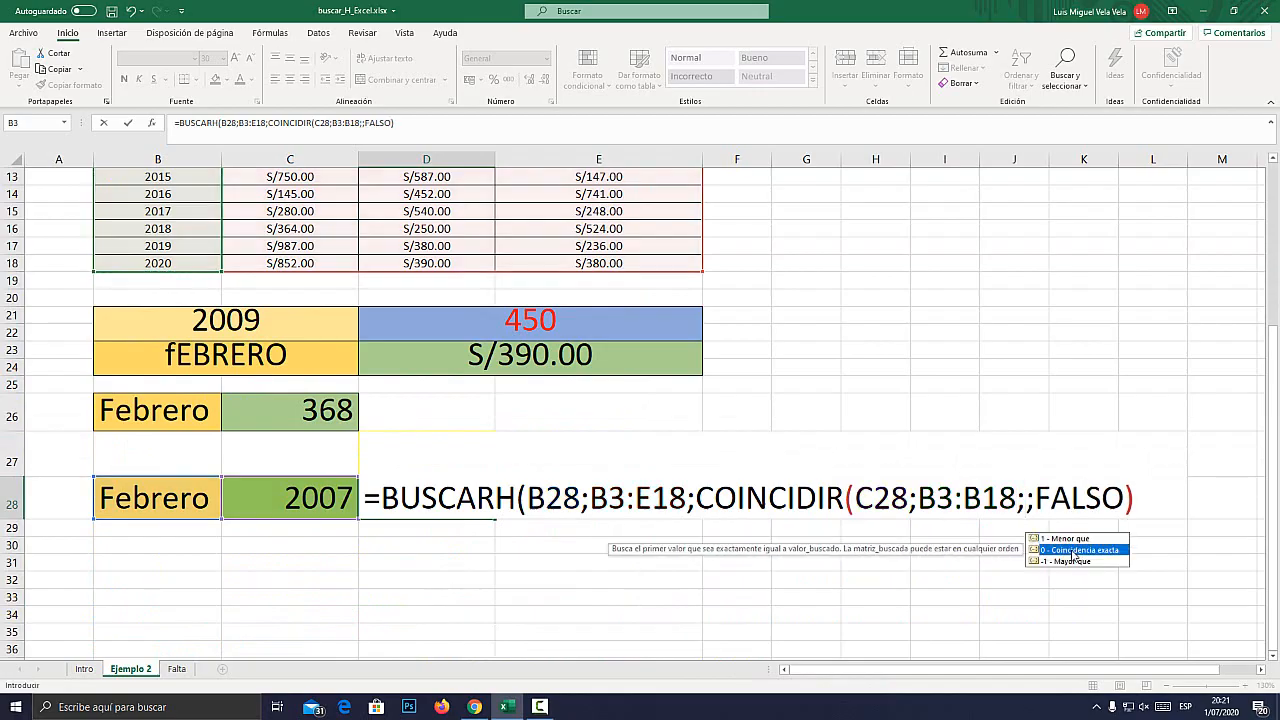
double_click(1074, 551)
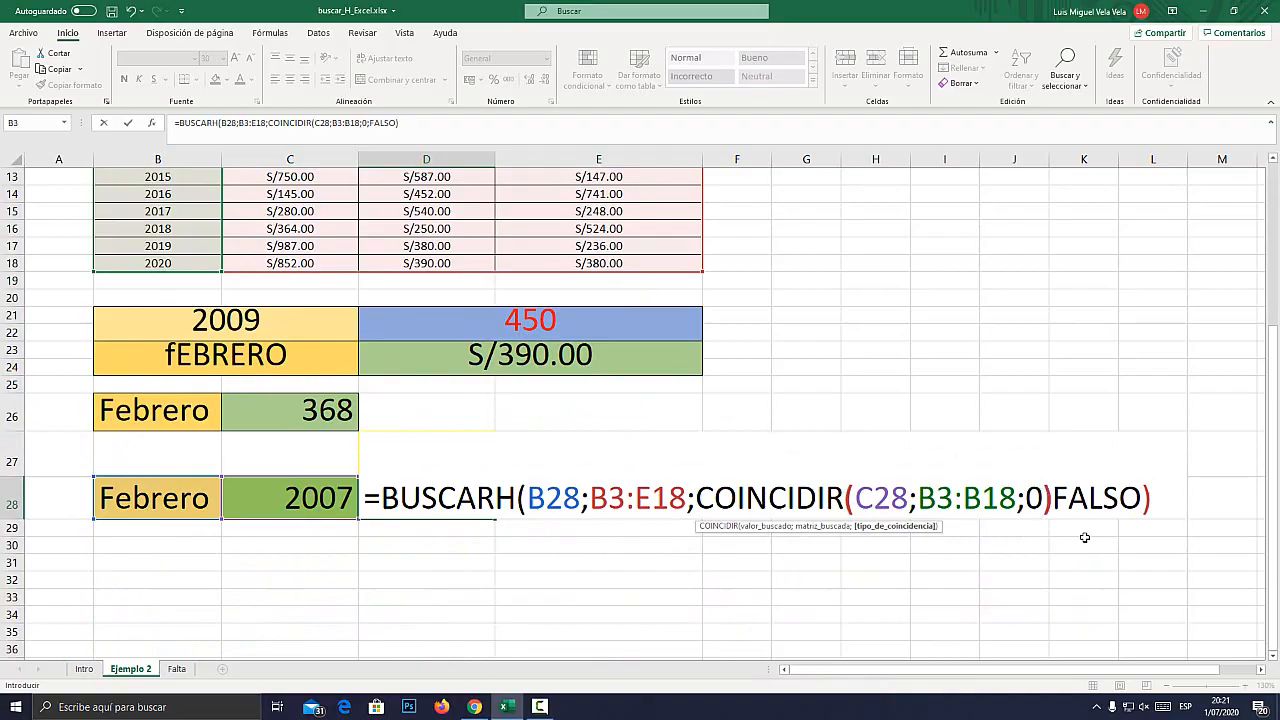
text(;)
Review the magnified COINCIDIR(C28;B3:B18;0) argument and enter the BUSCARH formula in D28.
key(super+plus)
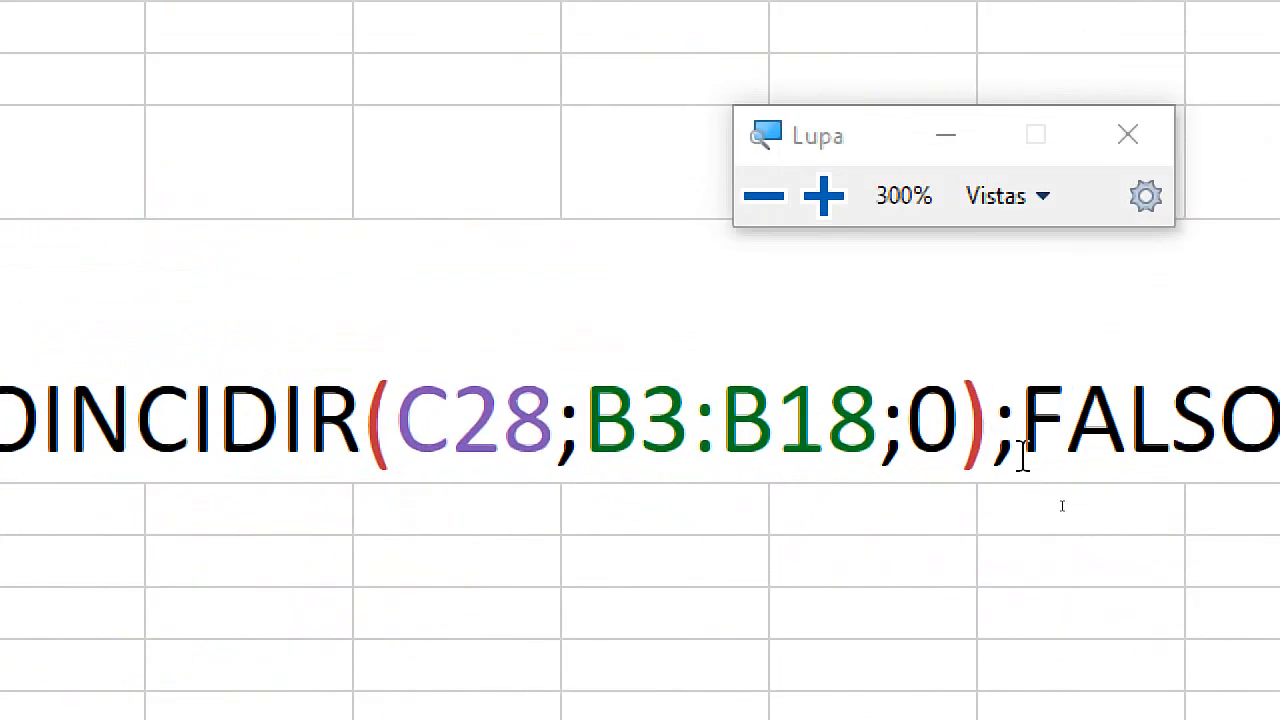
drag(1051, 498, 962, 498)
drag(680, 418, 152, 472)
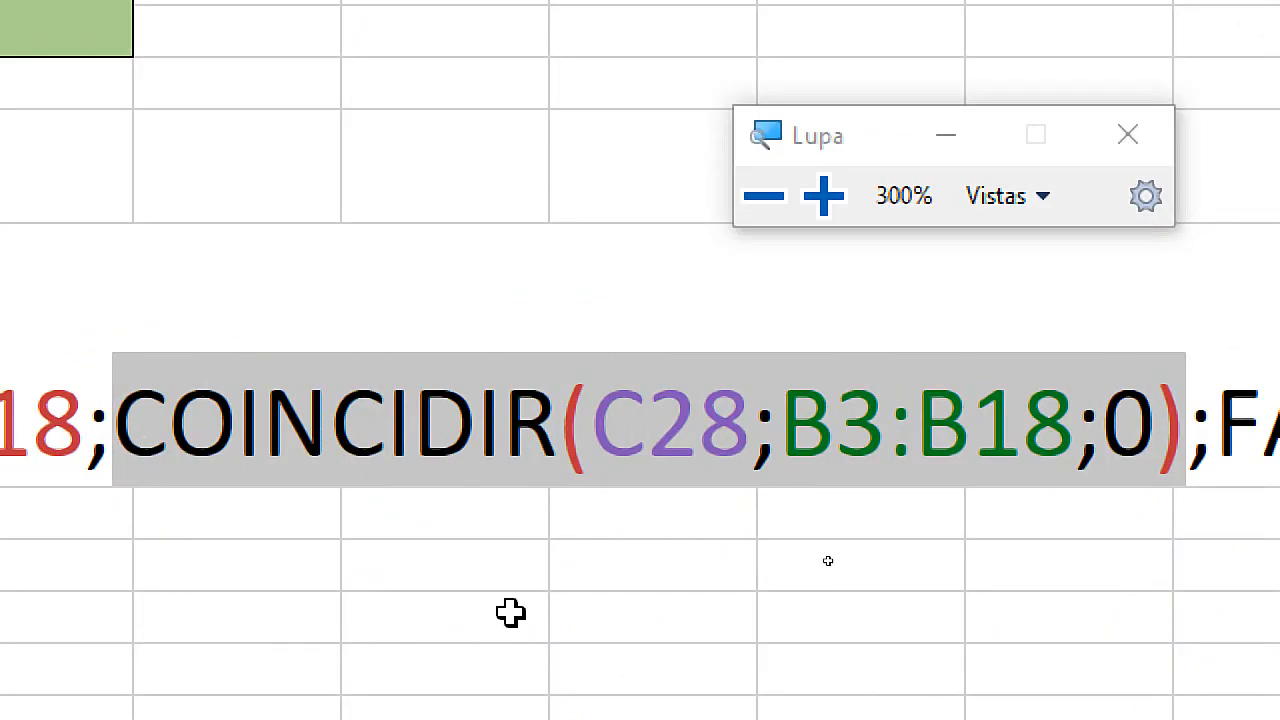
key(Return)
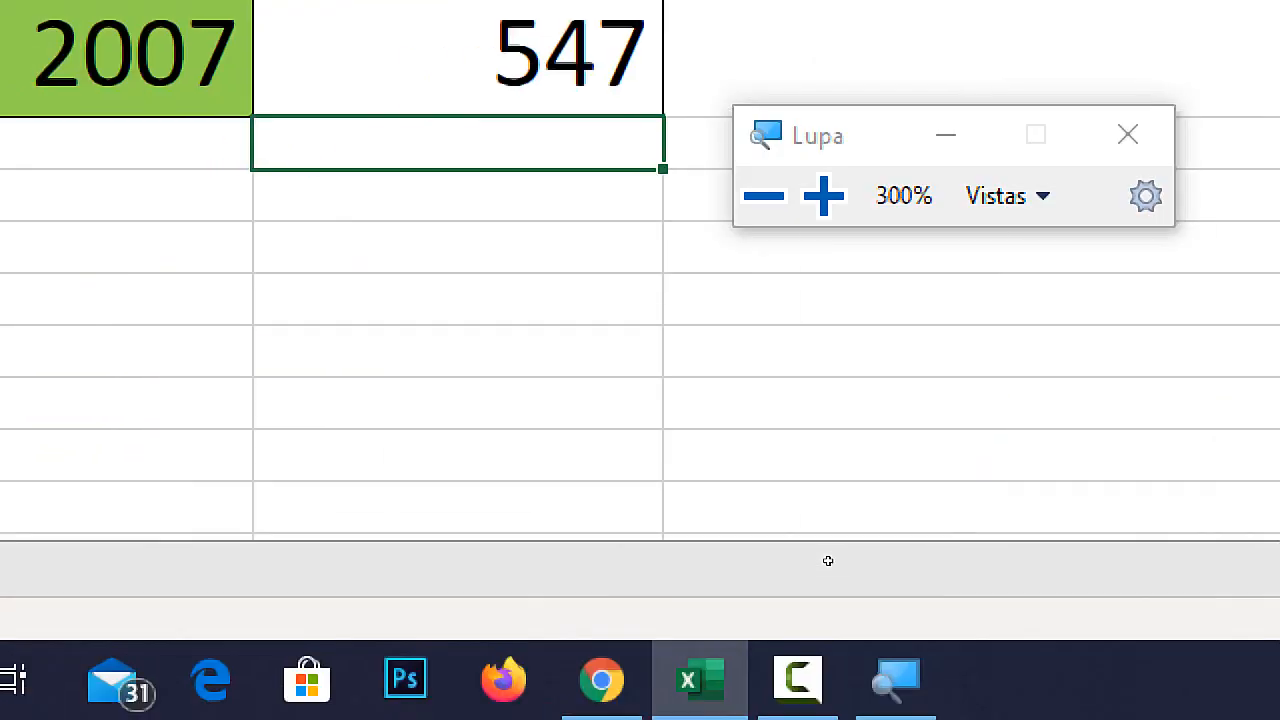
key(super+Escape)
Set the month in B28 to Enero and the year in C28 to 2006.
click(186, 498)
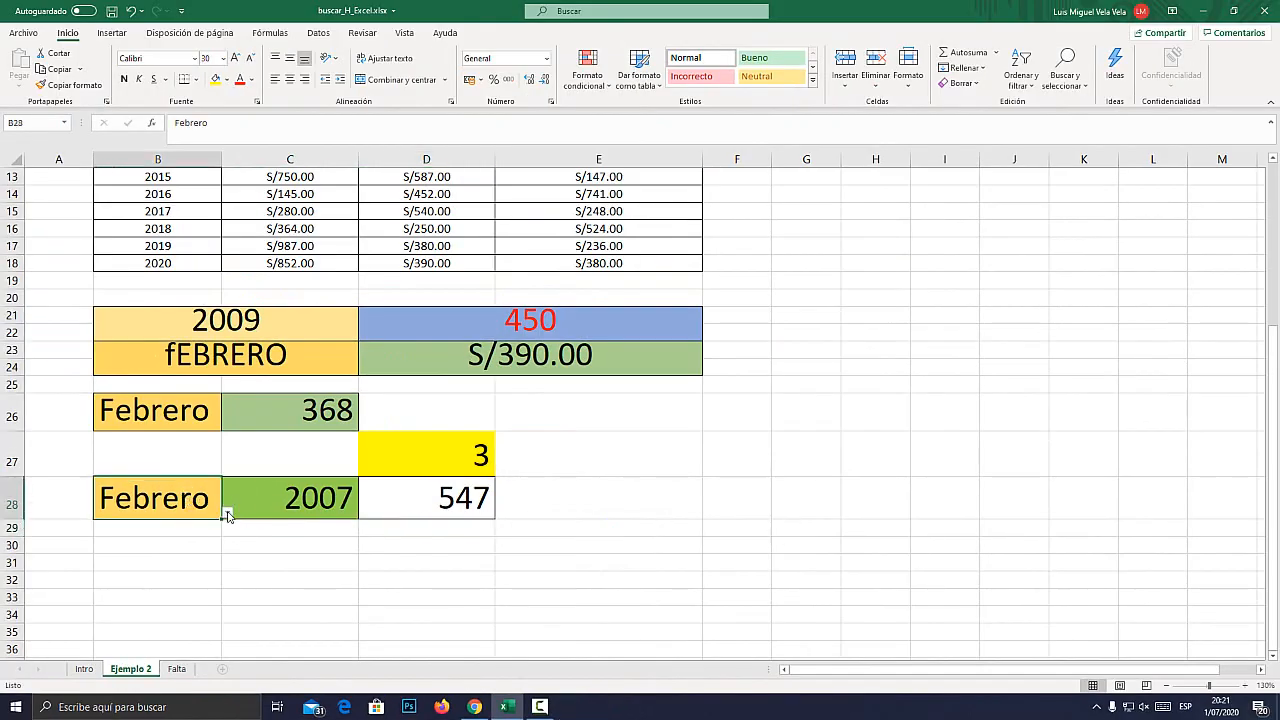
click(228, 512)
click(98, 528)
click(352, 505)
click(364, 512)
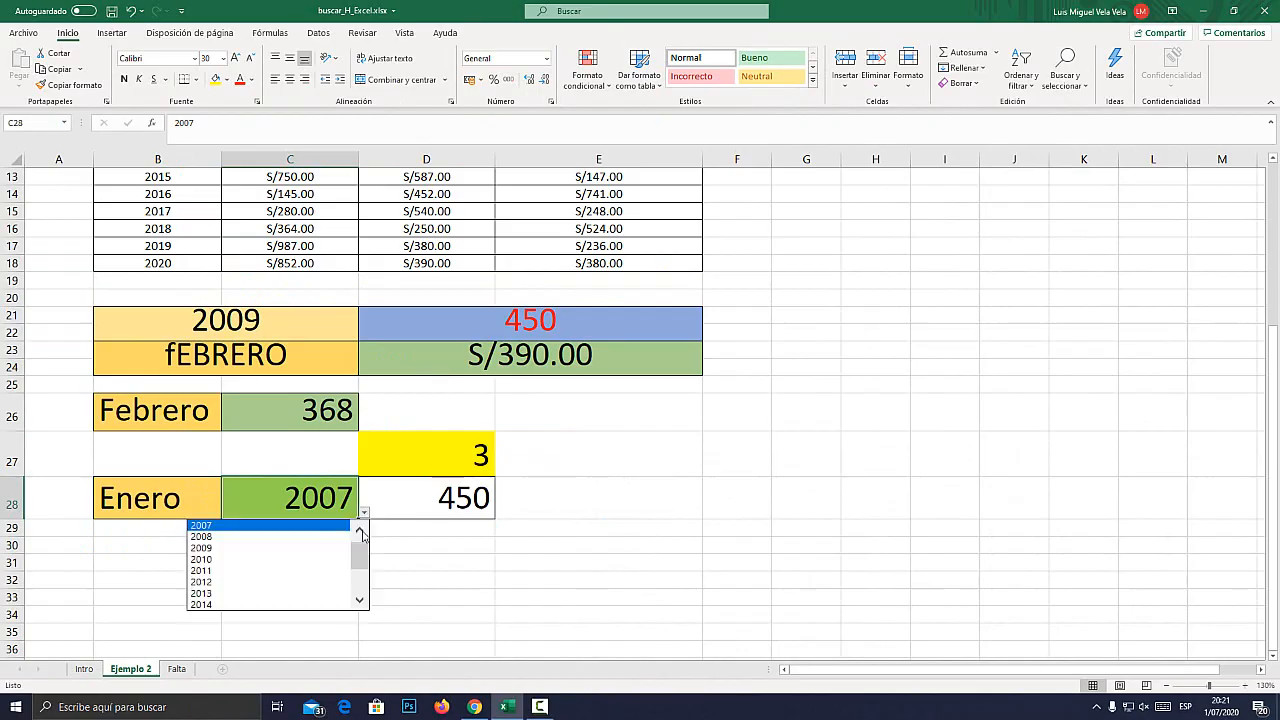
click(360, 530)
click(236, 525)
click(362, 517)
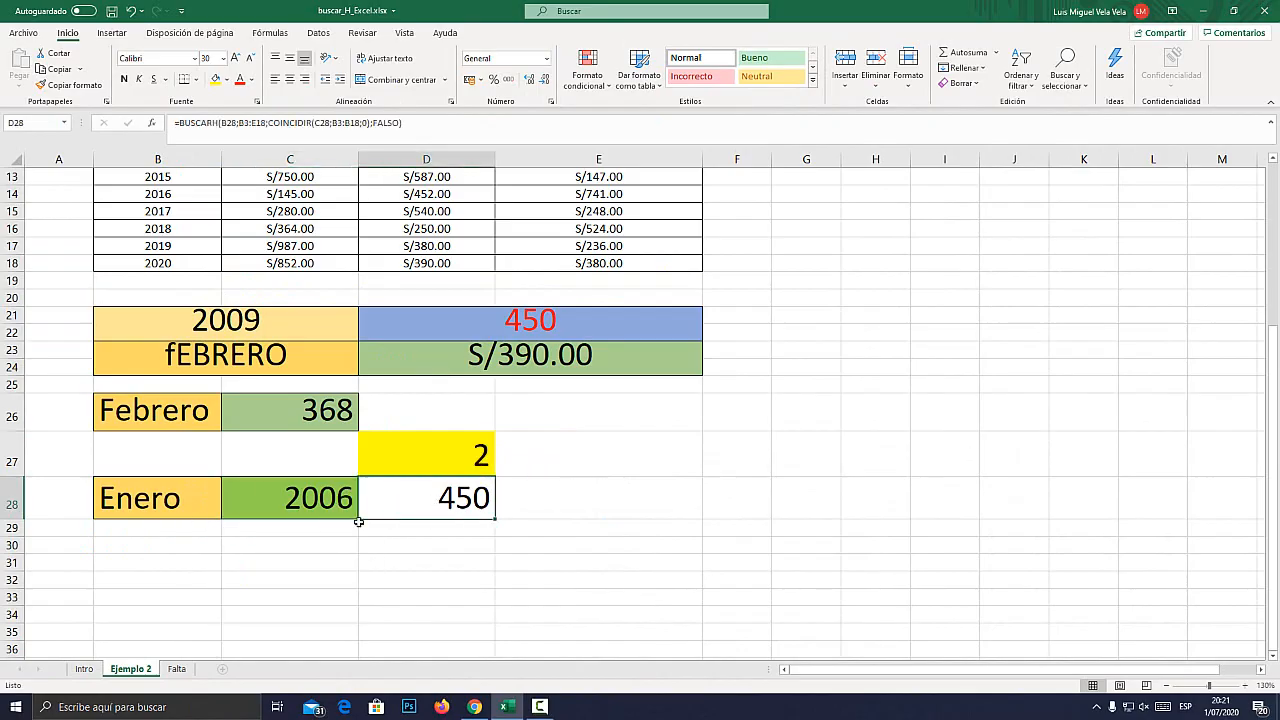
Locate the Enero amount for 2006 in the table and fill its cell C4 with green.
scroll(443, 530, up, 4)
click(288, 241)
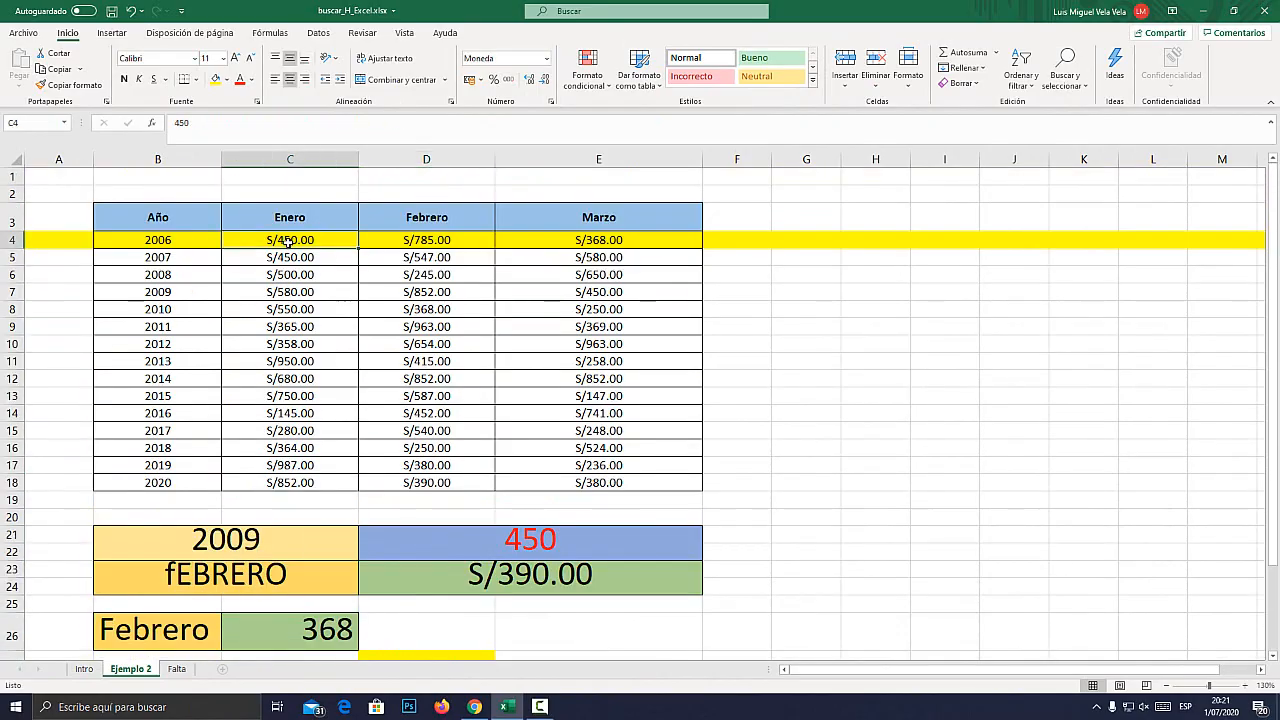
key(super+plus)
click(184, 239)
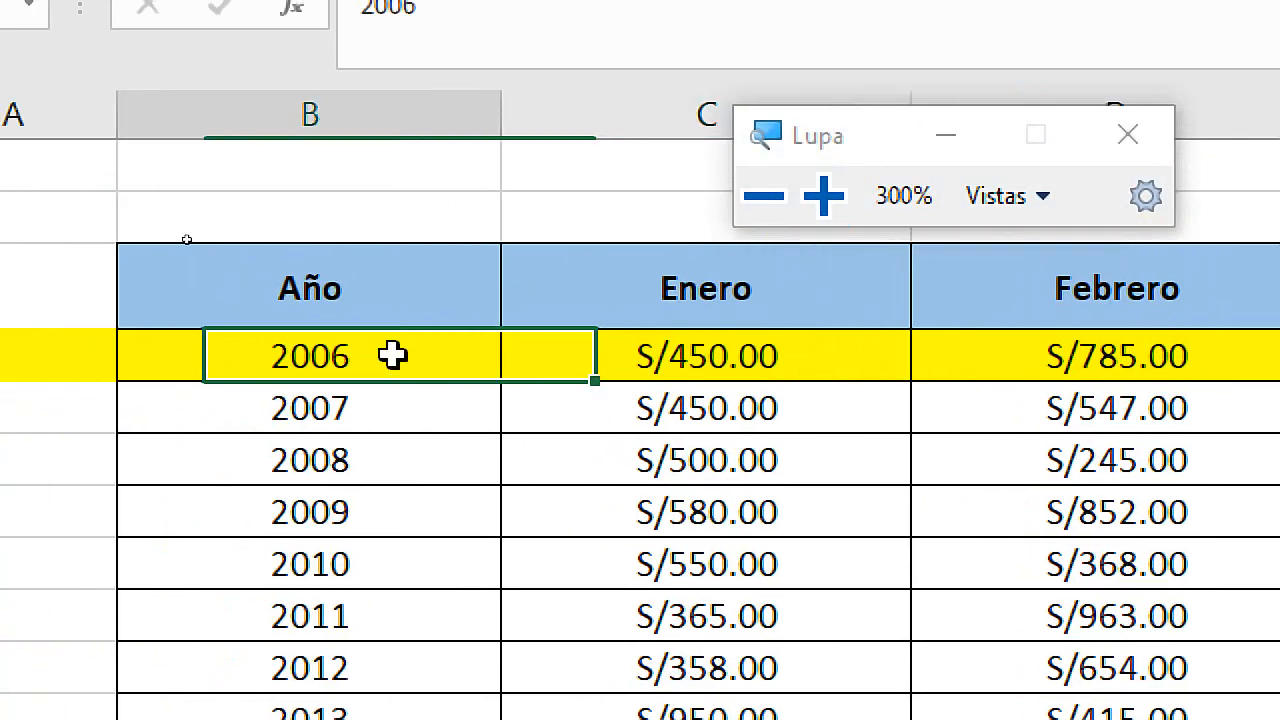
click(298, 237)
key(super+Escape)
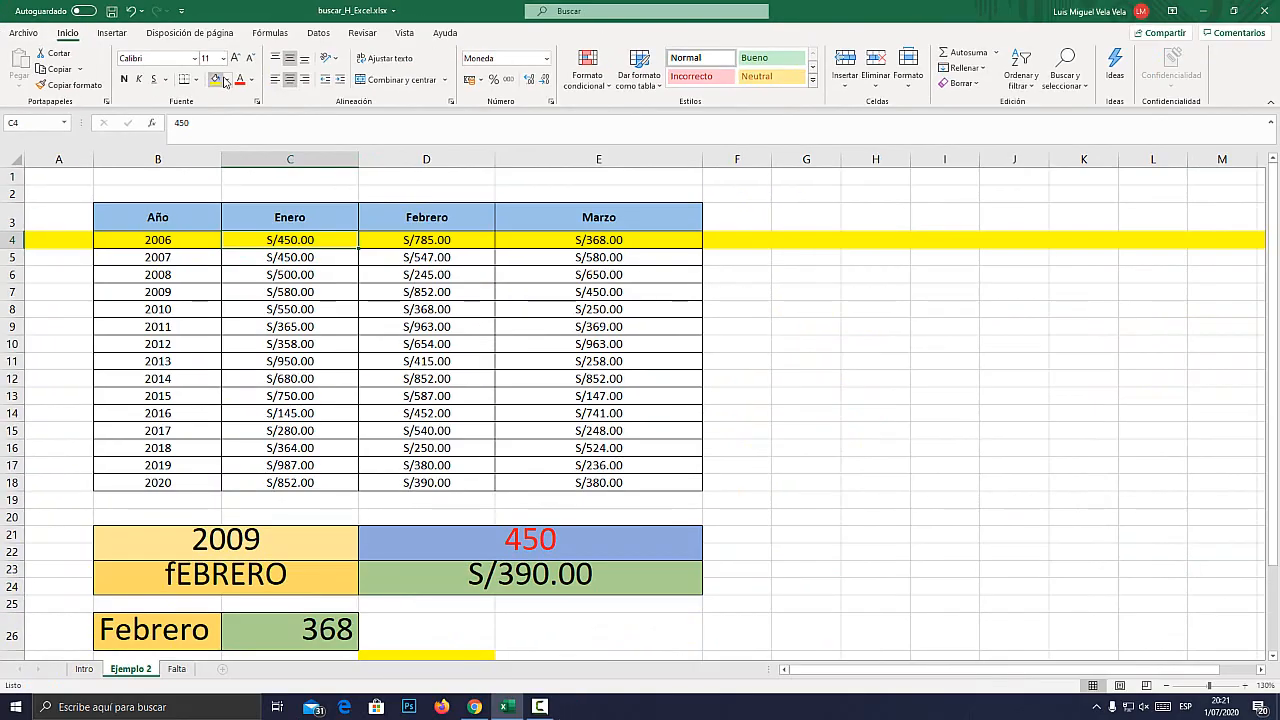
click(226, 79)
click(260, 204)
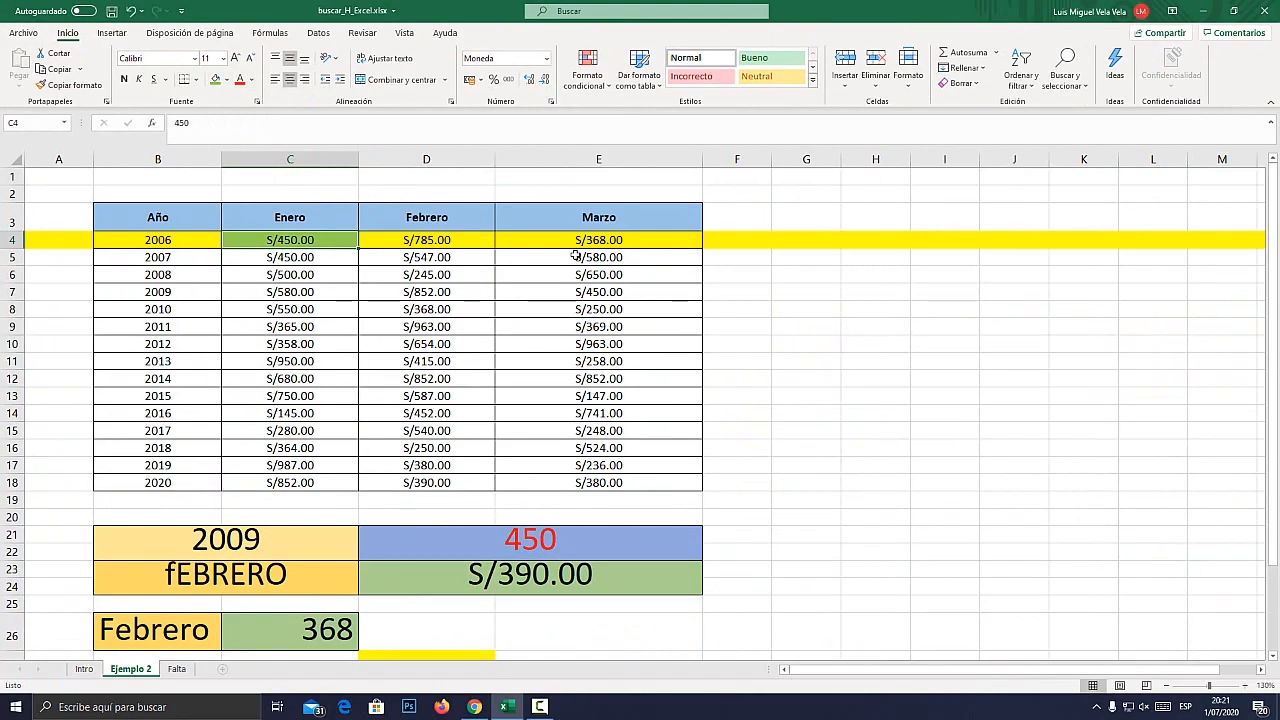
Fill the entire 2013 row, row 11, with green.
click(587, 216)
click(607, 366)
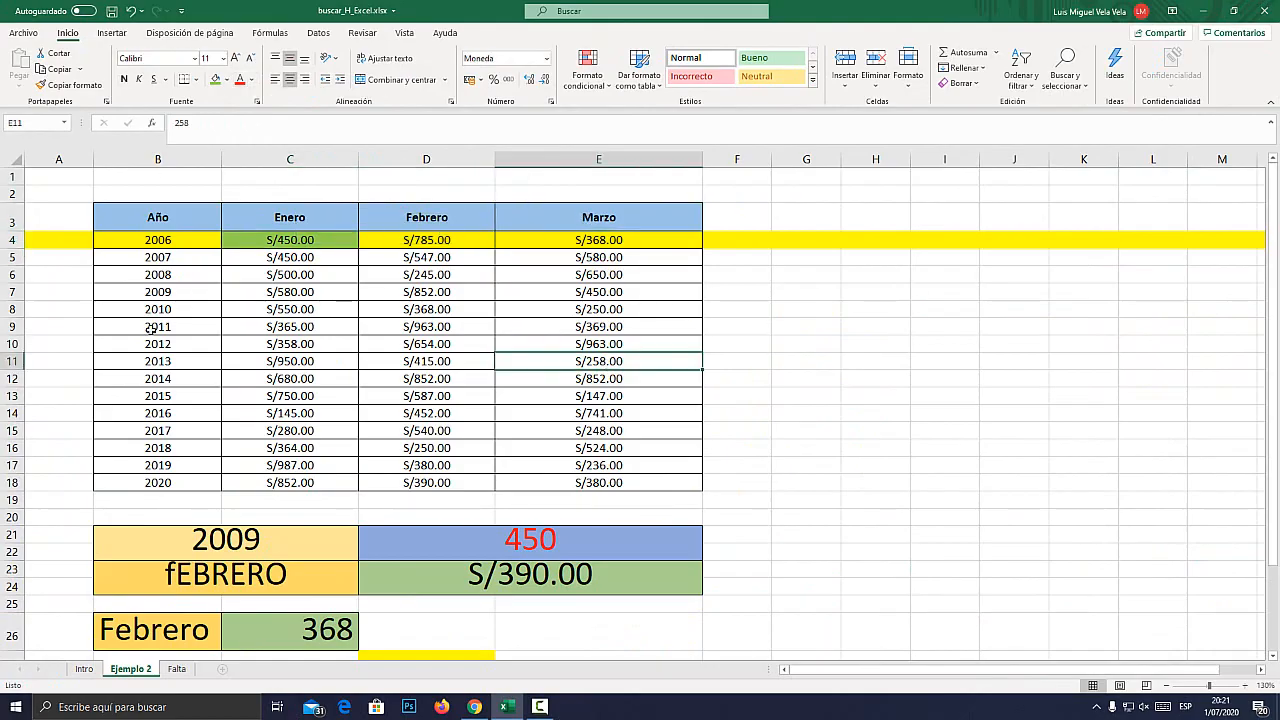
click(12, 361)
click(215, 79)
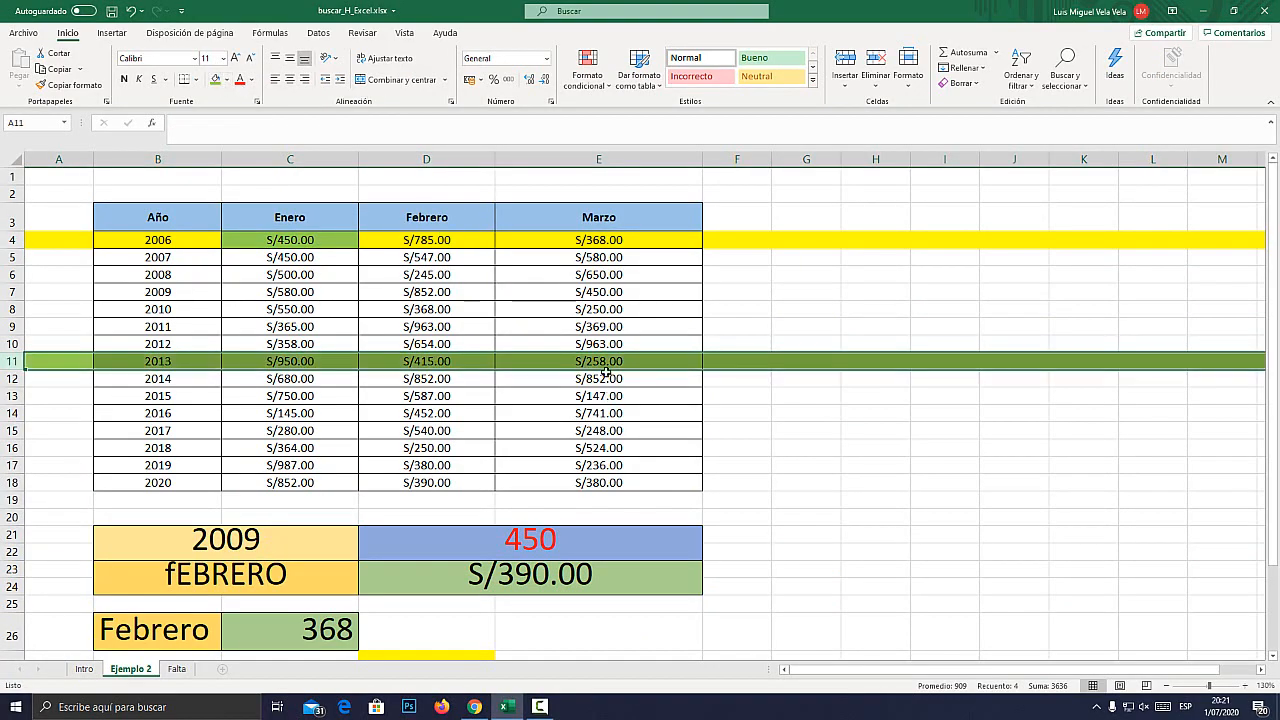
Fill the Marzo amount for 2013, cell E11, with yellow.
click(604, 366)
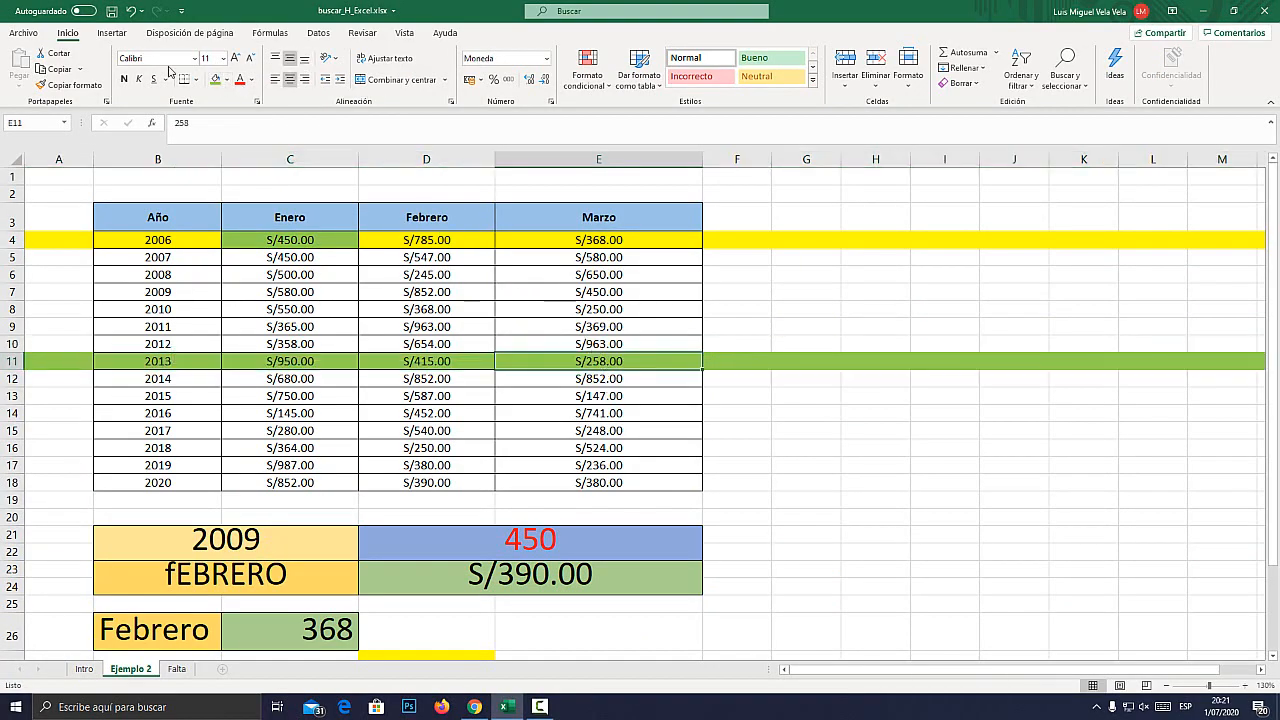
click(226, 79)
click(249, 205)
key(Down)
key(Down)
key(Down)
key(Down)
key(Down)
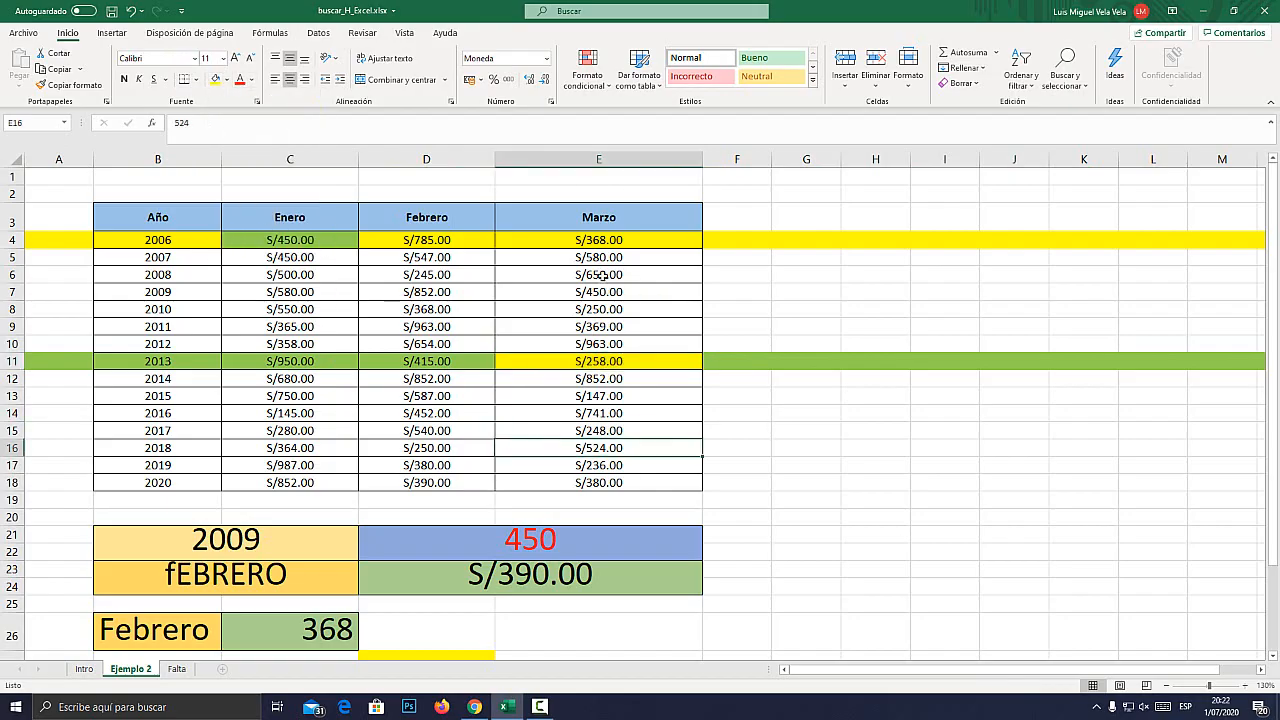
Examine the magnified cell where the Marzo column crosses the 2013 row.
click(600, 158)
click(12, 361)
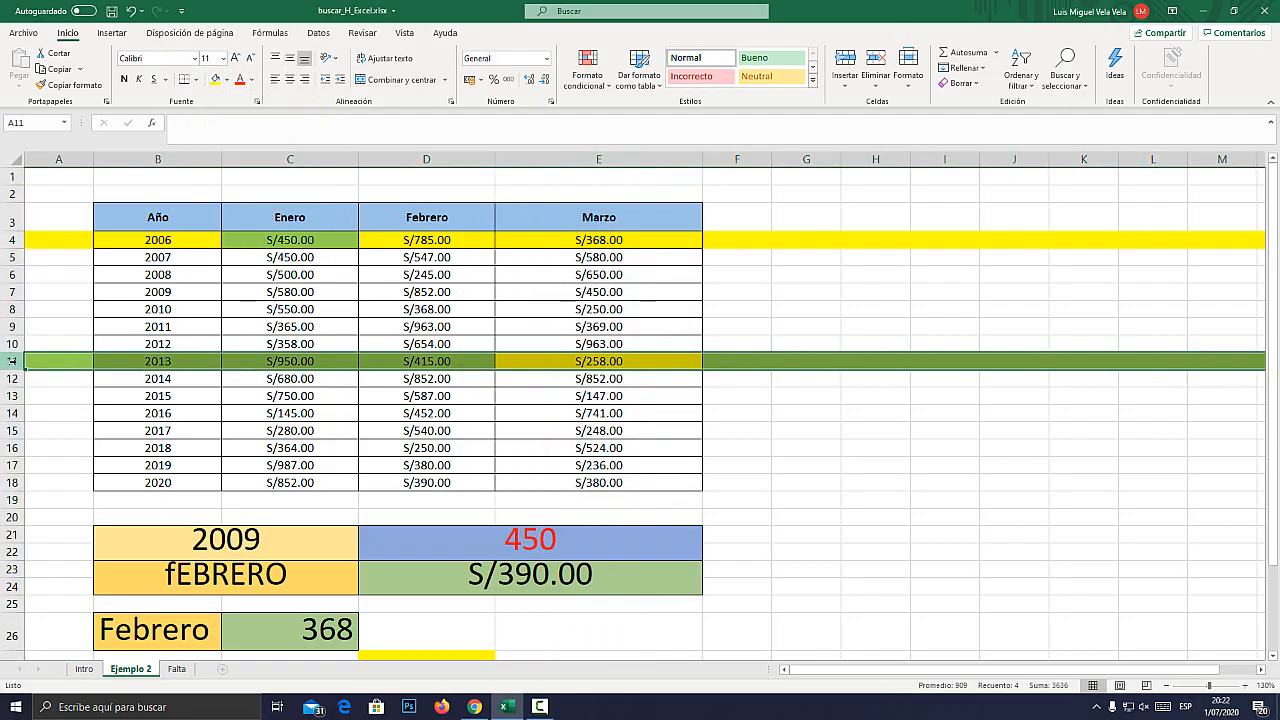
click(590, 365)
key(super+plus)
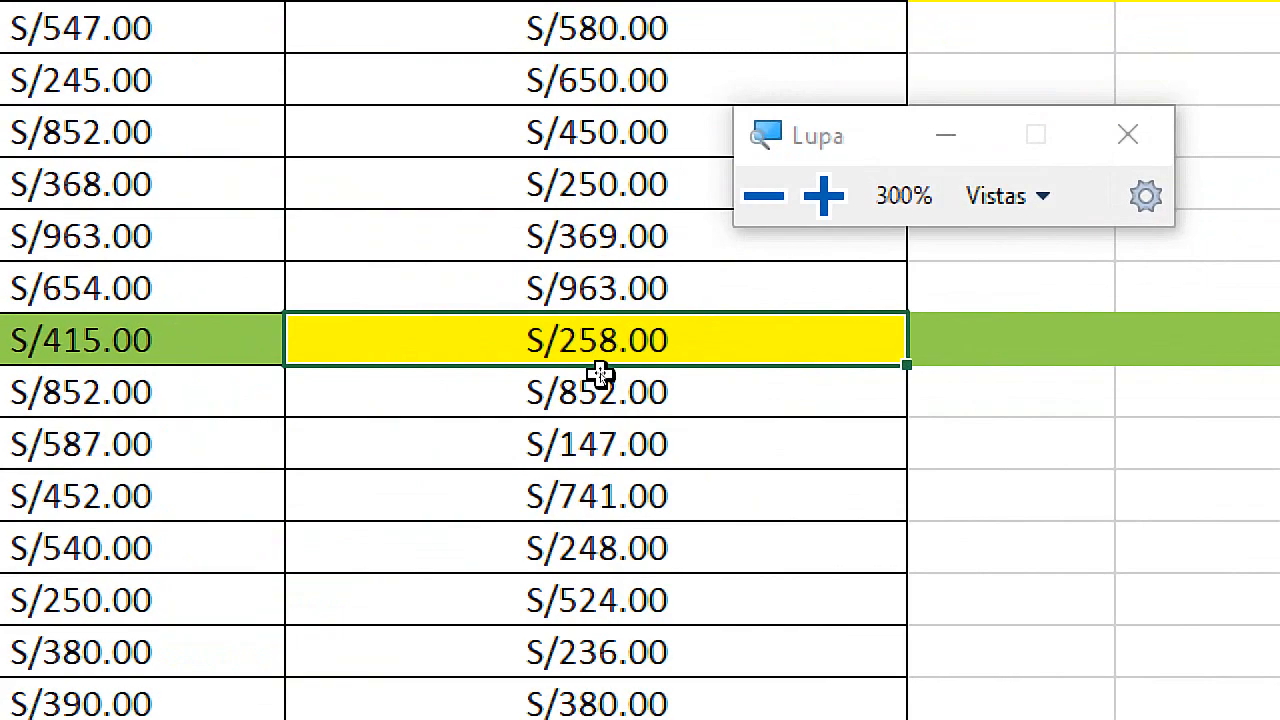
key(super+Escape)
Set the month in B28 to Marzo and the year in C28 to 2013.
scroll(300, 606, down, 3)
click(181, 549)
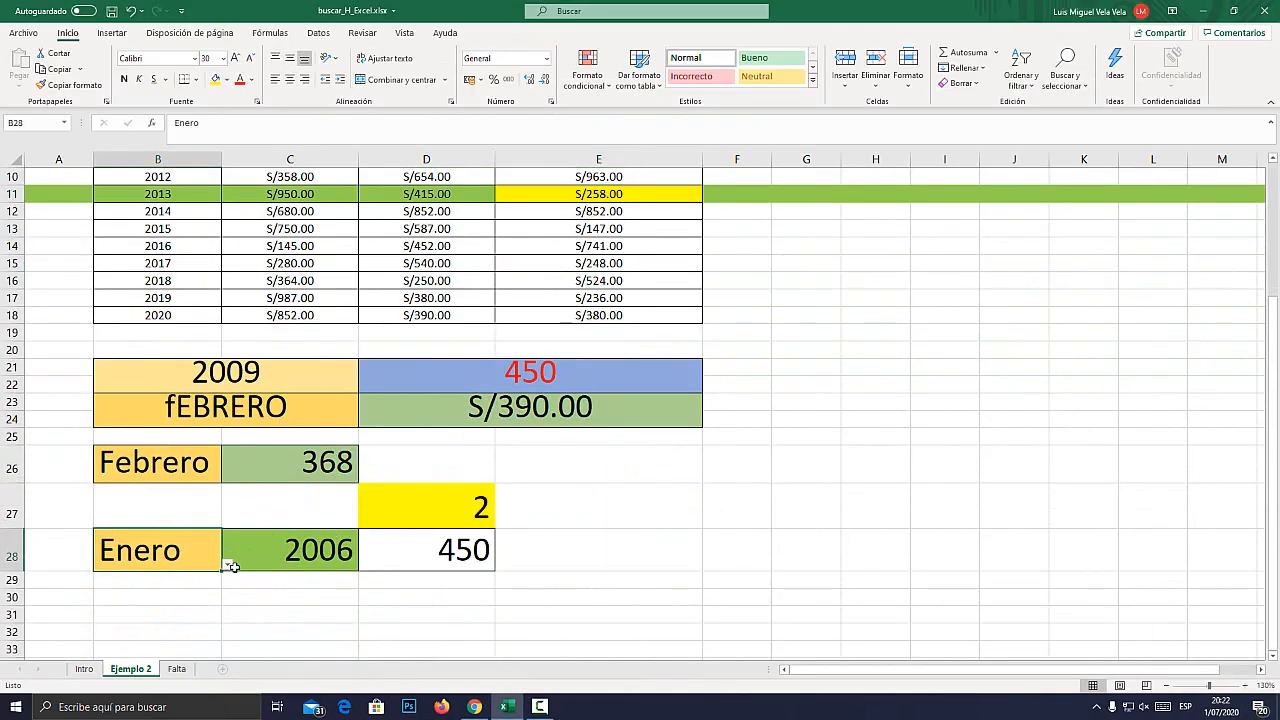
click(228, 564)
click(100, 598)
click(304, 541)
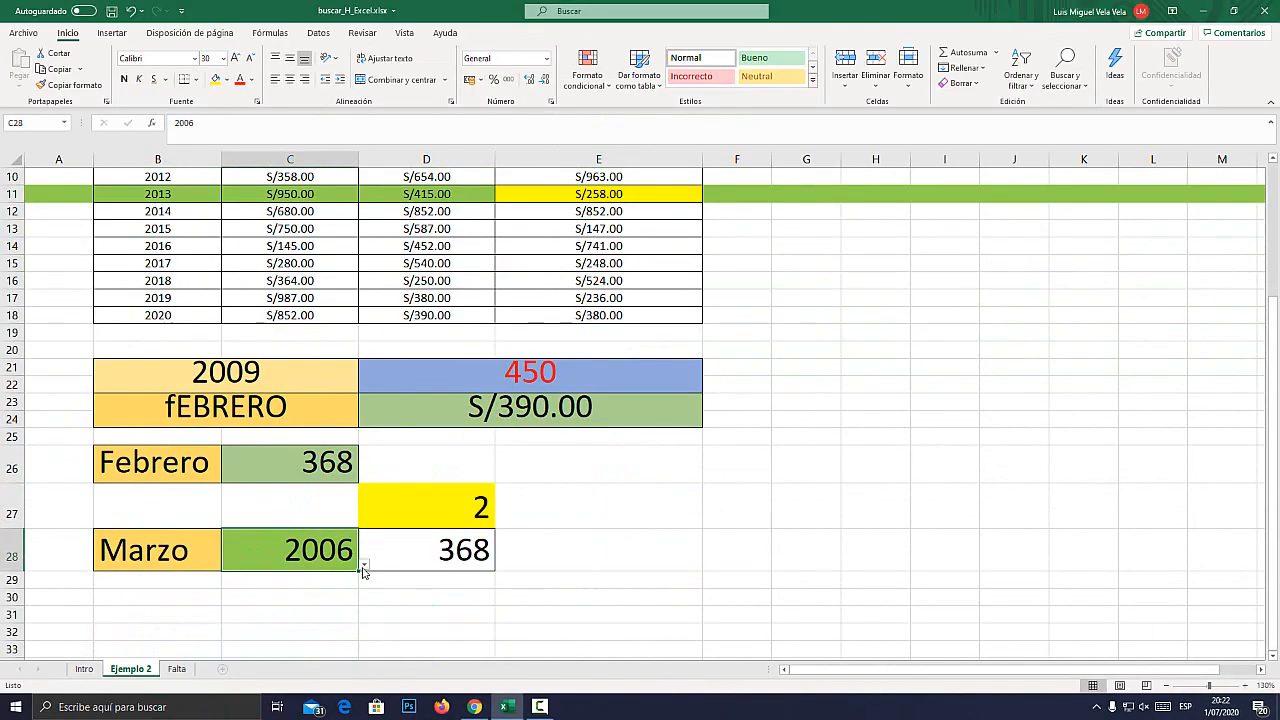
click(364, 564)
scroll(284, 620, down, 2)
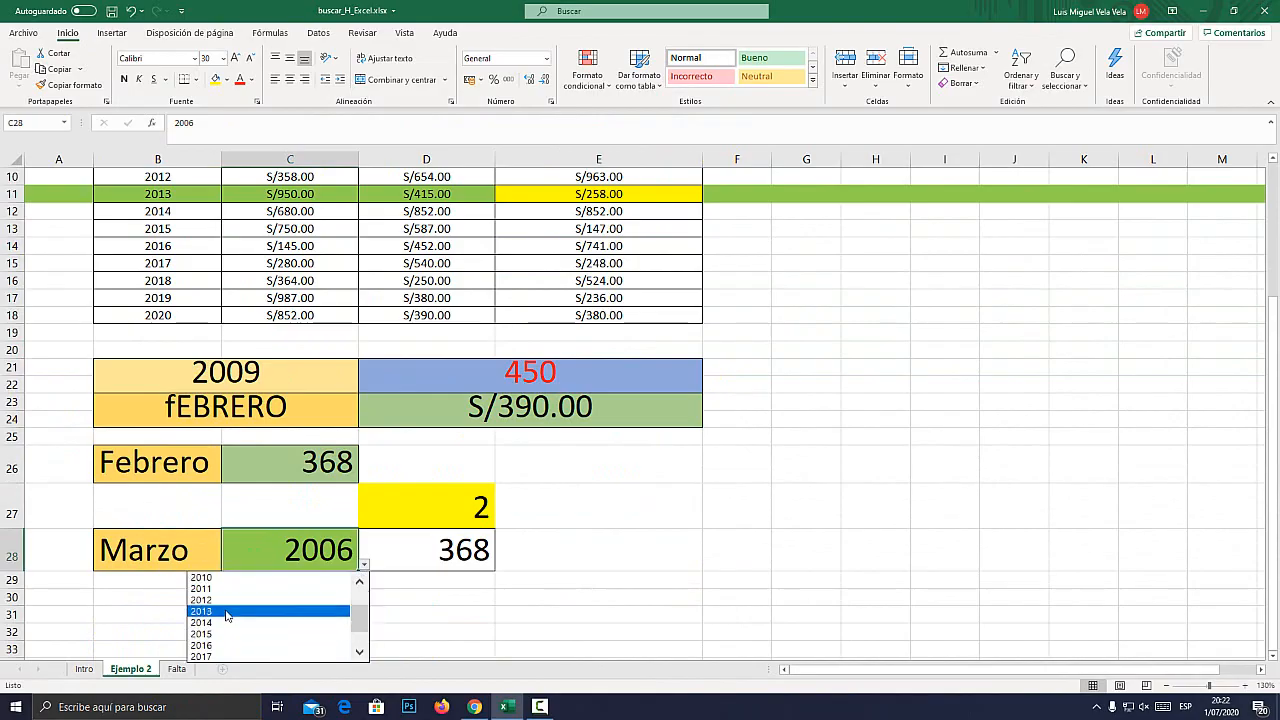
click(275, 611)
Compare the BUSCARH result in D28 with the Marzo 2013 amount in E11.
click(490, 558)
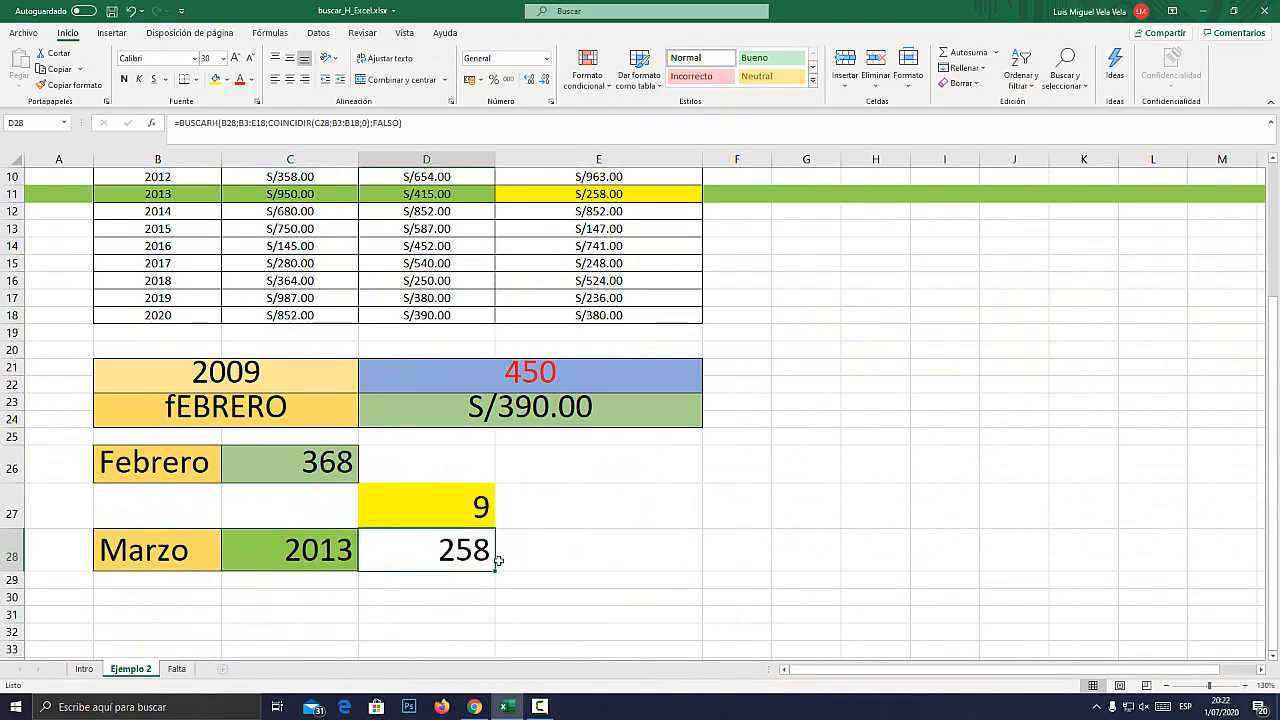
click(610, 195)
key(super+plus)
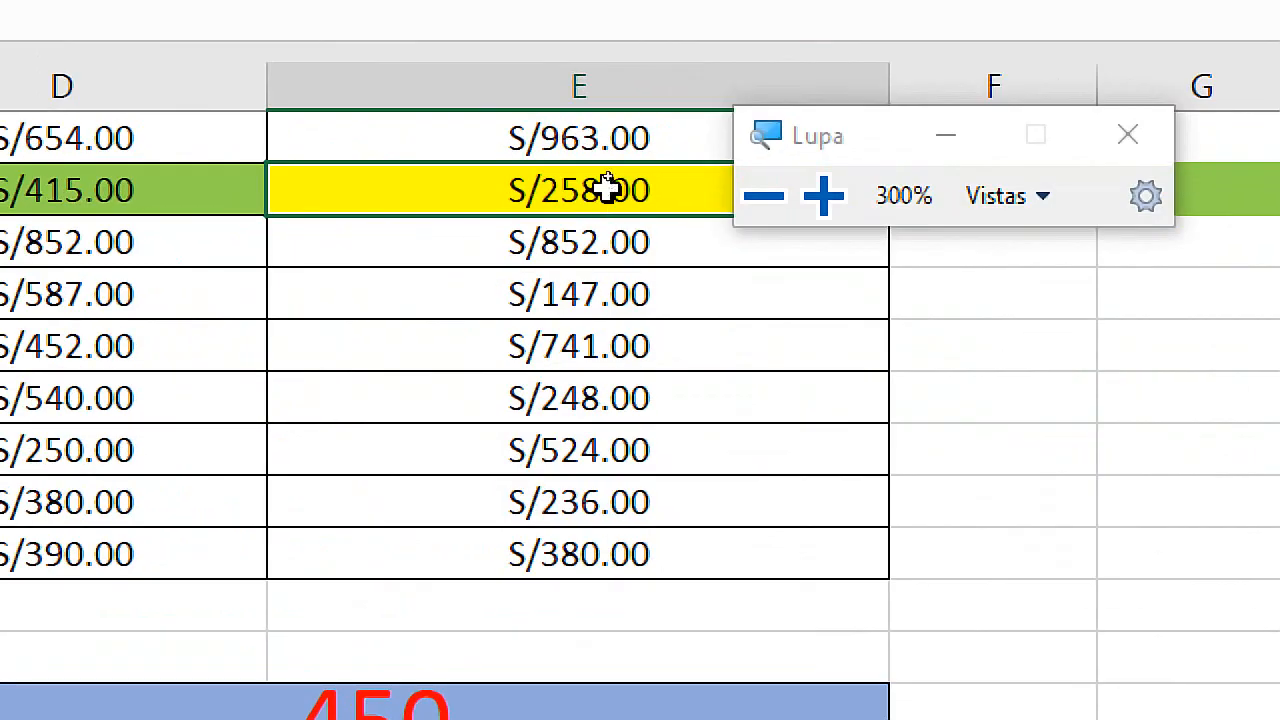
Examine the Marzo amounts under magnification, from the column header down to the 2013 value in E11.
scroll(590, 345, up, 3)
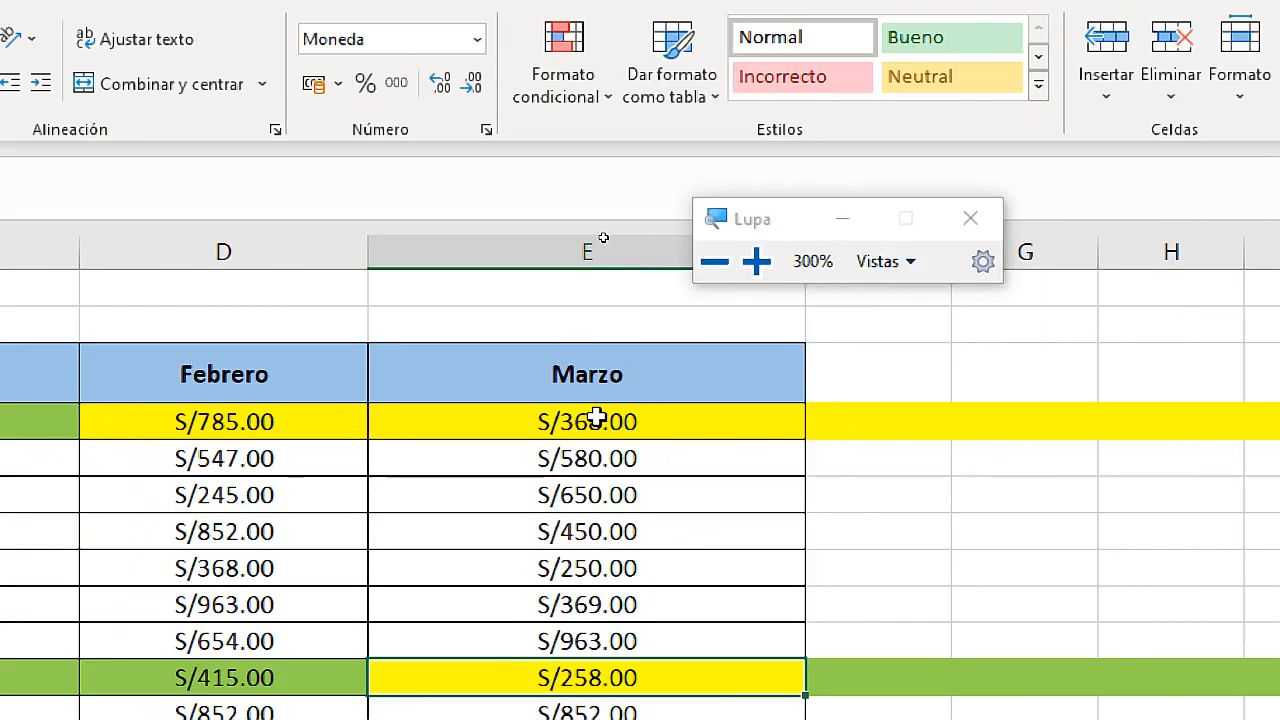
key(super+Escape)
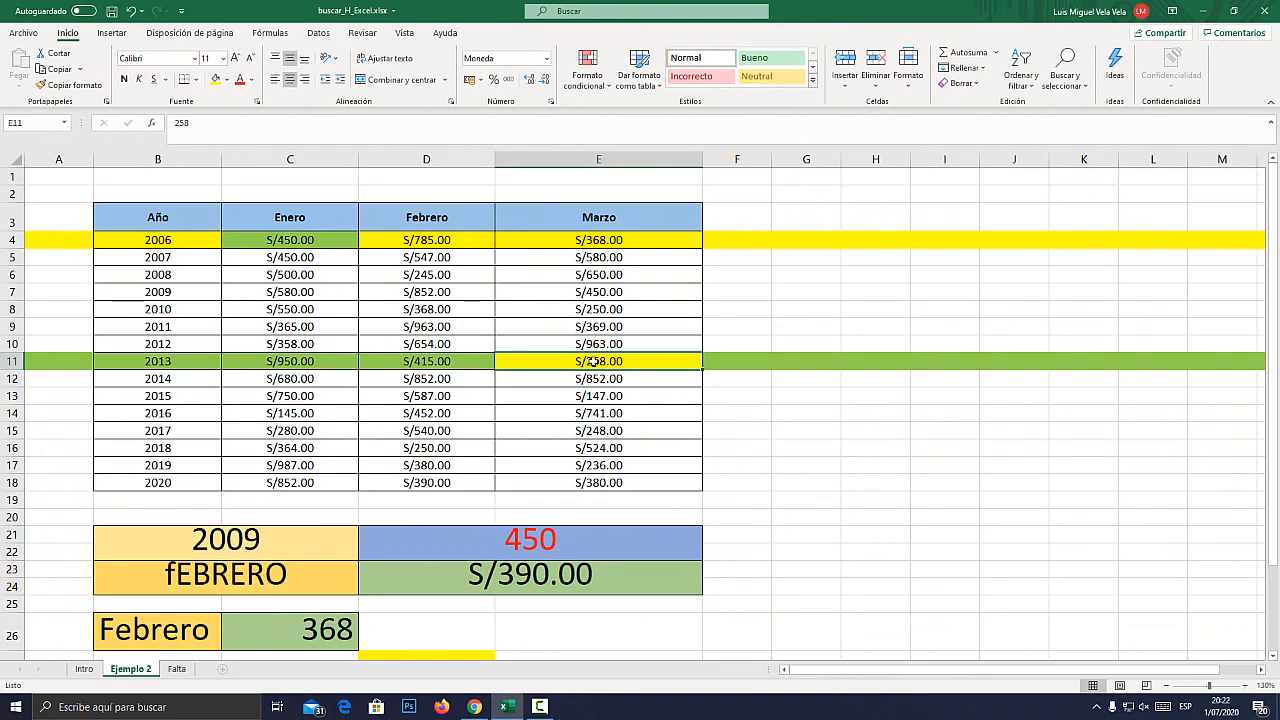
key(super+plus)
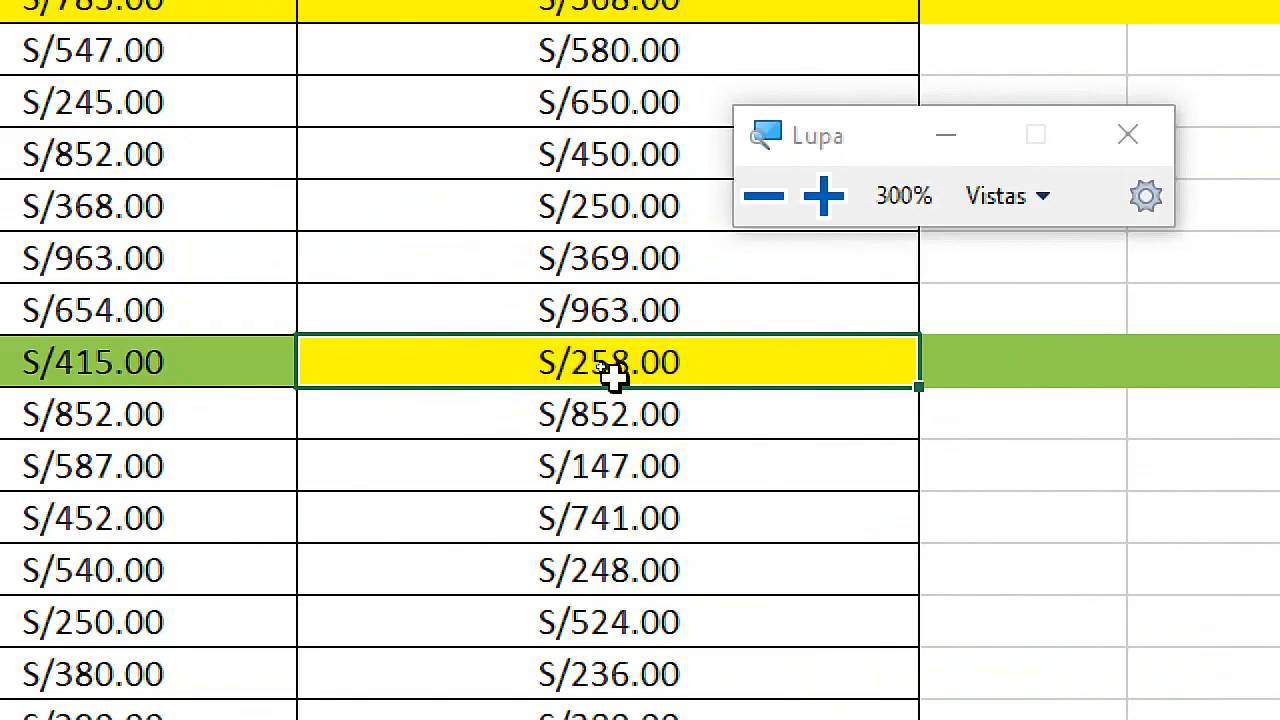
key(super+Escape)
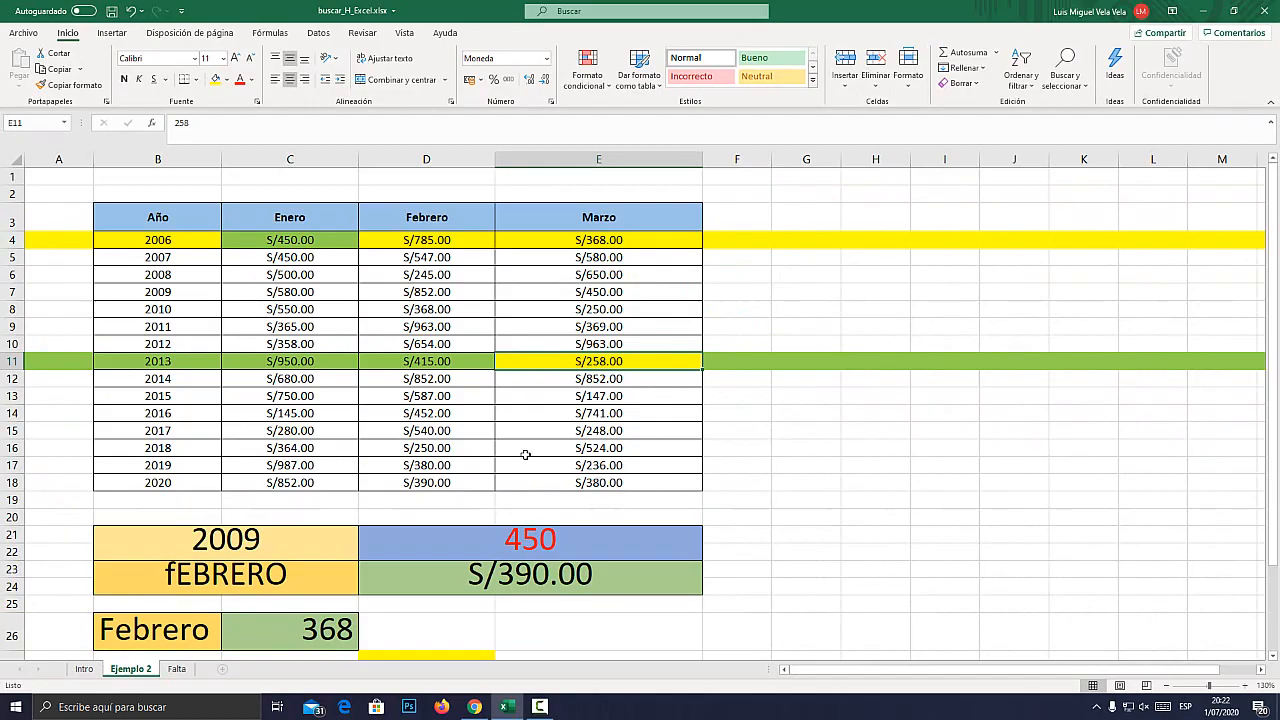
Open the Falta sheet and highlight the BUSCARX line in the FUNCIÓN BUSCARX heading in B5.
click(184, 669)
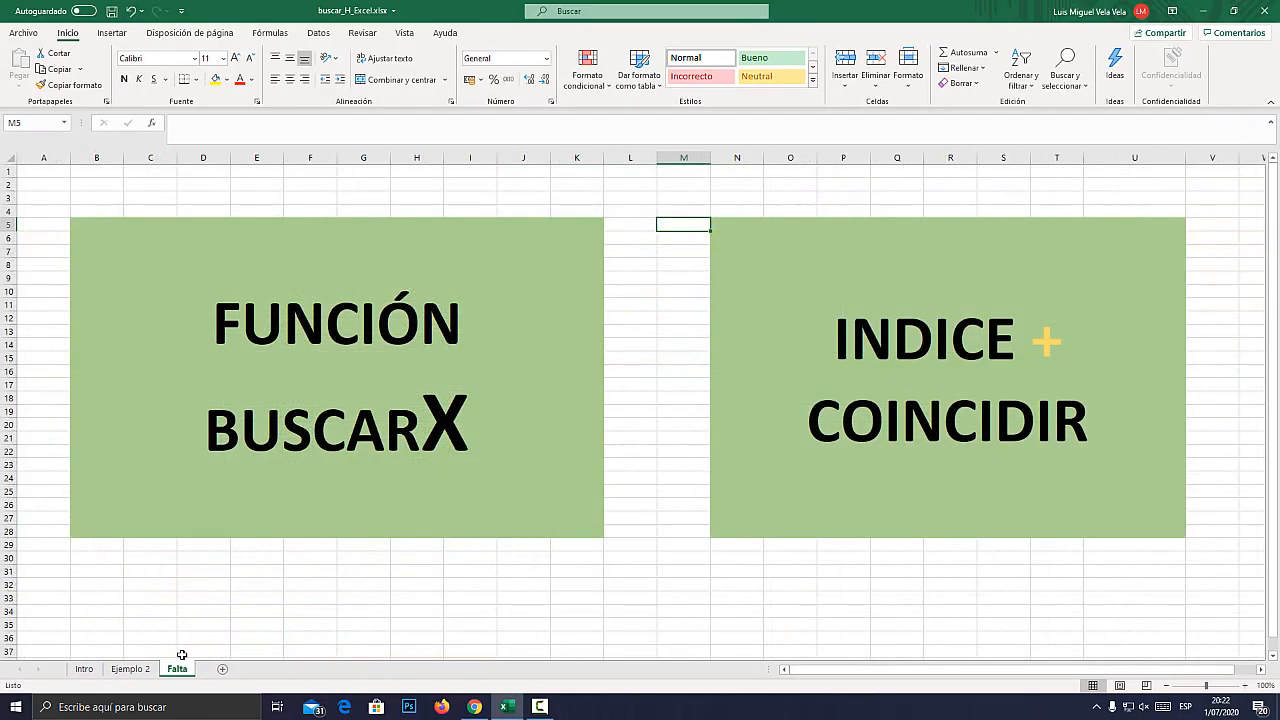
click(342, 412)
double_click(328, 369)
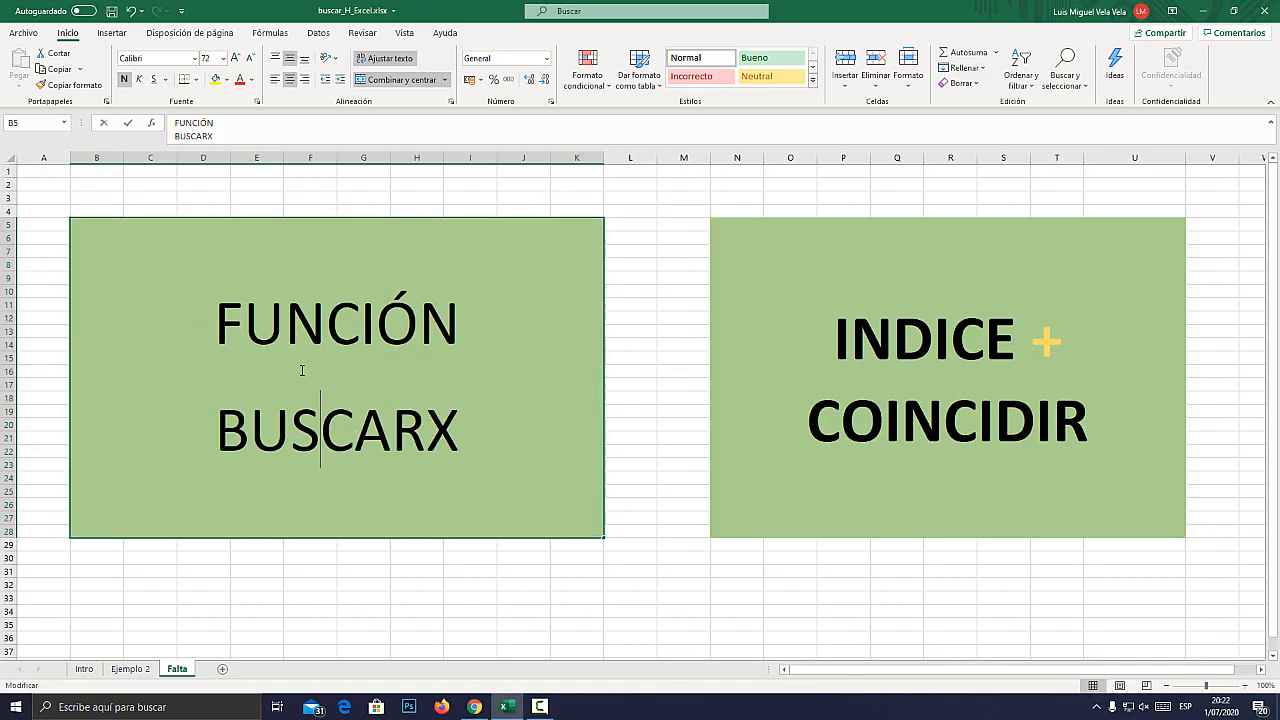
drag(218, 413, 460, 432)
click(426, 432)
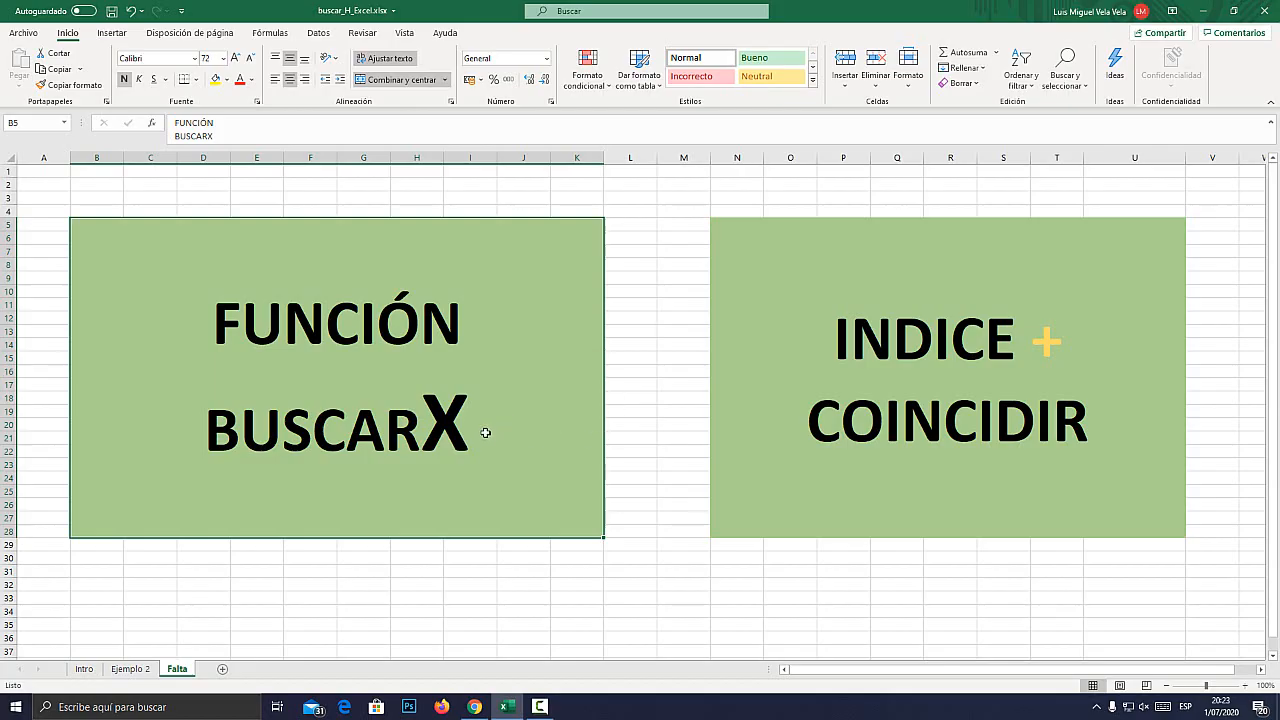
Start a formula in G30 by choosing BUSCARX from the suggested BUSCAR functions, and highlight the =BUSCARX( text.
click(367, 556)
key(super+plus)
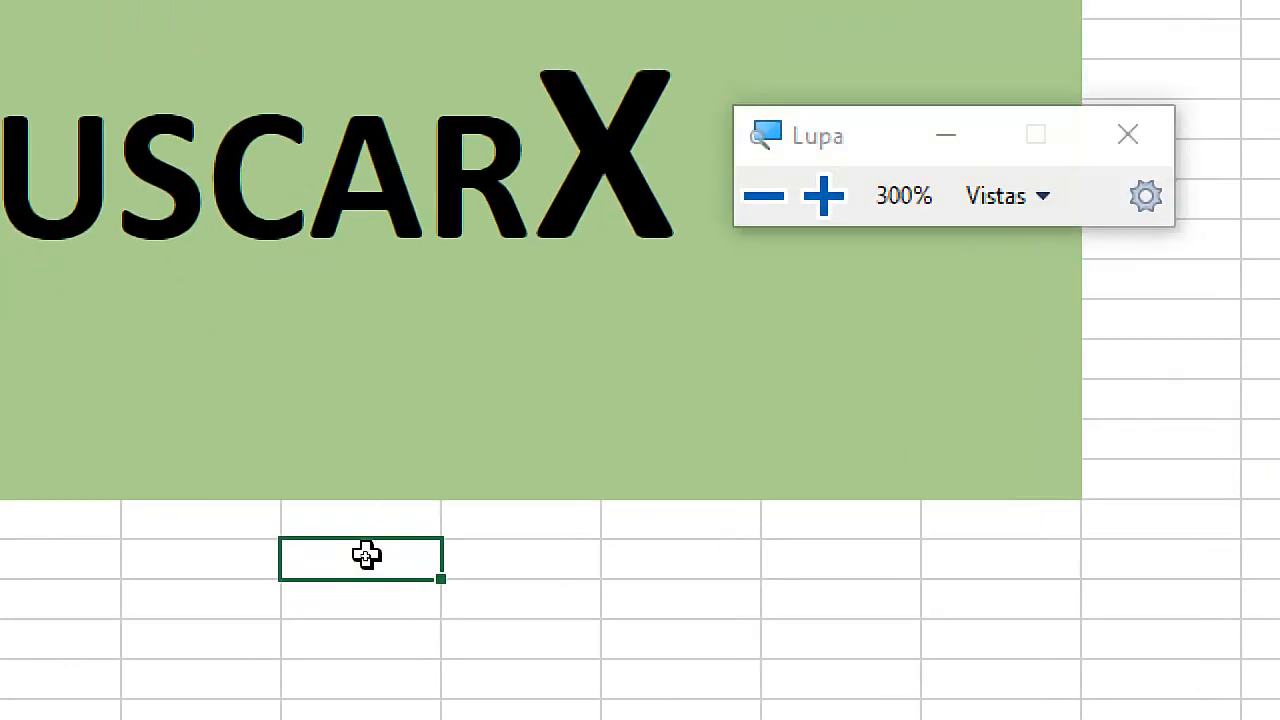
text(=buscar)
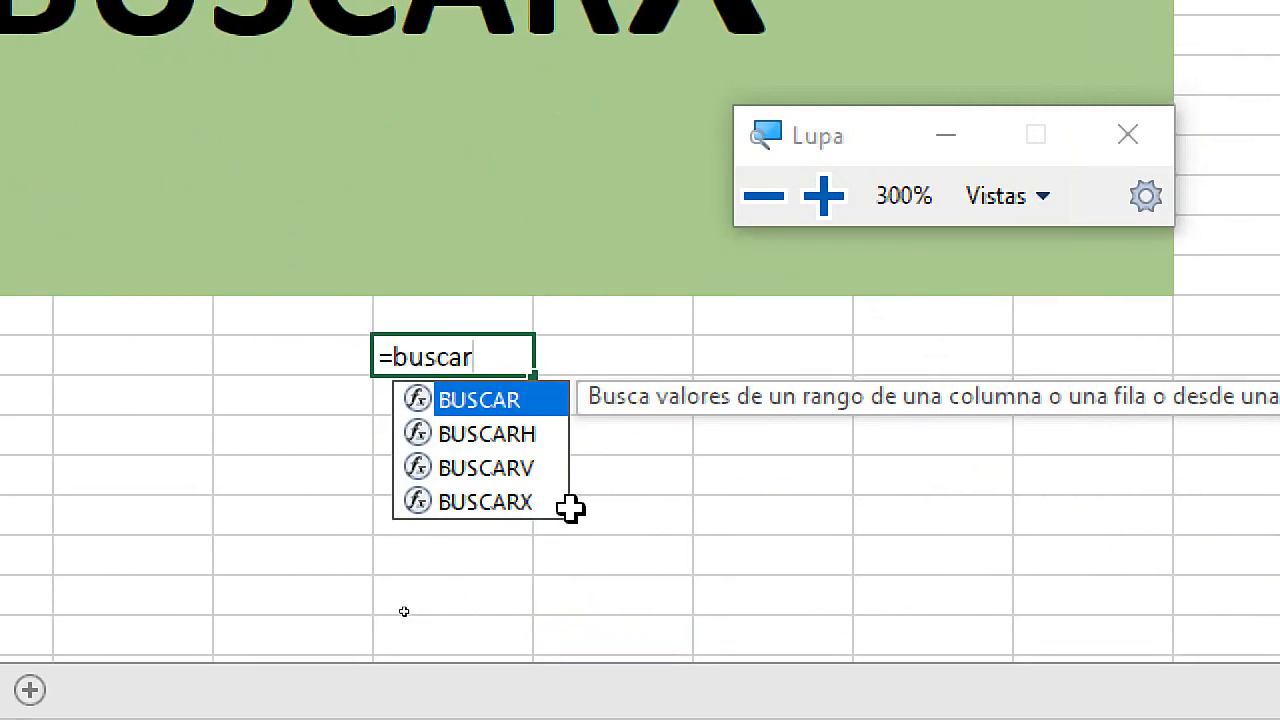
click(518, 500)
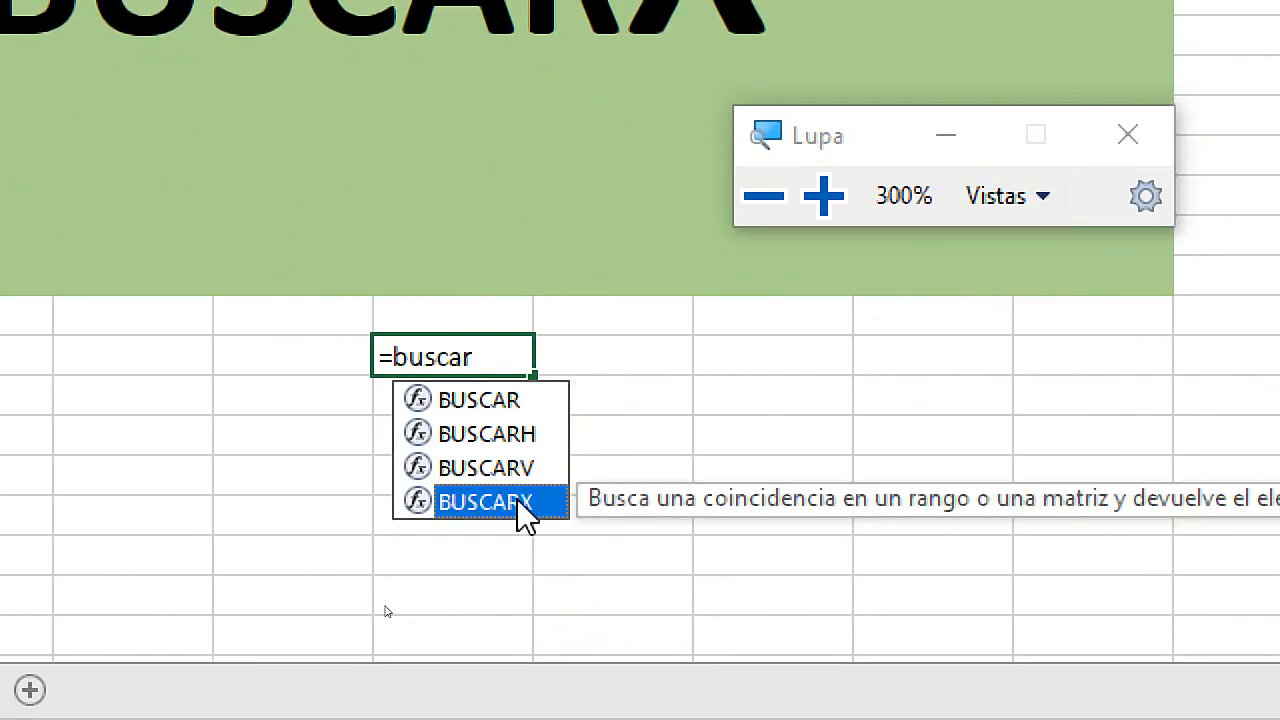
double_click(518, 500)
drag(523, 355, 386, 355)
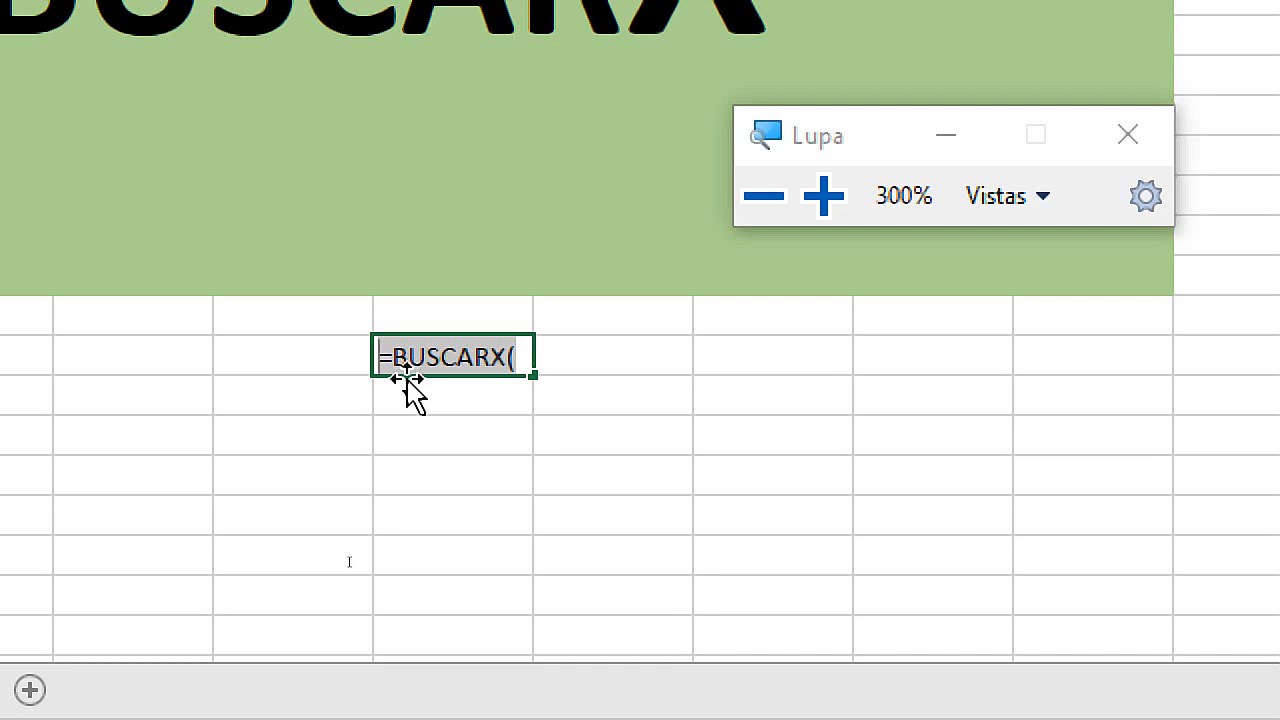
click(430, 357)
drag(522, 357, 378, 357)
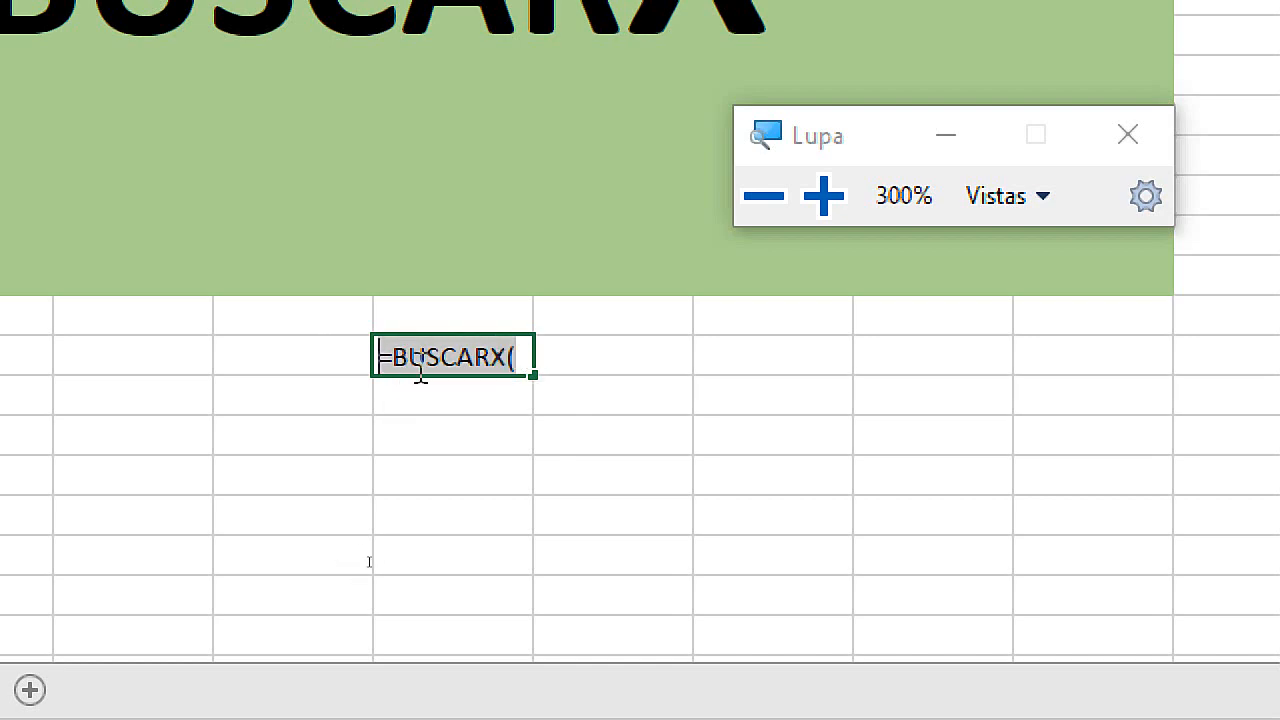
key(super+Escape)
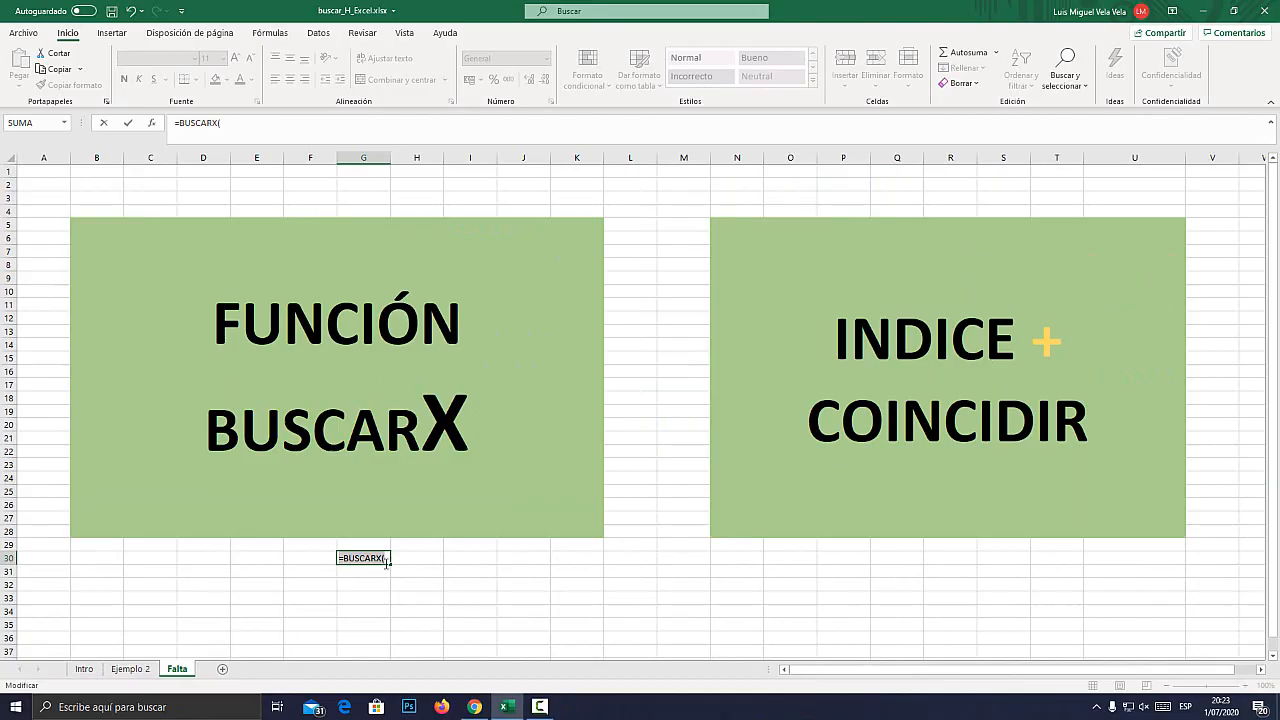
Switch to Chrome, go back to the Excel course list, and highlight the Bonus: Biblioteca de Funciones de Excel line.
click(474, 707)
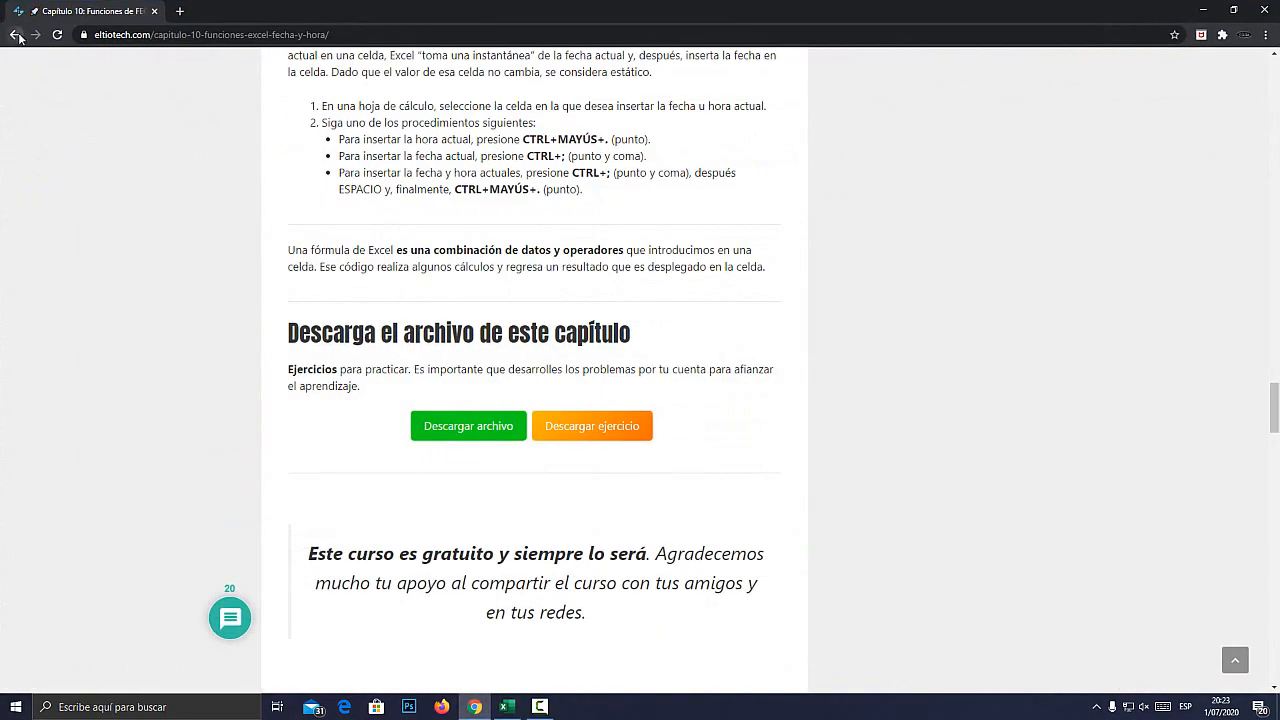
click(14, 34)
scroll(372, 330, down, 3)
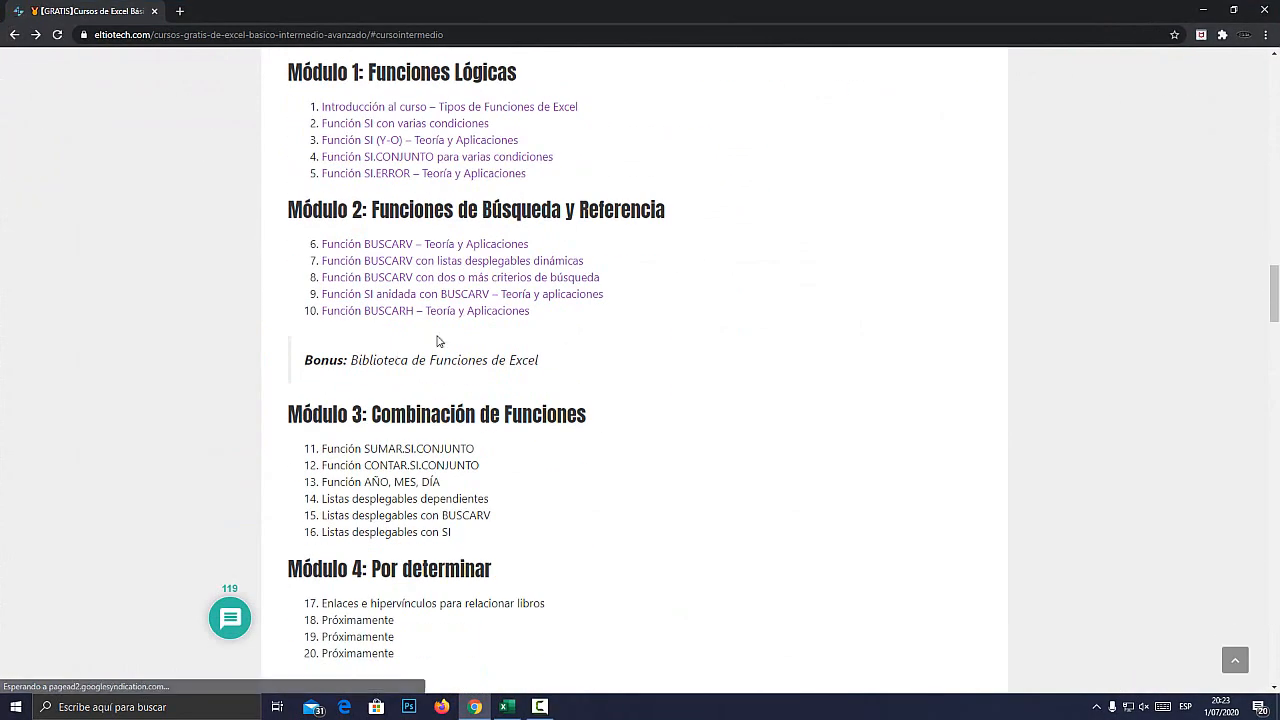
key(super+plus)
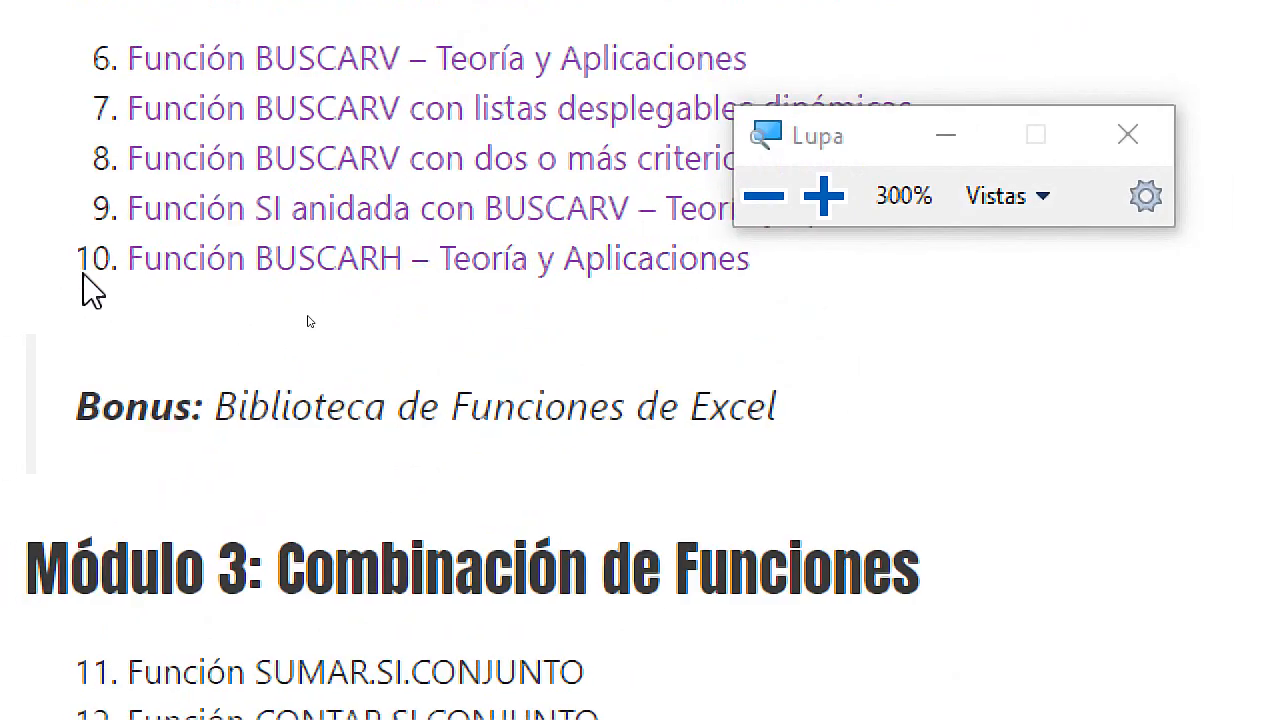
drag(86, 404, 806, 434)
key(super+Escape)
Return to Excel, discard the unfinished G30 formula, and highlight the words INDICE and COINCIDIR in the N5 heading.
click(507, 706)
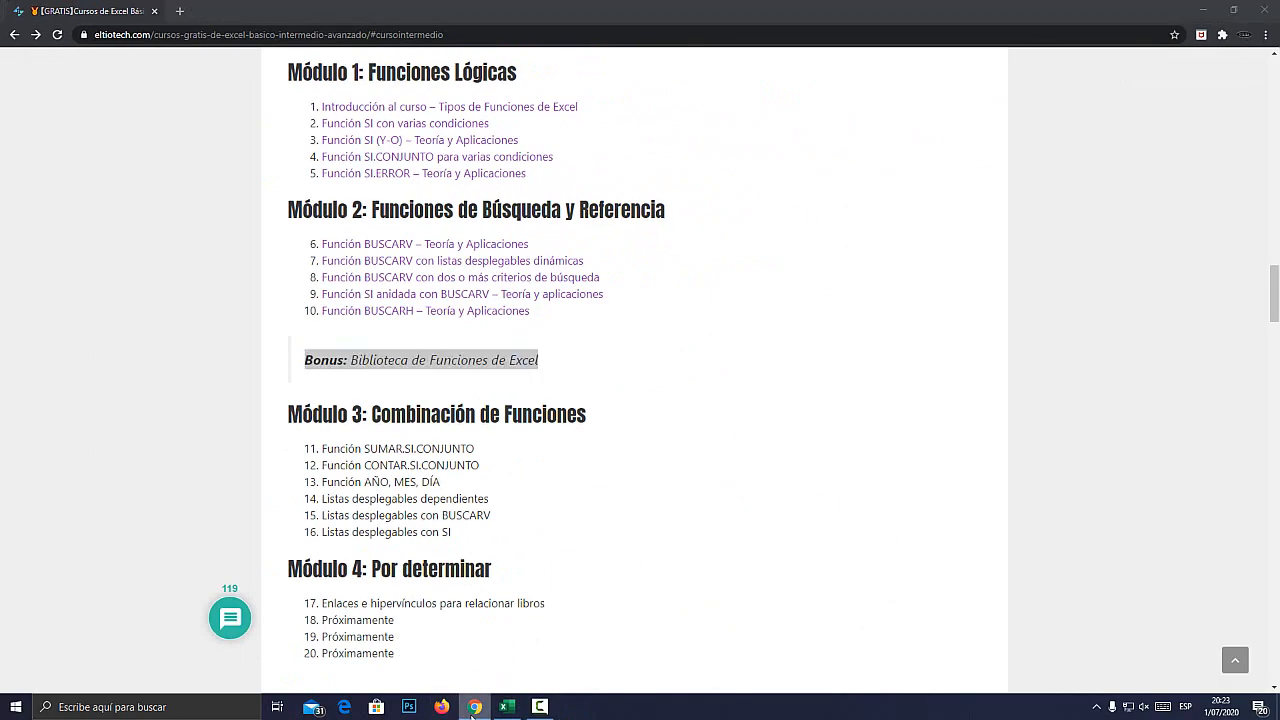
key(Escape)
click(976, 348)
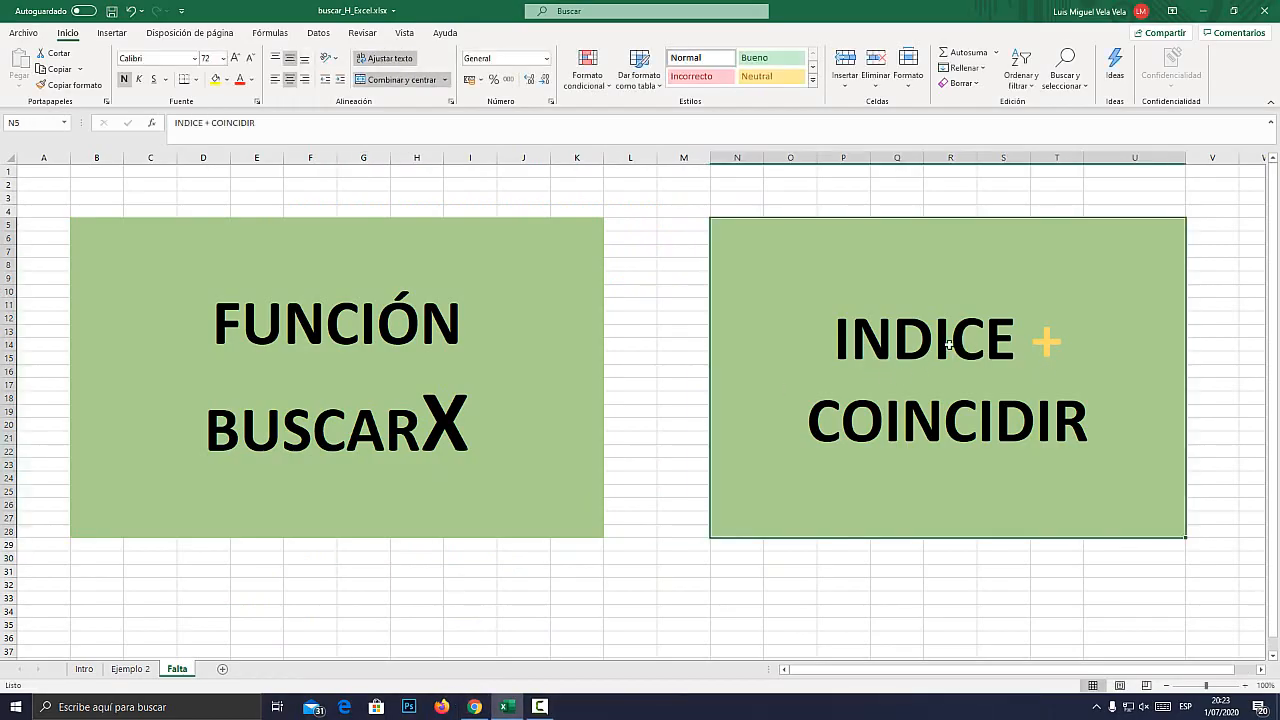
double_click(949, 344)
drag(839, 345, 1012, 344)
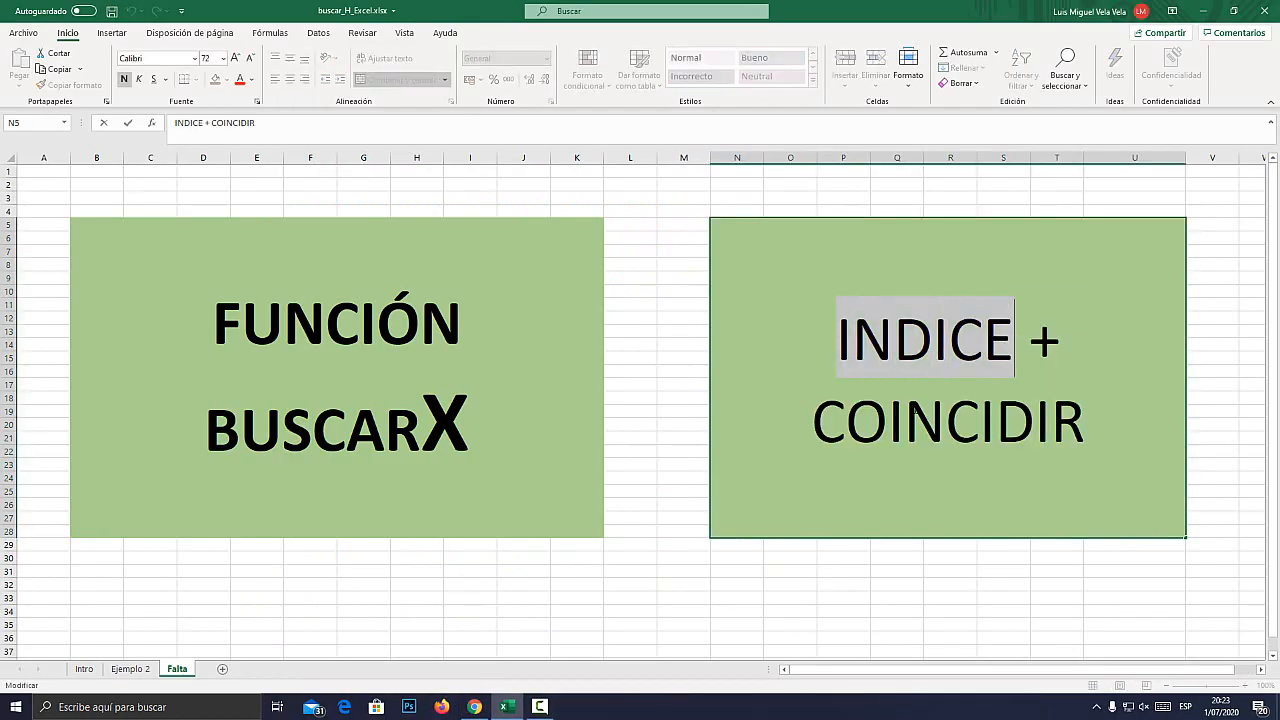
drag(812, 420, 1080, 422)
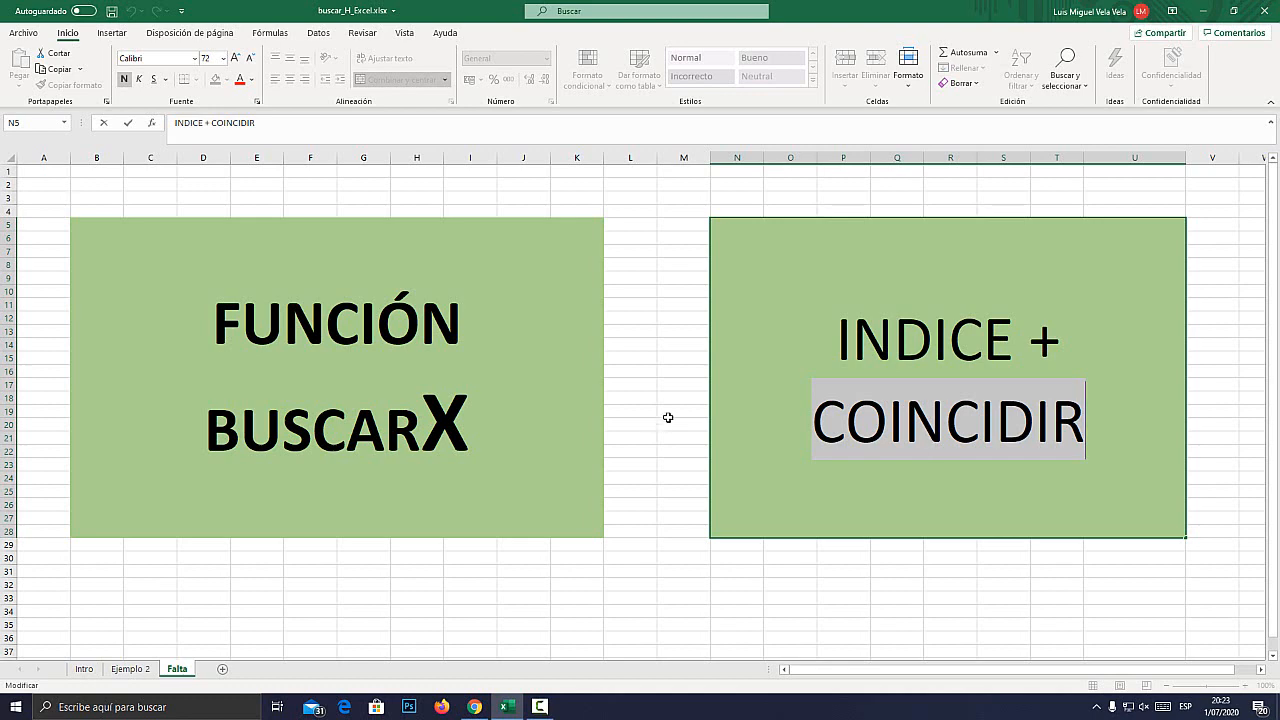
key(Escape)
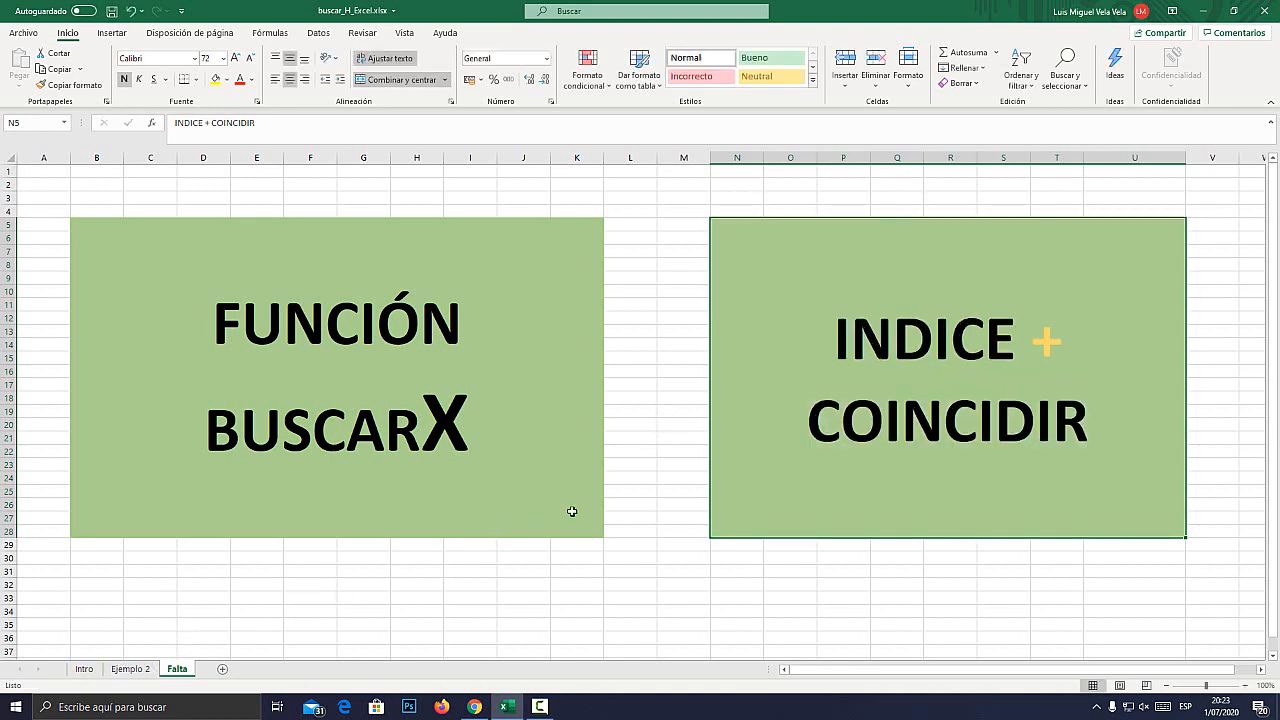
On the Ejemplo 2 sheet, select the Año column B and the header row 3 and examine each magnified.
click(128, 668)
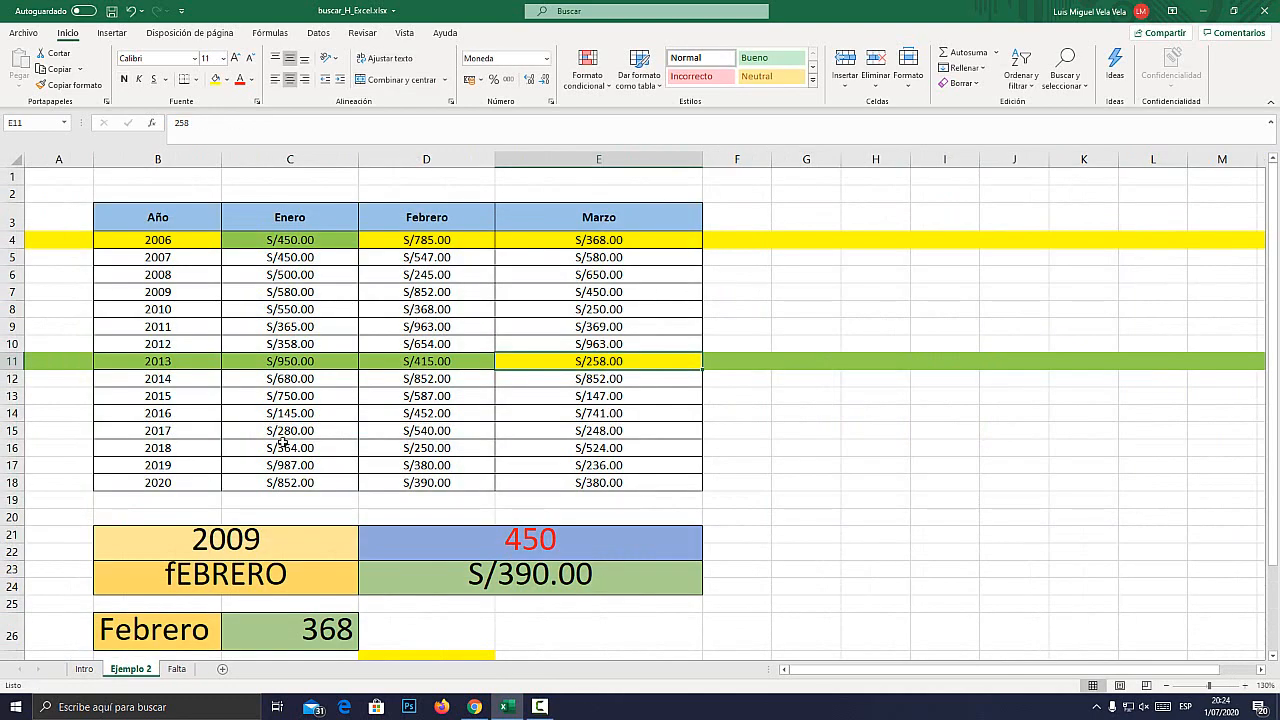
click(167, 159)
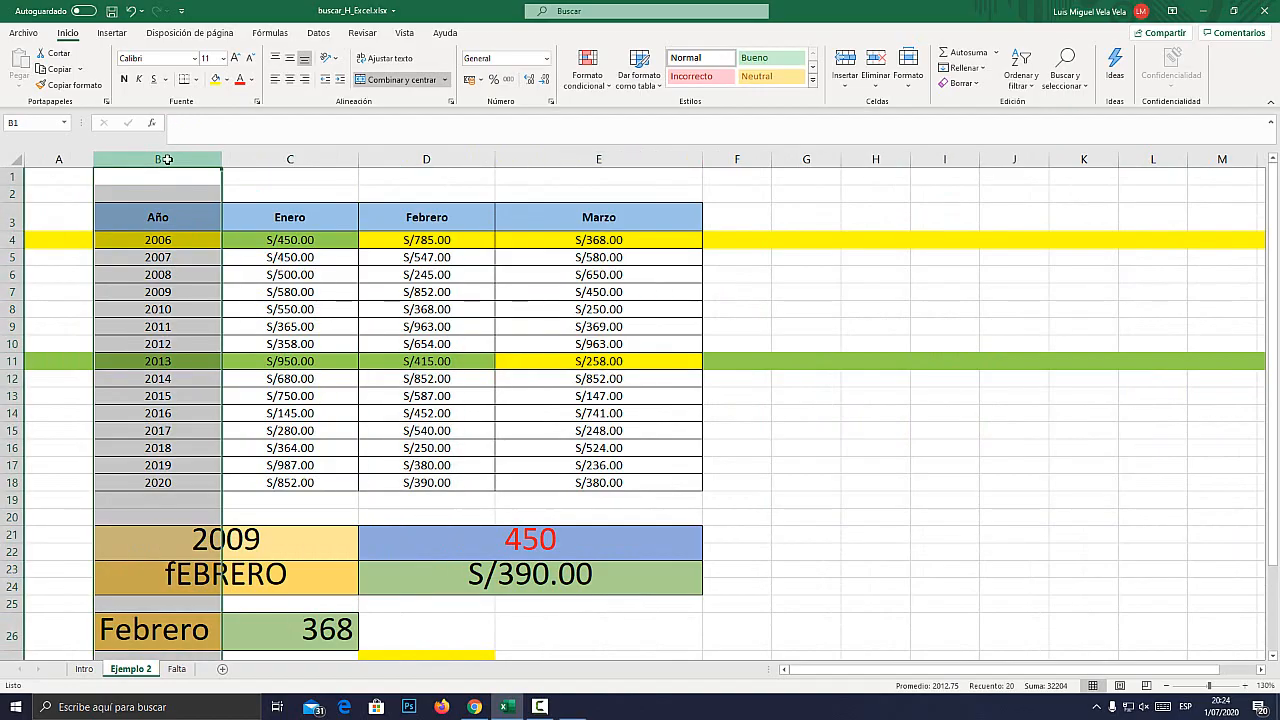
key(super+plus)
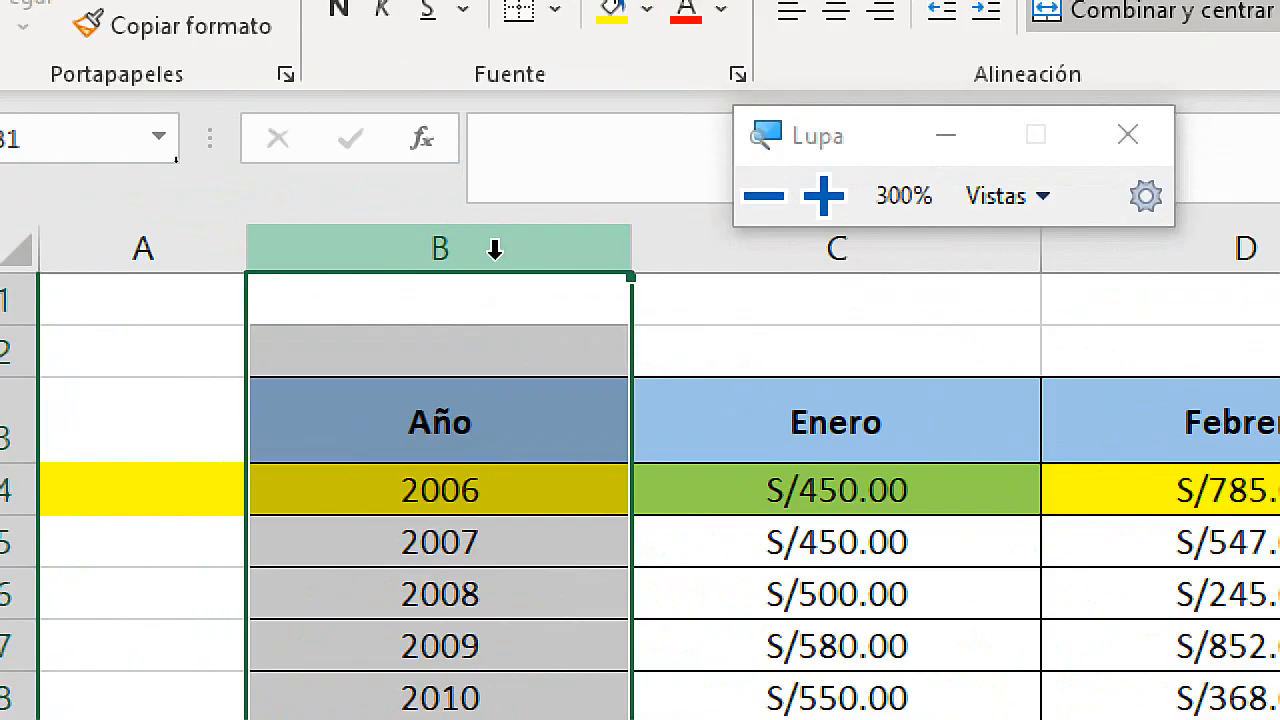
key(super+Escape)
click(12, 220)
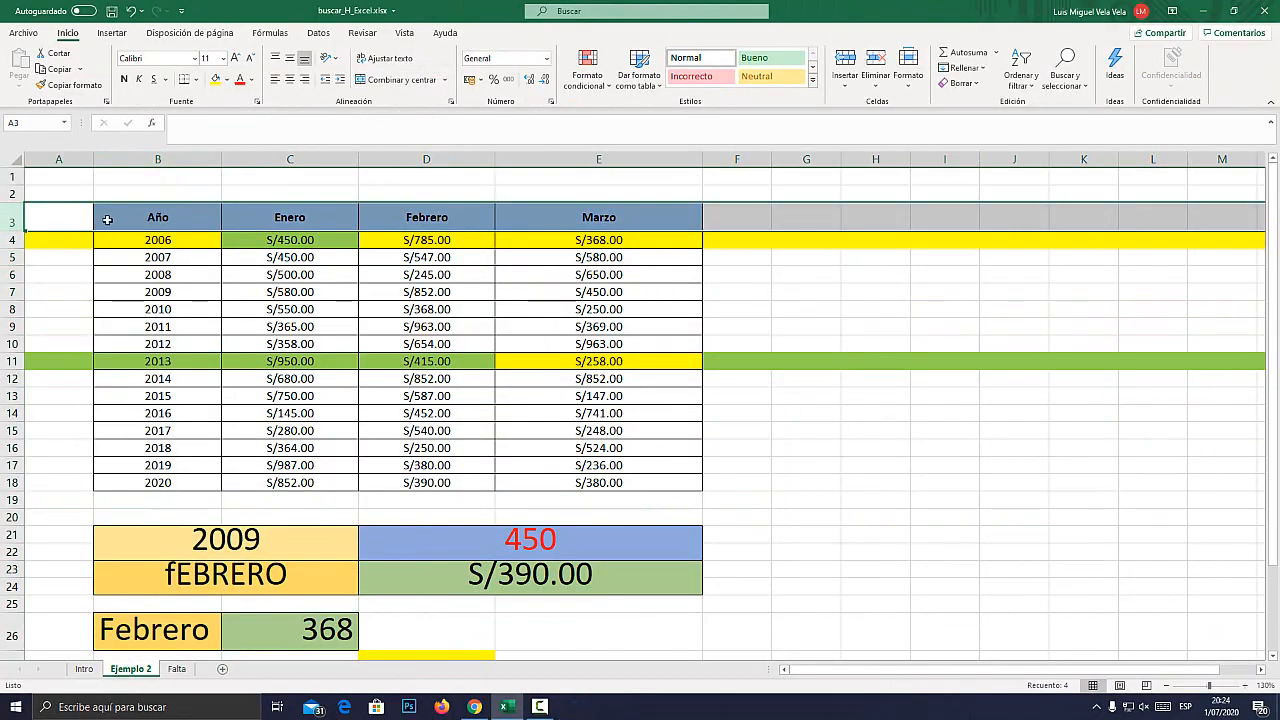
key(super+plus)
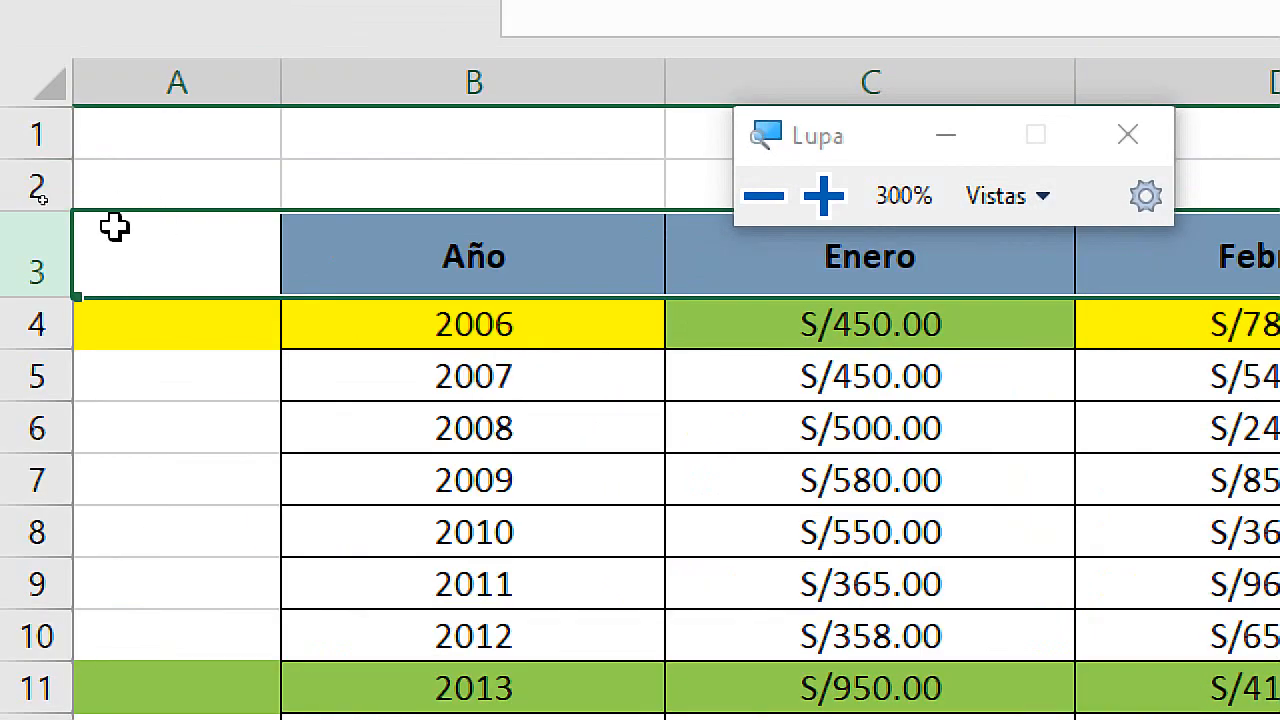
key(super+Escape)
Go back to the Falta sheet and highlight the INDICE + COINCIDIR text in N5, leaving the cell unchanged.
click(176, 668)
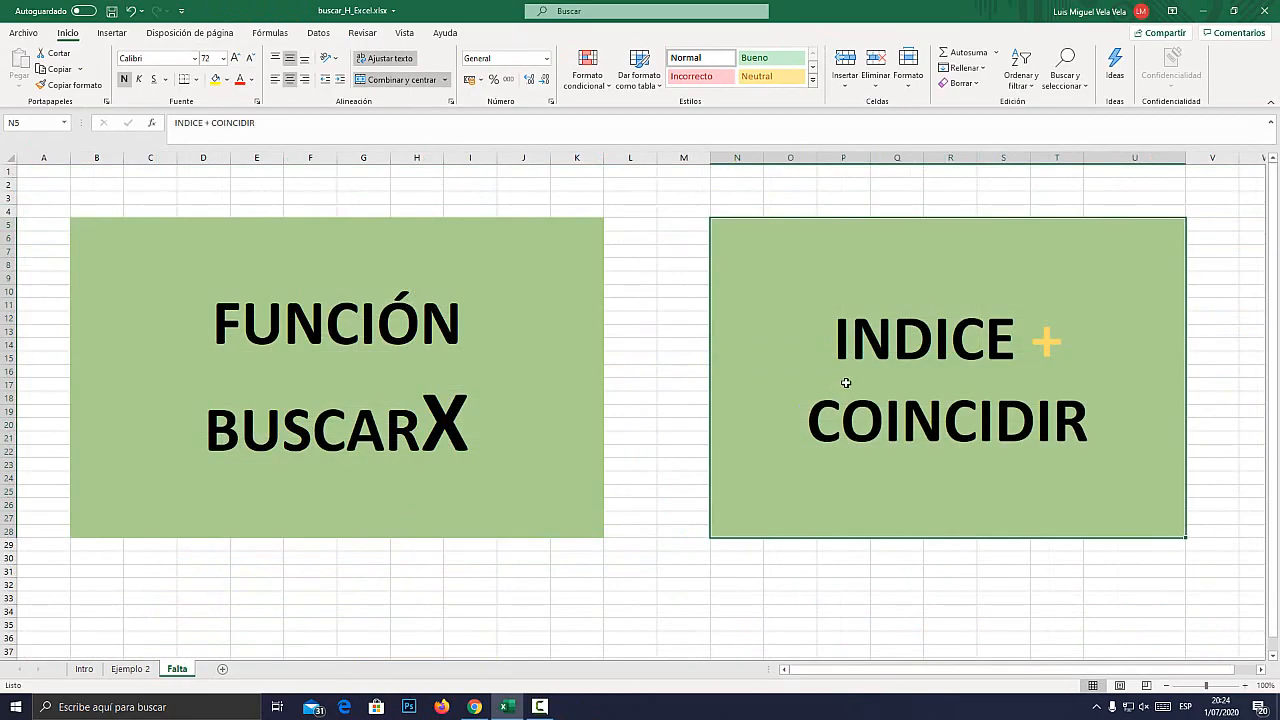
double_click(879, 356)
drag(1046, 429, 666, 306)
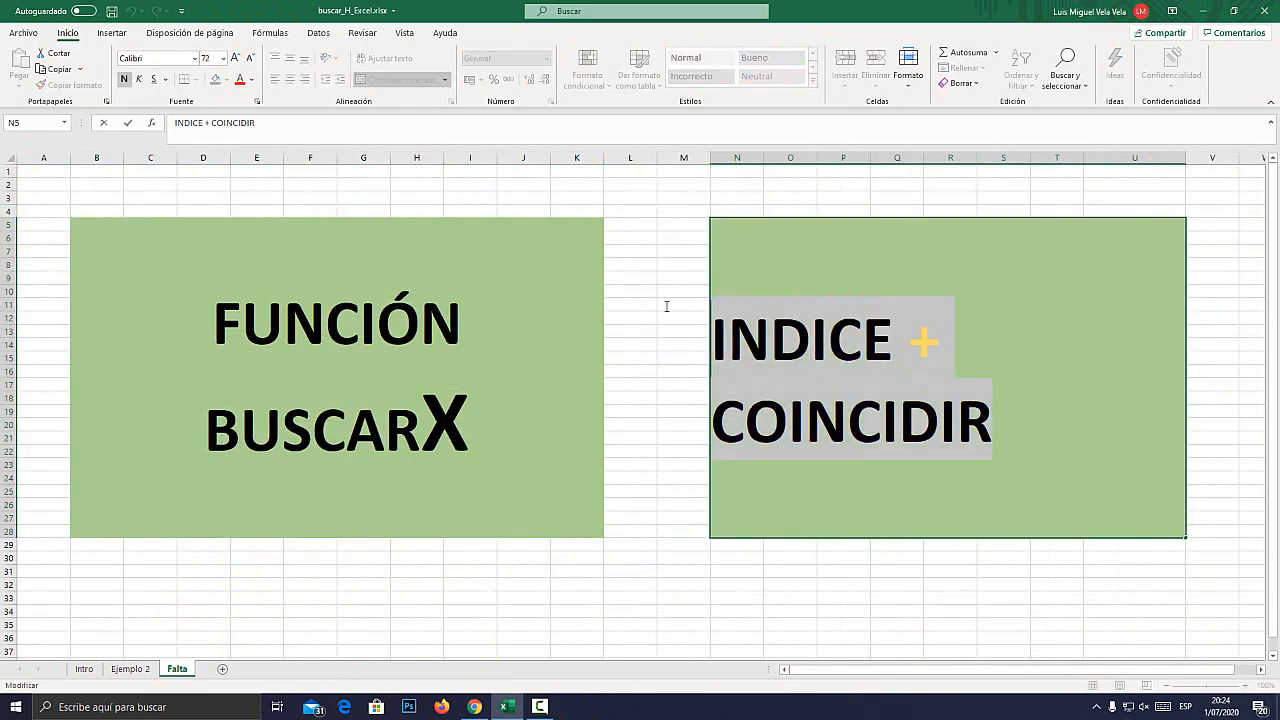
click(540, 365)
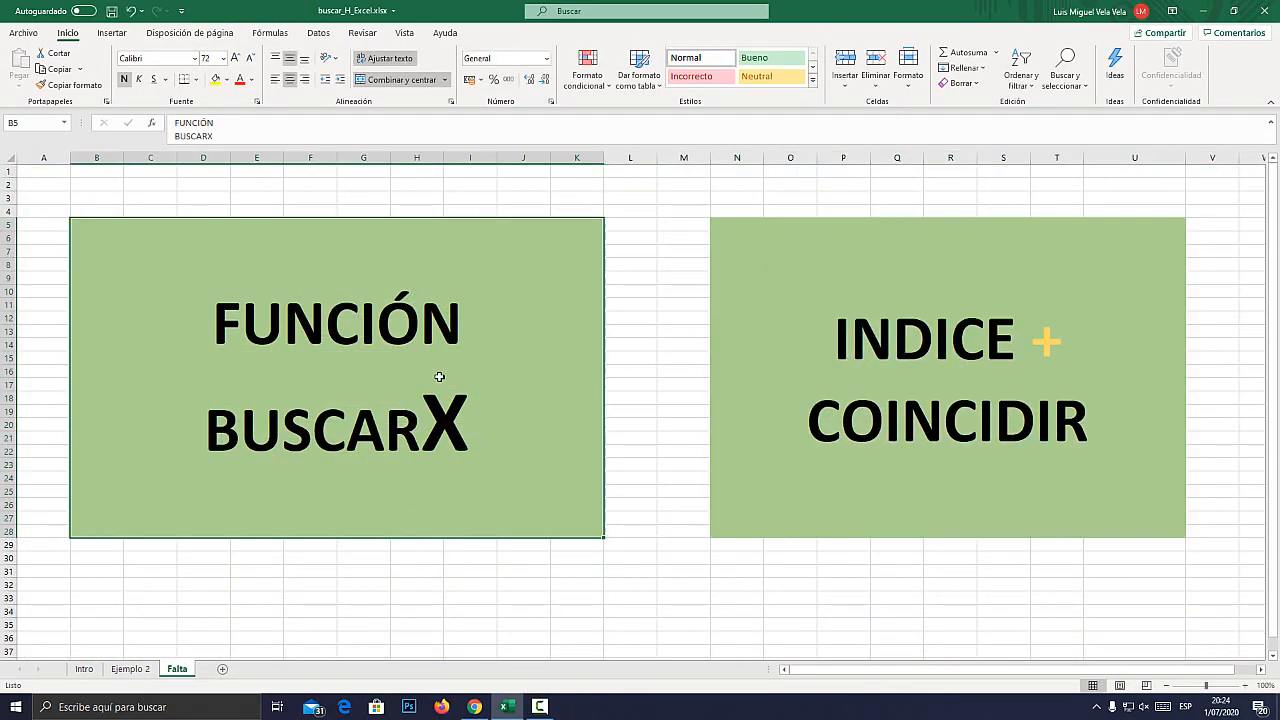
double_click(957, 363)
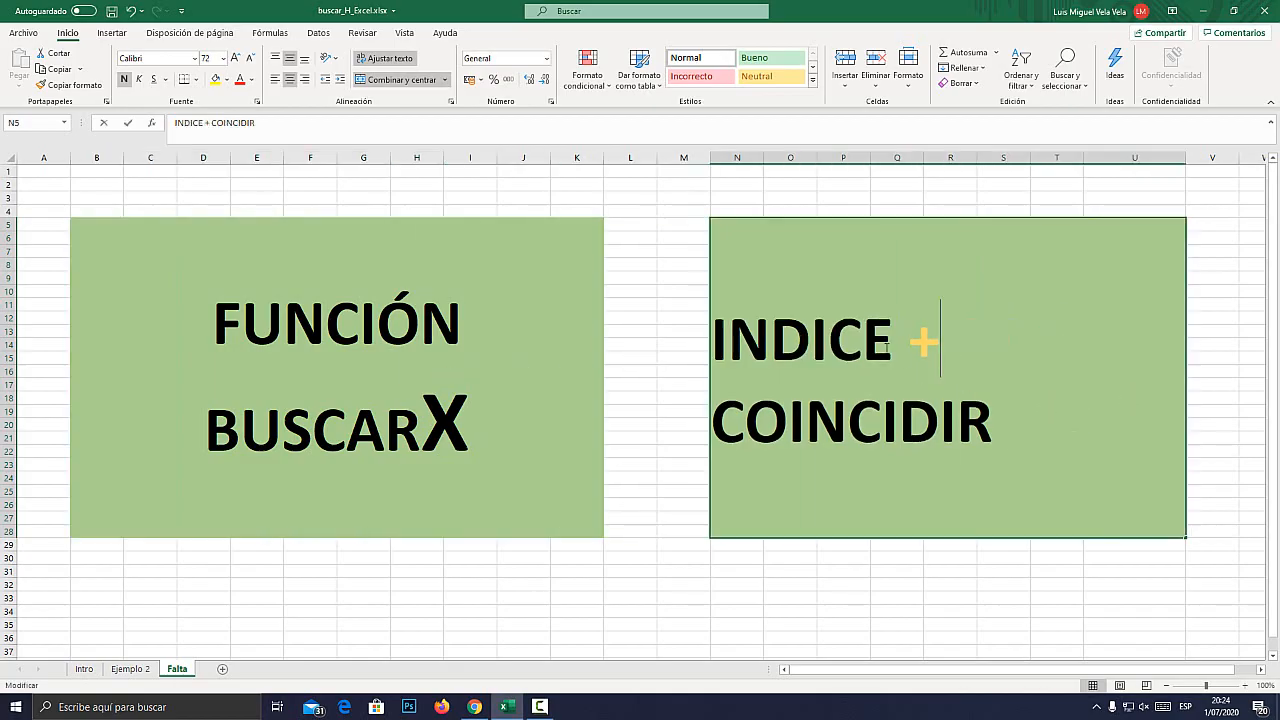
double_click(800, 340)
drag(995, 423, 712, 423)
key(Escape)
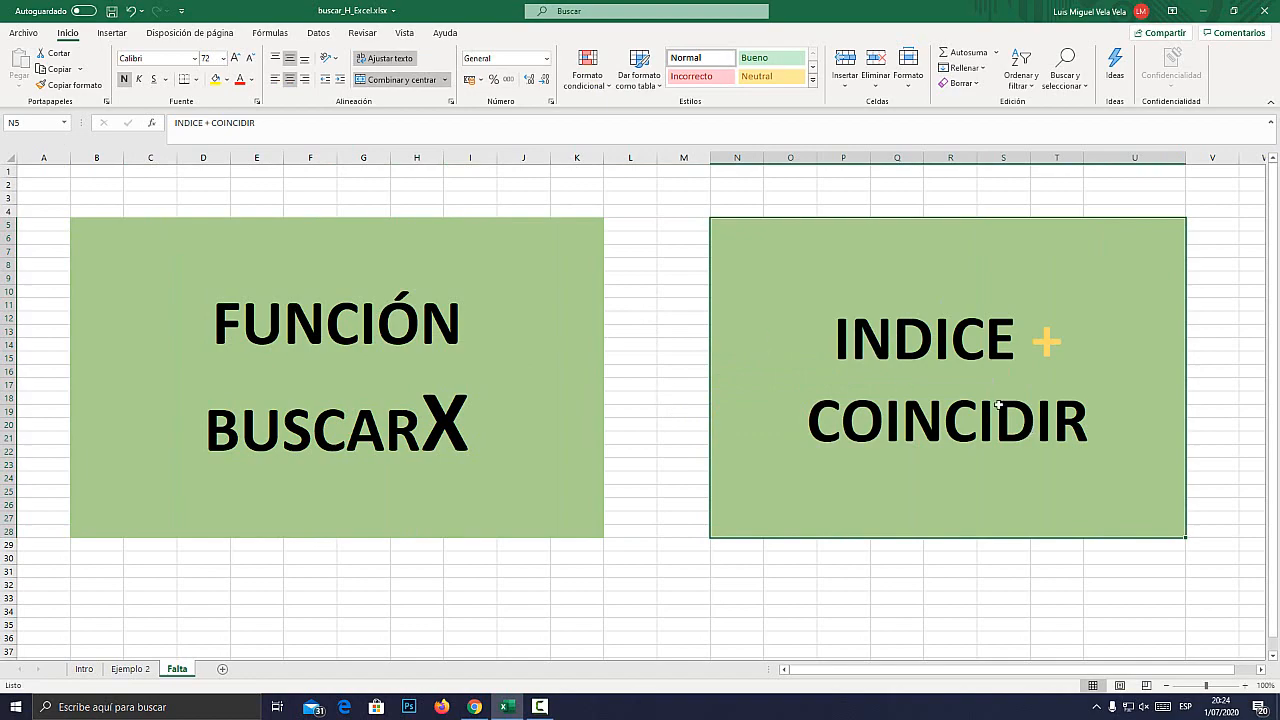
Switch to Chrome, highlight the Bonus line on the course page, and return to Excel's Ejemplo 2 sheet.
click(474, 706)
click(372, 352)
drag(312, 360, 606, 366)
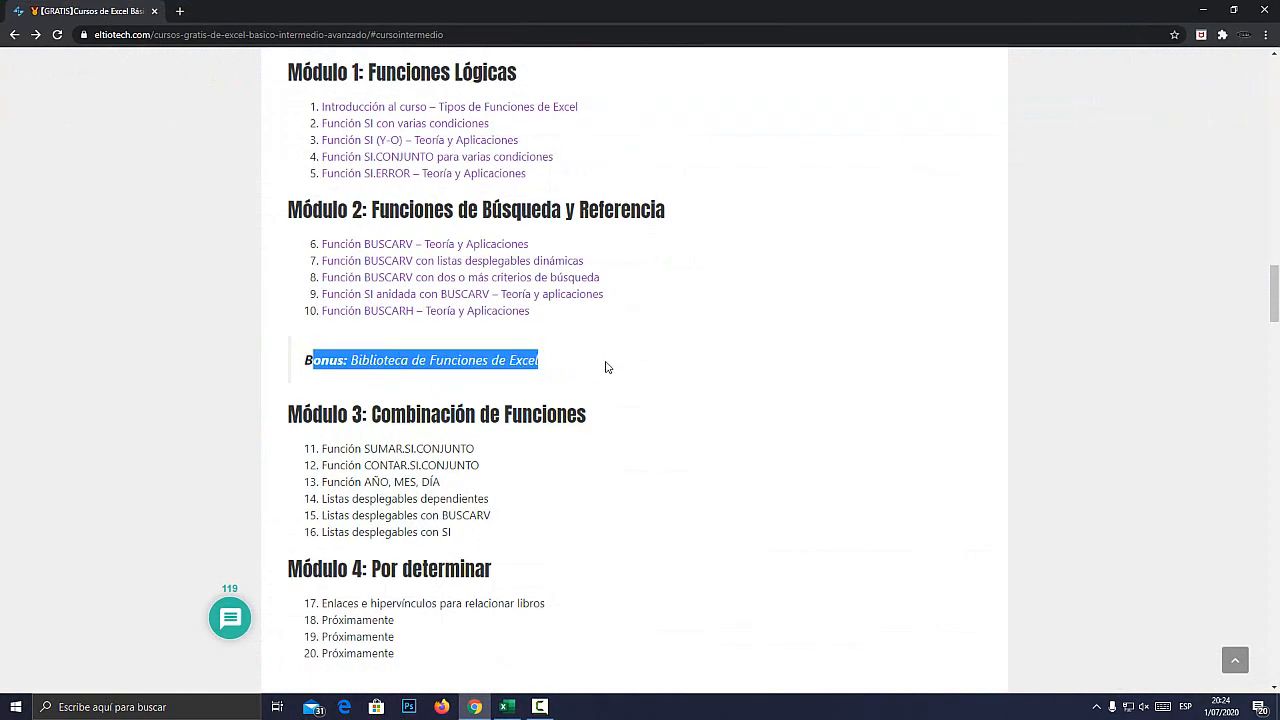
click(606, 366)
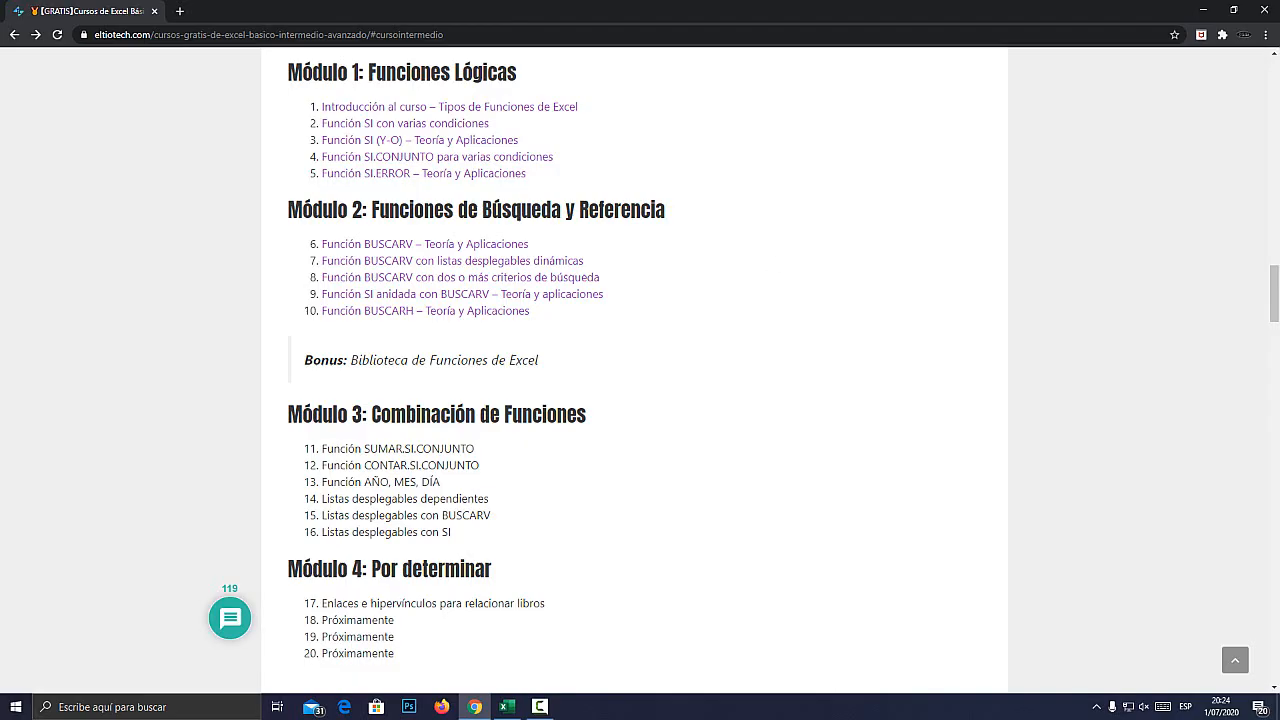
click(1203, 10)
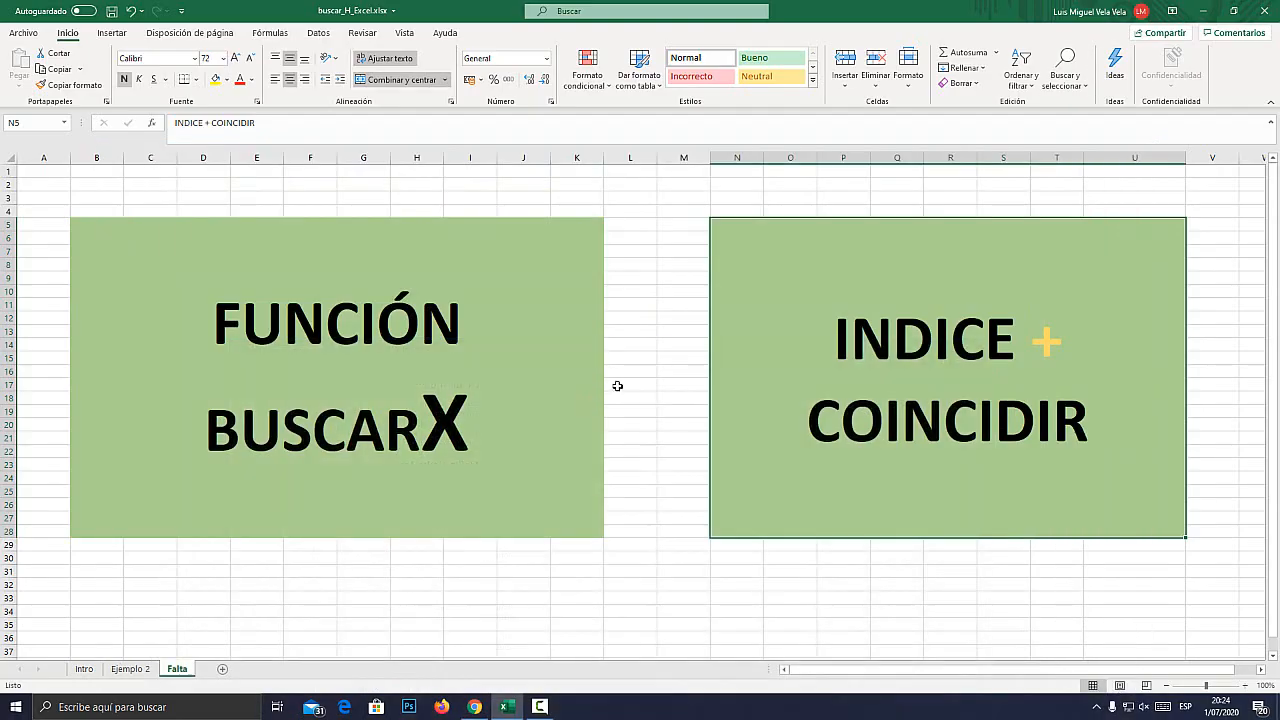
click(131, 669)
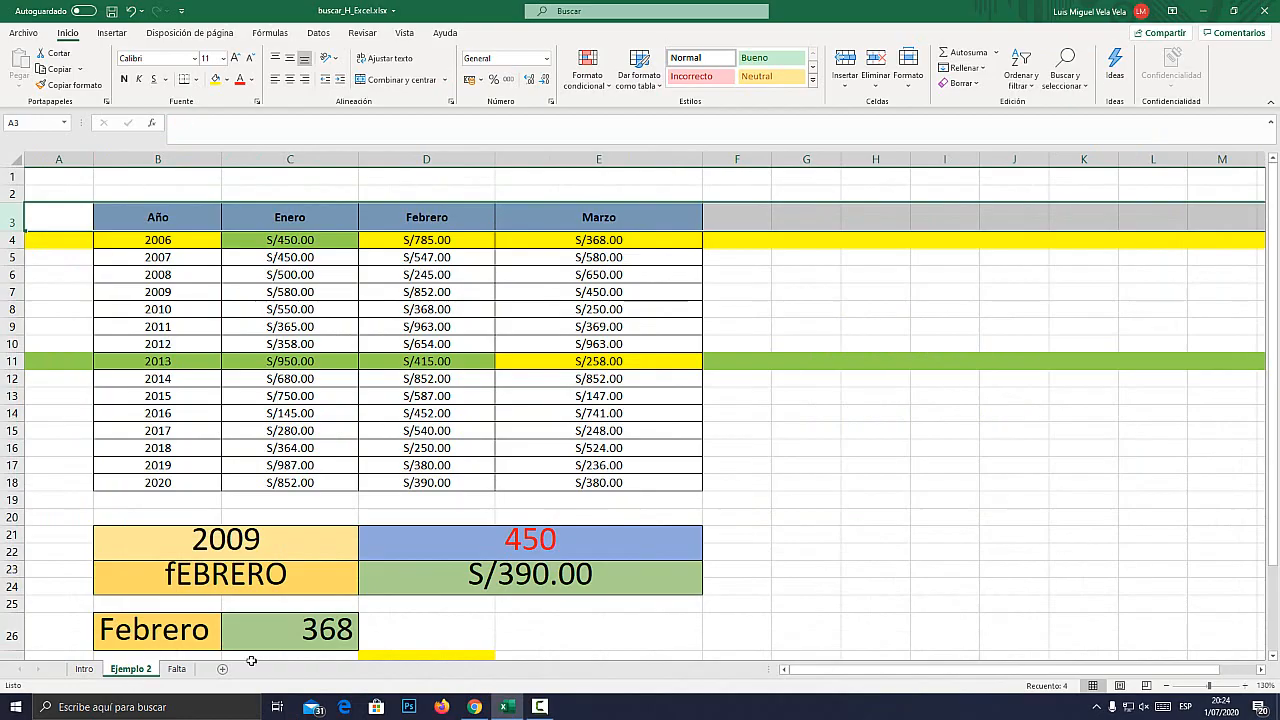
click(545, 709)
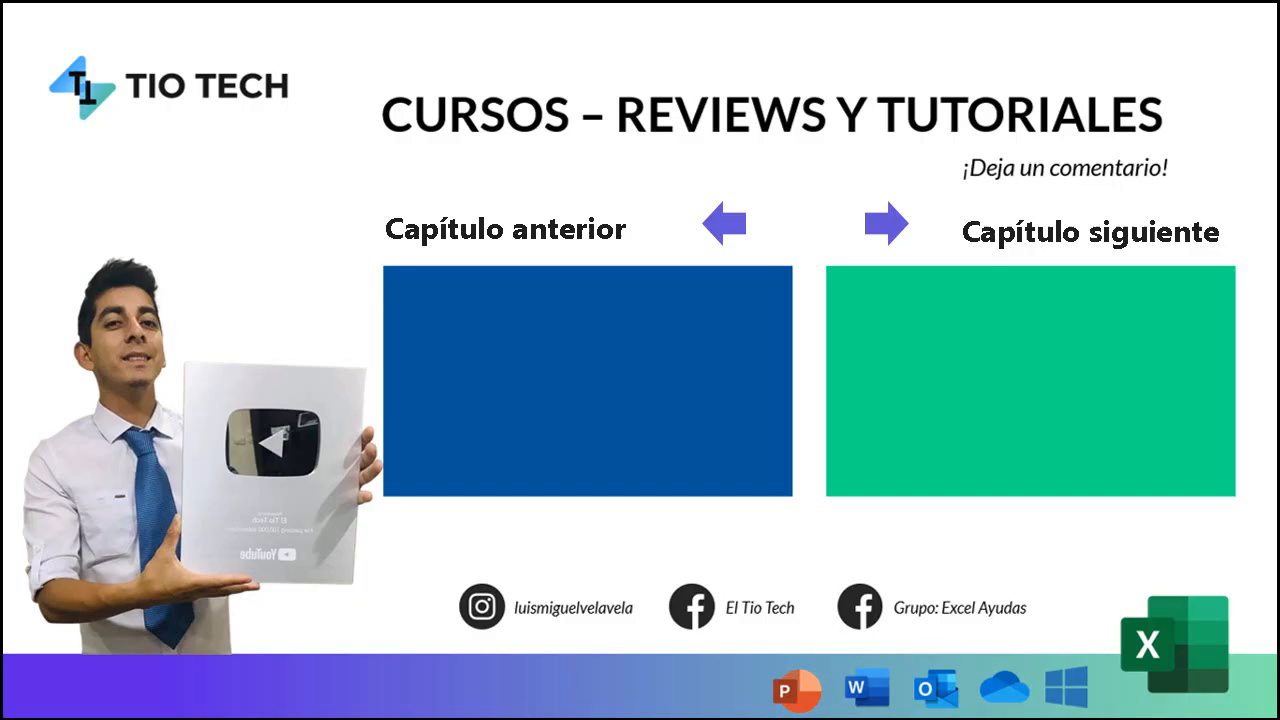